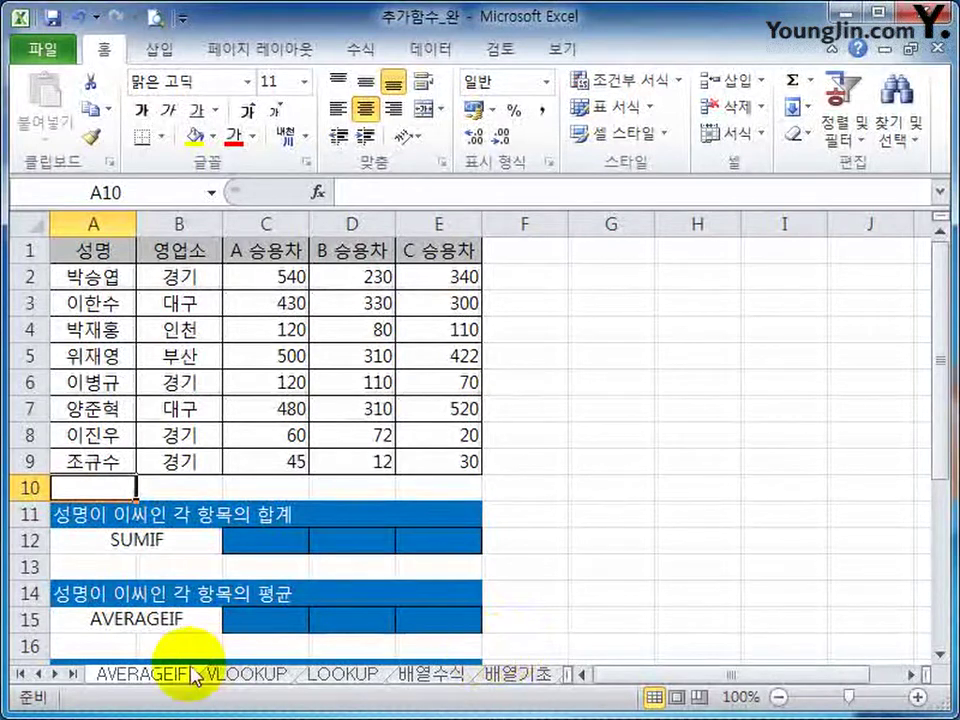
# Look through the VLOOKUP, 배열수식, 배열기초 and SUMPRODUCT worksheets and return to the AVERAGEIF sheet
pyautogui.click(246, 676)
pyautogui.click(430, 674)
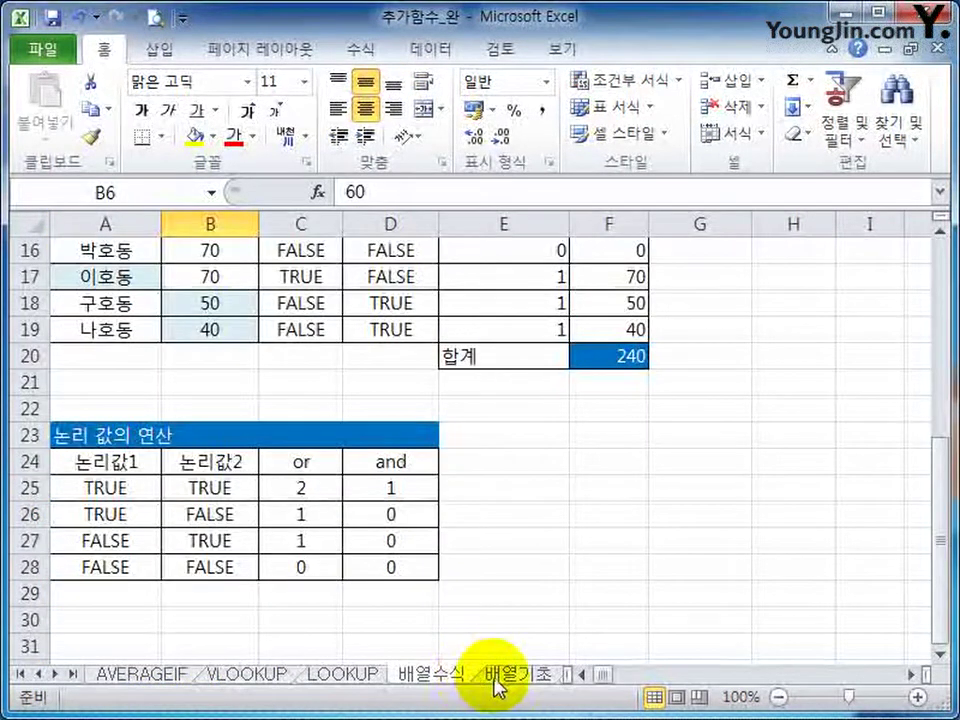
pyautogui.click(496, 680)
pyautogui.click(493, 680)
pyautogui.click(42, 676)
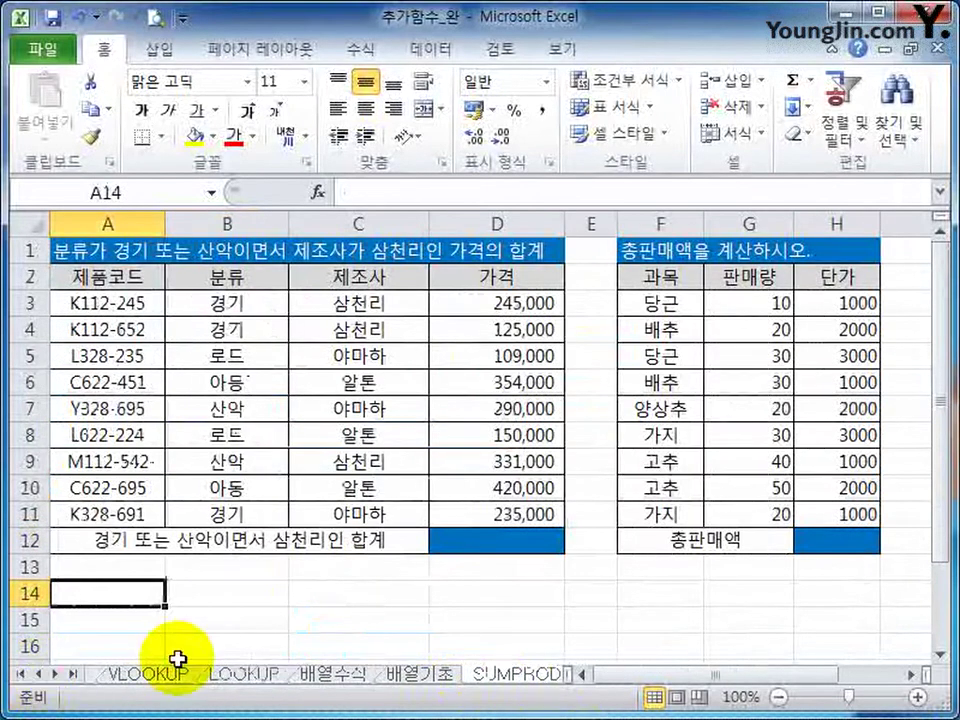
pyautogui.click(145, 675)
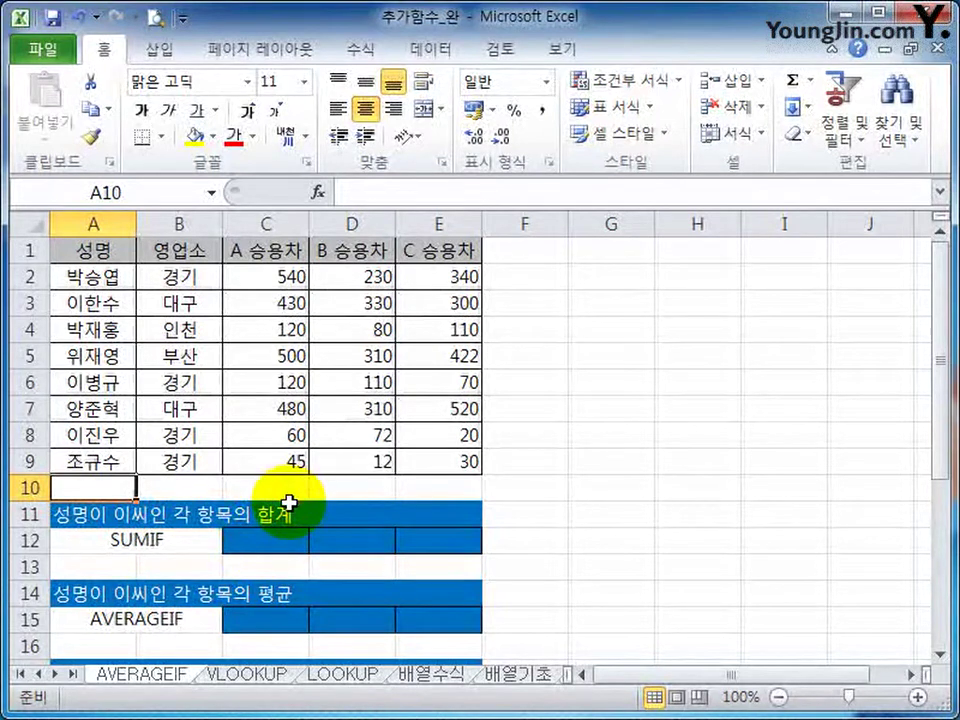
pyautogui.click(47, 676)
pyautogui.click(47, 678)
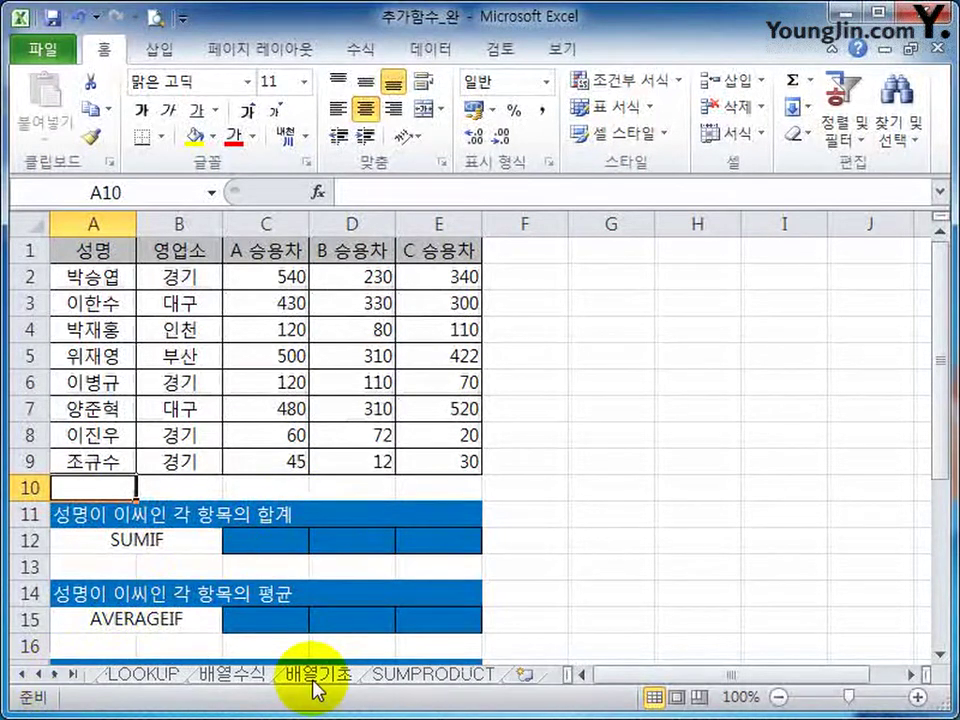
pyautogui.click(407, 676)
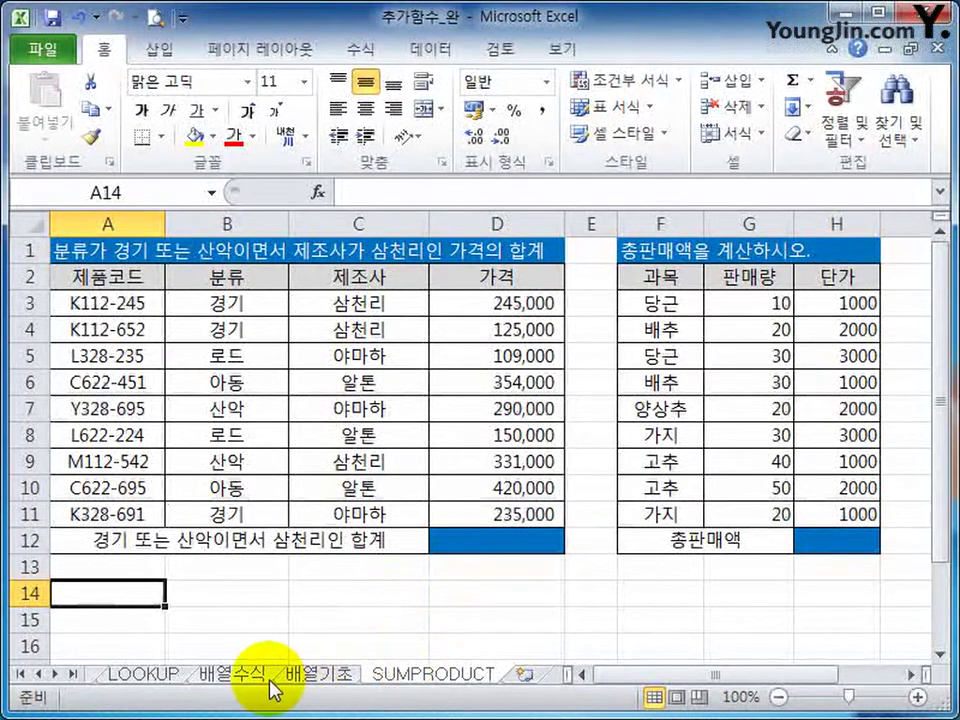
pyautogui.click(231, 686)
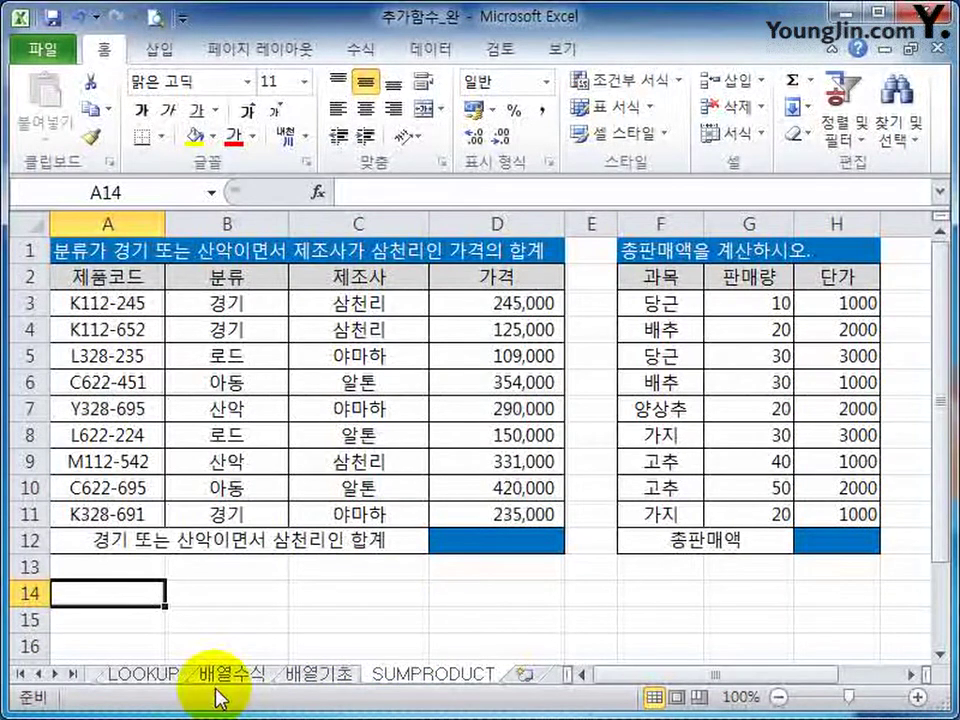
pyautogui.click(17, 675)
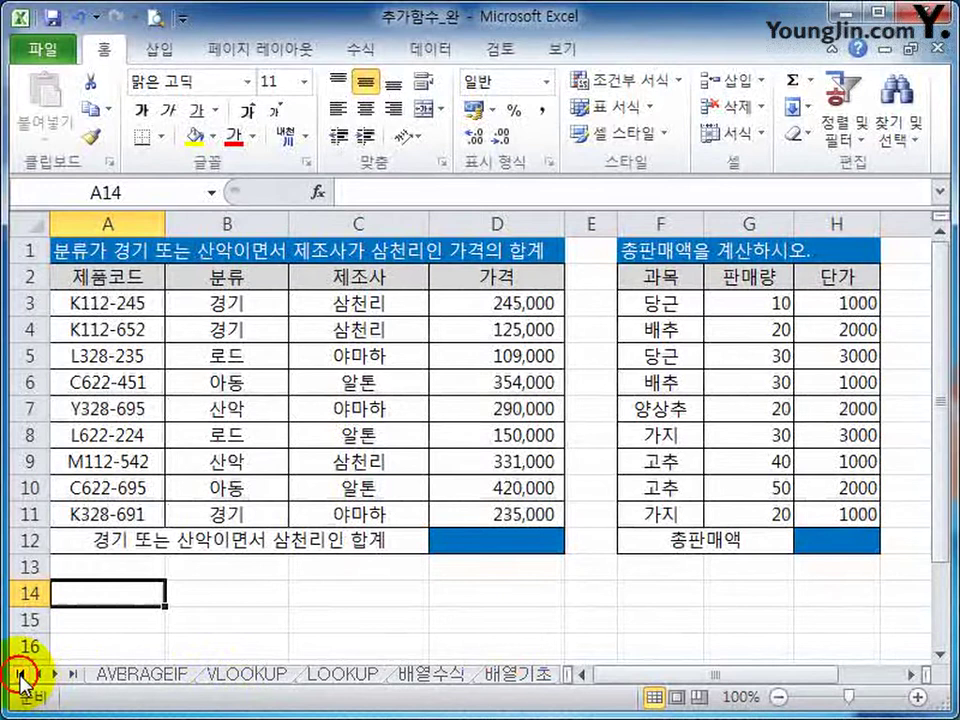
pyautogui.click(155, 680)
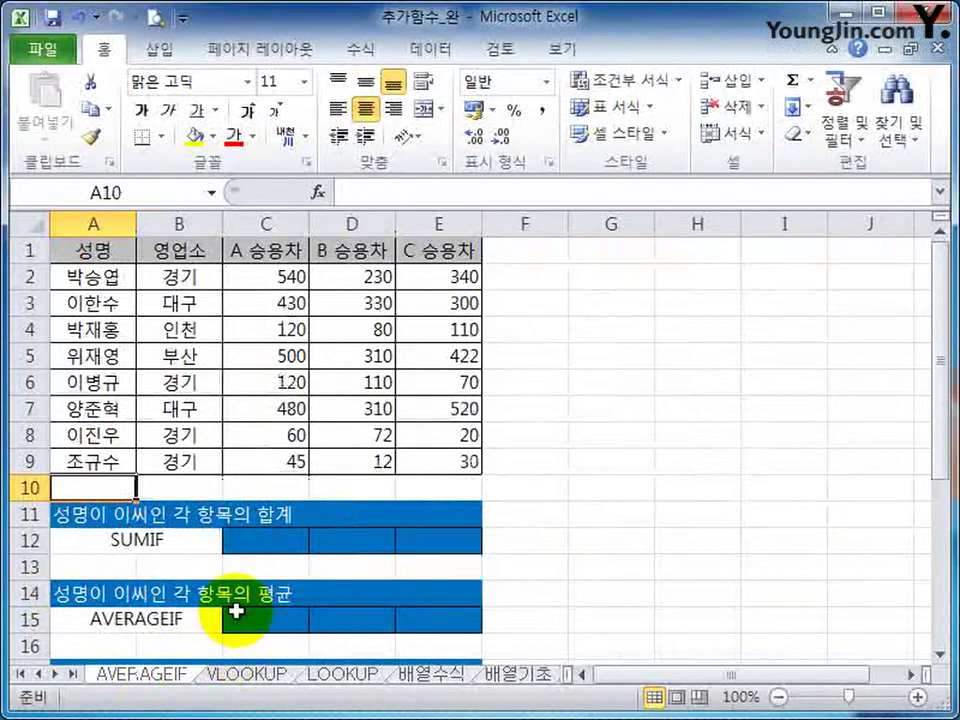
# Start a SUMIF formula in cell C12 and open its function arguments clear of the name column
pyautogui.click(280, 540)
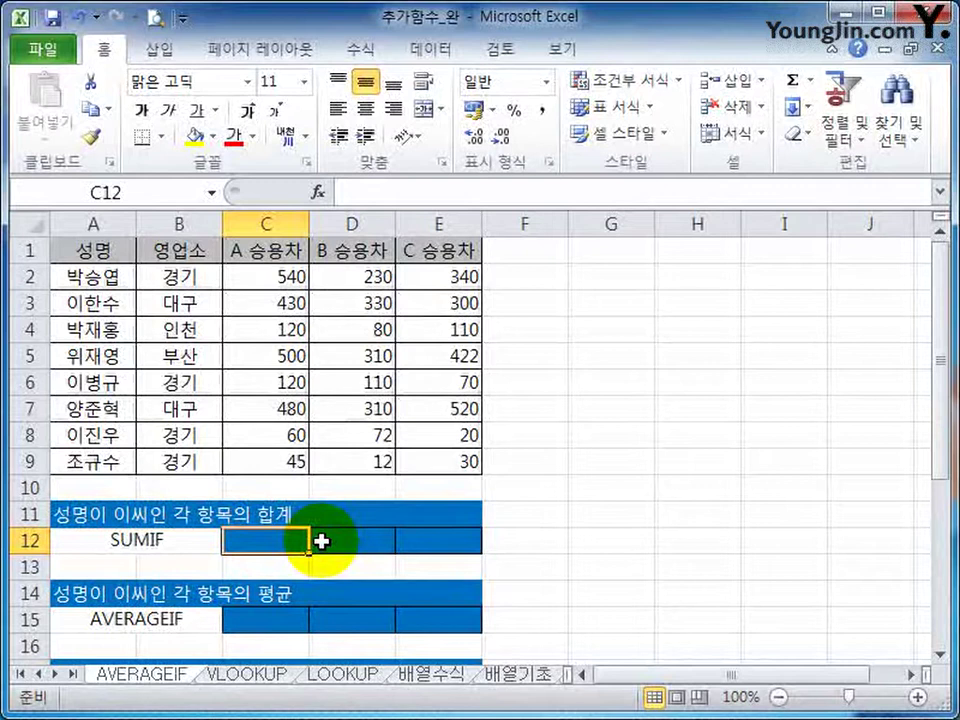
pyautogui.write('=녀ㅡㅑ')
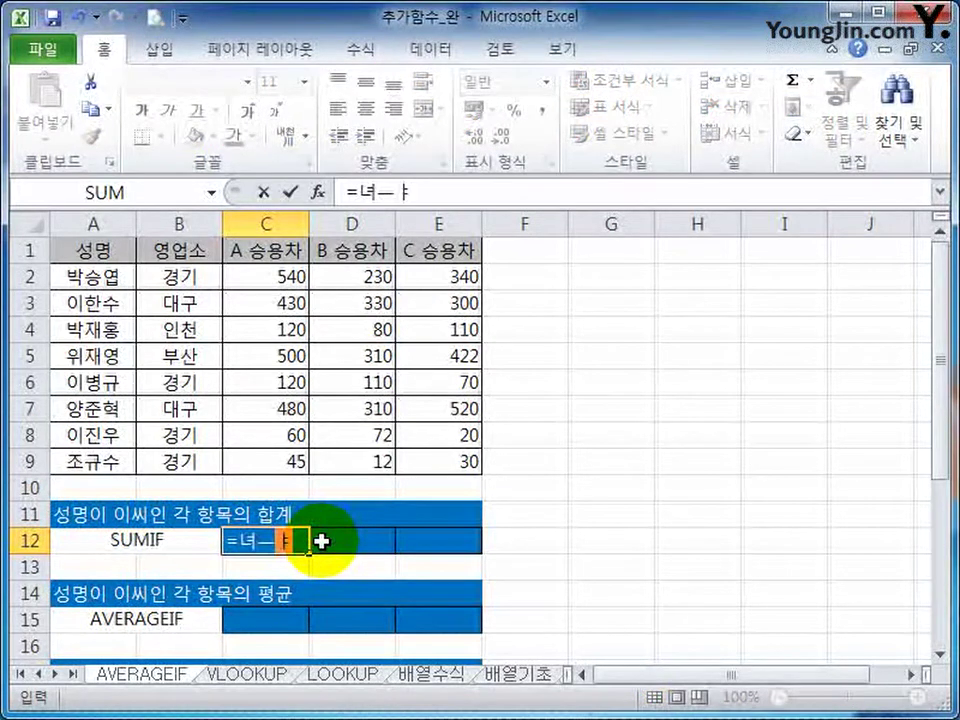
pyautogui.press('BackSpace')
pyautogui.press('BackSpace')
pyautogui.press('BackSpace')
pyautogui.write('sum')
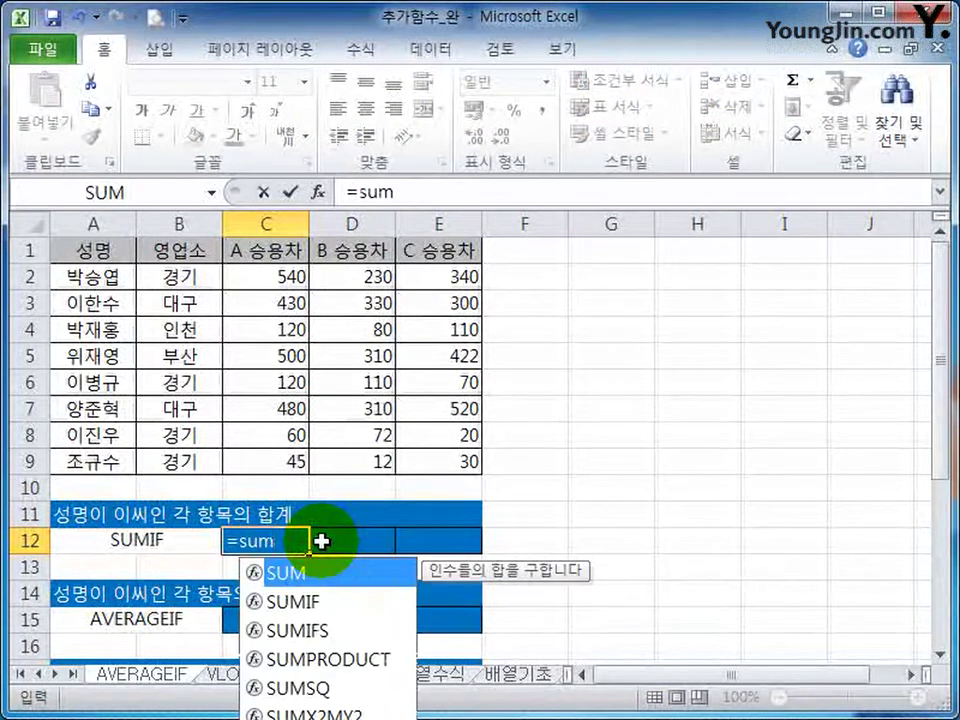
pyautogui.press('Down')
pyautogui.press('Tab')
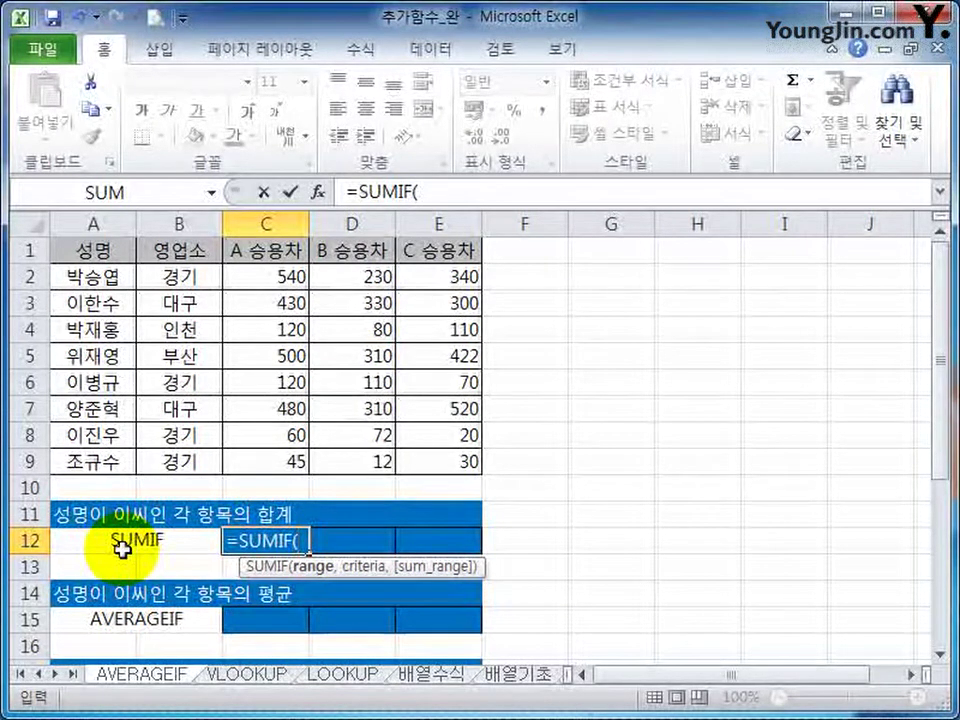
pyautogui.click(386, 192)
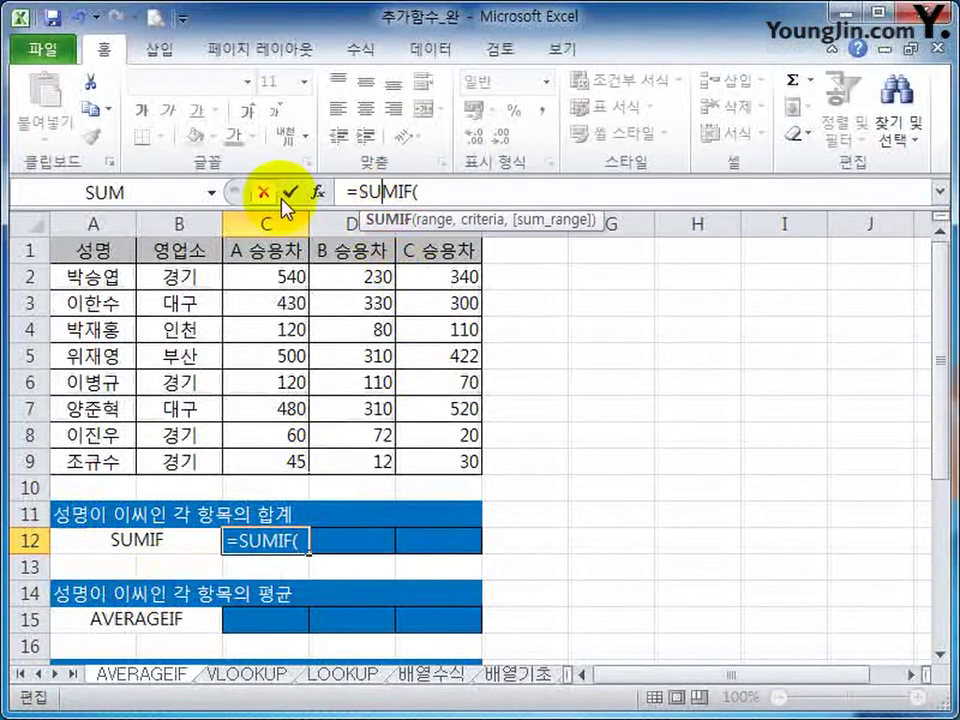
pyautogui.click(318, 195)
pyautogui.moveTo(753, 358); pyautogui.dragTo(602, 243)
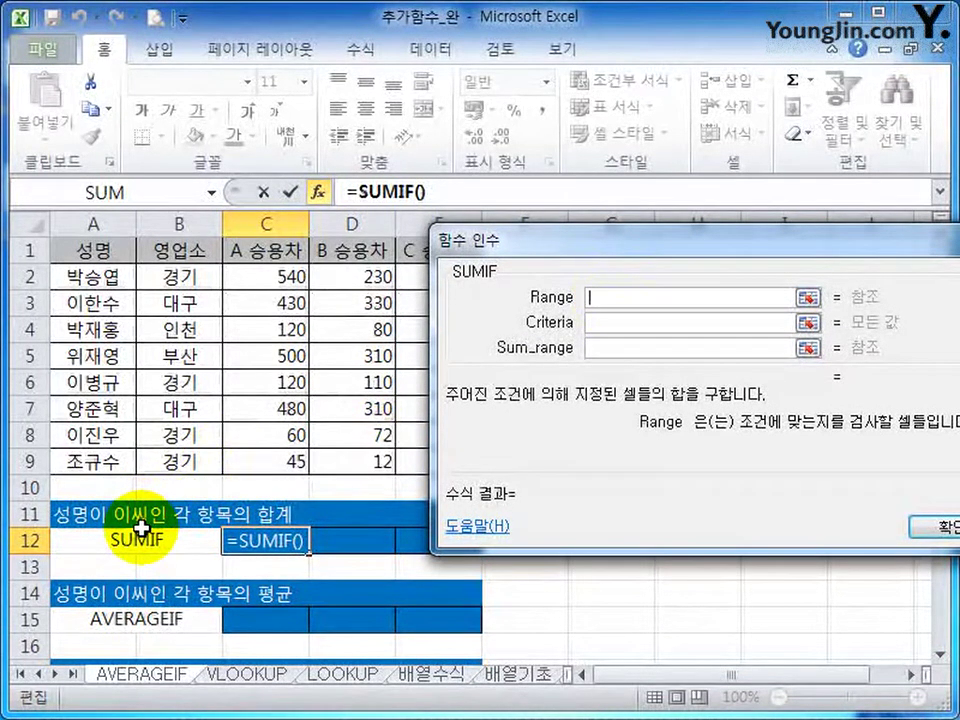
# Set the SUMIF range to the absolute reference $A$2:$A$9 and the criteria to "이*"
pyautogui.click(106, 283)
pyautogui.moveTo(106, 283); pyautogui.dragTo(107, 461)
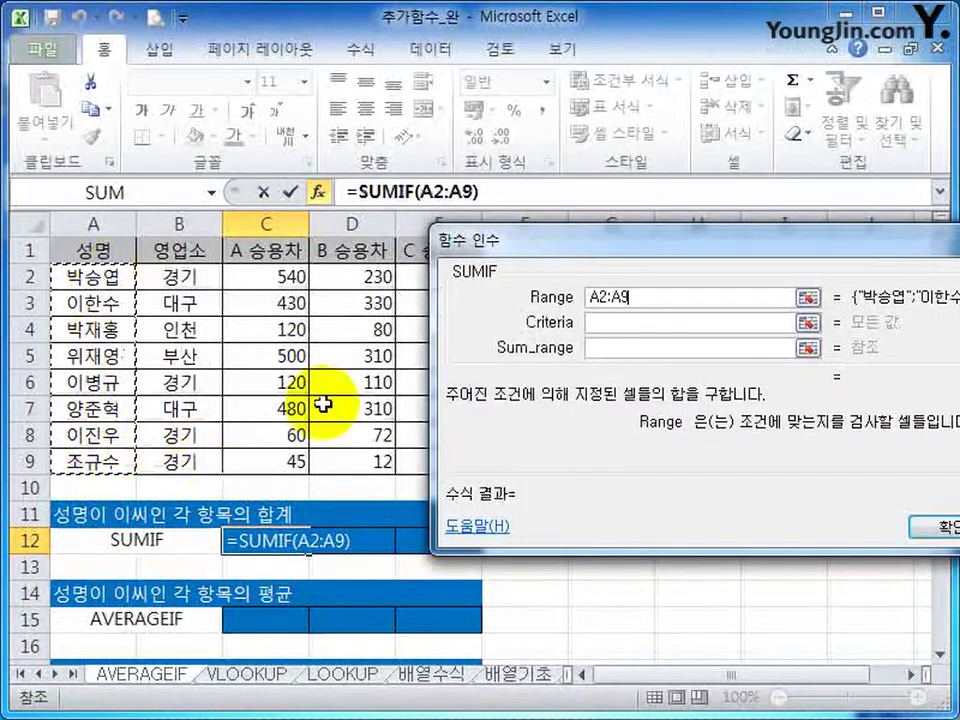
pyautogui.press('F4')
pyautogui.click(622, 322)
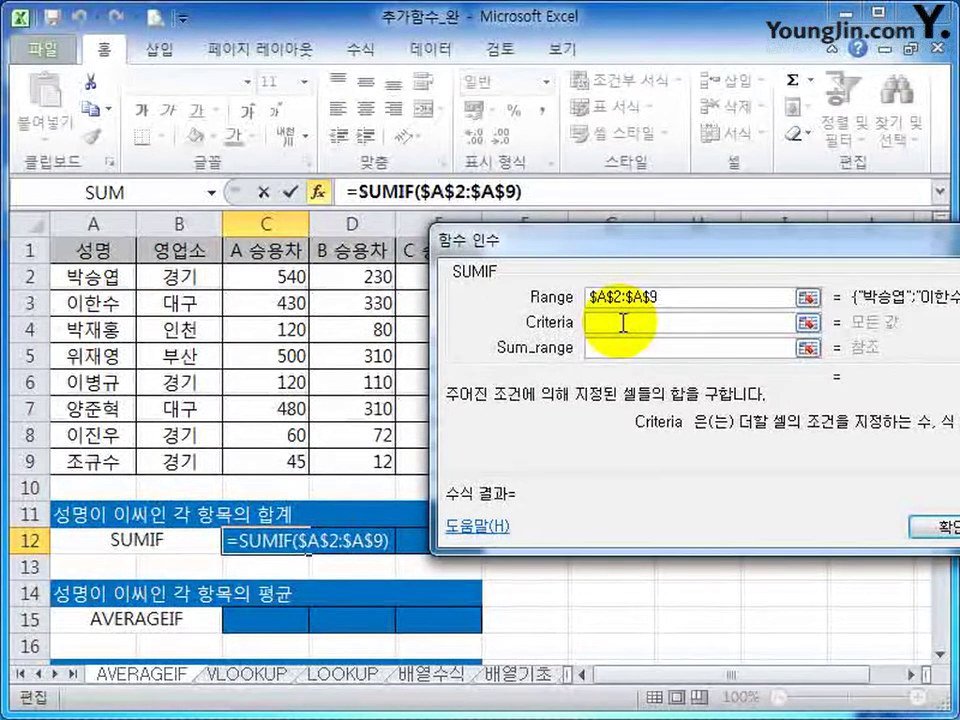
pyautogui.write('이')
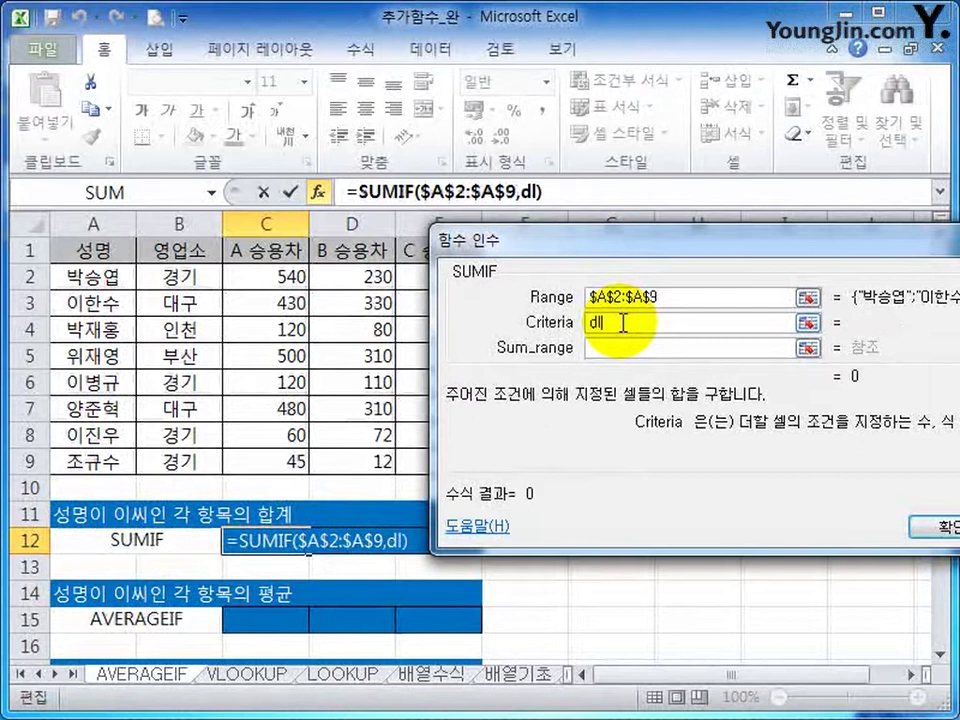
pyautogui.write('*')
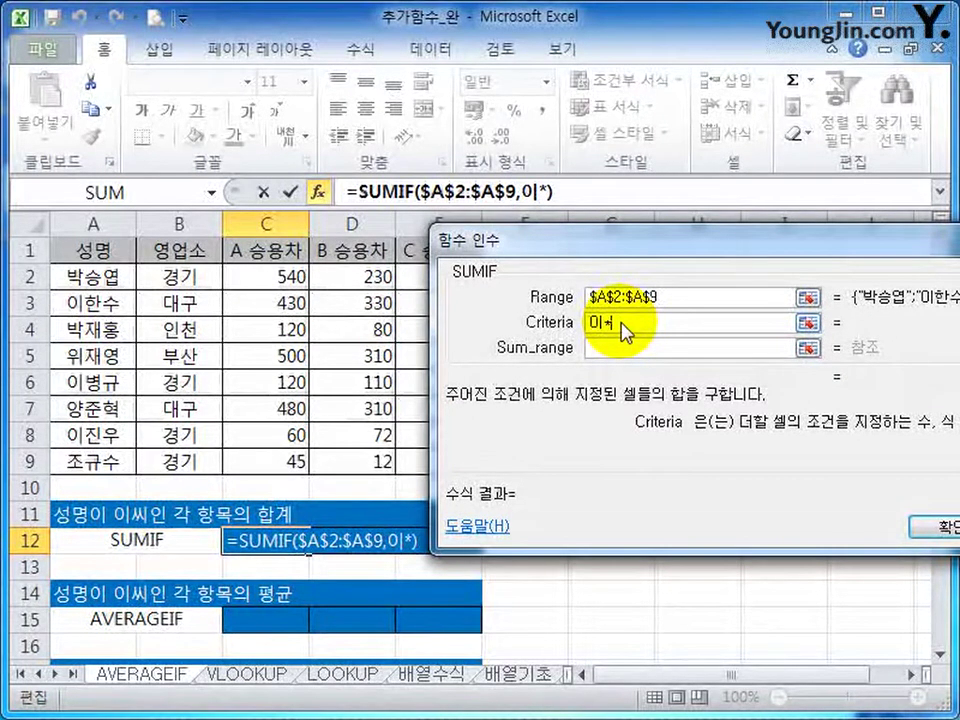
pyautogui.press('Tab')
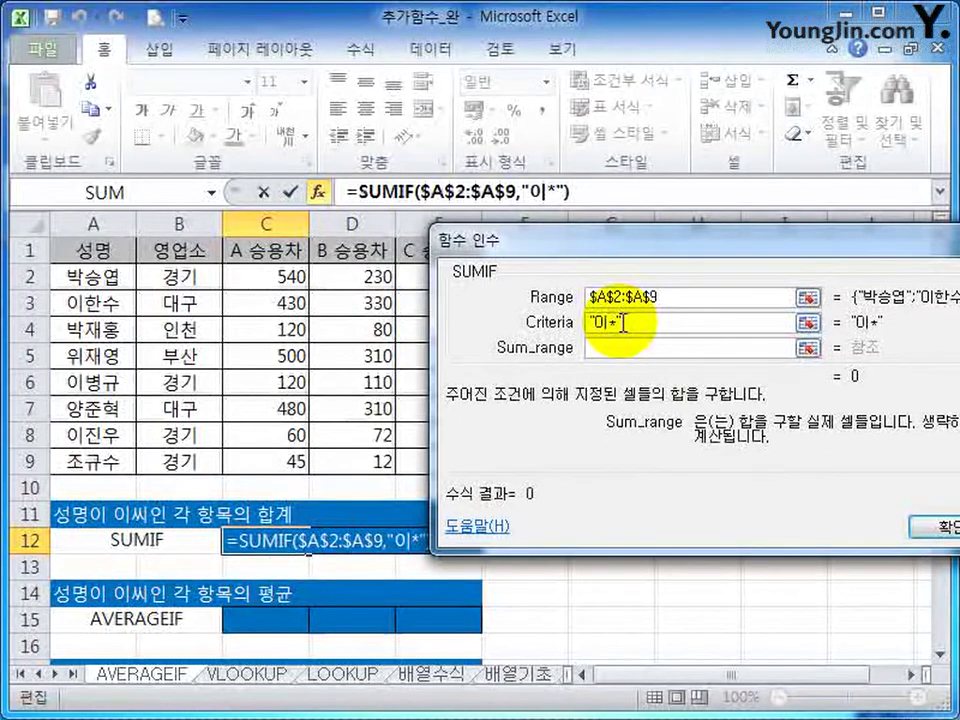
# Complete the SUMIF formula with sum range C2:C9 and fill it from C12 across to E12
pyautogui.moveTo(276, 279); pyautogui.dragTo(289, 461)
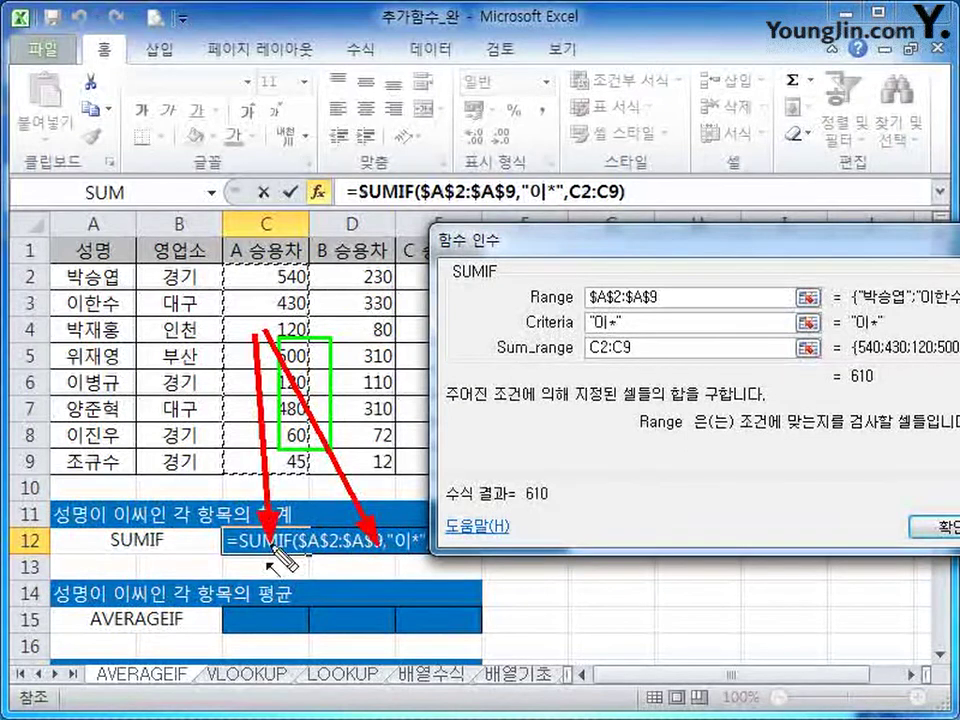
pyautogui.click(680, 346)
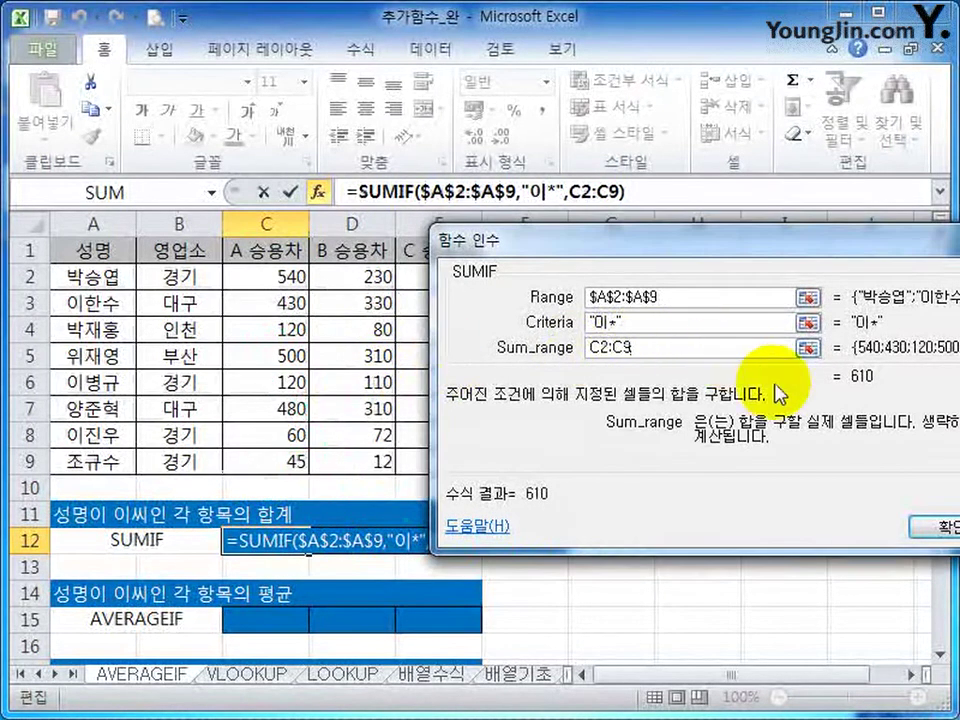
pyautogui.press('Return')
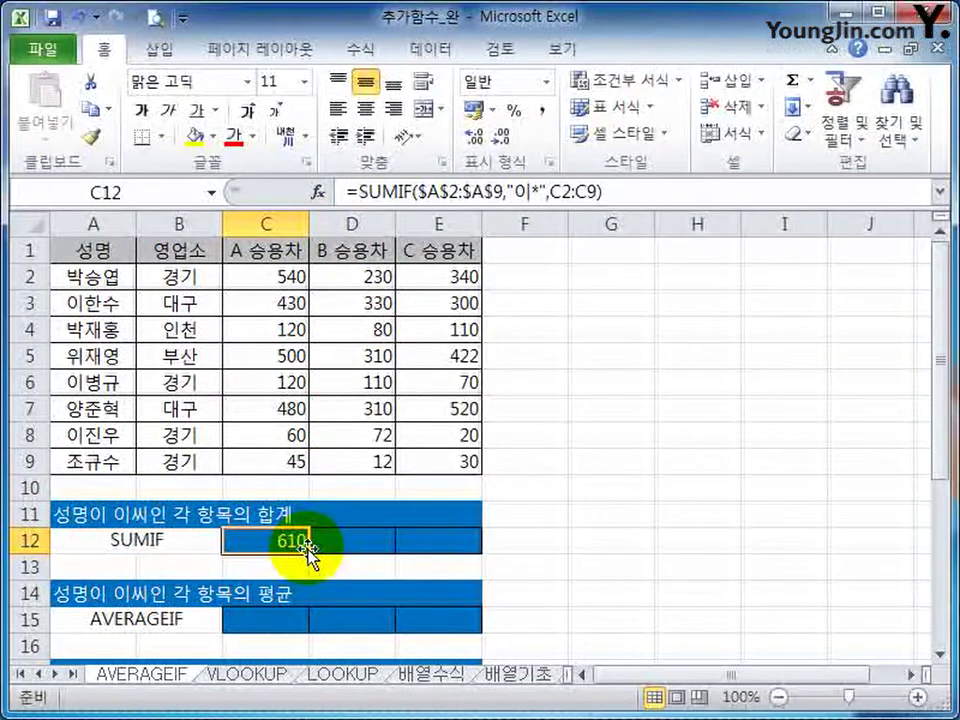
pyautogui.moveTo(311, 555); pyautogui.dragTo(453, 553)
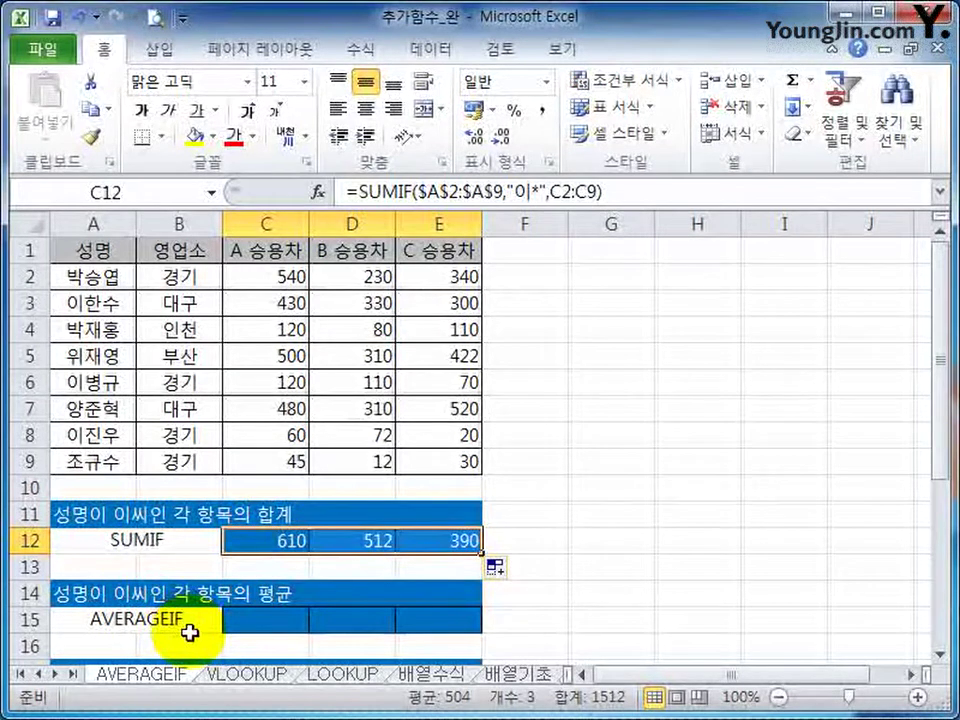
# Start an AVERAGEIF formula in cell C15 and open its function arguments clear of the name column
pyautogui.click(260, 623)
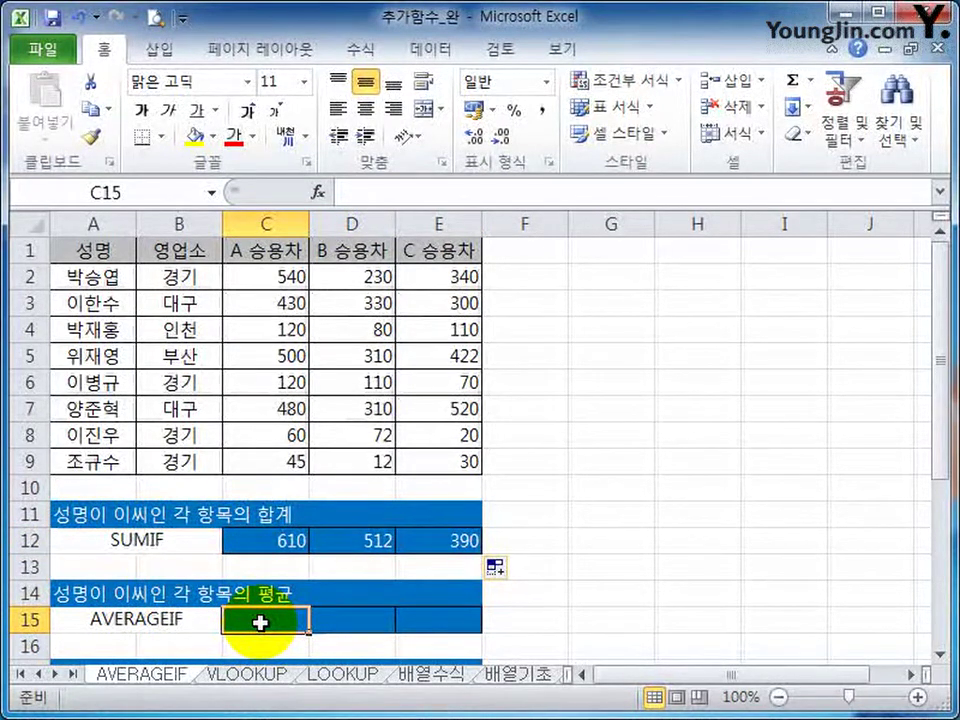
pyautogui.write('=ㅁ')
pyautogui.press('BackSpace')
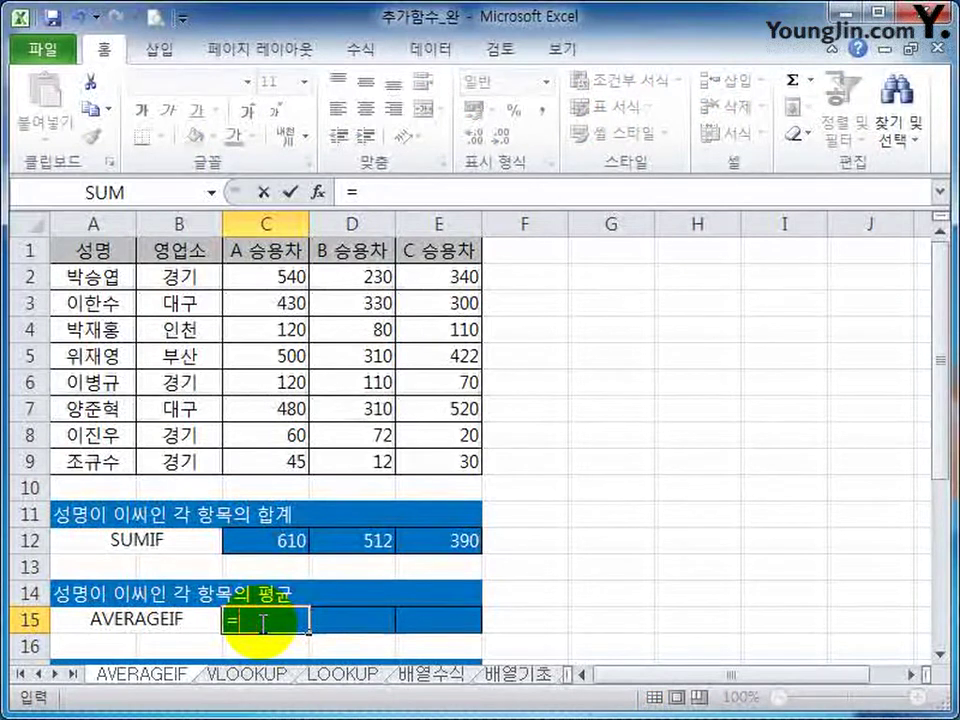
pyautogui.write('aver')
pyautogui.press('Down')
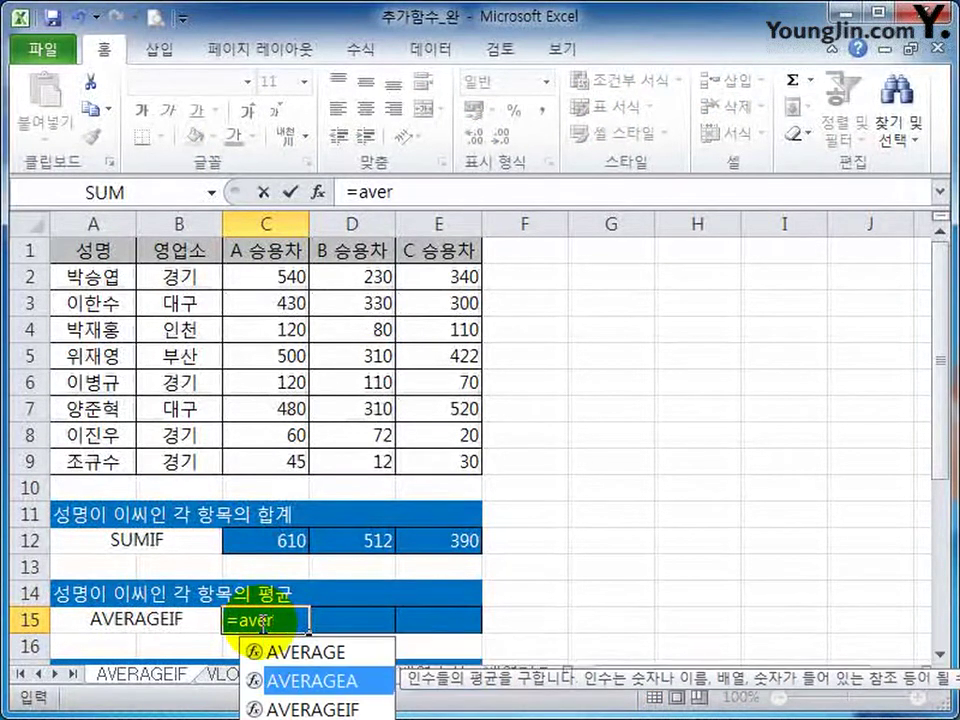
pyautogui.press('Down')
pyautogui.press('Tab')
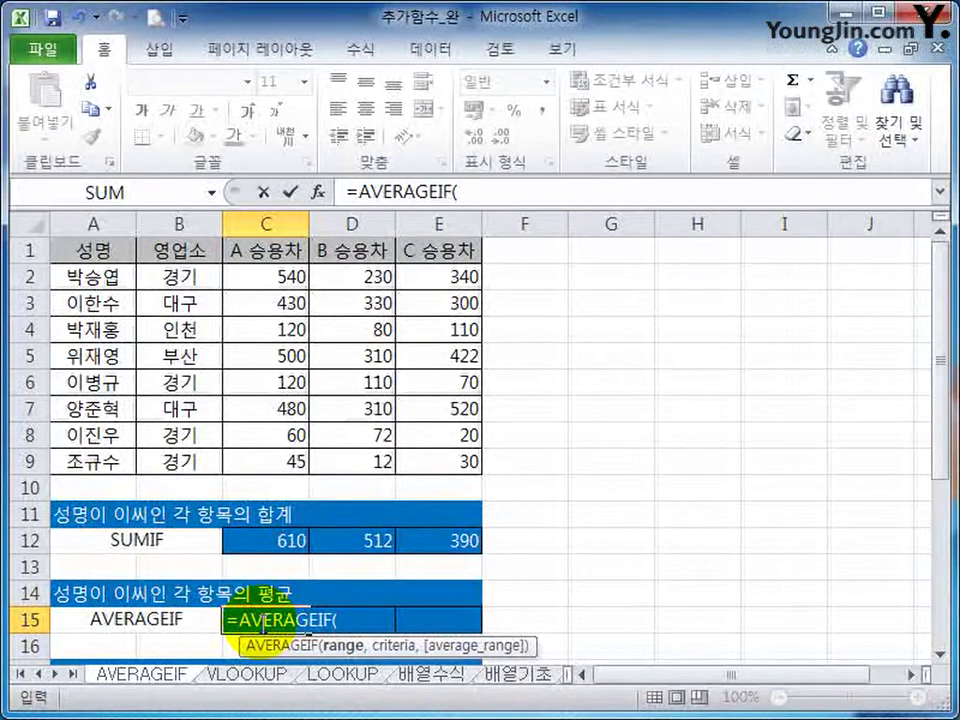
pyautogui.click(318, 193)
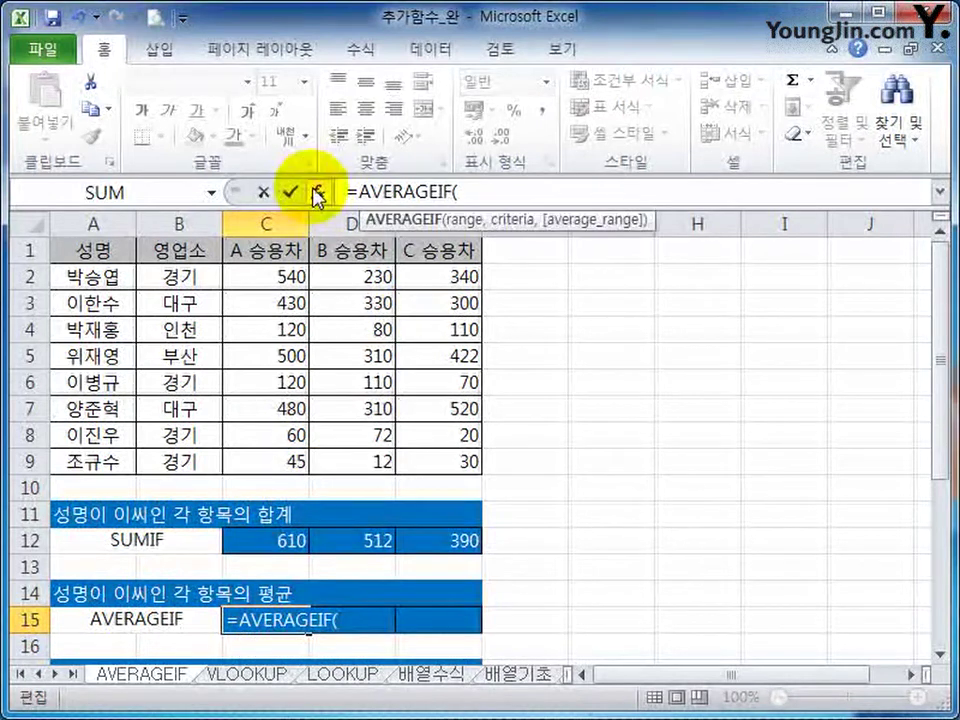
pyautogui.click(318, 193)
pyautogui.moveTo(598, 260); pyautogui.dragTo(657, 262)
# Set the AVERAGEIF range to the absolute reference $A$2:$A$9 and the criteria to "이*"
pyautogui.moveTo(93, 276); pyautogui.dragTo(108, 459)
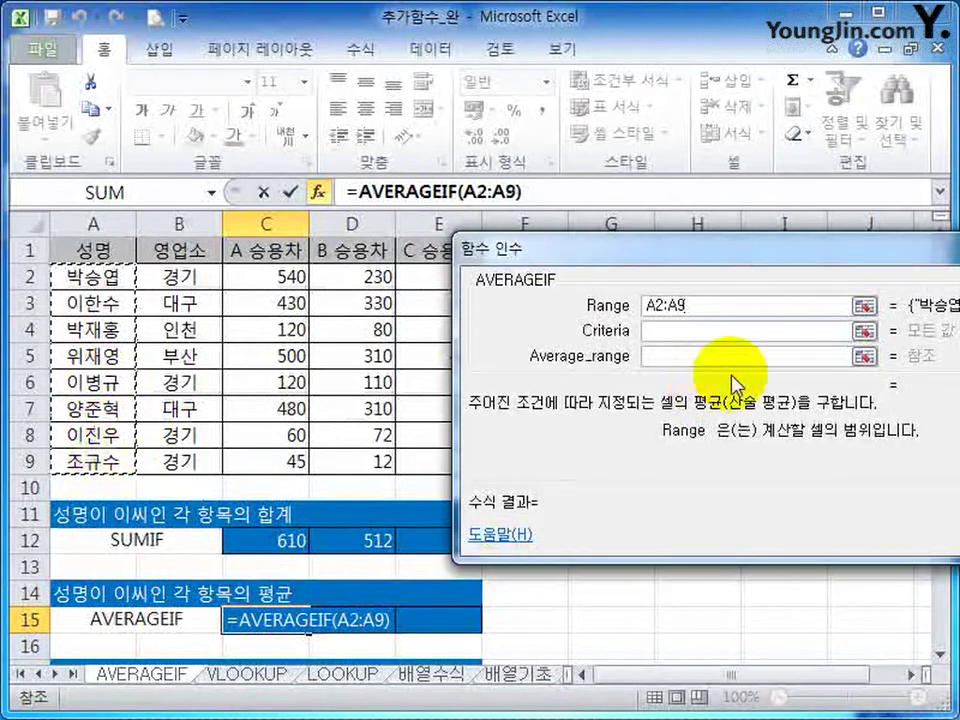
pyautogui.press('F4')
pyautogui.click(704, 333)
pyautogui.write('d')
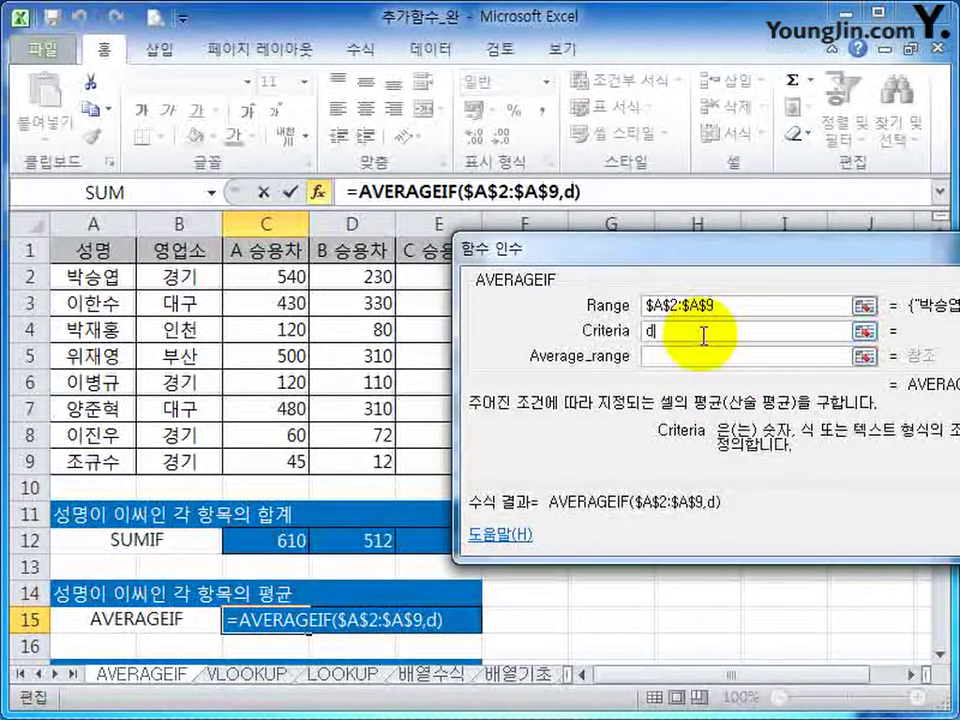
pyautogui.write('l')
pyautogui.press('BackSpace')
pyautogui.press('BackSpace')
pyautogui.write('이')
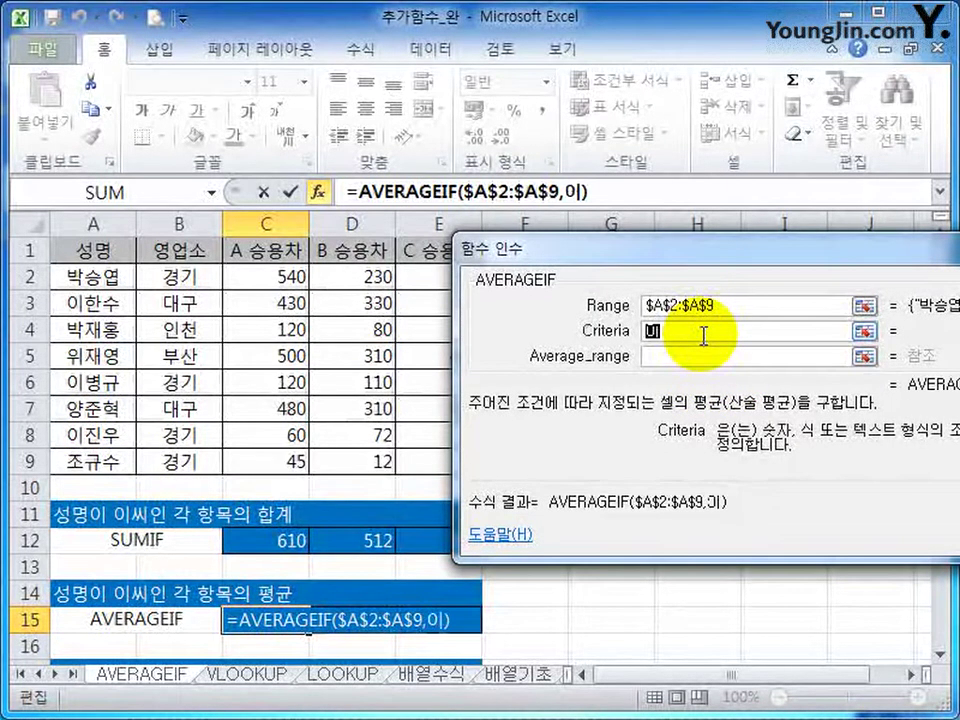
pyautogui.write('*')
# Complete the AVERAGEIF formula with average range C2:C9 and fill it from C15 across to E15
pyautogui.click(686, 352)
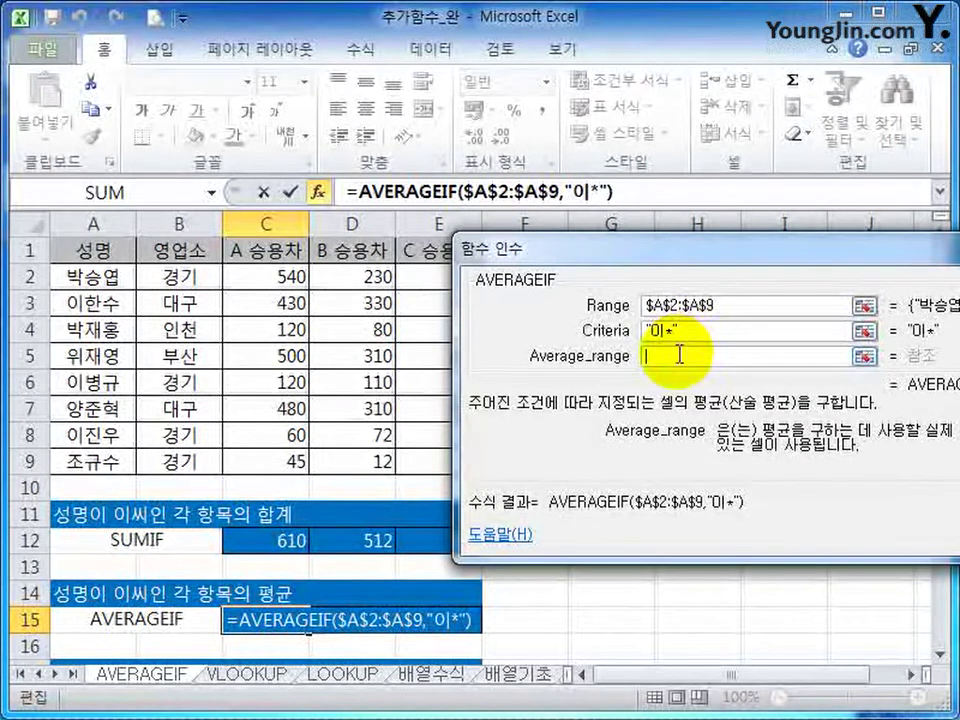
pyautogui.moveTo(265, 282); pyautogui.dragTo(300, 461)
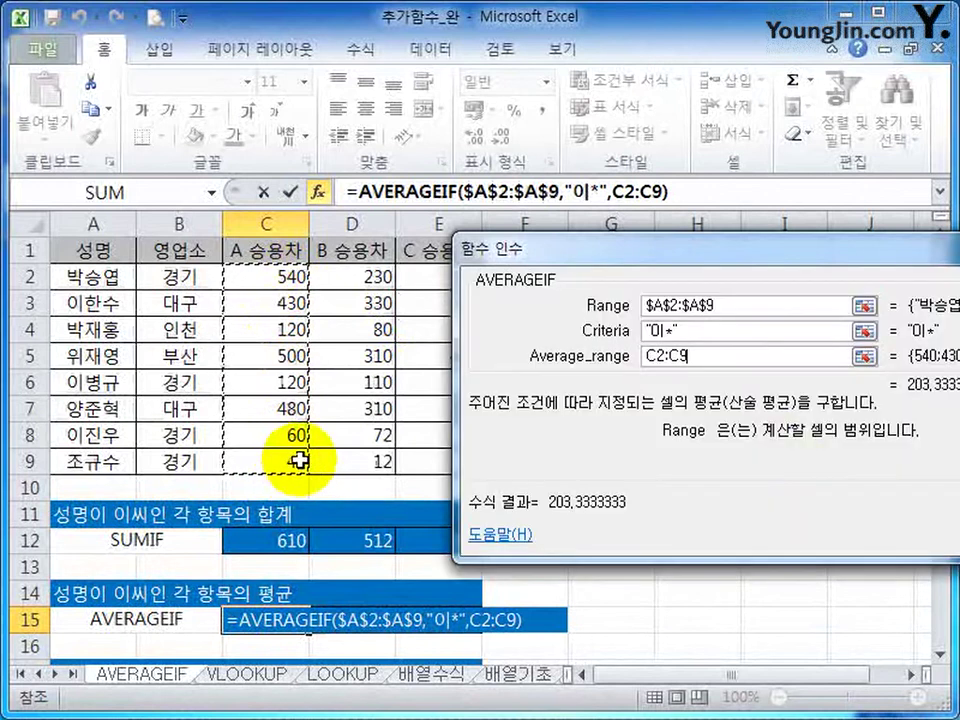
pyautogui.press('Return')
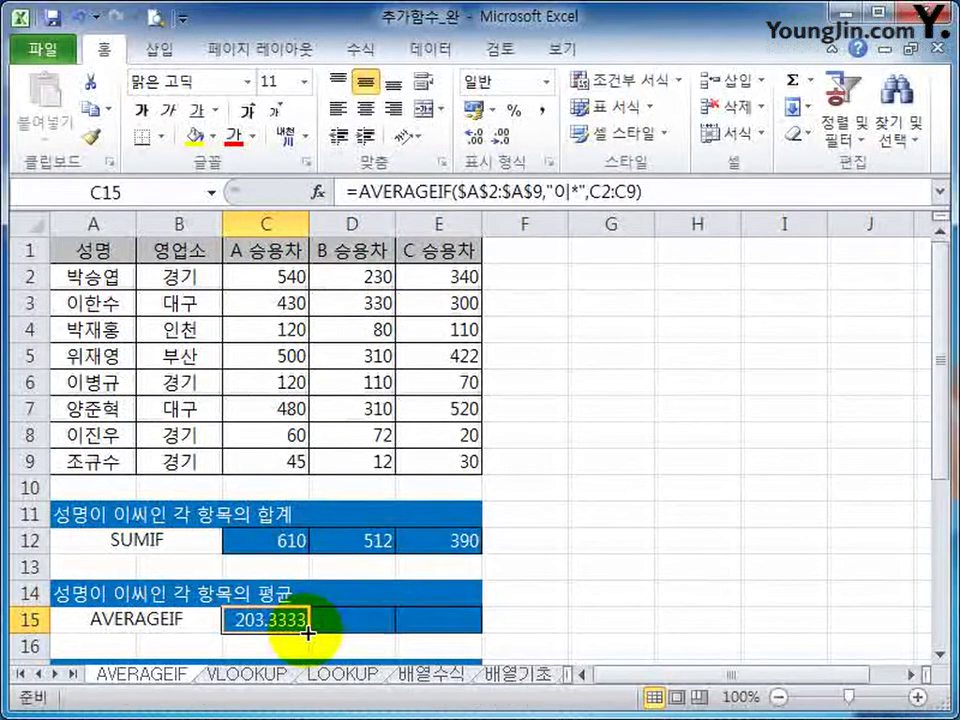
pyautogui.moveTo(307, 632); pyautogui.dragTo(468, 622)
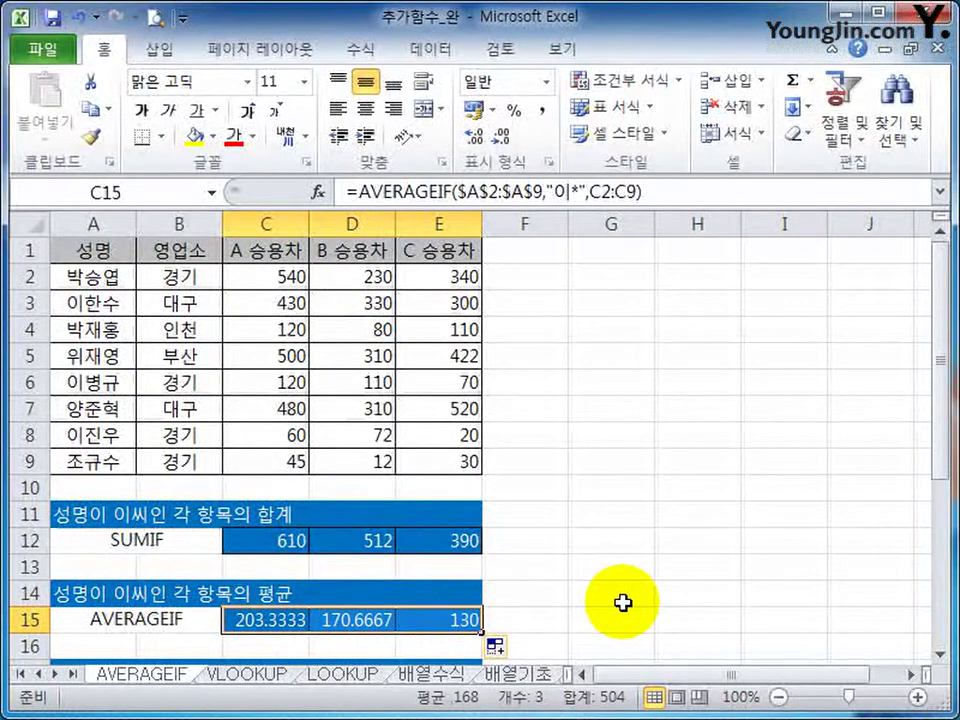
# Collapse the ribbon to free up more worksheet space for the data and formula rows
pyautogui.scroll(-1, 610, 580)
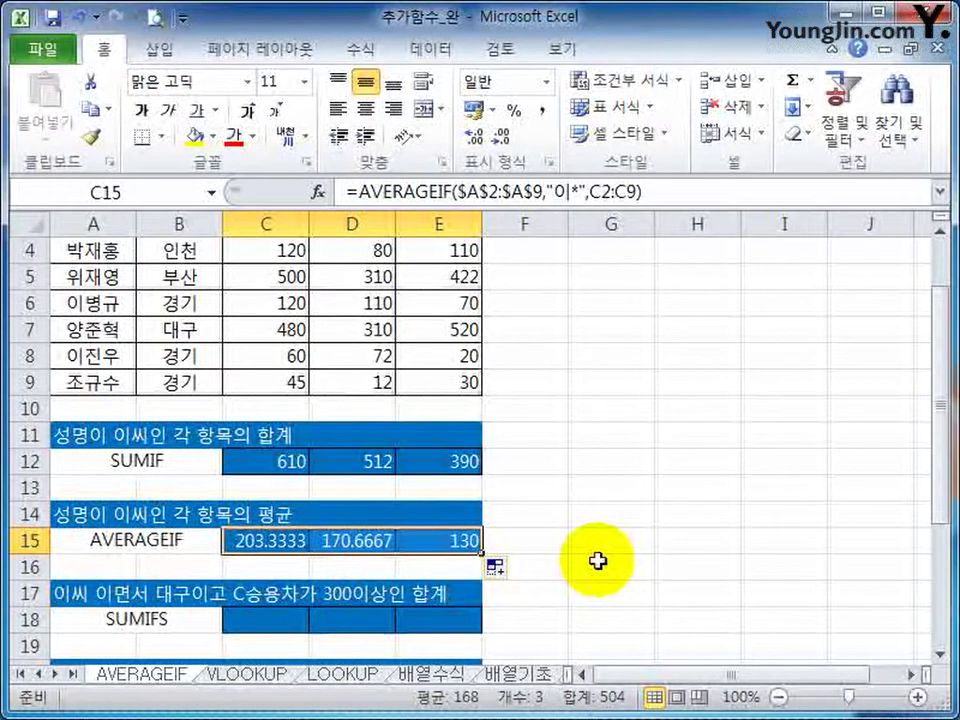
pyautogui.scroll(-4, 597, 561)
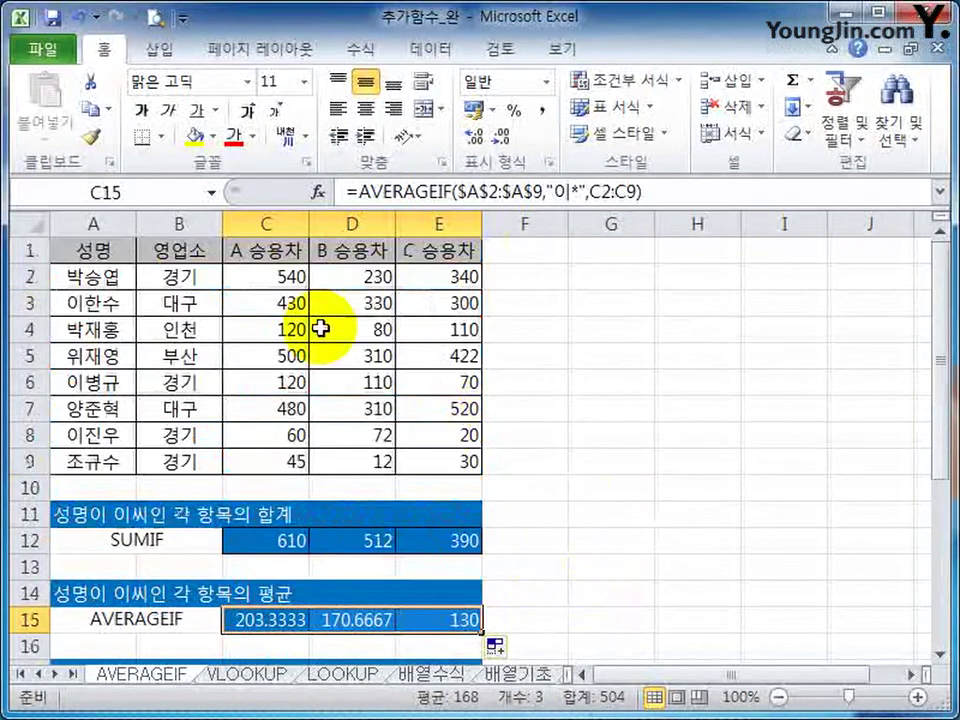
pyautogui.scroll(-3, 300, 452)
pyautogui.scroll(3, 300, 452)
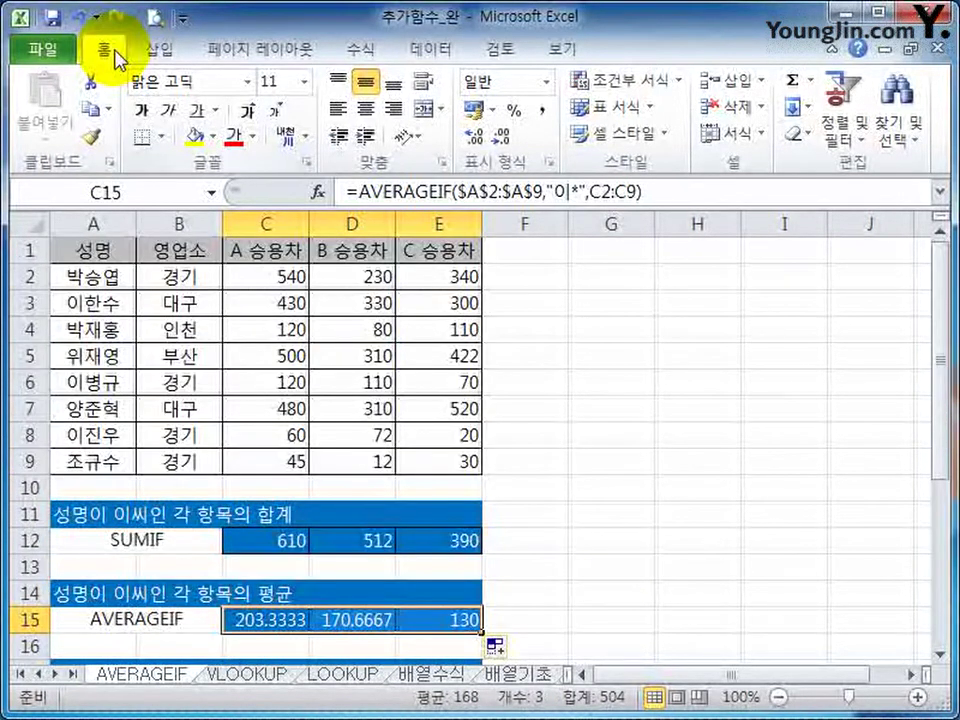
pyautogui.doubleClick(101, 45)
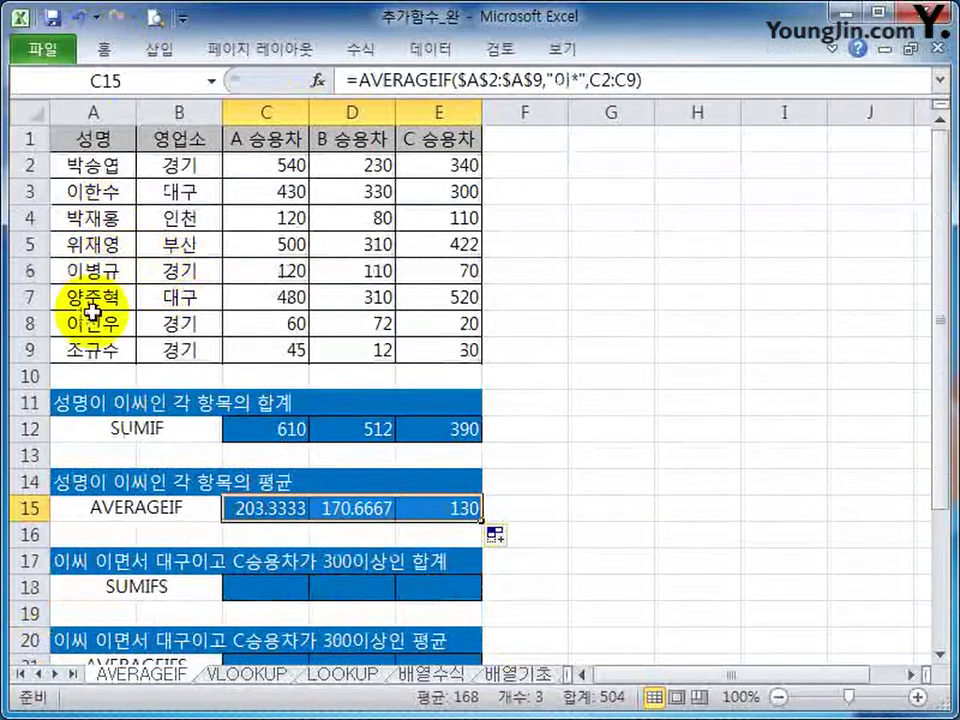
# Freeze the panes at cell A10 so that the data table in rows 1 to 9 stays in view
pyautogui.click(86, 375)
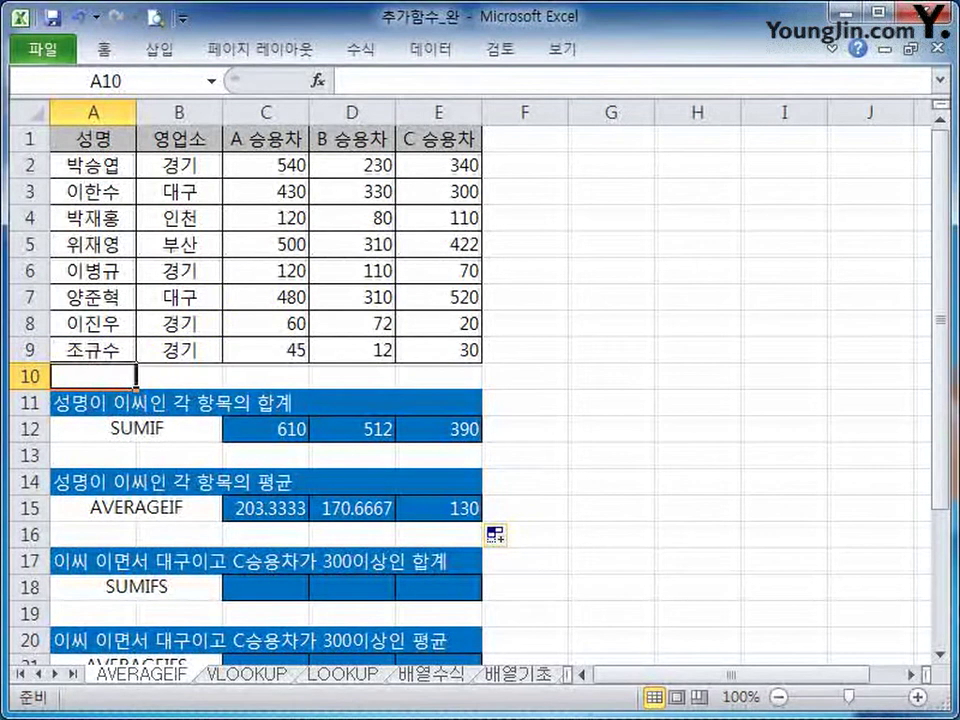
pyautogui.click(553, 48)
pyautogui.click(622, 136)
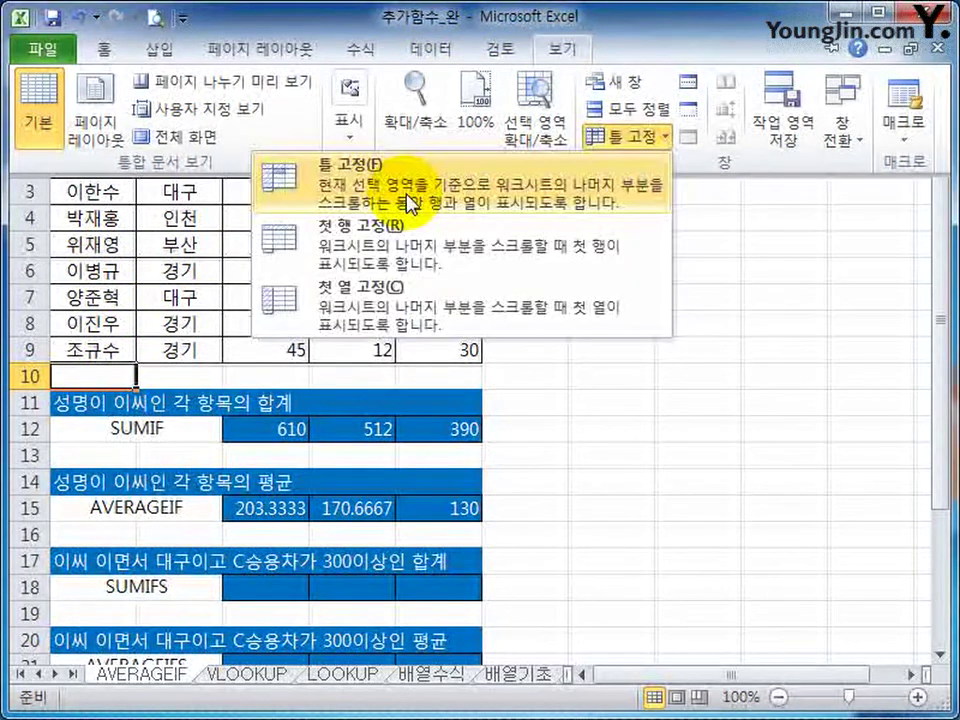
pyautogui.click(405, 198)
pyautogui.scroll(-2, 306, 381)
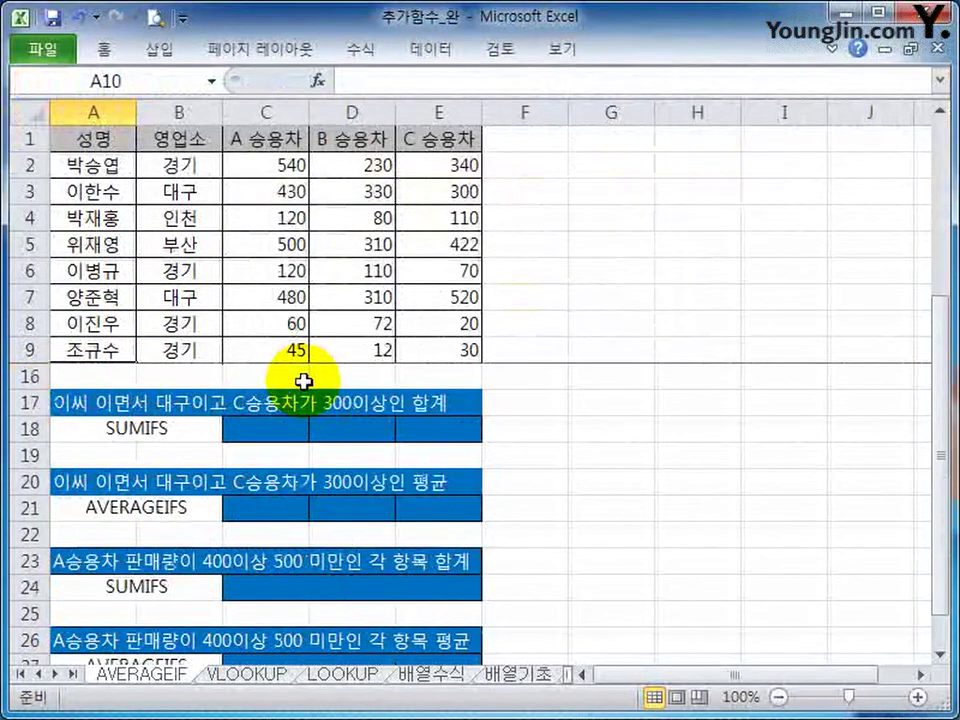
pyautogui.scroll(2, 306, 381)
pyautogui.scroll(-5, 306, 381)
pyautogui.scroll(4, 343, 469)
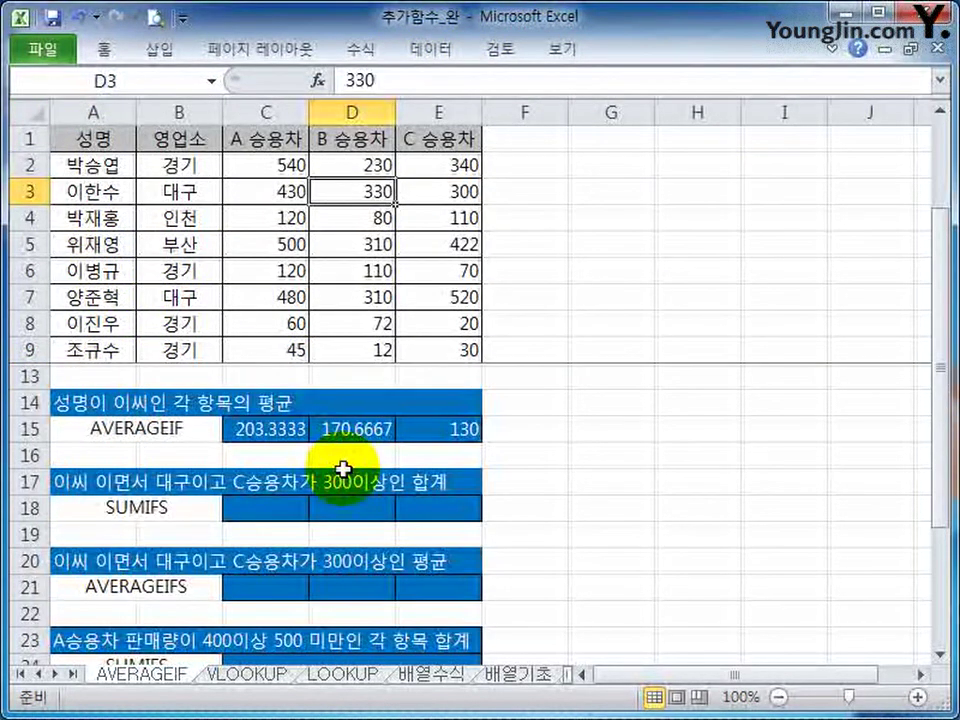
# Start a SUMIFS formula in cell C18 and open its function arguments
pyautogui.scroll(-1, 343, 469)
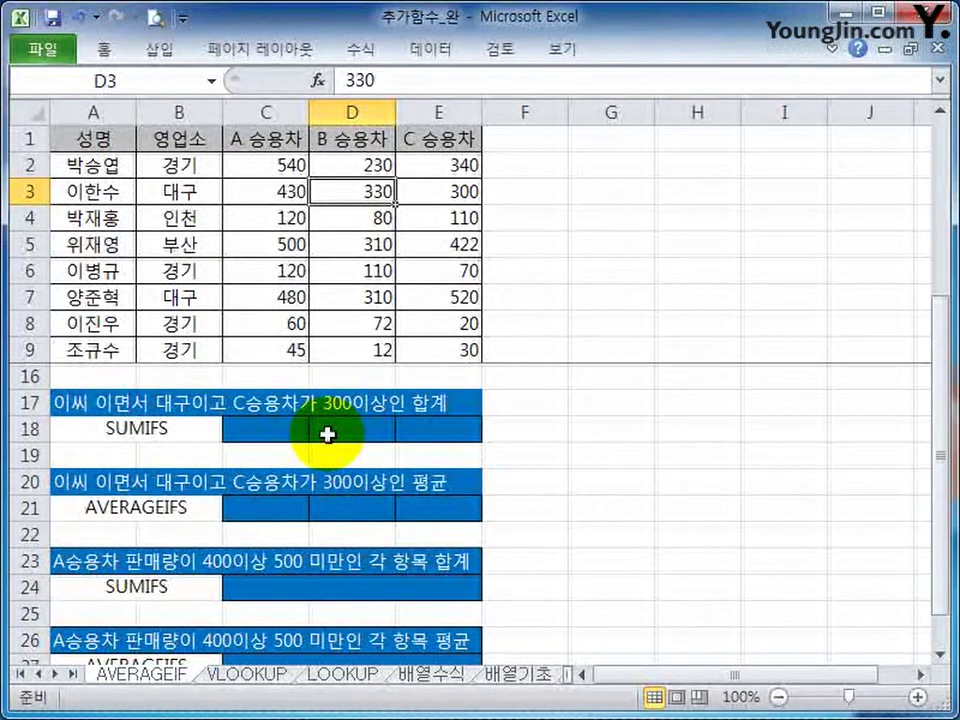
pyautogui.click(286, 426)
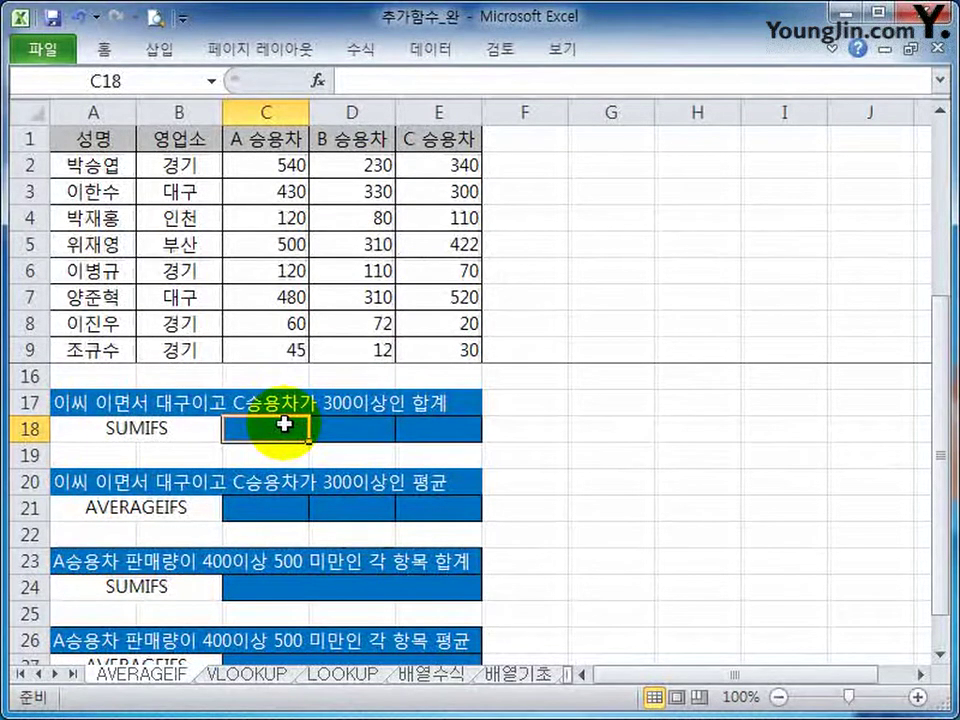
pyautogui.write('=녀')
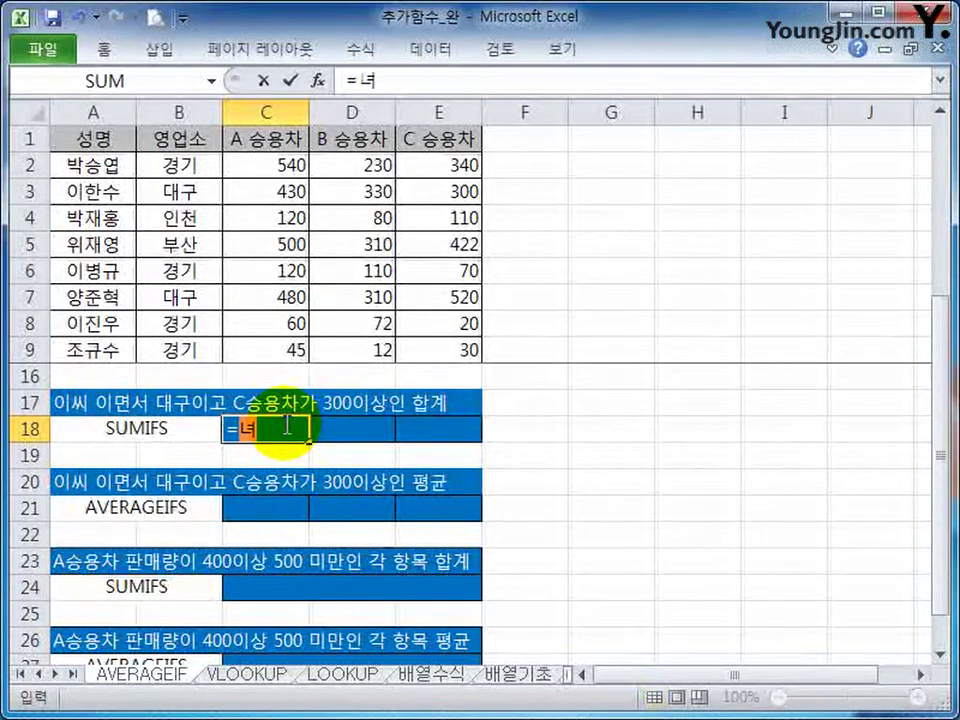
pyautogui.press('BackSpace')
pyautogui.press('Hangul')
pyautogui.write('sumi')
pyautogui.press('Tab')
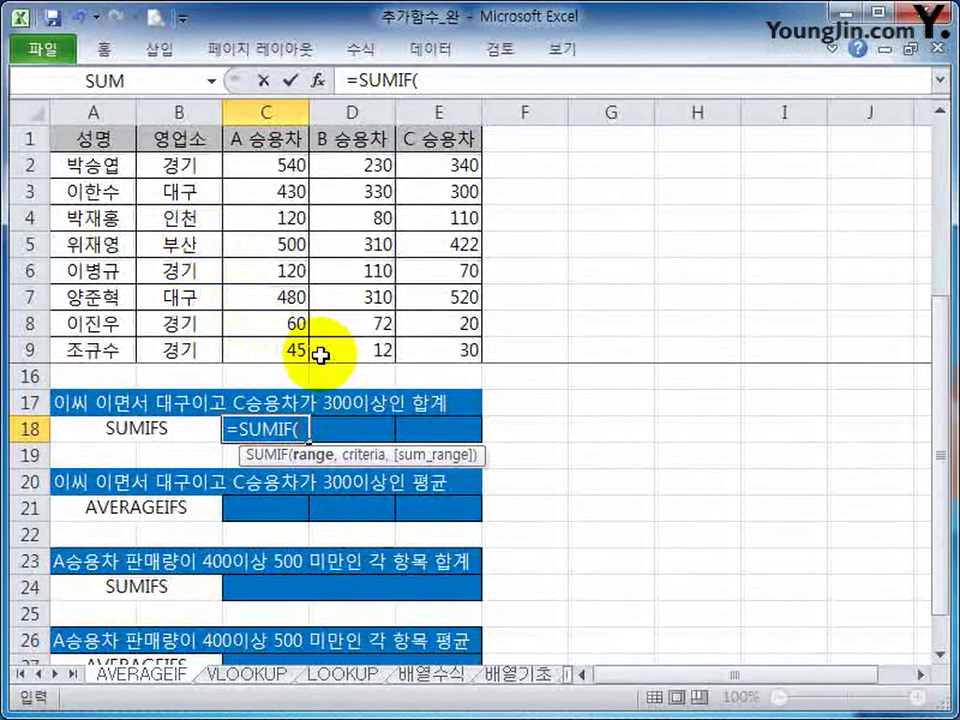
pyautogui.press('BackSpace')
pyautogui.write('s')
pyautogui.press('Tab')
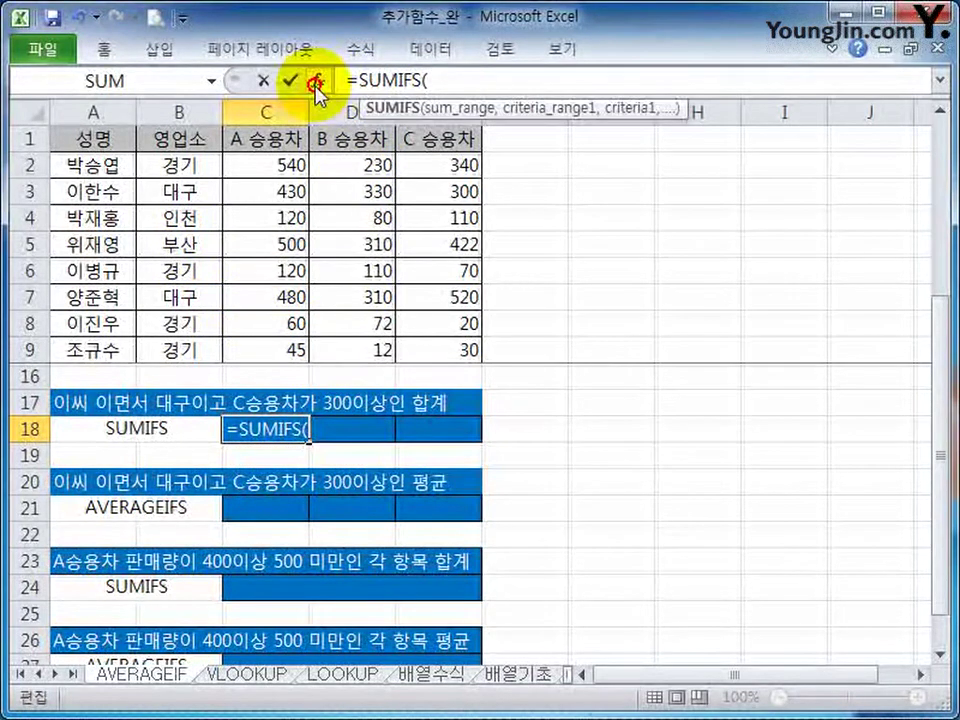
pyautogui.click(314, 82)
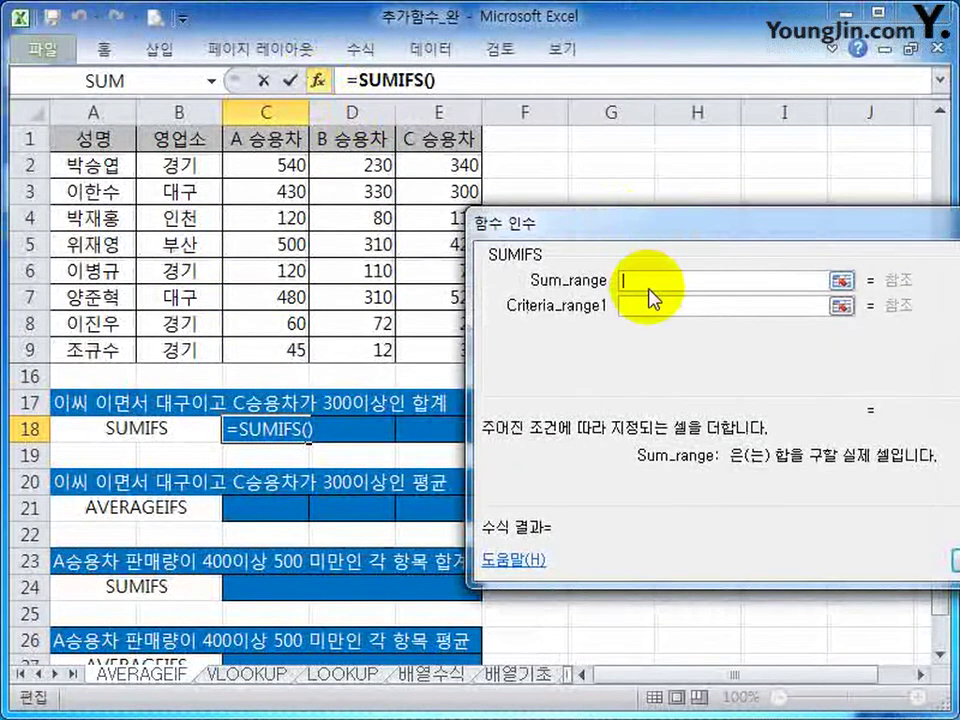
# Set the SUMIFS sum range to C2:C9 and the first criteria range to the absolute reference $A$2:$A$9
pyautogui.click(649, 280)
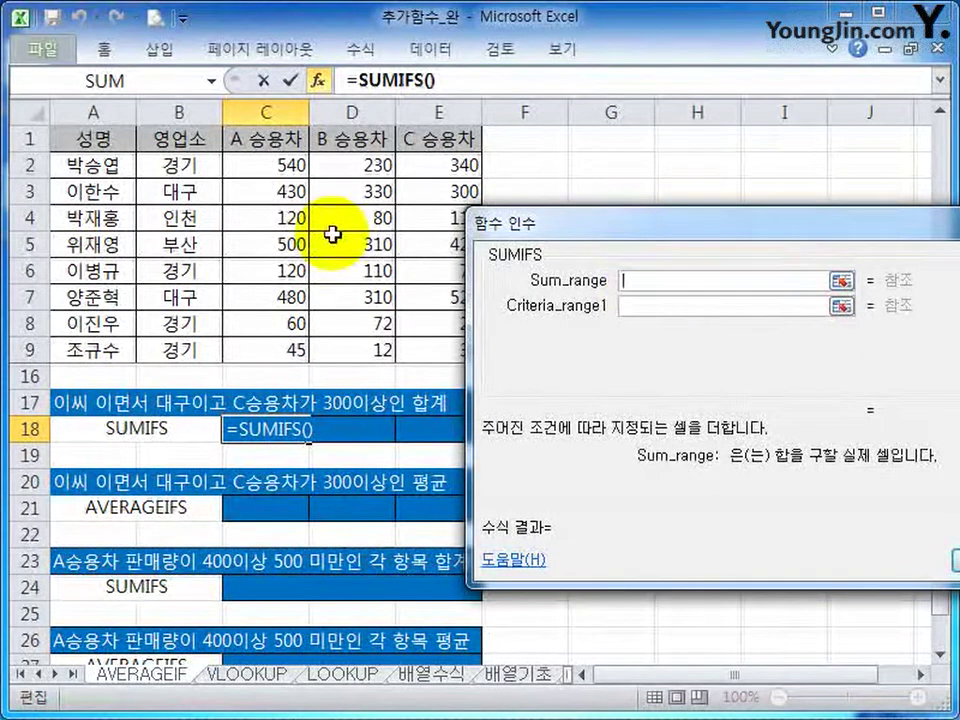
pyautogui.moveTo(289, 167); pyautogui.dragTo(293, 347)
pyautogui.click(622, 315)
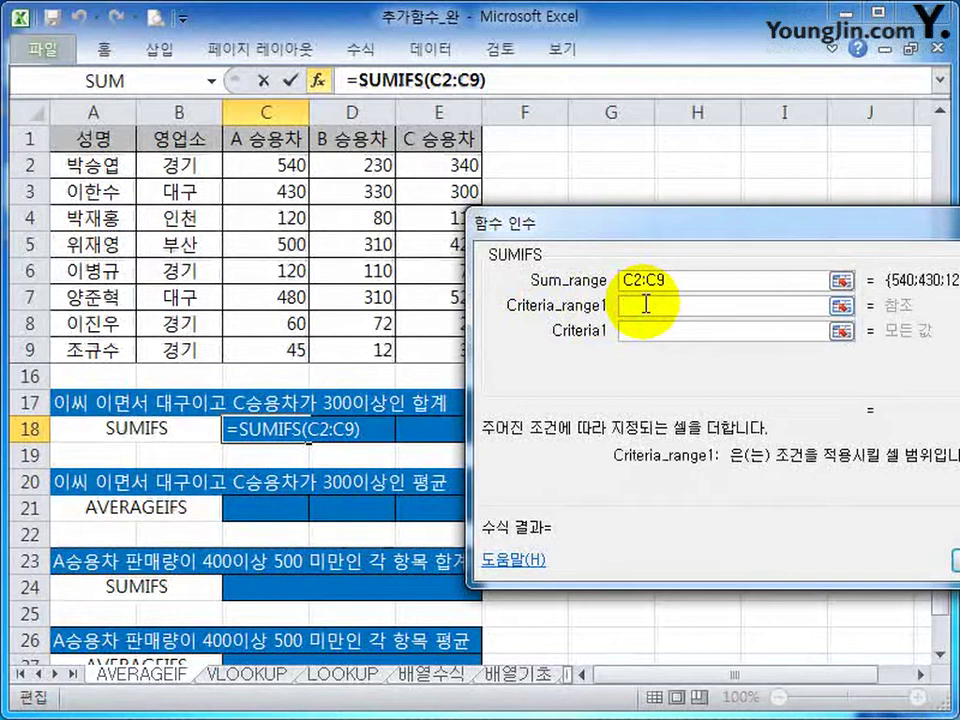
pyautogui.moveTo(105, 163); pyautogui.dragTo(110, 345)
pyautogui.press('F4')
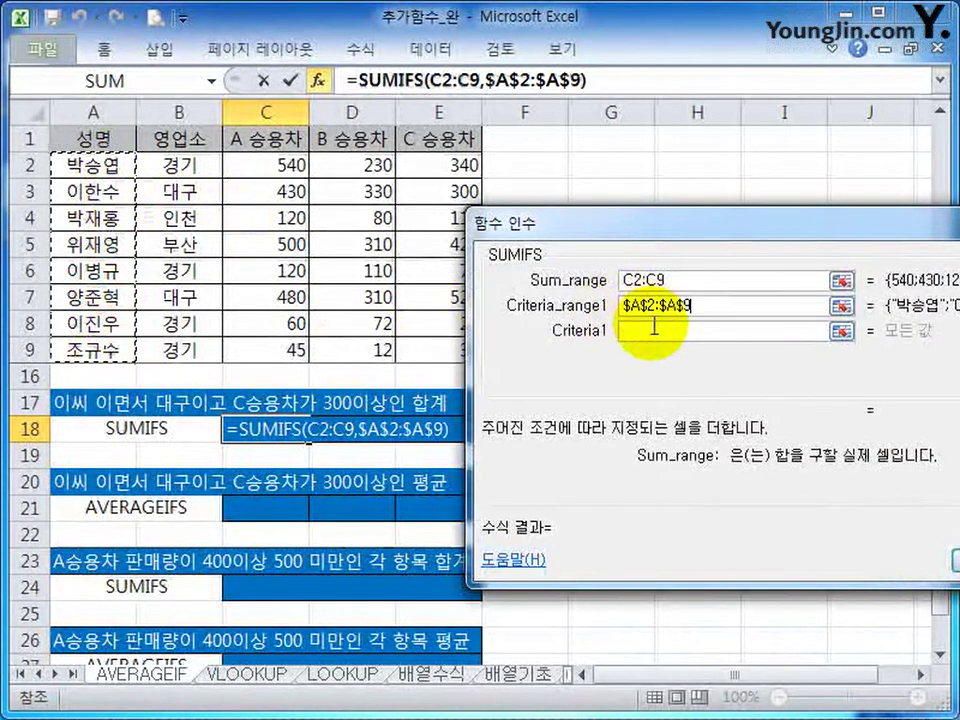
# Enter "이*" as the first SUMIFS criterion
pyautogui.click(656, 331)
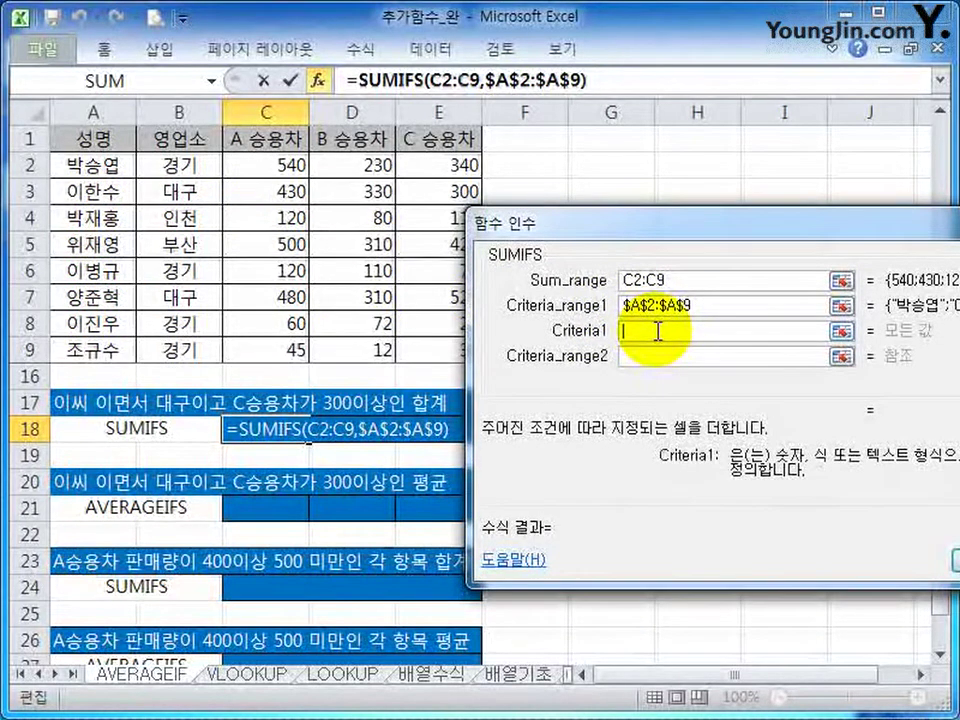
pyautogui.write('dl')
pyautogui.press('BackSpace')
pyautogui.press('BackSpace')
pyautogui.press('Hangul')
pyautogui.write('이*')
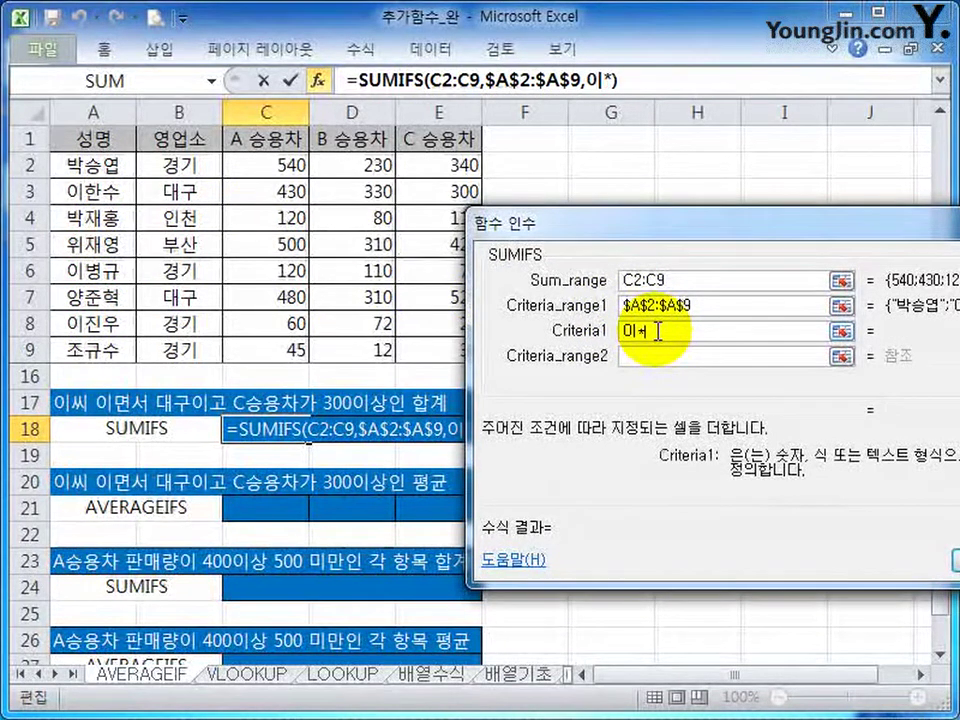
pyautogui.press('Tab')
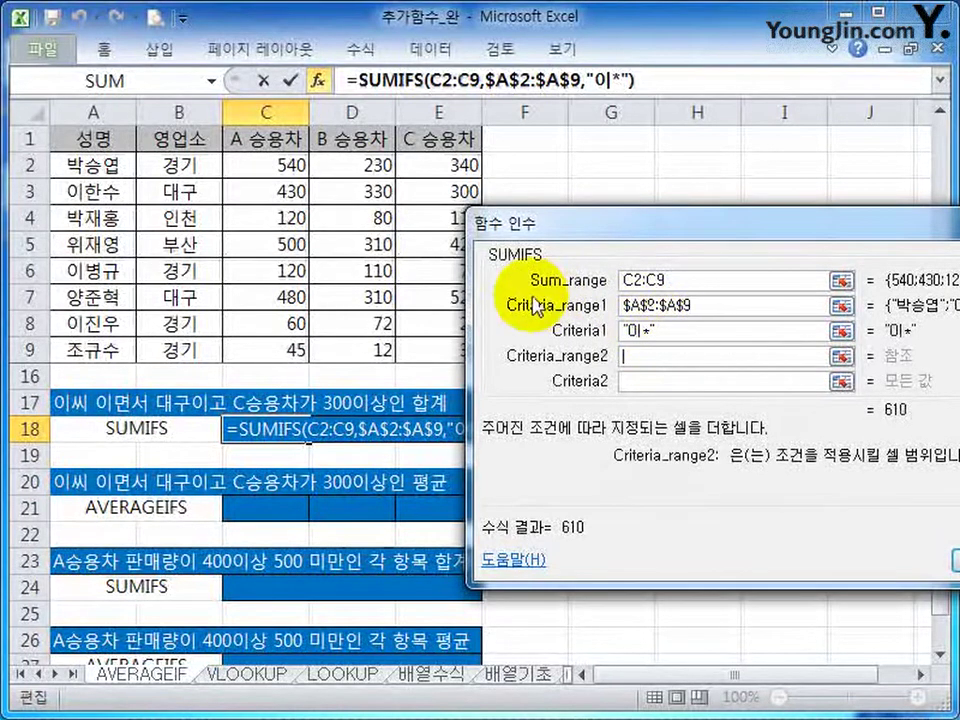
# Add the second SUMIFS condition with the absolute range $B$2:$B$9 and the criterion "대구"
pyautogui.moveTo(163, 168); pyautogui.dragTo(176, 349)
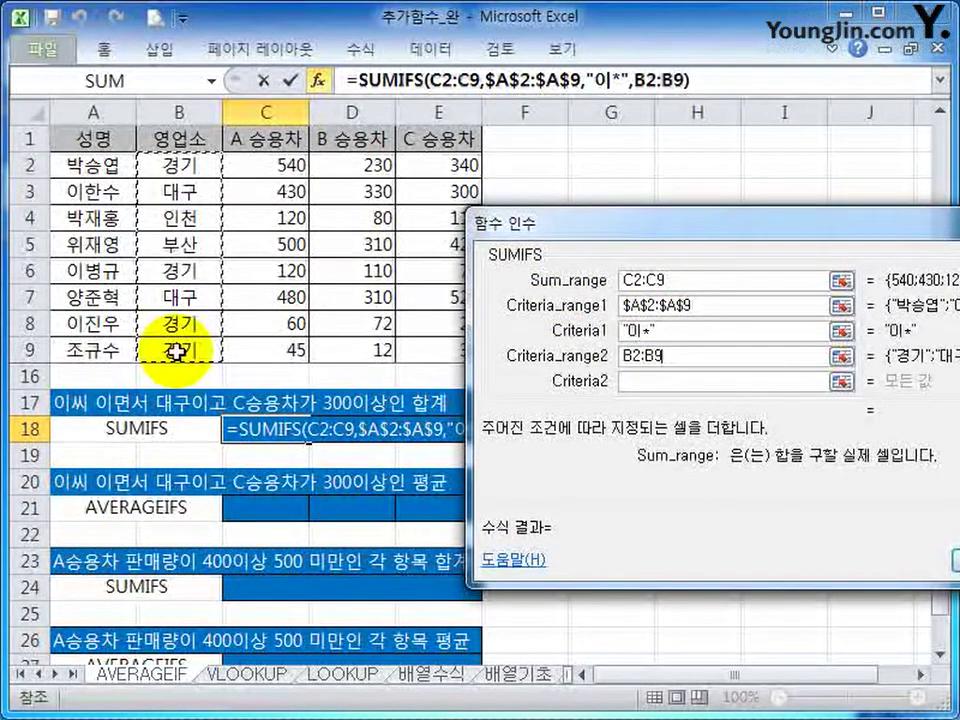
pyautogui.press('F4')
pyautogui.click(707, 382)
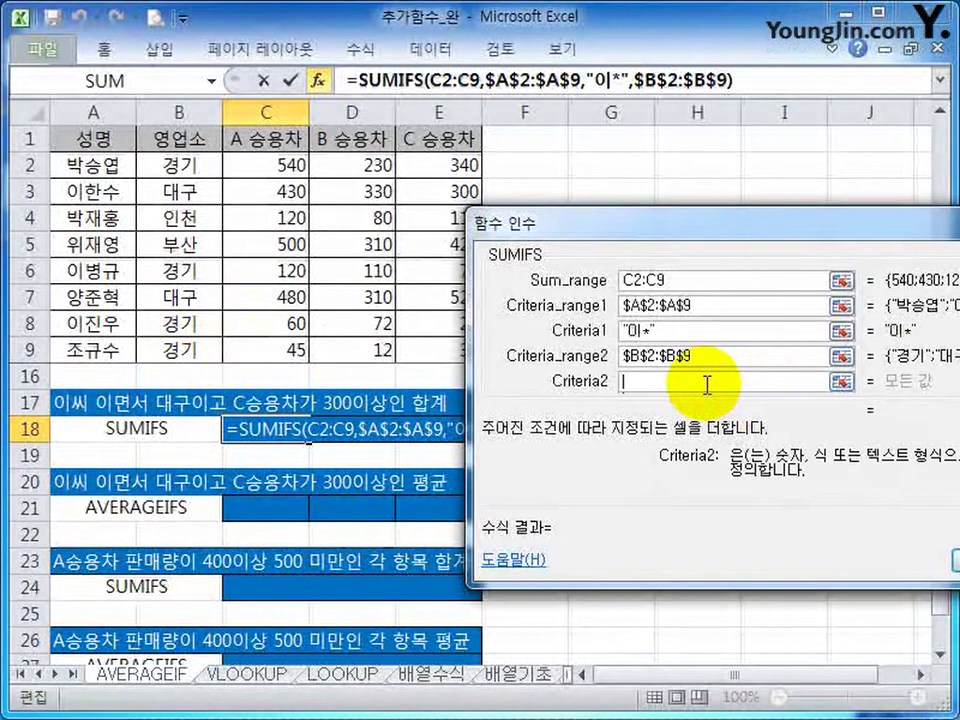
pyautogui.write('대구')
pyautogui.press('Tab')
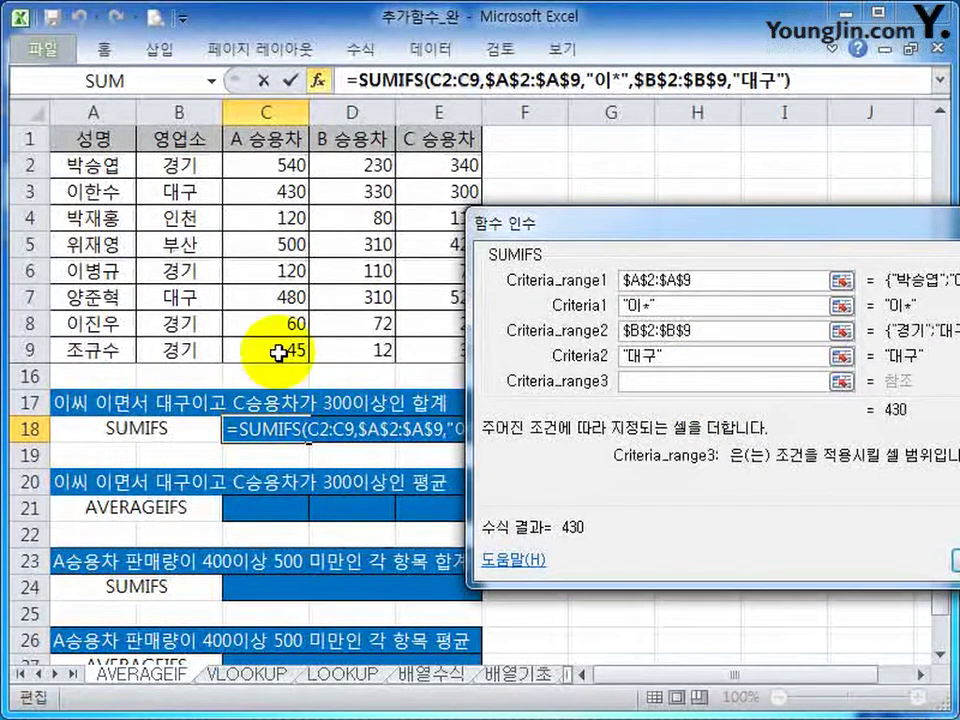
# Add the third SUMIFS condition with the absolute range $E$2:$E$9 and the criterion ">=300"
pyautogui.moveTo(433, 157); pyautogui.dragTo(422, 349)
pyautogui.press('F4')
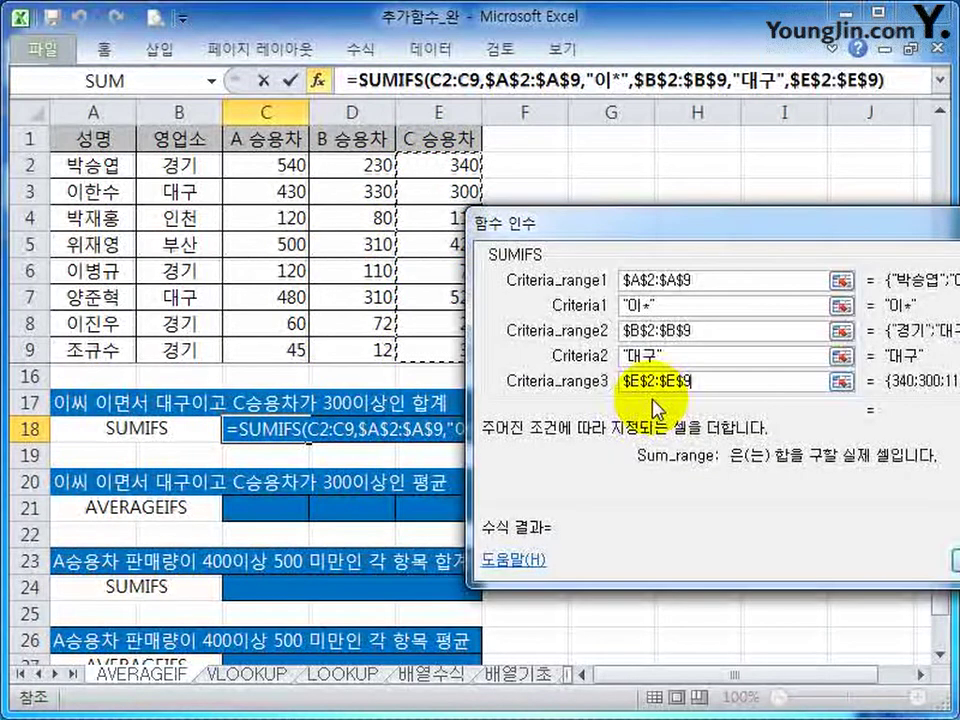
pyautogui.press('Tab')
pyautogui.click(653, 383)
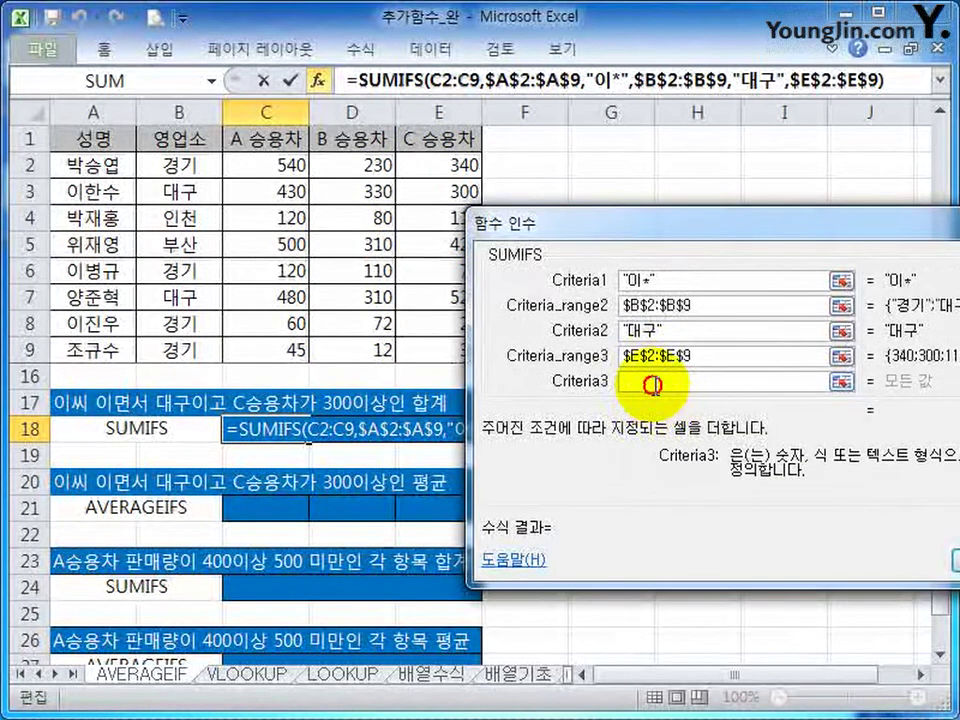
pyautogui.write('>=300')
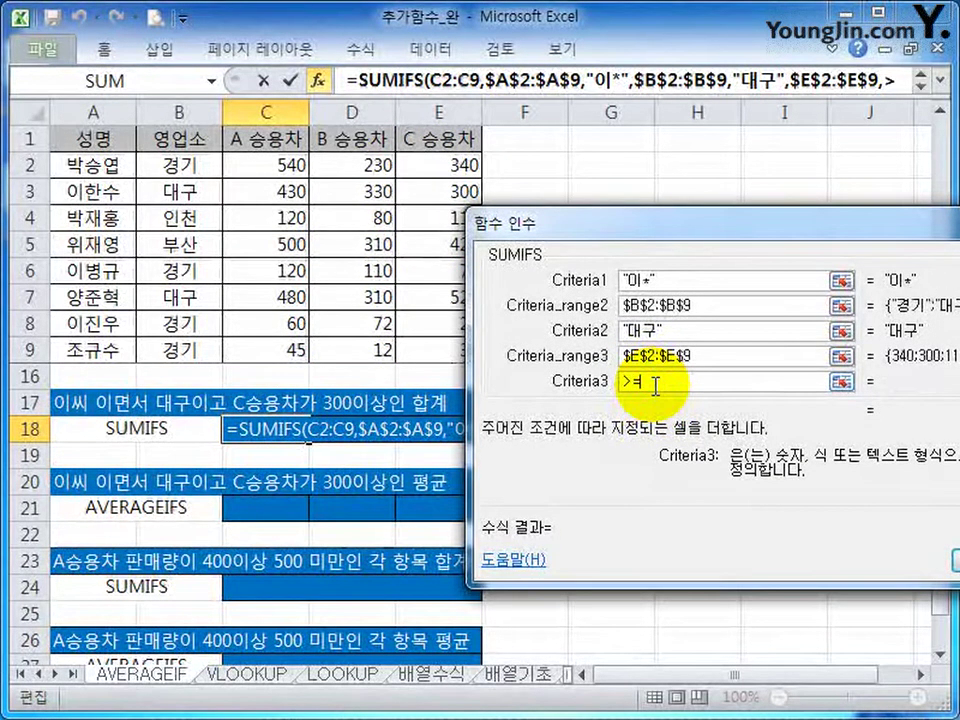
pyautogui.press('Tab')
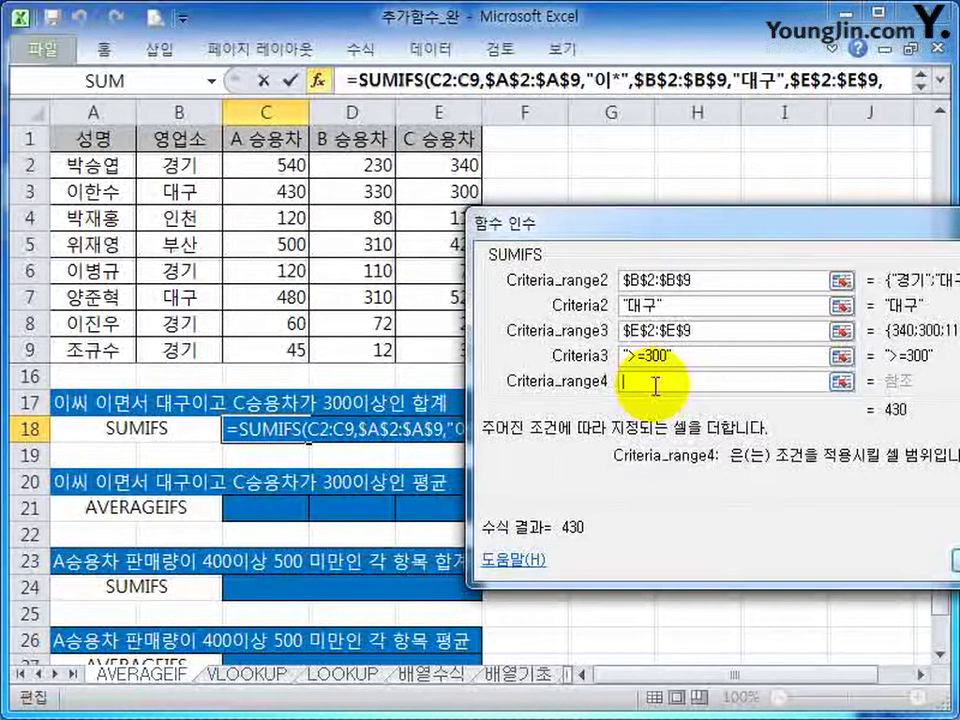
# Complete the SUMIFS formula and fill it from C18 across to E18
pyautogui.press('Return')
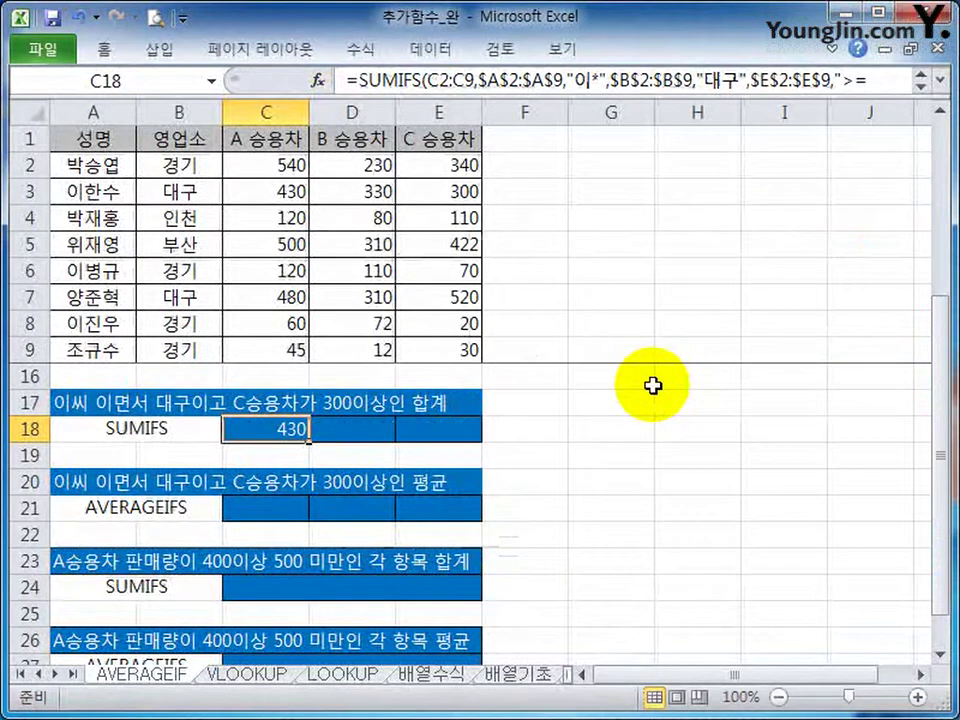
pyautogui.moveTo(309, 441); pyautogui.dragTo(454, 444)
pyautogui.click(454, 429)
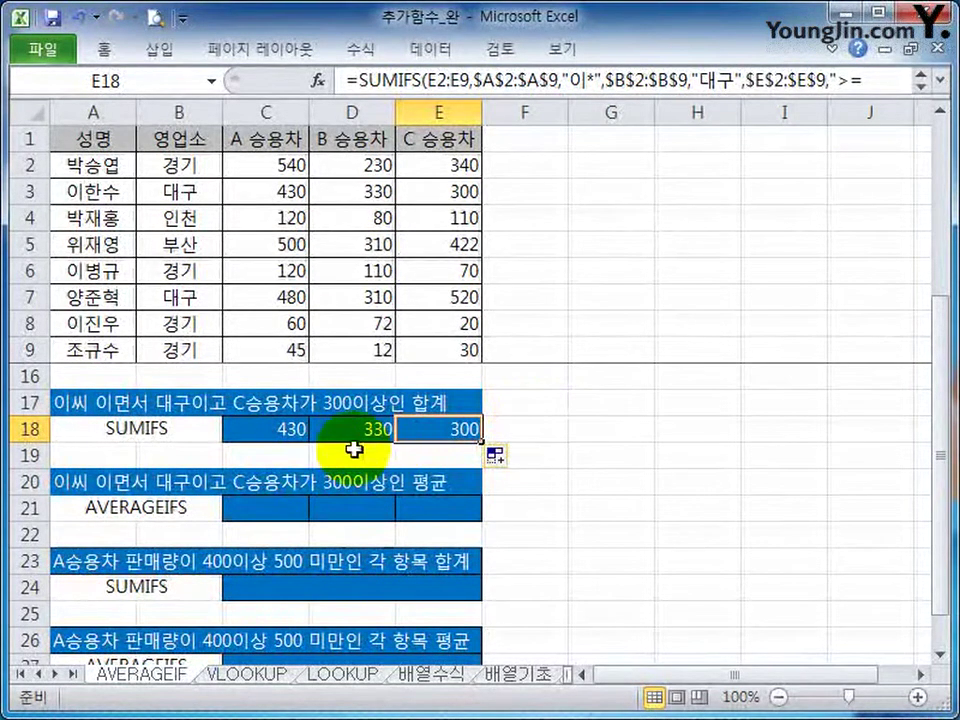
# Open the function arguments for an AVERAGEIFS formula in cell C21 and set its average range to C2:C9
pyautogui.click(297, 498)
pyautogui.scroll(-1, 268, 499)
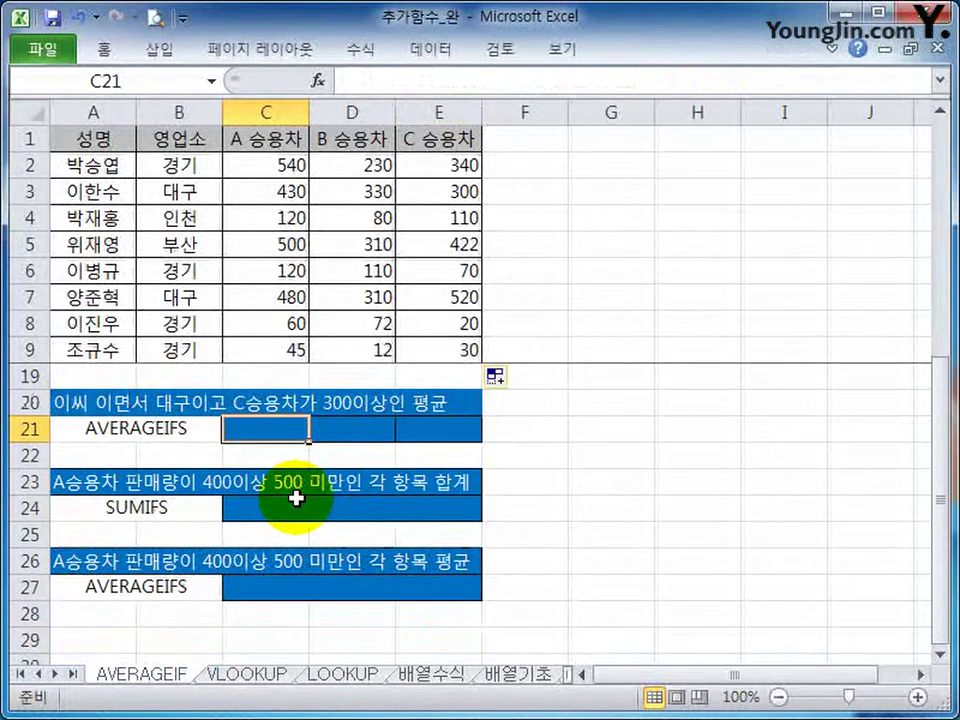
pyautogui.write('=ㄴ')
pyautogui.press('BackSpace')
pyautogui.write('a')
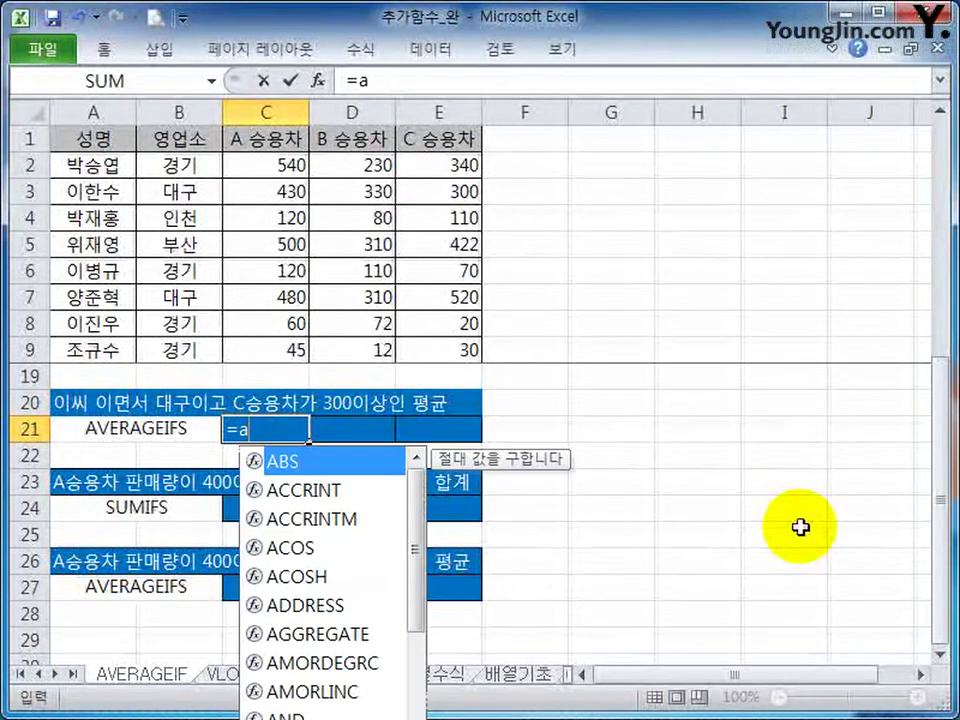
pyautogui.write('verg')
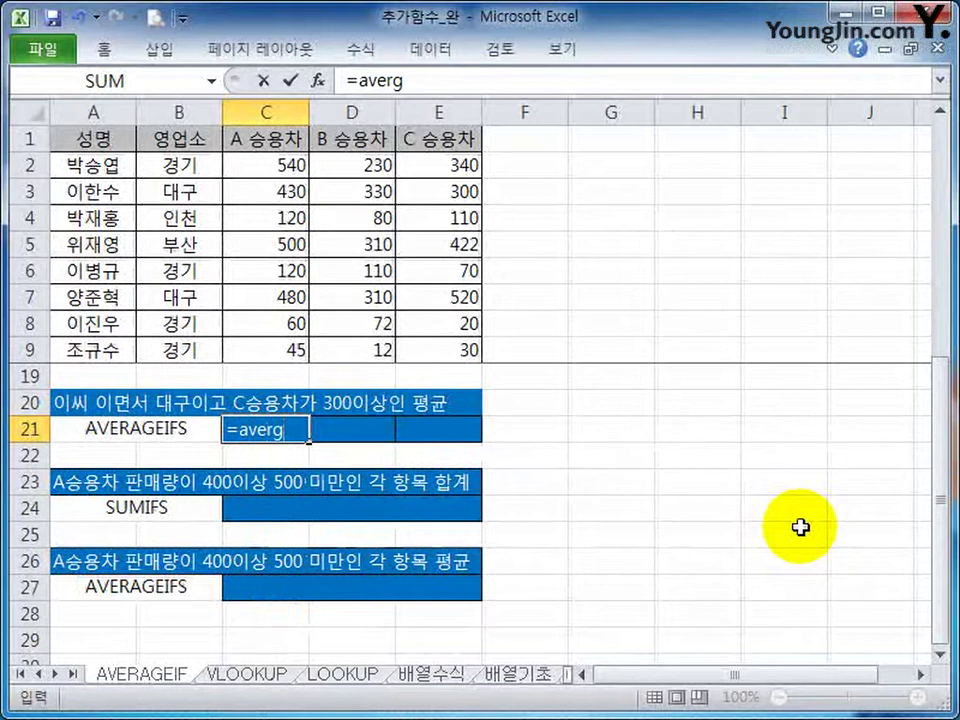
pyautogui.press('BackSpace')
pyautogui.press('Down')
pyautogui.press('Down')
pyautogui.press('Down')
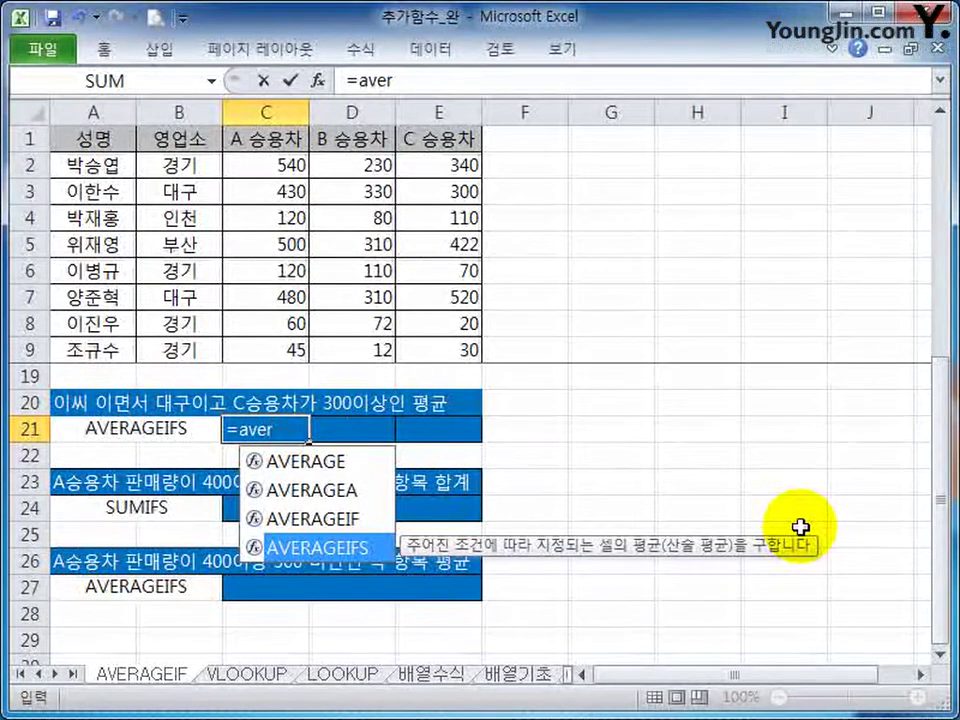
pyautogui.press('Tab')
pyautogui.click(318, 80)
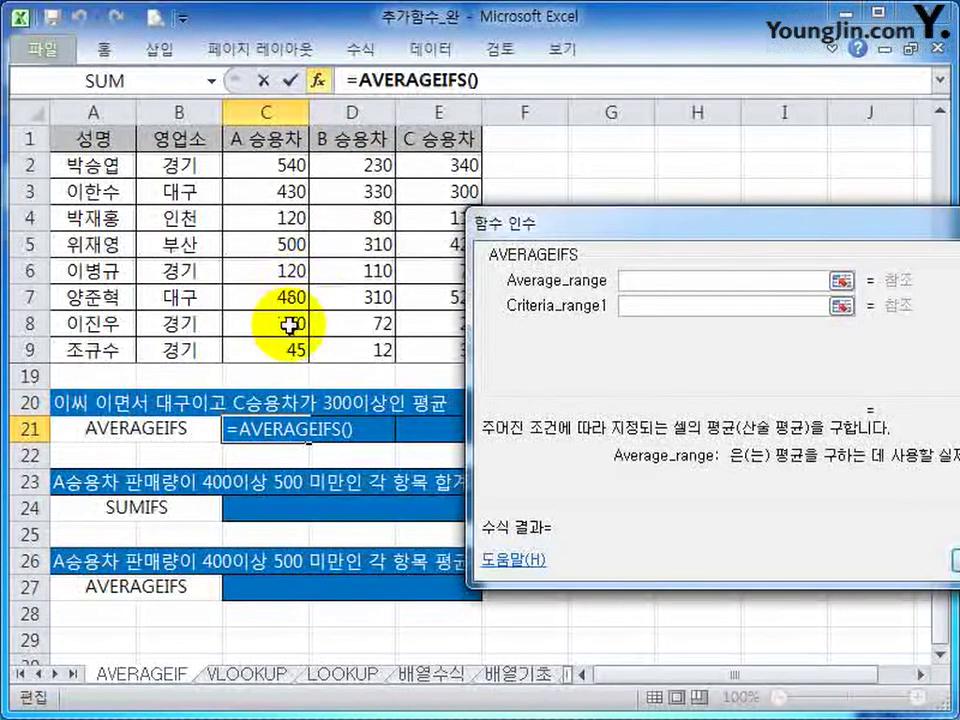
pyautogui.moveTo(292, 348); pyautogui.dragTo(285, 168)
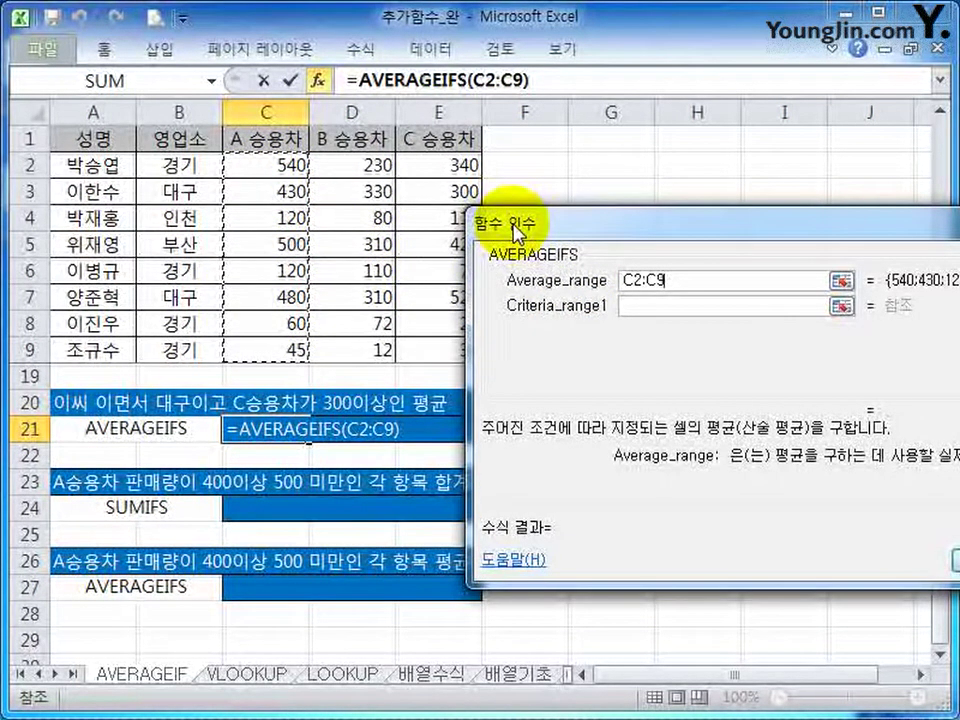
# Set the first AVERAGEIFS condition to the absolute range $A$2:$A$9 with the criterion "이*"
pyautogui.click(653, 306)
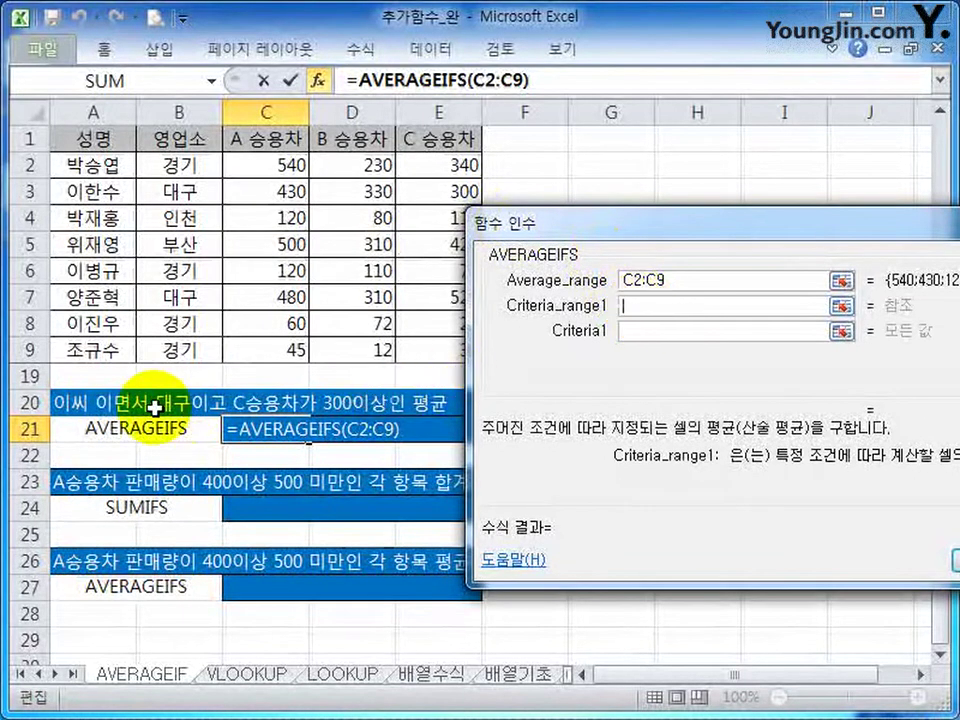
pyautogui.moveTo(112, 163); pyautogui.dragTo(101, 339)
pyautogui.press('F4')
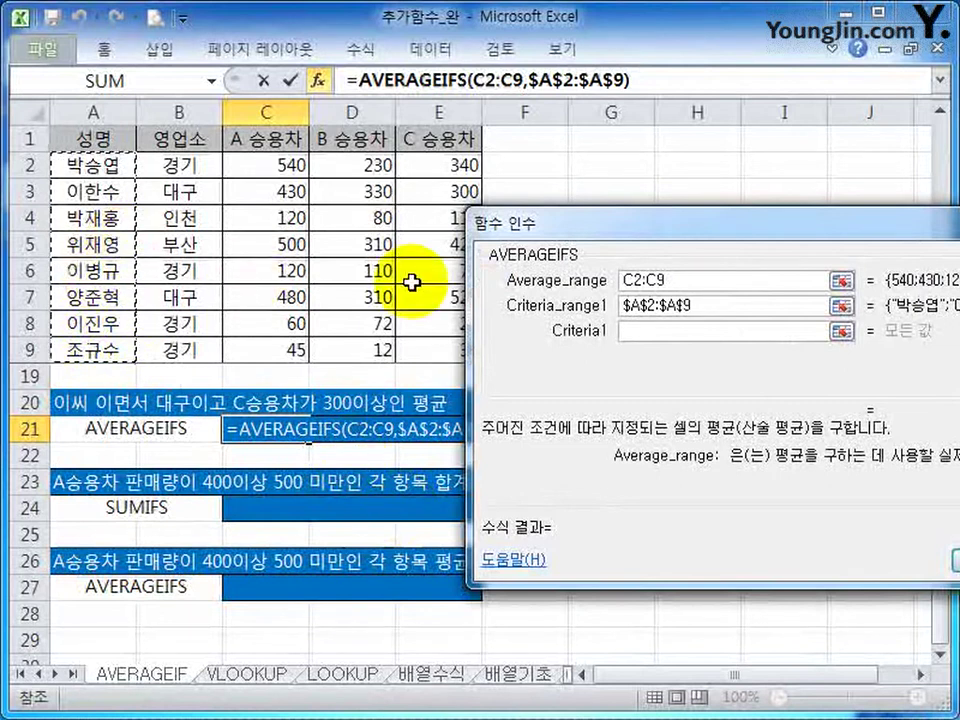
pyautogui.click(656, 330)
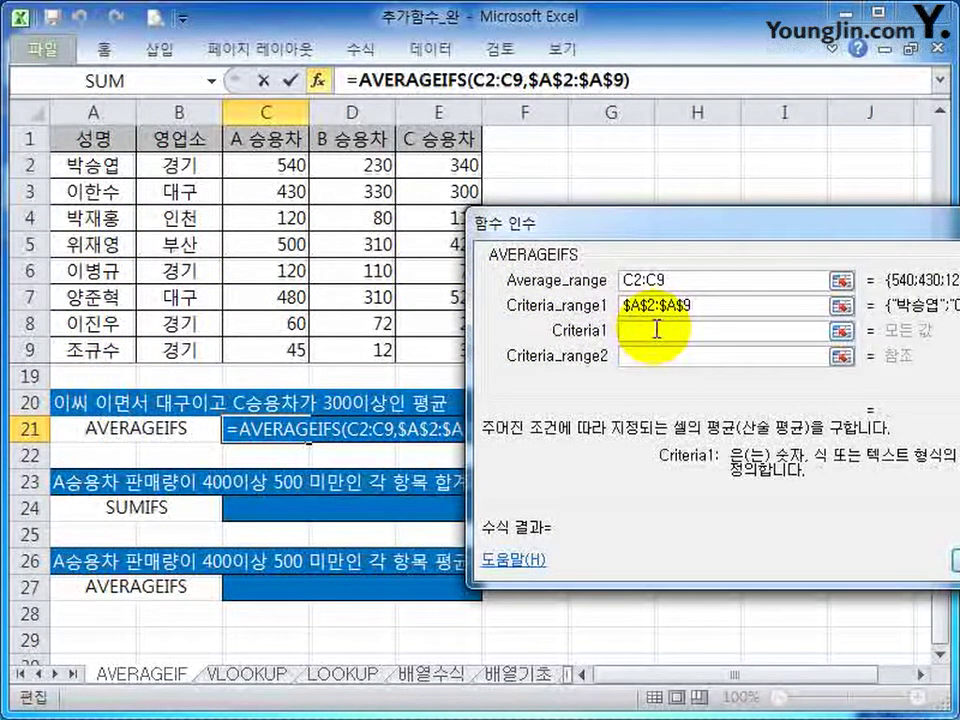
pyautogui.write('dl')
pyautogui.press('BackSpace')
pyautogui.press('BackSpace')
pyautogui.write('이')
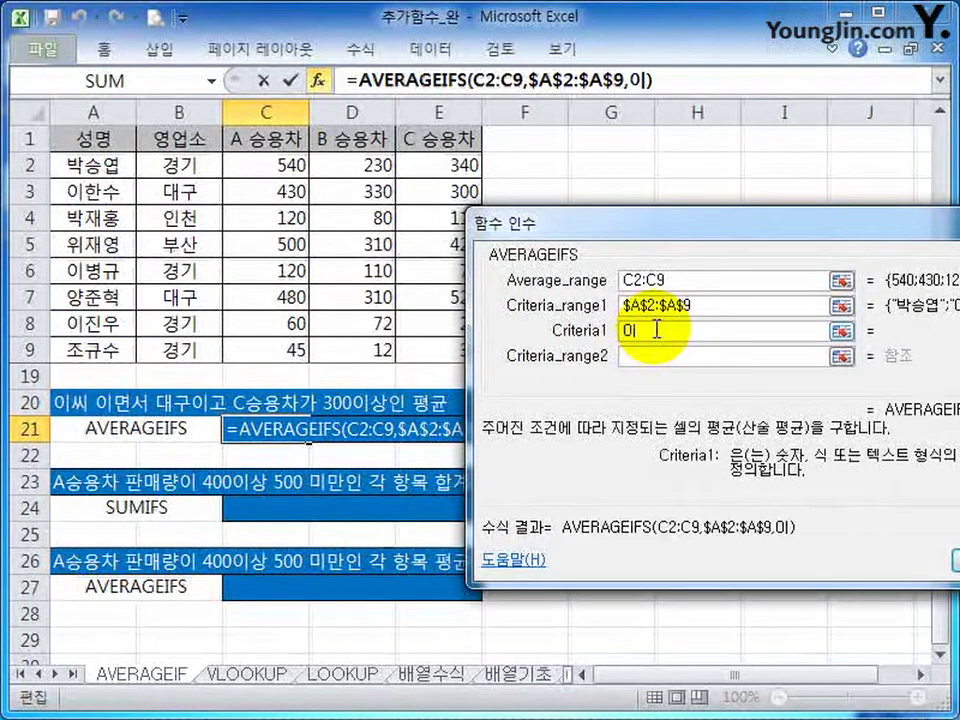
pyautogui.write('*')
pyautogui.press('Tab')
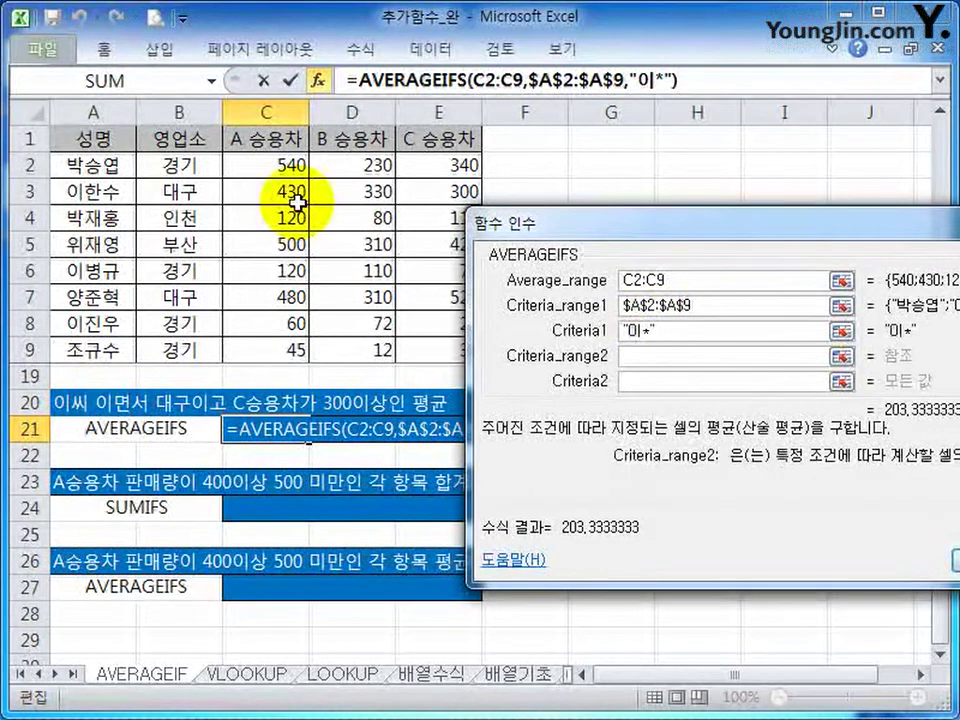
# Add the second AVERAGEIFS condition with the absolute range $B$2:$B$9 and the criterion "대구"
pyautogui.moveTo(167, 163); pyautogui.dragTo(190, 352)
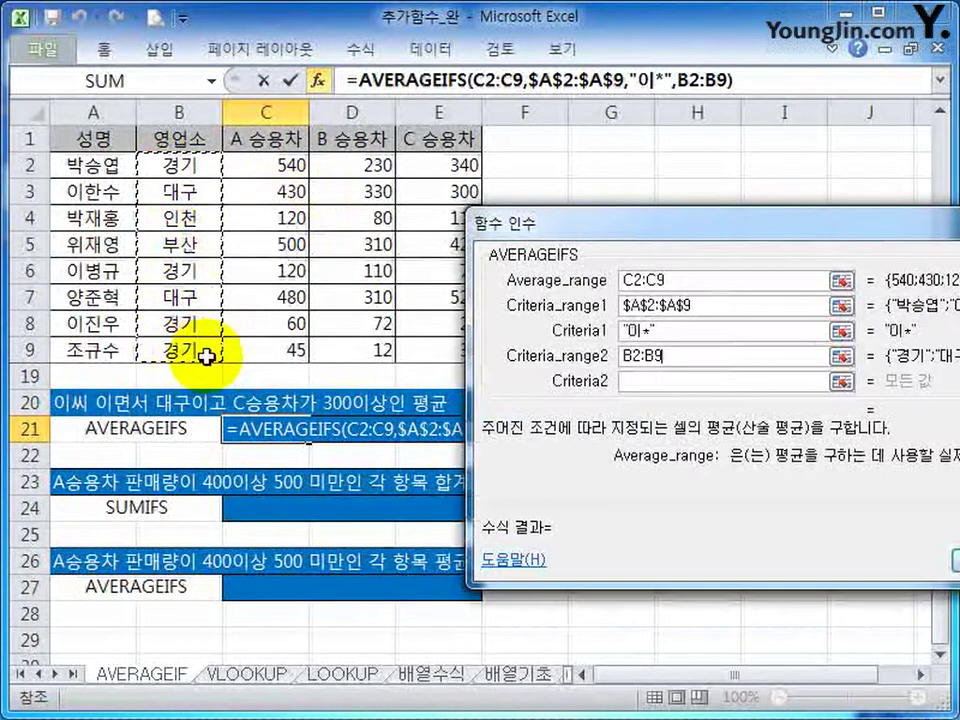
pyautogui.press('F4')
pyautogui.click(720, 388)
pyautogui.write('대구')
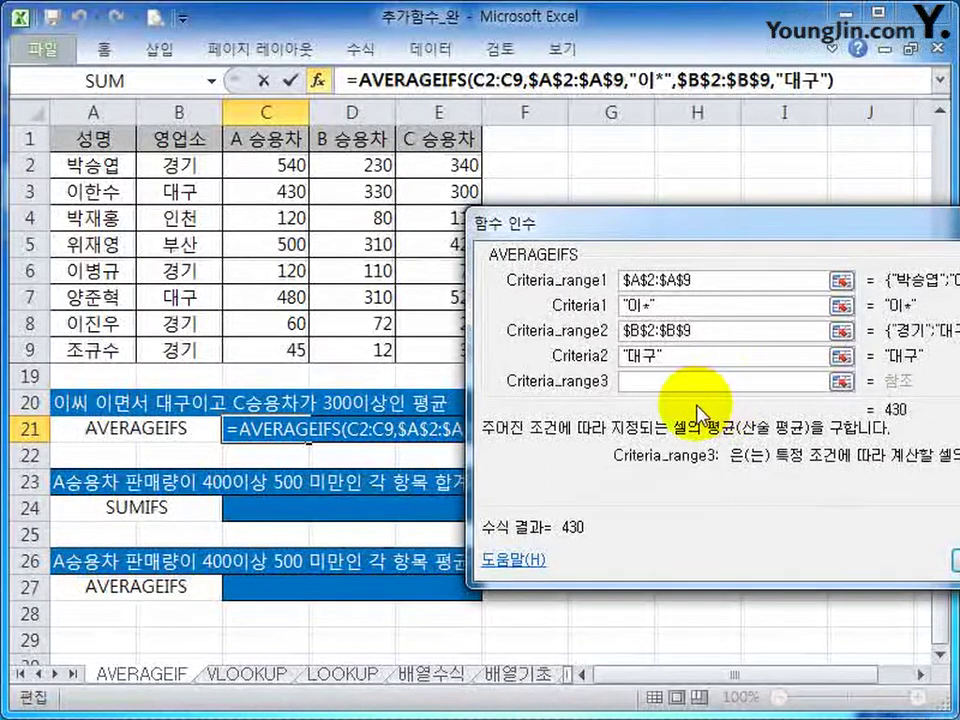
# Add the third AVERAGEIFS condition with the absolute range $E$2:$E$9 and the criterion ">=300"
pyautogui.moveTo(425, 163); pyautogui.dragTo(431, 349)
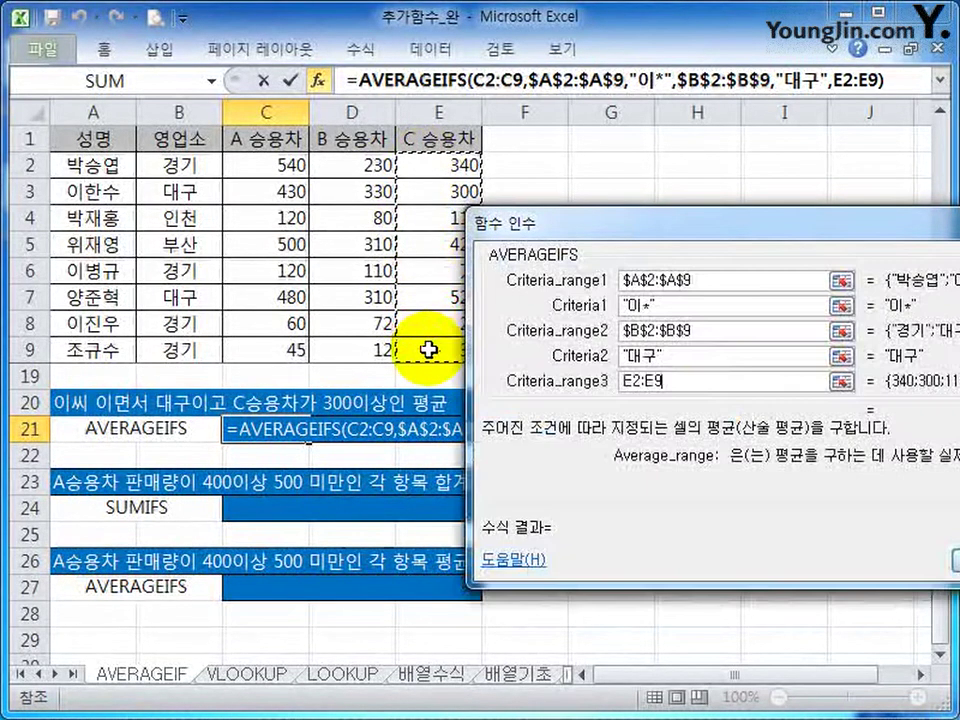
pyautogui.press('F4')
pyautogui.click(753, 381)
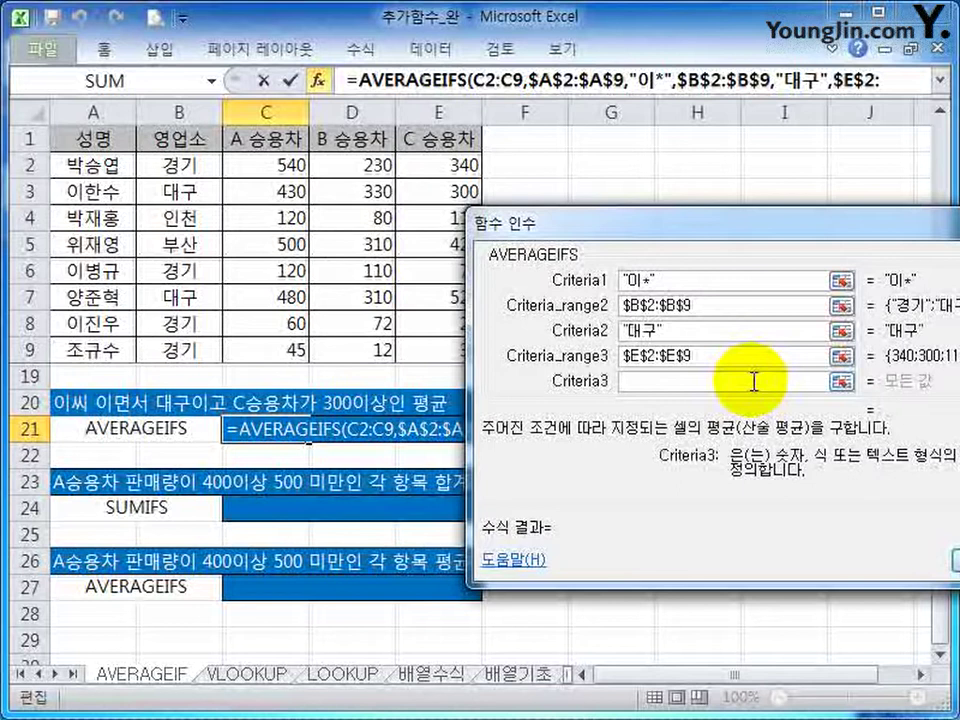
pyautogui.write('>=2')
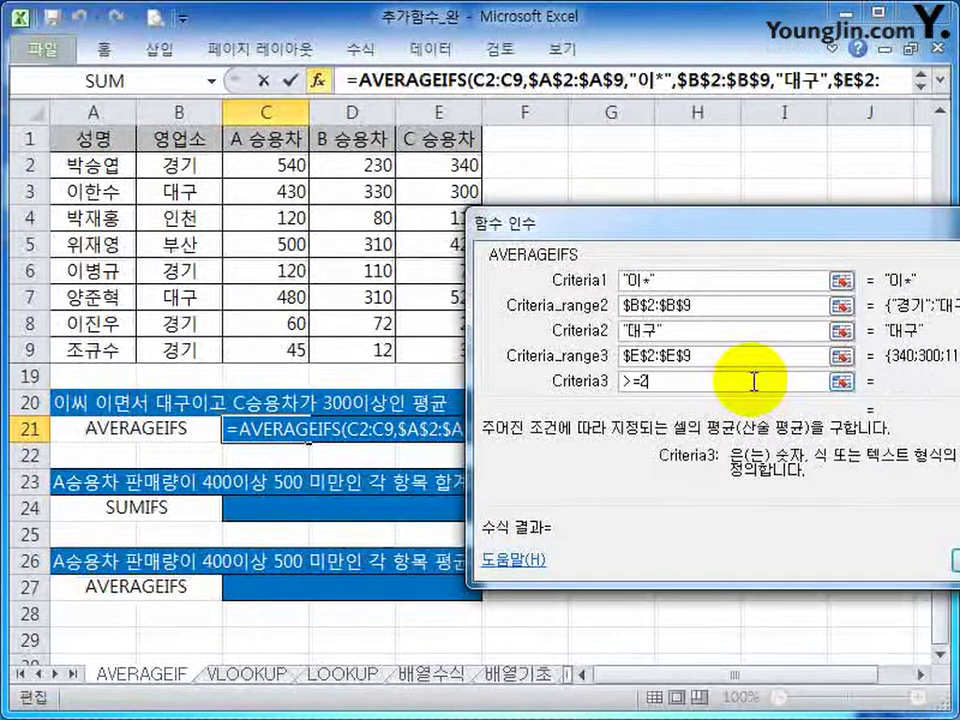
pyautogui.write('00')
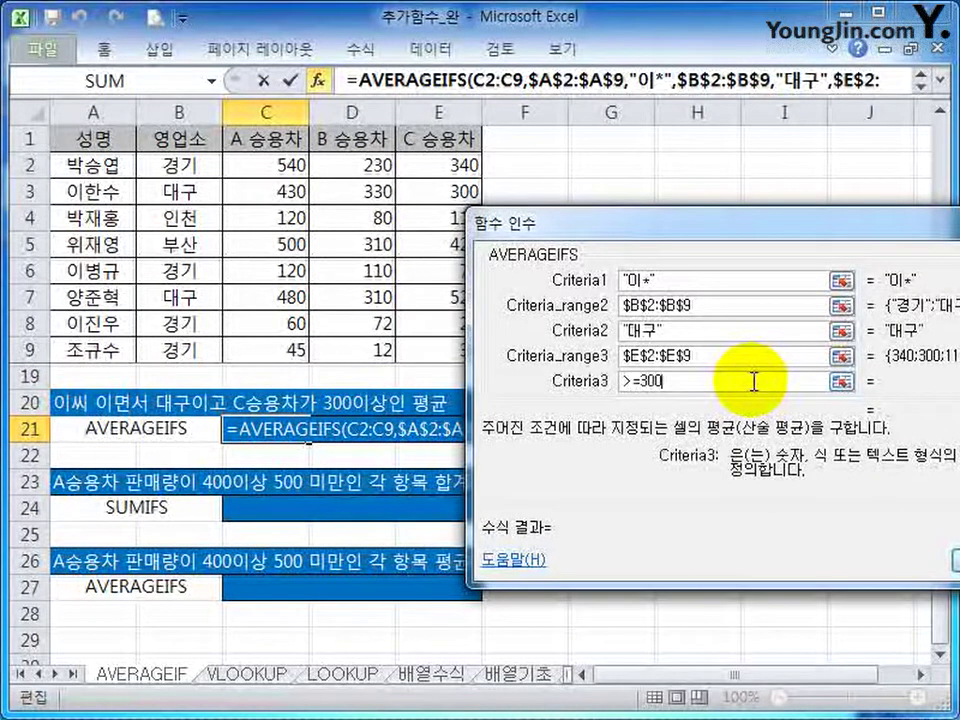
# Complete the AVERAGEIFS formula and fill it from C21 across to E21
pyautogui.press('Tab')
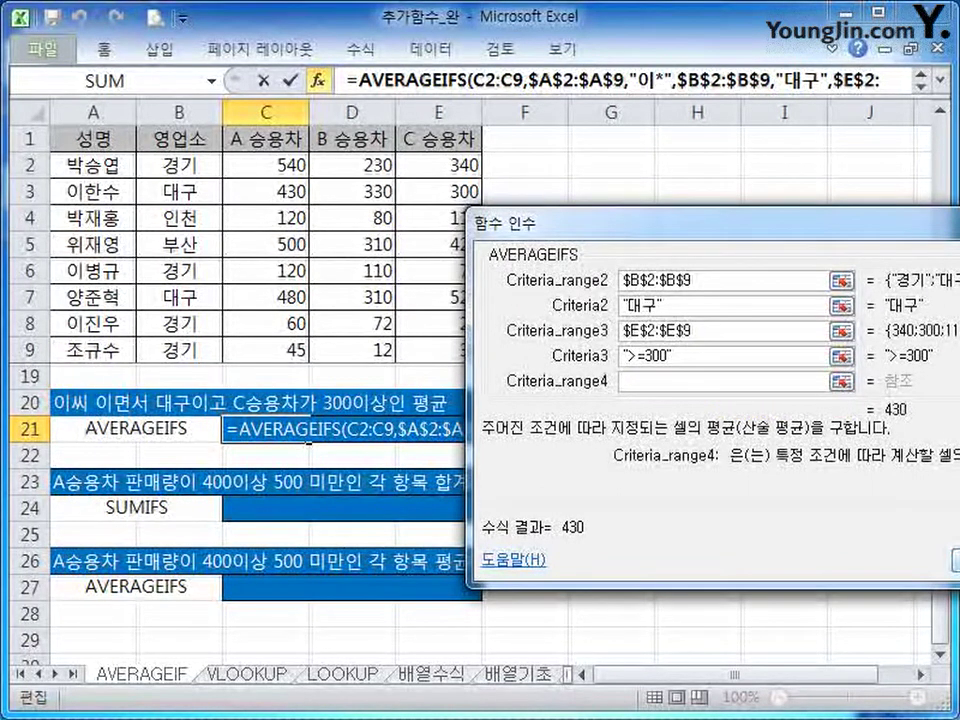
pyautogui.click(955, 560)
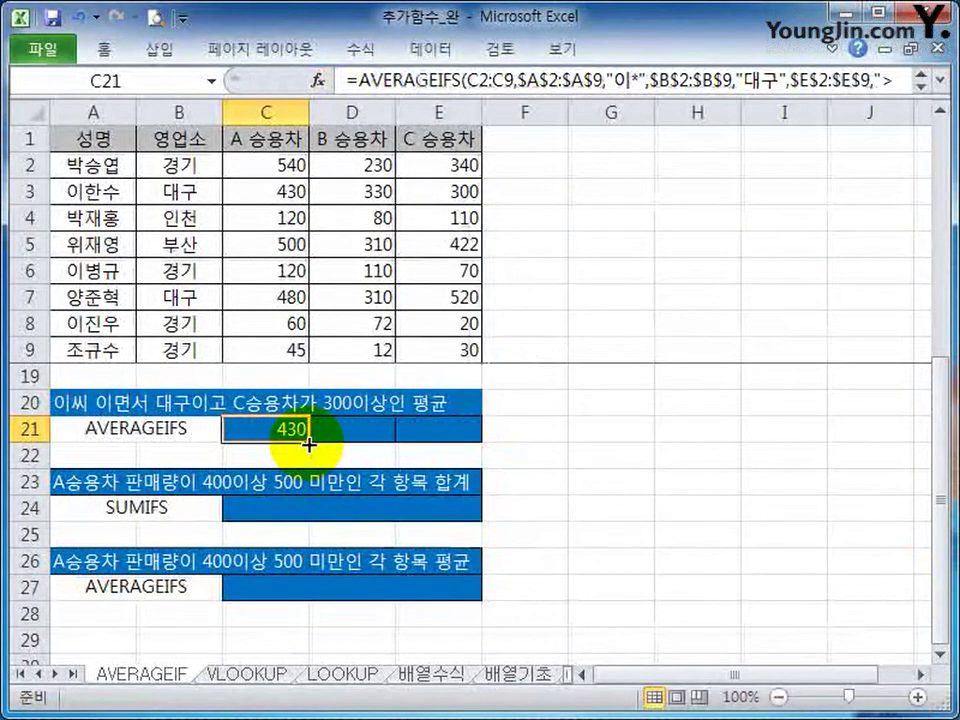
pyautogui.moveTo(308, 440); pyautogui.dragTo(445, 440)
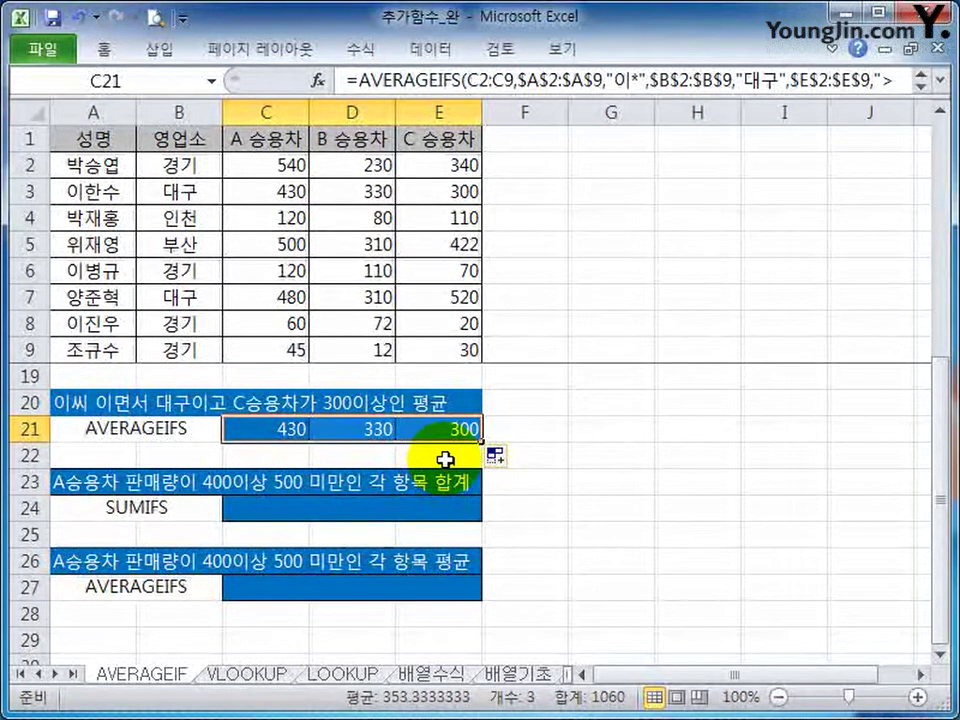
# Unmerge the SUMIFS result cell C24:E24 and apply all borders to the separated cells
pyautogui.click(372, 520)
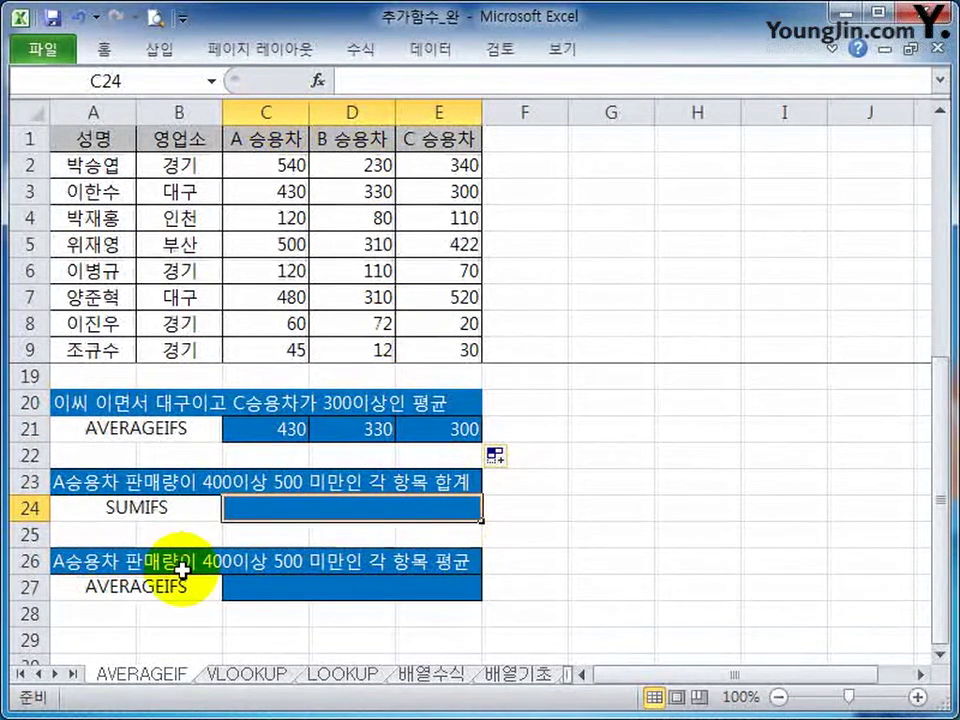
pyautogui.click(101, 48)
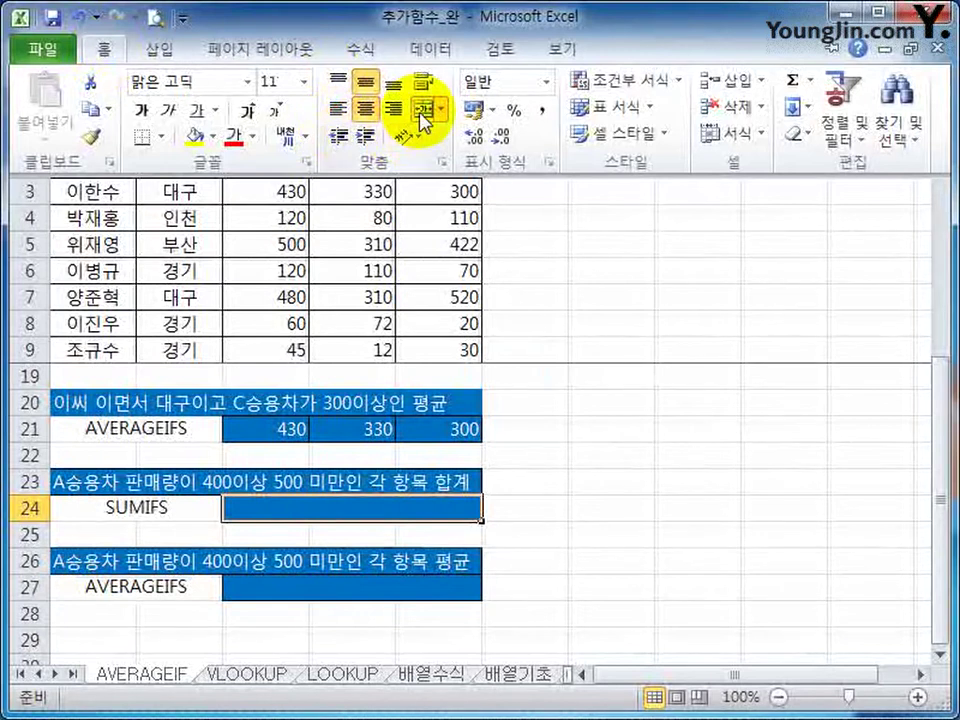
pyautogui.click(101, 48)
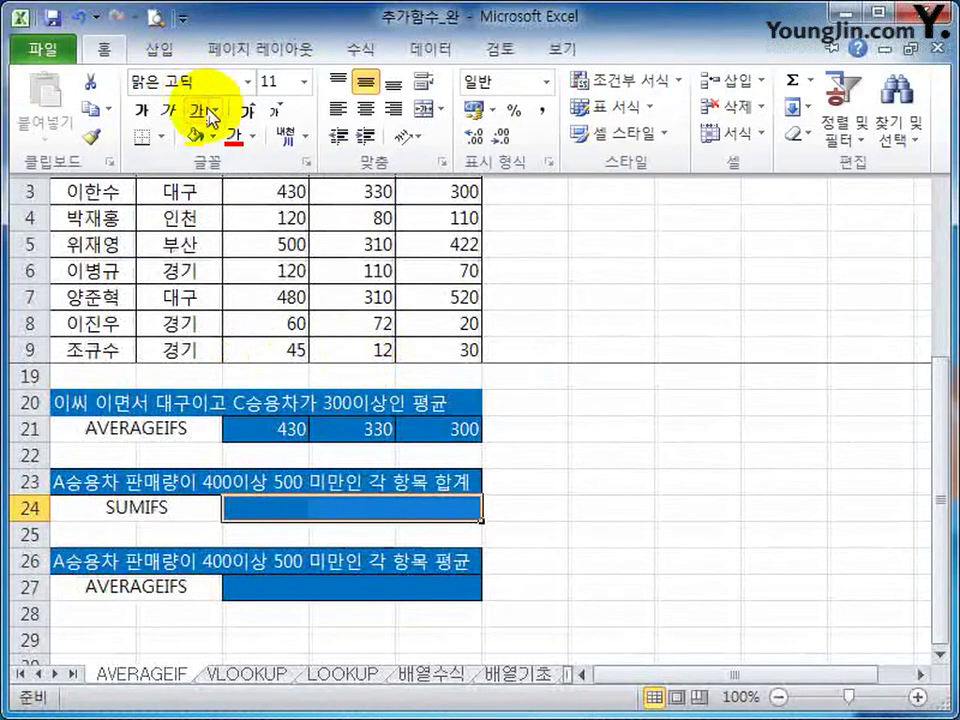
pyautogui.click(160, 136)
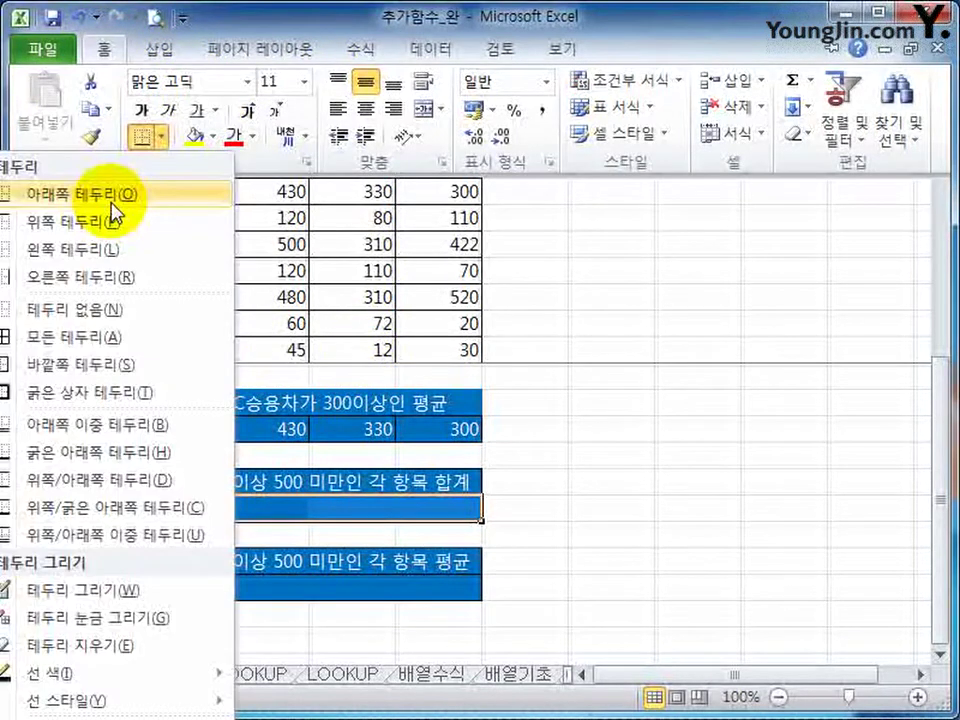
pyautogui.click(36, 337)
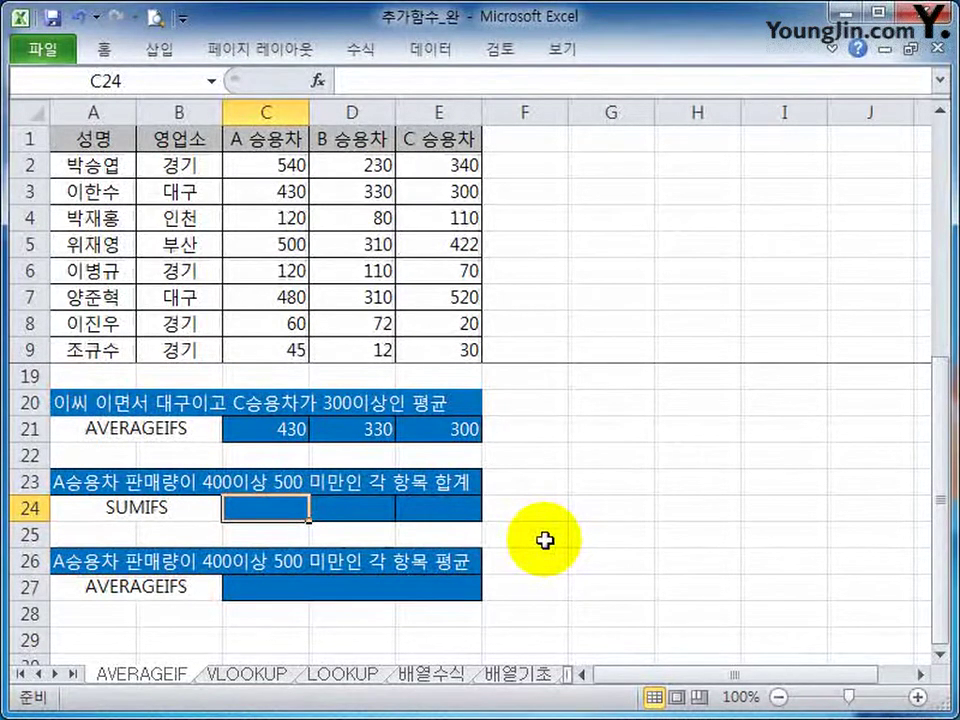
# Open the function arguments for a SUMIFS formula in cell C24 and set its sum range to C2:C9
pyautogui.write('=sumi')
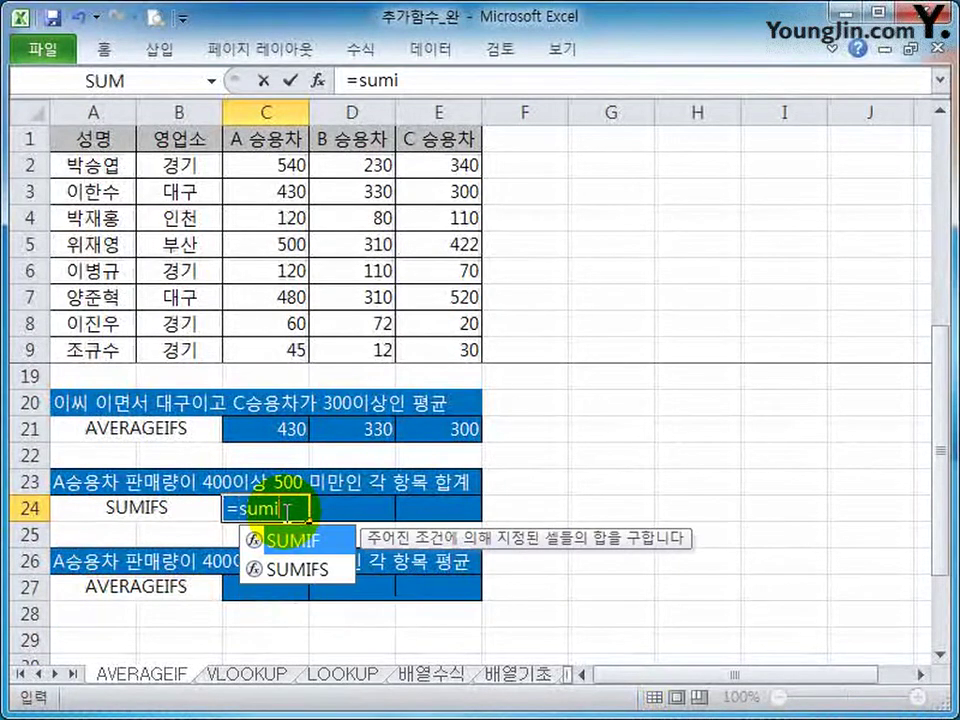
pyautogui.press('Down')
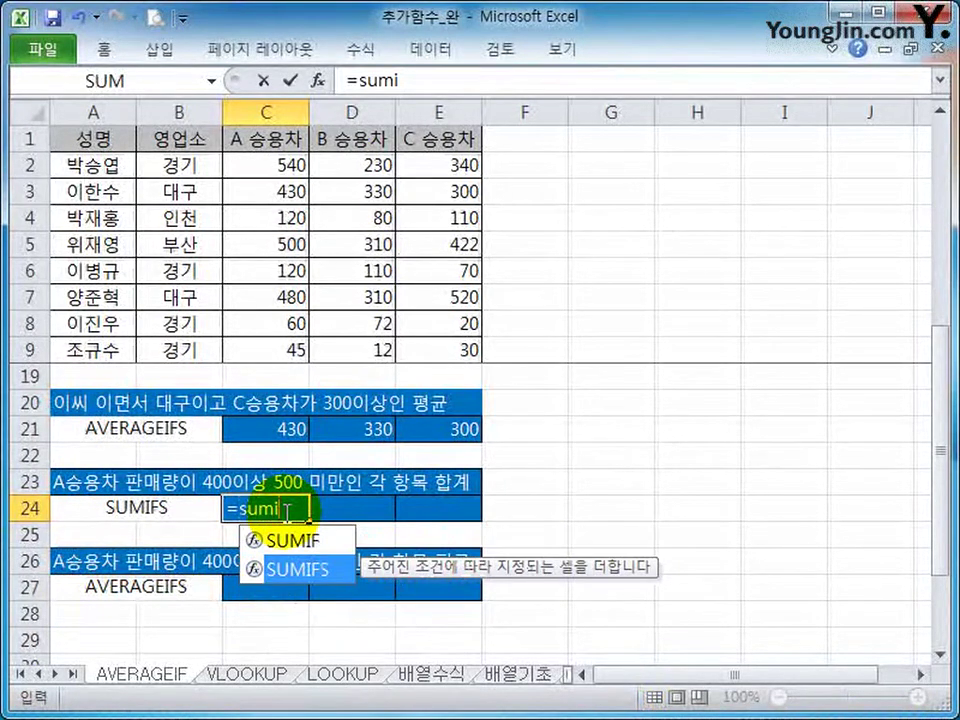
pyautogui.press('Tab')
pyautogui.click(318, 80)
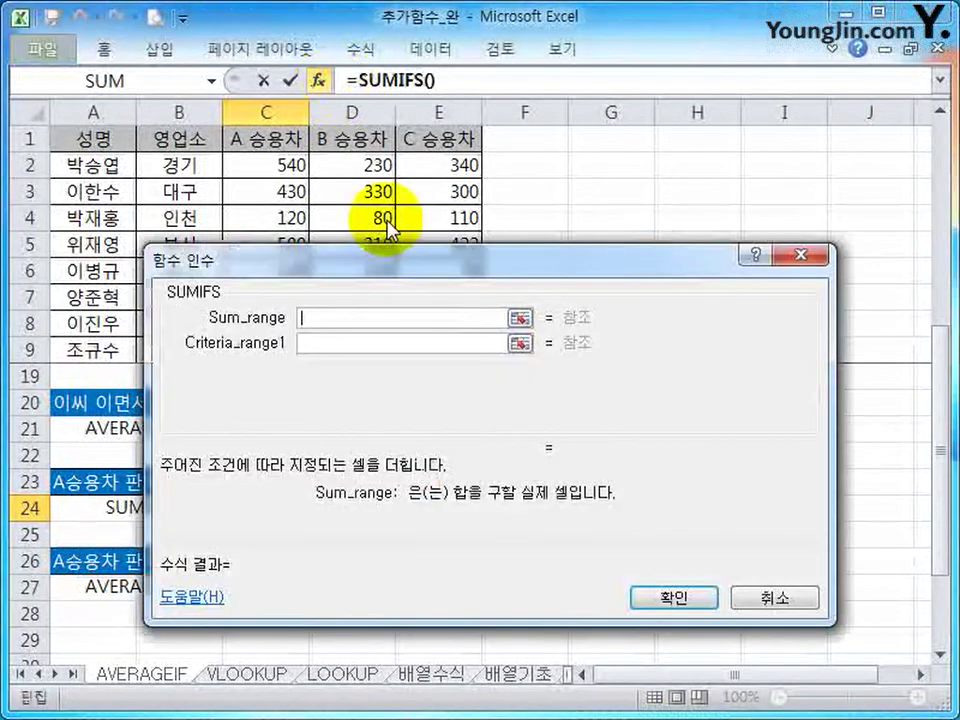
pyautogui.moveTo(394, 262); pyautogui.dragTo(741, 244)
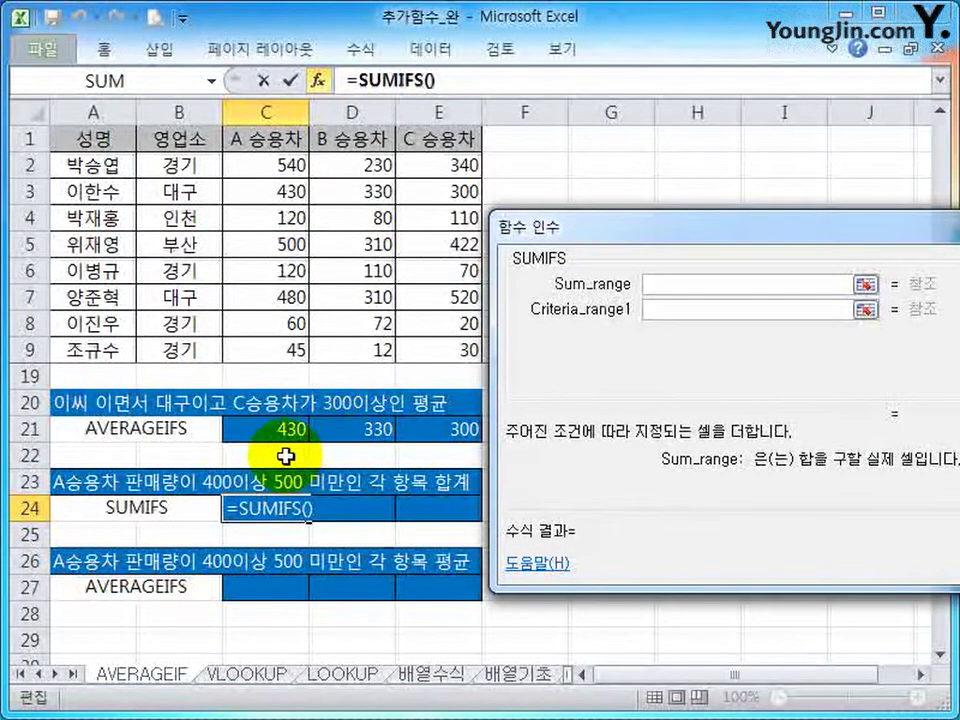
pyautogui.moveTo(279, 161); pyautogui.dragTo(272, 343)
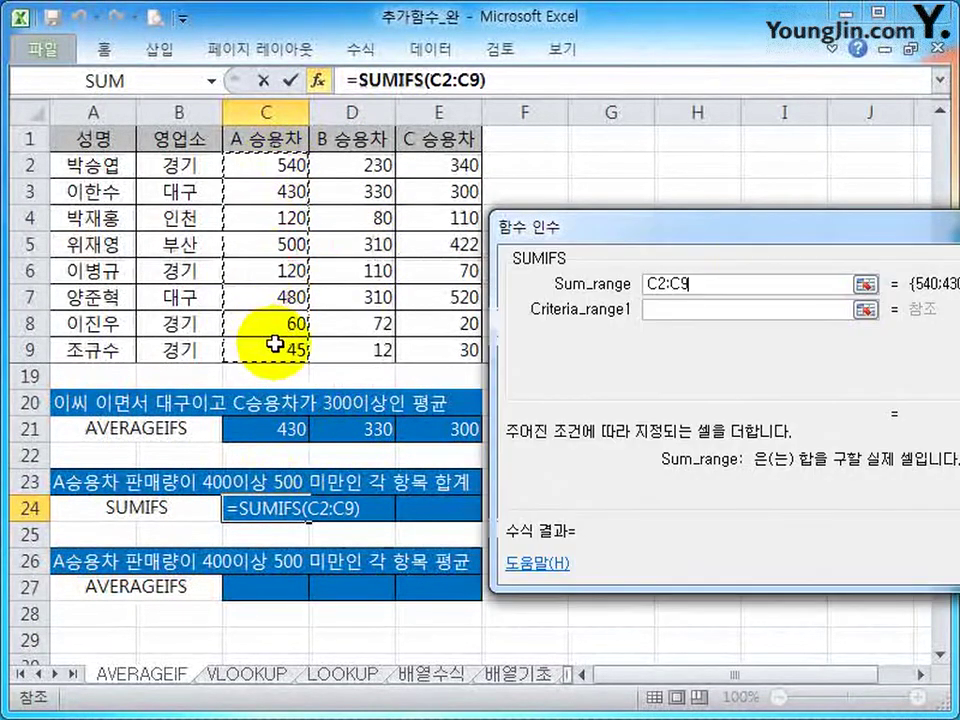
# Set the first SUMIFS condition to the absolute range $C$2:$C$9 with the criterion ">=400"
pyautogui.press('Tab')
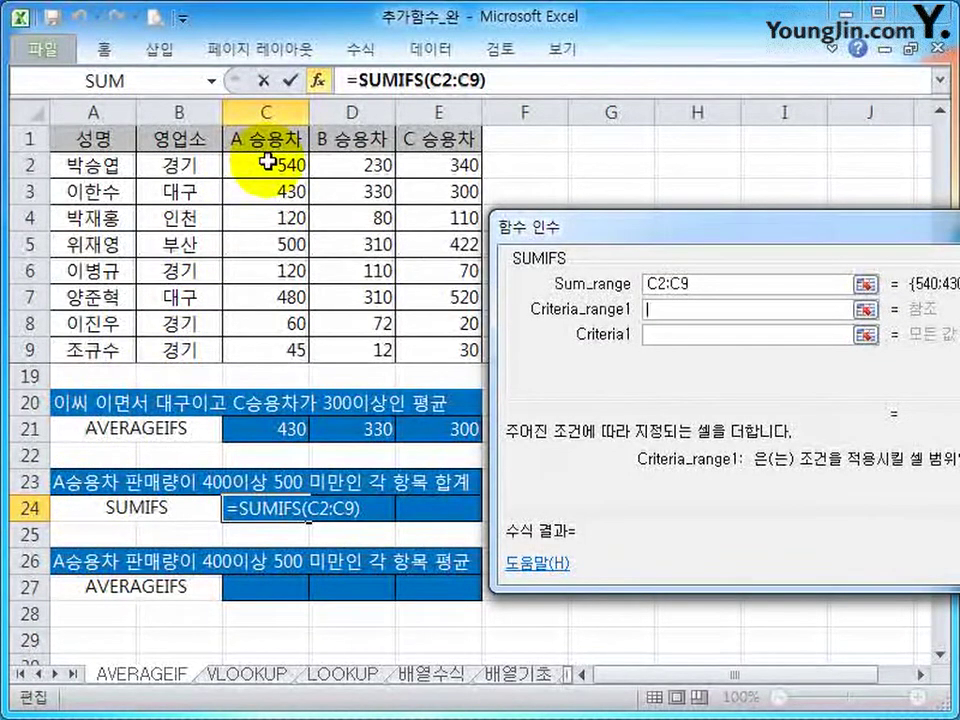
pyautogui.moveTo(267, 162); pyautogui.dragTo(257, 343)
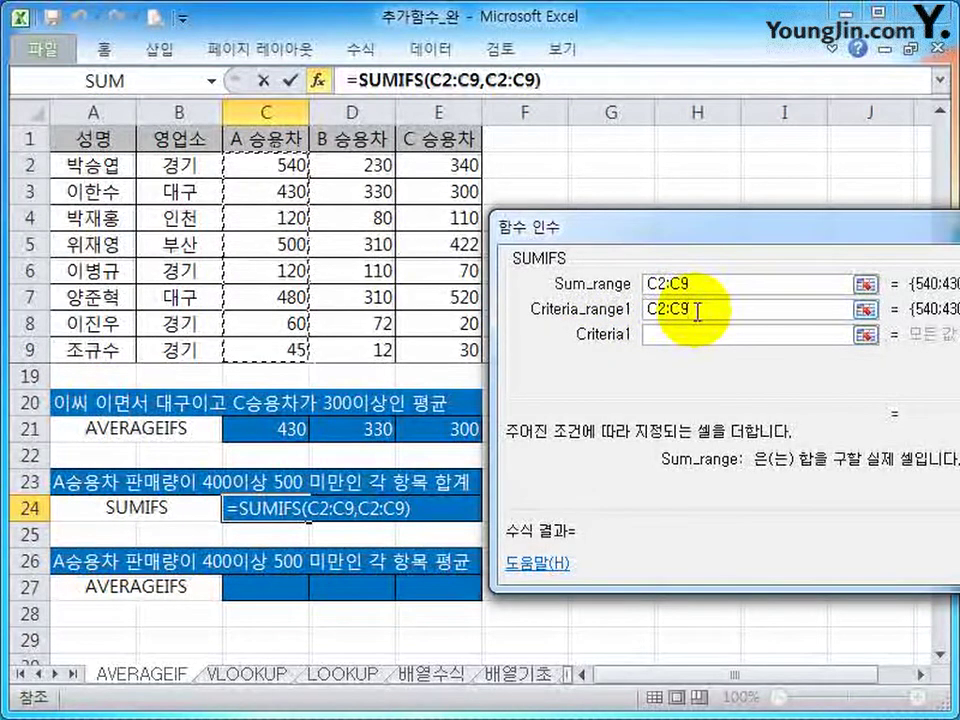
pyautogui.press('F4')
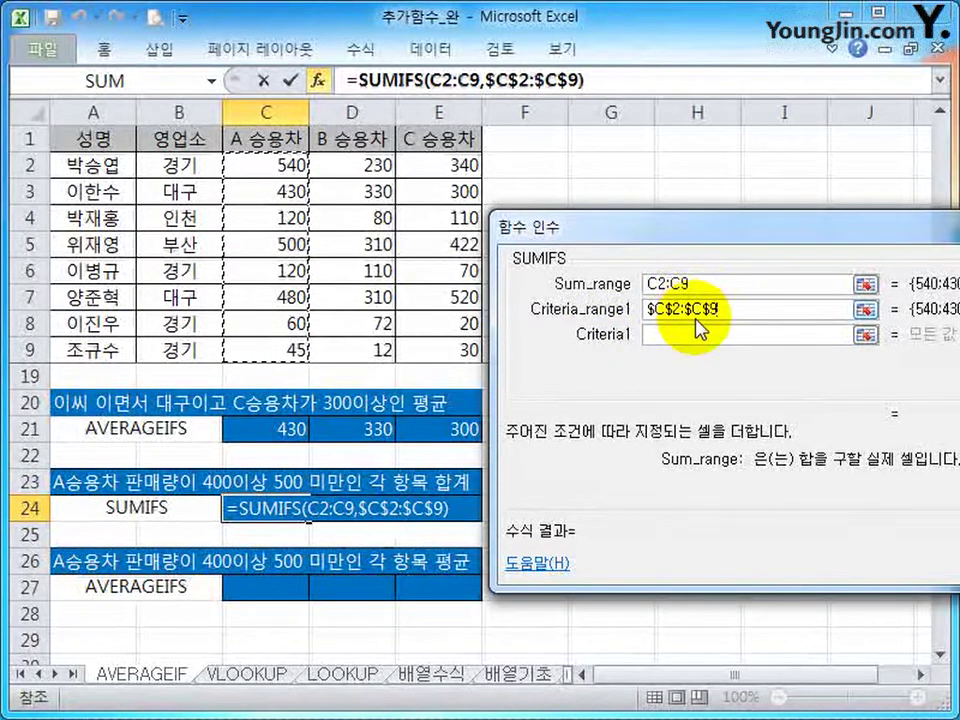
pyautogui.click(697, 333)
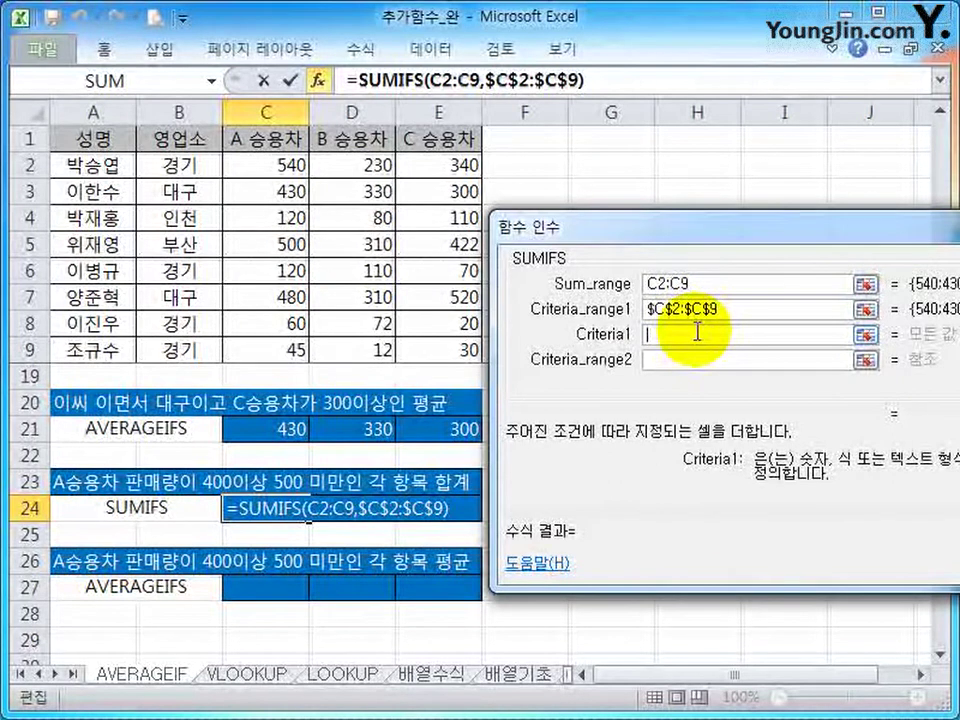
pyautogui.write('>=400')
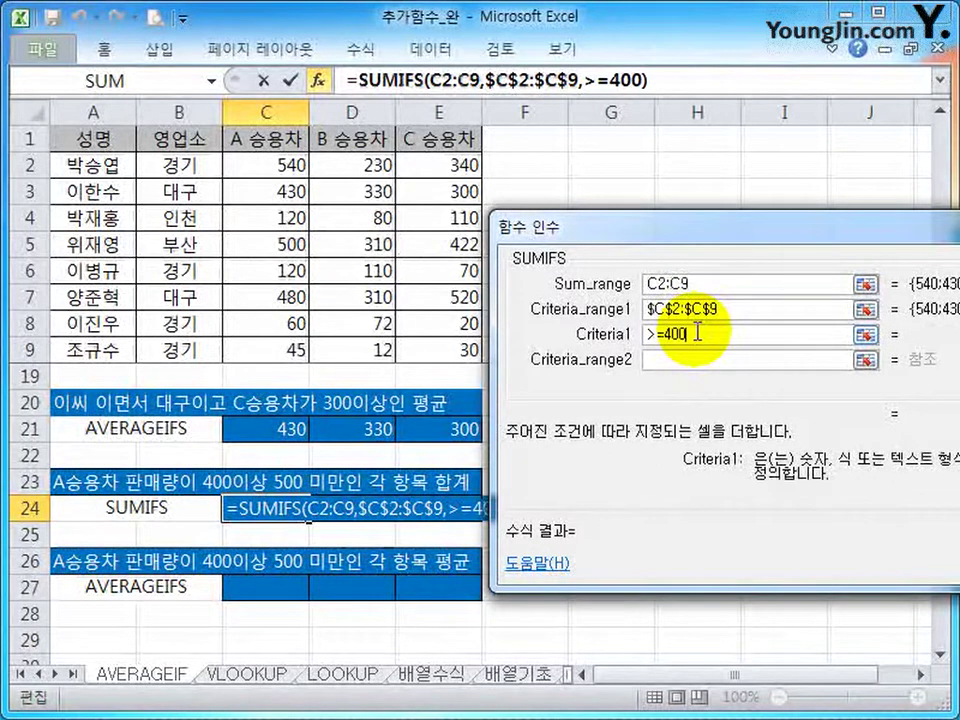
pyautogui.press('Tab')
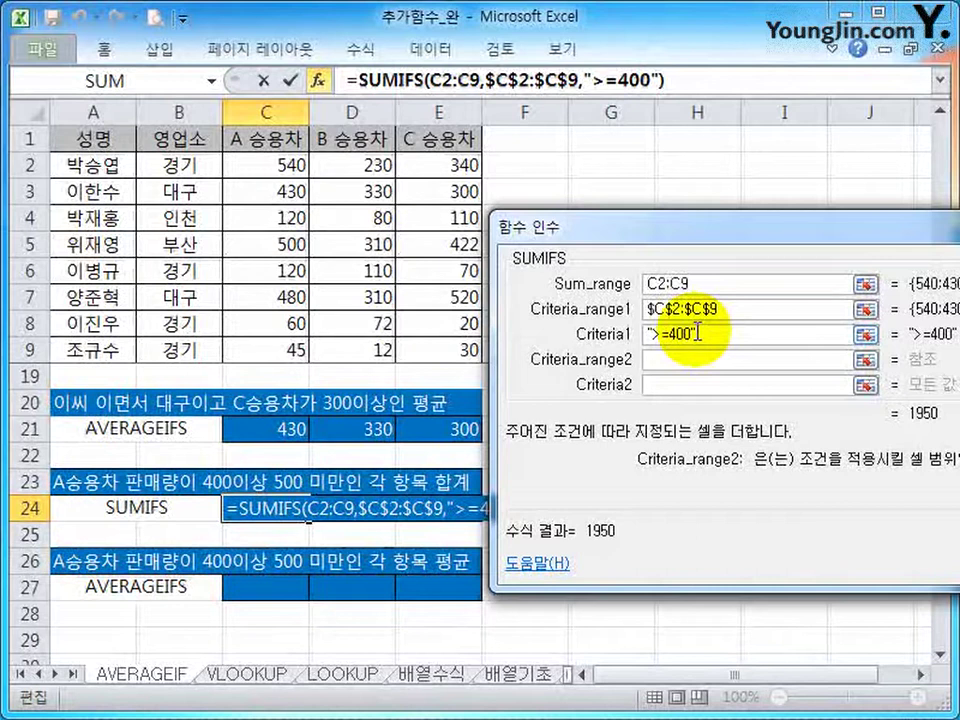
# Add the second SUMIFS condition with the absolute range $C$2:$C$9 and the criterion "<500"
pyautogui.click(682, 358)
pyautogui.moveTo(265, 165); pyautogui.dragTo(285, 338)
pyautogui.press('F4')
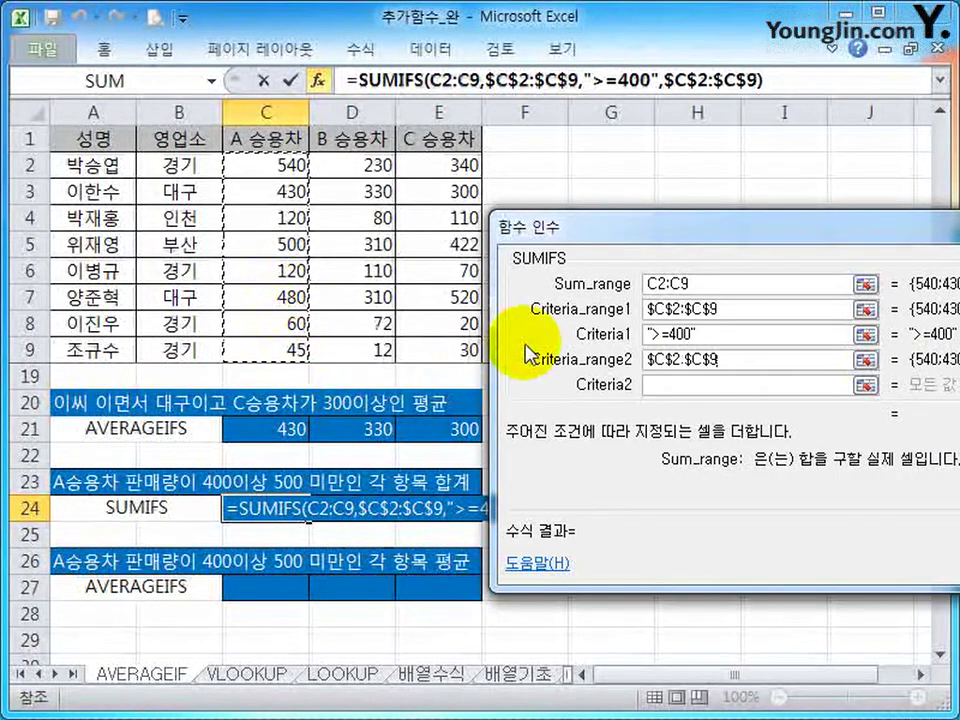
pyautogui.click(690, 385)
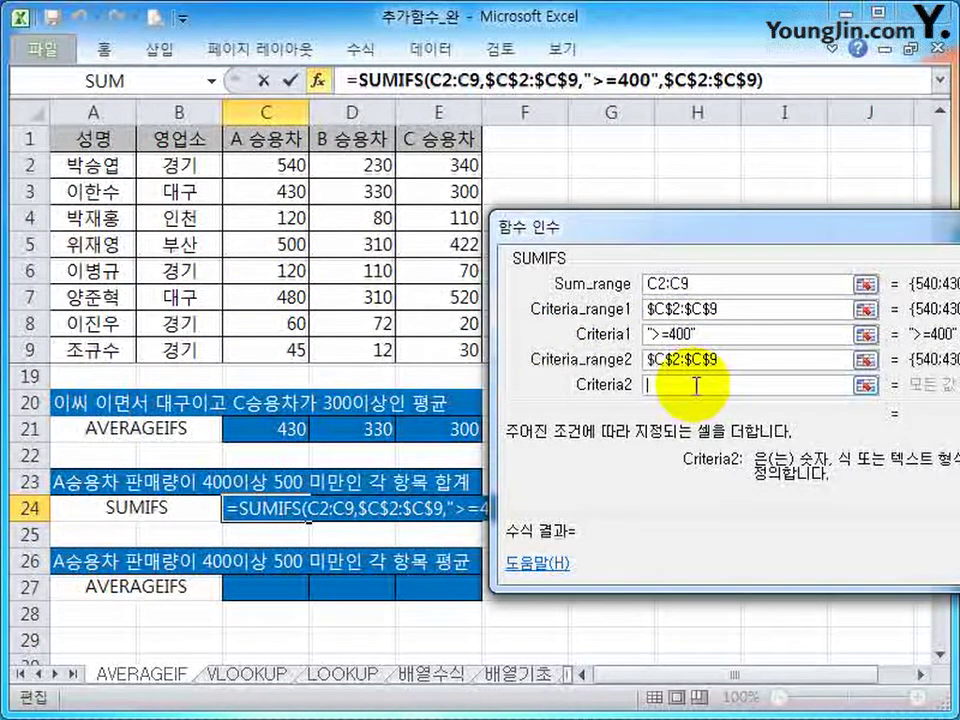
pyautogui.write('<500')
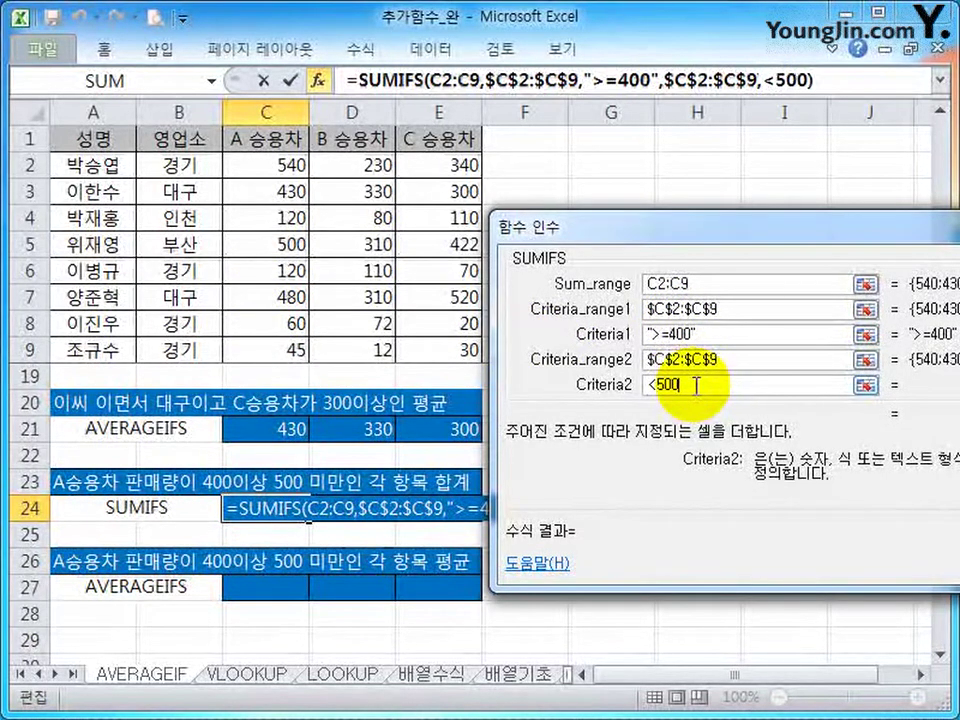
# Complete the SUMIFS formula and fill it from C24 across to E24
pyautogui.press('Tab')
pyautogui.press('Return')
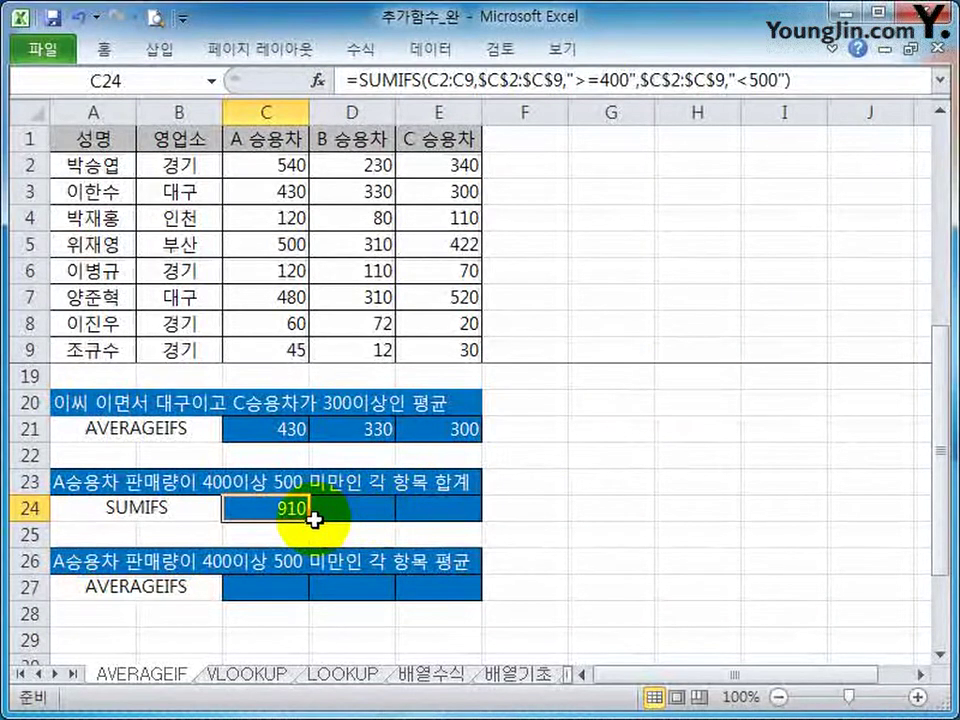
pyautogui.moveTo(314, 519); pyautogui.dragTo(452, 515)
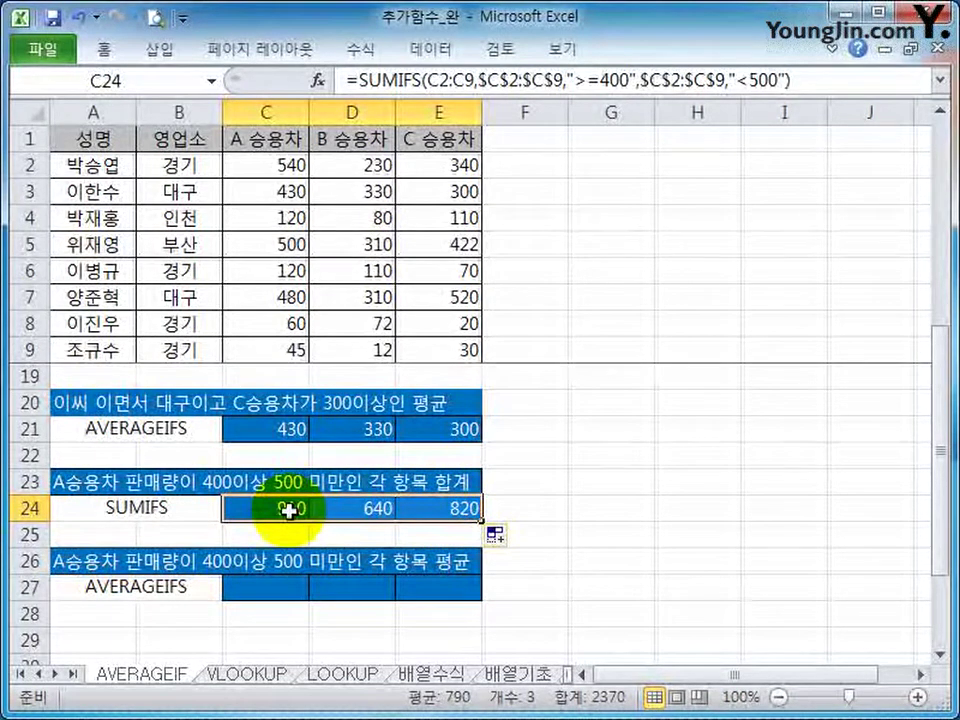
# Open the function arguments for a SUMIF formula in cell F24 and set its range to the absolute range $C$2:$C$9
pyautogui.click(538, 515)
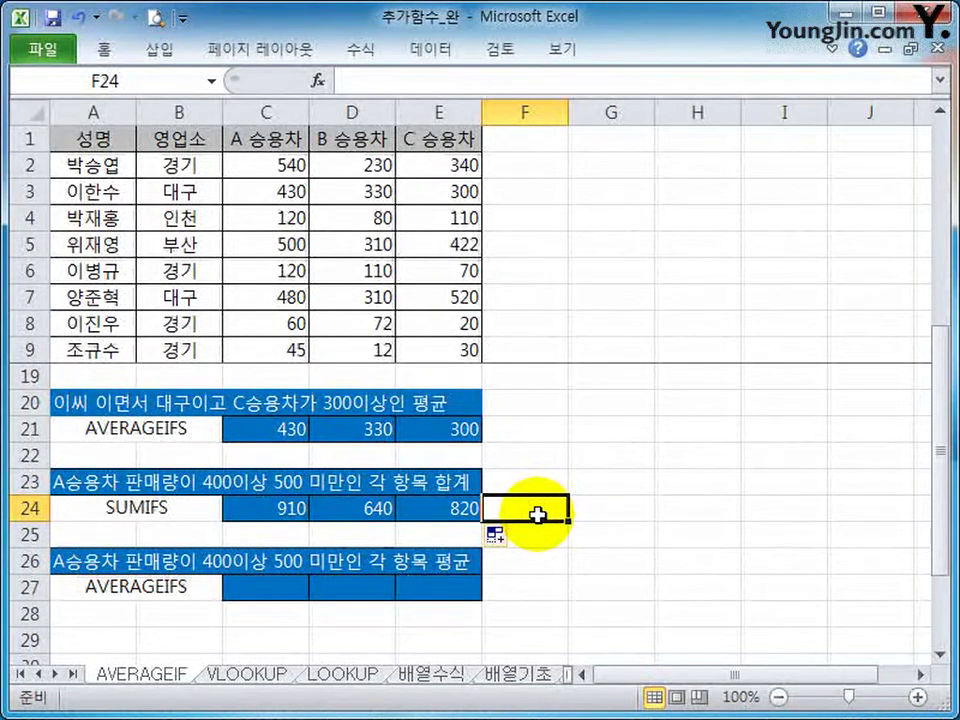
pyautogui.write('=')
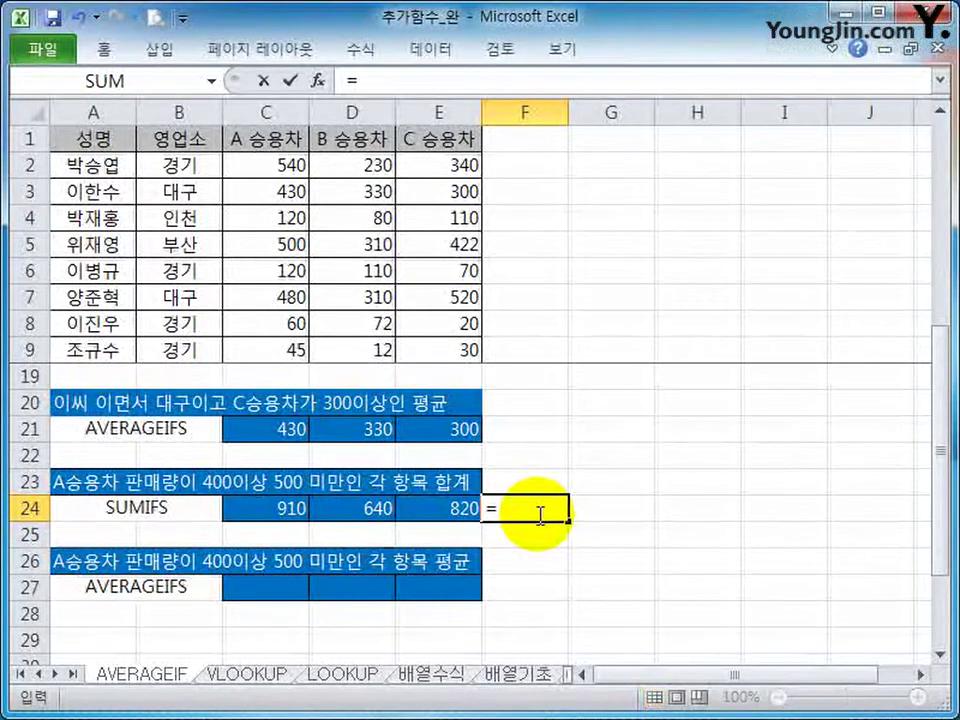
pyautogui.write('sum')
pyautogui.press('Down')
pyautogui.press('Tab')
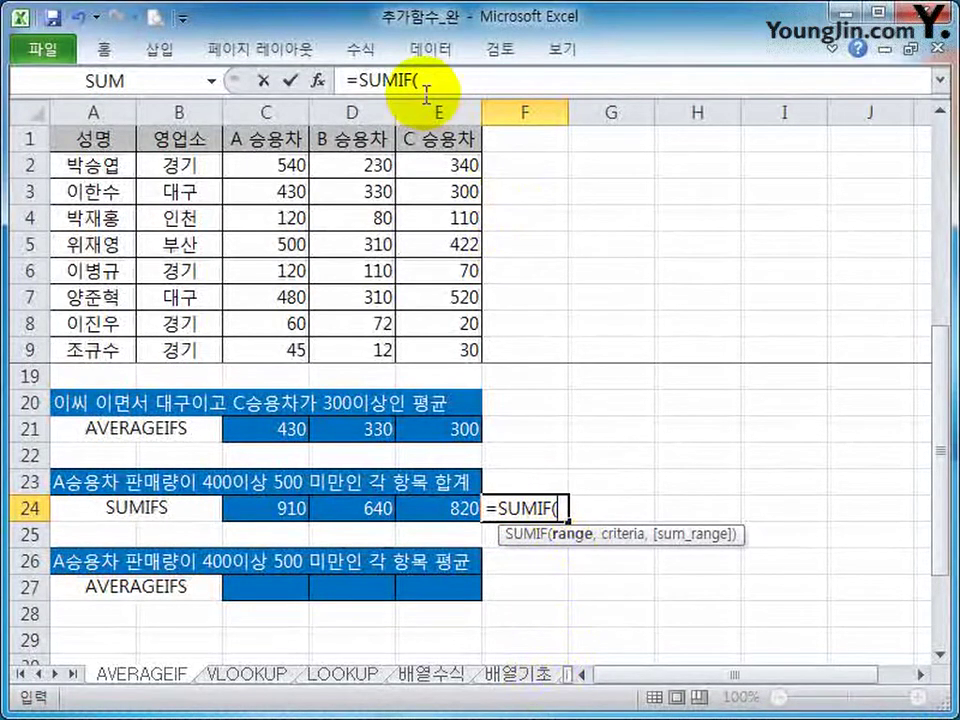
pyautogui.click(320, 80)
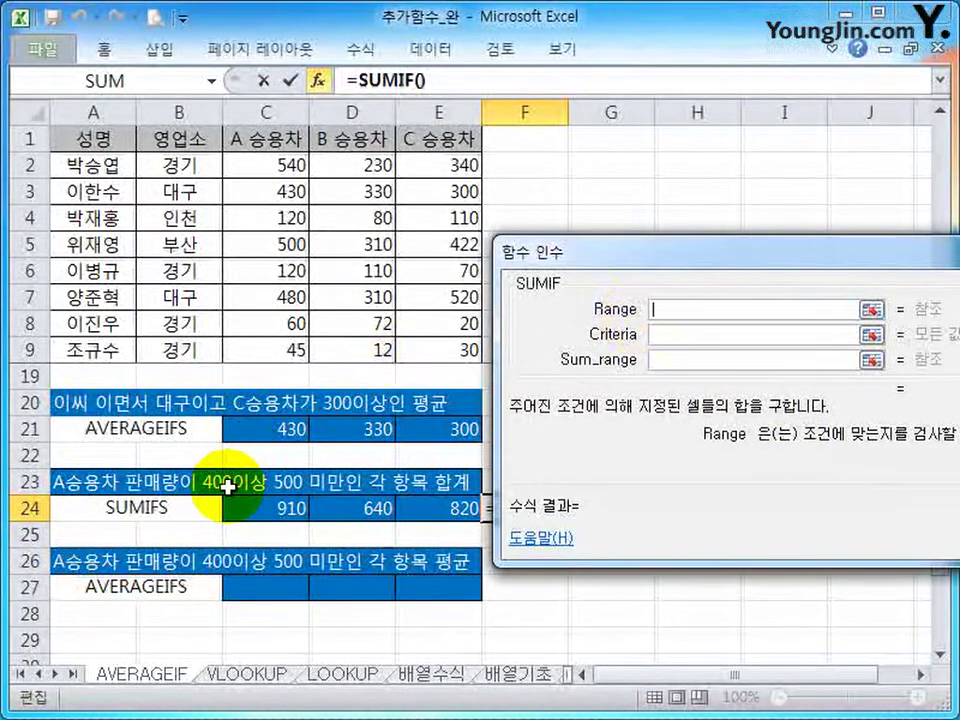
pyautogui.moveTo(246, 168); pyautogui.dragTo(268, 347)
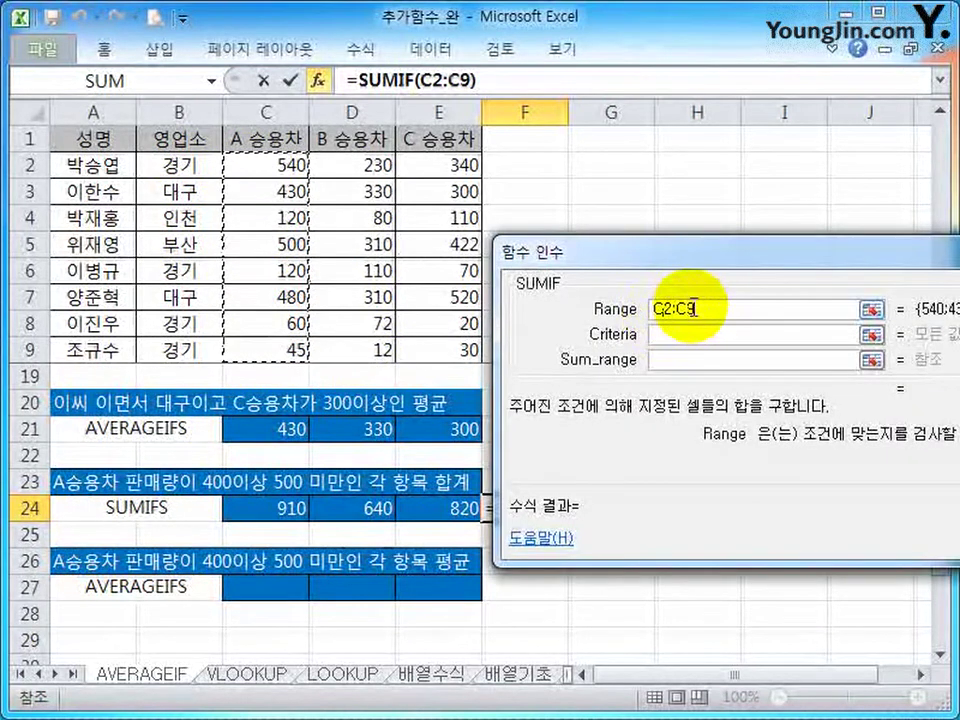
pyautogui.press('F4')
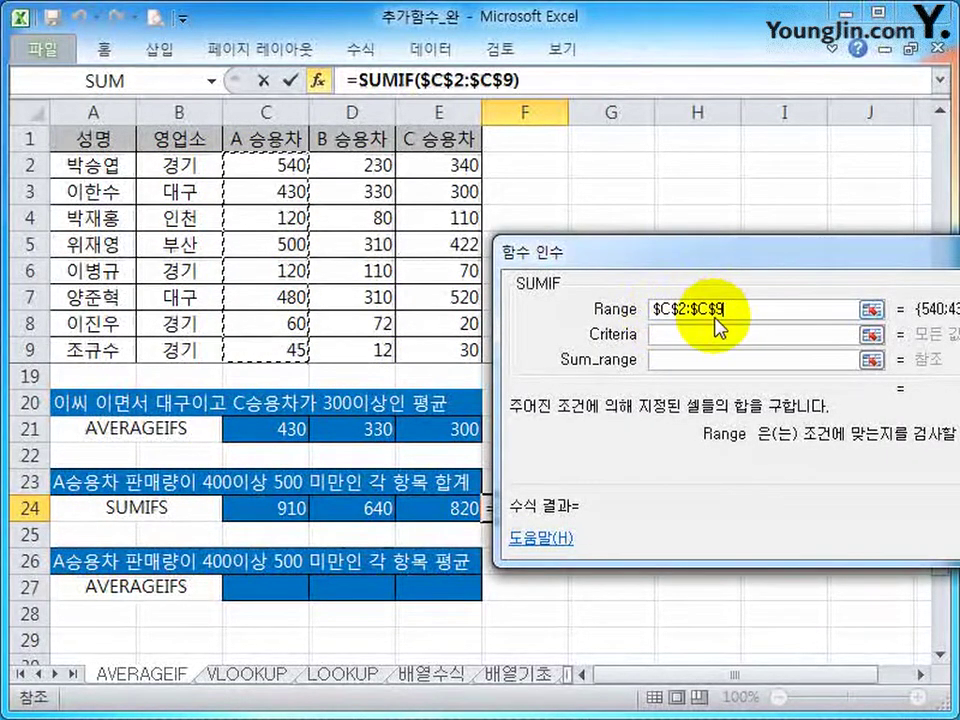
# Set the SUMIF criterion to ">=400" and its sum range to C2:C9
pyautogui.click(720, 335)
pyautogui.write('>=400')
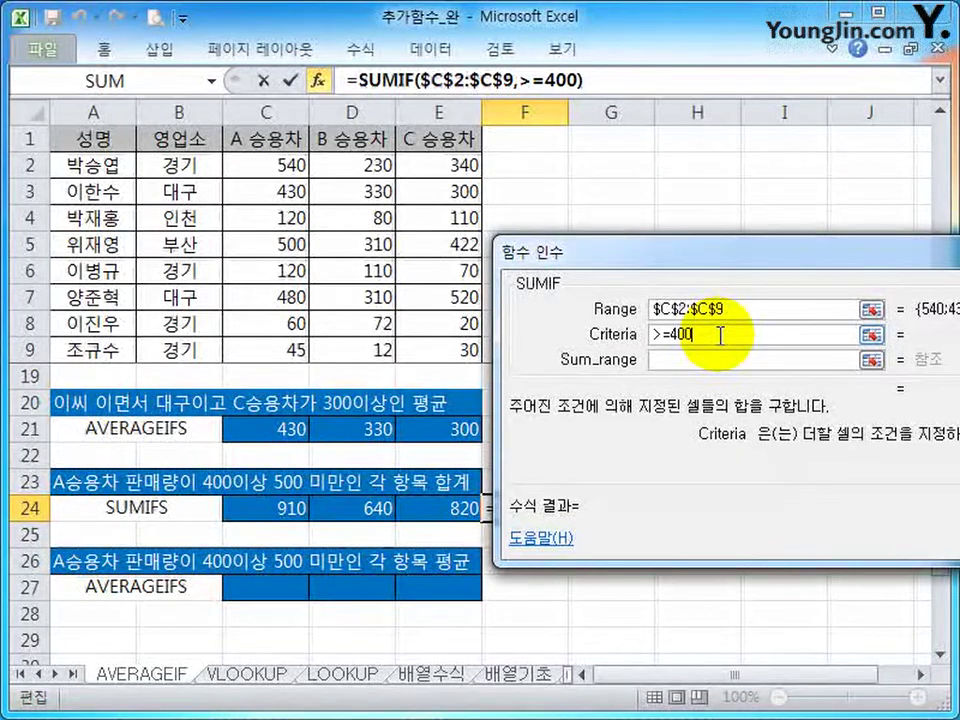
pyautogui.press('Tab')
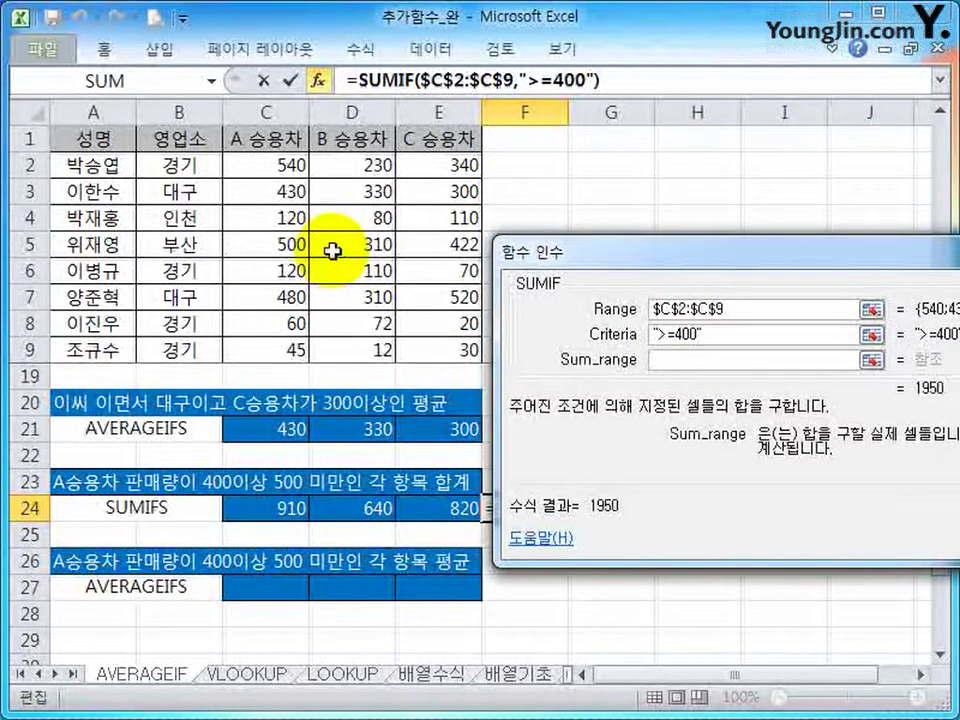
pyautogui.moveTo(293, 163); pyautogui.dragTo(289, 349)
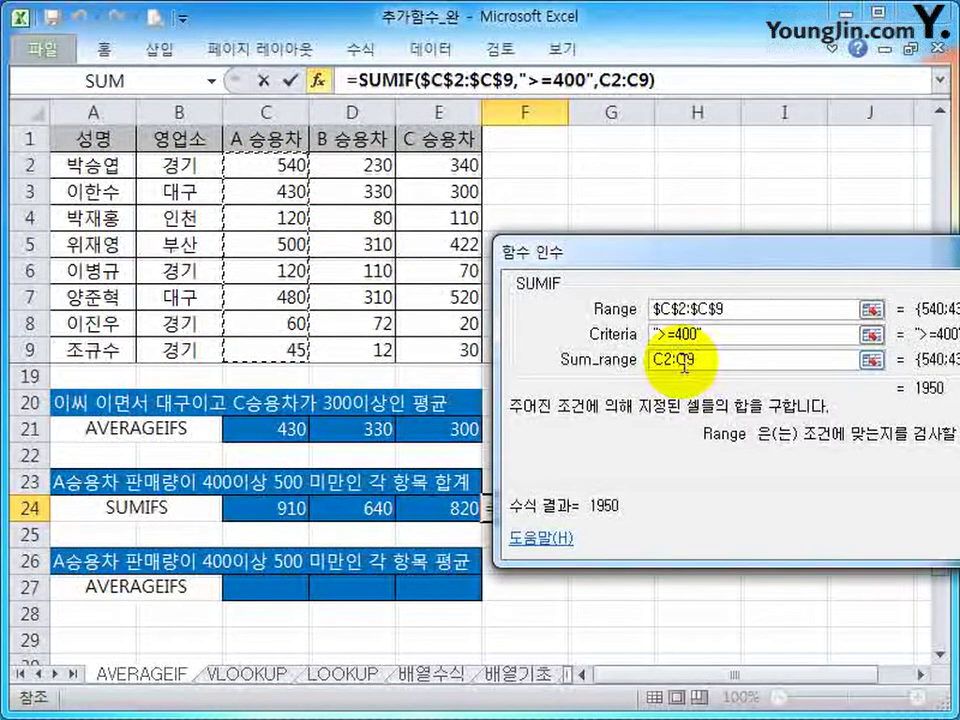
# Extend the F24 formula by subtracting a copy of its own SUMIF expression
pyautogui.moveTo(681, 86); pyautogui.dragTo(362, 79)
pyautogui.hotkey('ctrl', 'c')
pyautogui.click(720, 77)
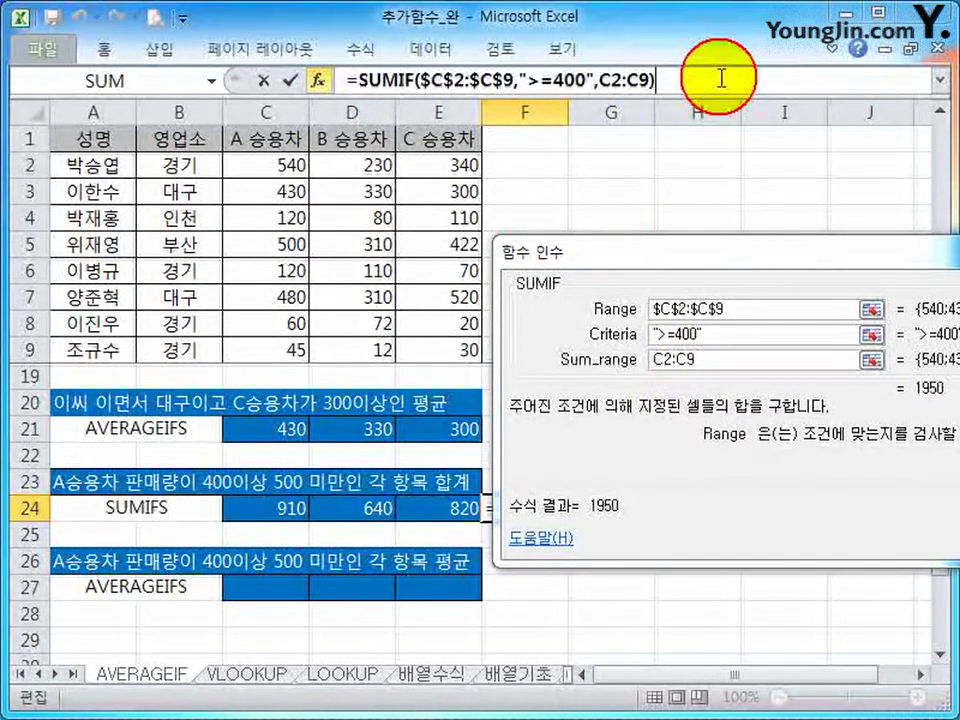
pyautogui.write('-')
pyautogui.hotkey('ctrl', 'v')
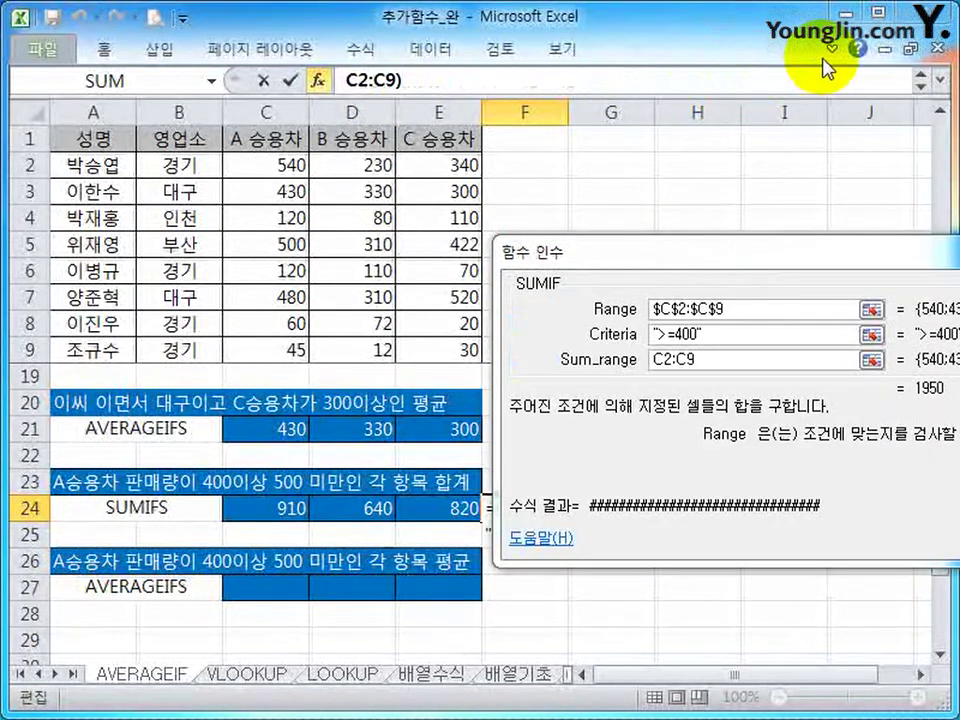
# Set the criterion of the subtracted SUMIF to ">=500" and complete the formula in F24
pyautogui.click(935, 82)
pyautogui.click(838, 82)
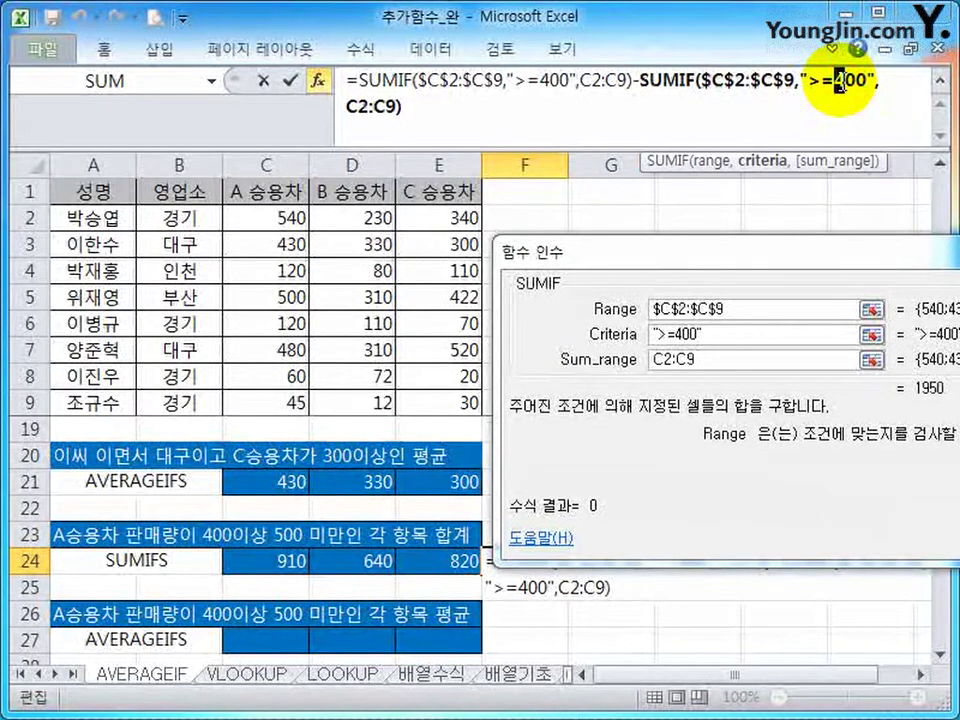
pyautogui.press('Delete')
pyautogui.write('5')
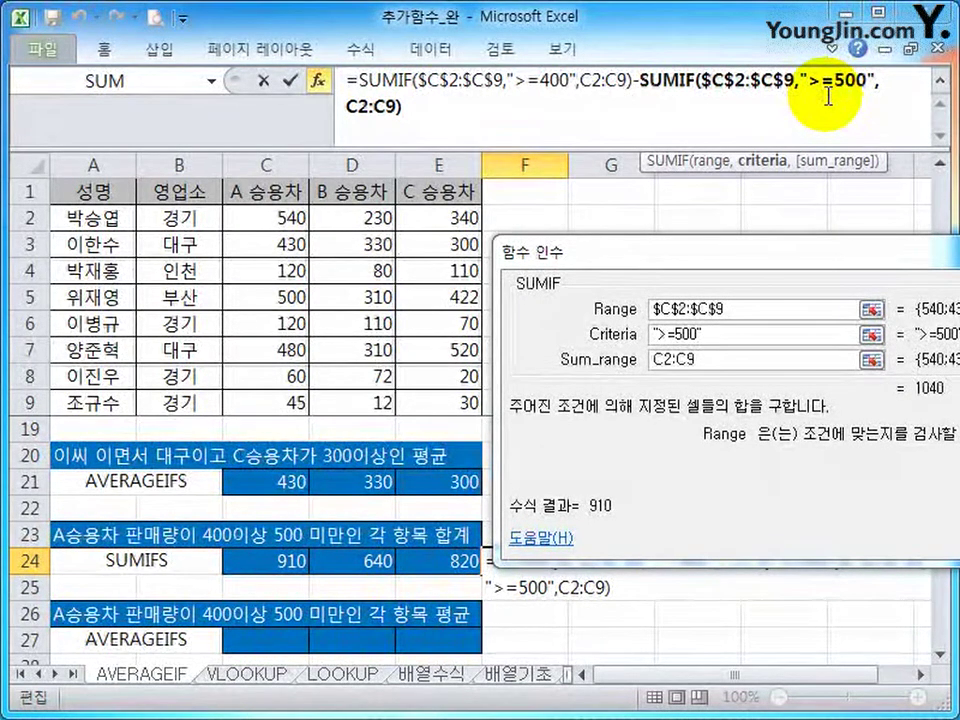
pyautogui.press('Return')
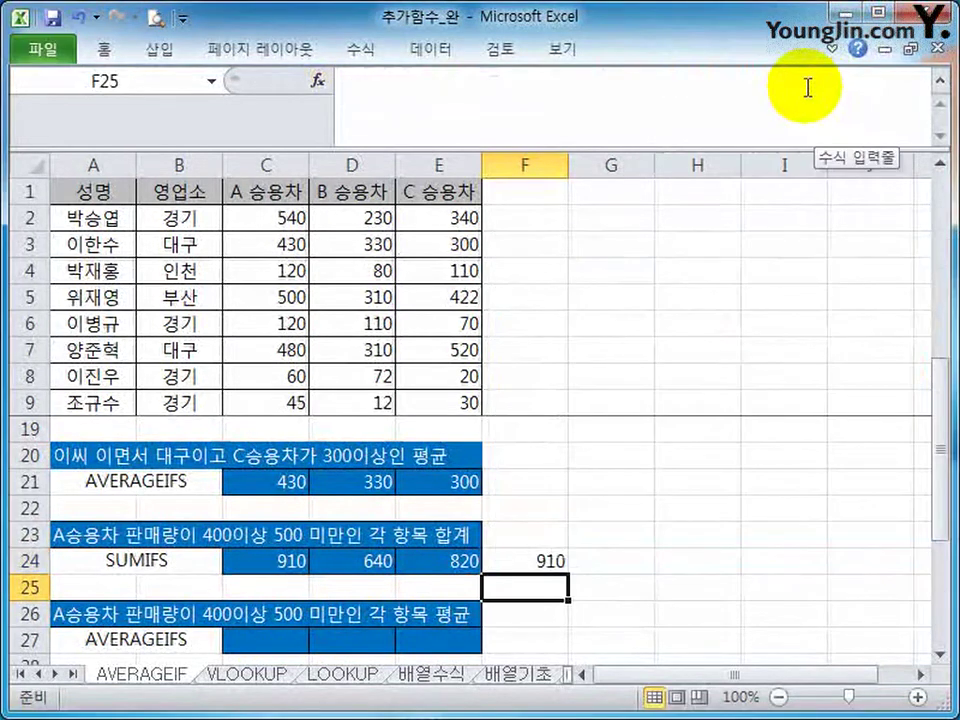
# Collapse the expanded formula display and clear the SUMIF comparison formula from cell F24
pyautogui.click(941, 80)
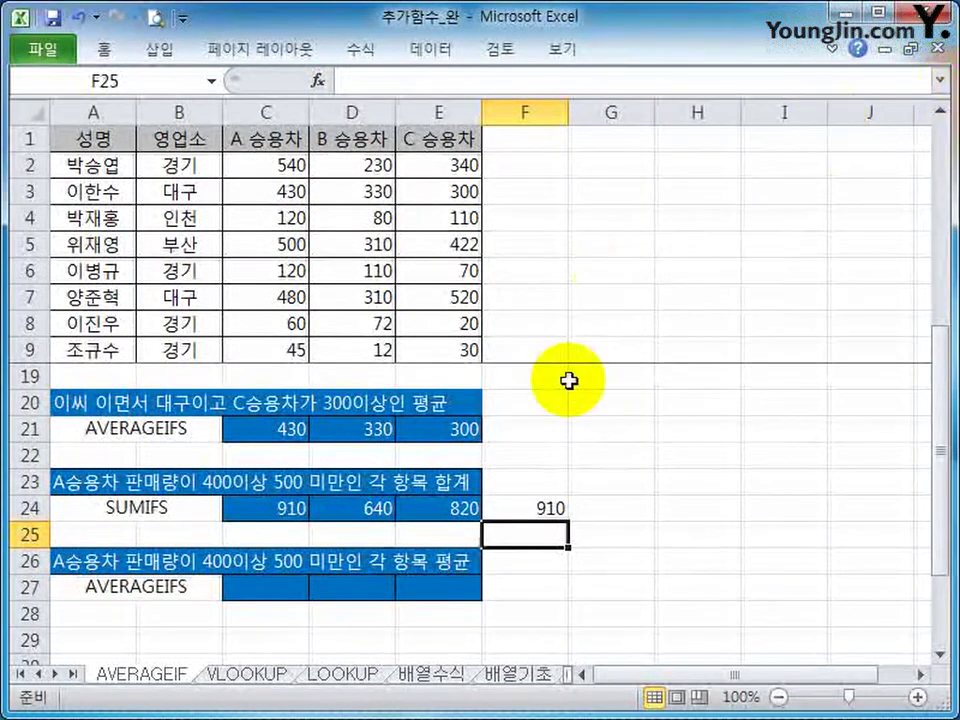
pyautogui.click(536, 509)
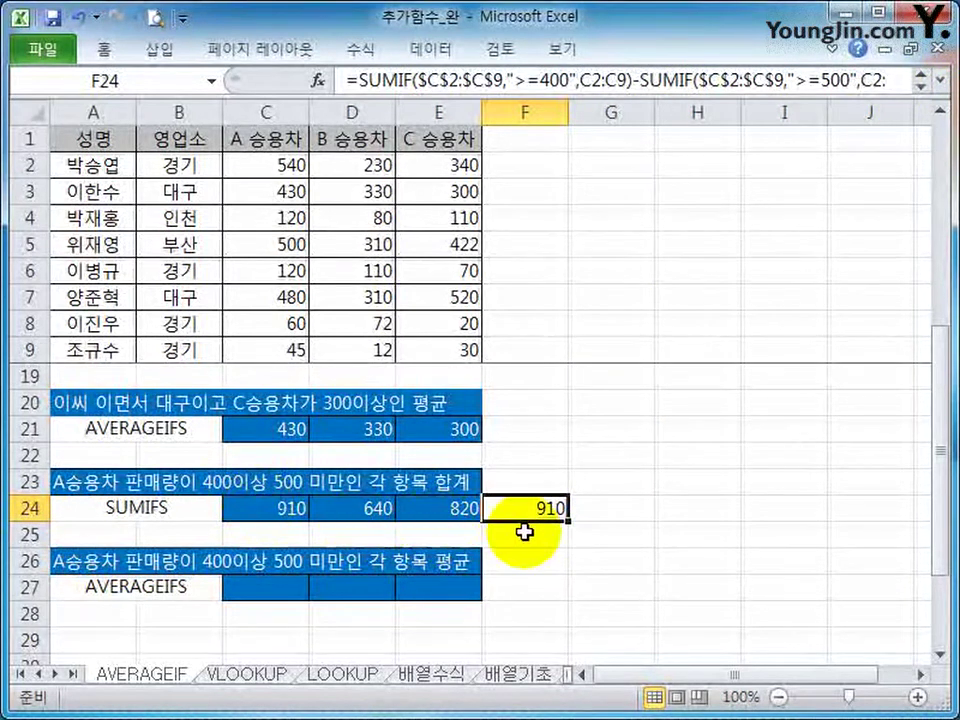
pyautogui.press('Delete')
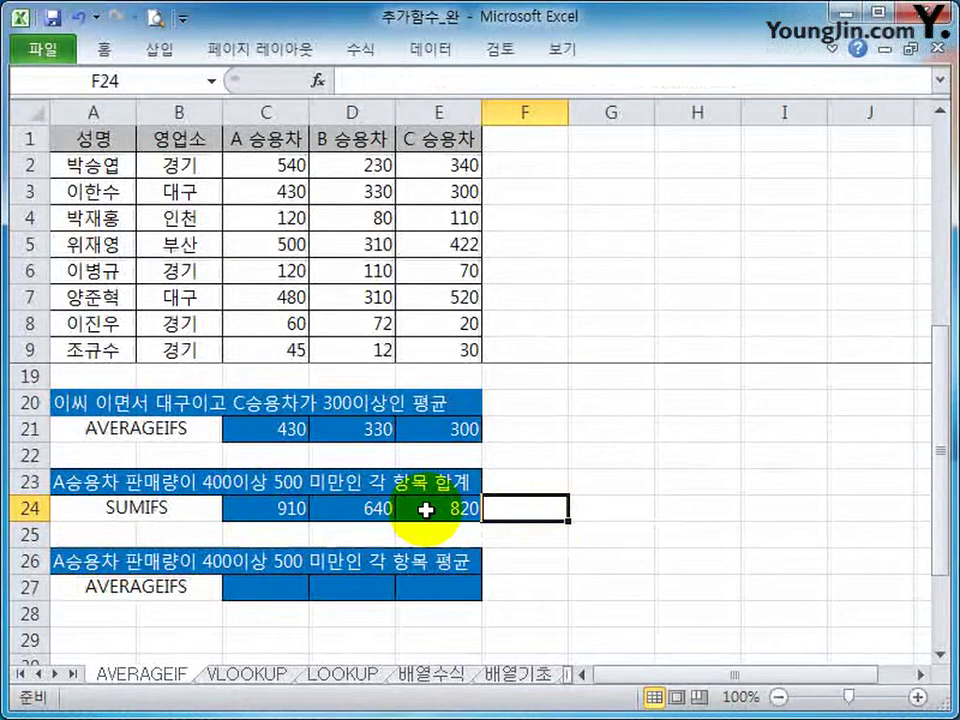
# Open the function arguments for an AVERAGEIFS formula in cell C27 and set its average range to C2:C9
pyautogui.click(274, 592)
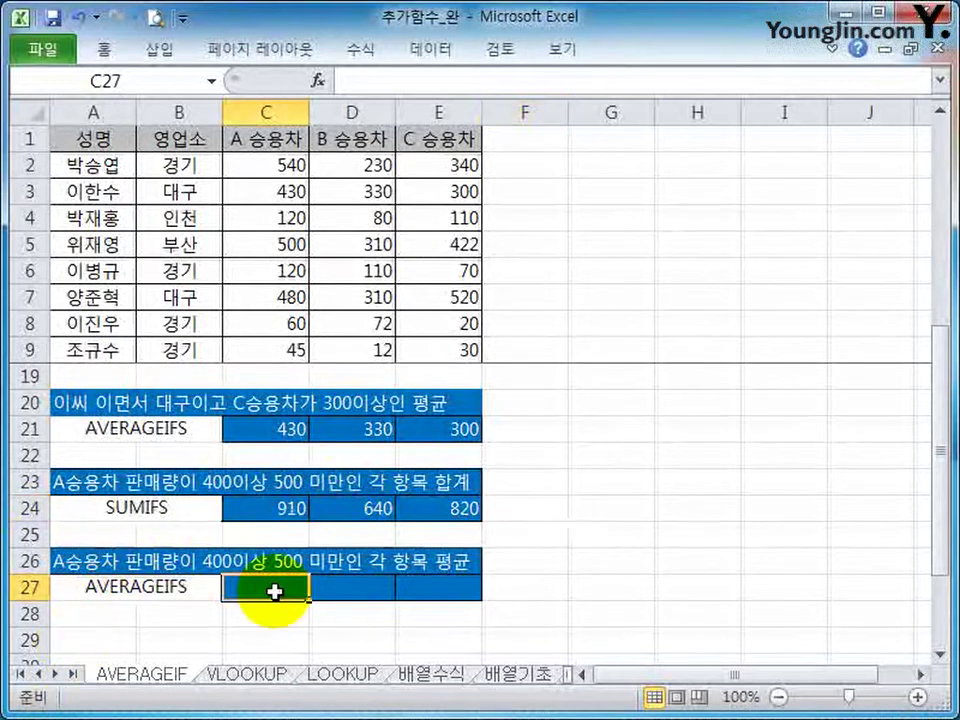
pyautogui.write('=av')
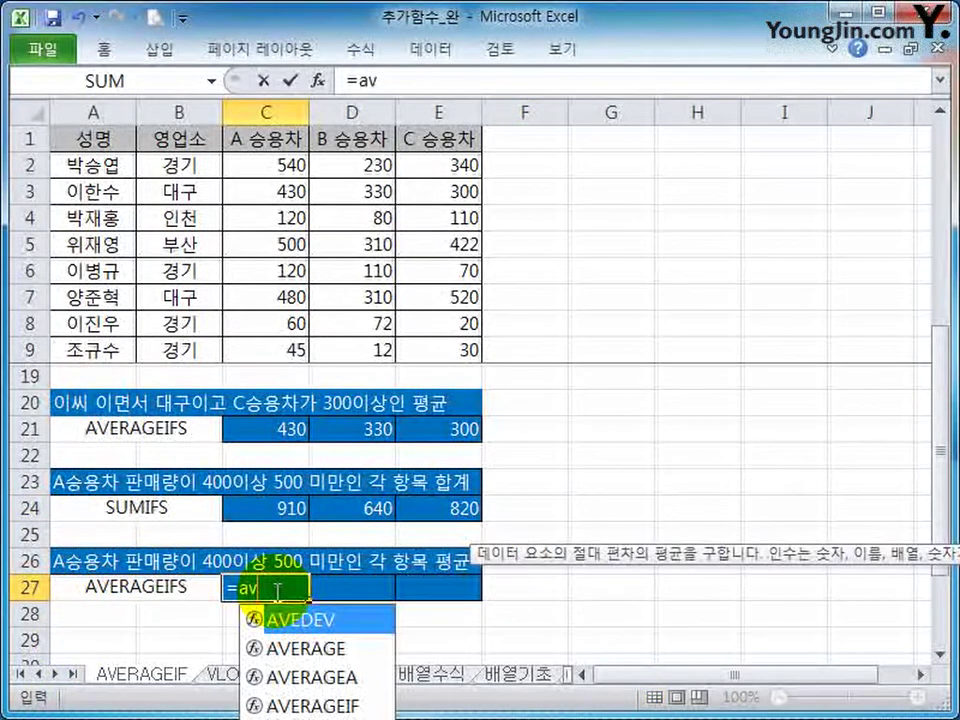
pyautogui.write('er')
pyautogui.press('Down')
pyautogui.press('Down')
pyautogui.press('Down')
pyautogui.press('Tab')
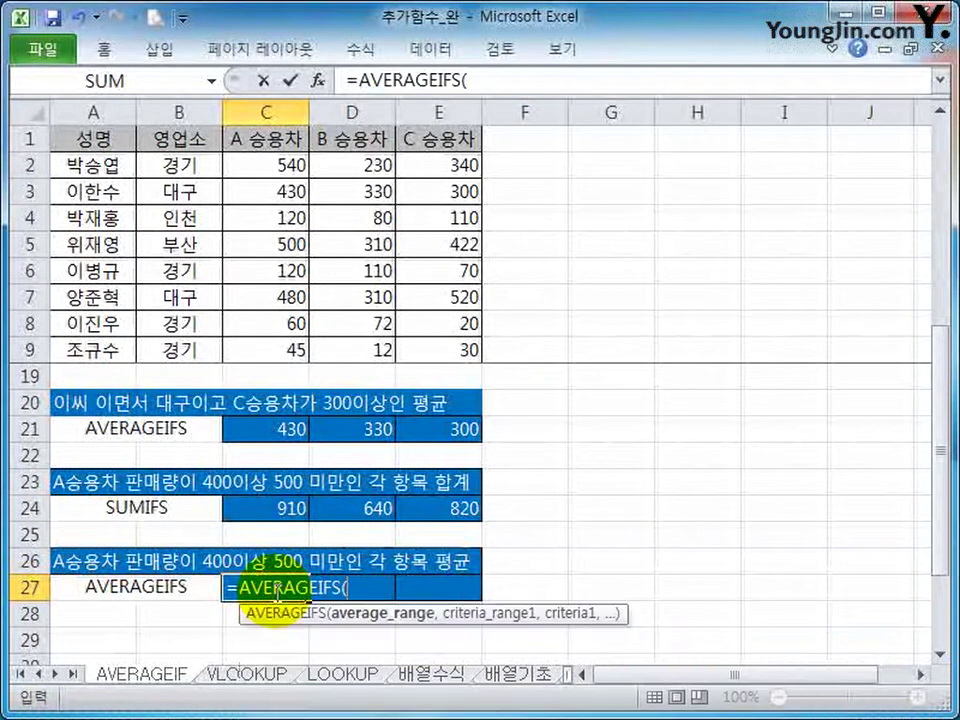
pyautogui.click(316, 80)
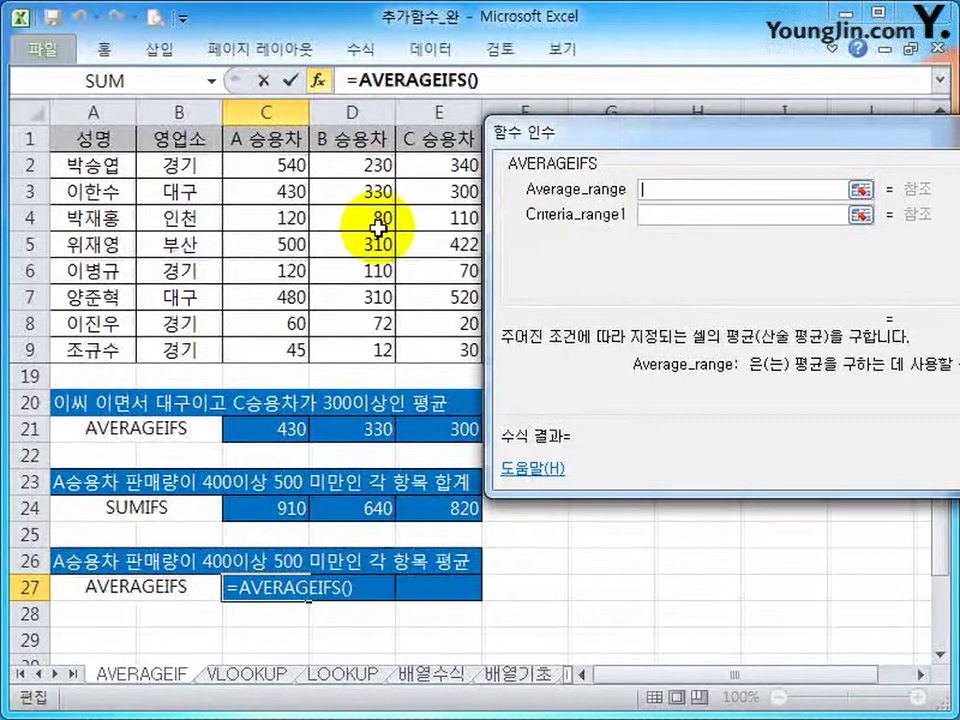
pyautogui.moveTo(265, 165); pyautogui.dragTo(279, 347)
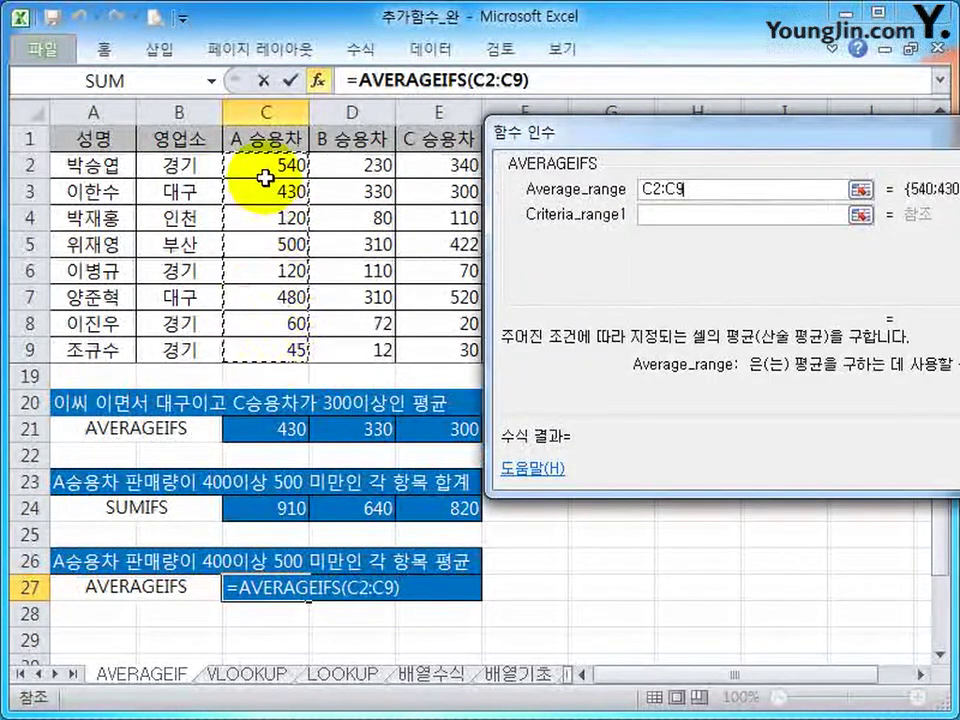
# Set the first AVERAGEIFS condition to the absolute range $C$2:$C$9 with the criterion ">=400"
pyautogui.click(671, 214)
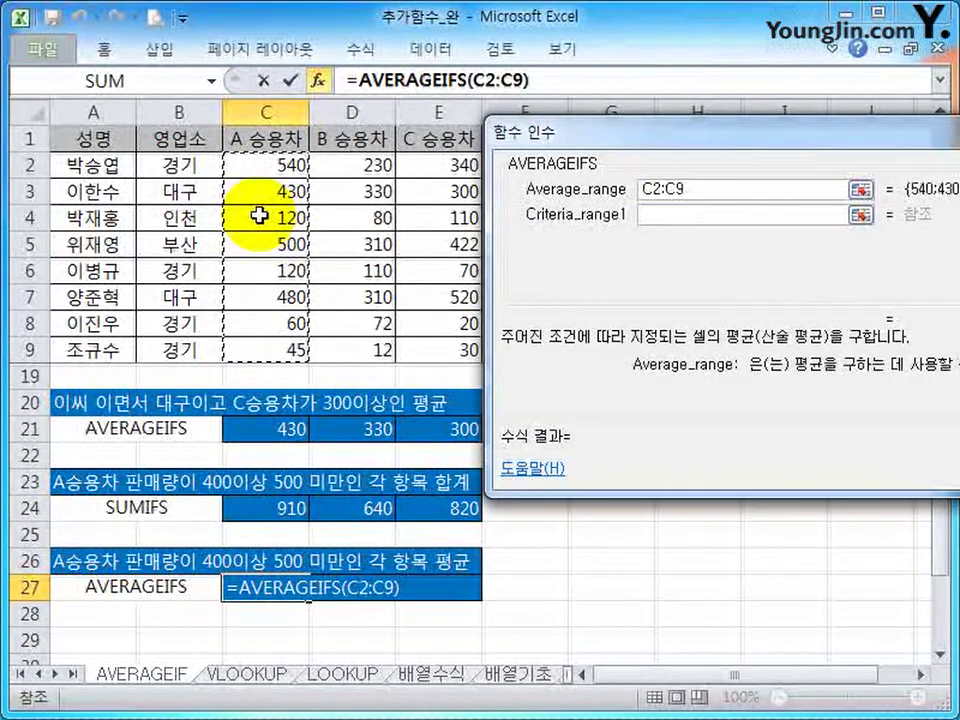
pyautogui.click(716, 215)
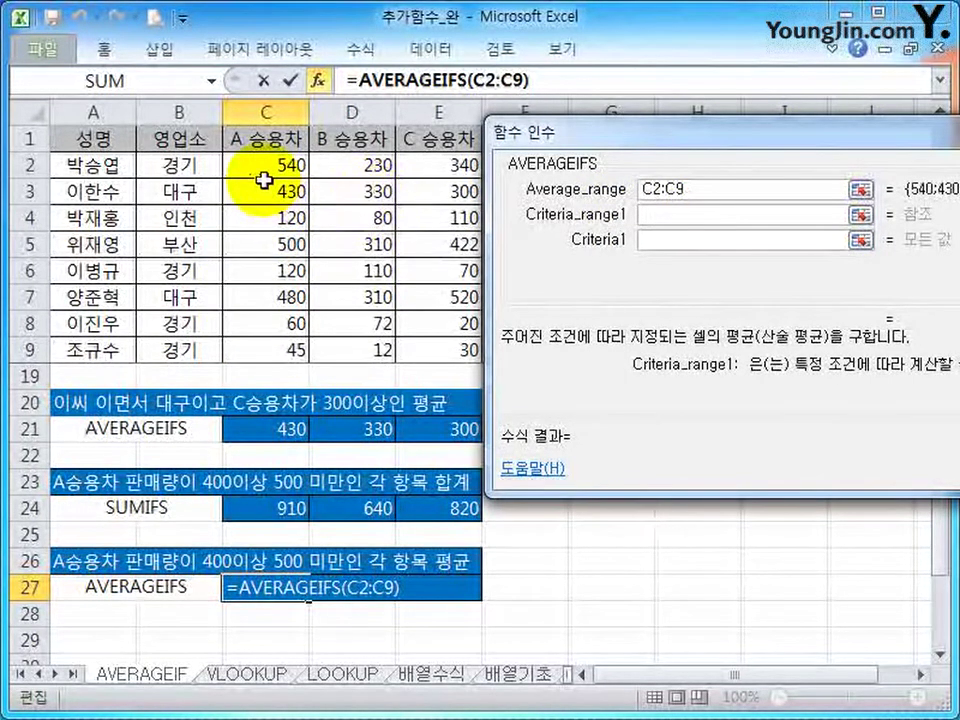
pyautogui.moveTo(268, 169); pyautogui.dragTo(272, 348)
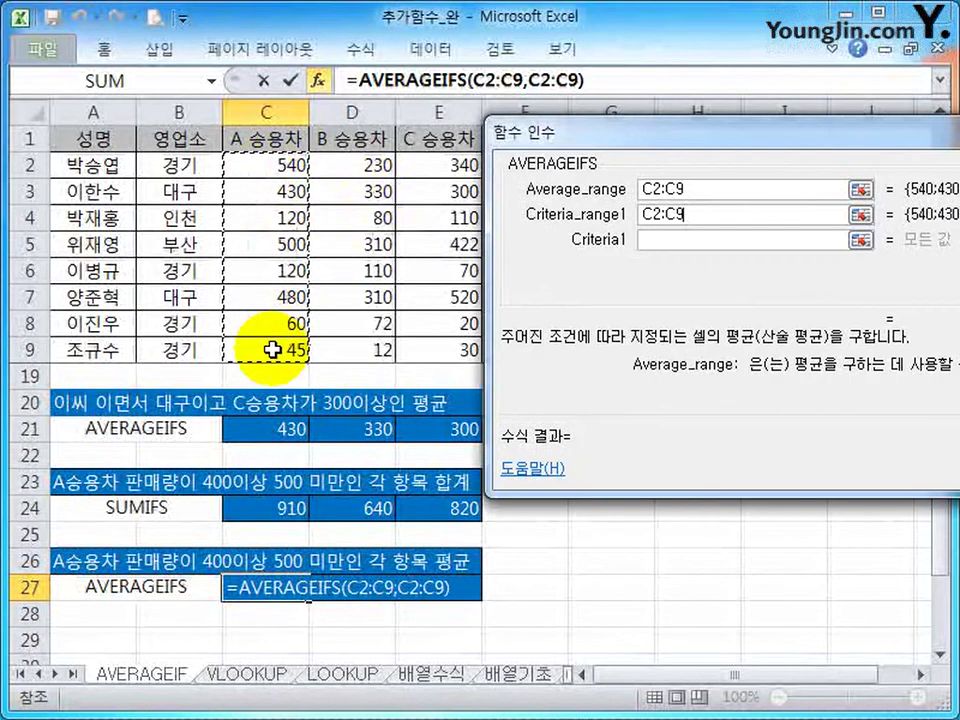
pyautogui.press('F4')
pyautogui.click(706, 242)
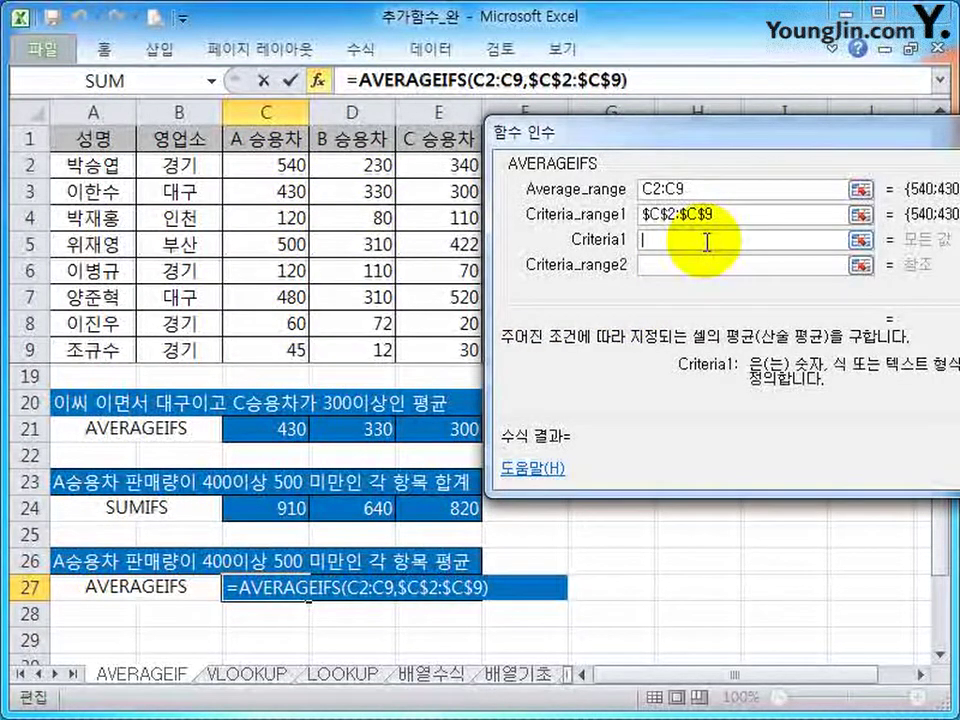
pyautogui.write('>=400')
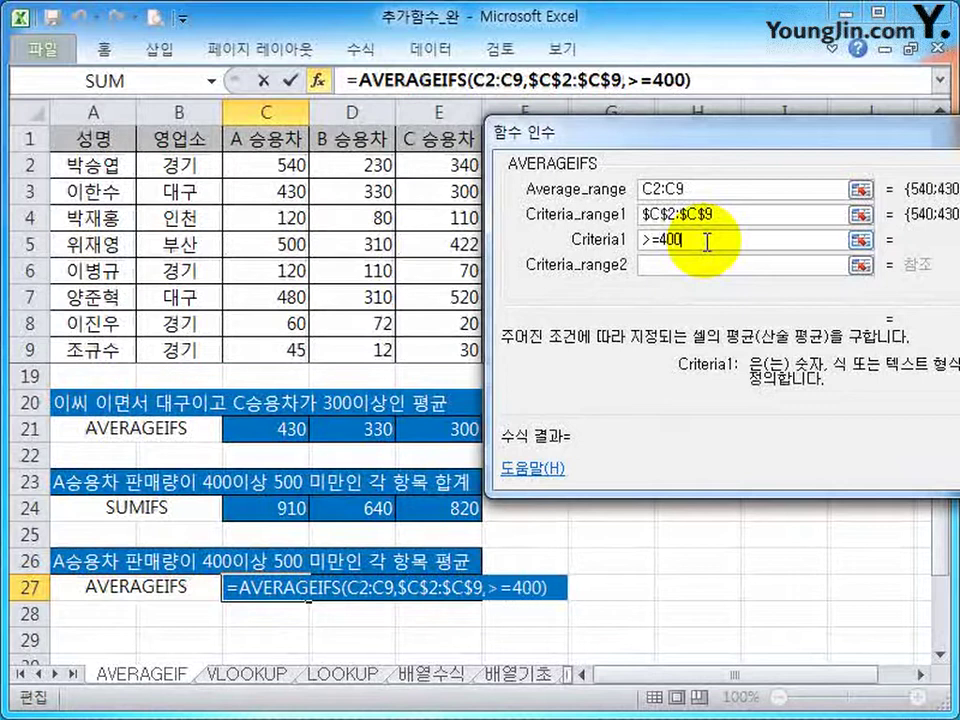
pyautogui.press('Tab')
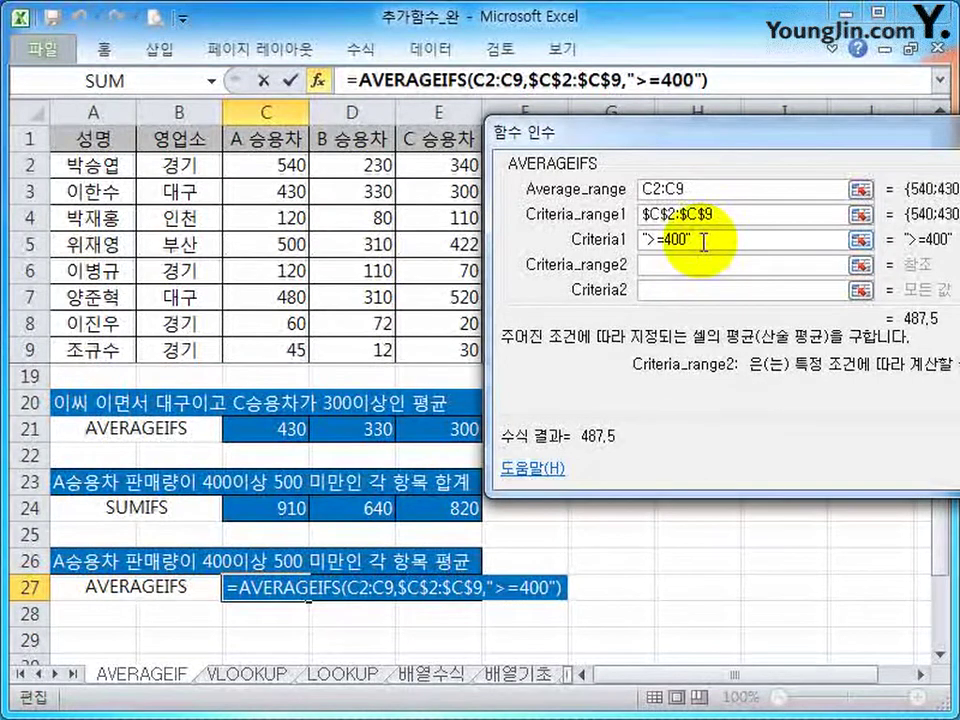
# Add the second AVERAGEIFS condition with the absolute range $C$2:$C$9 and the criterion "<500"
pyautogui.moveTo(265, 165); pyautogui.dragTo(255, 352)
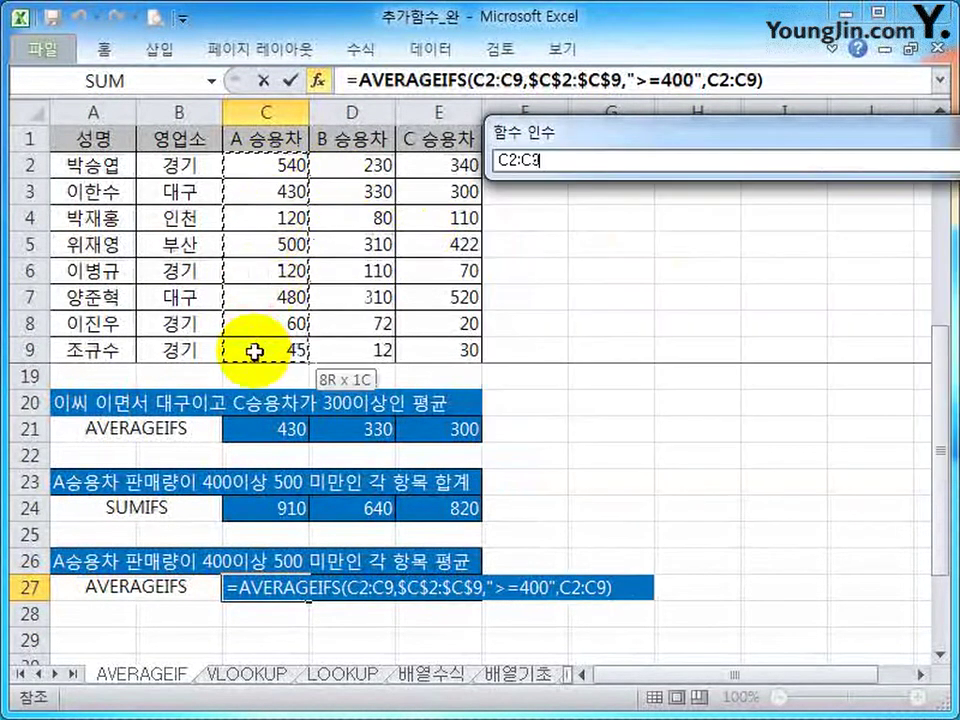
pyautogui.press('F4')
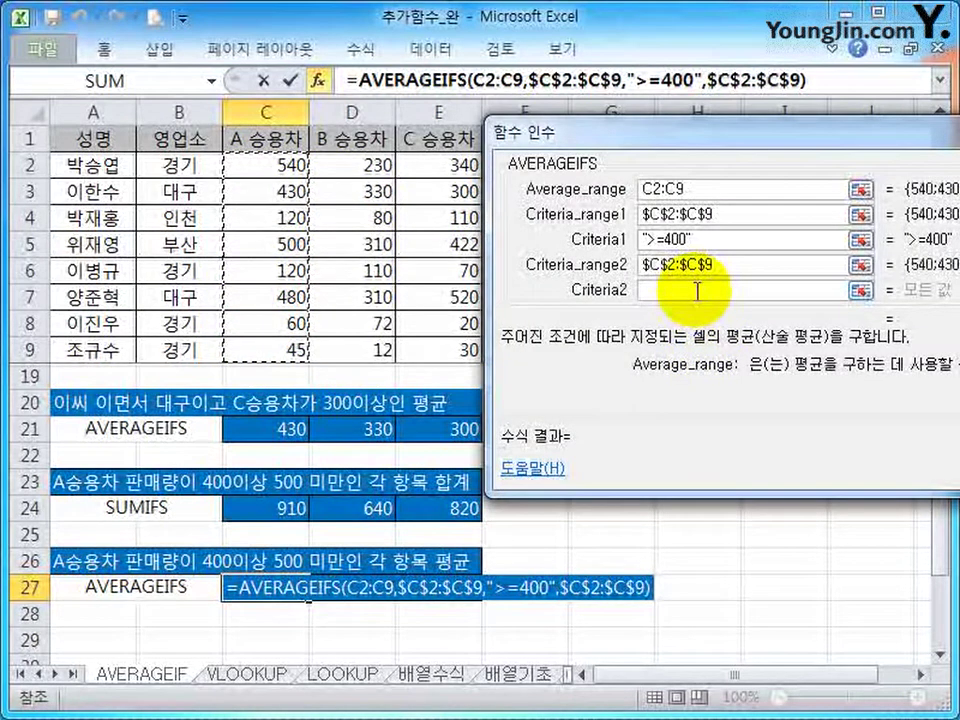
pyautogui.click(697, 290)
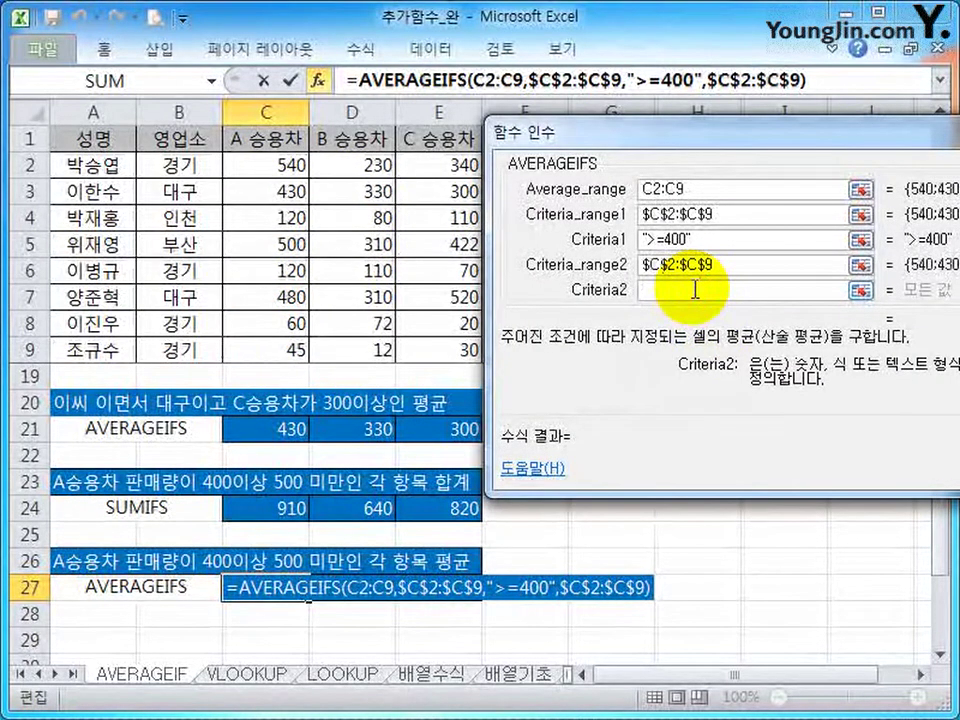
pyautogui.write('<500')
pyautogui.press('Tab')
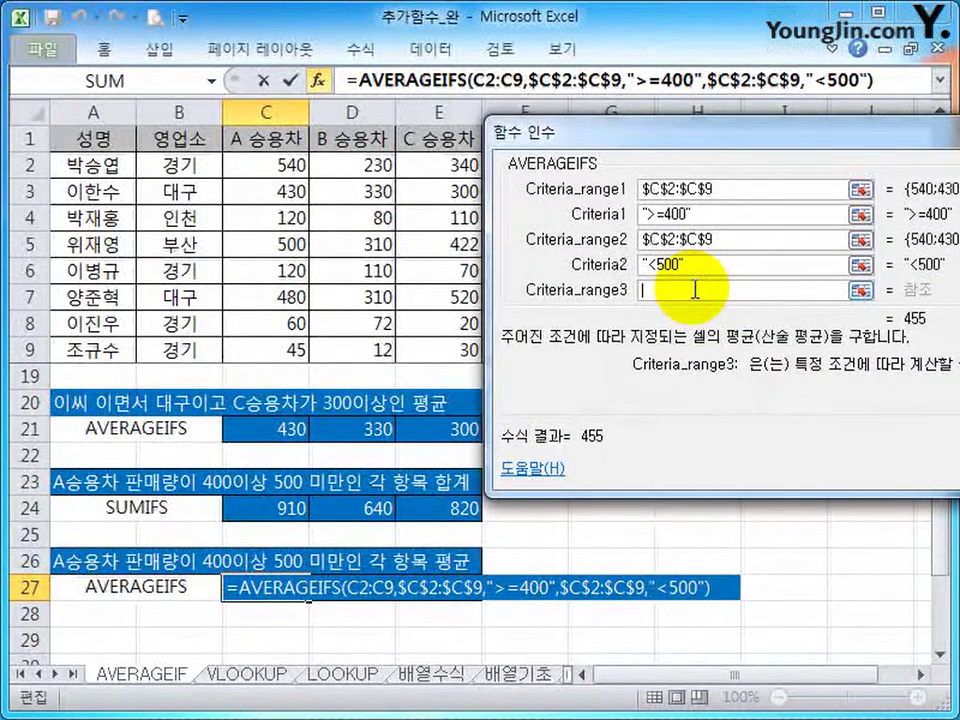
# Complete the AVERAGEIFS formula and fill it from C27 across to E27
pyautogui.press('Return')
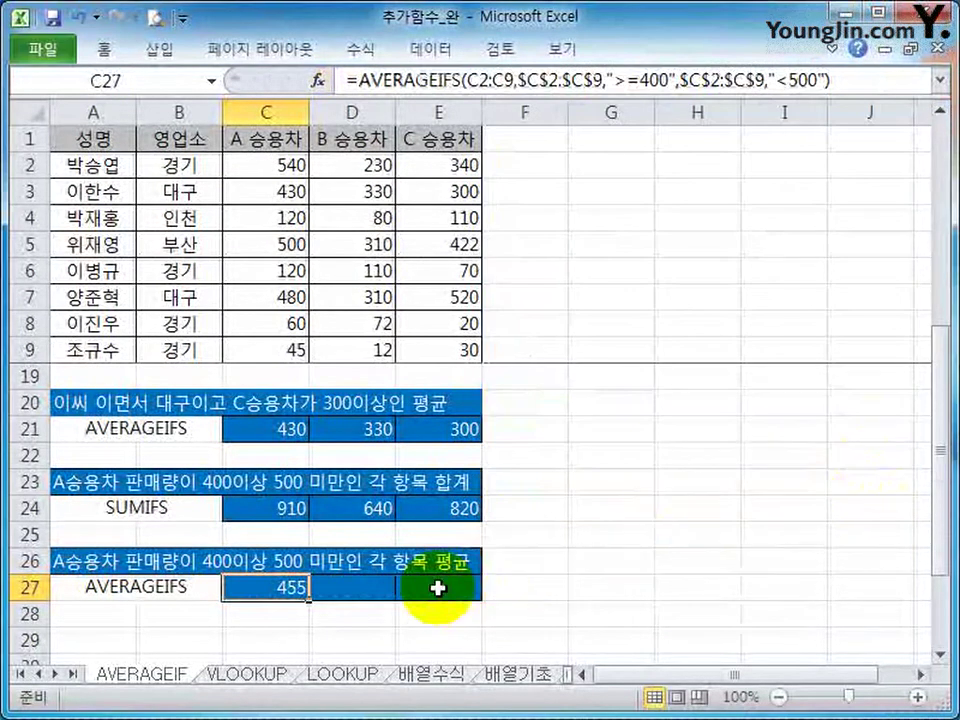
pyautogui.moveTo(309, 602); pyautogui.dragTo(470, 600)
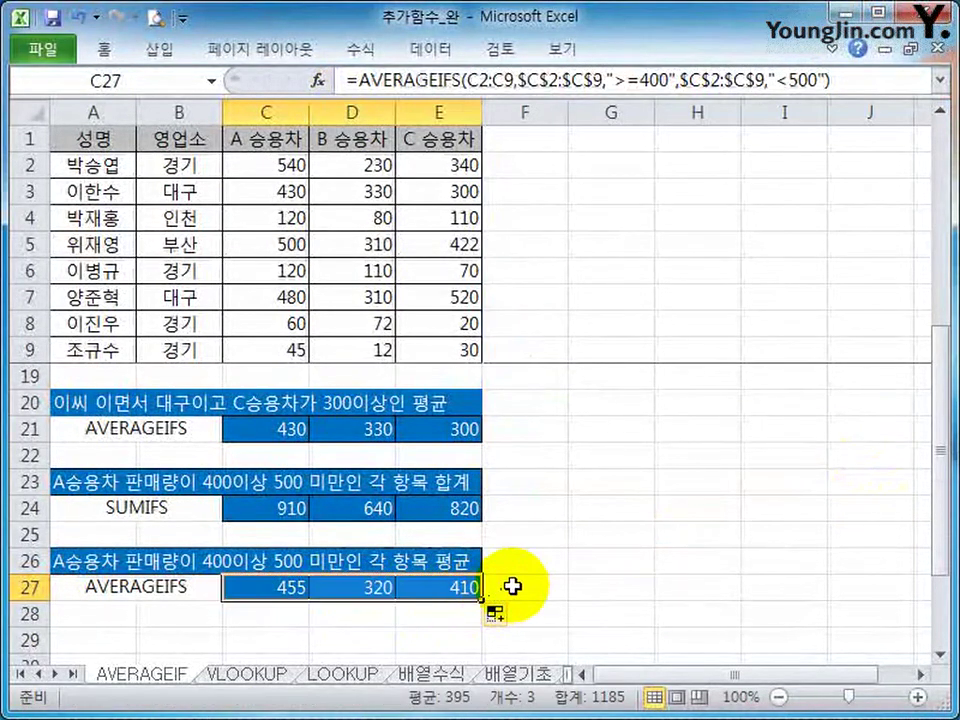
pyautogui.click(540, 582)
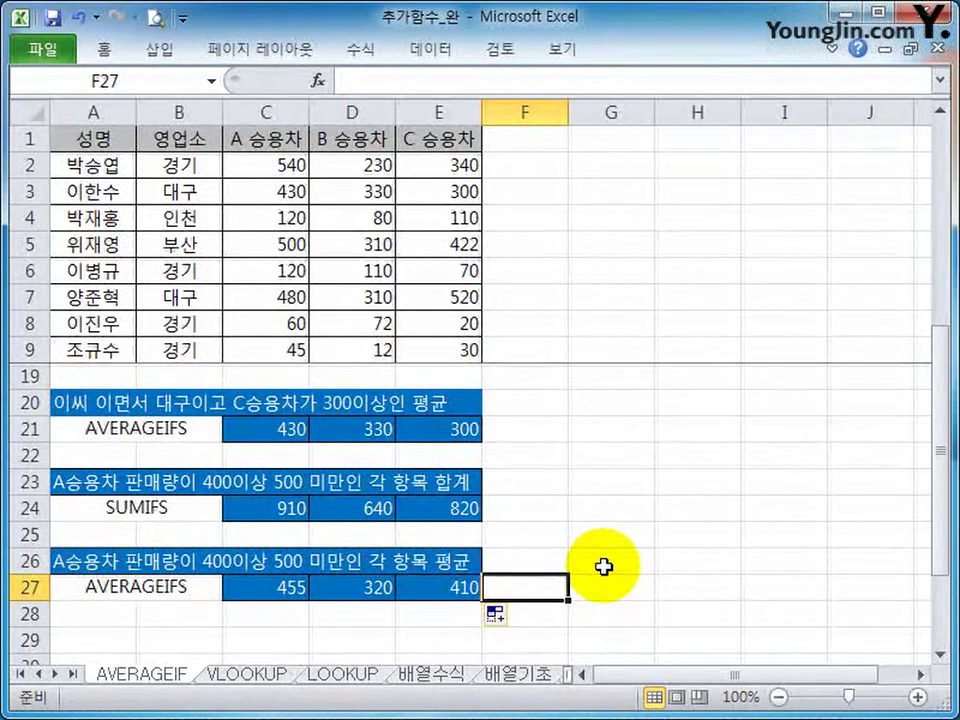
# Start an AVERAGEIF formula in cell F27 through its function arguments and set its range to the absolute $C$2:$C$9
pyautogui.write('=')
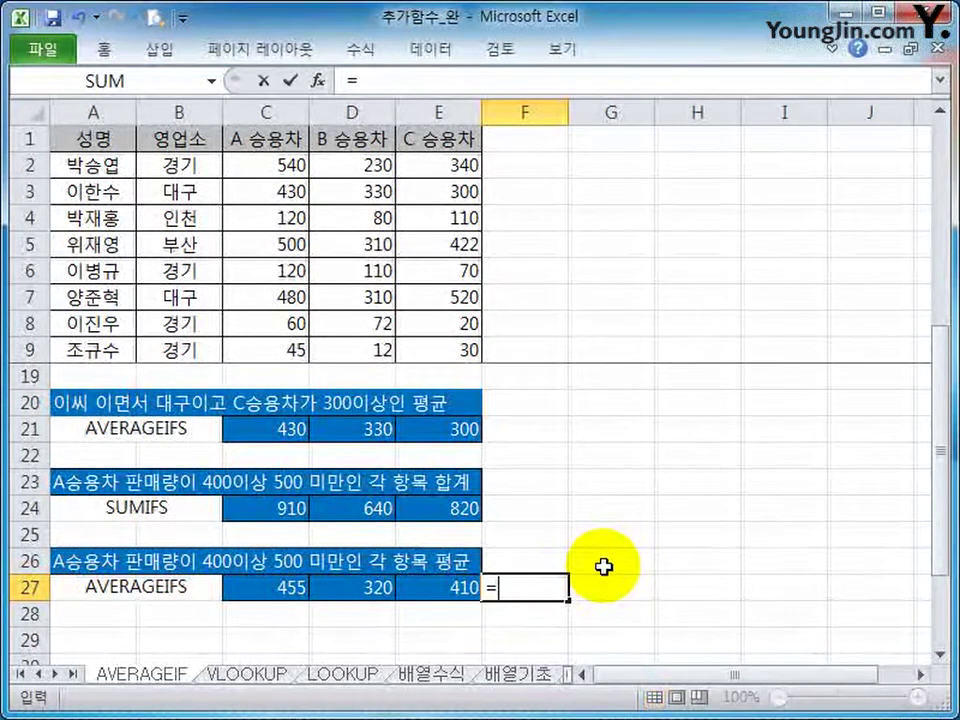
pyautogui.write('aver')
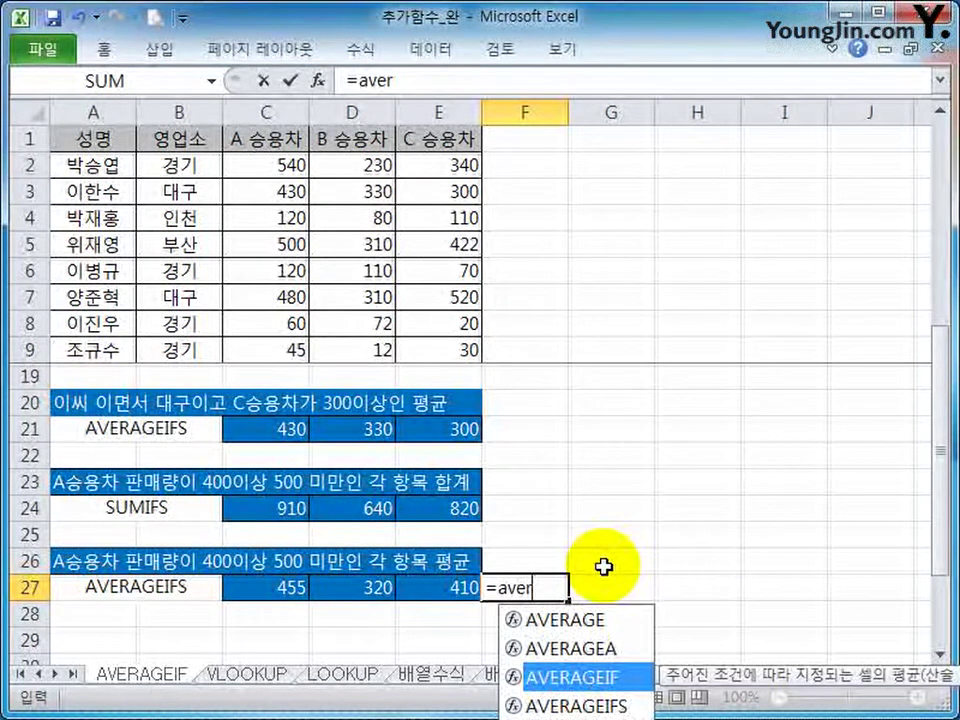
pyautogui.press('Tab')
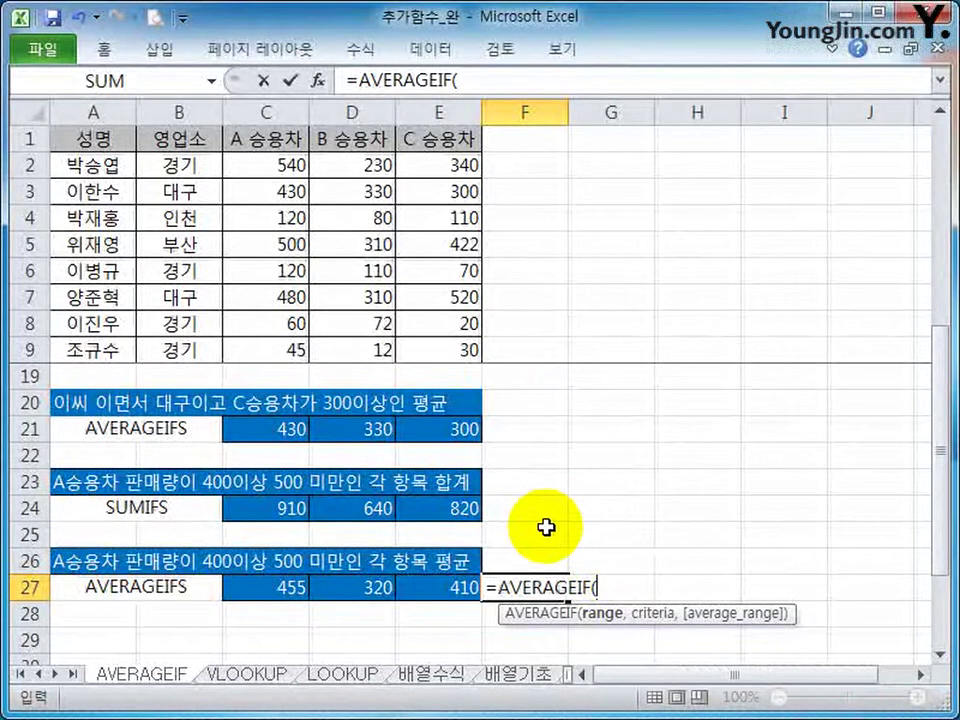
pyautogui.click(320, 80)
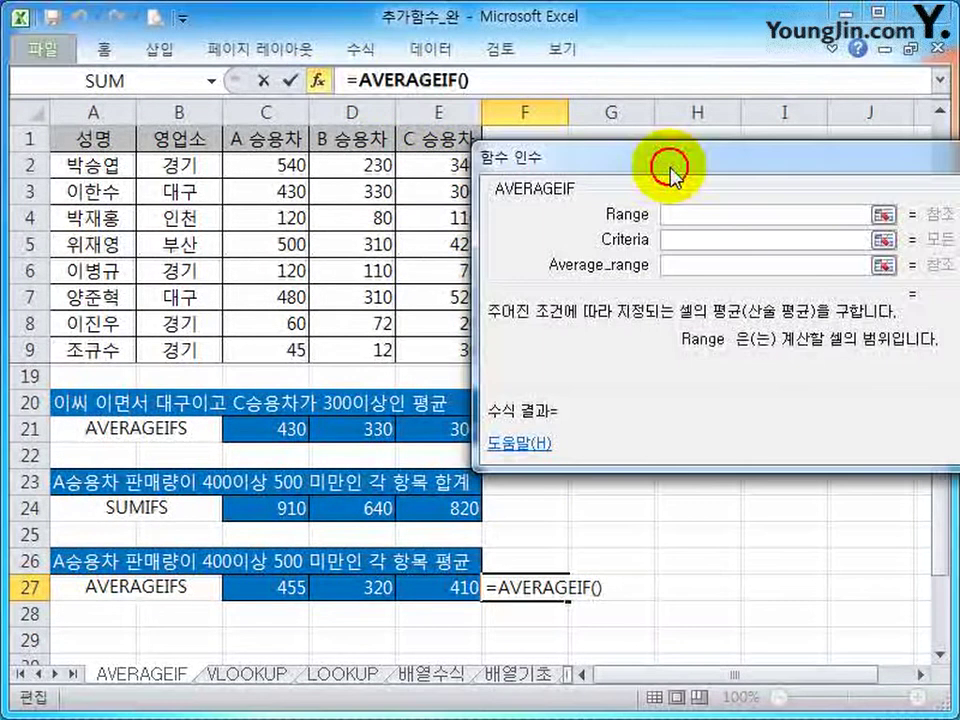
pyautogui.moveTo(672, 176); pyautogui.dragTo(682, 148)
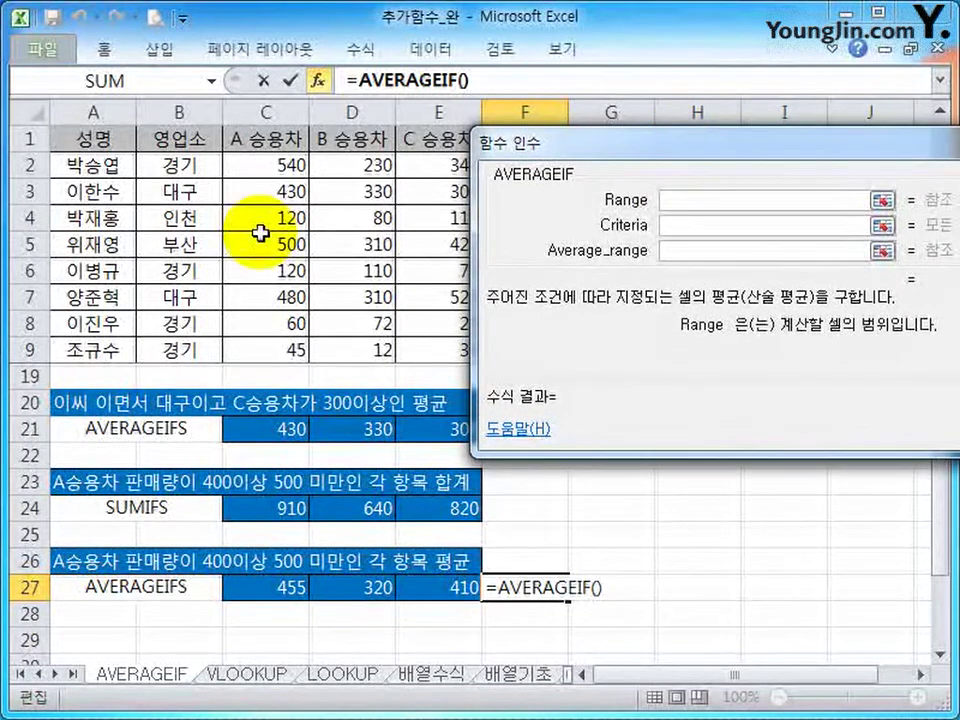
pyautogui.moveTo(262, 166); pyautogui.dragTo(279, 345)
pyautogui.press('F4')
# Set the AVERAGEIF criterion in F27 to ">=400" and its average range to C2:C9
pyautogui.click(702, 227)
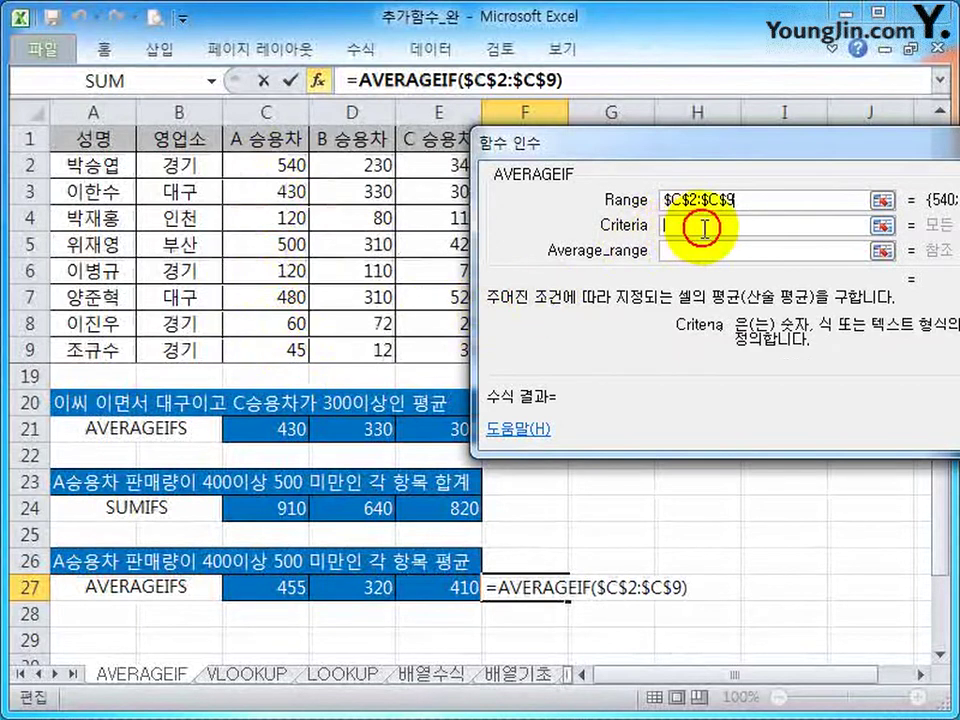
pyautogui.write('>')
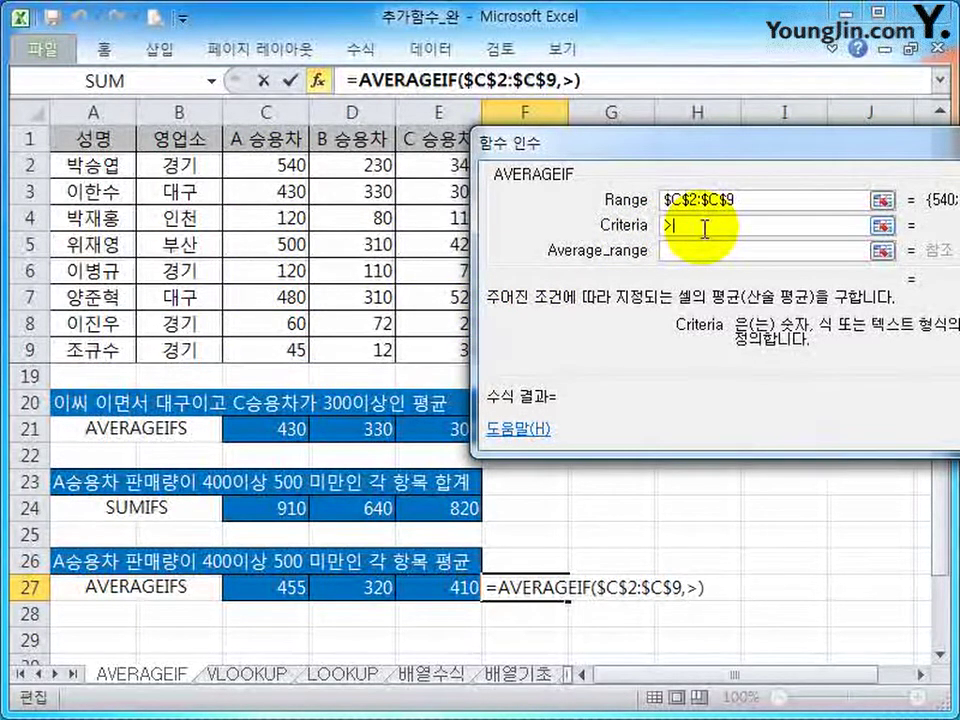
pyautogui.write('-')
pyautogui.press('BackSpace')
pyautogui.write('=400')
pyautogui.press('Tab')
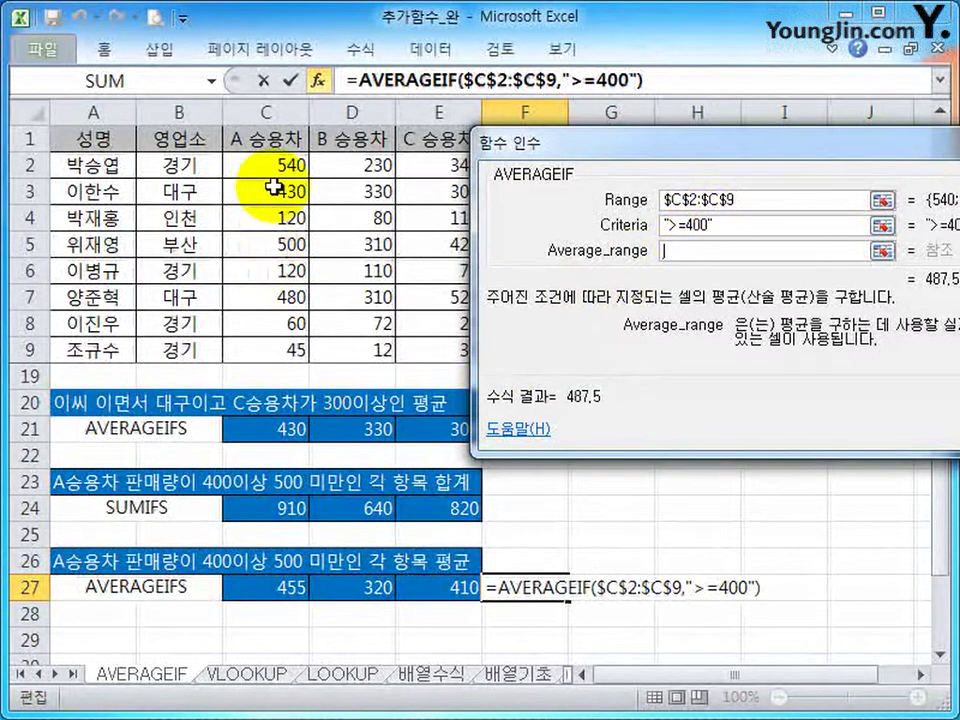
pyautogui.moveTo(268, 166); pyautogui.dragTo(268, 350)
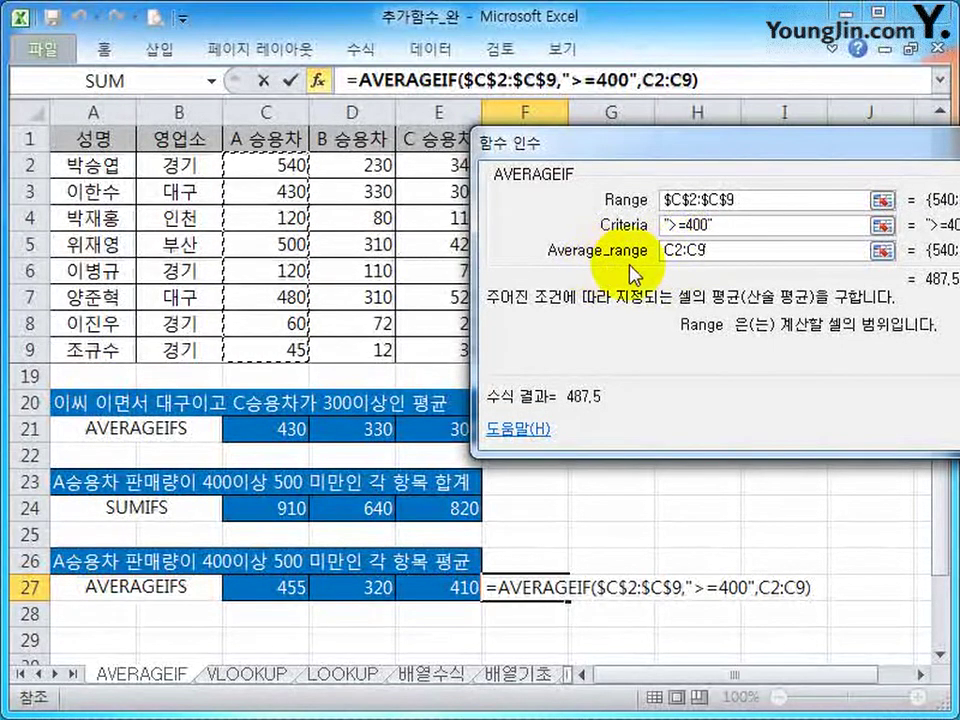
# Subtract a copy of the same AVERAGEIF with the criterion ">=500" in the F27 formula and complete it
pyautogui.moveTo(923, 321); pyautogui.dragTo(917, 446)
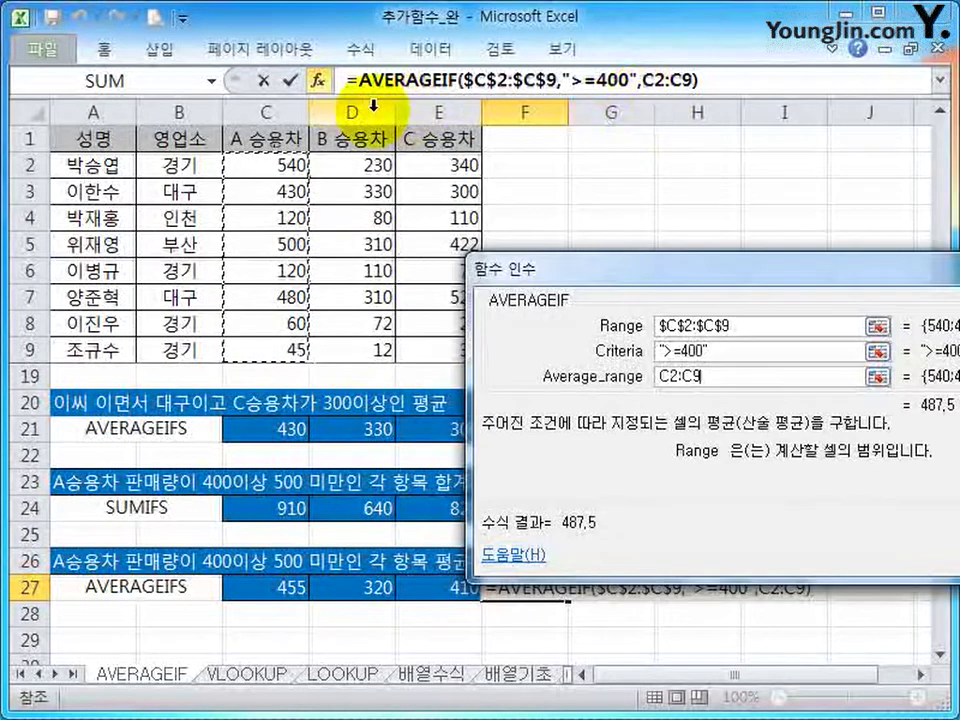
pyautogui.moveTo(358, 80); pyautogui.dragTo(750, 84)
pyautogui.hotkey('ctrl', 'c')
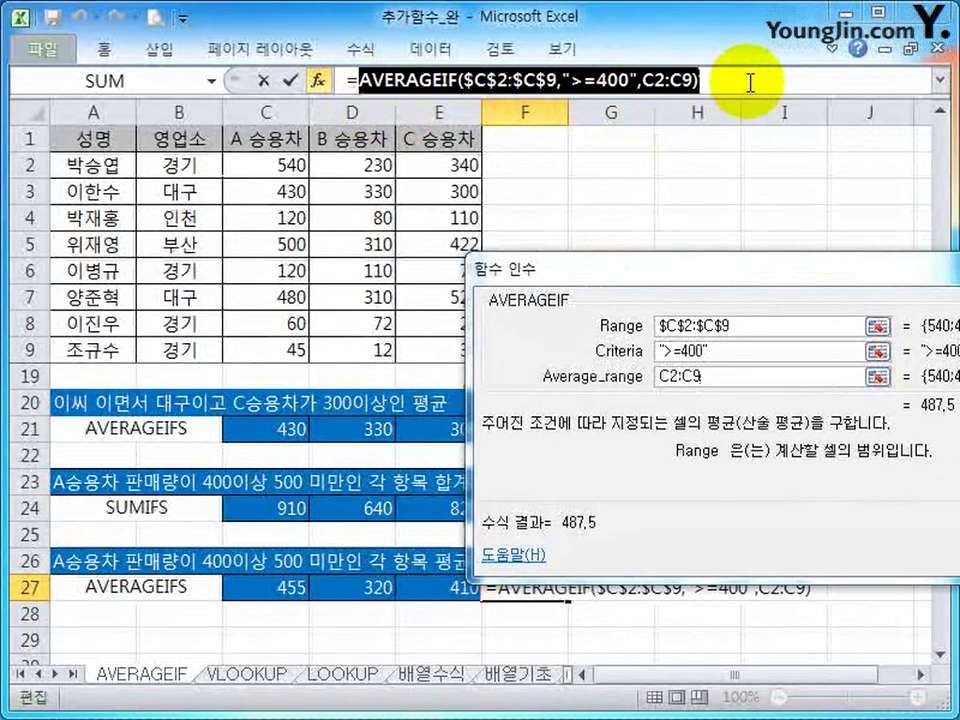
pyautogui.click(750, 81)
pyautogui.write('-')
pyautogui.hotkey('ctrl', 'v')
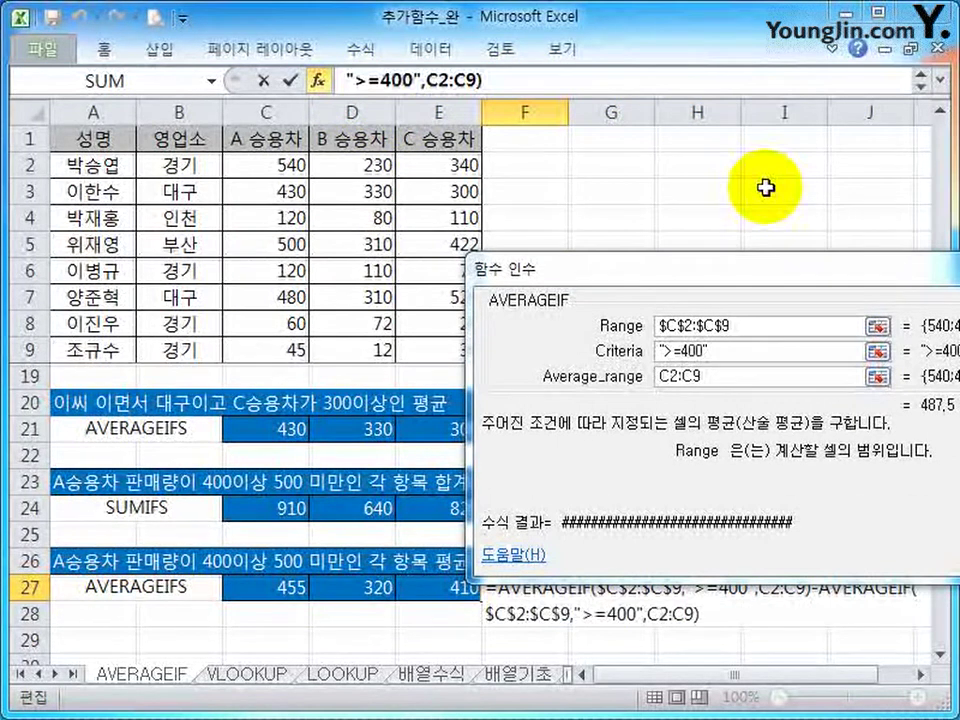
pyautogui.doubleClick(690, 351)
pyautogui.write('500')
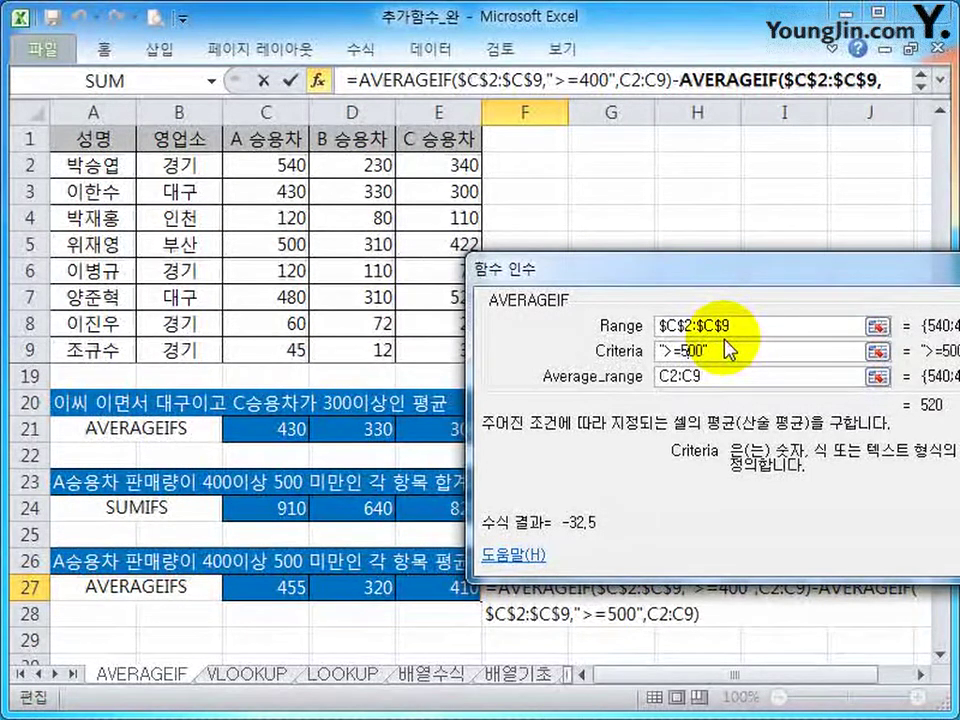
pyautogui.click(848, 556)
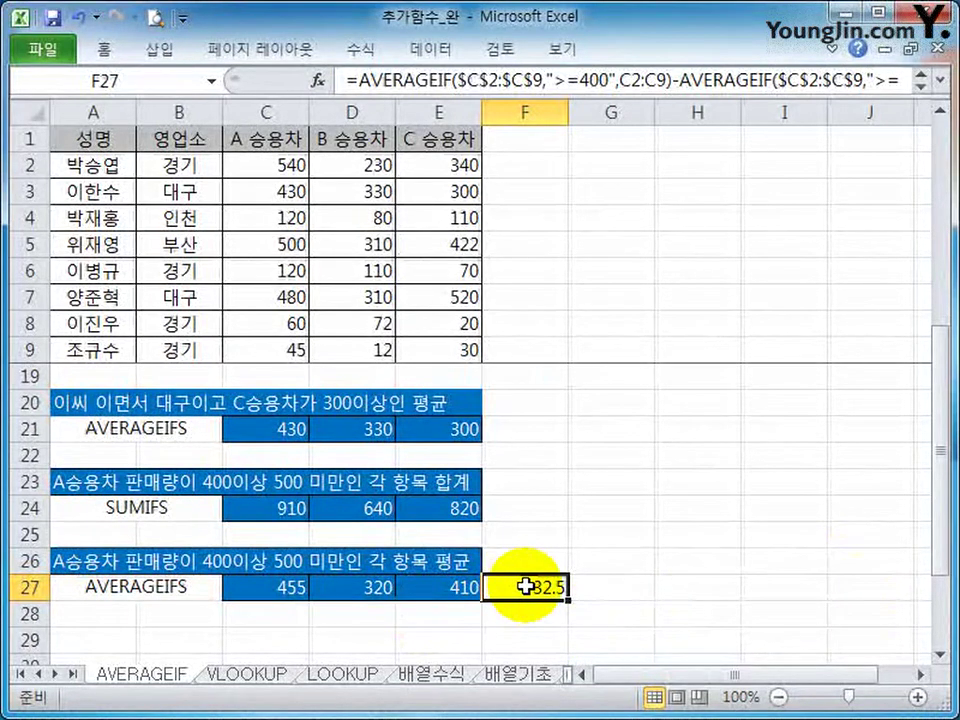
# Move the subtracted AVERAGEIF out of F27 into G27 as a separate formula with the criterion ">=500"
pyautogui.moveTo(670, 80); pyautogui.dragTo(910, 80)
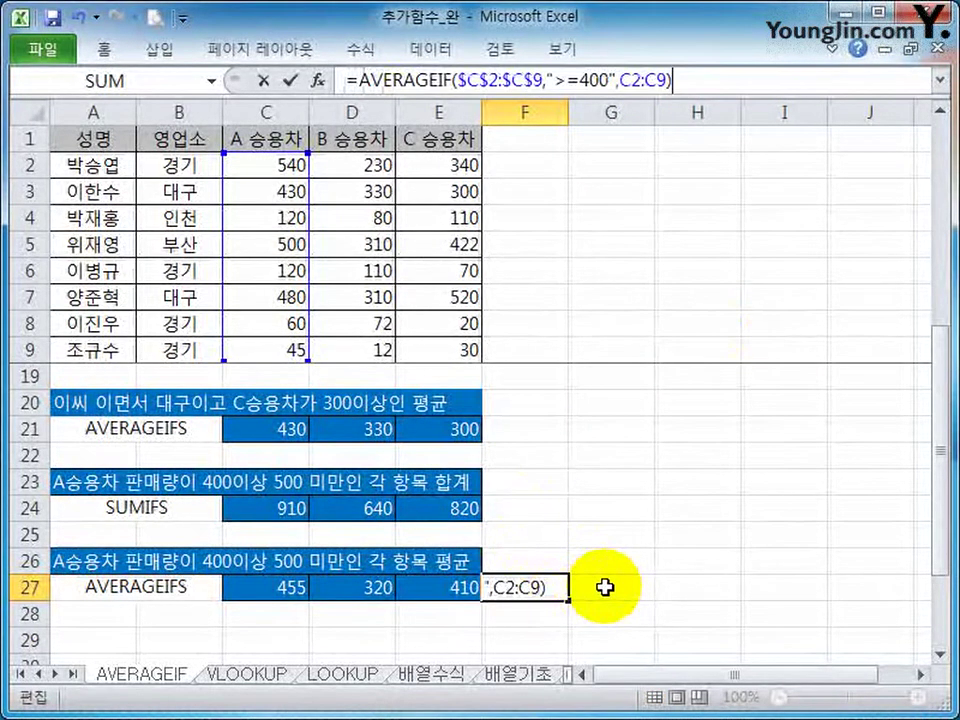
pyautogui.press('Return')
pyautogui.click(527, 588)
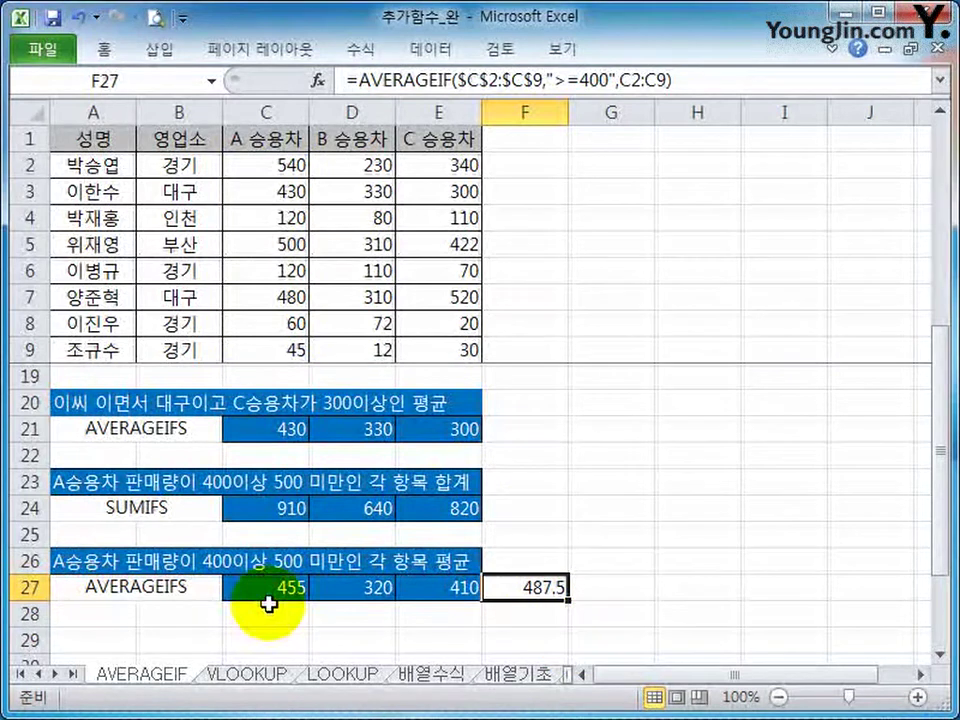
pyautogui.click(626, 586)
pyautogui.doubleClick(629, 586)
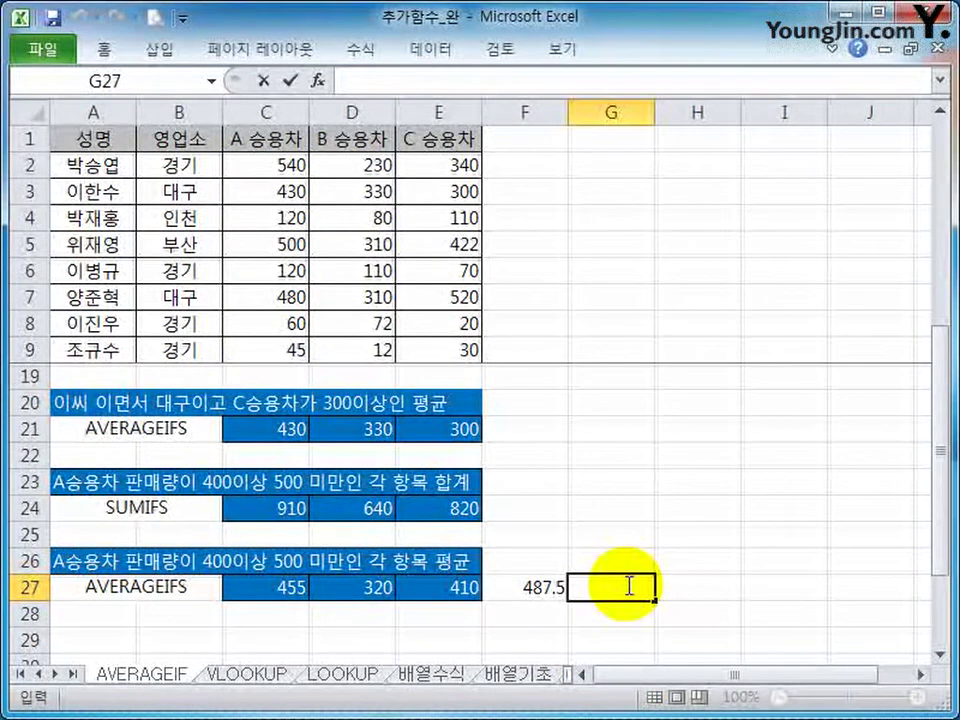
pyautogui.hotkey('ctrl', 'v')
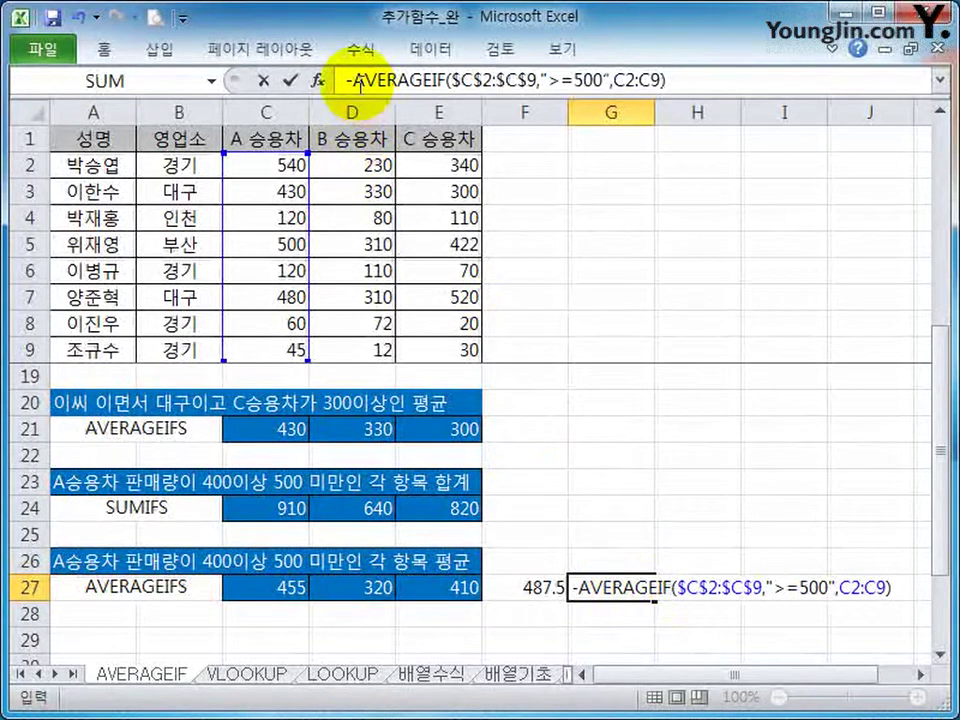
pyautogui.press('Return')
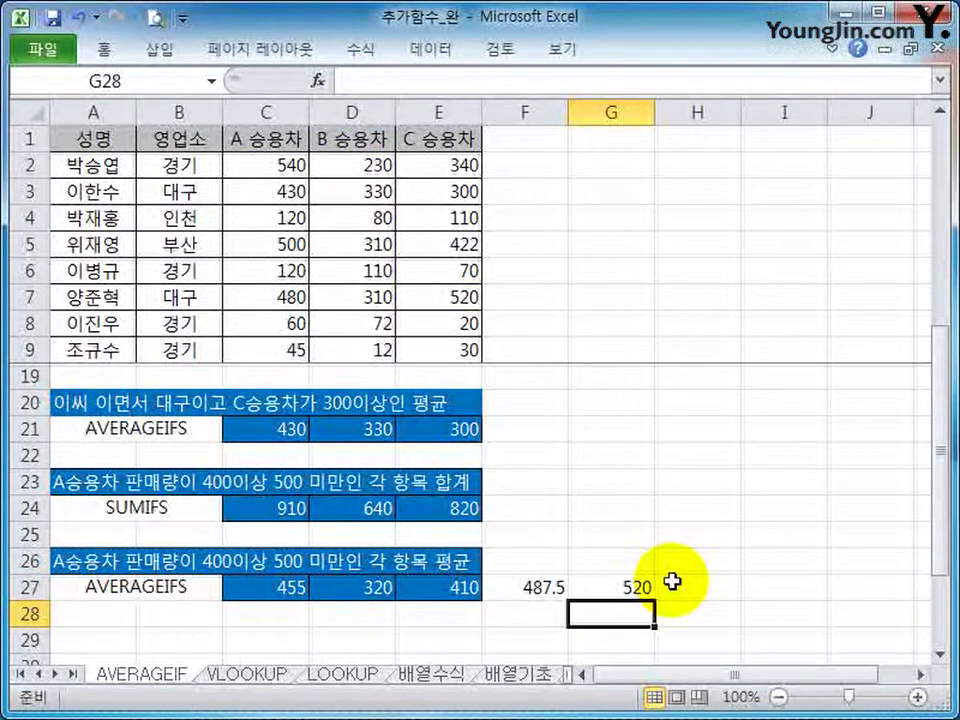
# Delete the trial AVERAGEIF formulas from F27:G27
pyautogui.press('Up')
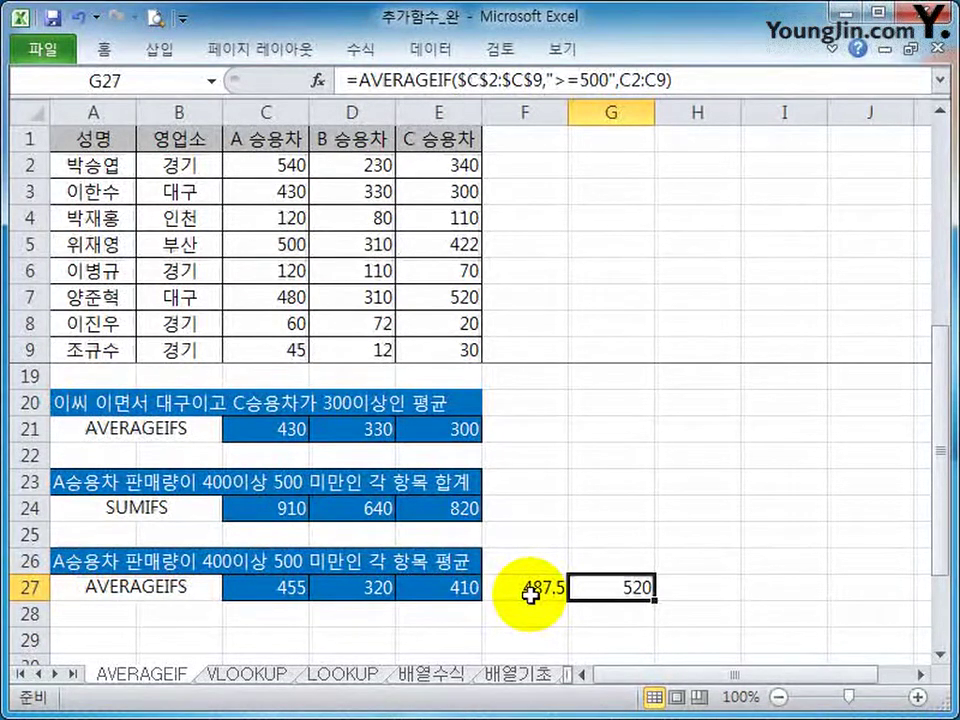
pyautogui.click(531, 593)
pyautogui.moveTo(531, 593); pyautogui.dragTo(632, 578)
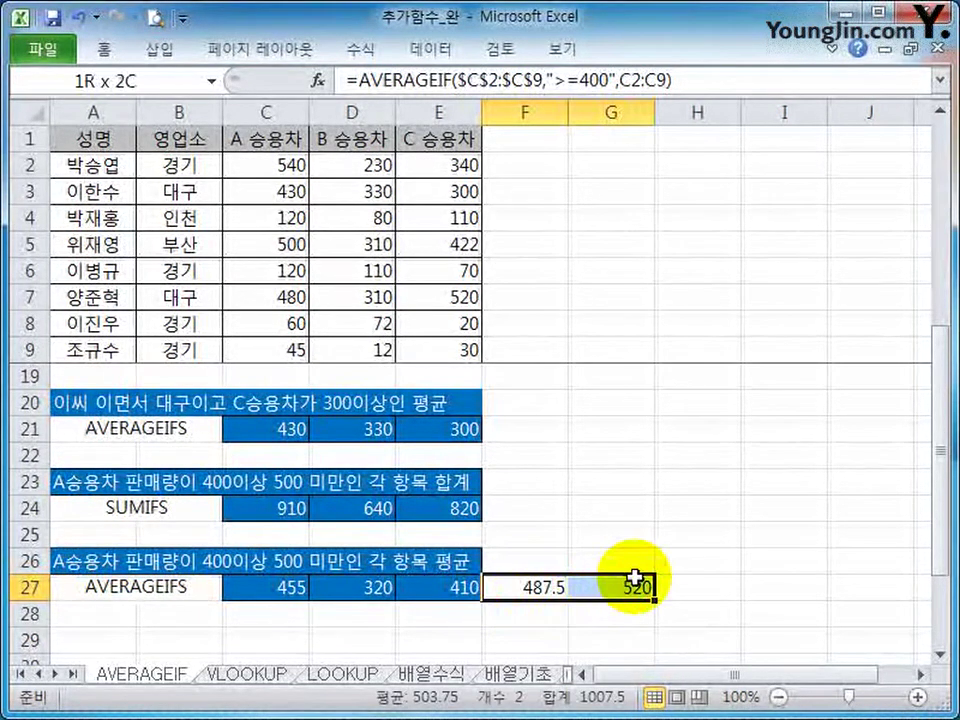
pyautogui.press('Delete')
pyautogui.click(550, 586)
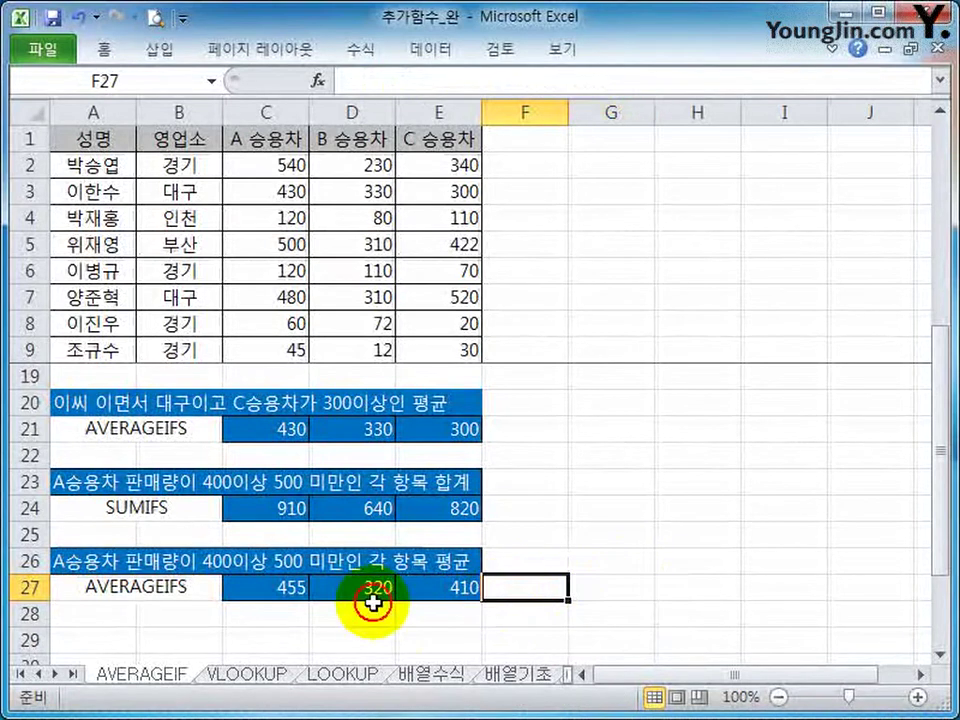
pyautogui.click(440, 588)
pyautogui.click(285, 587)
pyautogui.scroll(-1, 285, 589)
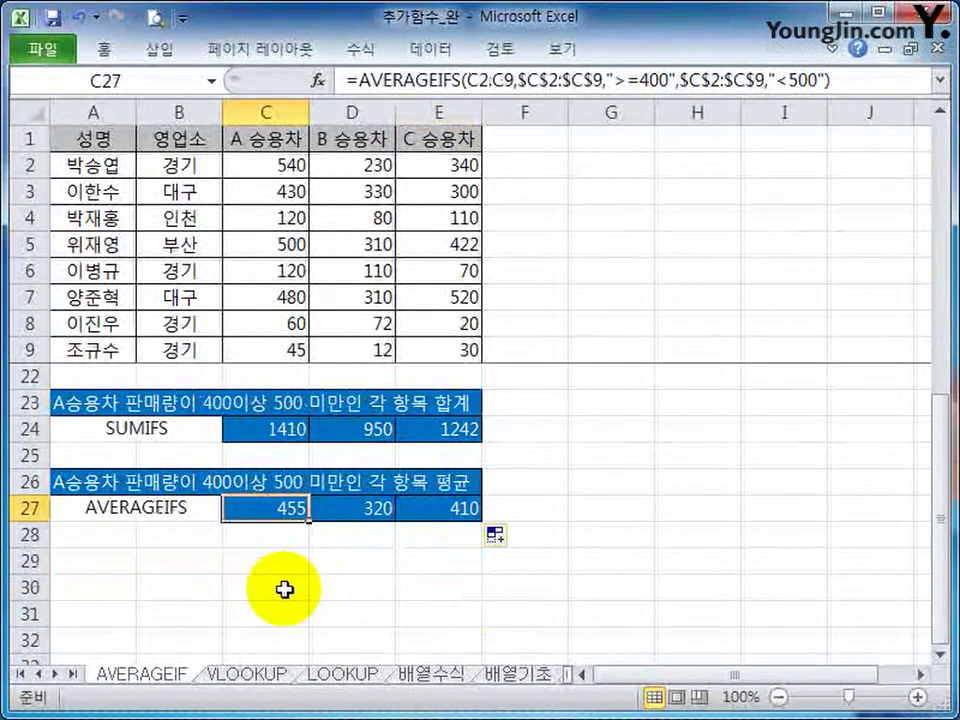
pyautogui.moveTo(102, 564); pyautogui.dragTo(424, 563)
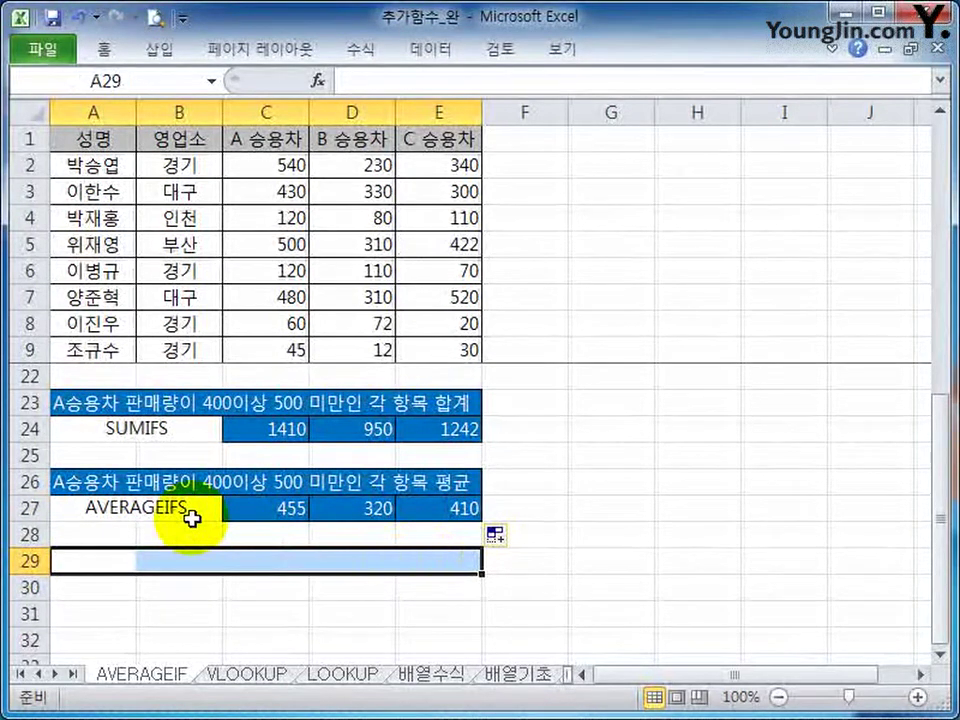
pyautogui.write('ㅁ')
pyautogui.press('Escape')
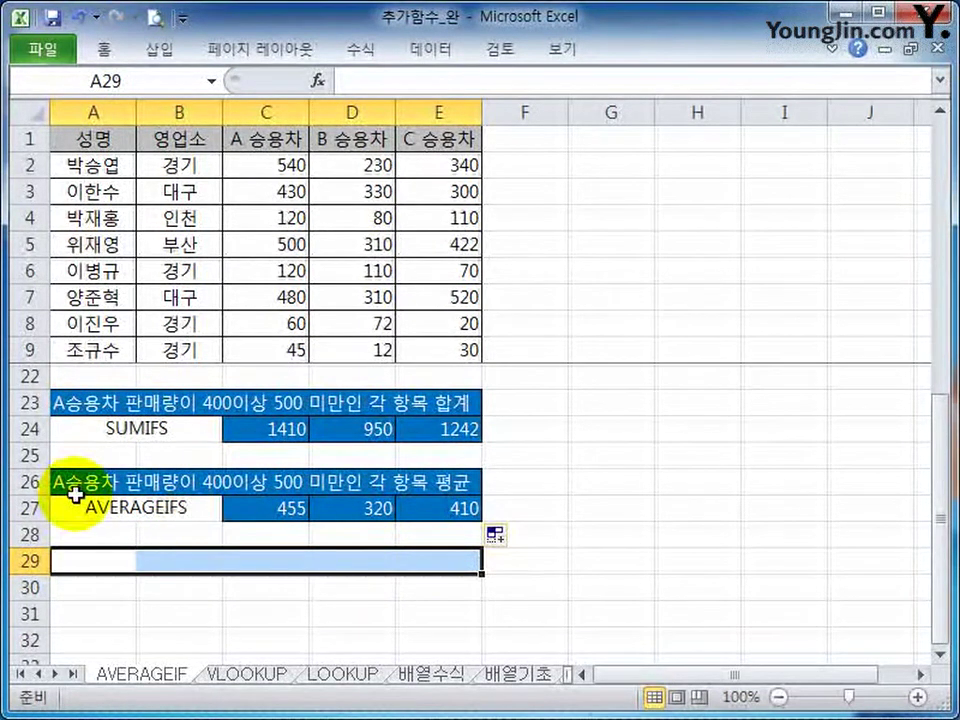
# Copy the AVERAGEIFS block A26:E27 and paste it starting at cell A29
pyautogui.moveTo(75, 492); pyautogui.dragTo(461, 508)
pyautogui.hotkey('ctrl', 'c')
pyautogui.click(86, 561)
pyautogui.press('Return')
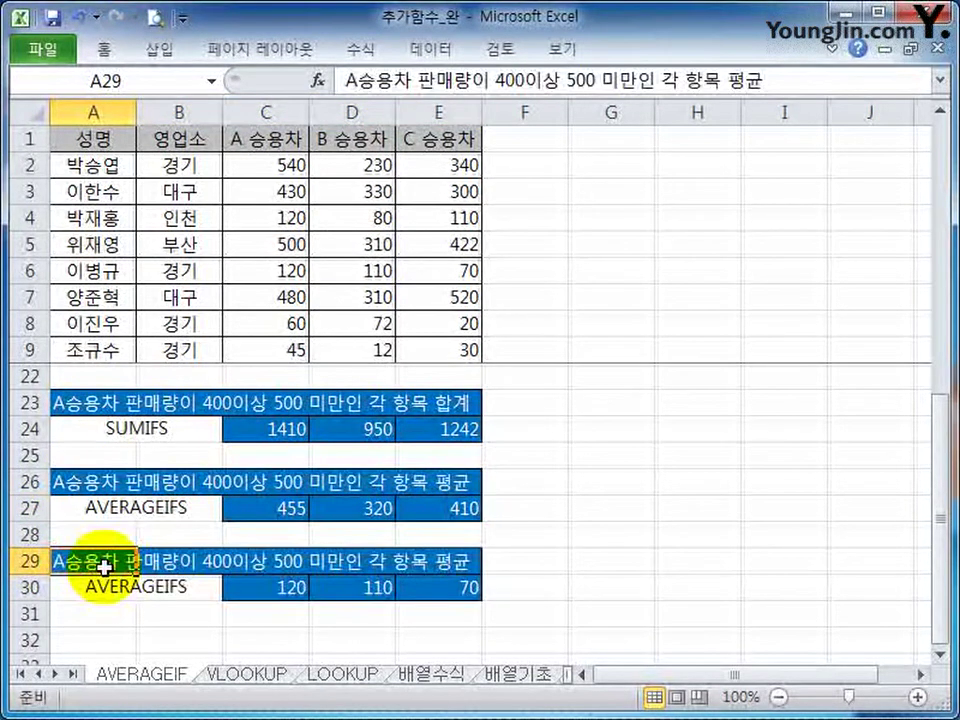
# Change the function label in cell A30 to COUNTIFS
pyautogui.click(126, 583)
pyautogui.write('co')
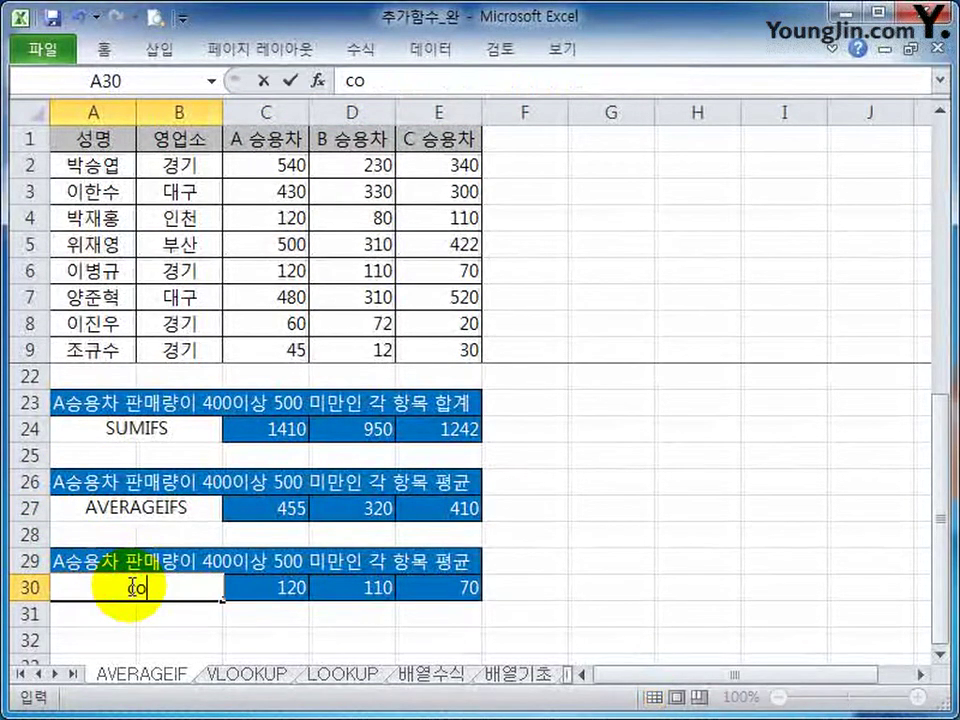
pyautogui.press('BackSpace')
pyautogui.press('BackSpace')
pyautogui.write('COUNT')
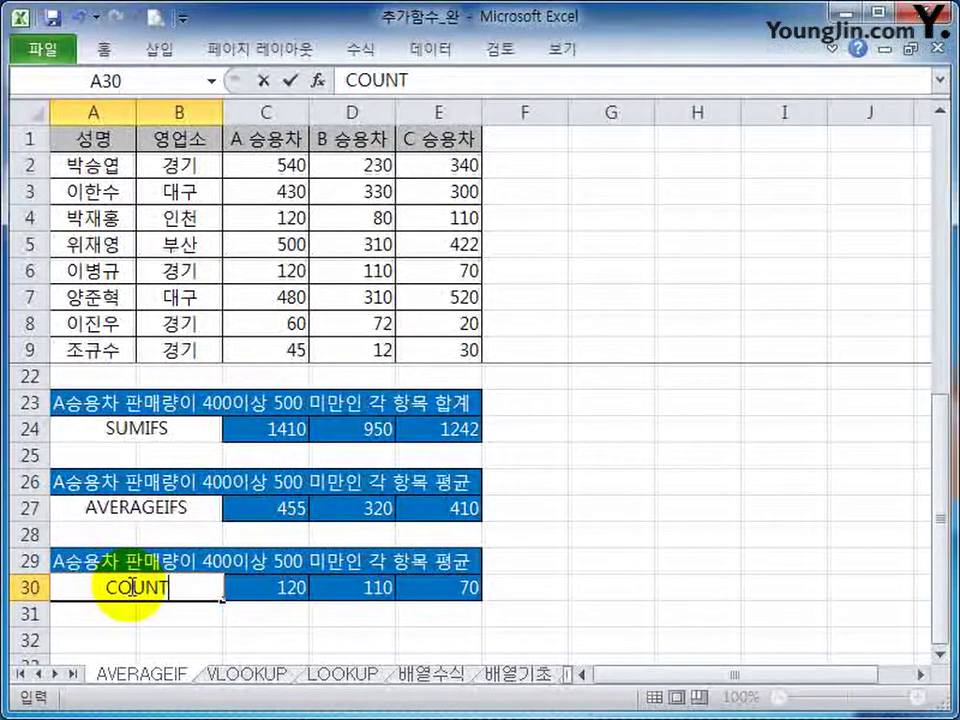
pyautogui.write('IFS')
pyautogui.press('Tab')
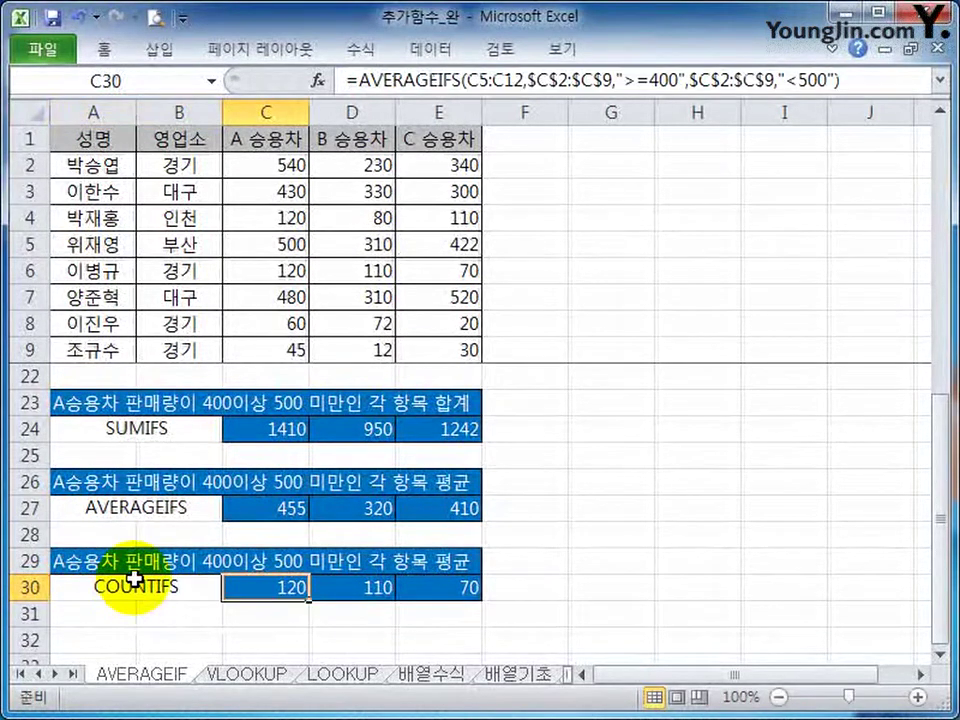
# Replace the last word of the heading in cell A29 with 개수
pyautogui.click(78, 560)
pyautogui.doubleClick(748, 82)
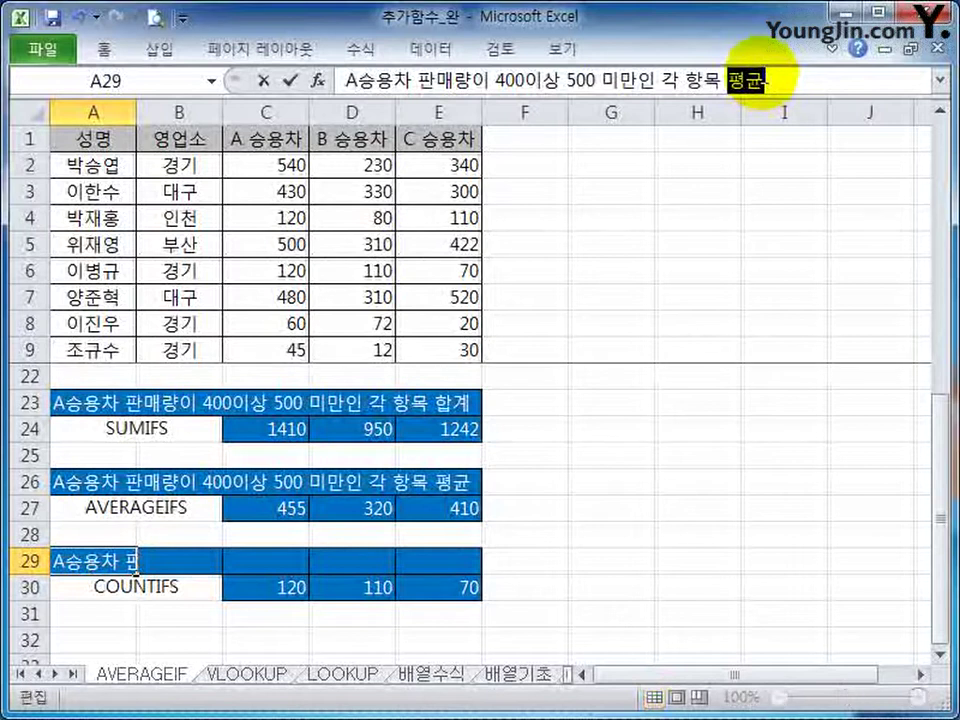
pyautogui.write('ROTN')
pyautogui.press('BackSpace')
pyautogui.press('BackSpace')
pyautogui.press('BackSpace')
pyautogui.write('개')
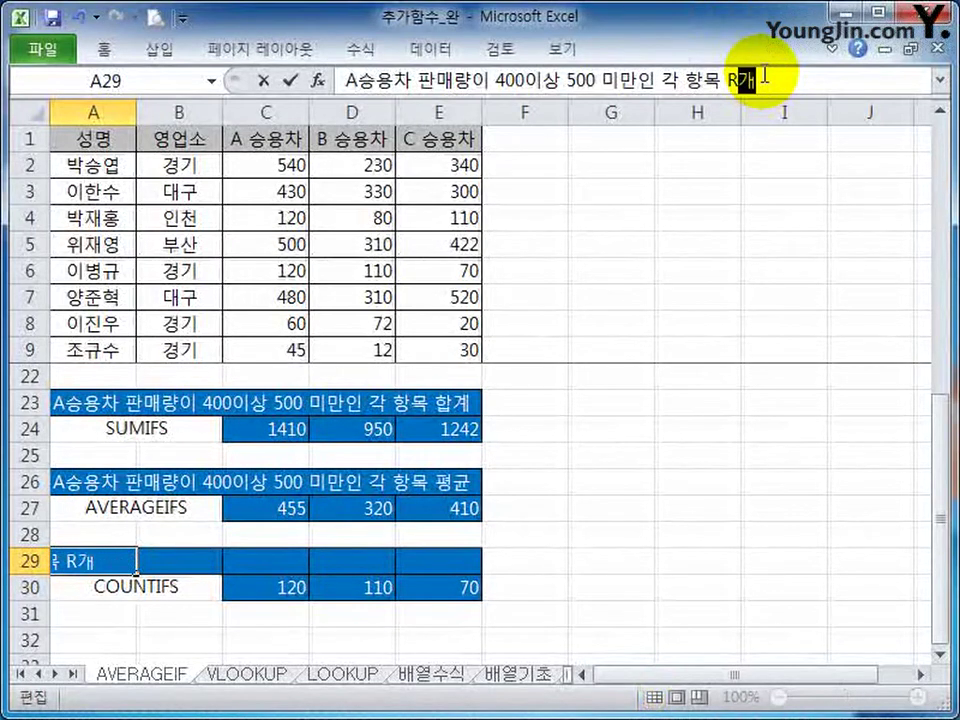
pyautogui.press('BackSpace')
pyautogui.press('BackSpace')
pyautogui.write('개수')
pyautogui.press('Return')
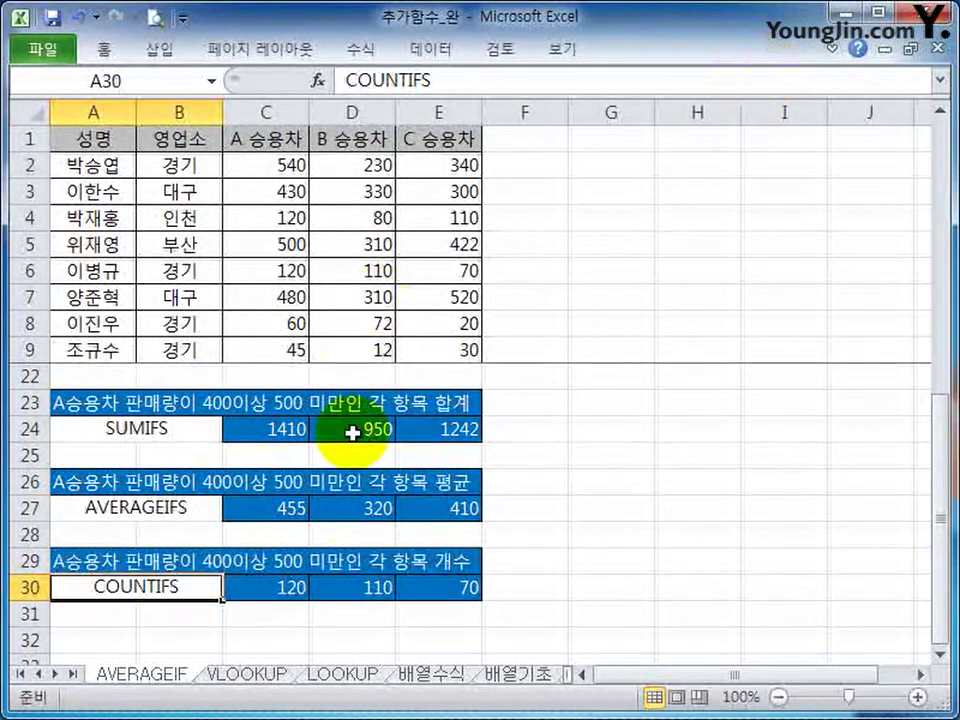
# Clear the copied results from C30:E30 and start a COUNTIFS formula in C30 with its function arguments open
pyautogui.moveTo(285, 600); pyautogui.dragTo(435, 596)
pyautogui.press('Delete')
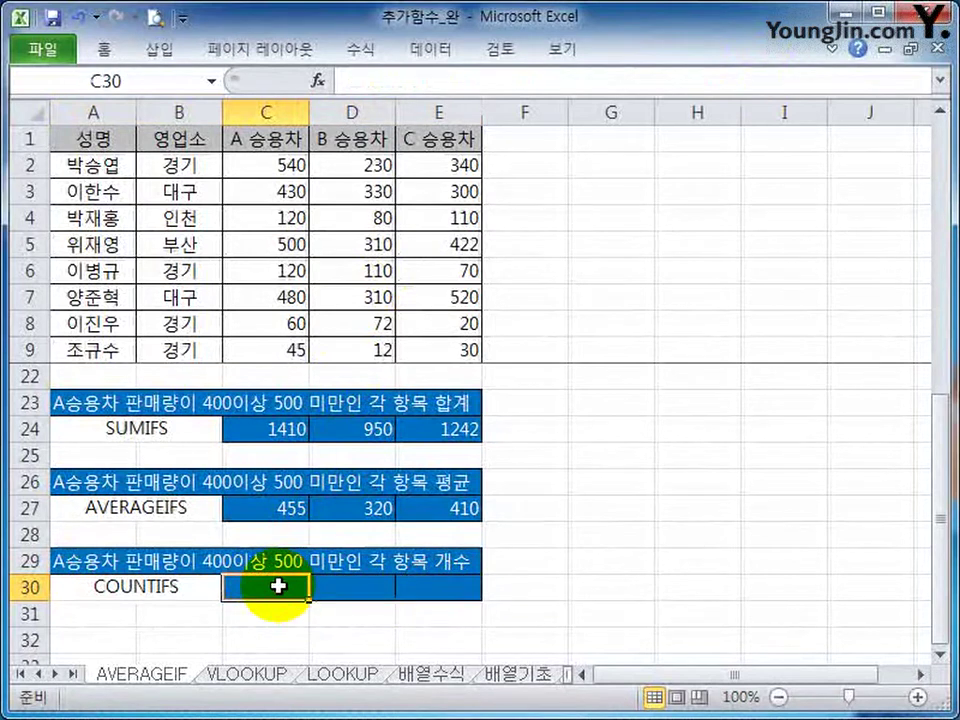
pyautogui.write('=채ㅕㅜ')
pyautogui.press('BackSpace')
pyautogui.press('BackSpace')
pyautogui.press('BackSpace')
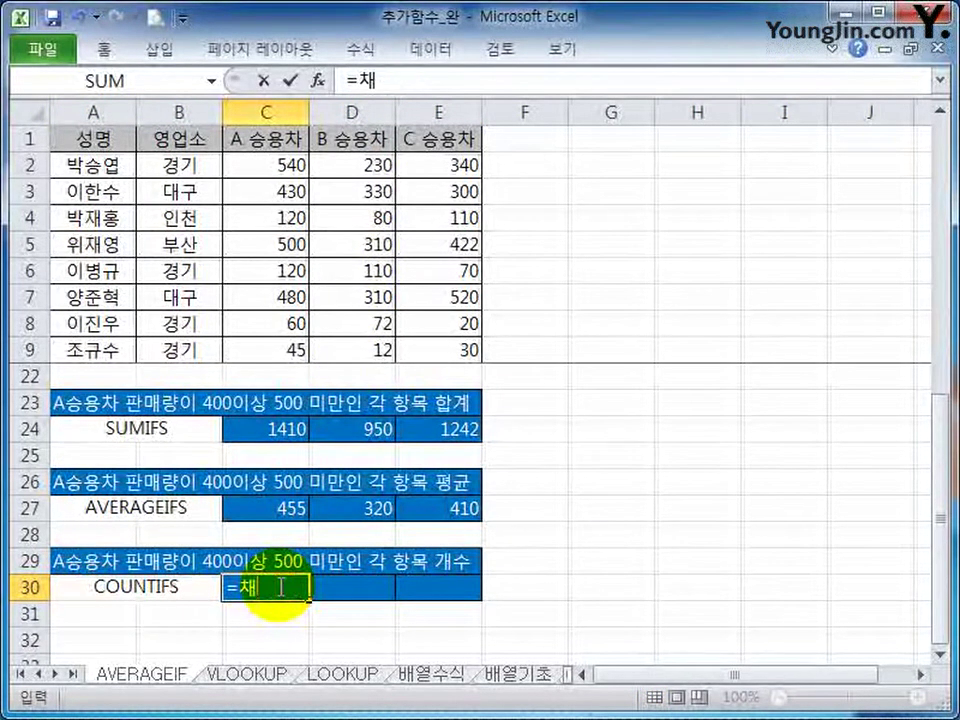
pyautogui.write('COUNT')
pyautogui.press('Down')
pyautogui.press('Down')
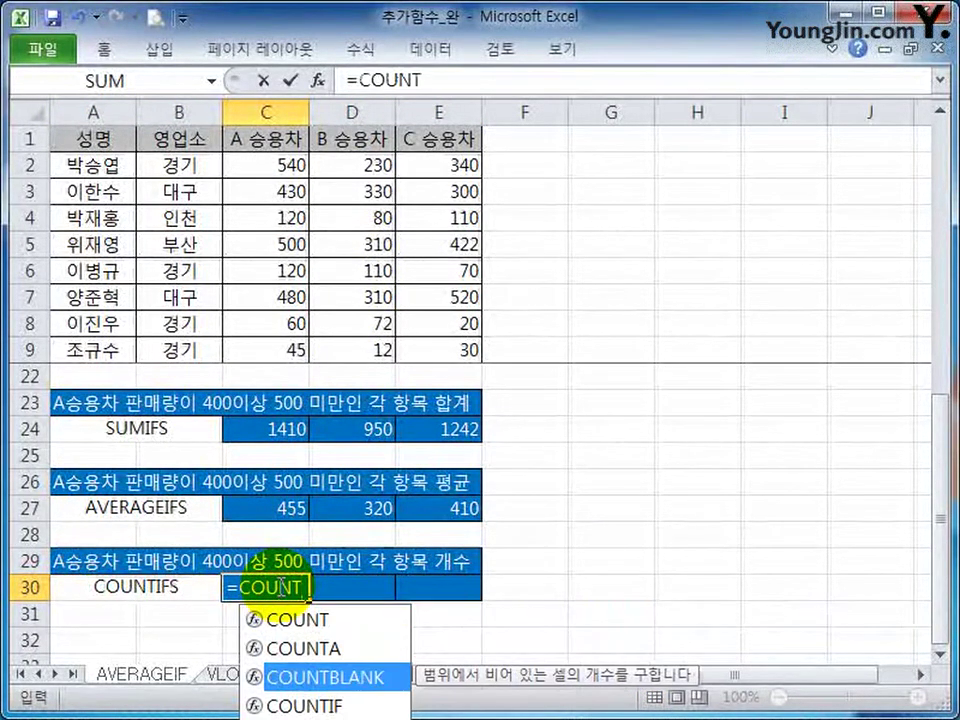
pyautogui.press('Down')
pyautogui.press('Down')
pyautogui.press('Tab')
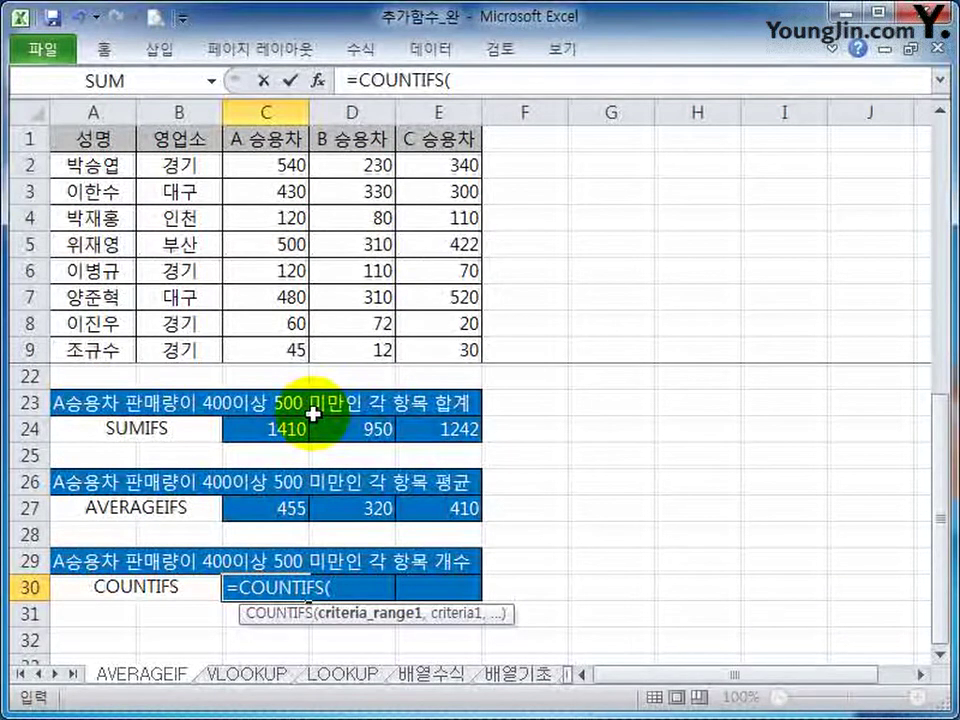
pyautogui.click(317, 80)
# Set the first COUNTIFS condition to the absolute range $C$2:$C$9 with the criterion >=400
pyautogui.click(678, 301)
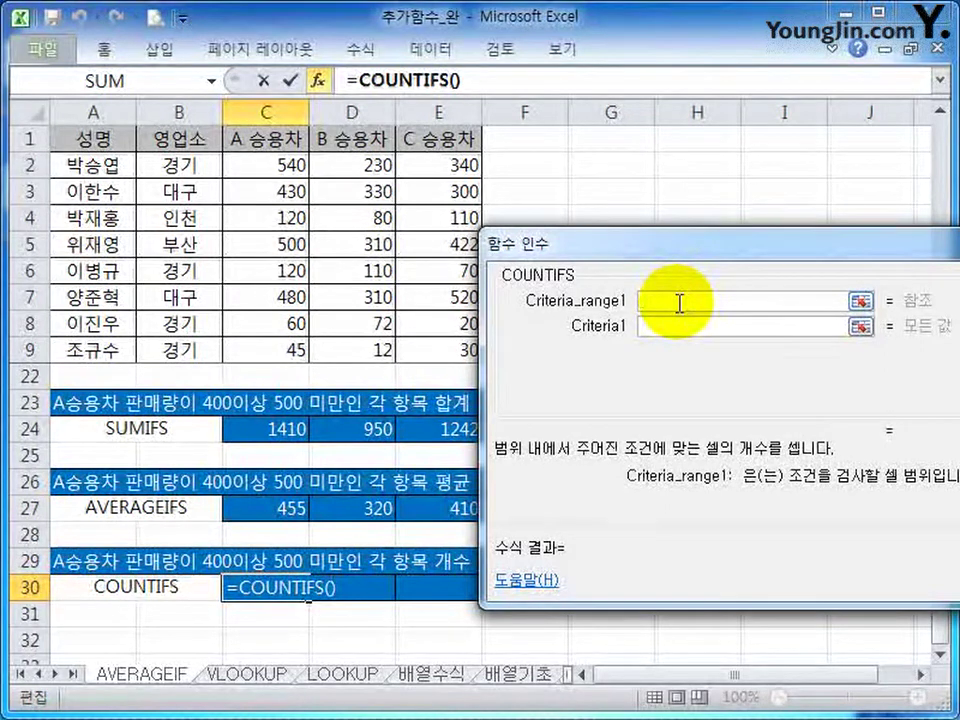
pyautogui.moveTo(283, 168); pyautogui.dragTo(297, 347)
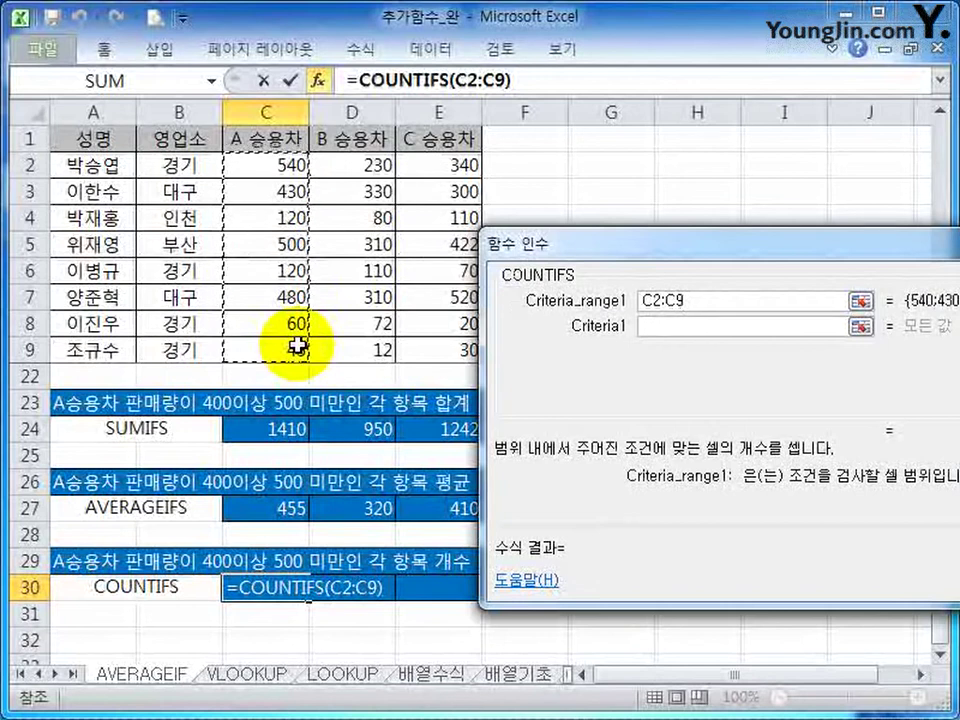
pyautogui.press('F4')
pyautogui.click(665, 326)
pyautogui.write('>=')
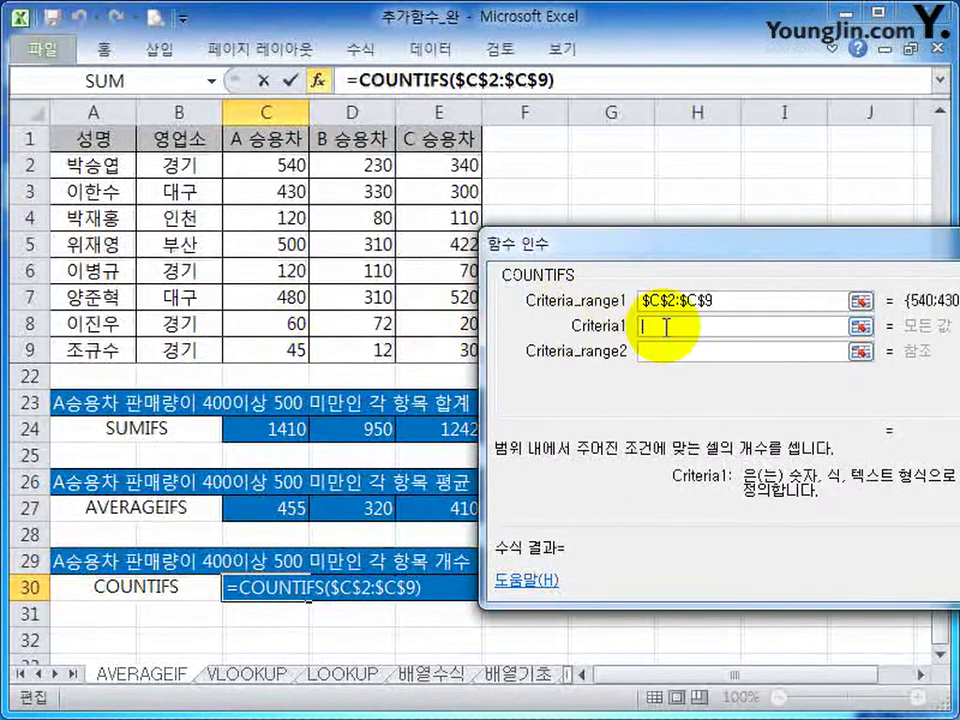
pyautogui.write('400')
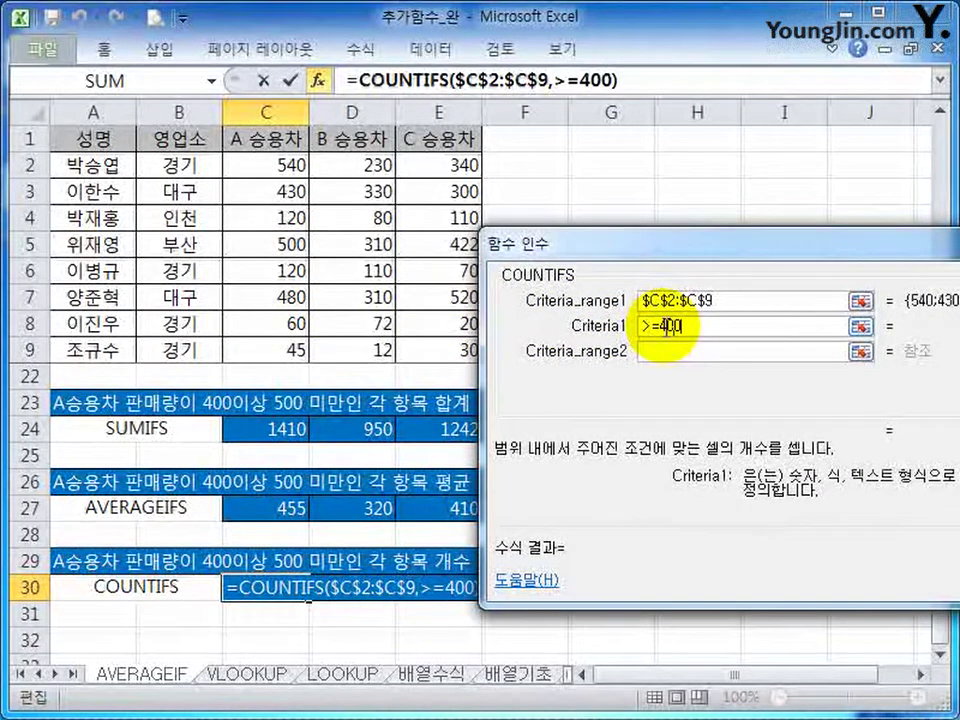
pyautogui.press('Tab')
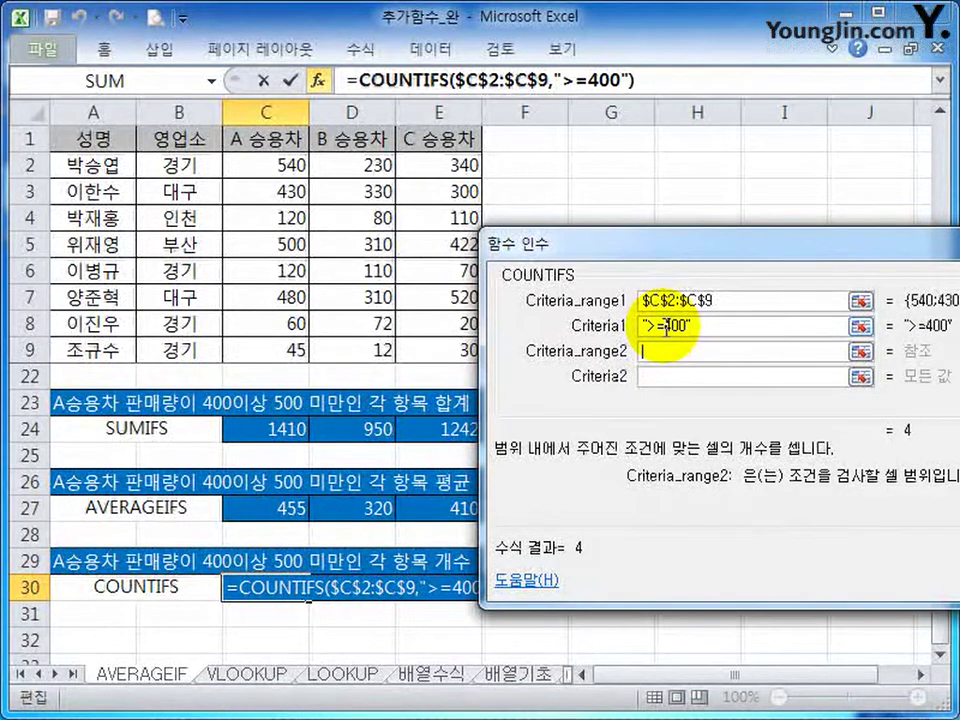
# Complete the COUNTIFS formula with a second condition of $C$2:$C$9 and <500, and fill it across to E30
pyautogui.moveTo(280, 164); pyautogui.dragTo(288, 345)
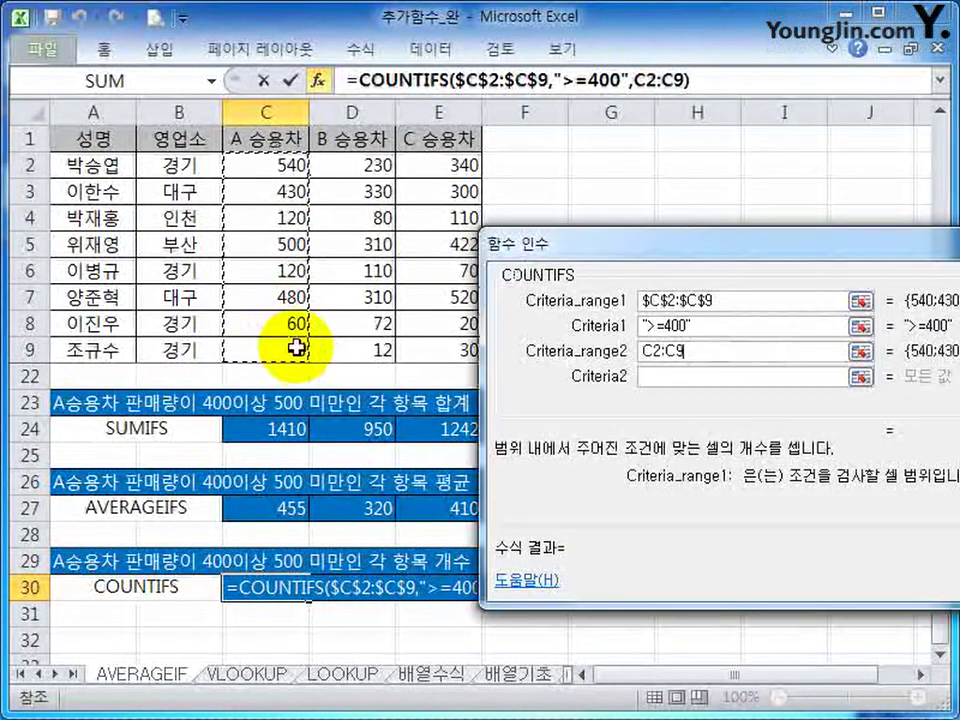
pyautogui.press('F4')
pyautogui.click(689, 386)
pyautogui.write('<500')
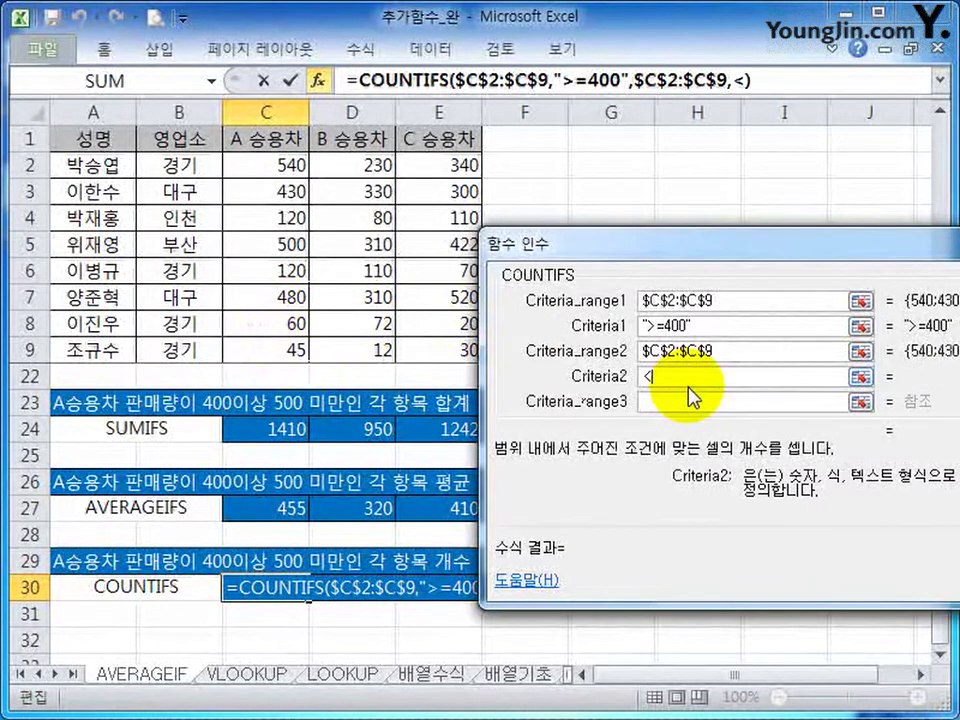
pyautogui.press('Tab')
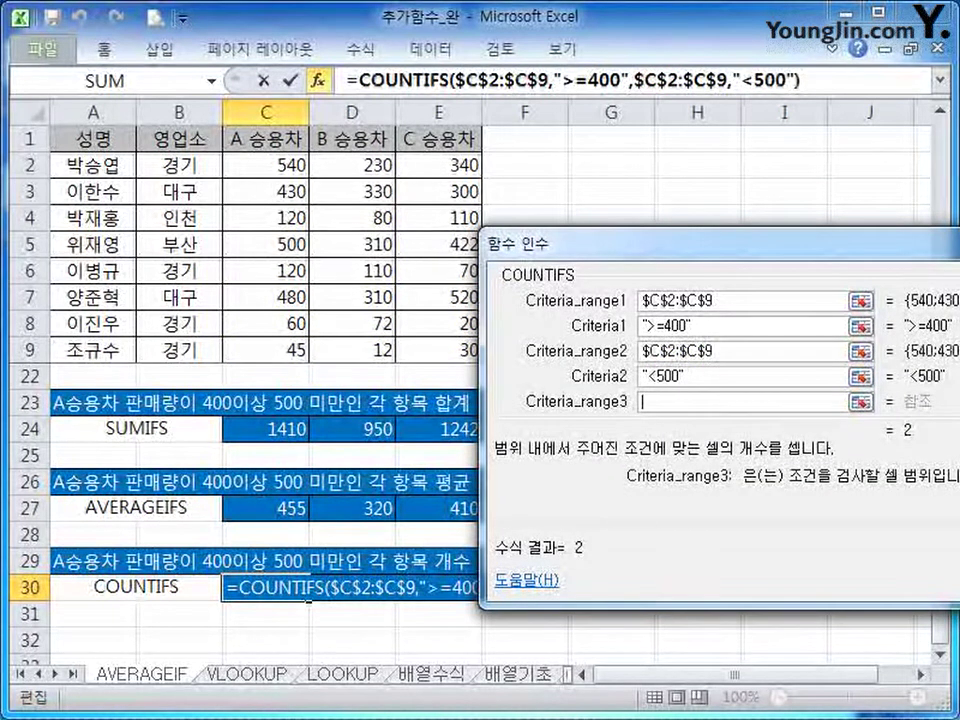
pyautogui.press('Return')
pyautogui.moveTo(310, 601); pyautogui.dragTo(505, 617)
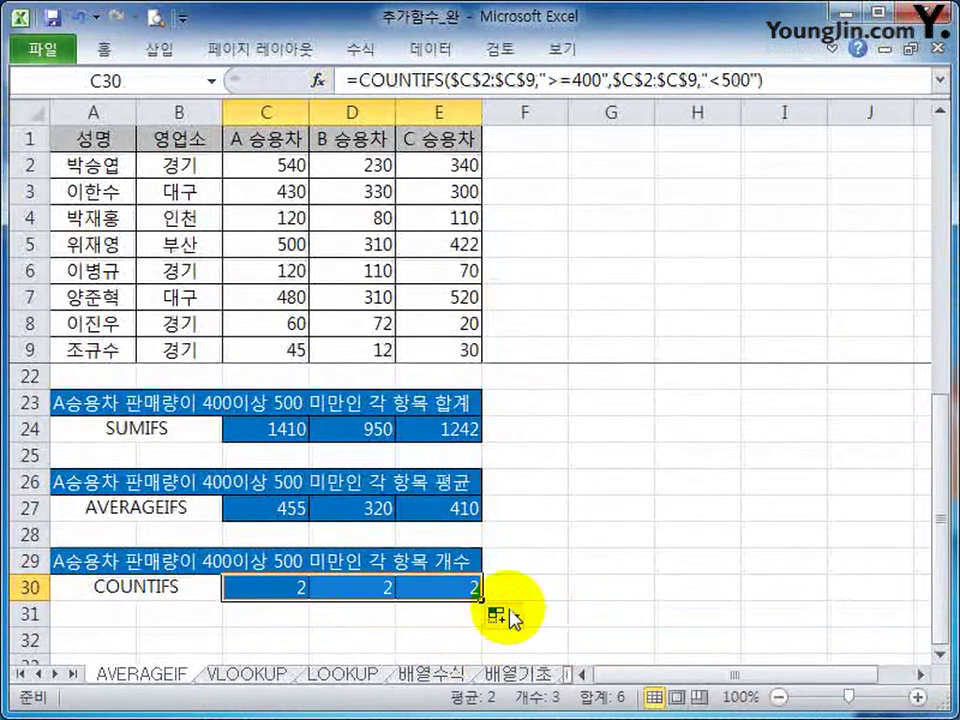
# Append &"명" to the end of the COUNTIFS formula in C30
pyautogui.click(285, 589)
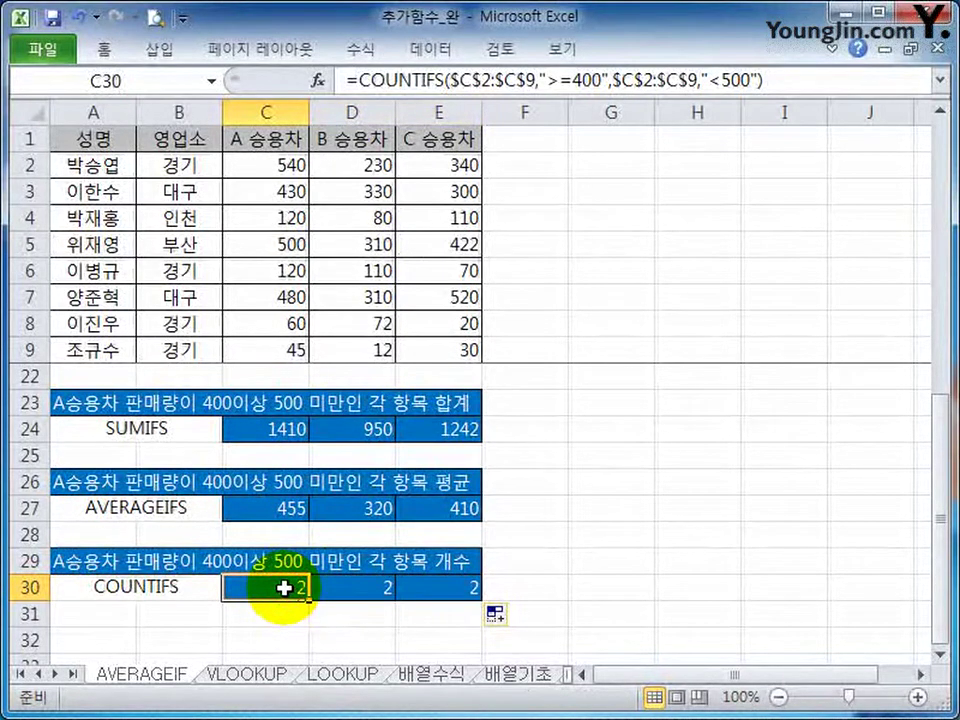
pyautogui.click(805, 85)
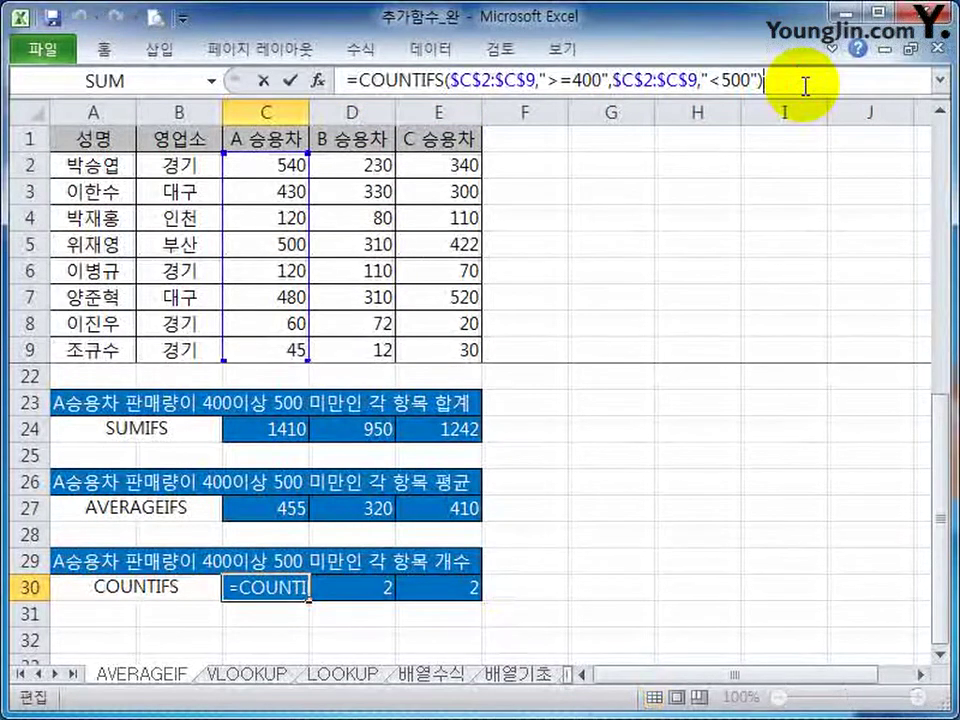
pyautogui.write('&"AU')
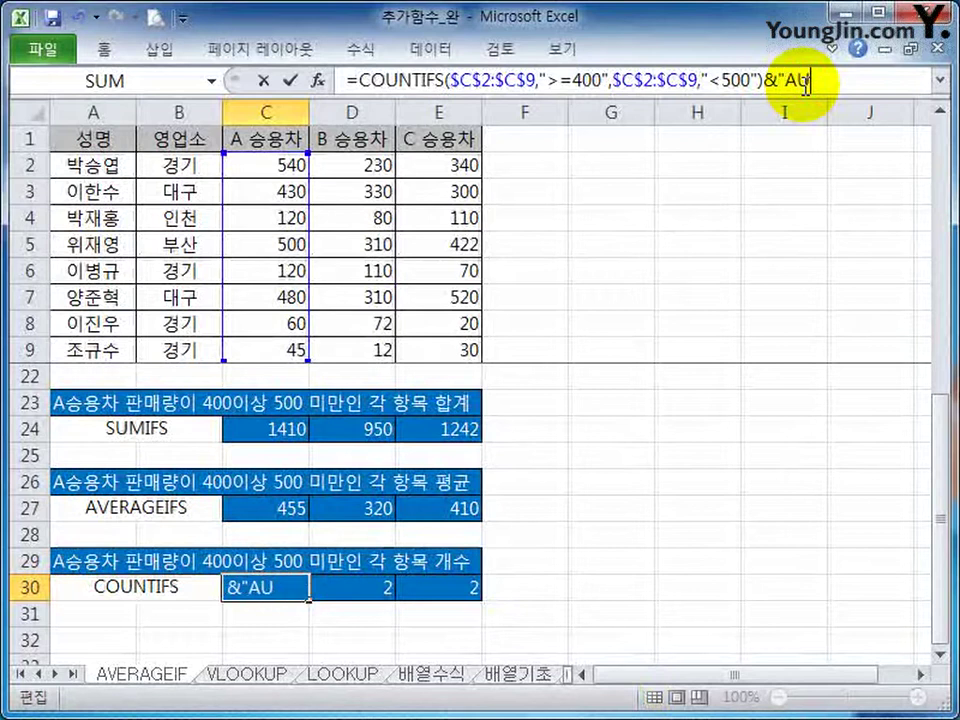
pyautogui.press('BackSpace')
pyautogui.press('BackSpace')
pyautogui.write('명"')
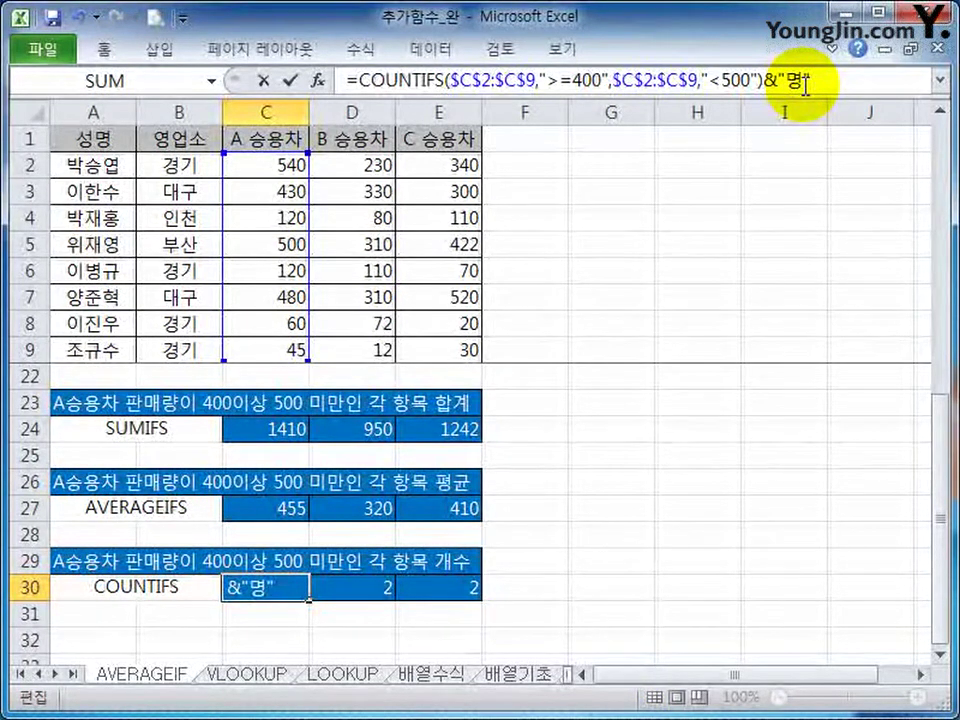
pyautogui.press('Return')
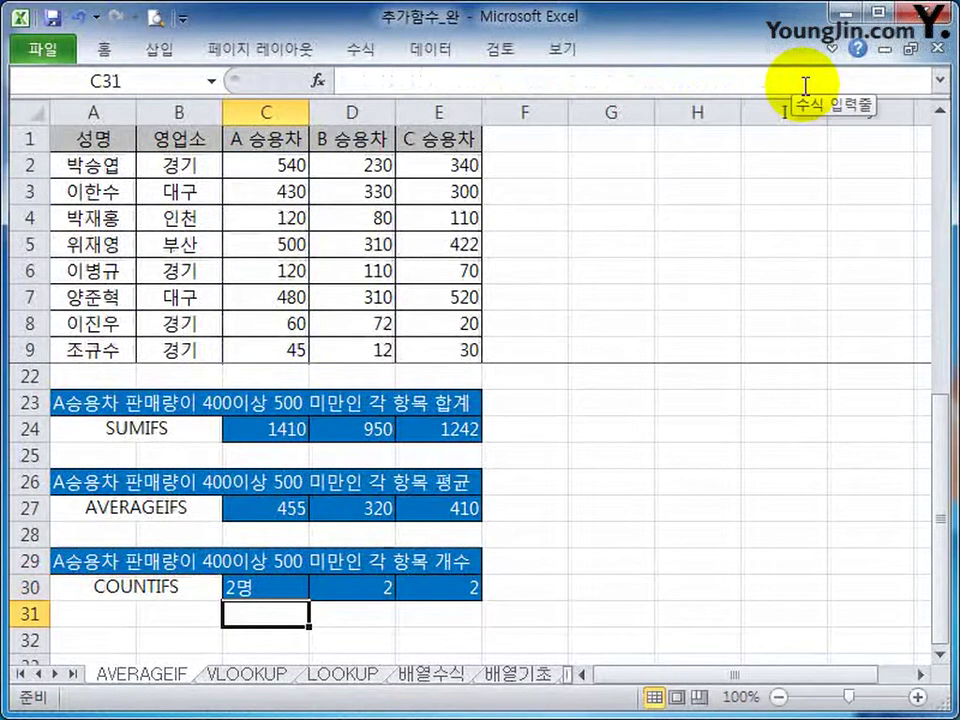
# Put an apostrophe in front of the C30 formula so the cell holds it as text
pyautogui.click(270, 584)
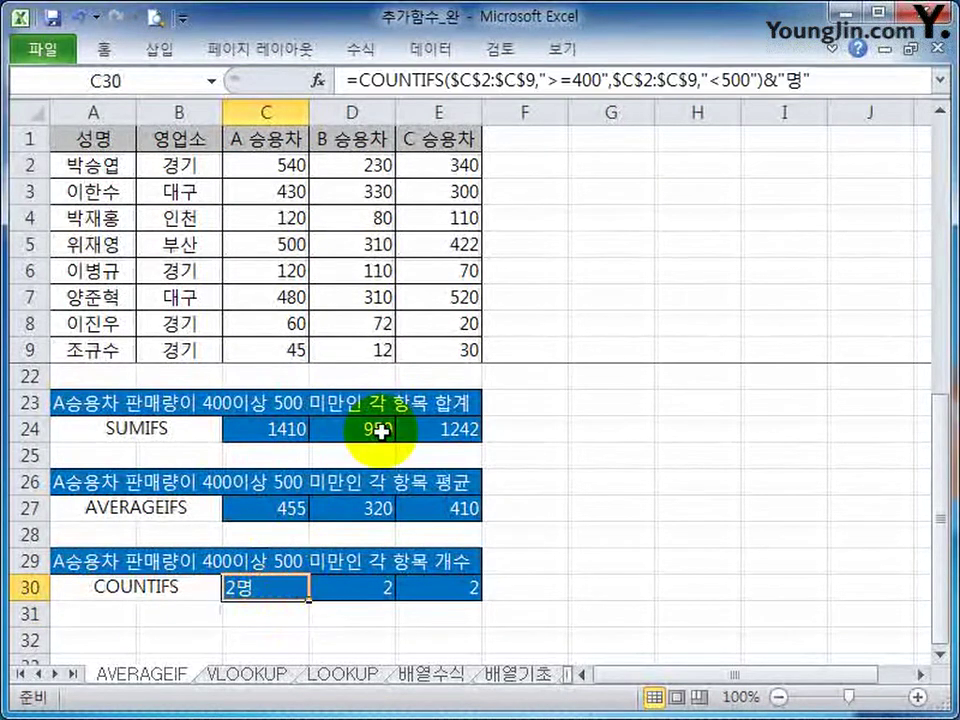
pyautogui.click(347, 76)
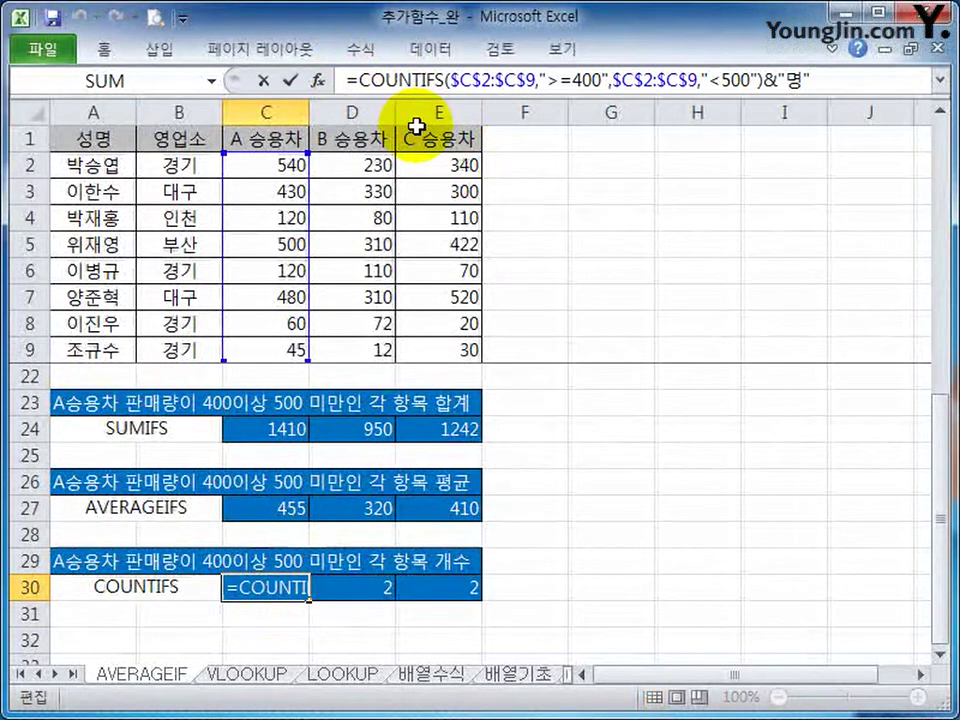
pyautogui.press('Escape')
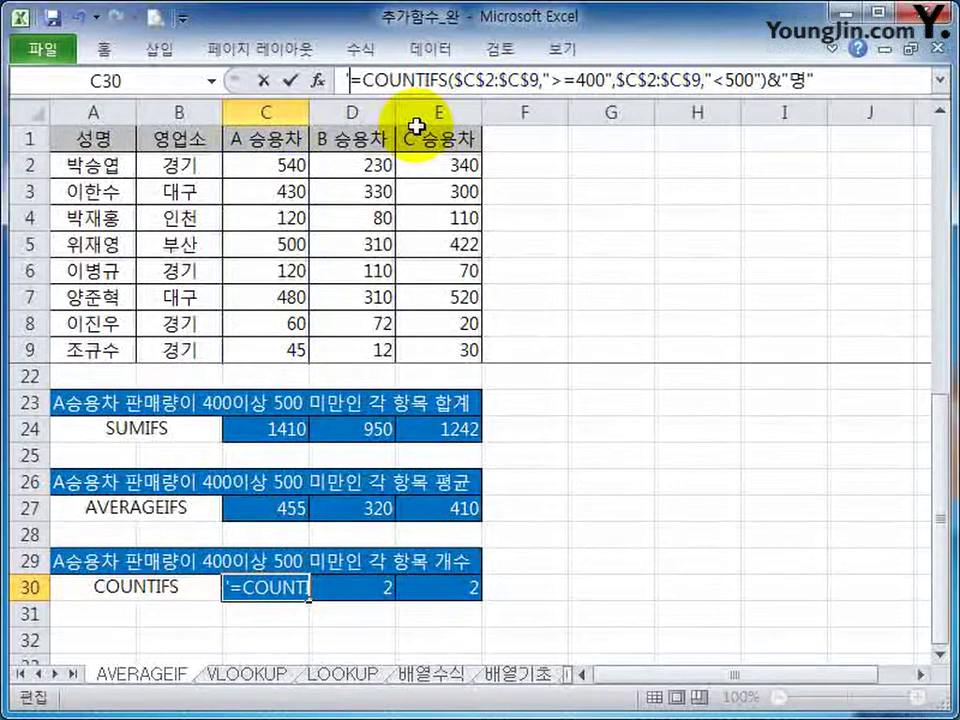
pyautogui.press('Return')
# Remove the leading apostrophe from C30 so it calculates as a formula again
pyautogui.click(264, 583)
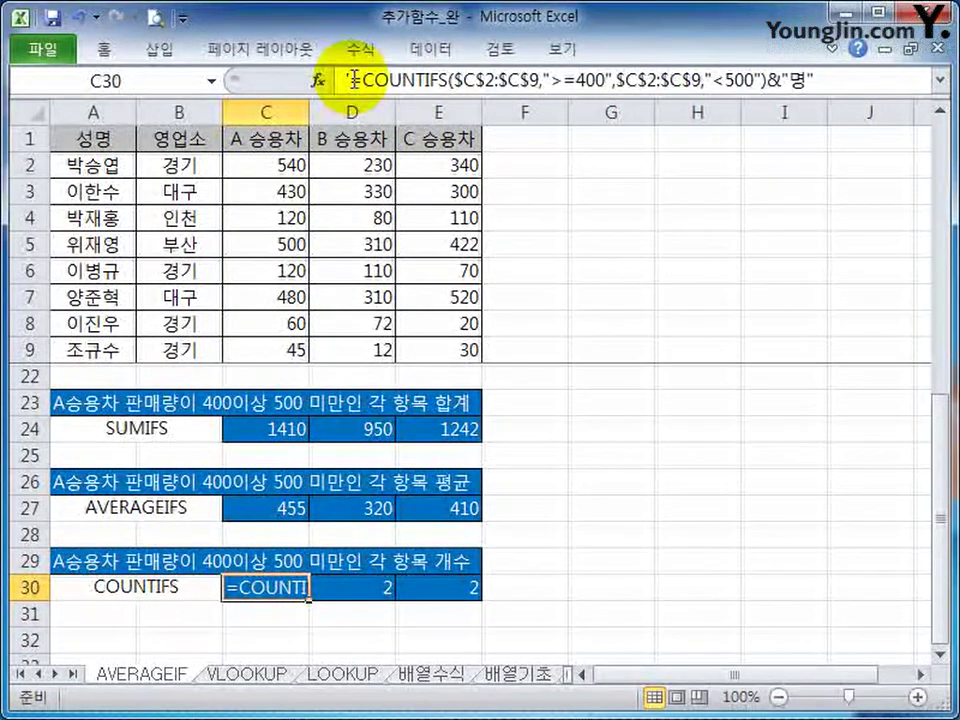
pyautogui.click(352, 78)
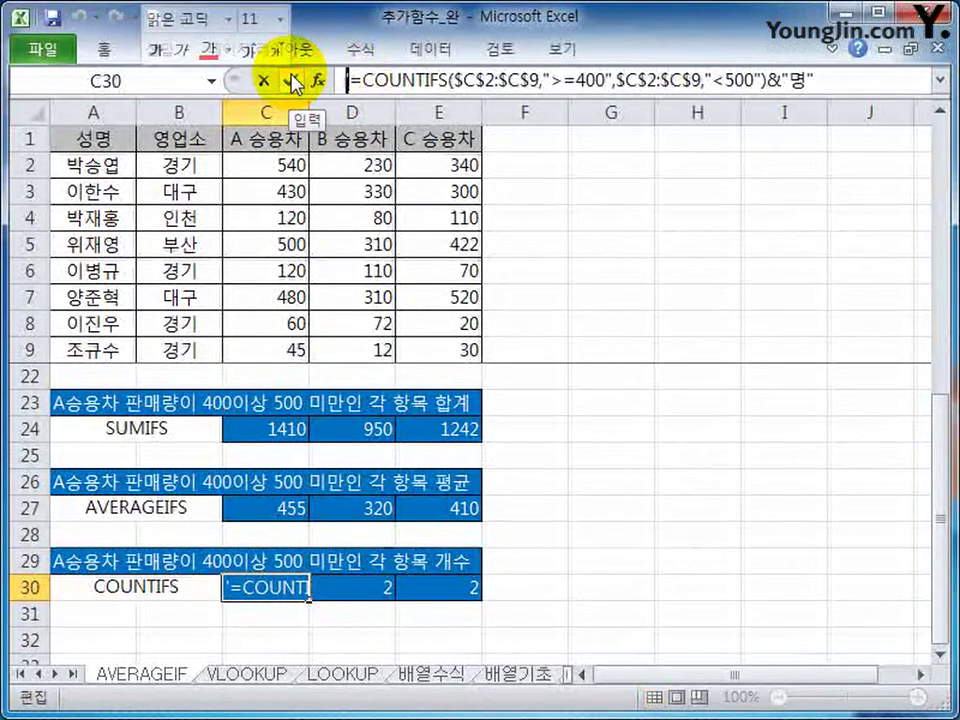
pyautogui.press('Return')
pyautogui.click(277, 588)
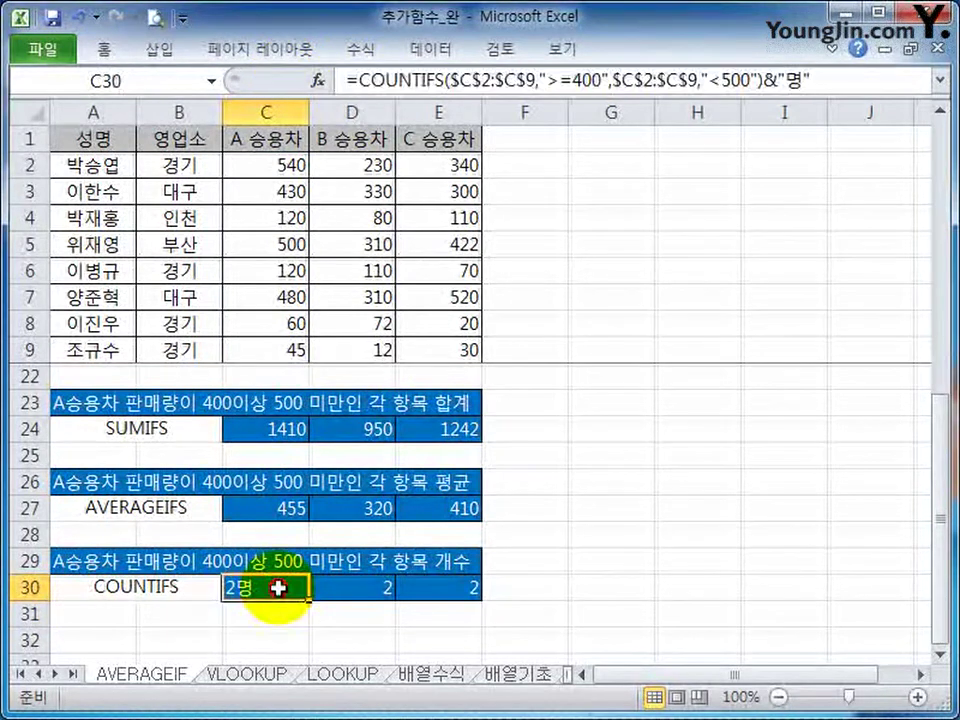
# Review the C30 formula and its appended &"명" part without changing it
pyautogui.click(361, 80)
pyautogui.moveTo(361, 80); pyautogui.dragTo(812, 80)
pyautogui.click(836, 80)
pyautogui.doubleClick(789, 82)
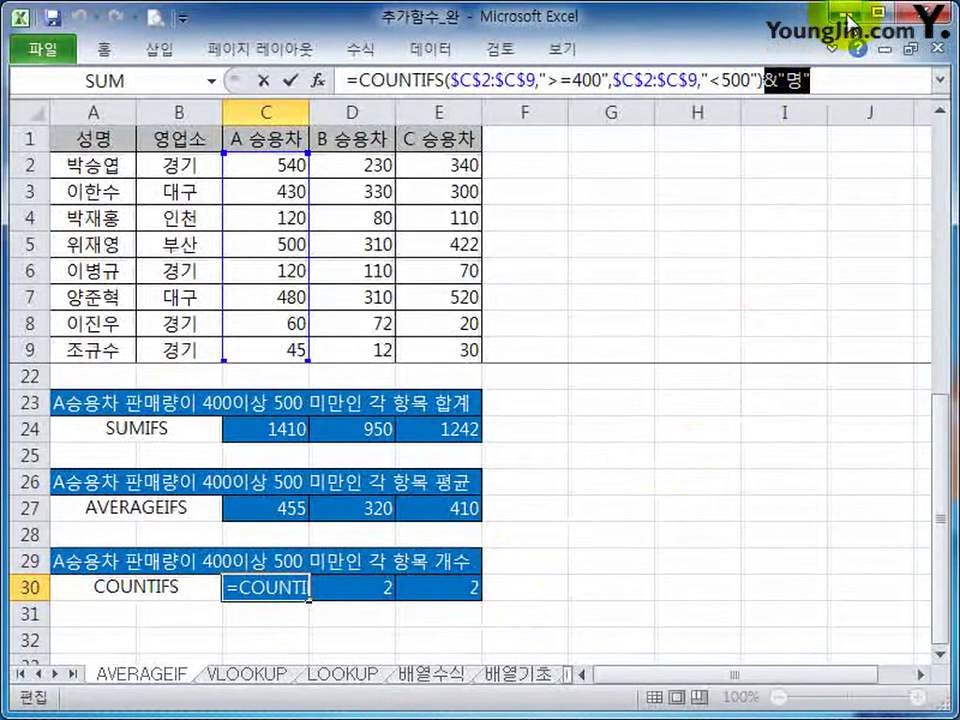
pyautogui.press('Return')
# Fill the C30 formula with the 명 suffix across to E30, and undo that fill
pyautogui.click(279, 604)
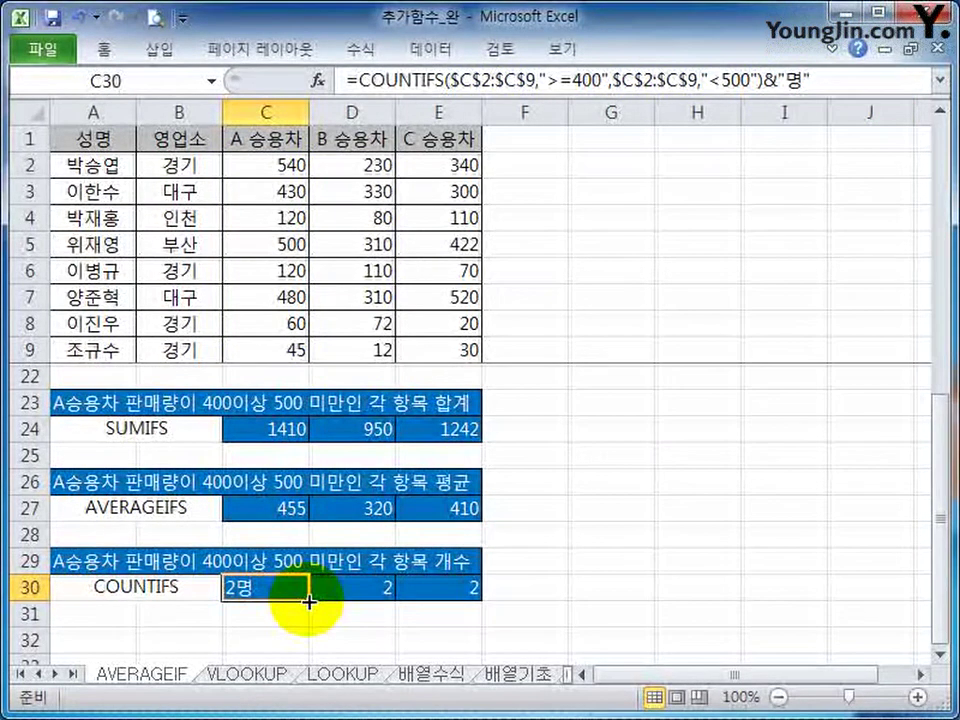
pyautogui.moveTo(316, 601); pyautogui.dragTo(444, 606)
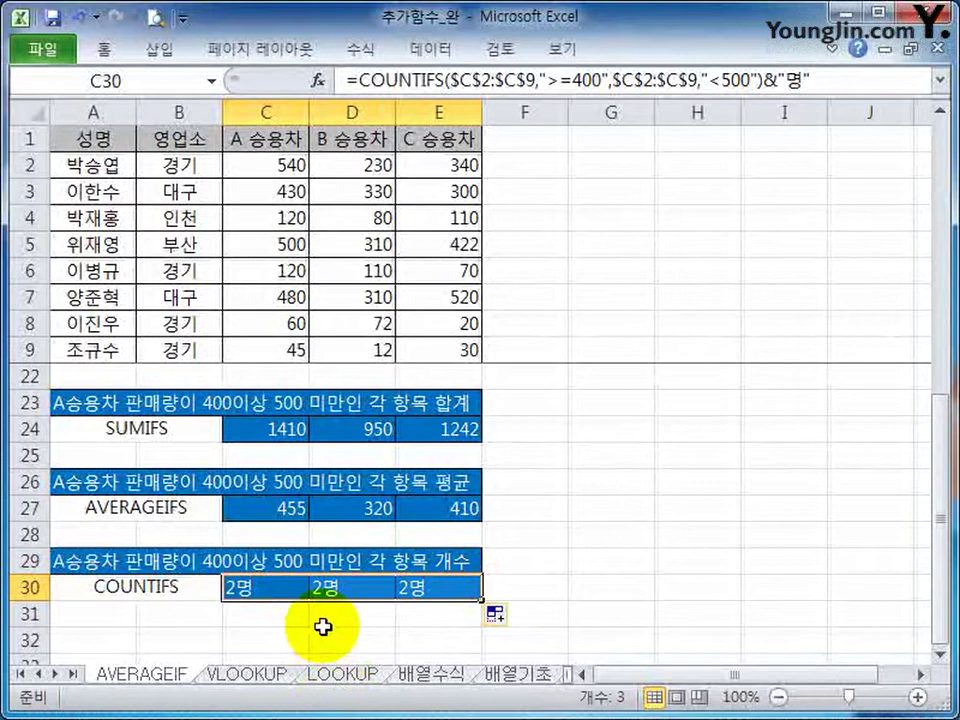
pyautogui.click(535, 553)
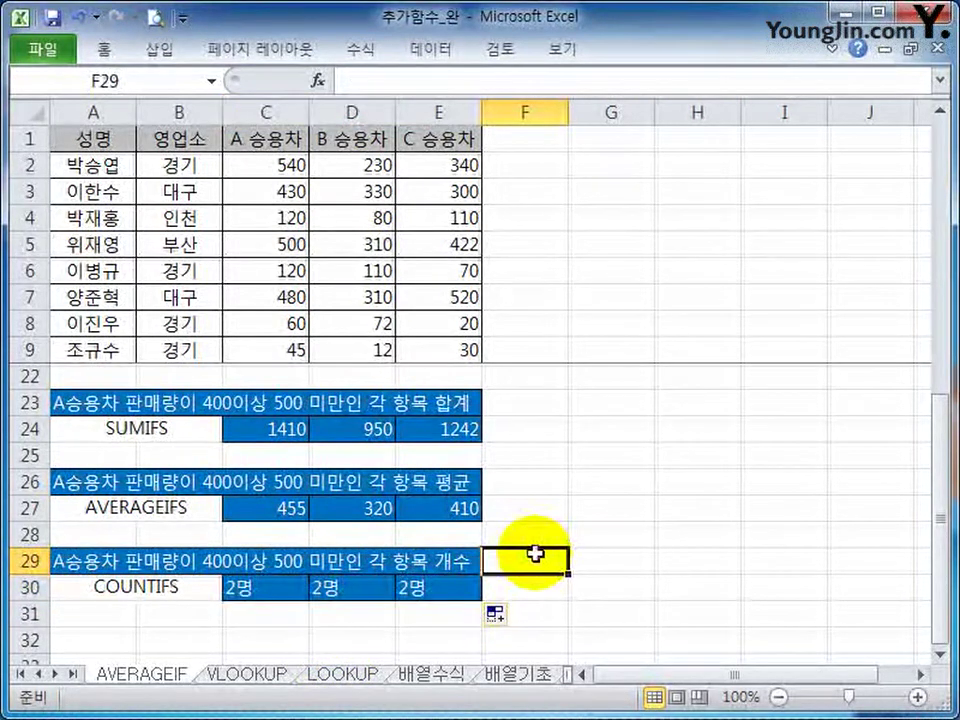
pyautogui.hotkey('ctrl', 'z')
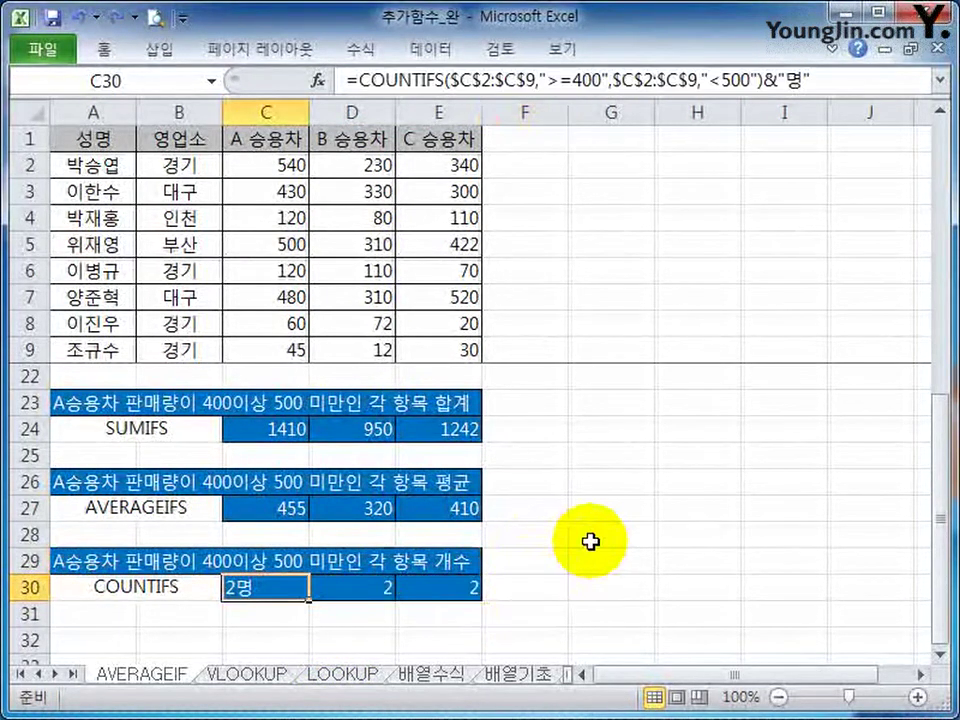
# Delete the COUNTIFS formulas in D30:E30 and move the C30 formula to E30
pyautogui.click(358, 585)
pyautogui.moveTo(258, 166); pyautogui.dragTo(265, 350)
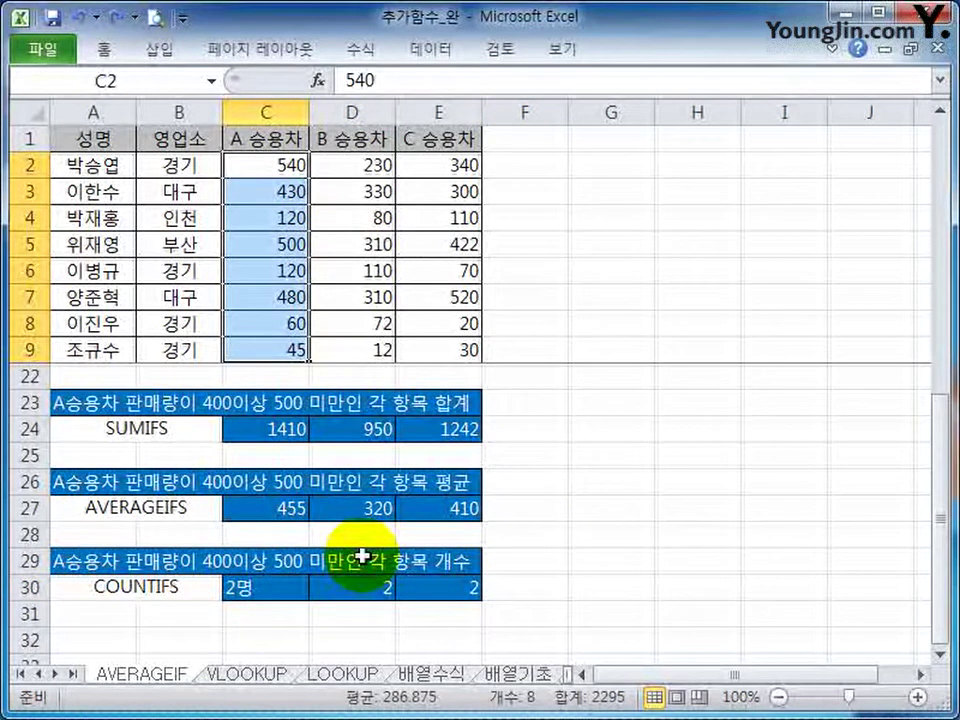
pyautogui.moveTo(360, 581); pyautogui.dragTo(455, 587)
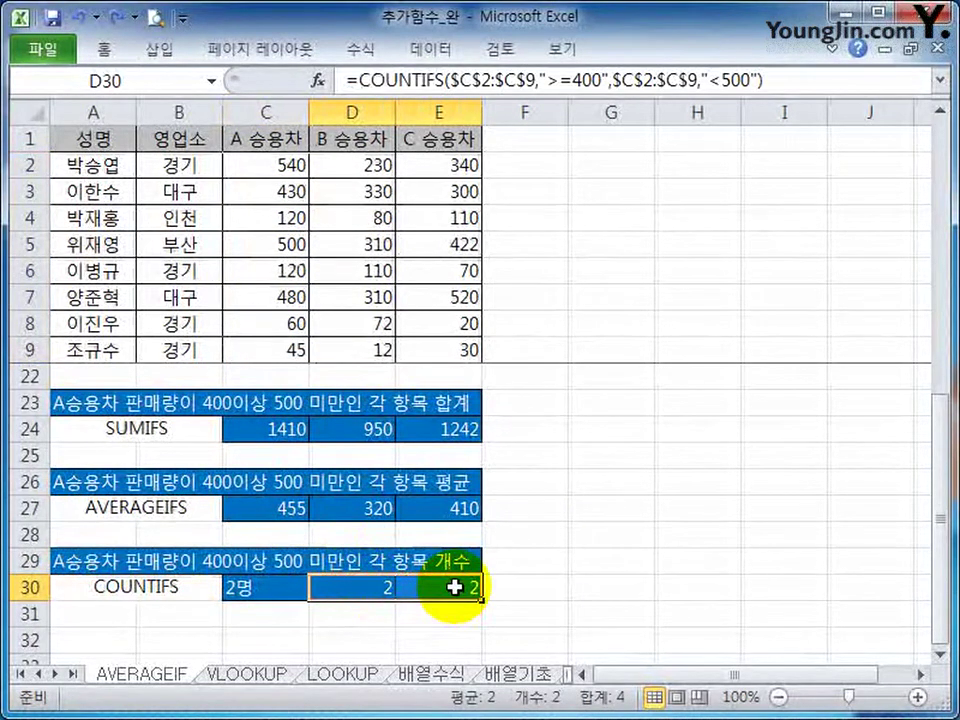
pyautogui.press('Delete')
pyautogui.click(270, 594)
pyautogui.moveTo(283, 601); pyautogui.dragTo(427, 594)
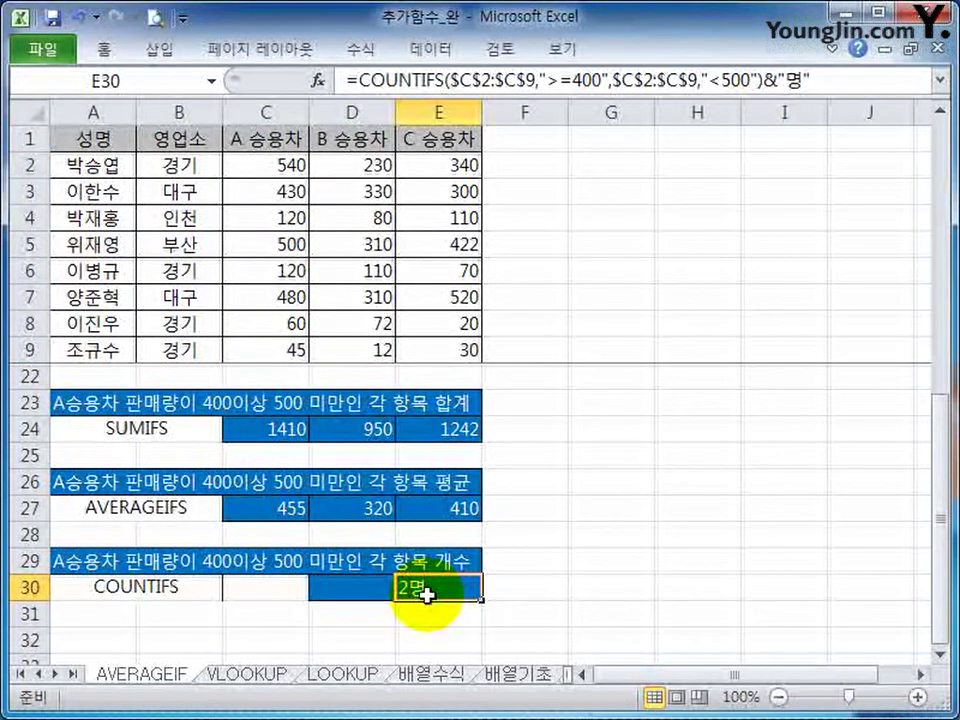
# Clear all contents and formatting from A30:D30, including the COUNTIFS label
pyautogui.moveTo(347, 577); pyautogui.dragTo(122, 588)
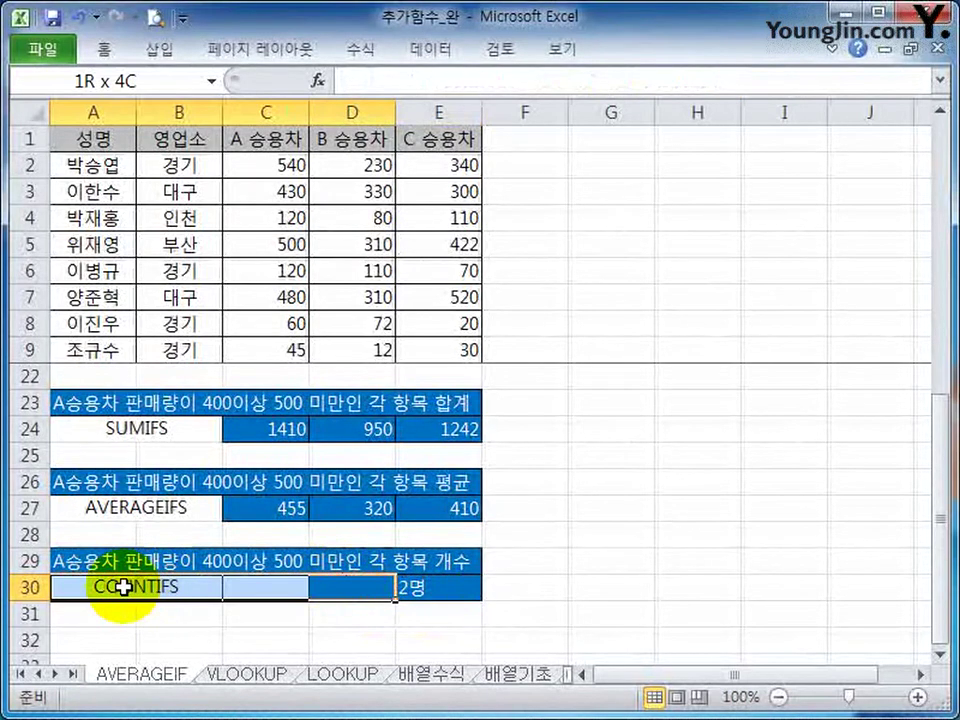
pyautogui.click(103, 49)
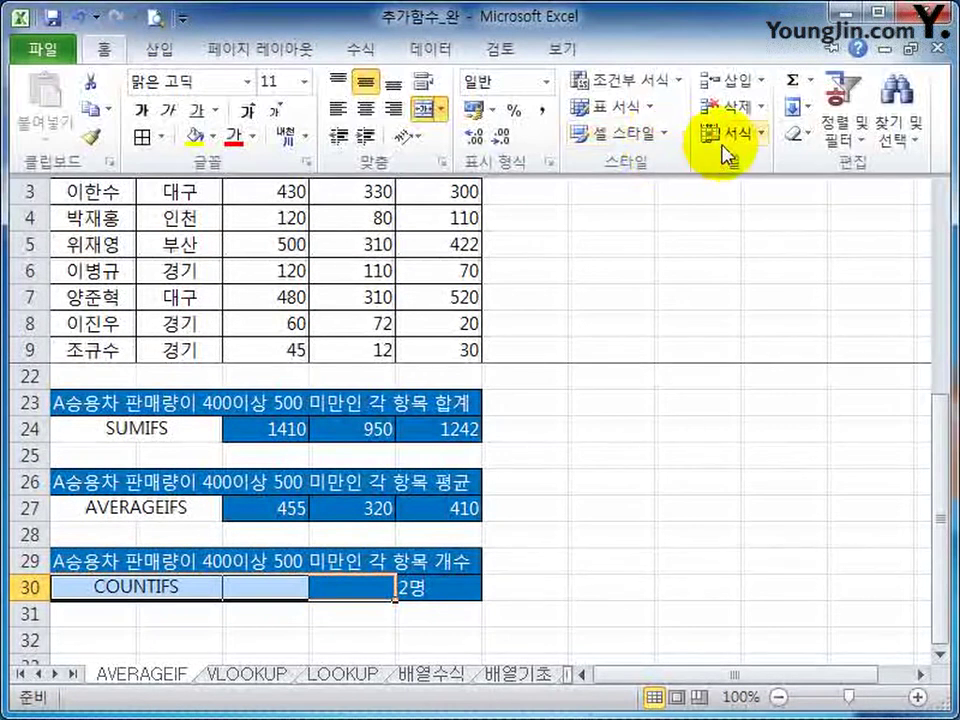
pyautogui.click(797, 140)
pyautogui.click(653, 159)
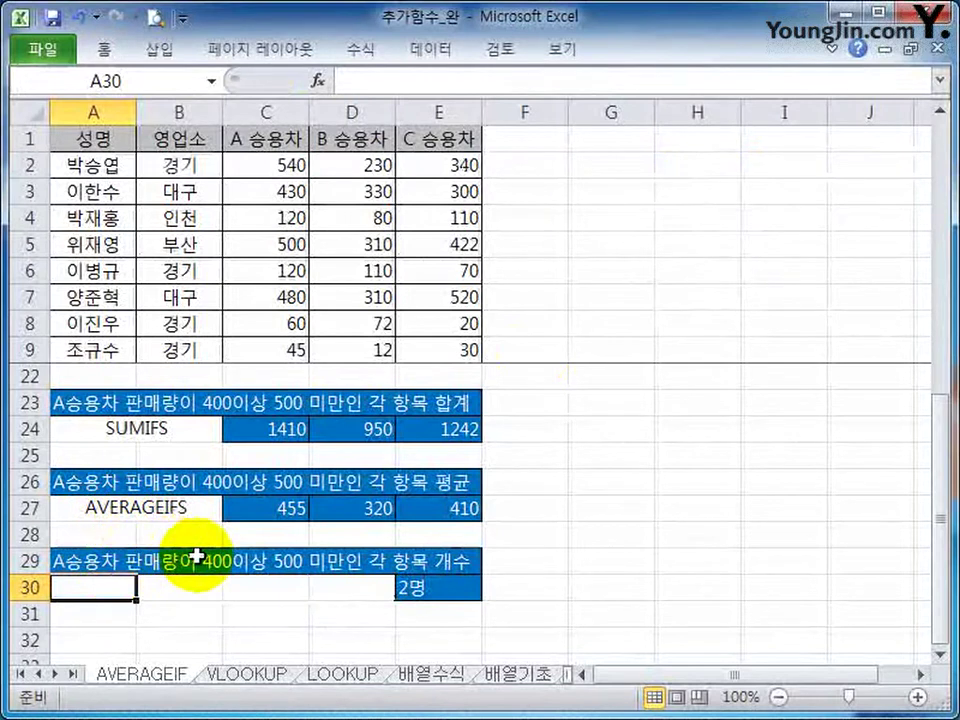
# Enter the label COUNTIFS in A30 and select A30:B30
pyautogui.write('=COUNTIFS')
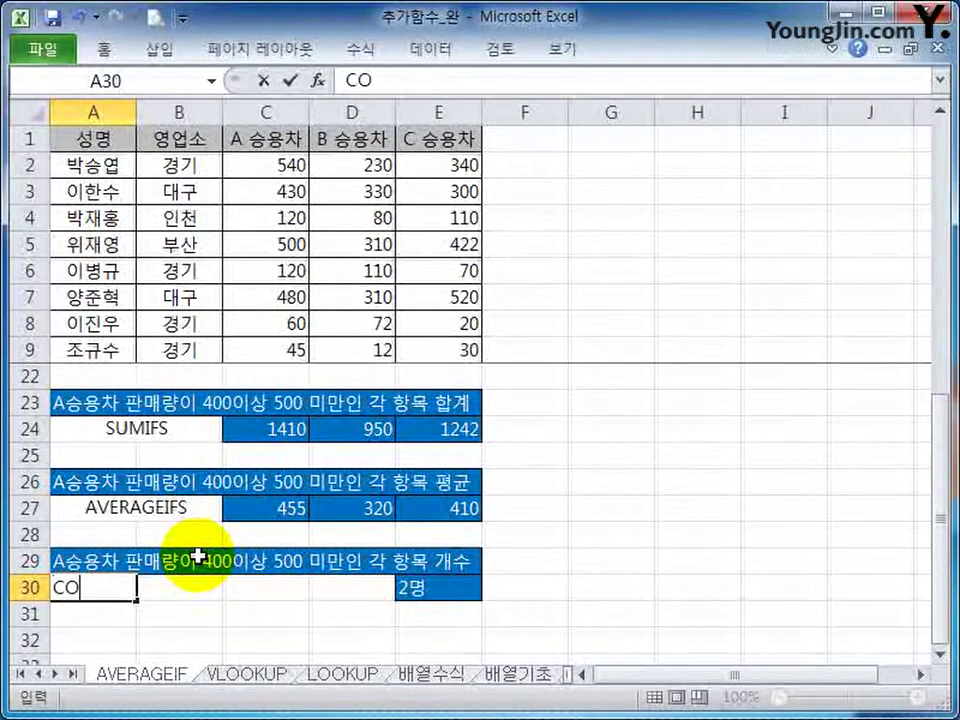
pyautogui.press('Return')
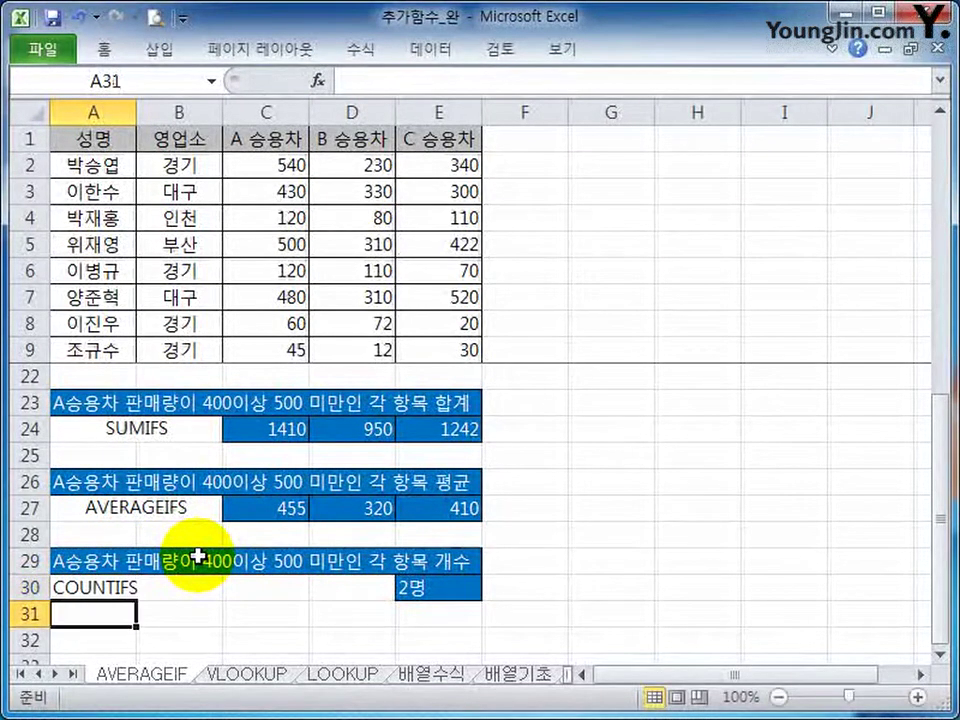
pyautogui.moveTo(180, 588); pyautogui.dragTo(95, 588)
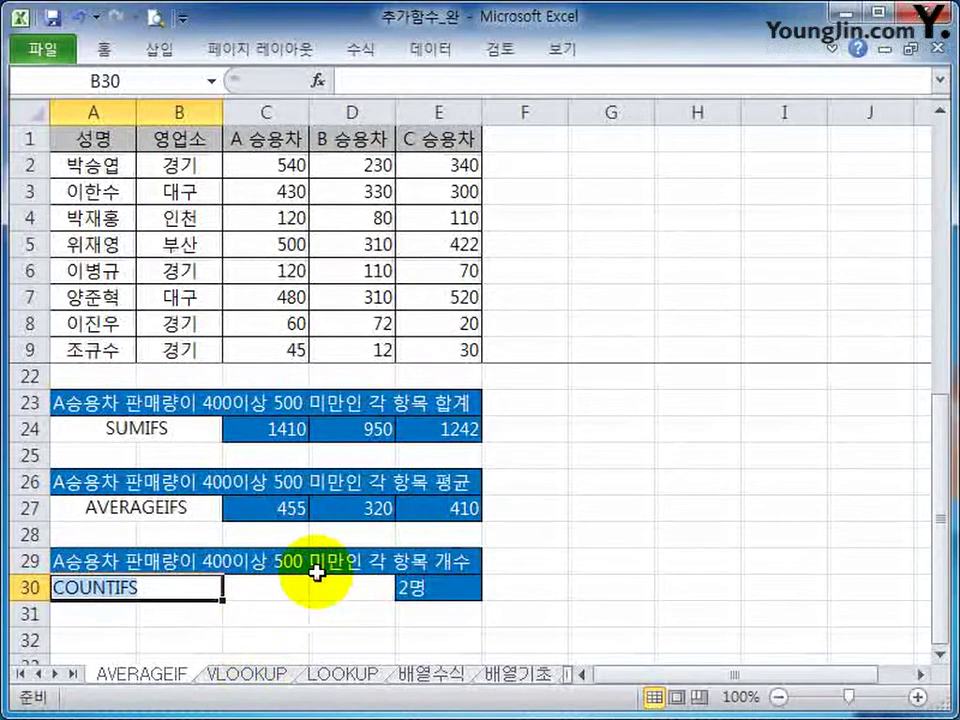
# Unfreeze the panes on the AVERAGEIF sheet and check that all rows scroll freely
pyautogui.scroll(4, 317, 565)
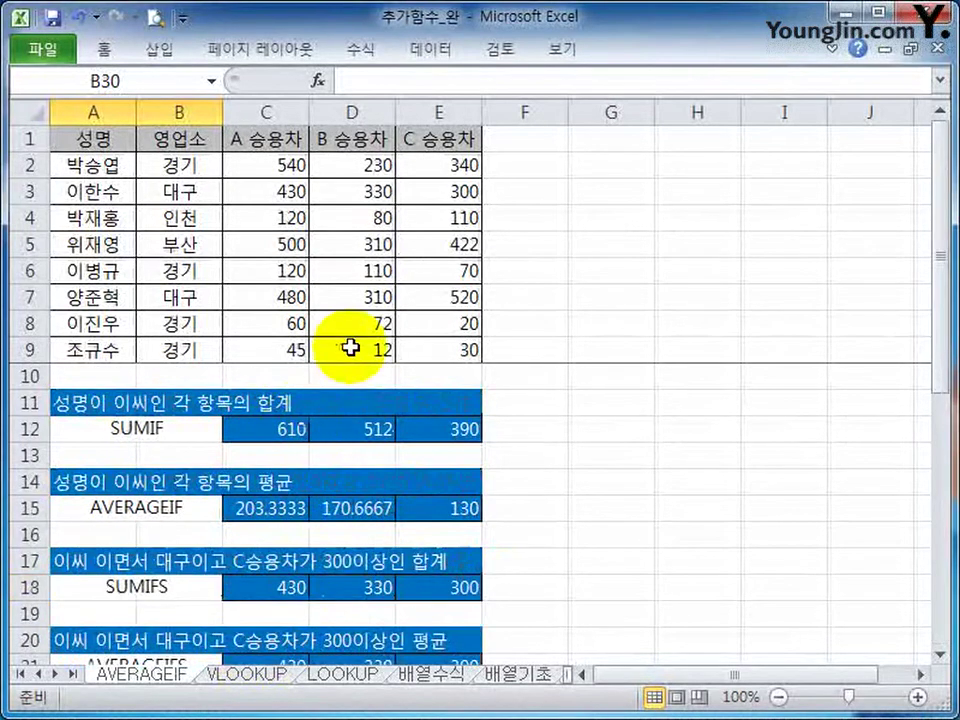
pyautogui.click(525, 376)
pyautogui.click(563, 50)
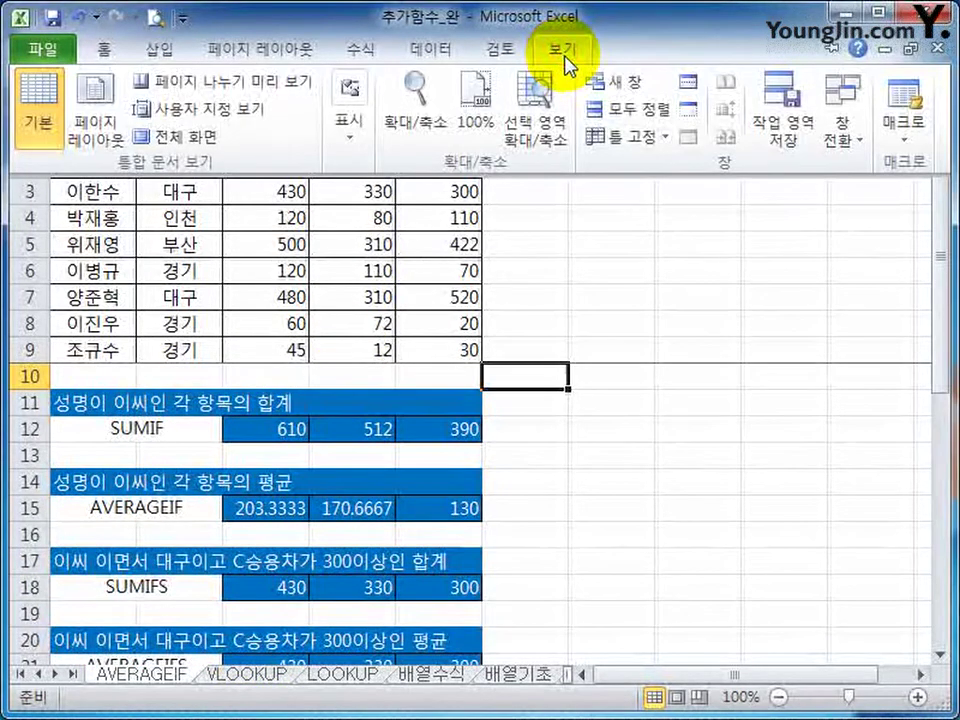
pyautogui.click(624, 137)
pyautogui.click(512, 188)
pyautogui.scroll(-8, 557, 381)
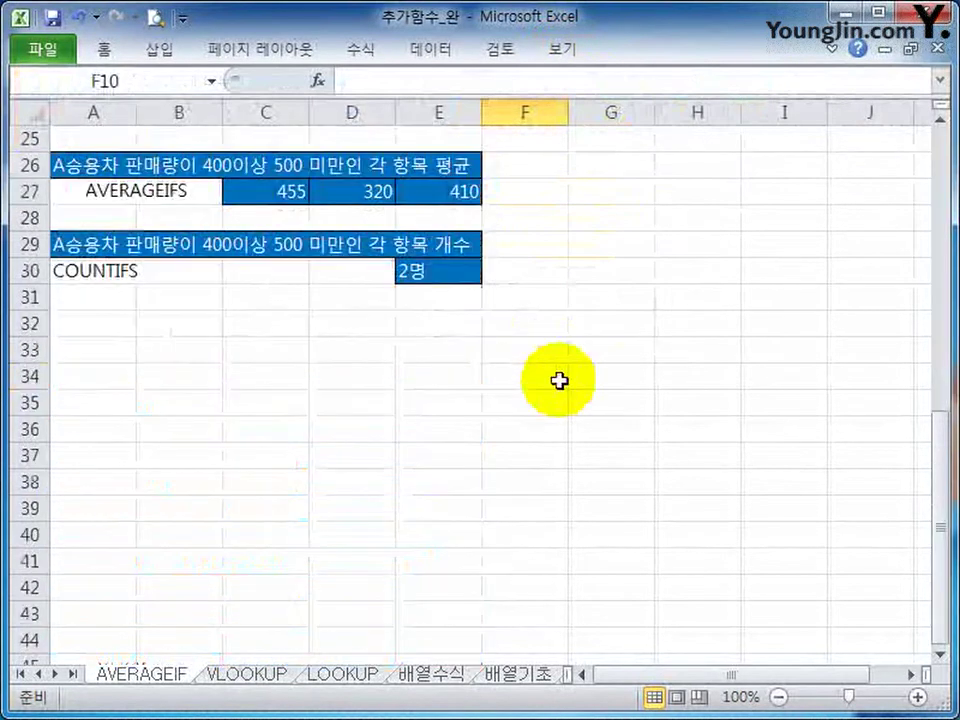
pyautogui.scroll(8, 543, 384)
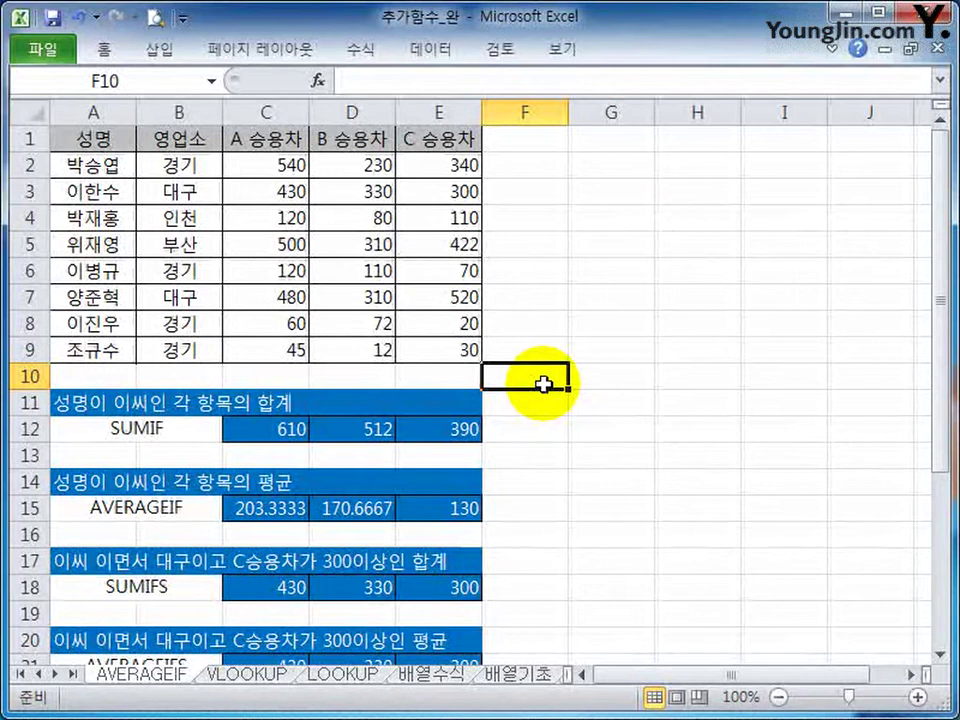
pyautogui.scroll(-5, 543, 383)
pyautogui.scroll(-3, 516, 356)
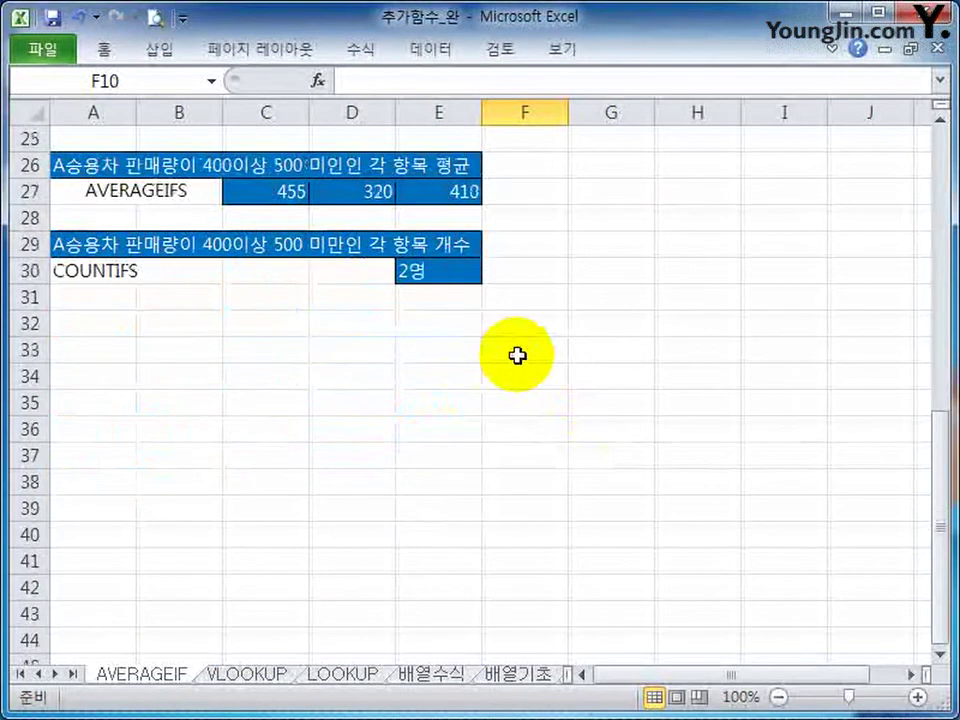
# Switch to the VLOOKUP sheet and enter the text VLOOKUP in G4
pyautogui.click(250, 673)
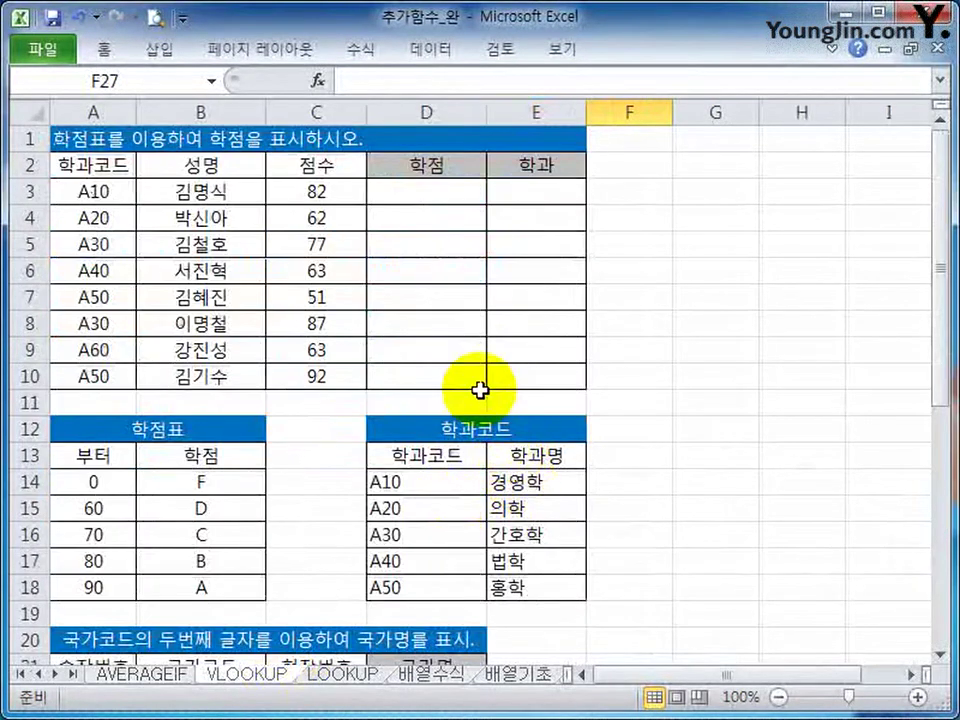
pyautogui.click(432, 337)
pyautogui.click(748, 224)
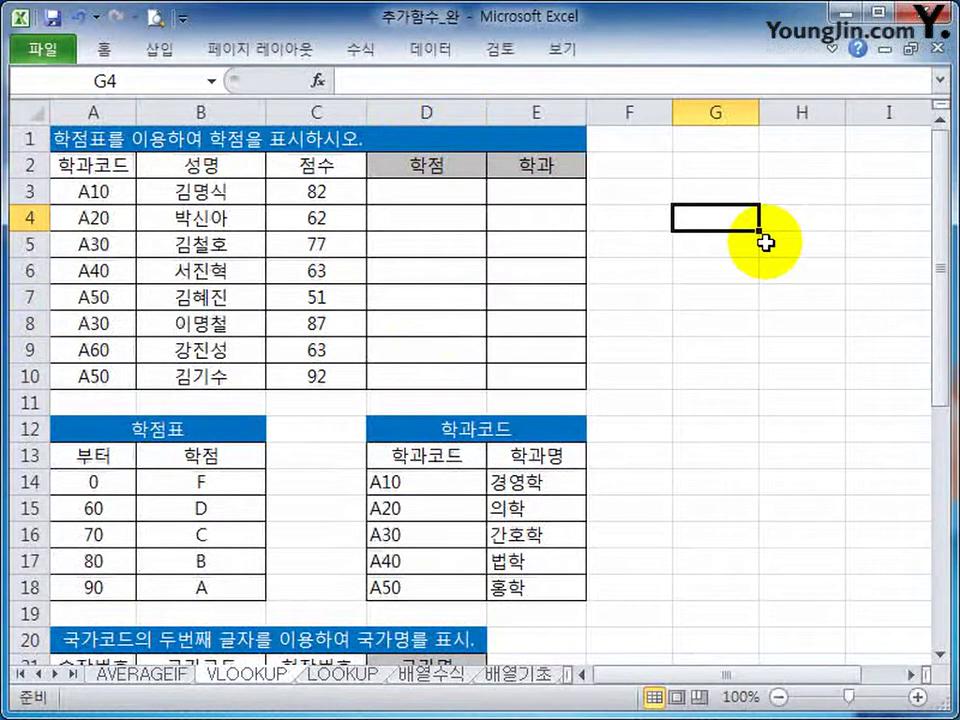
pyautogui.write('VLOOK')
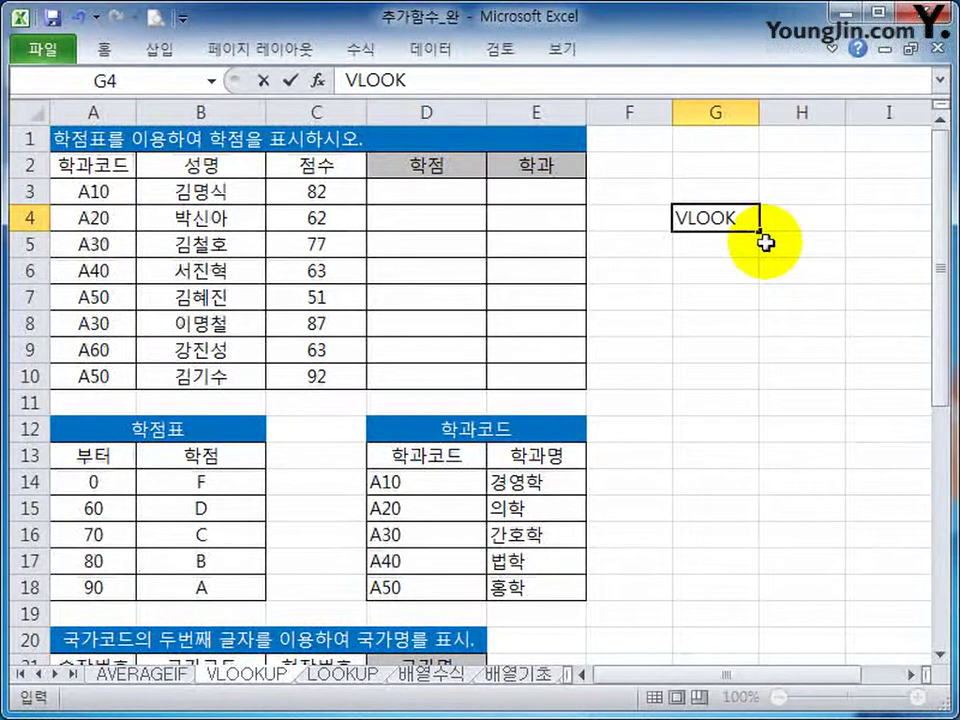
pyautogui.press('BackSpace')
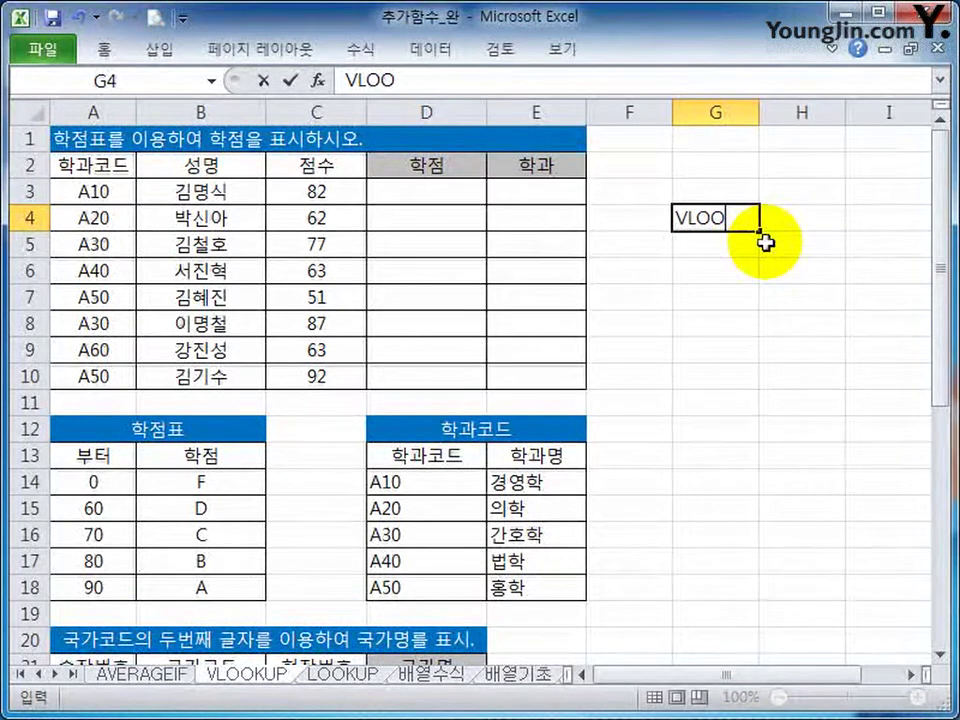
pyautogui.write('KUP')
pyautogui.press('Return')
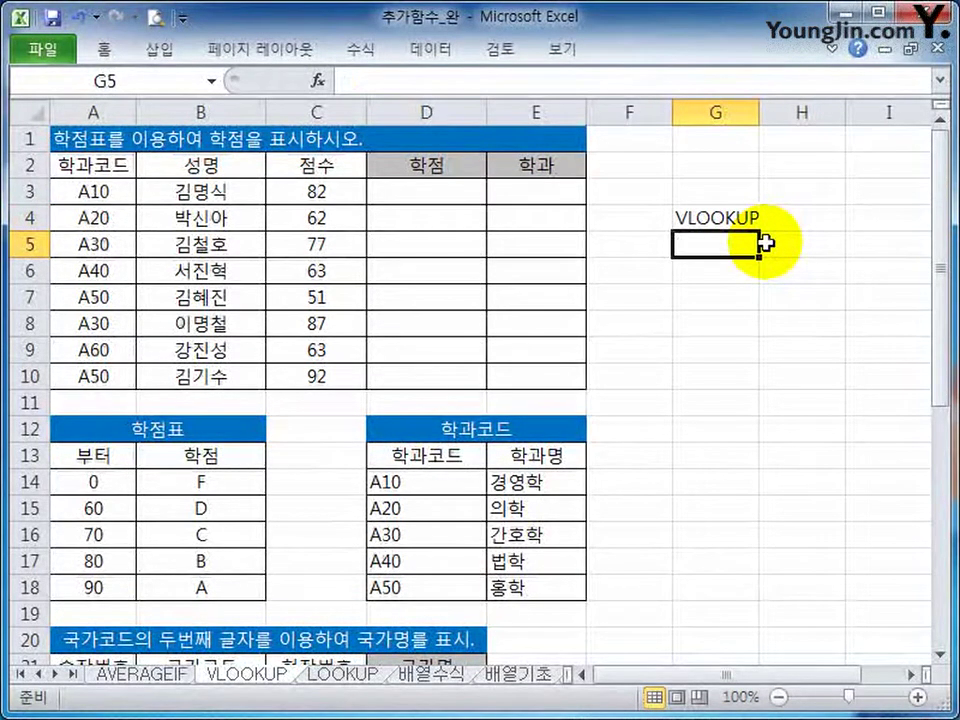
# List HLOOKUP in G5 and LOOKUP in G6, below the VLOOKUP entry, and return to G4
pyautogui.write('HLO')
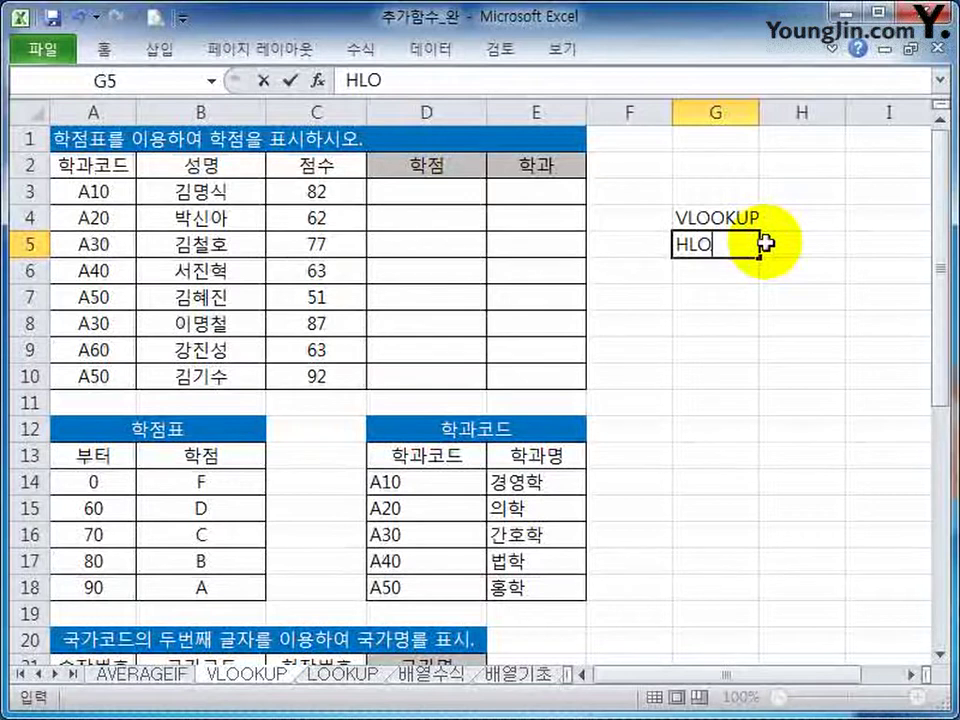
pyautogui.write('OKUP')
pyautogui.press('Return')
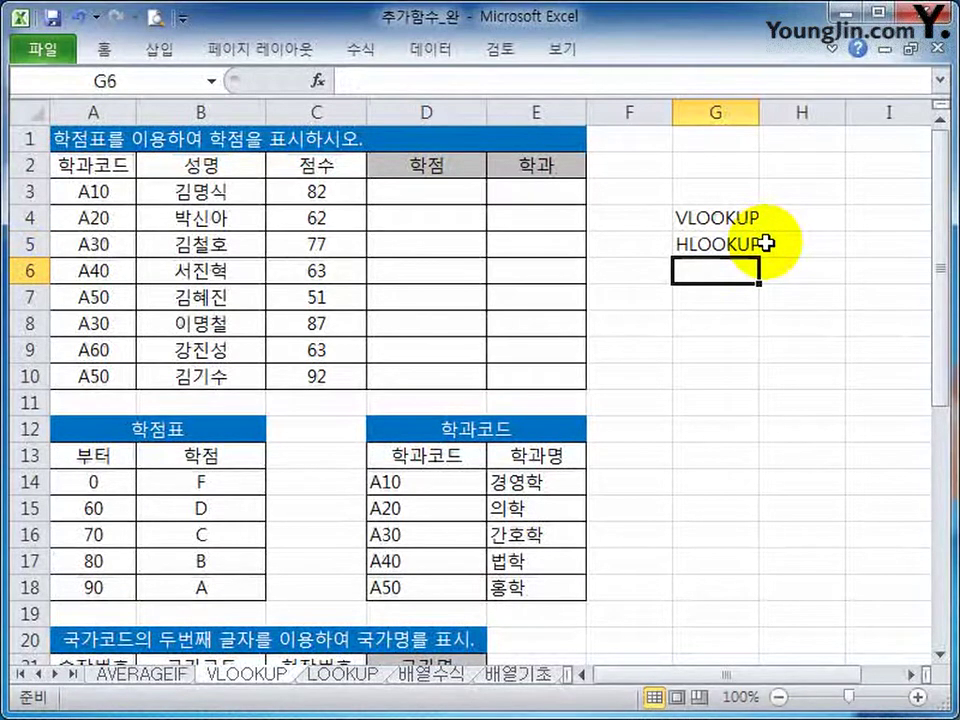
pyautogui.write('LOOKUP')
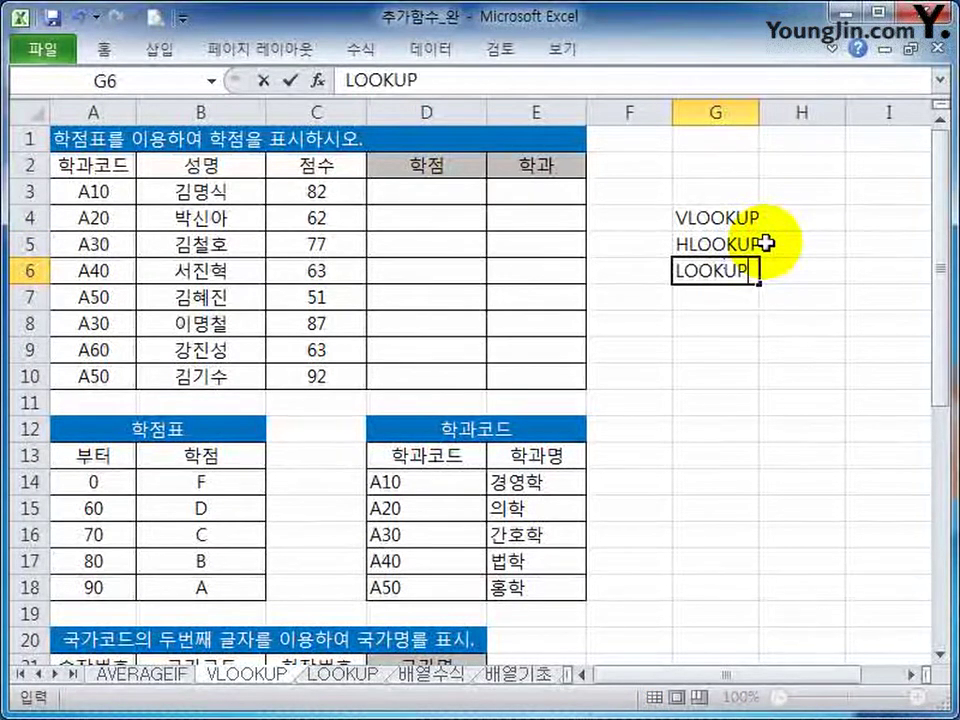
pyautogui.press('Return')
pyautogui.press('Up')
pyautogui.press('Up')
pyautogui.press('Up')
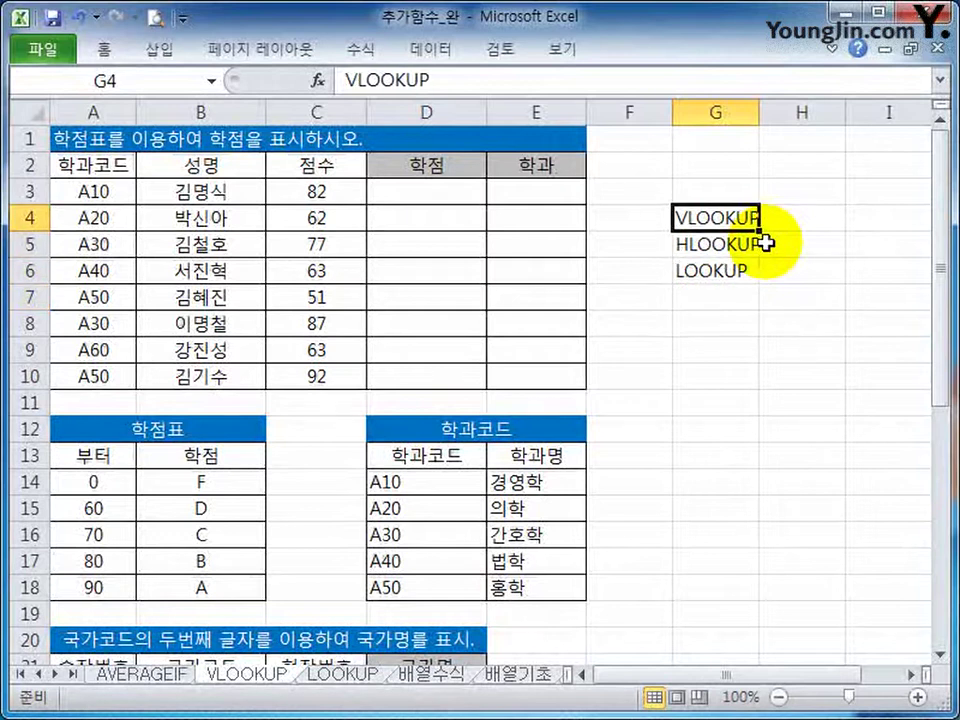
pyautogui.press('Down')
pyautogui.press('Up')
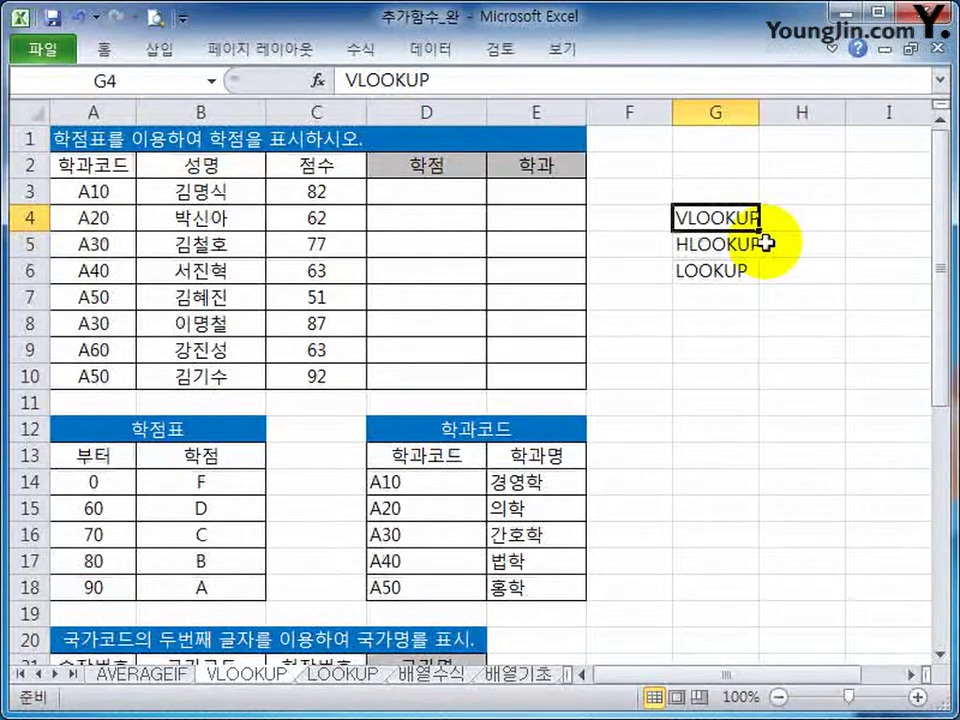
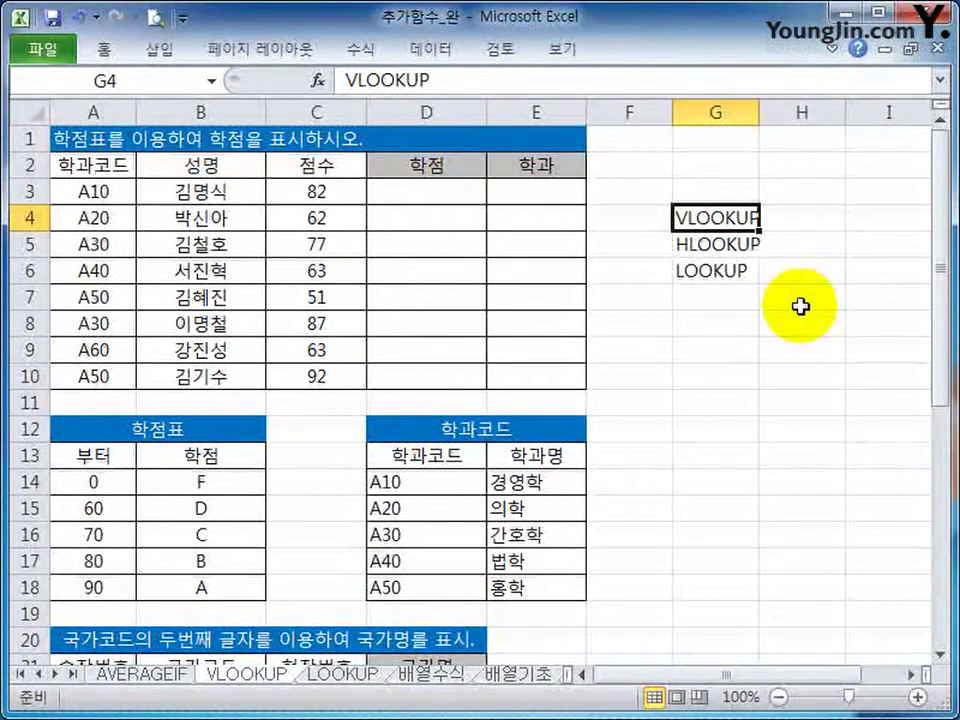
# Enter Vertical in H4 beside VLOOKUP and horizental in H5 beside HLOOKUP
pyautogui.click(823, 226)
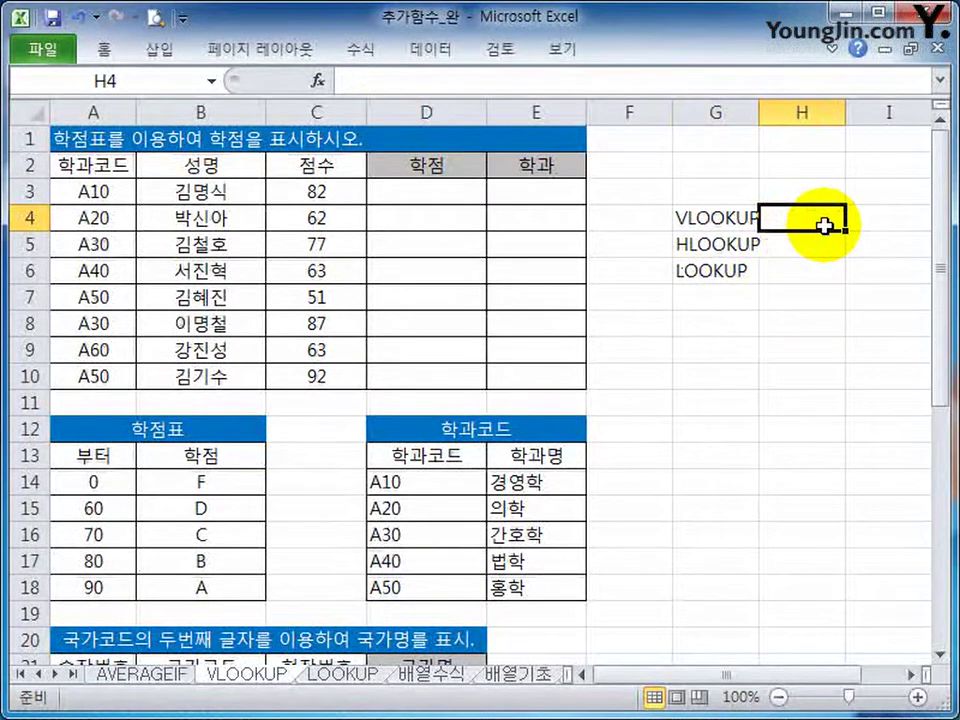
pyautogui.write('V')
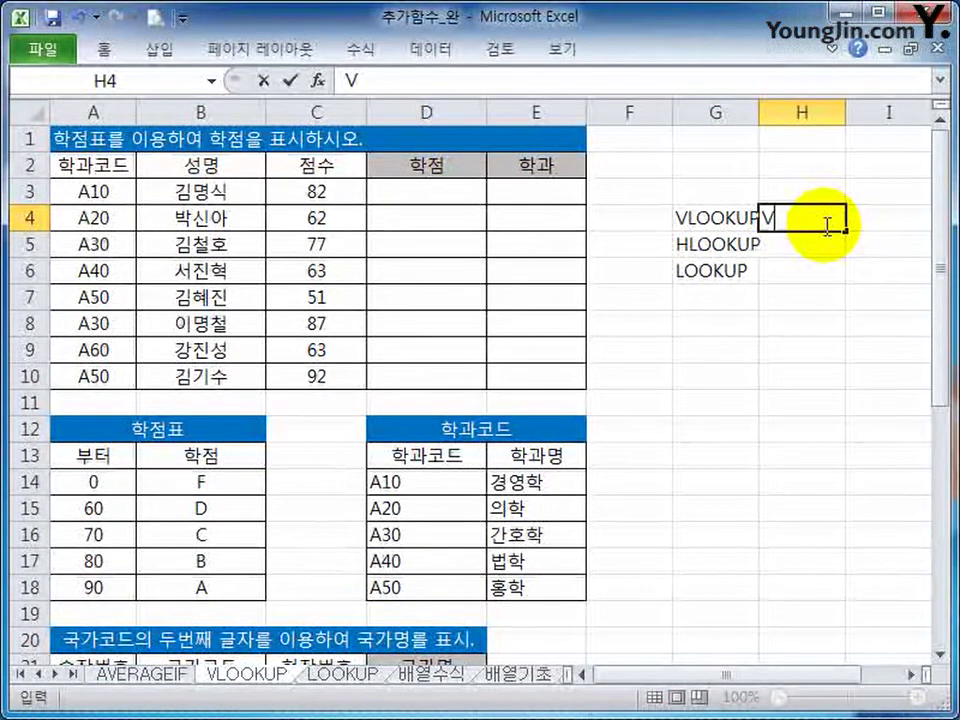
pyautogui.write('ertical')
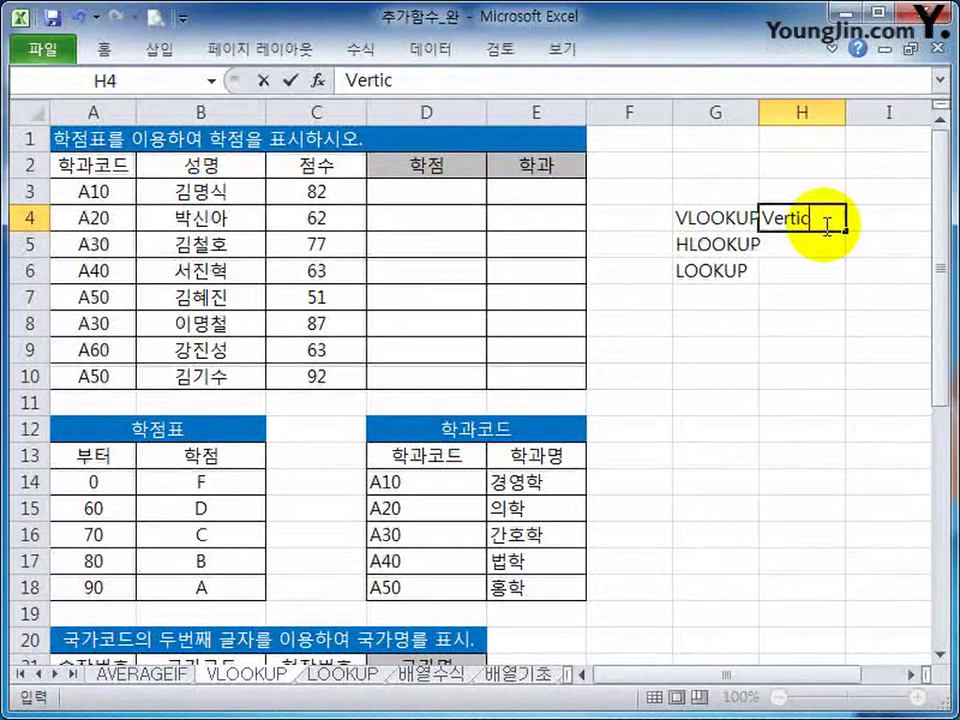
pyautogui.press('Return')
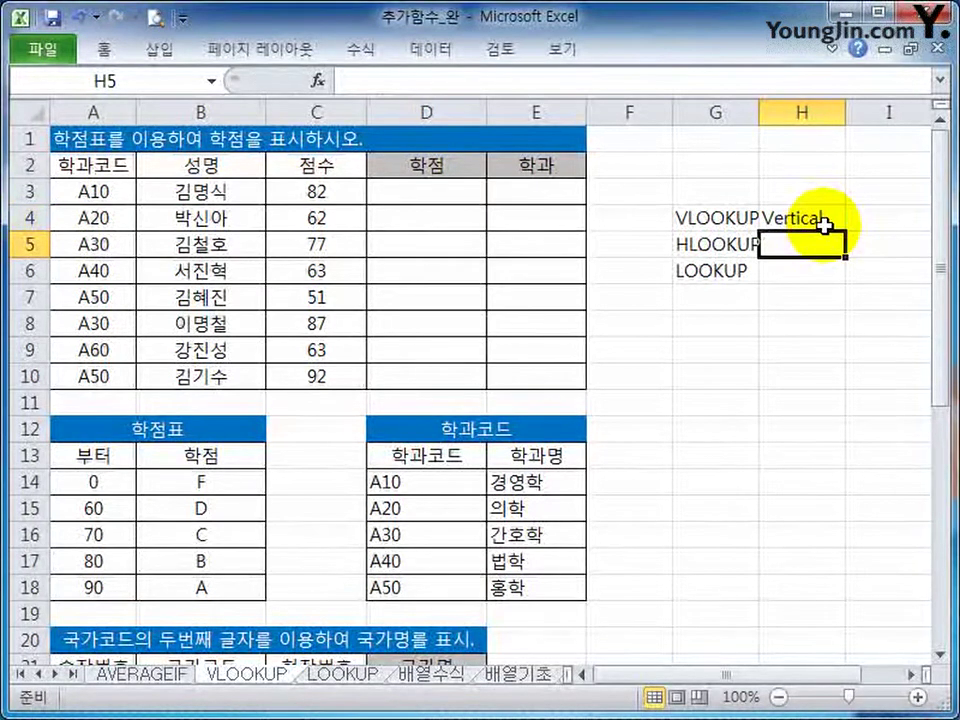
pyautogui.write('ho')
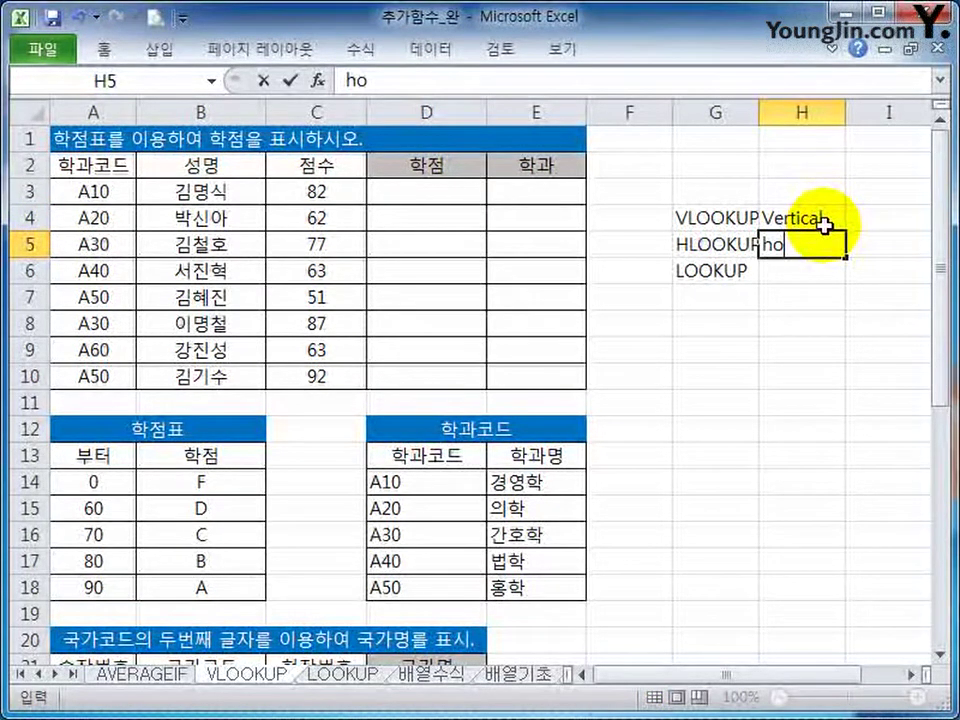
pyautogui.write('rizental')
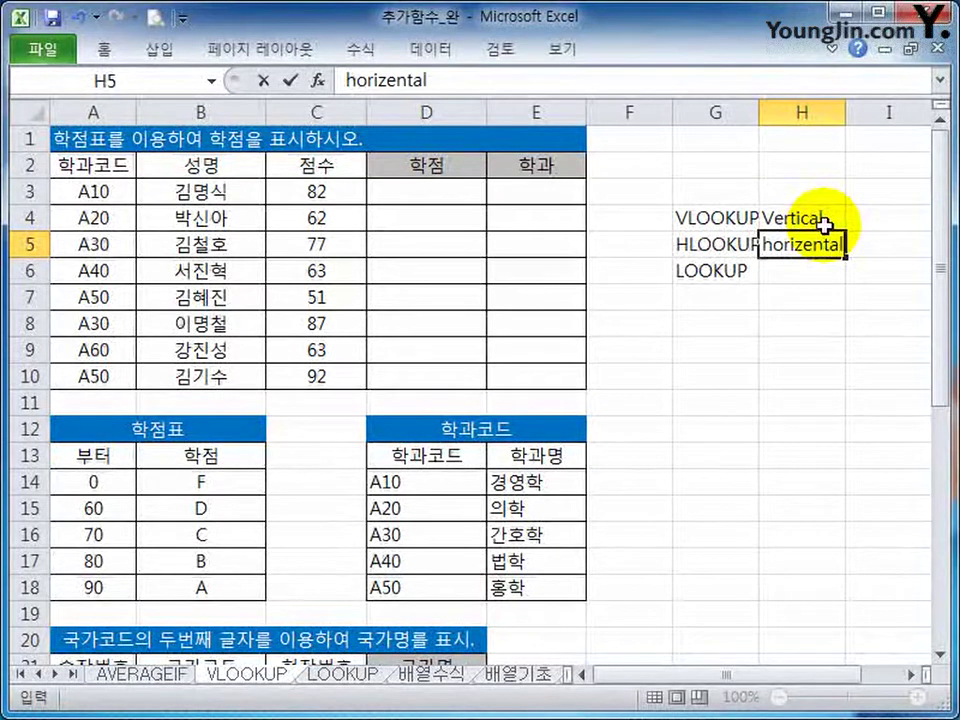
pyautogui.press('Return')
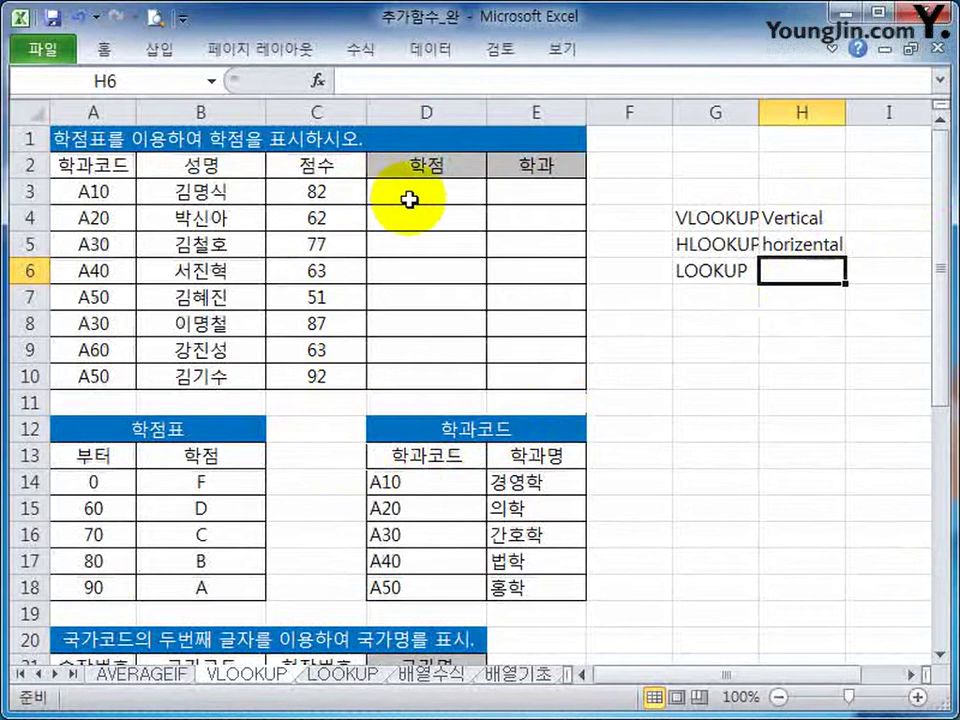
# Examine how the codes in A3:A10 map to the vertical 학과코드 table, and compare the horizontal layout of the 국가 코드표 in B31:E32
pyautogui.moveTo(96, 191); pyautogui.dragTo(105, 370)
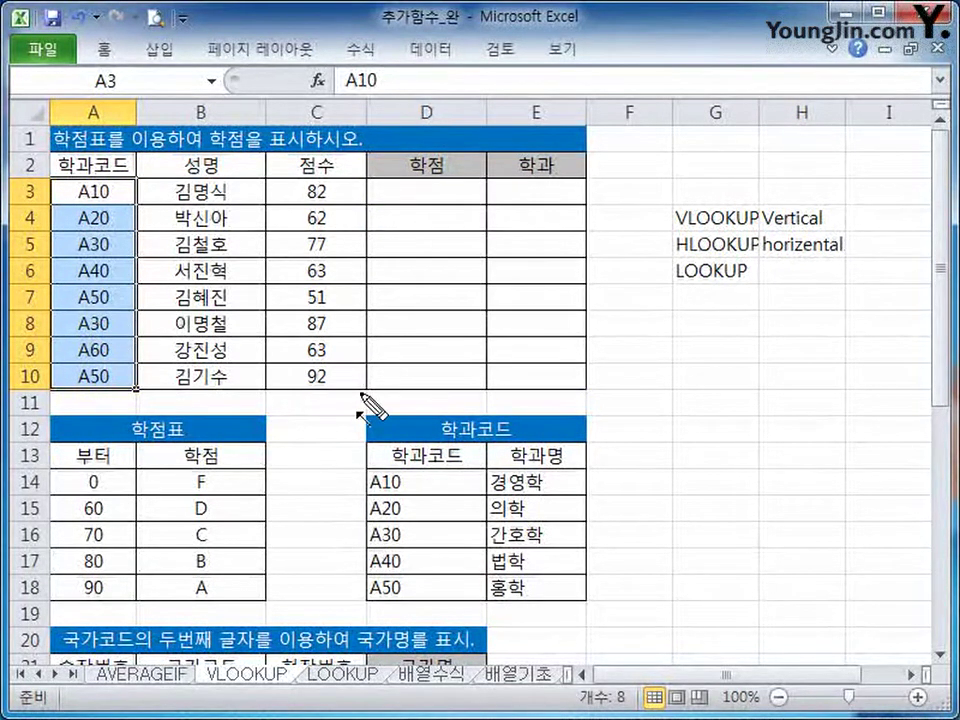
pyautogui.moveTo(101, 196)
pyautogui.mouseDown()
pyautogui.moveTo(132, 195)
pyautogui.moveTo(400, 428)
pyautogui.moveTo(405, 478)
pyautogui.moveTo(395, 490)
pyautogui.mouseUp()
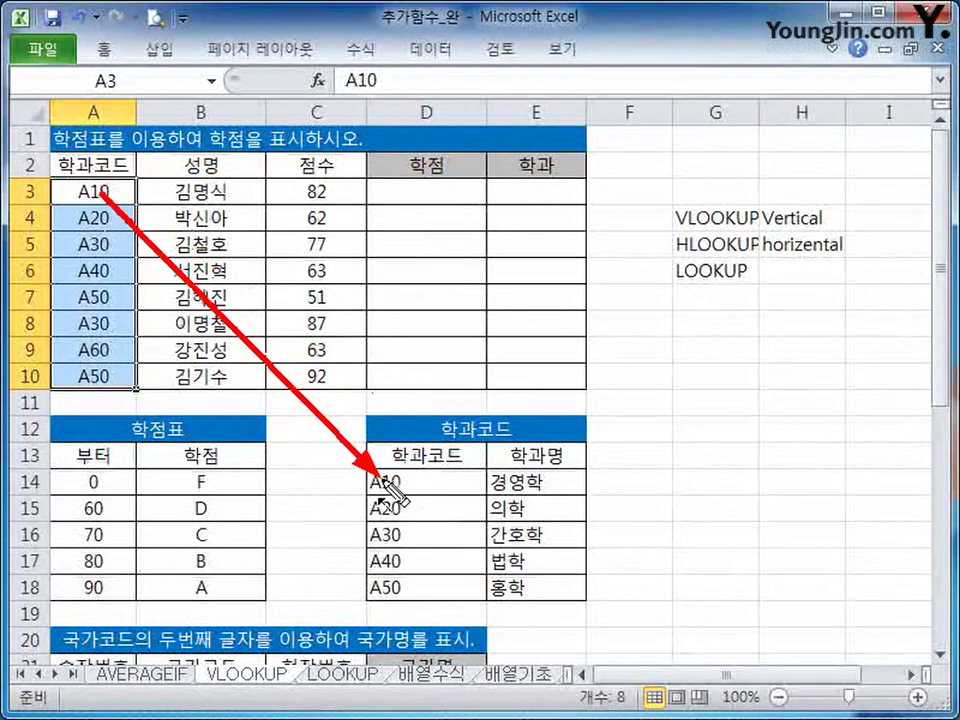
pyautogui.moveTo(527, 478)
pyautogui.mouseDown()
pyautogui.moveTo(422, 219)
pyautogui.moveTo(529, 196)
pyautogui.mouseUp()
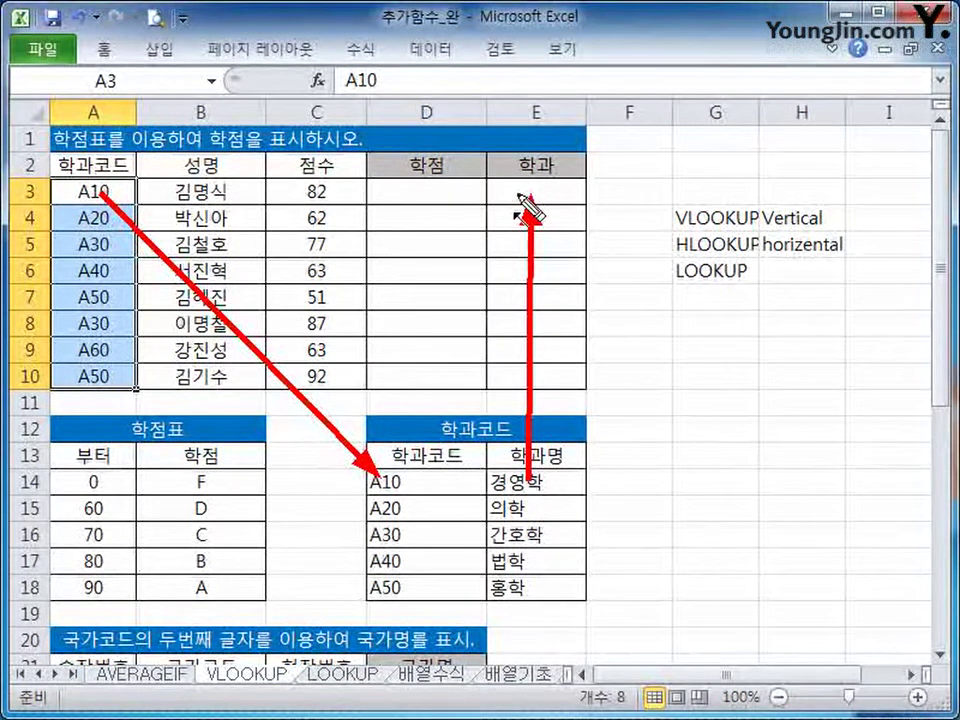
pyautogui.press('Escape')
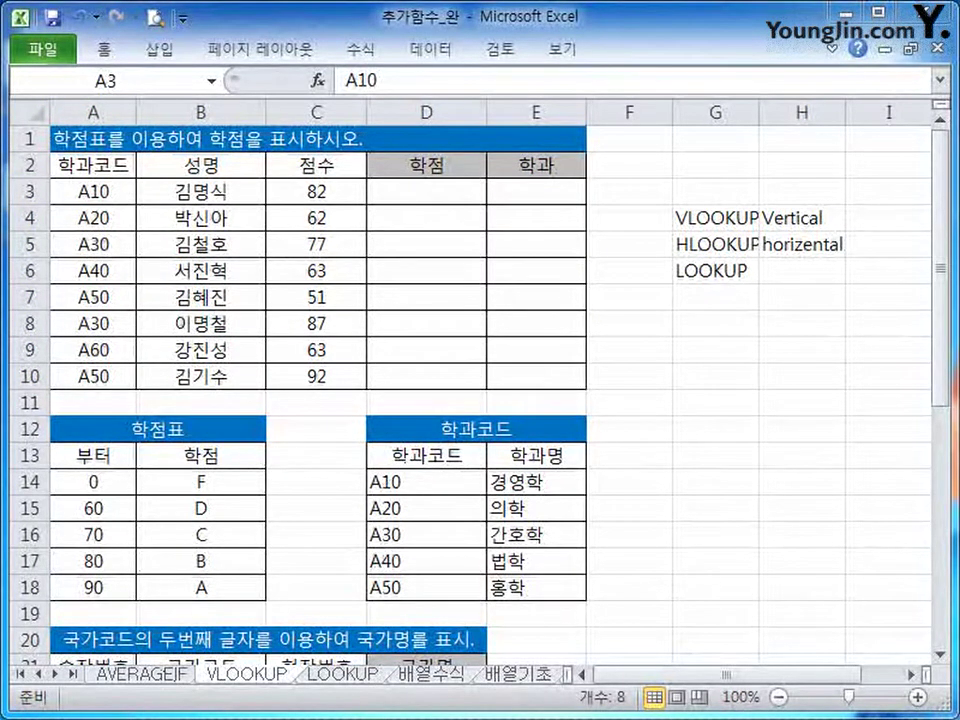
pyautogui.moveTo(368, 458)
pyautogui.mouseDown()
pyautogui.moveTo(426, 613)
pyautogui.moveTo(428, 604)
pyautogui.mouseUp()
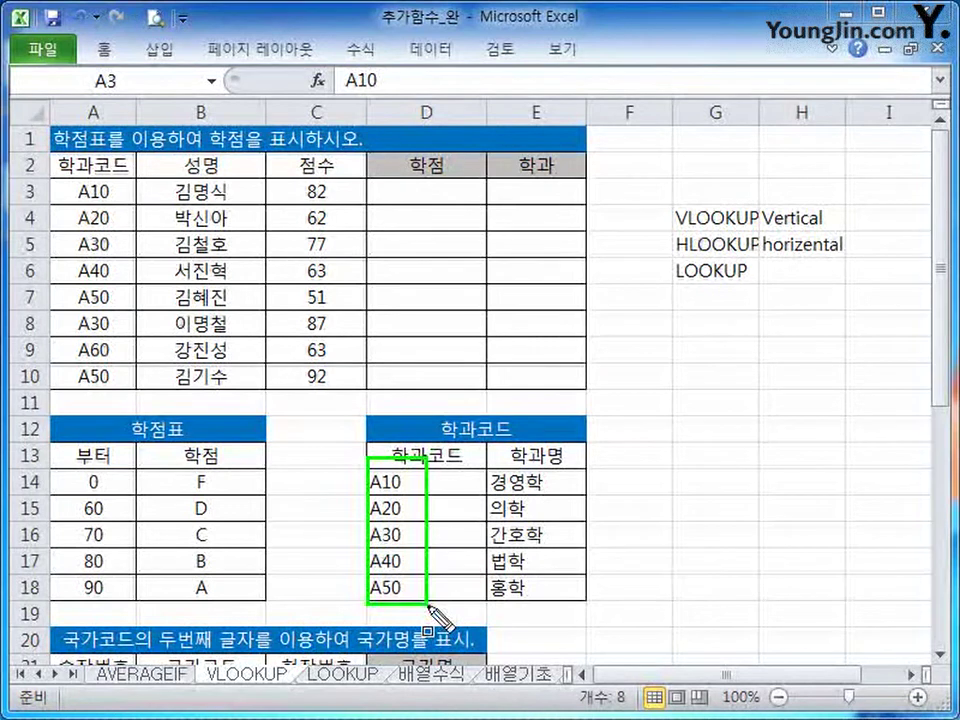
pyautogui.rightClick(512, 535)
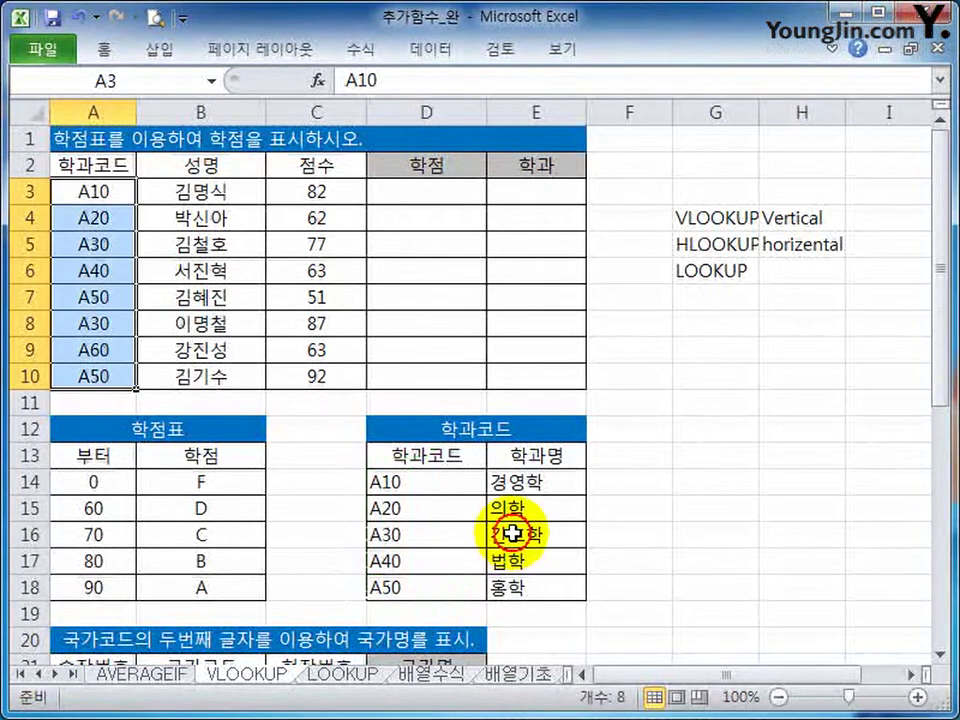
pyautogui.scroll(-7, 512, 535)
pyautogui.hotkey('ctrl', '2')
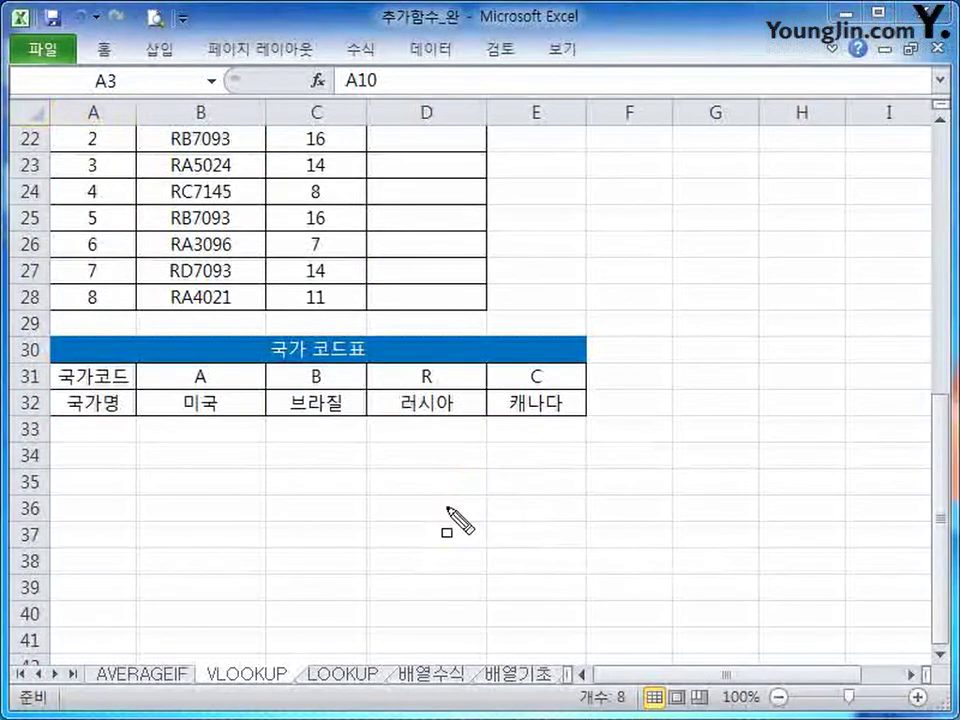
pyautogui.moveTo(135, 368)
pyautogui.mouseDown()
pyautogui.moveTo(169, 410)
pyautogui.moveTo(585, 420)
pyautogui.mouseUp()
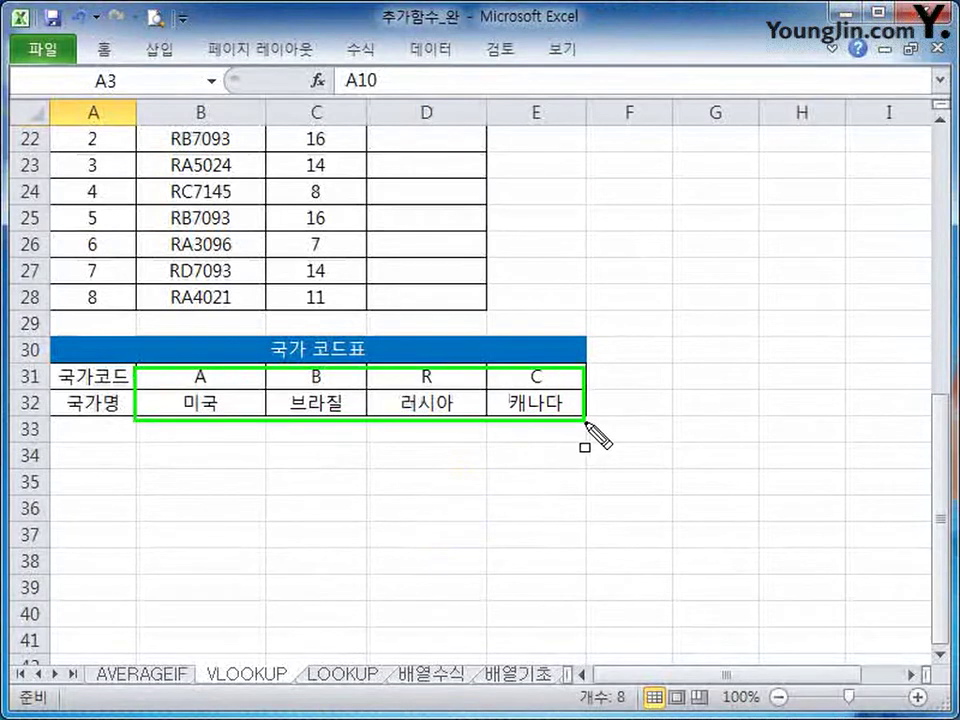
pyautogui.rightClick(588, 427)
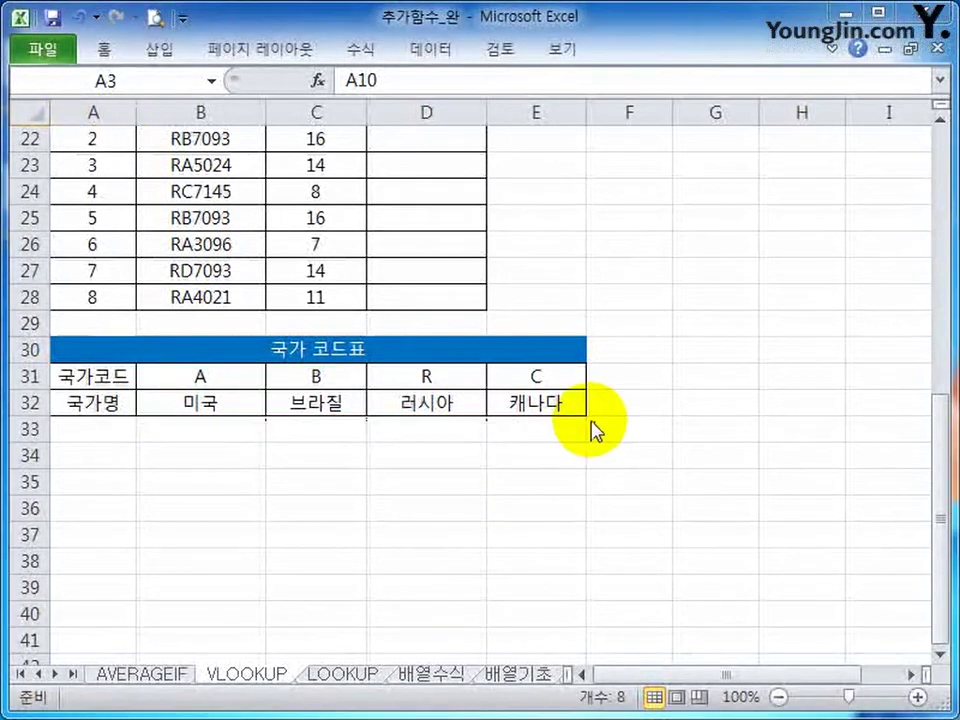
# Start a VLOOKUP formula in E3 under 학과, using the department code in A3 as the lookup value
pyautogui.scroll(7, 598, 456)
pyautogui.click(706, 270)
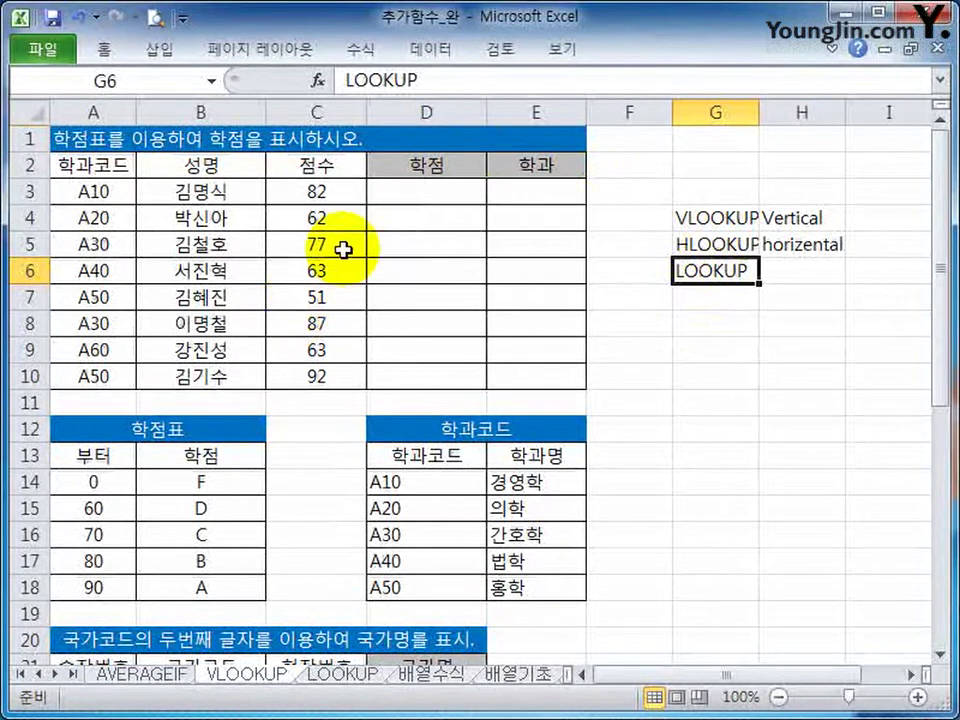
pyautogui.moveTo(100, 482); pyautogui.dragTo(200, 588)
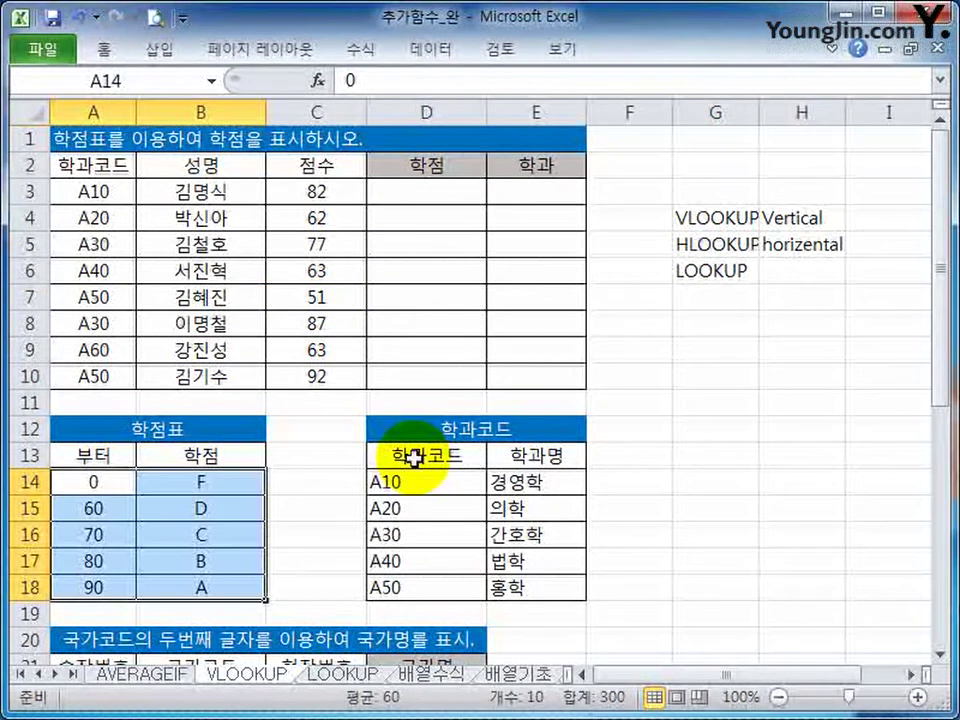
pyautogui.click(523, 190)
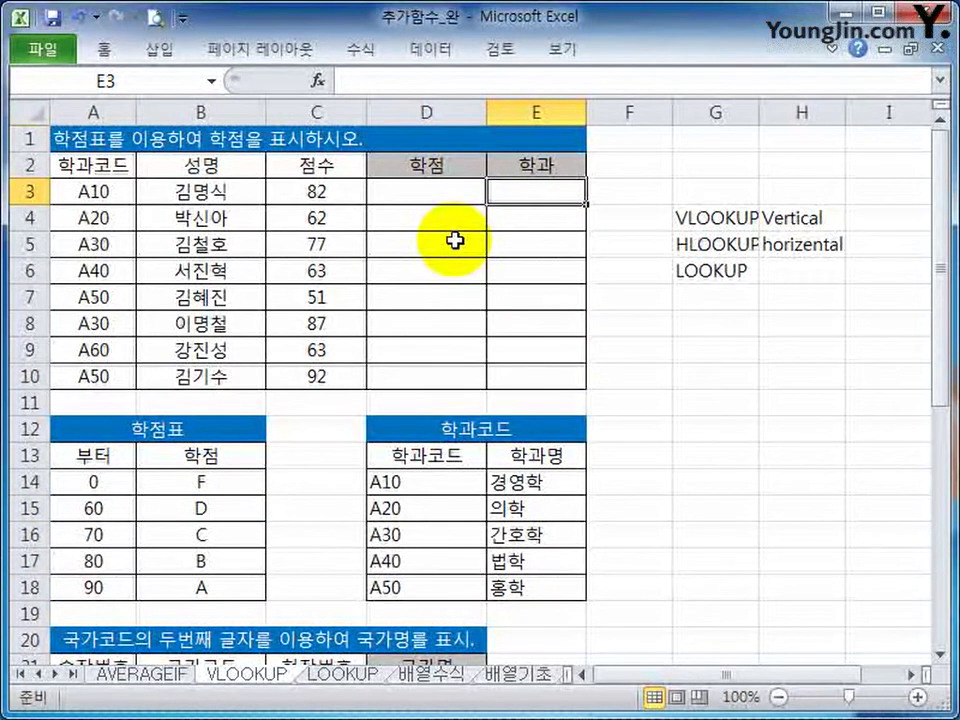
pyautogui.click(551, 183)
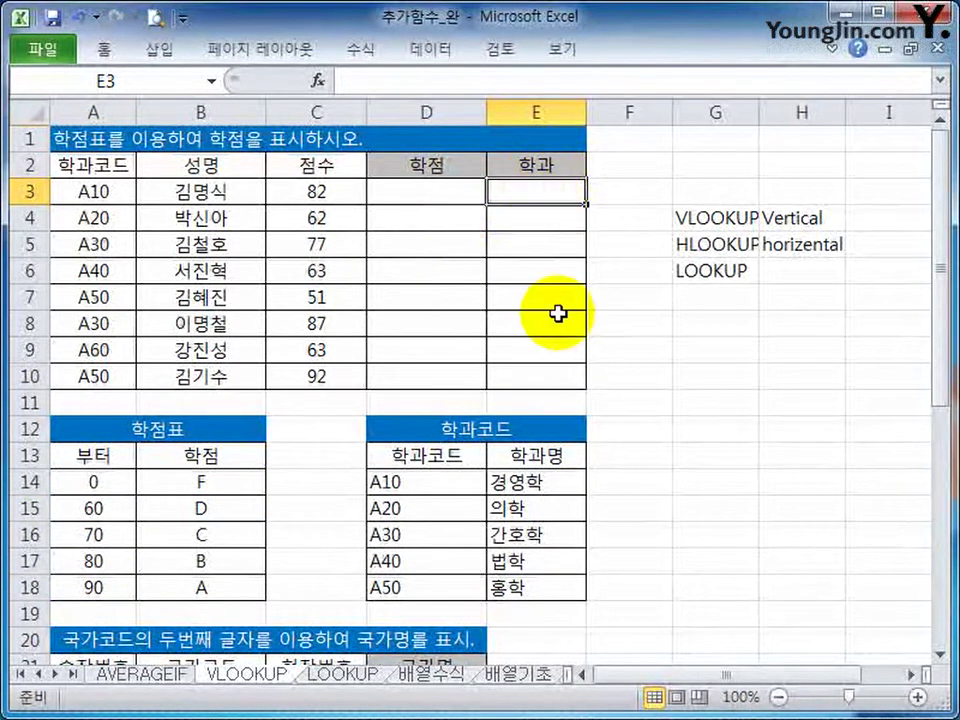
pyautogui.write('=')
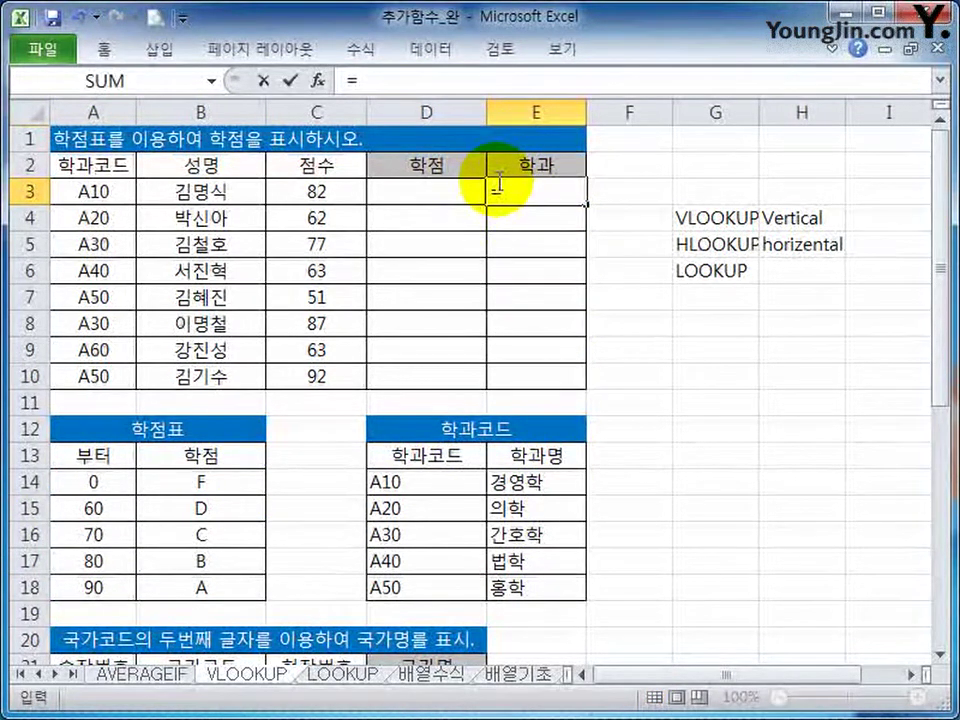
pyautogui.write('vloo')
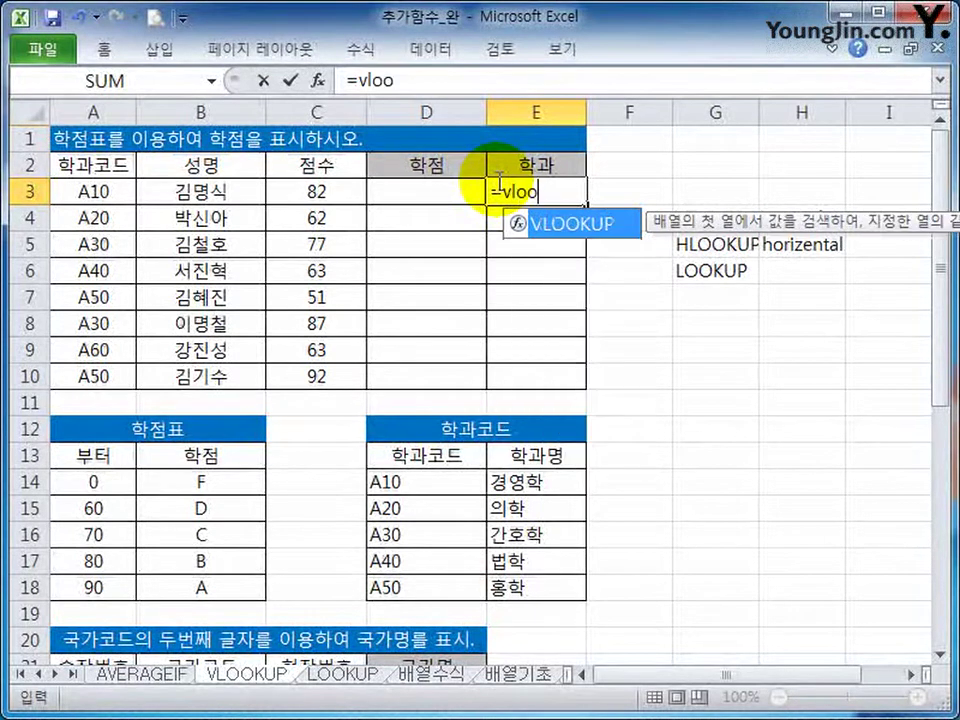
pyautogui.press('Tab')
pyautogui.click(318, 79)
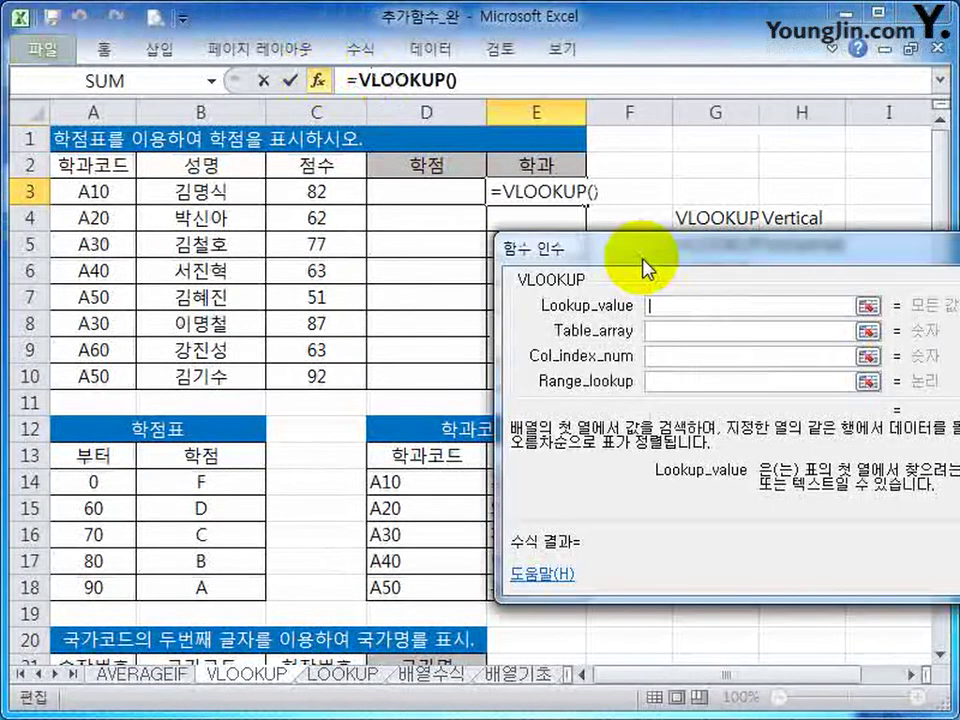
pyautogui.moveTo(671, 281); pyautogui.dragTo(670, 383)
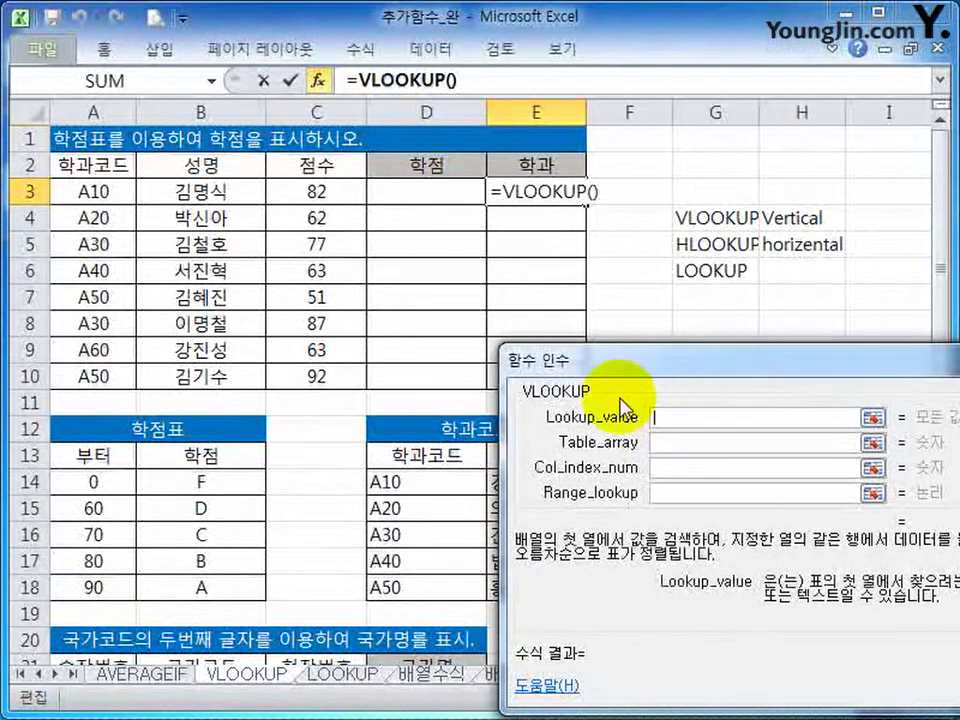
pyautogui.click(82, 191)
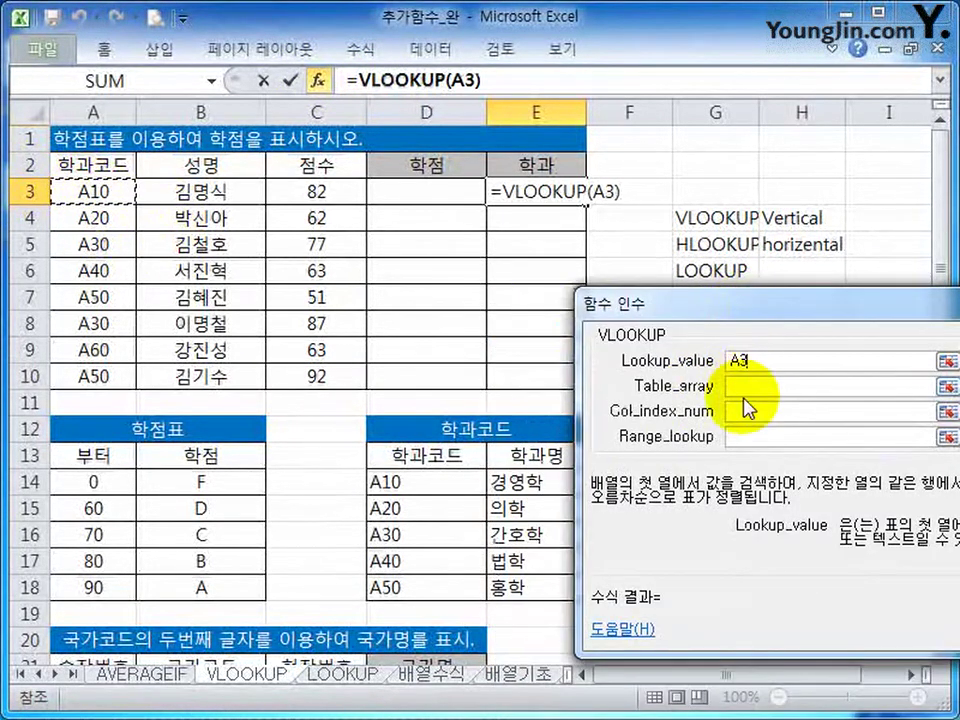
# Set the formula's table array to the 학과코드 table data as the absolute range $D$14:$E$18
pyautogui.click(746, 386)
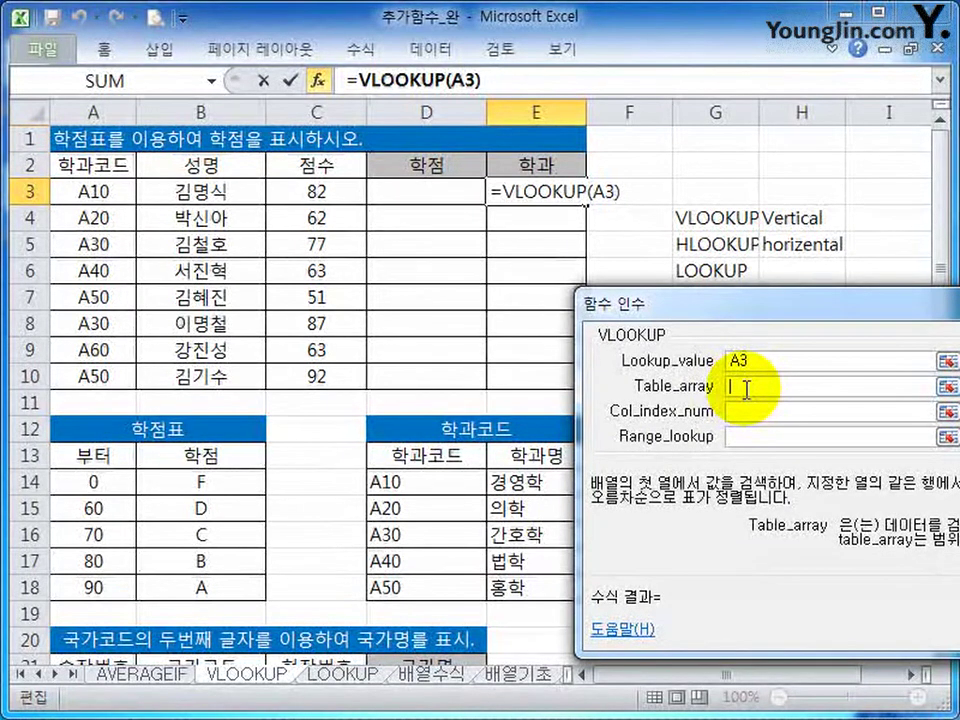
pyautogui.click(425, 484)
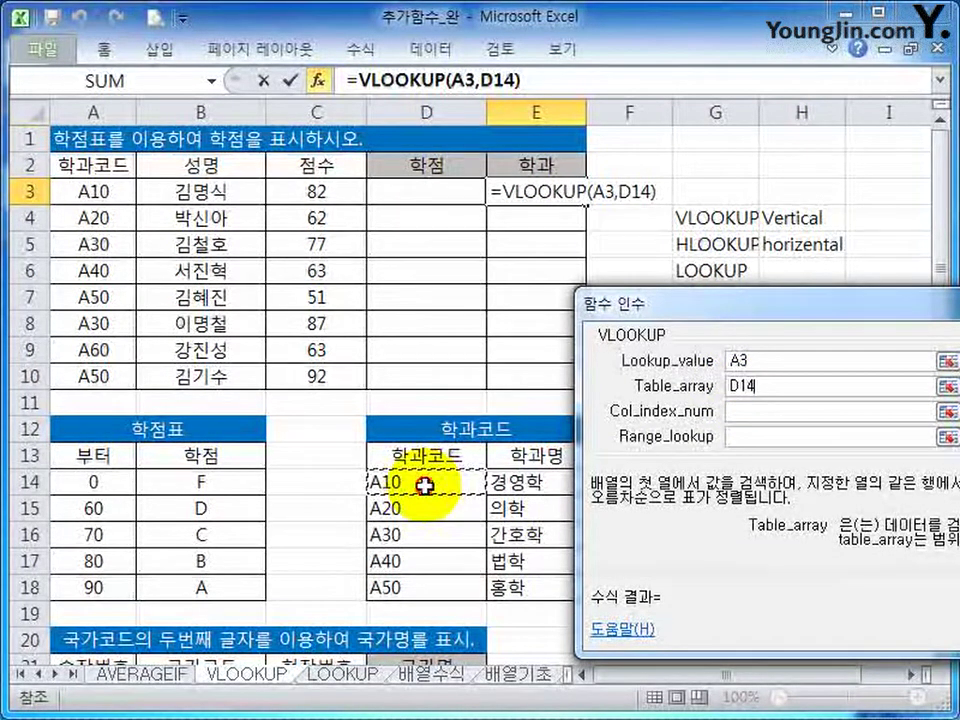
pyautogui.moveTo(425, 484); pyautogui.dragTo(551, 583)
pyautogui.moveTo(440, 468); pyautogui.dragTo(537, 579)
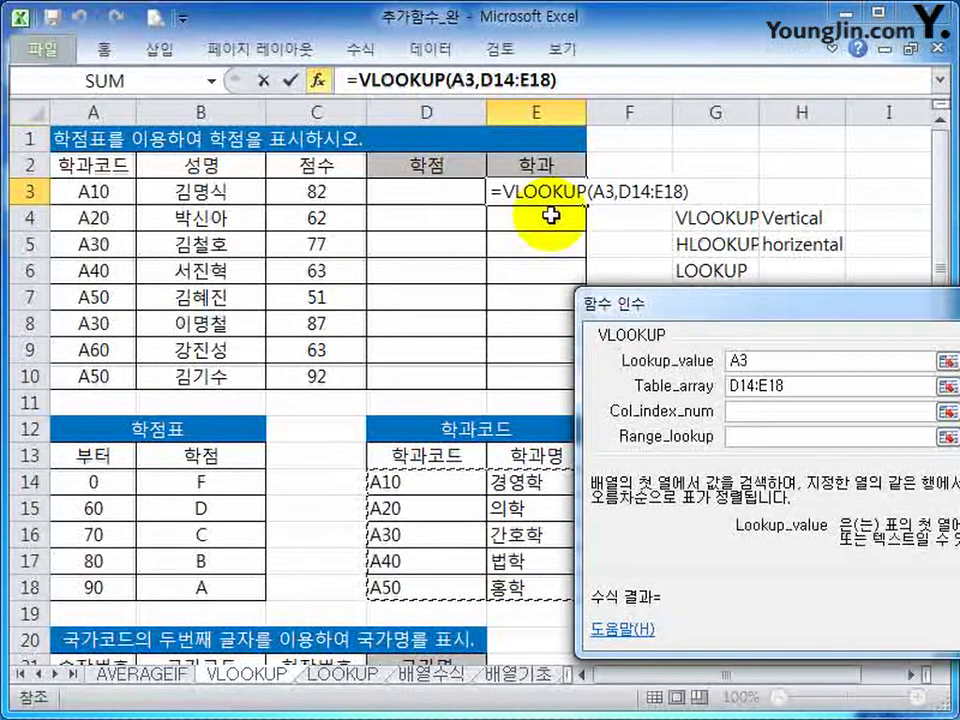
pyautogui.press('F4')
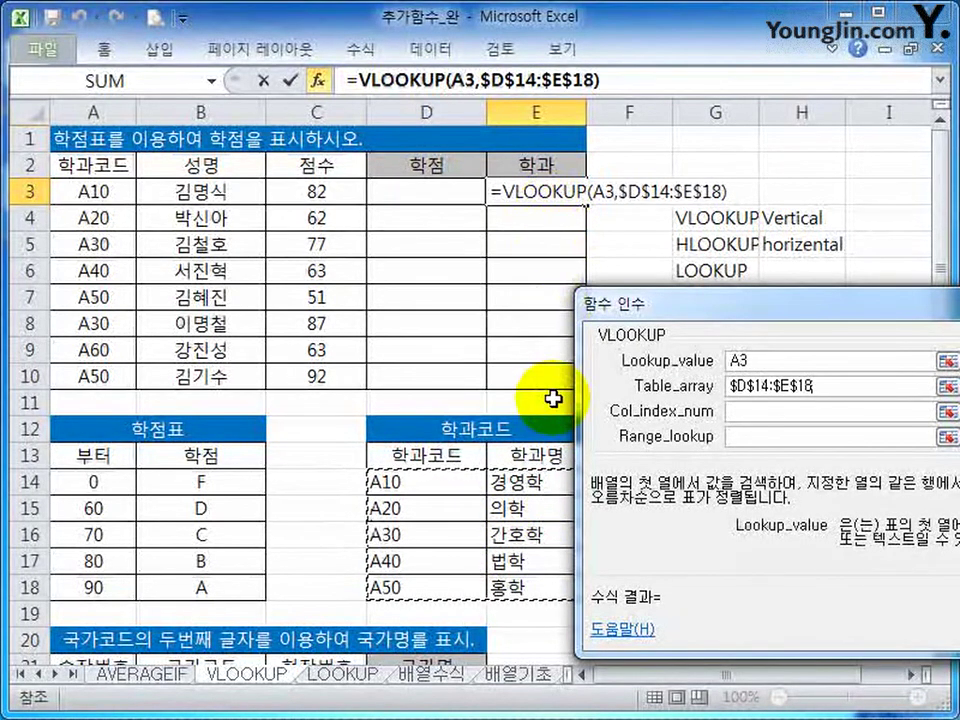
# Set the column index to 2 to return the 학과명, complete the E3 formula and copy it down to E10
pyautogui.click(752, 414)
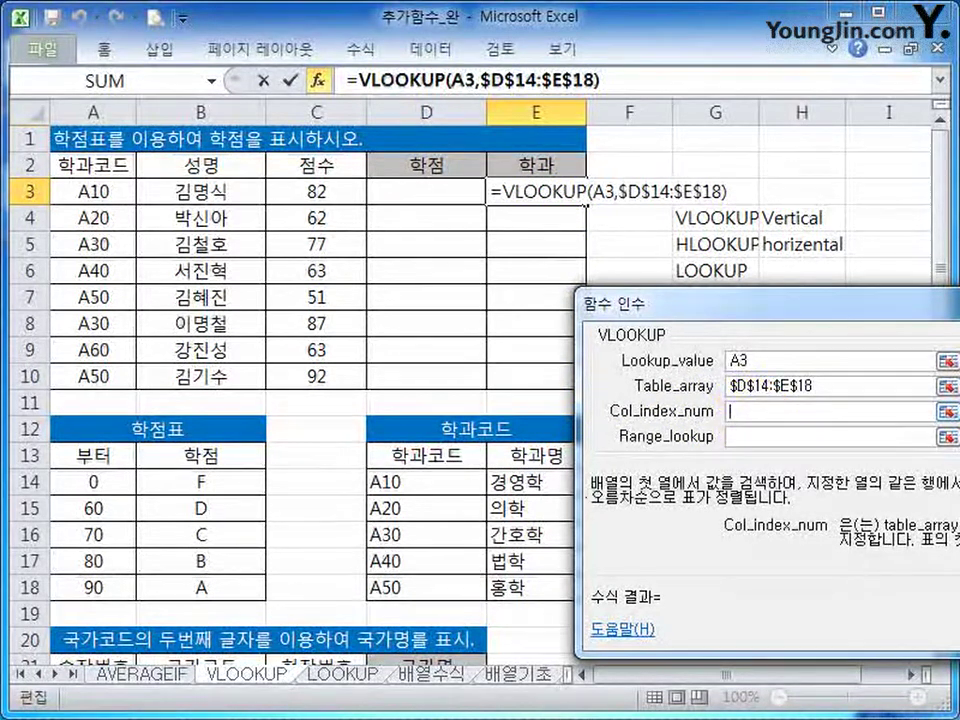
pyautogui.moveTo(405, 422); pyautogui.dragTo(410, 504)
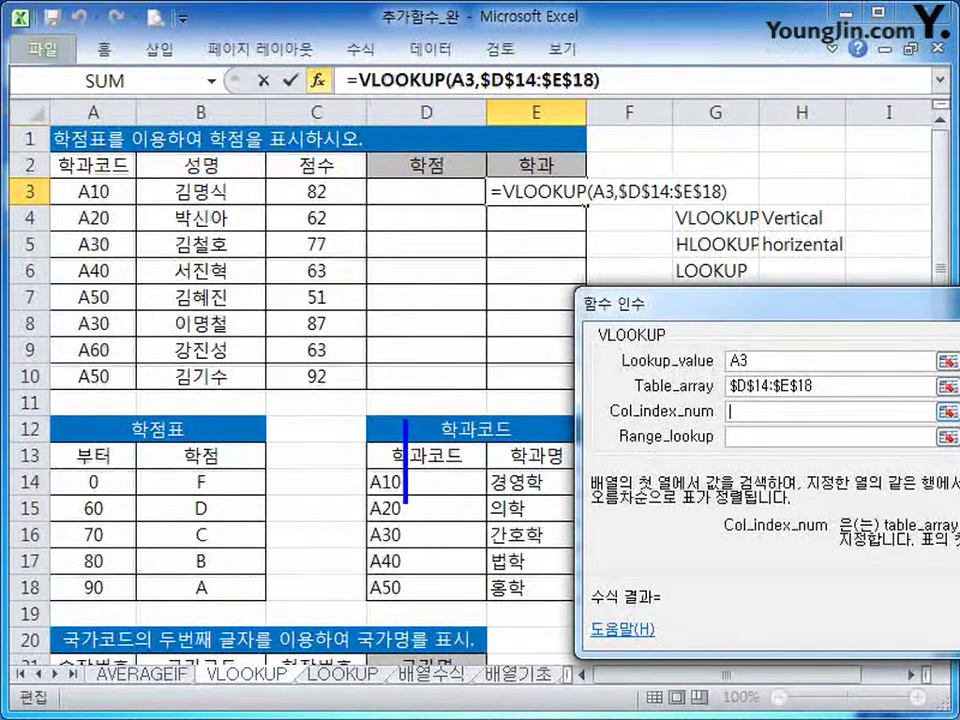
pyautogui.moveTo(547, 445); pyautogui.dragTo(548, 199)
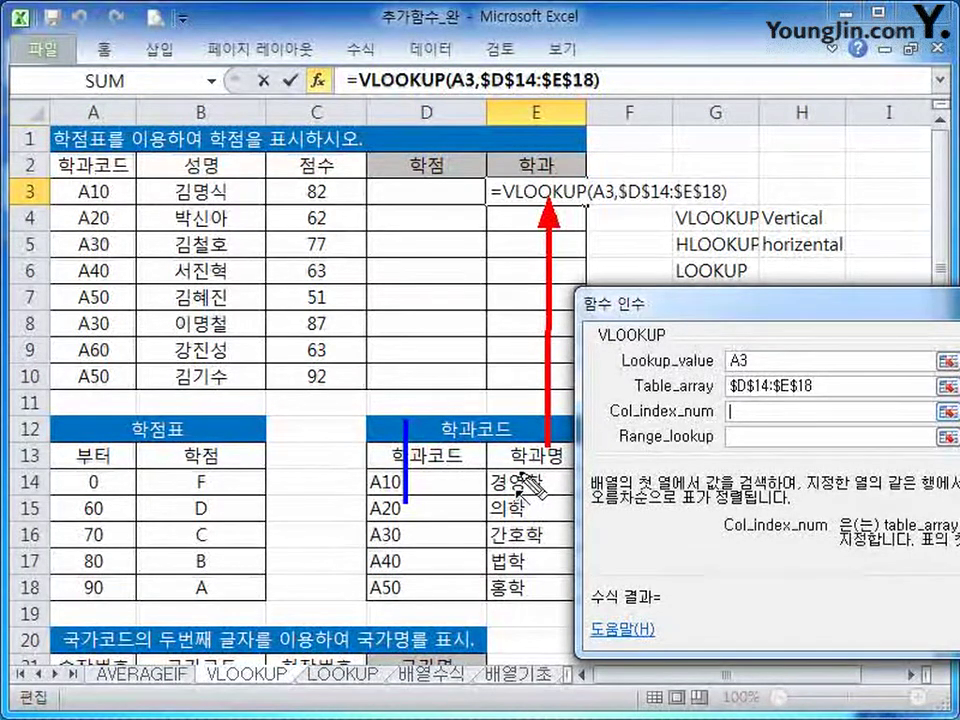
pyautogui.click(754, 409)
pyautogui.write('2')
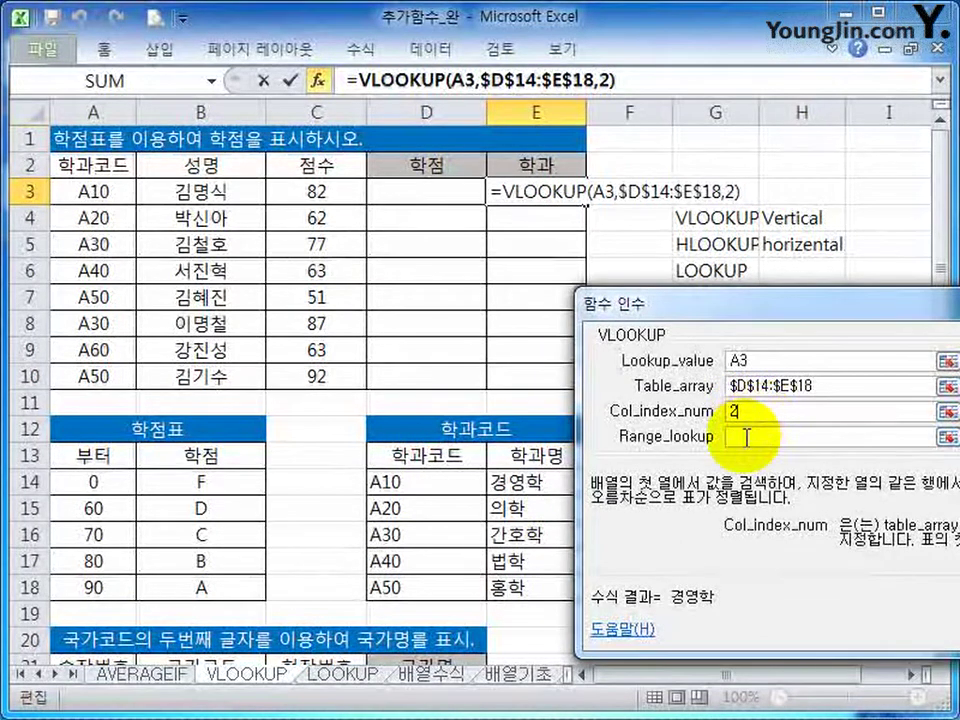
pyautogui.press('Return')
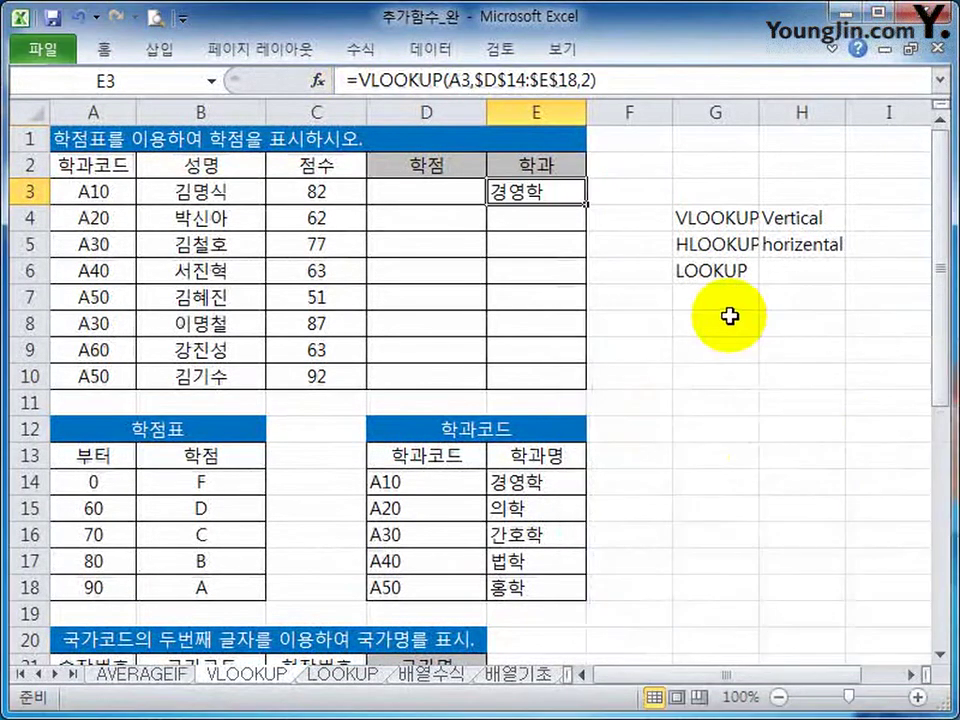
pyautogui.moveTo(586, 204); pyautogui.dragTo(575, 390)
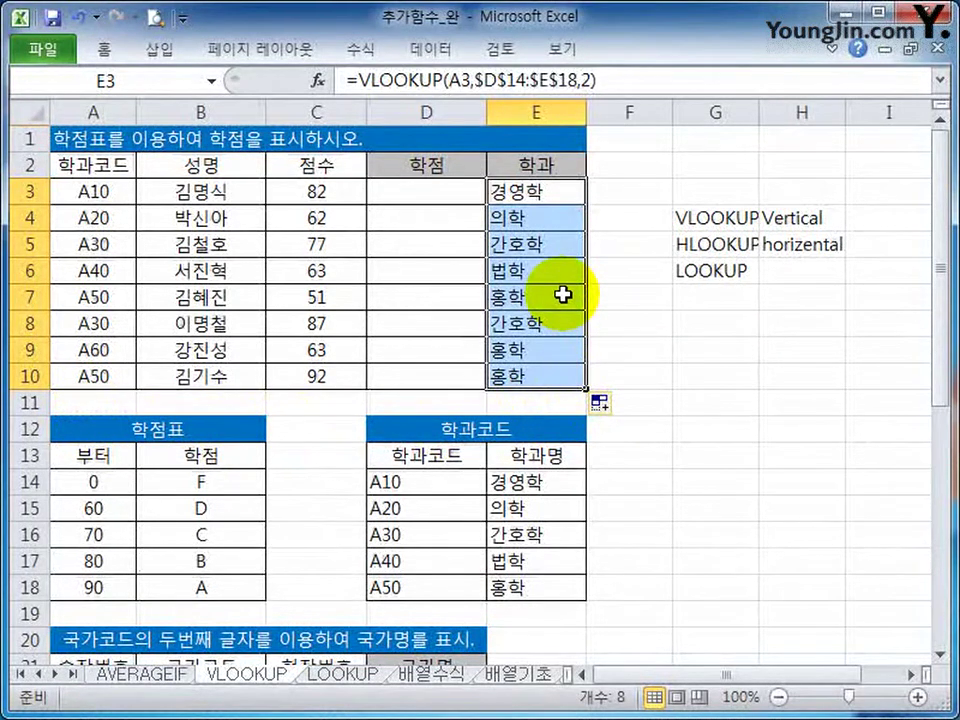
# Fill A9 with yellow, and compare its code with D18 and the formula in E9
pyautogui.click(105, 352)
pyautogui.click(103, 47)
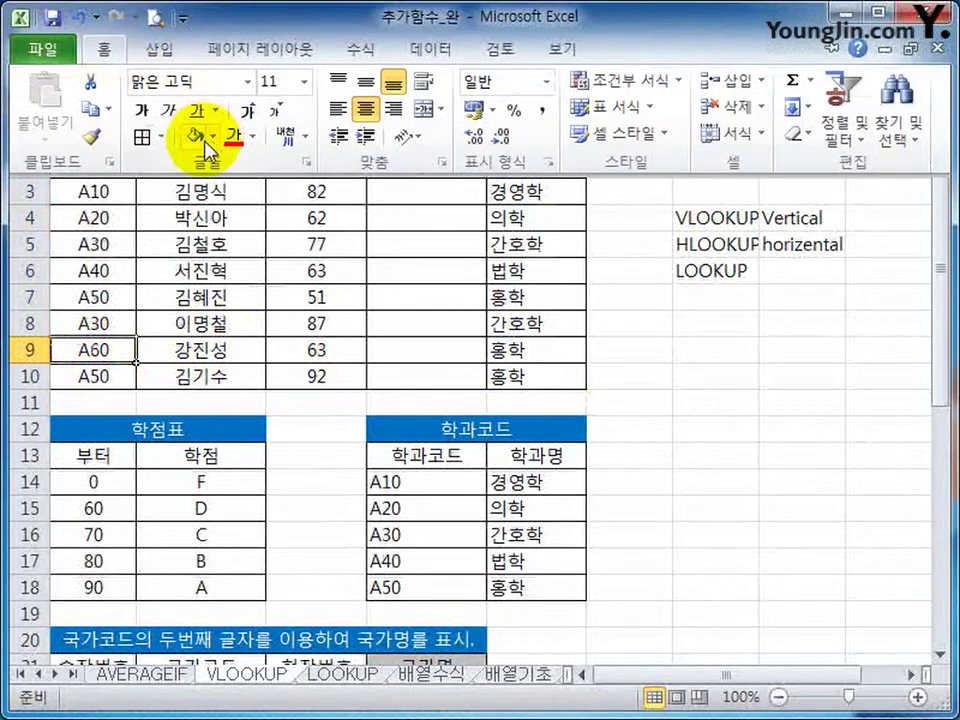
pyautogui.click(197, 140)
pyautogui.click(200, 401)
pyautogui.click(403, 594)
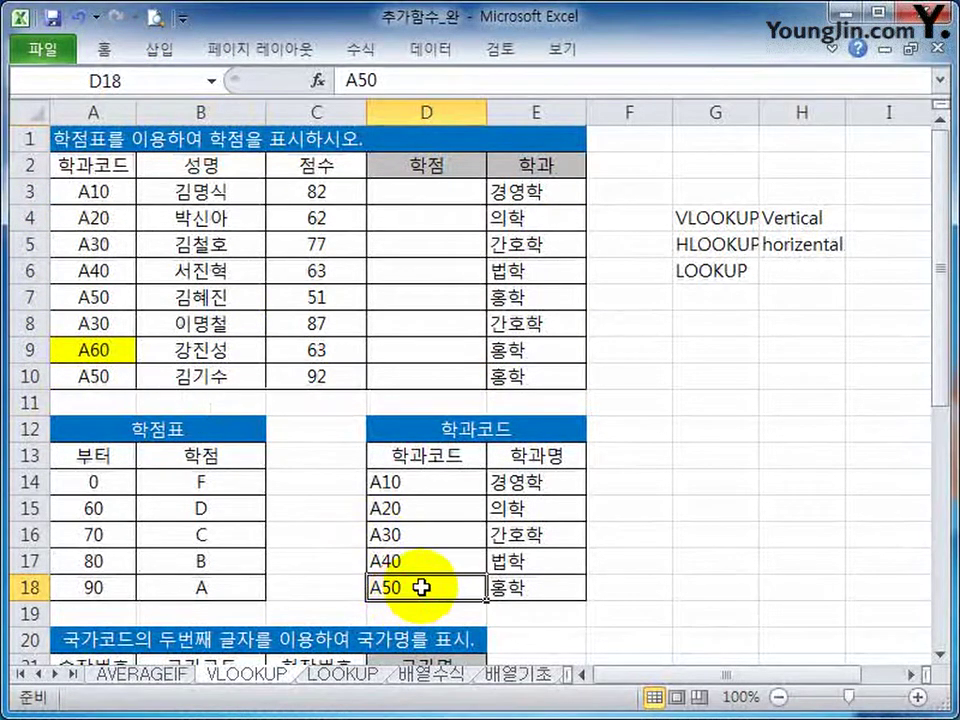
pyautogui.click(539, 346)
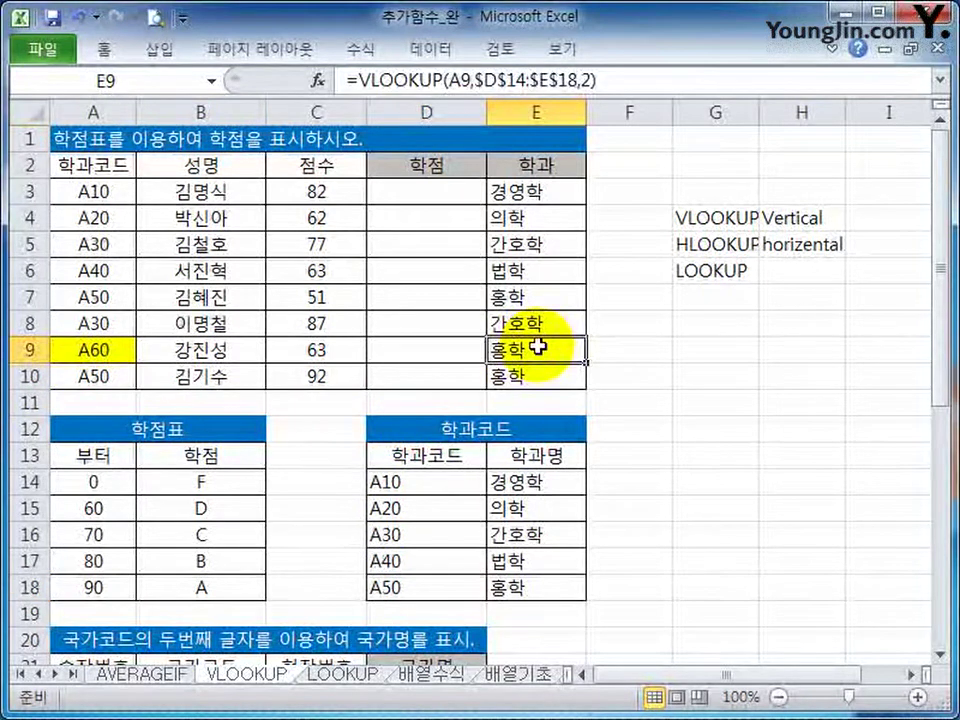
# Set Range_lookup to FALSE in the E3 VLOOKUP for exact matching, copy it down to E10 and check E9
pyautogui.click(554, 191)
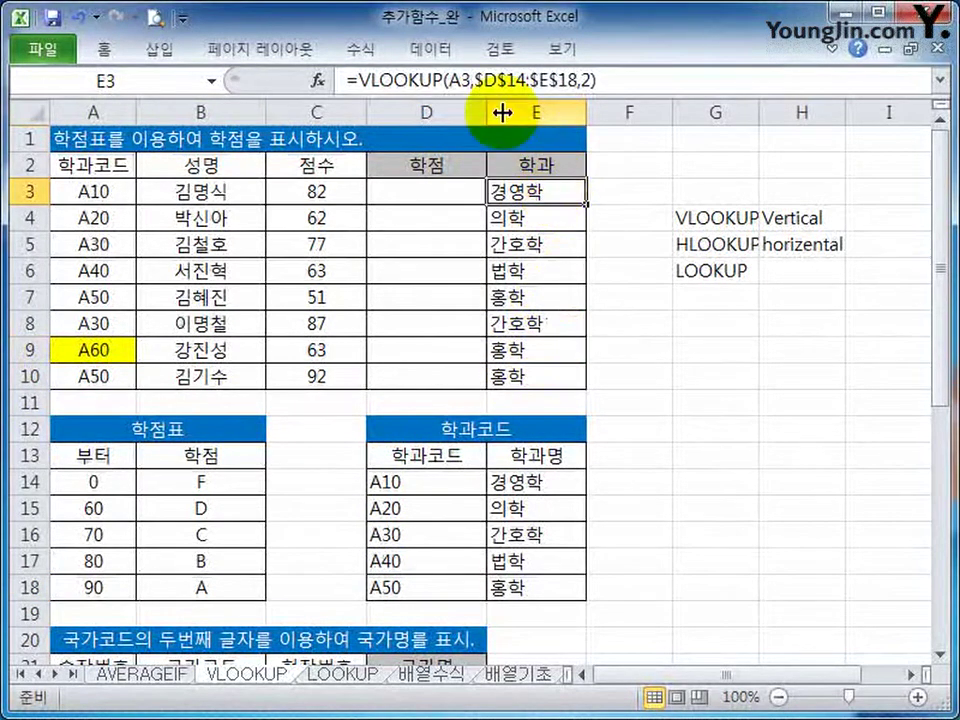
pyautogui.click(318, 80)
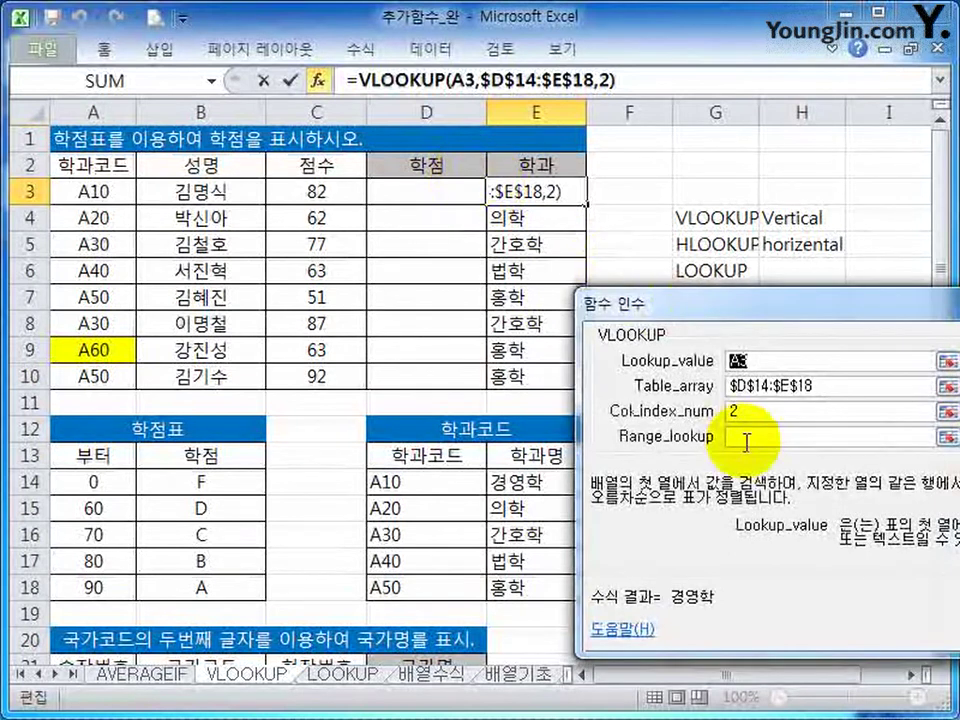
pyautogui.click(764, 438)
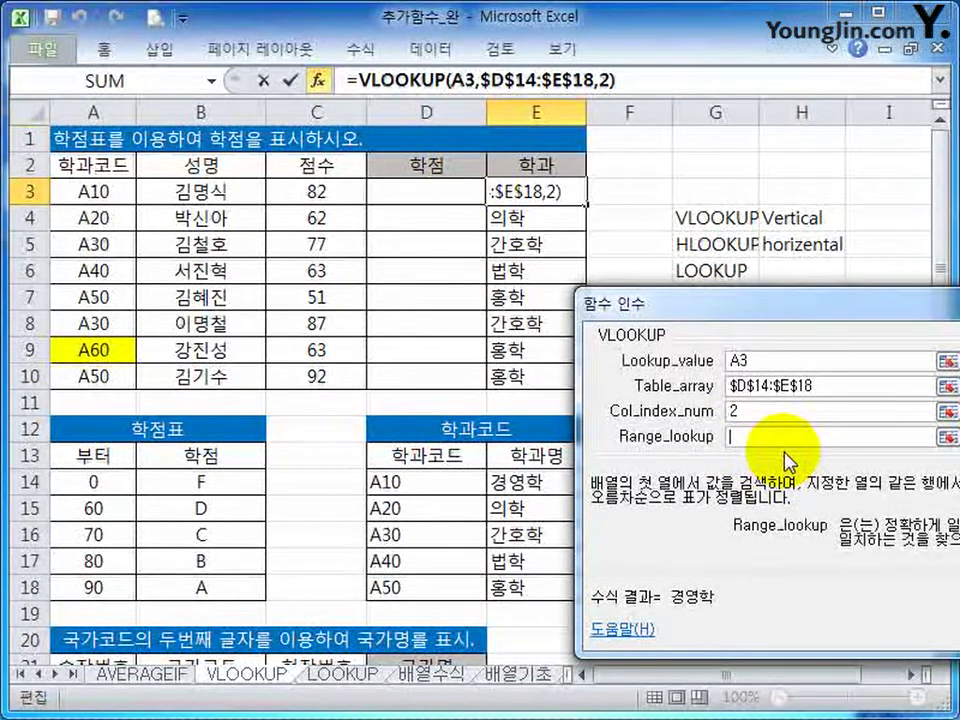
pyautogui.moveTo(741, 303); pyautogui.dragTo(525, 276)
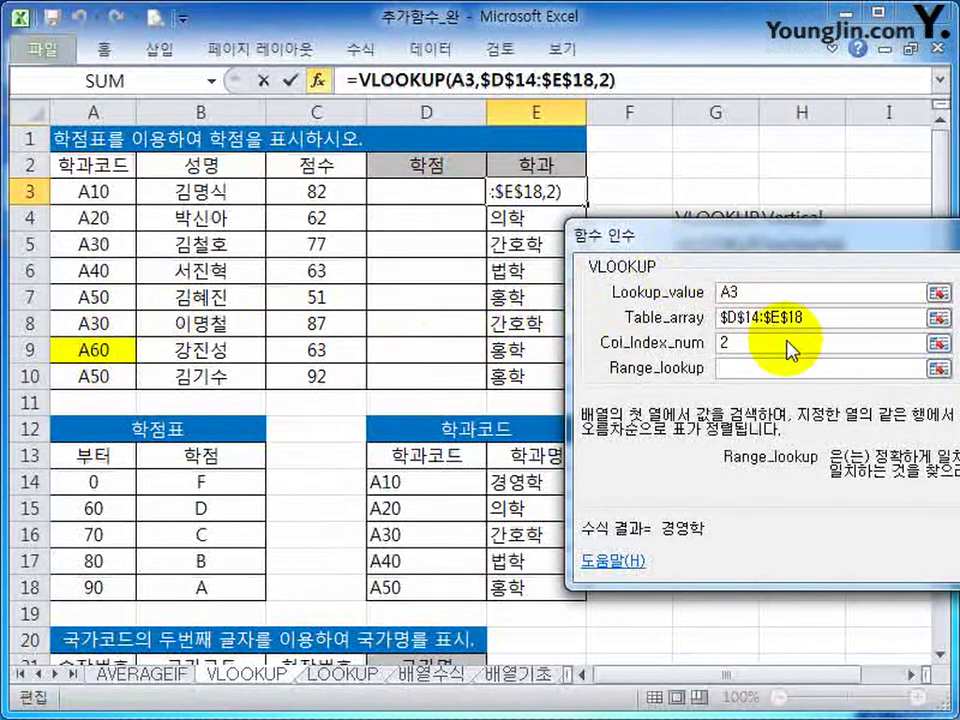
pyautogui.click(789, 368)
pyautogui.write('false')
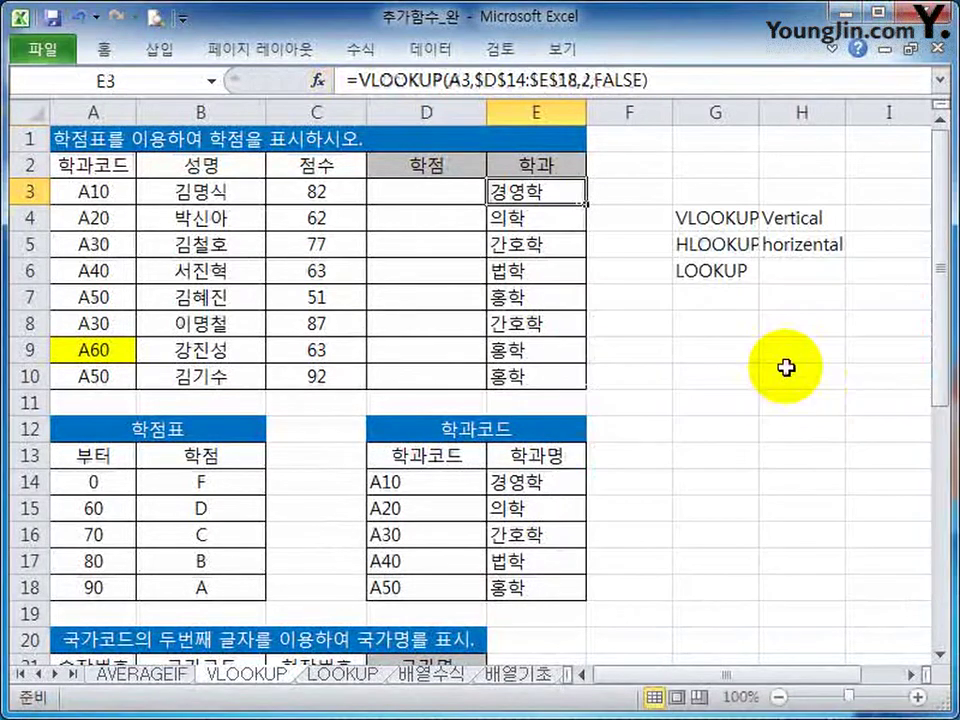
pyautogui.press('Return')
pyautogui.moveTo(585, 203); pyautogui.dragTo(556, 390)
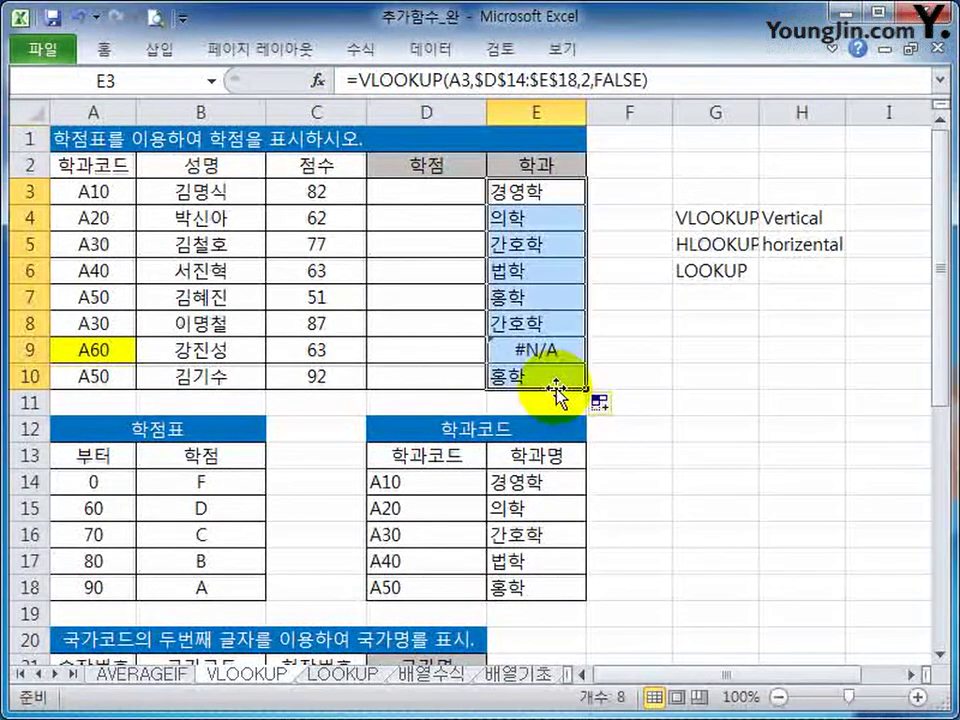
pyautogui.click(536, 350)
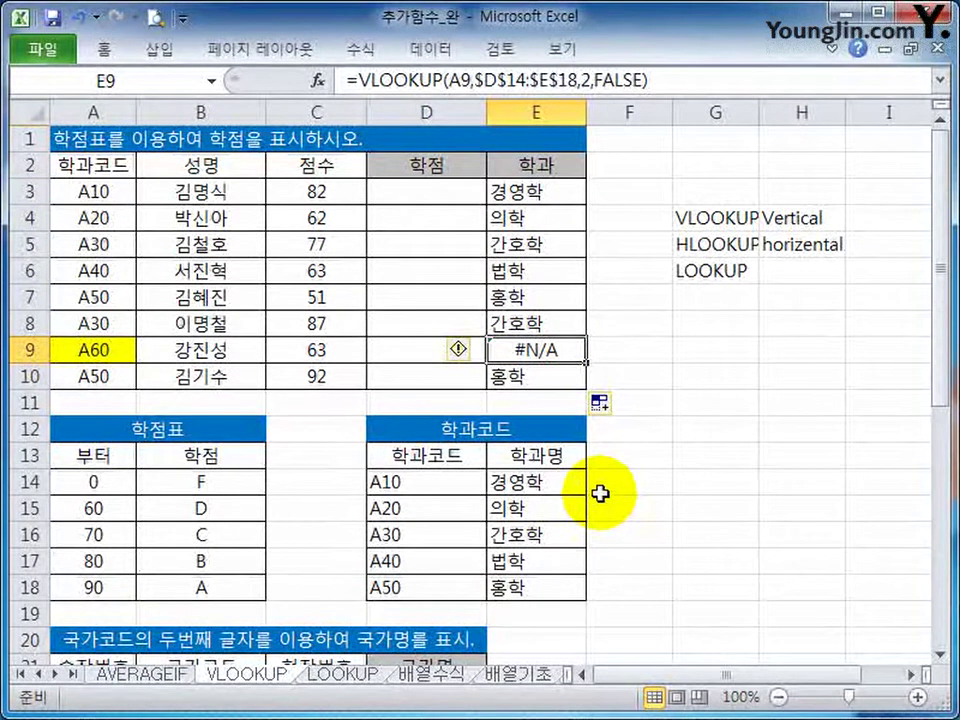
# Start a VLOOKUP in D3 with its function arguments open and use the score in C3 as the lookup value
pyautogui.click(444, 190)
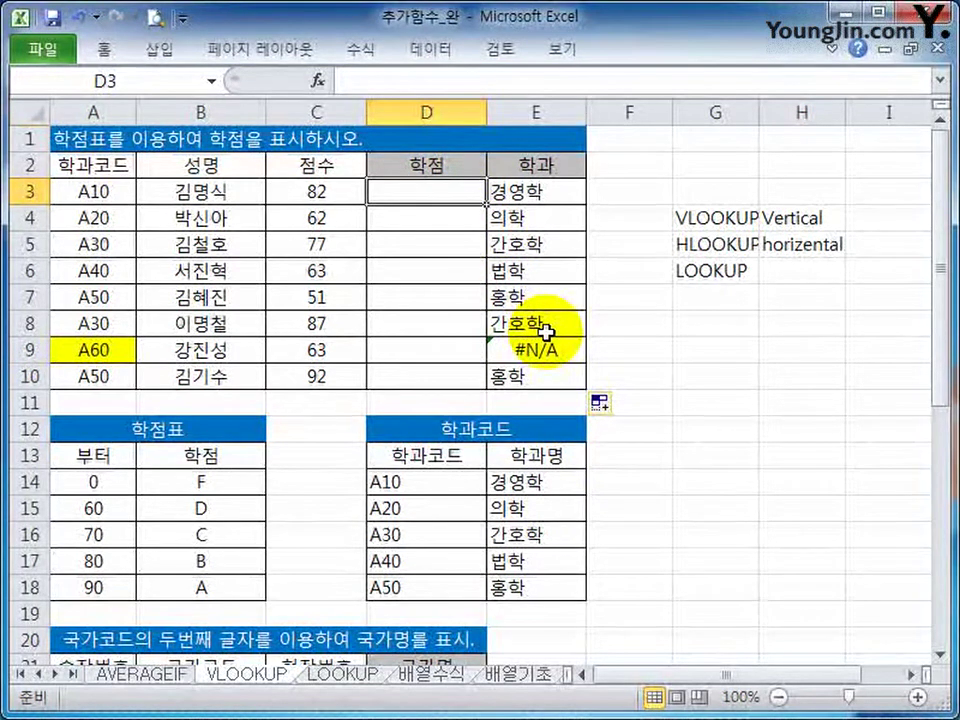
pyautogui.write('=v')
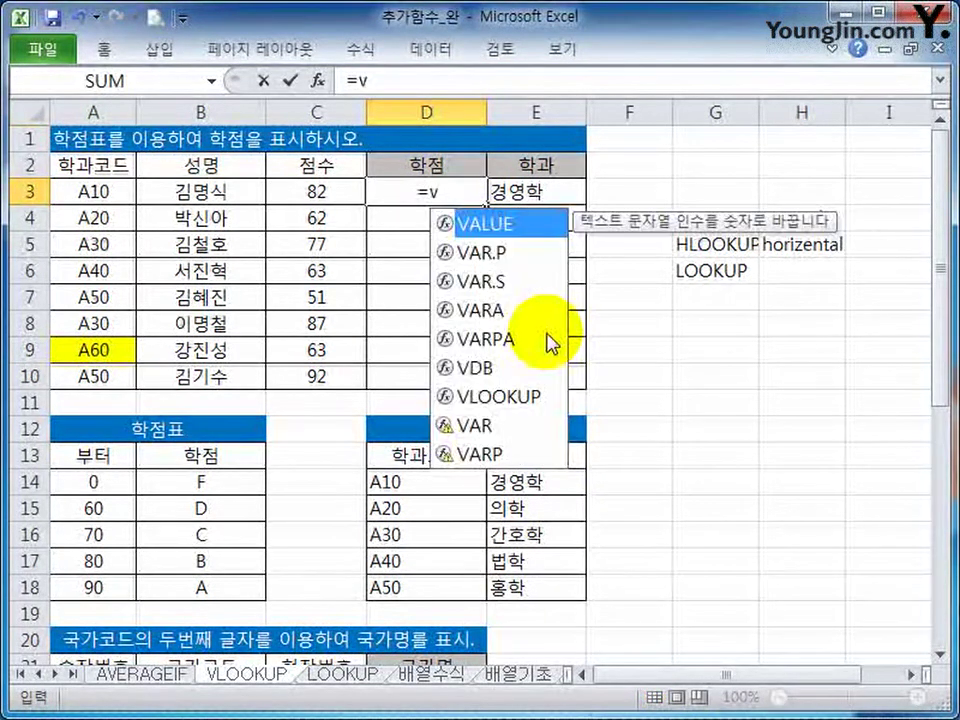
pyautogui.write('loo')
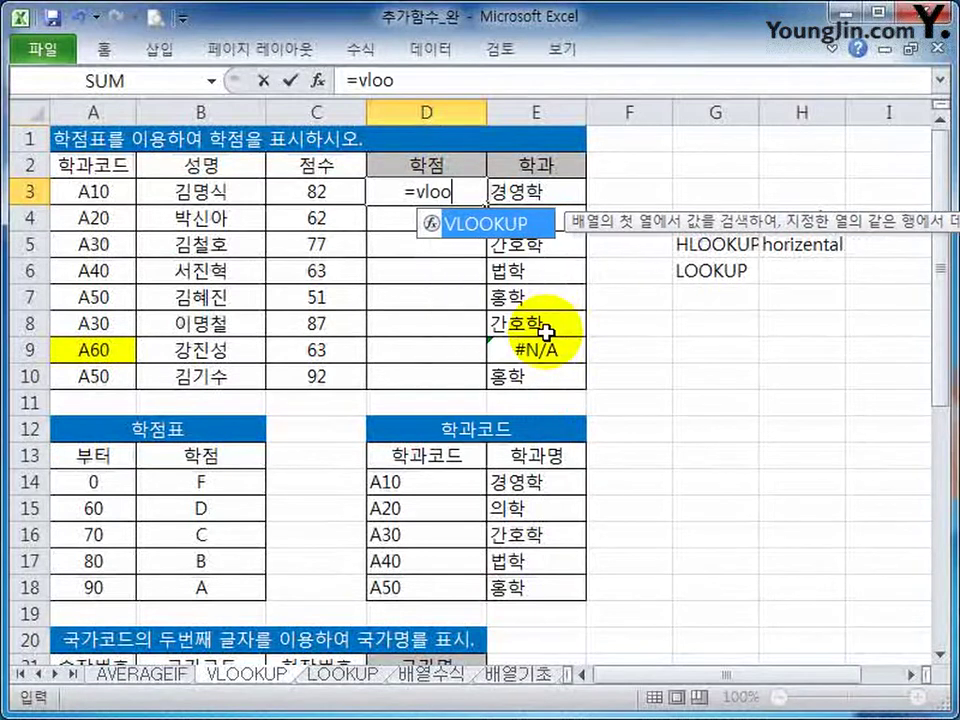
pyautogui.press('Tab')
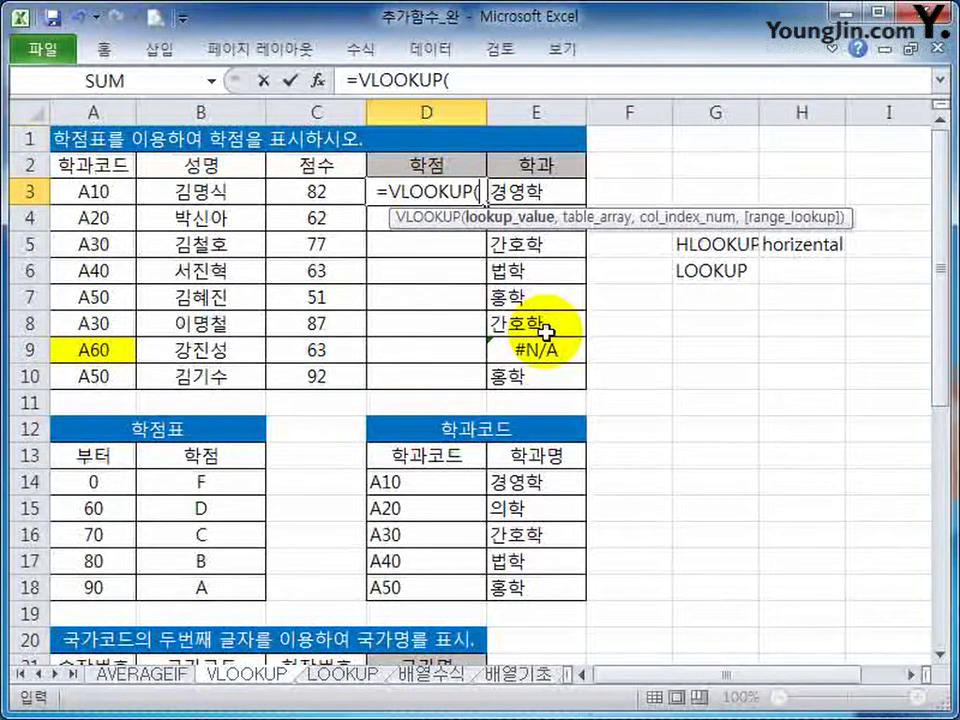
pyautogui.click(318, 80)
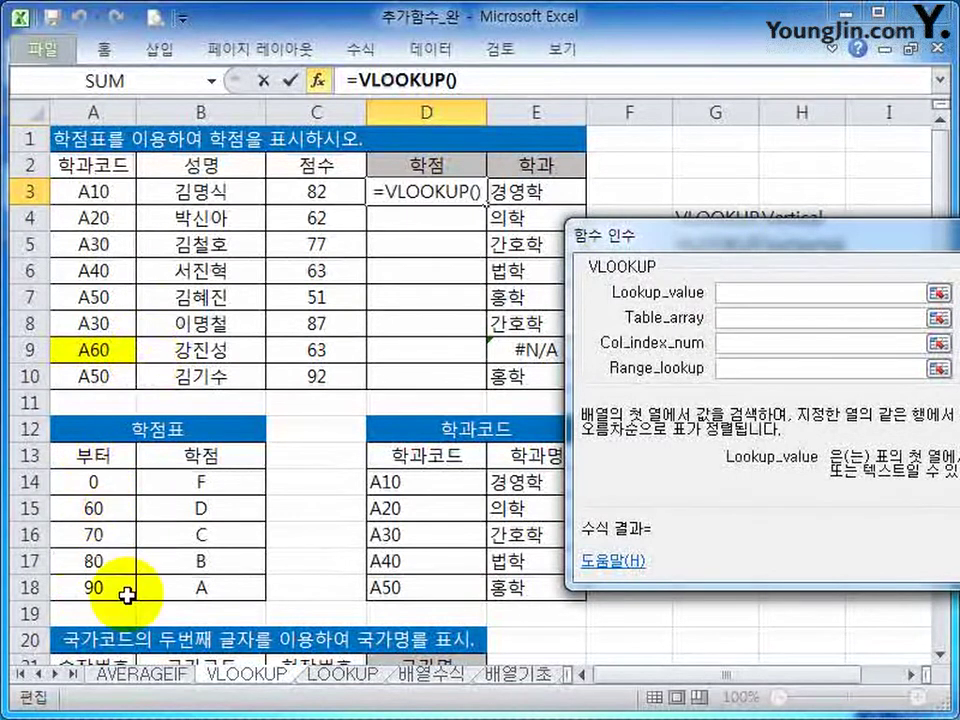
pyautogui.click(323, 195)
# Set the D3 formula's table array to the 학점표 data as the absolute range $A$14:$B$18
pyautogui.click(879, 317)
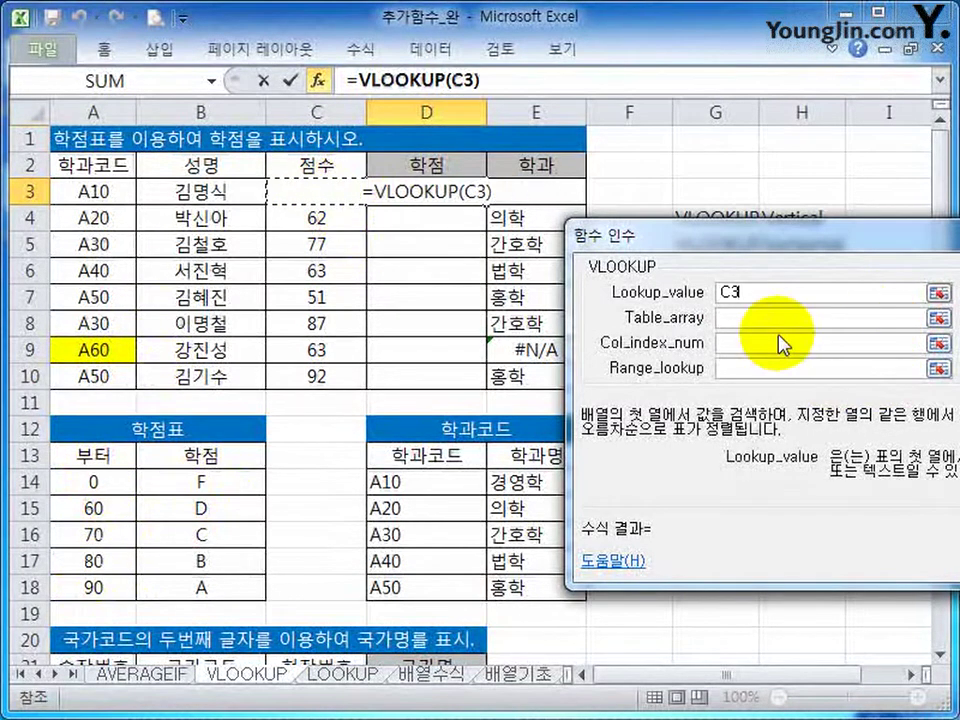
pyautogui.moveTo(95, 482); pyautogui.dragTo(229, 591)
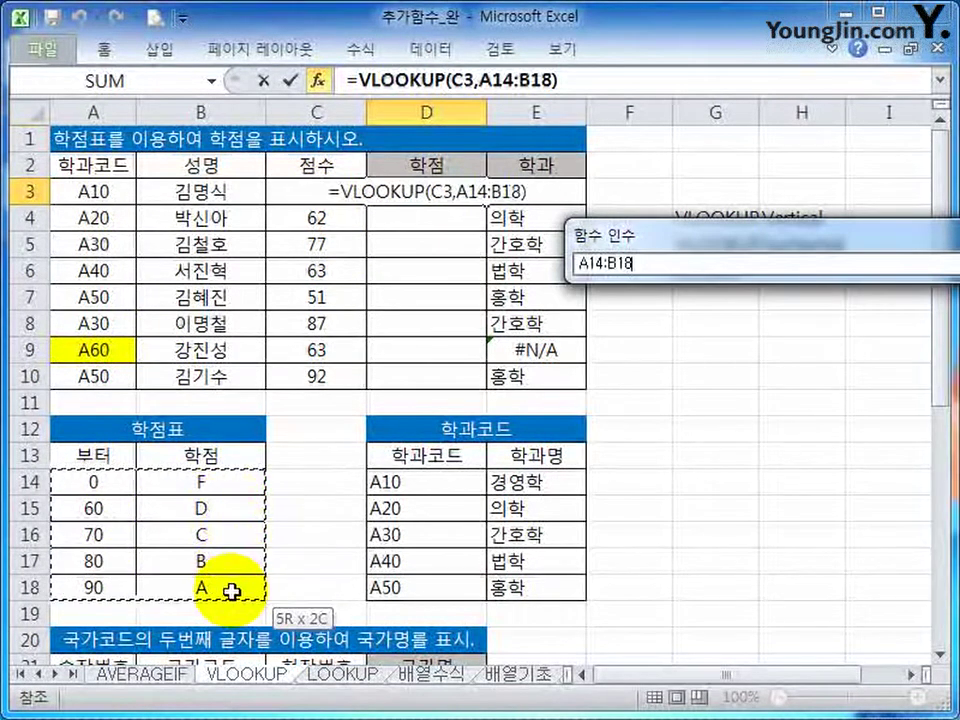
pyautogui.press('F4')
# Set the column index to 2, leave Range_lookup empty, and copy the completed D3 formula down to D10
pyautogui.click(760, 341)
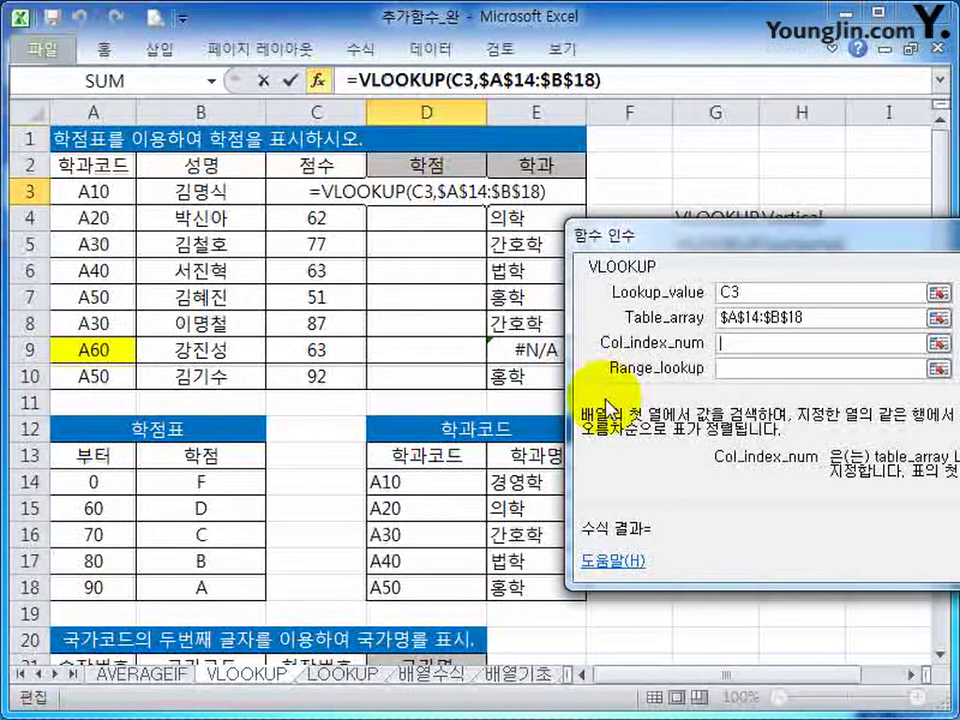
pyautogui.write('2')
pyautogui.click(761, 369)
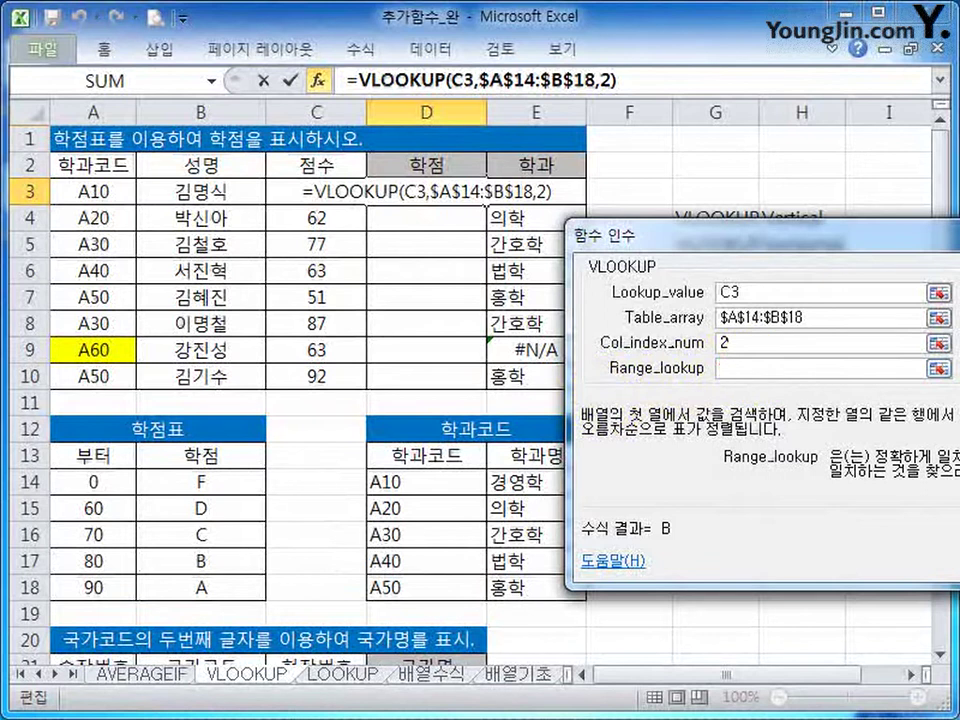
pyautogui.press('Return')
pyautogui.moveTo(486, 203); pyautogui.dragTo(452, 398)
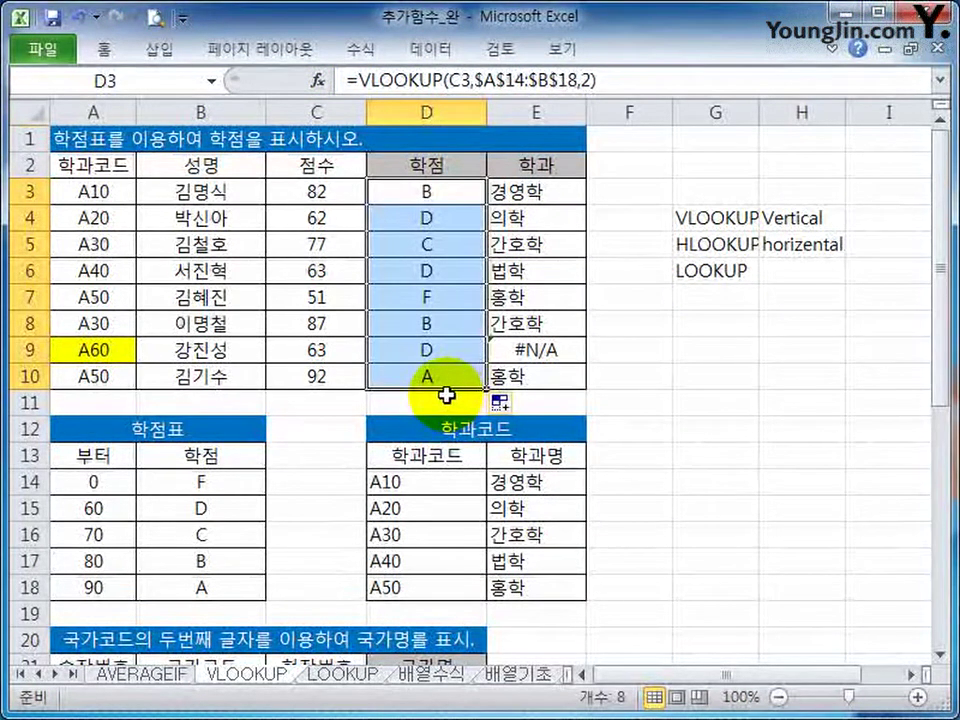
# Try exact matching by setting Range_lookup to 0 in the D3 VLOOKUP and copying it down to D10
pyautogui.click(318, 80)
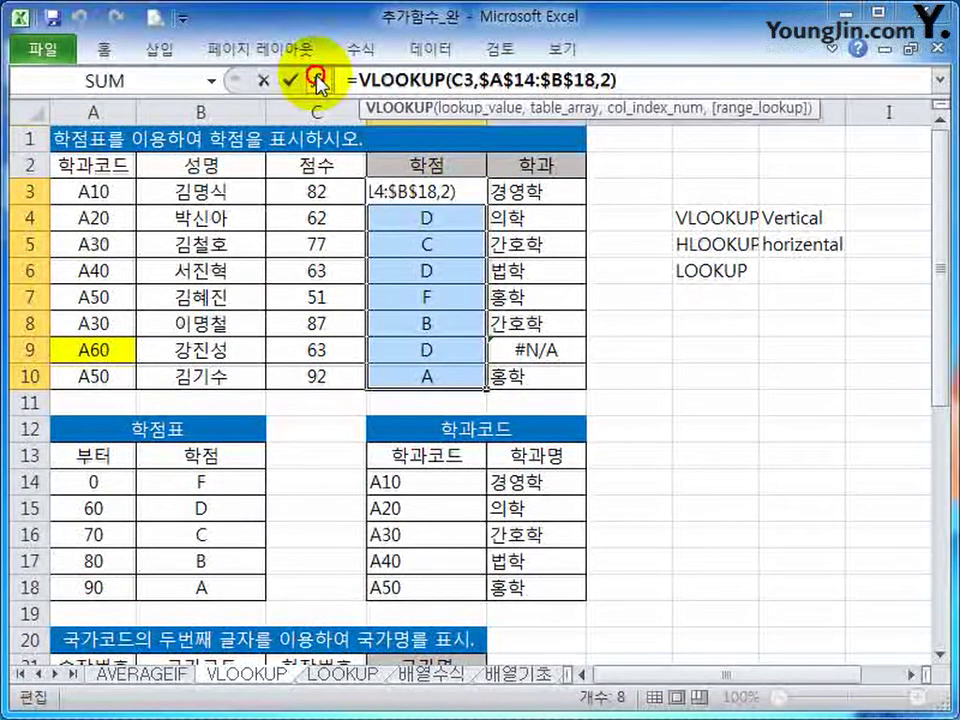
pyautogui.click(766, 369)
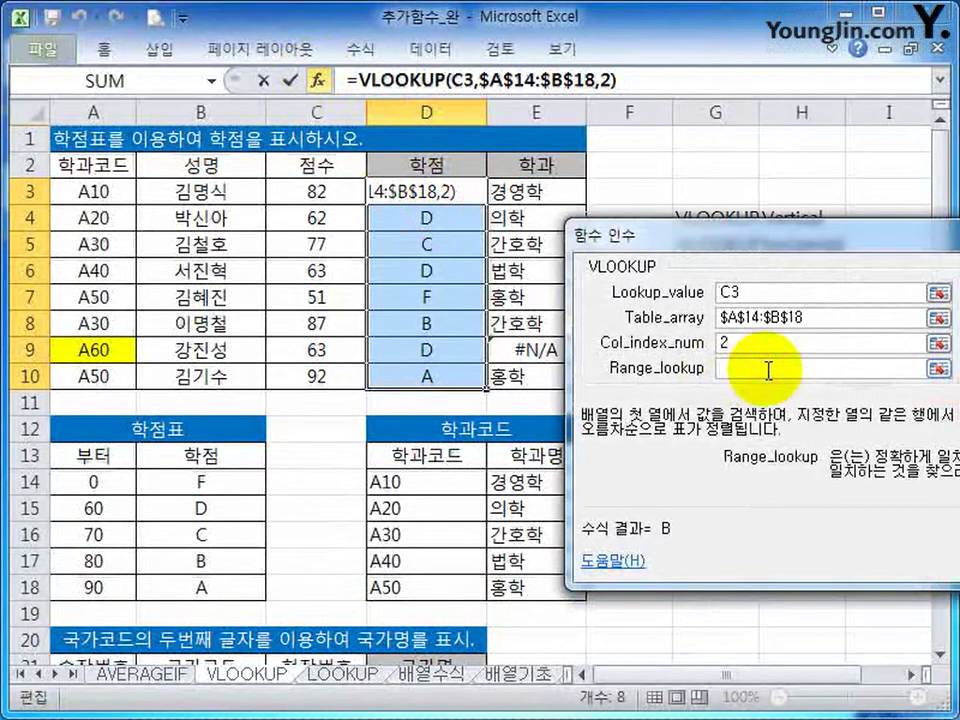
pyautogui.write('0')
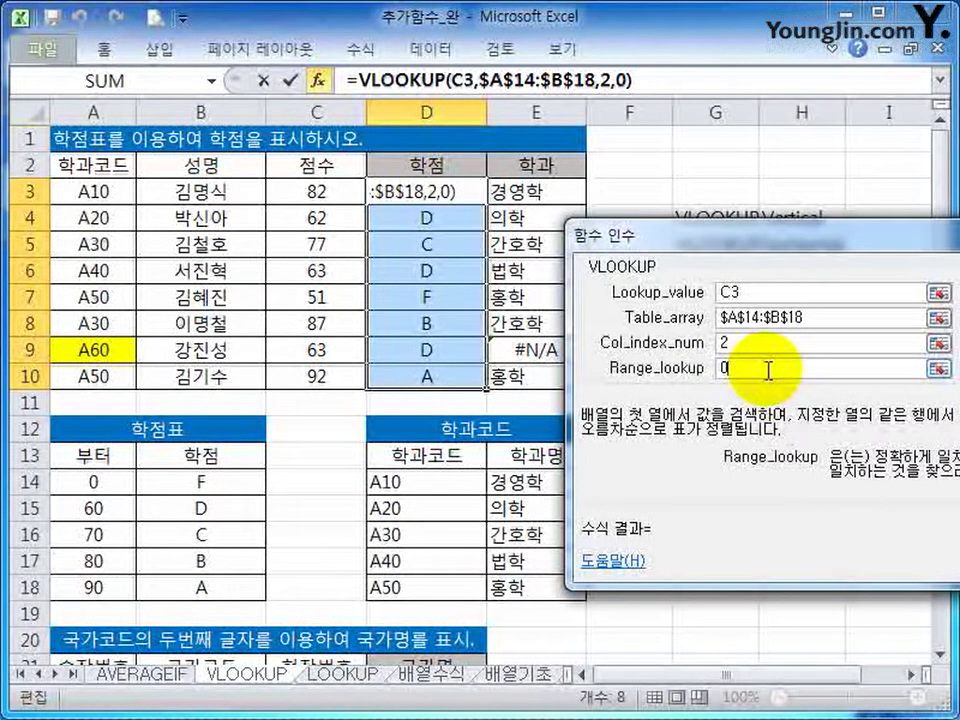
pyautogui.press('Return')
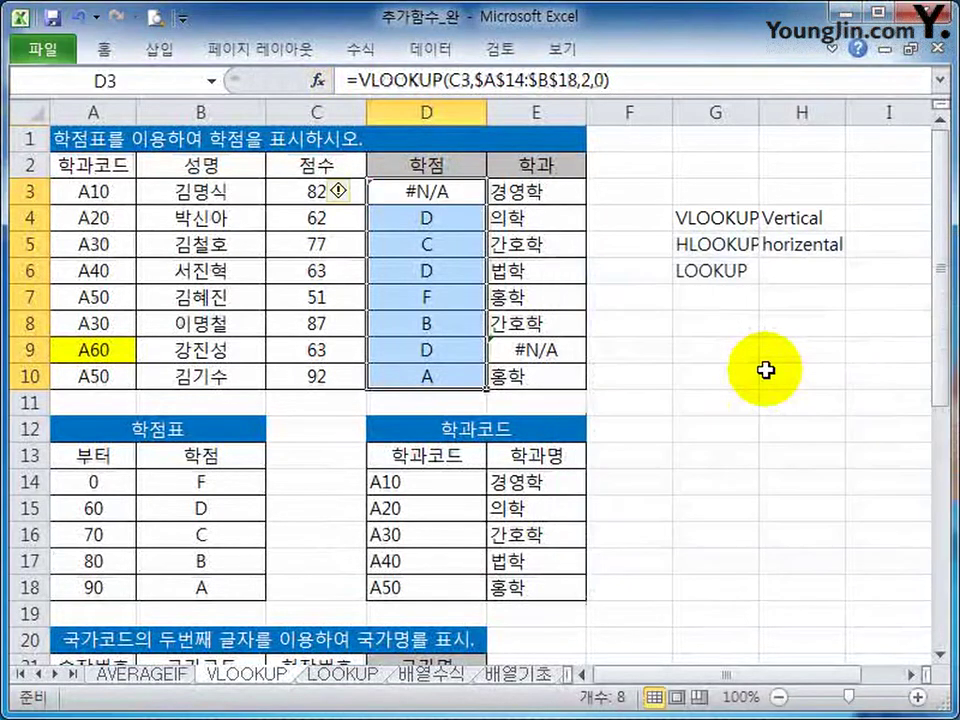
pyautogui.click(472, 198)
pyautogui.moveTo(478, 207); pyautogui.dragTo(438, 380)
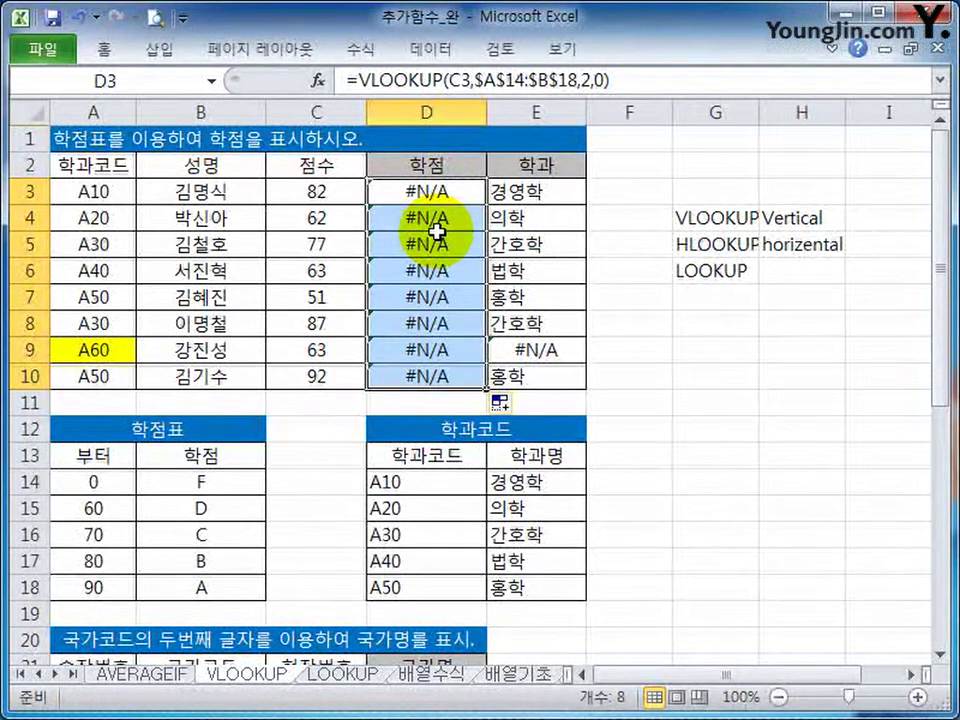
pyautogui.click(597, 80)
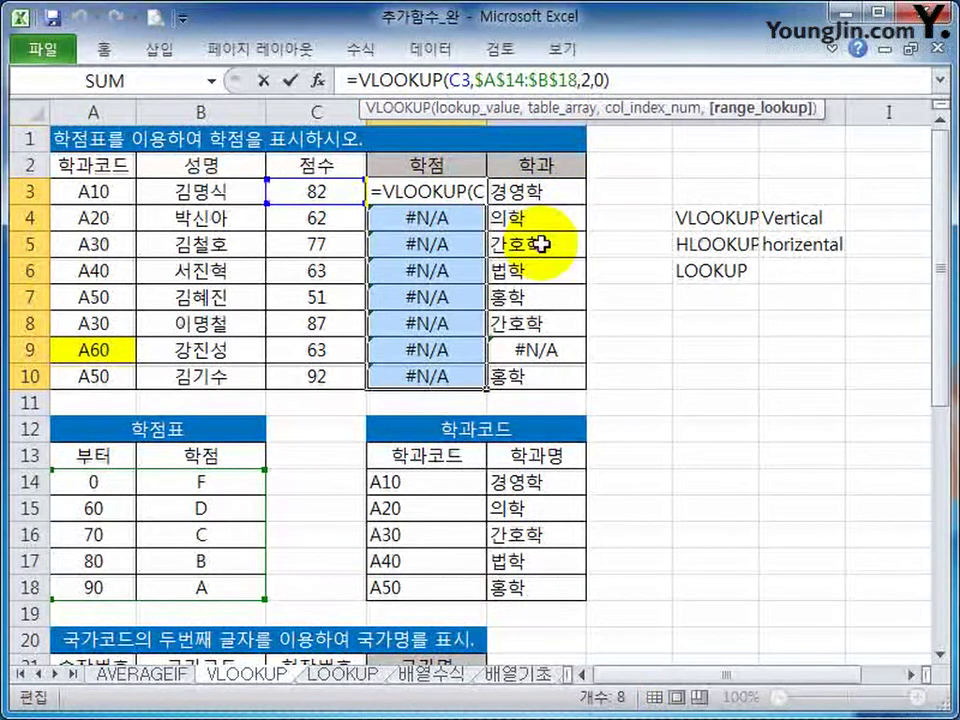
pyautogui.hotkey('ctrl', 'Return')
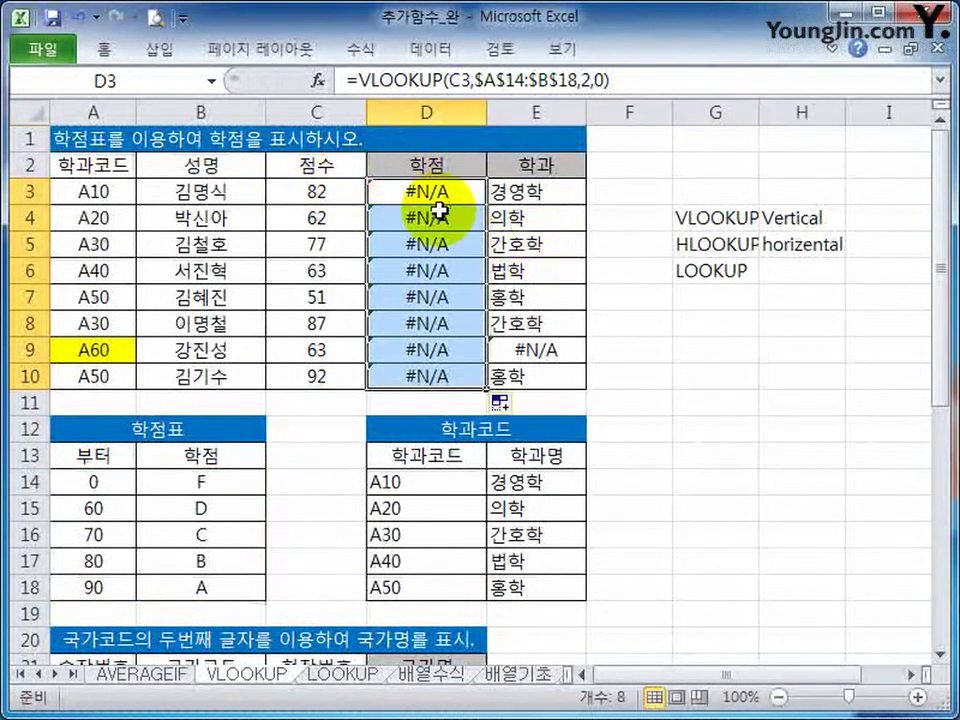
# Change the D4 formula back to approximate matching, leaving =VLOOKUP(C4,$A$14:$B$18,2)
pyautogui.click(436, 214)
pyautogui.doubleClick(597, 80)
pyautogui.write('14:$B$18,2,1)')
pyautogui.press('Return')
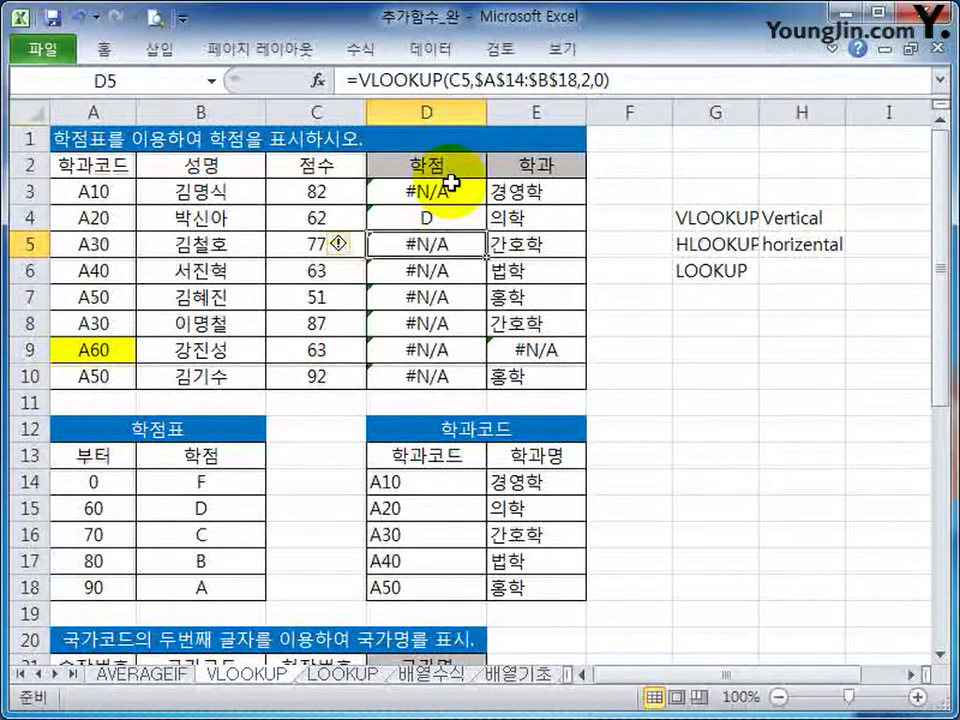
# Copy the D4 formula down to D10 and up to D3 to restore the 학점 column
pyautogui.click(439, 184)
pyautogui.click(456, 214)
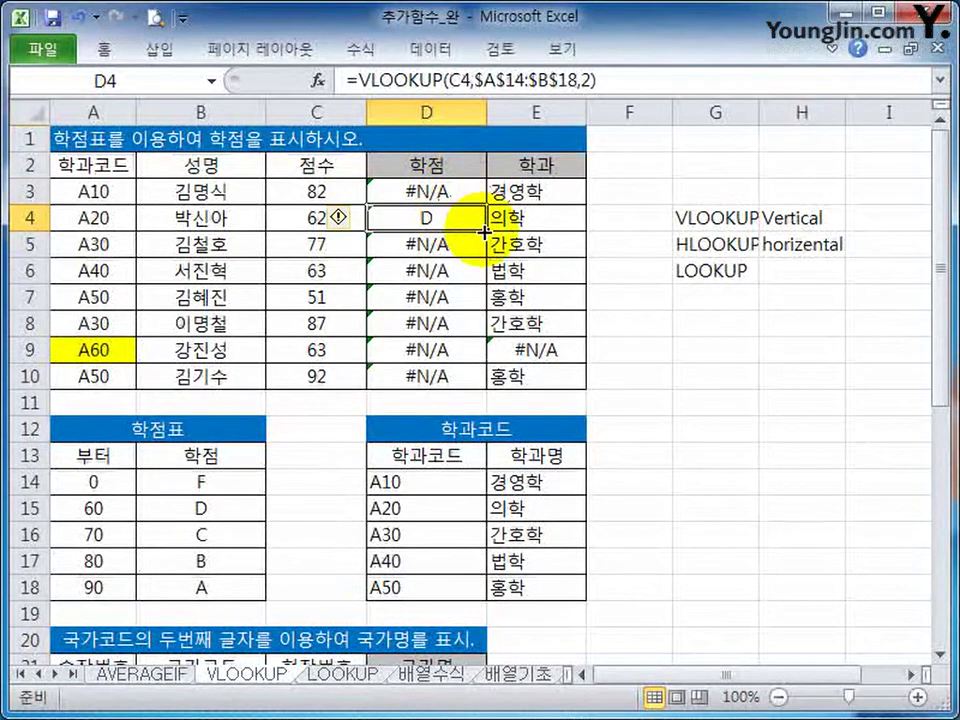
pyautogui.moveTo(486, 229); pyautogui.dragTo(485, 382)
pyautogui.click(440, 190)
pyautogui.click(459, 217)
pyautogui.moveTo(486, 229); pyautogui.dragTo(484, 188)
# Compare the score in C3 with the threshold and grade rows of the 학점표 in A14:B18
pyautogui.click(311, 189)
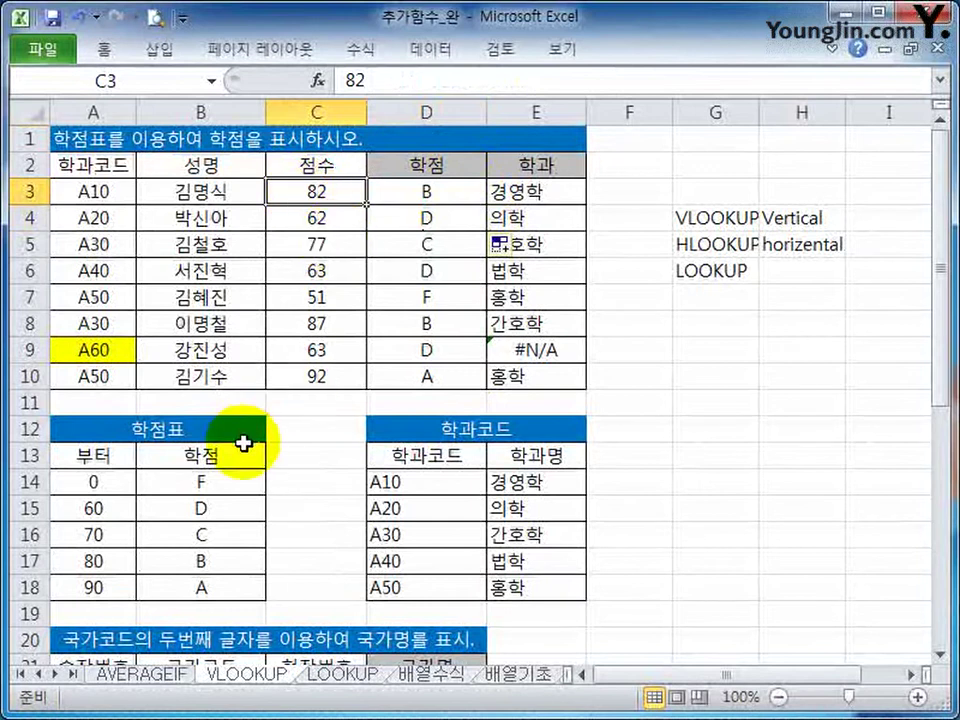
pyautogui.moveTo(95, 561); pyautogui.dragTo(219, 564)
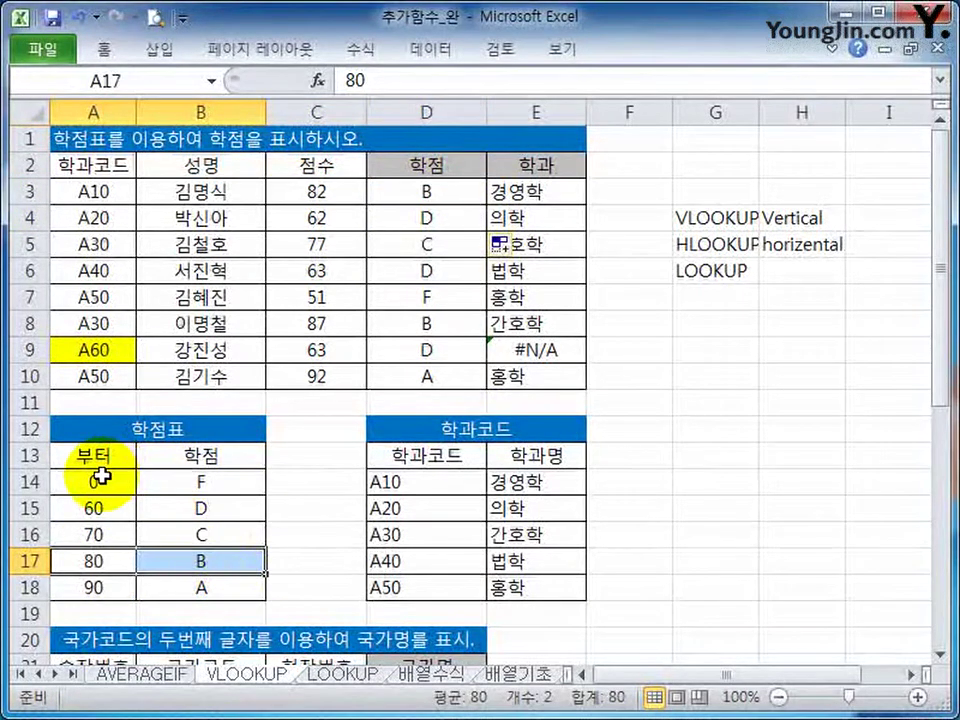
pyautogui.moveTo(100, 588); pyautogui.dragTo(197, 589)
pyautogui.moveTo(99, 559); pyautogui.dragTo(213, 561)
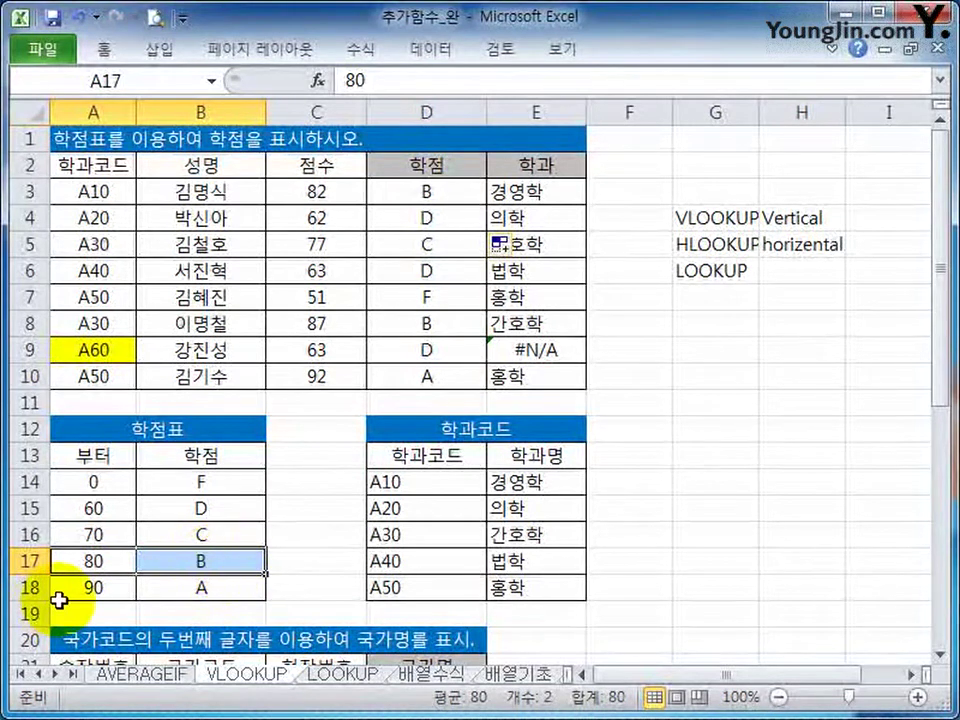
pyautogui.moveTo(95, 589); pyautogui.dragTo(230, 600)
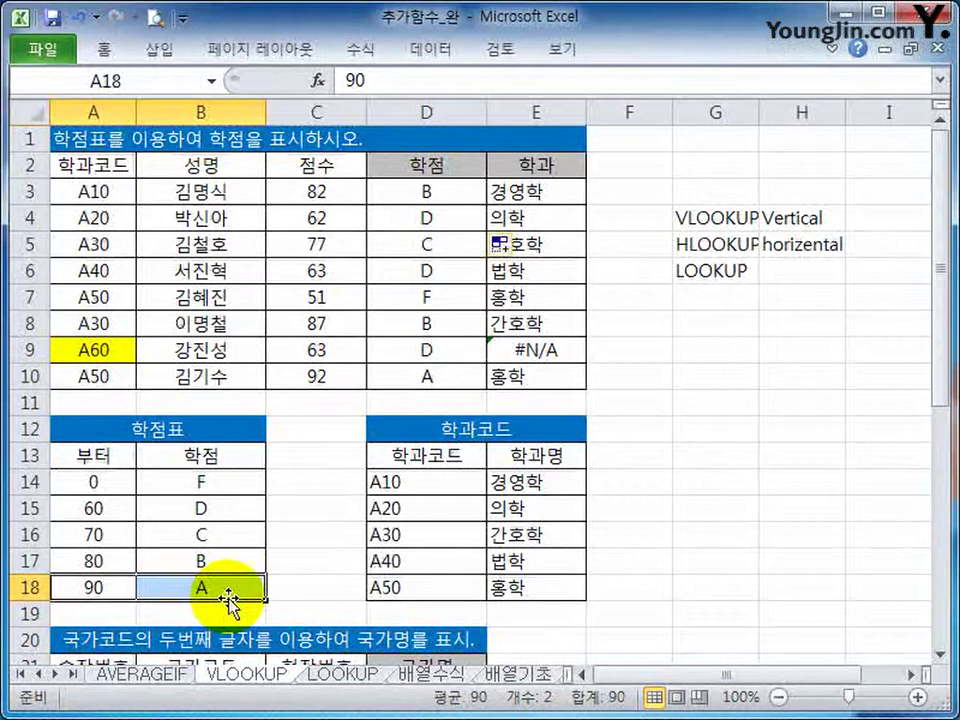
pyautogui.moveTo(114, 484); pyautogui.dragTo(205, 484)
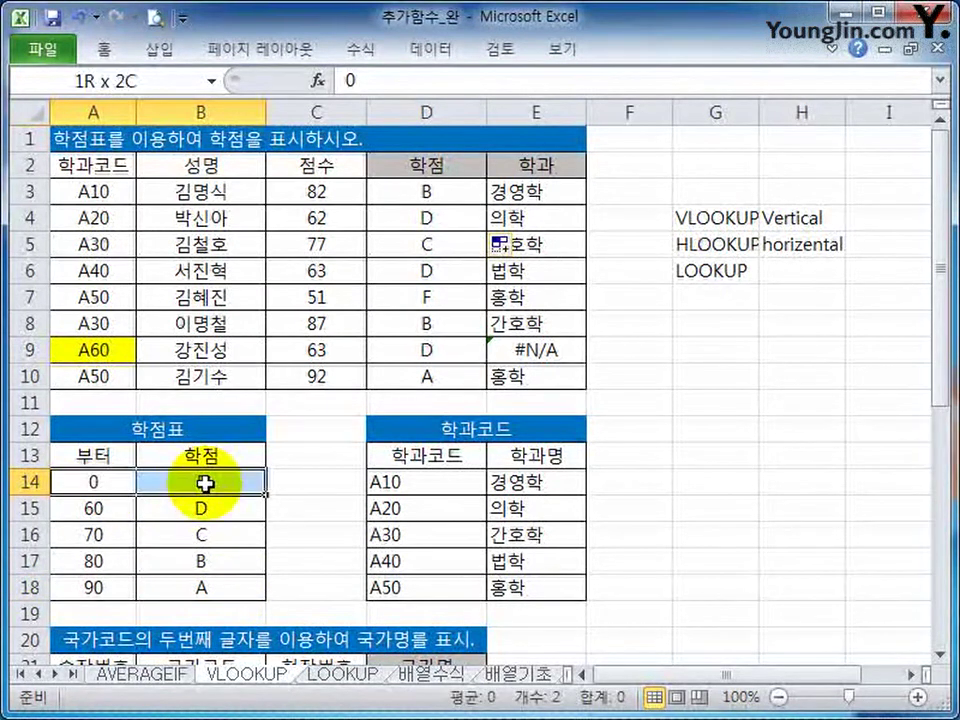
pyautogui.click(95, 510)
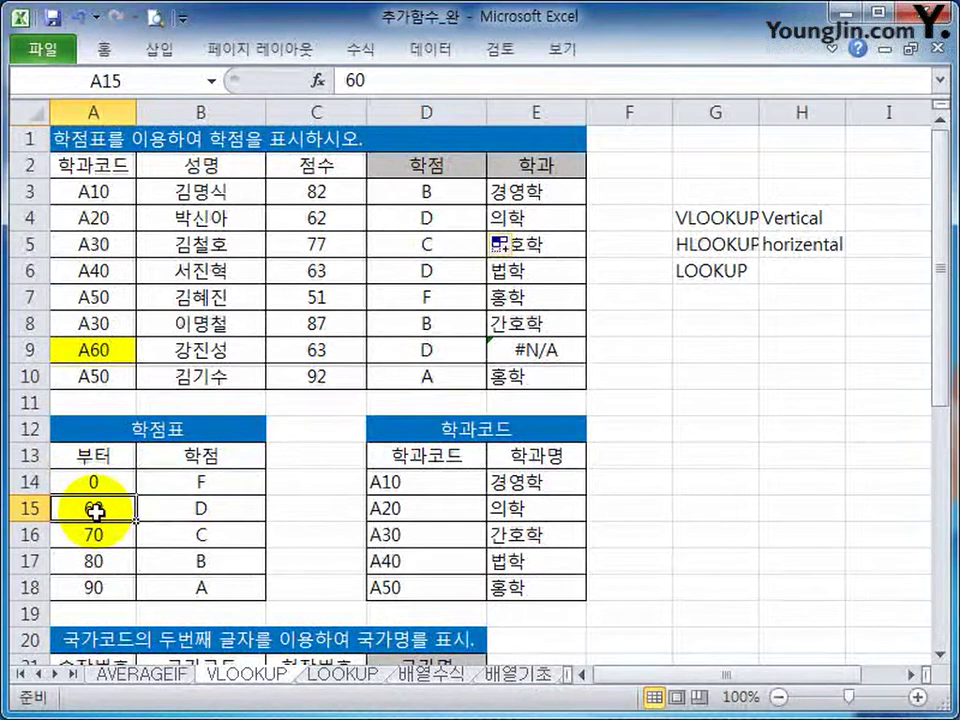
# Review the D3 formula against the 학점표 range and examine its Range_lookup argument
pyautogui.click(424, 190)
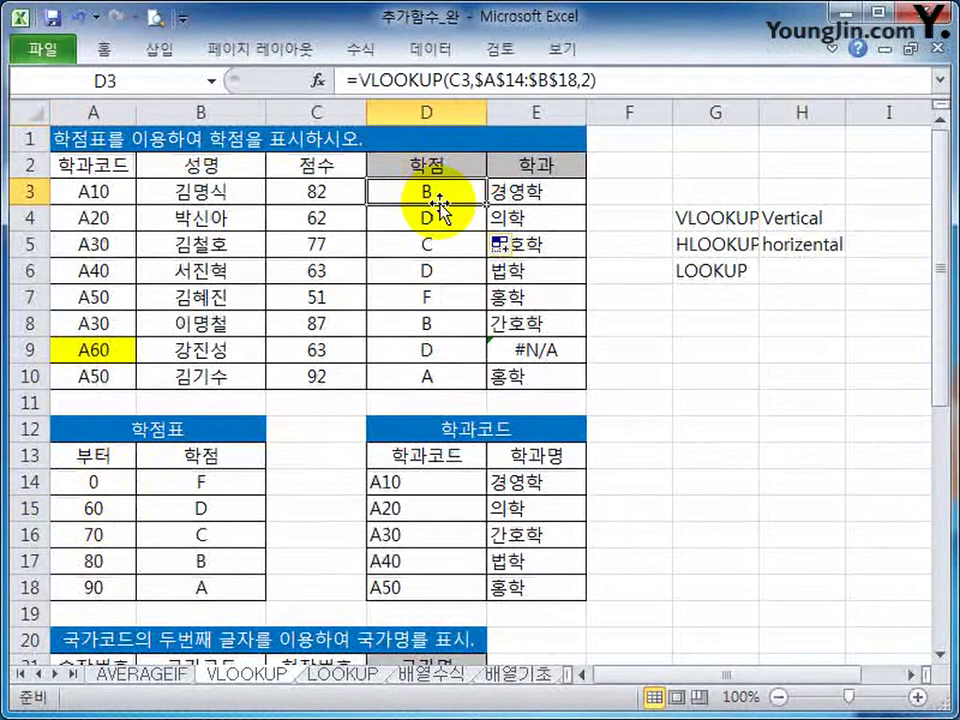
pyautogui.moveTo(95, 482); pyautogui.dragTo(228, 592)
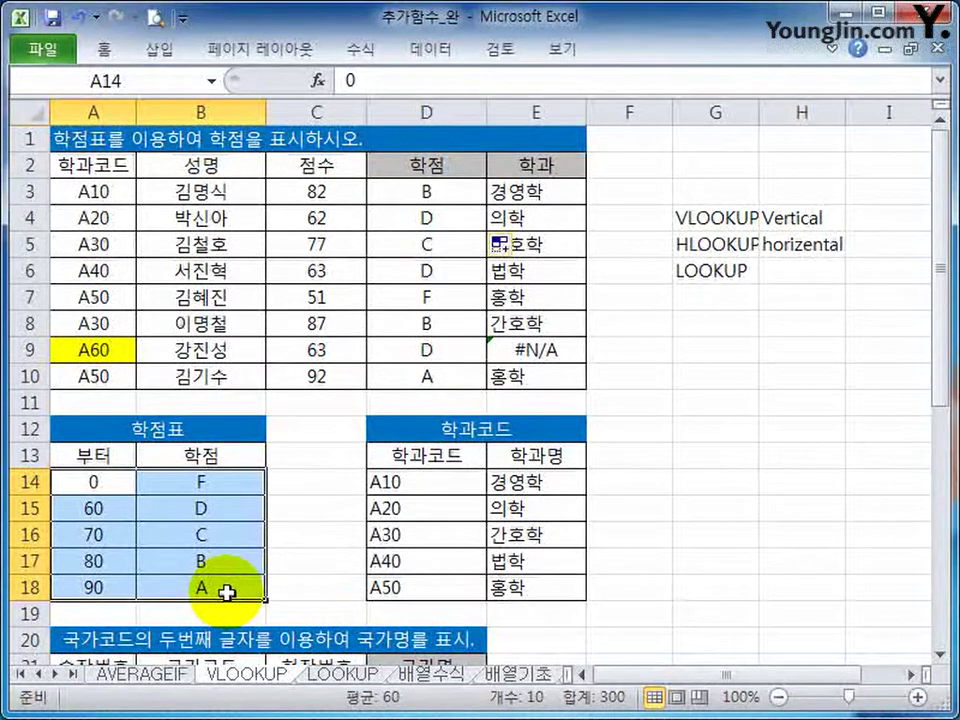
pyautogui.click(414, 192)
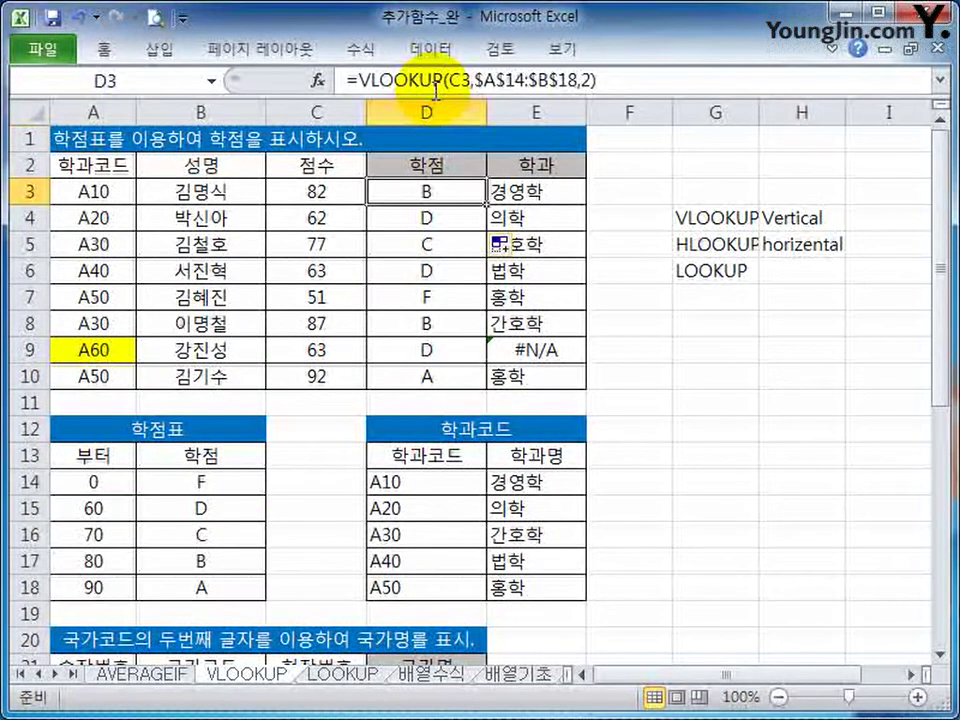
pyautogui.click(318, 80)
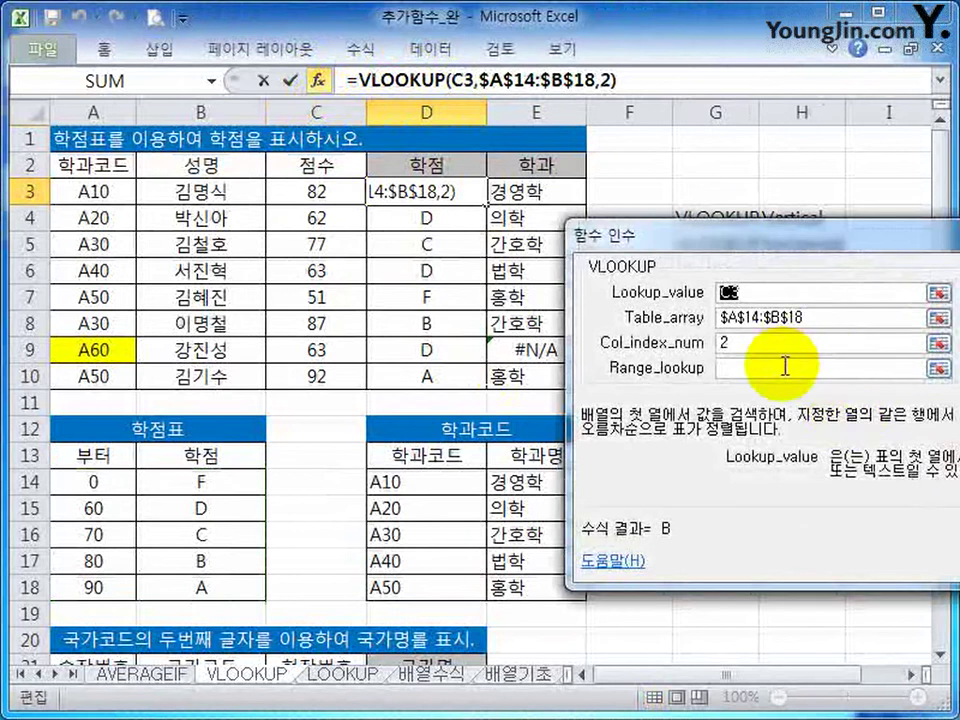
pyautogui.click(785, 367)
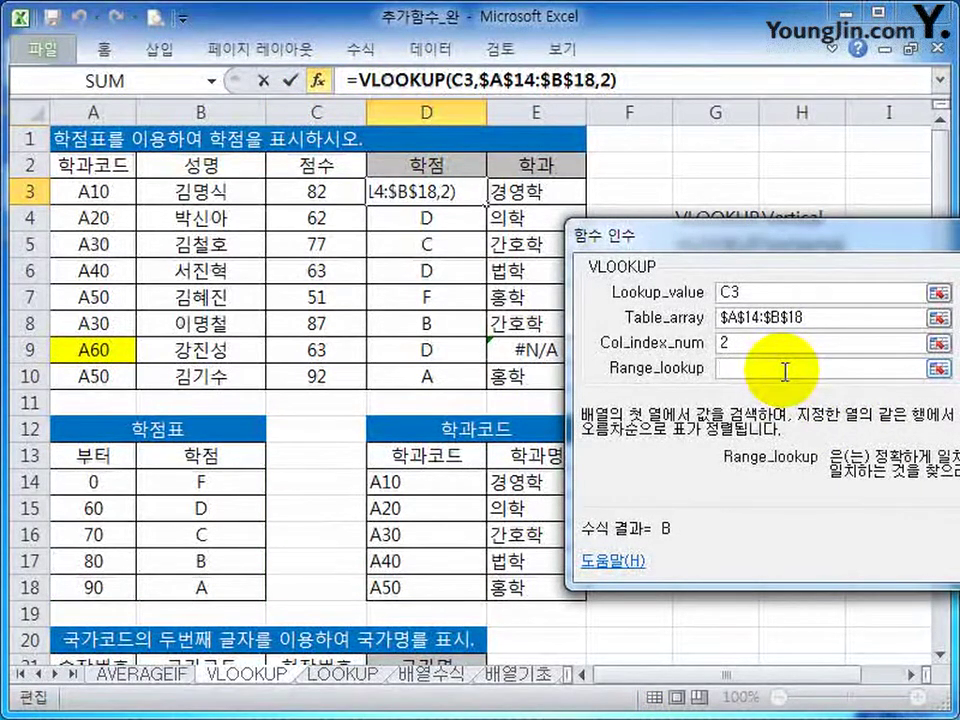
pyautogui.press('Return')
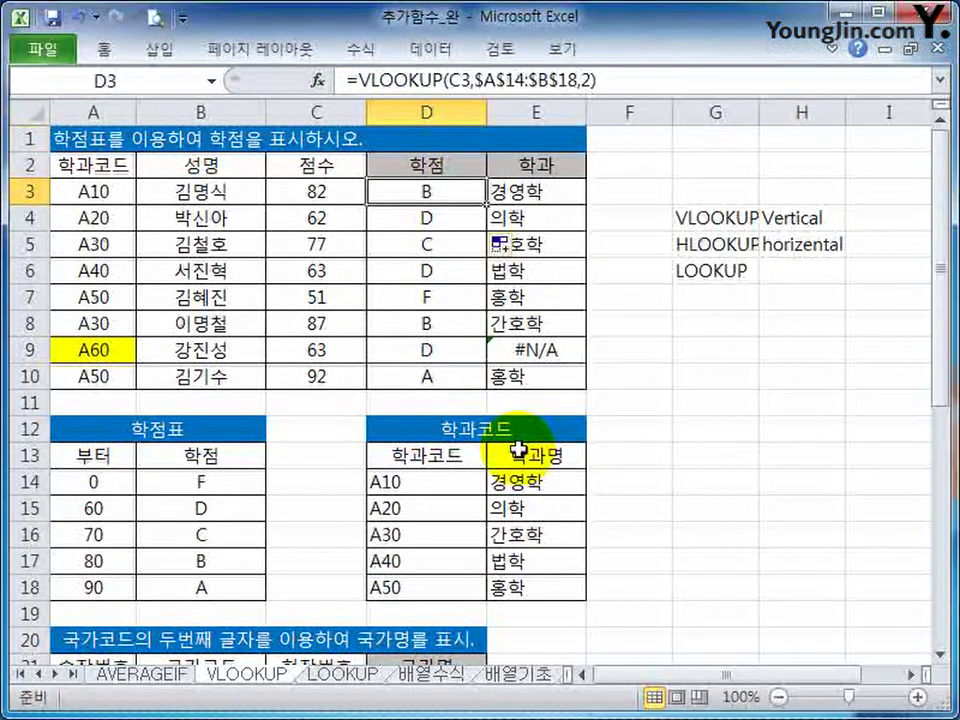
# Review the Range_lookup argument of the E3 VLOOKUP and go to the 국가명 exercise in rows 20 to 32
pyautogui.click(508, 189)
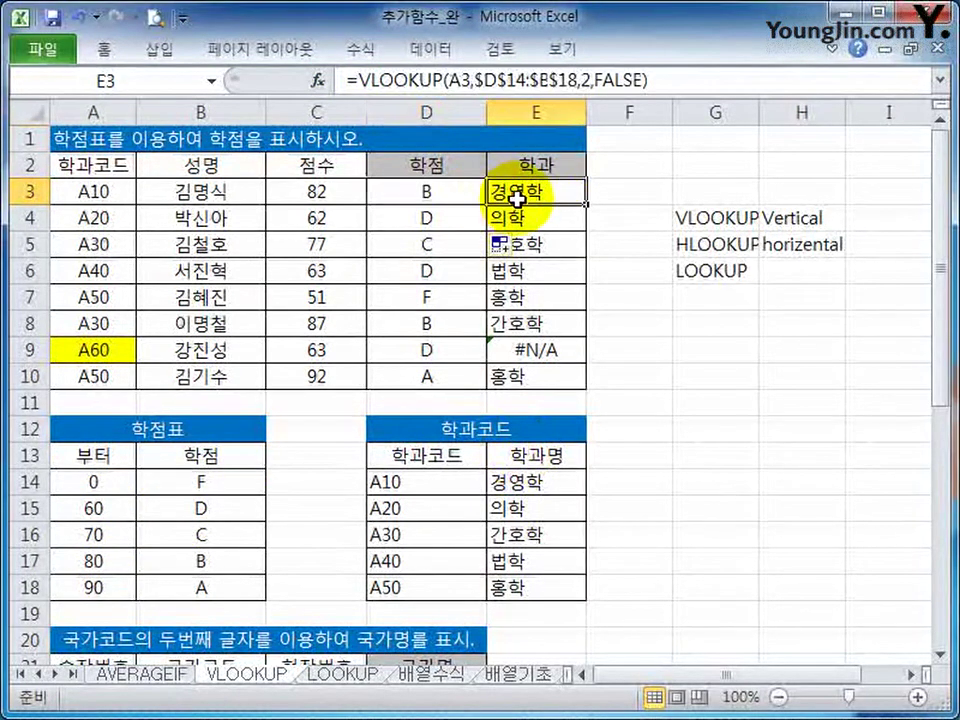
pyautogui.click(380, 80)
pyautogui.click(318, 80)
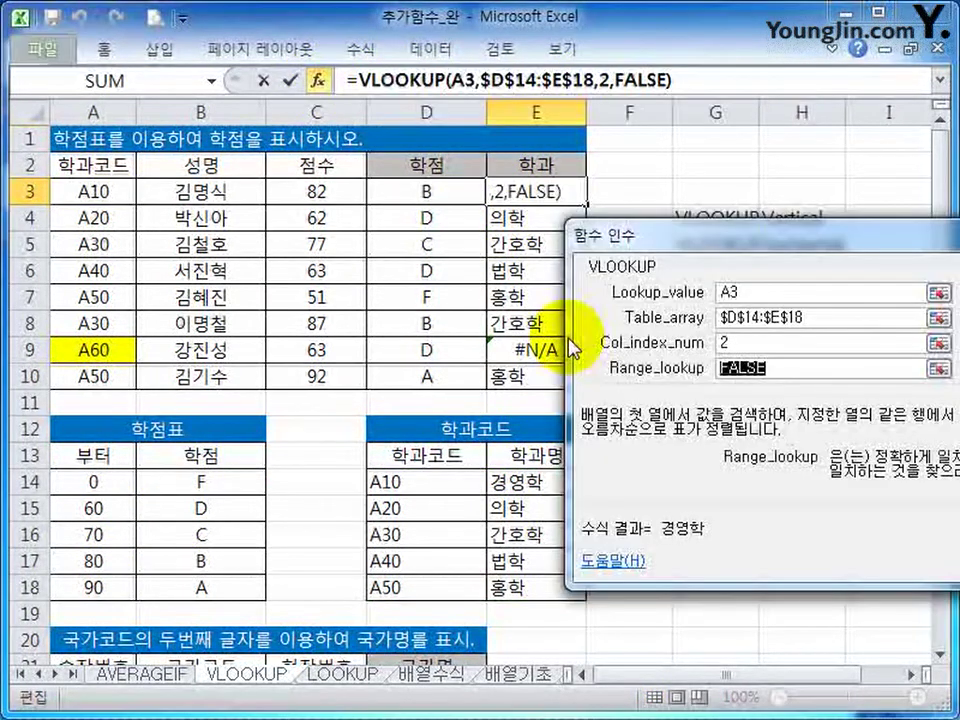
pyautogui.press('Return')
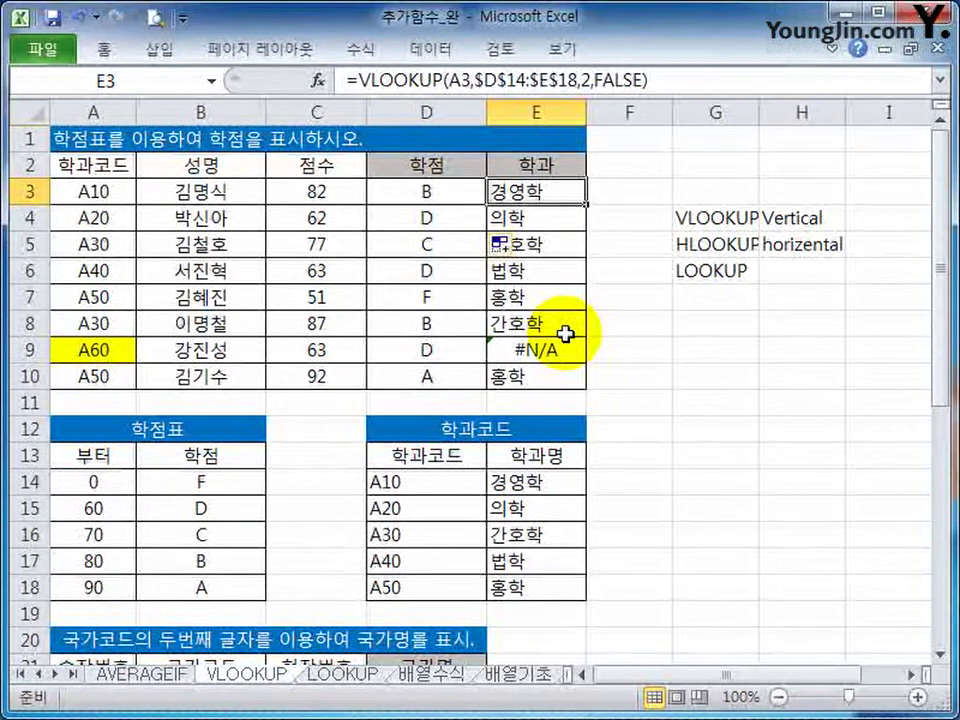
pyautogui.scroll(-5, 574, 274)
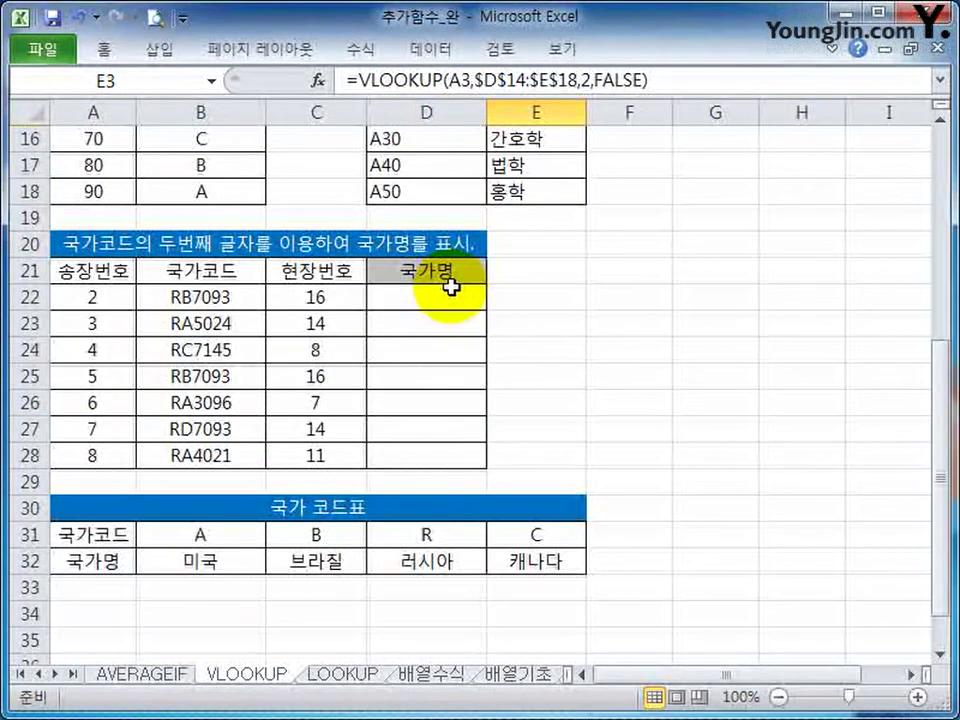
# Start an HLOOKUP formula in D22 and open its function arguments beside the 국가명 table
pyautogui.click(444, 300)
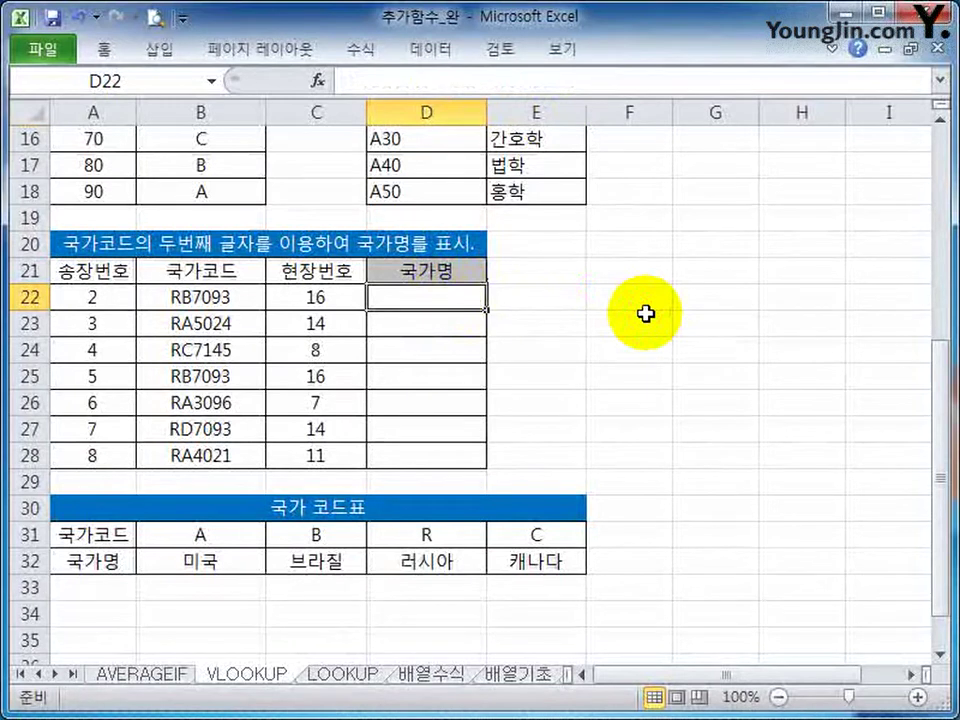
pyautogui.write('=hl')
pyautogui.press('Tab')
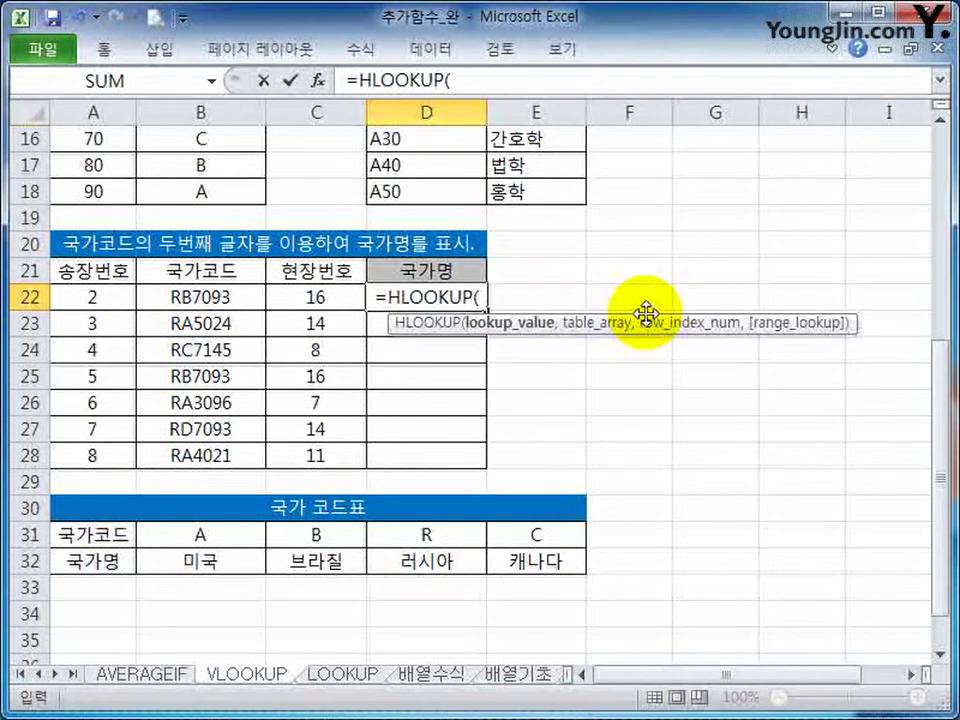
pyautogui.click(290, 80)
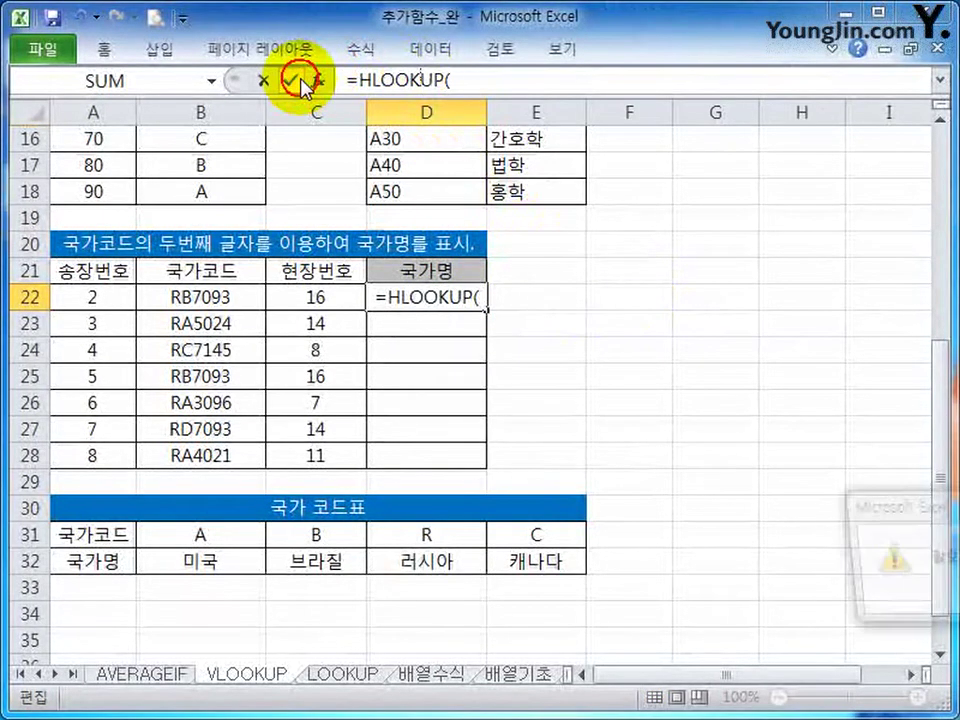
pyautogui.press('Return')
pyautogui.click(343, 80)
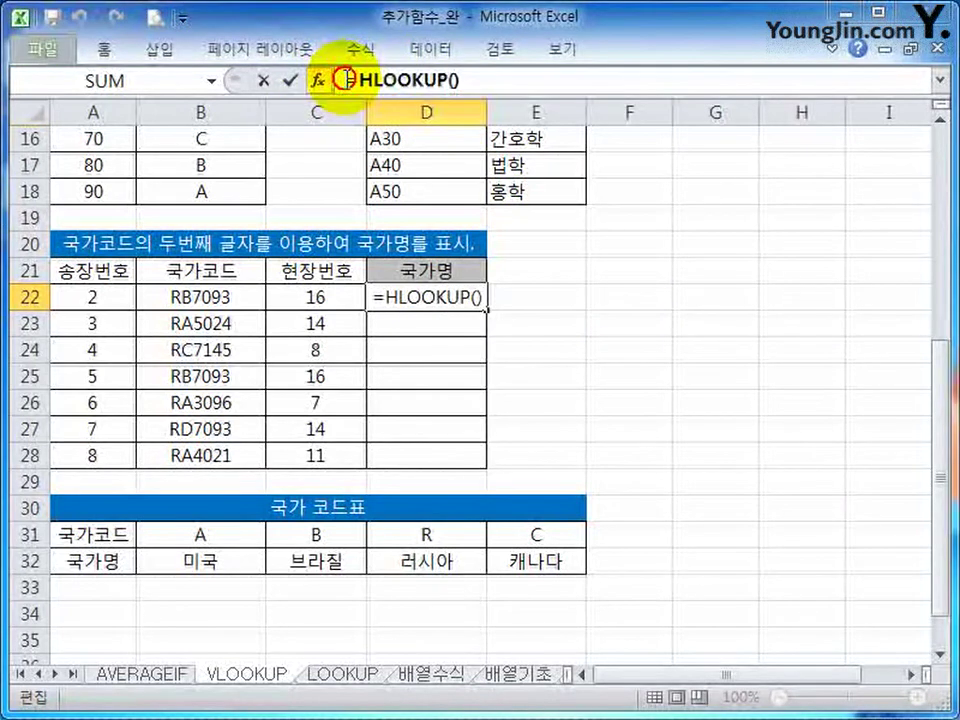
pyautogui.click(317, 80)
pyautogui.moveTo(718, 268); pyautogui.dragTo(651, 184)
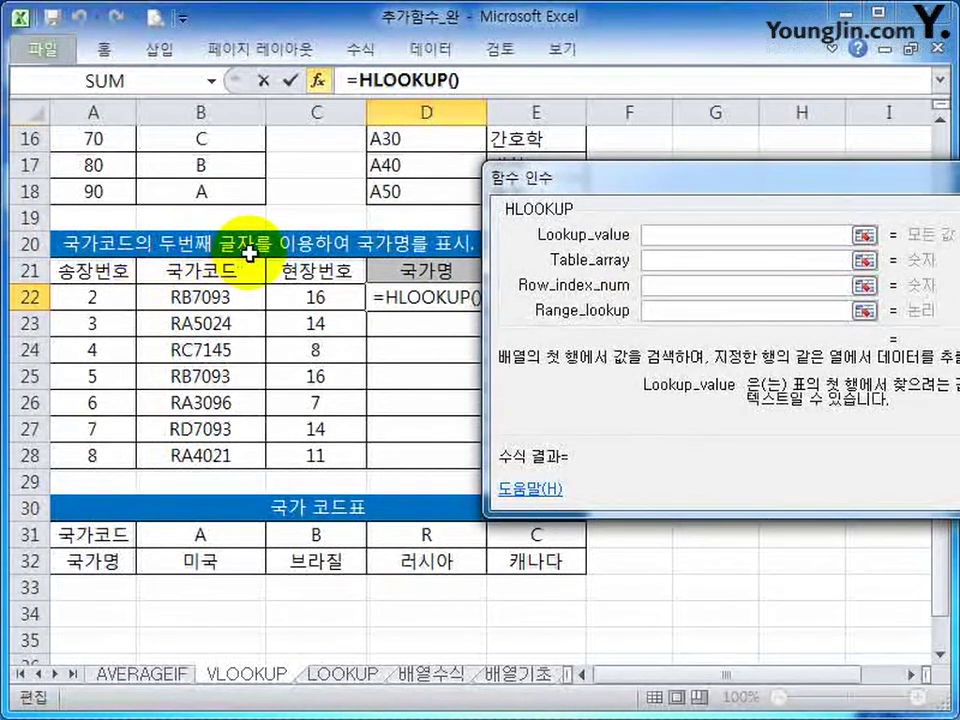
pyautogui.moveTo(638, 186); pyautogui.dragTo(639, 140)
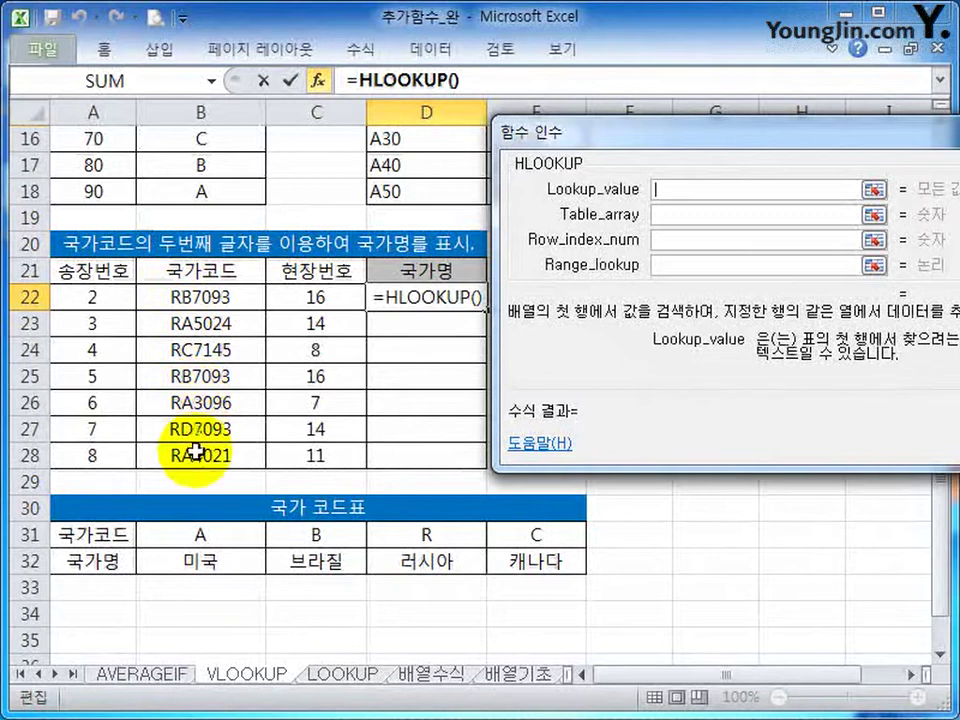
# Set the HLOOKUP Lookup_value to mid(B22,2,1) to extract the second character of the 국가코드
pyautogui.write('m')
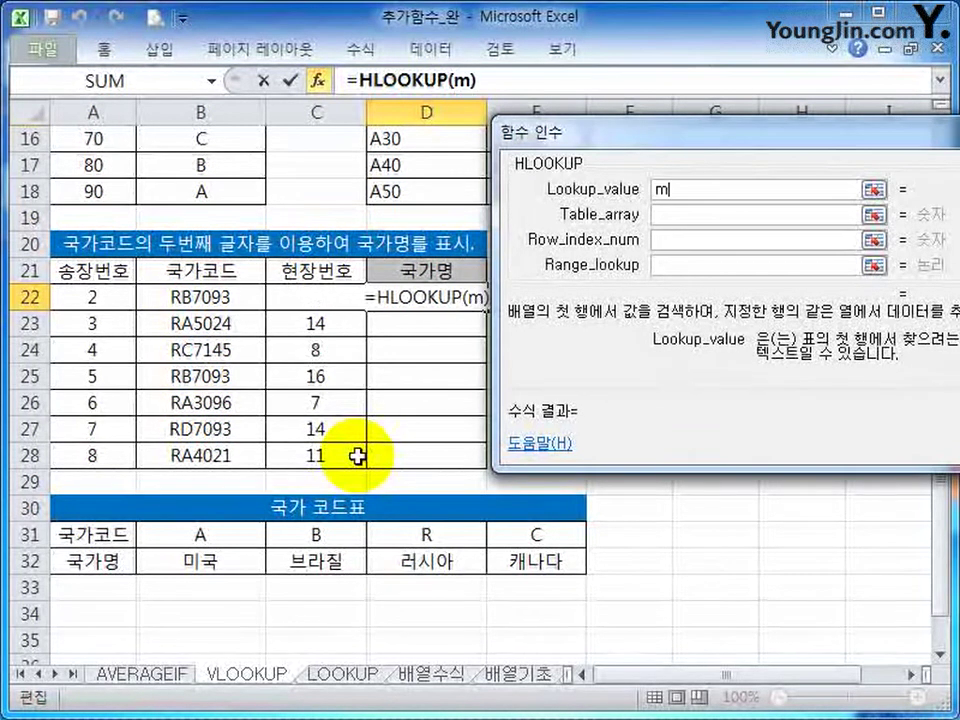
pyautogui.write('id')
pyautogui.press('BackSpace')
pyautogui.write('id')
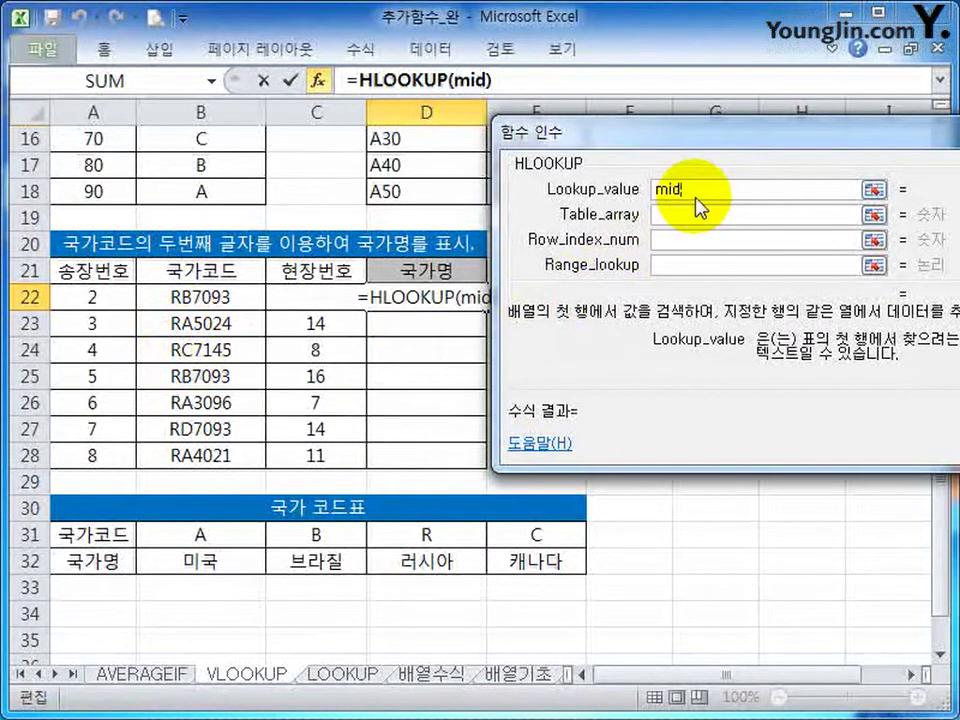
pyautogui.write('(')
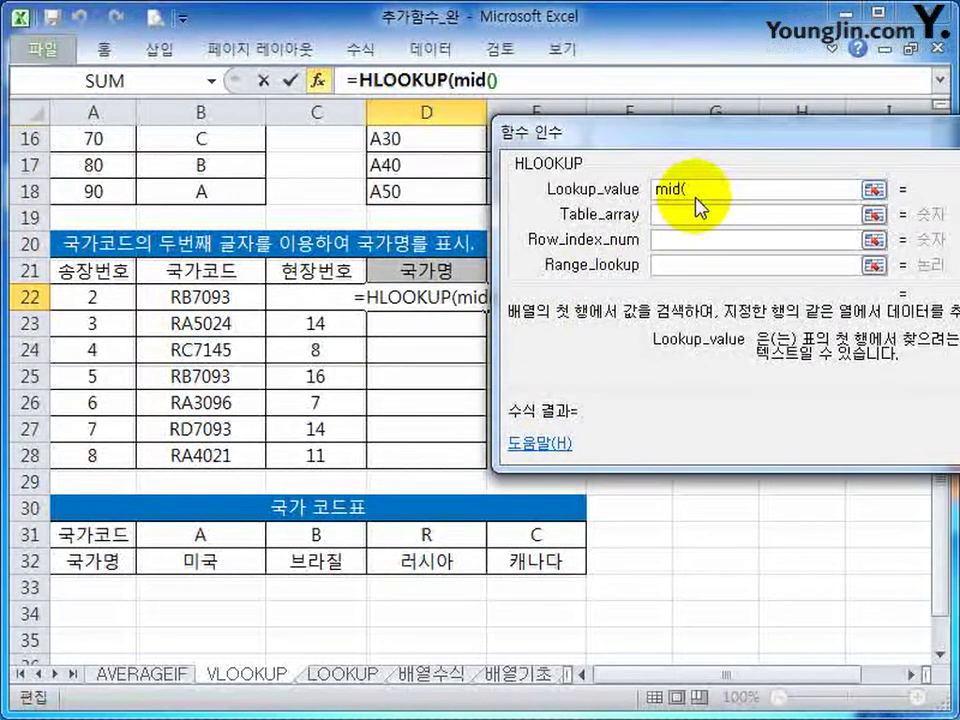
pyautogui.click(231, 298)
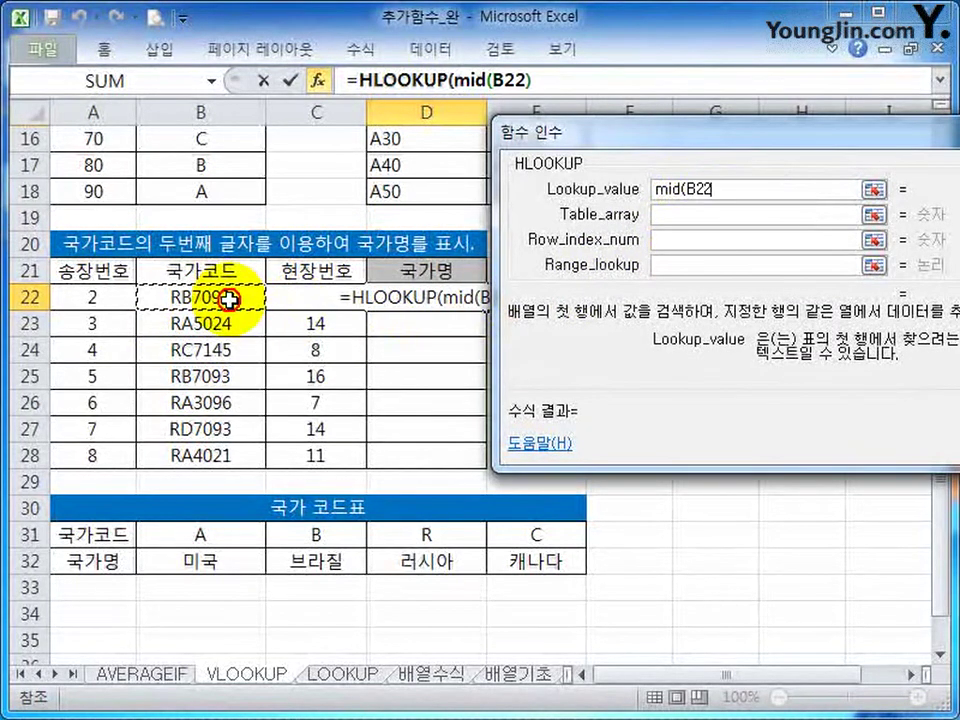
pyautogui.write(',2,1')
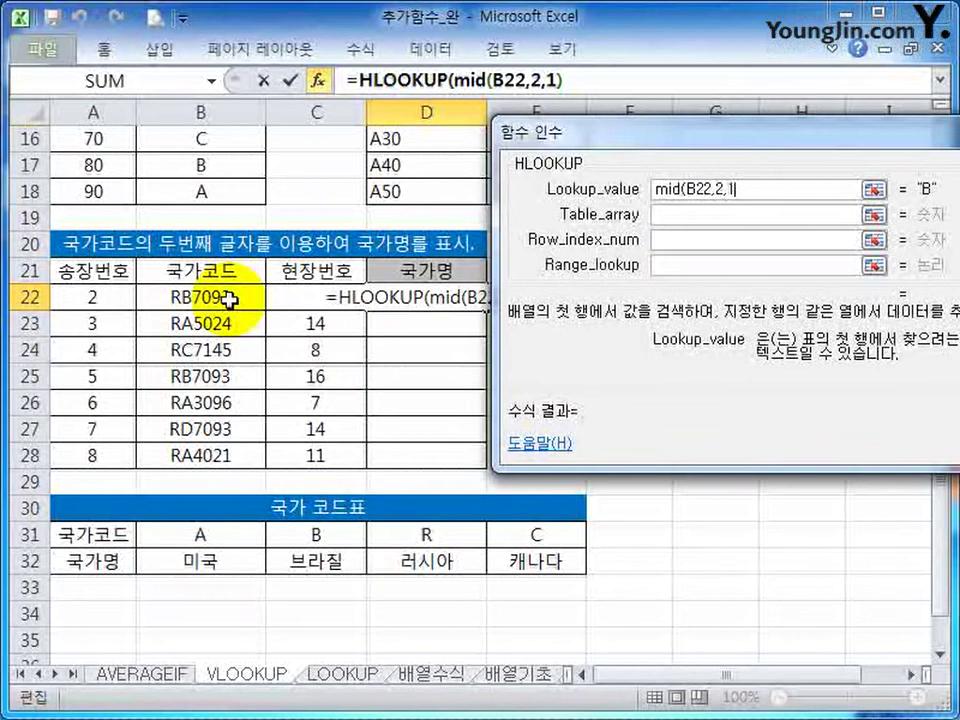
pyautogui.write(')')
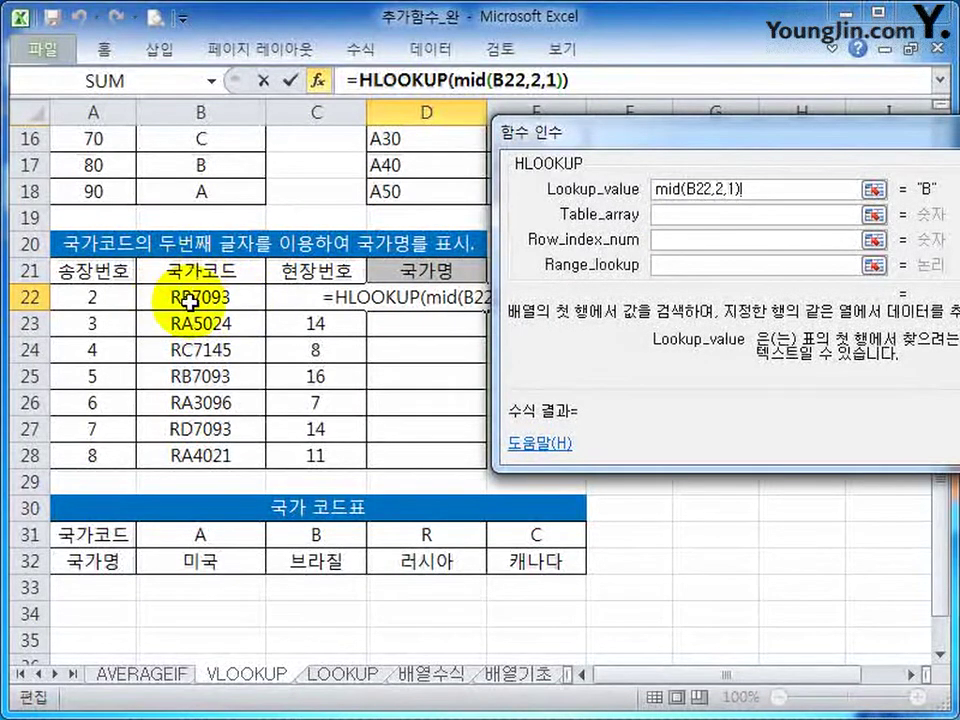
# Complete the D22 HLOOKUP with Table_array $B$31:$E$32, Row_index_num 2 and Range_lookup 0
pyautogui.click(729, 214)
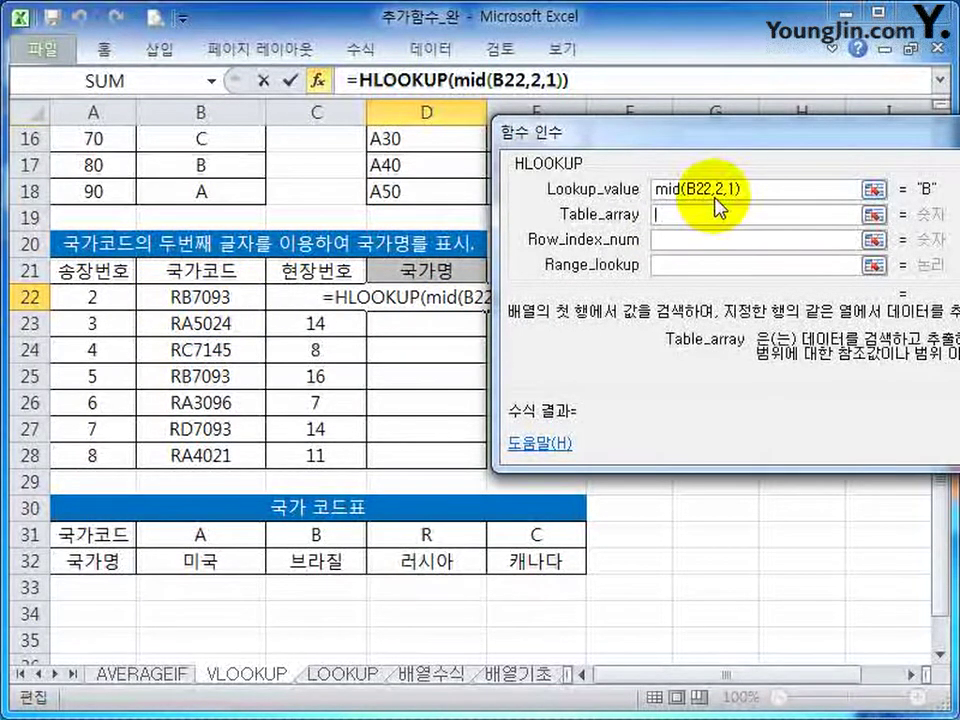
pyautogui.moveTo(195, 534); pyautogui.dragTo(519, 562)
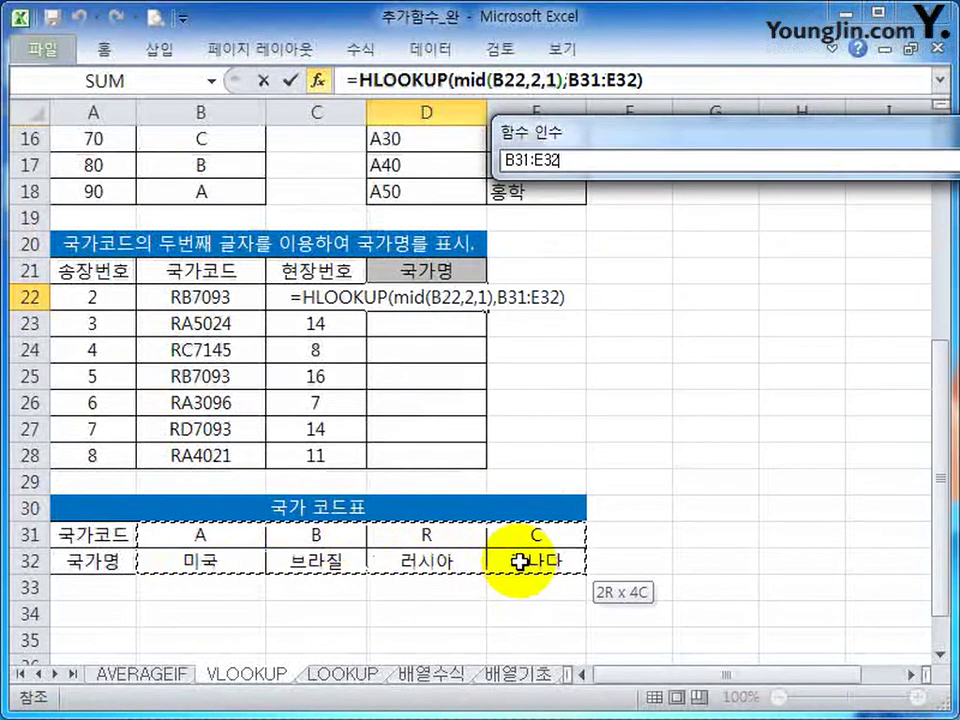
pyautogui.press('F4')
pyautogui.click(693, 241)
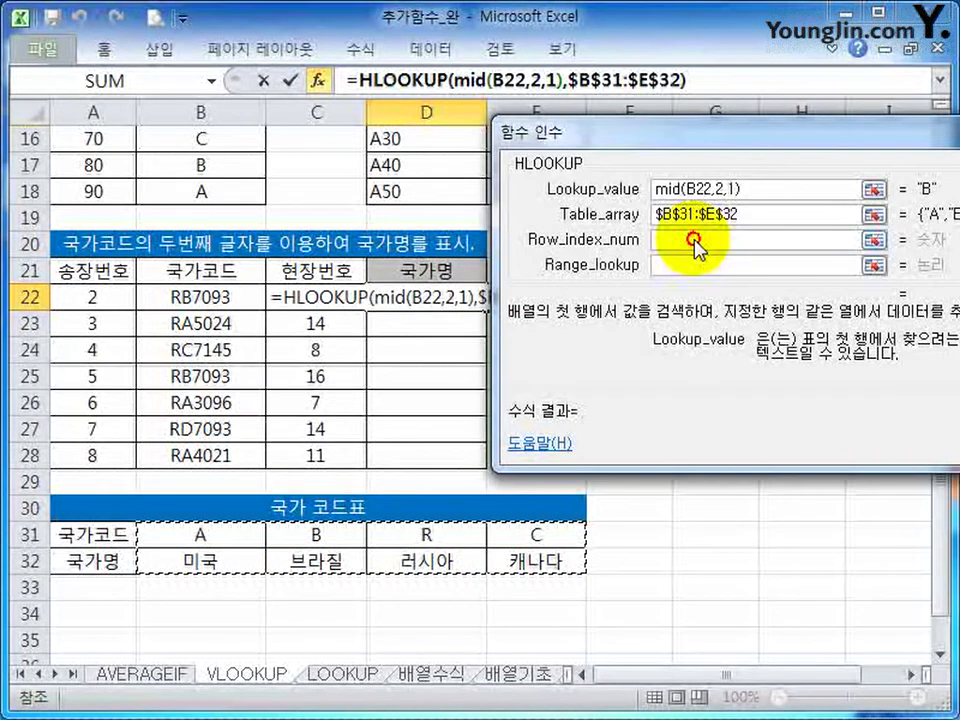
pyautogui.click(692, 240)
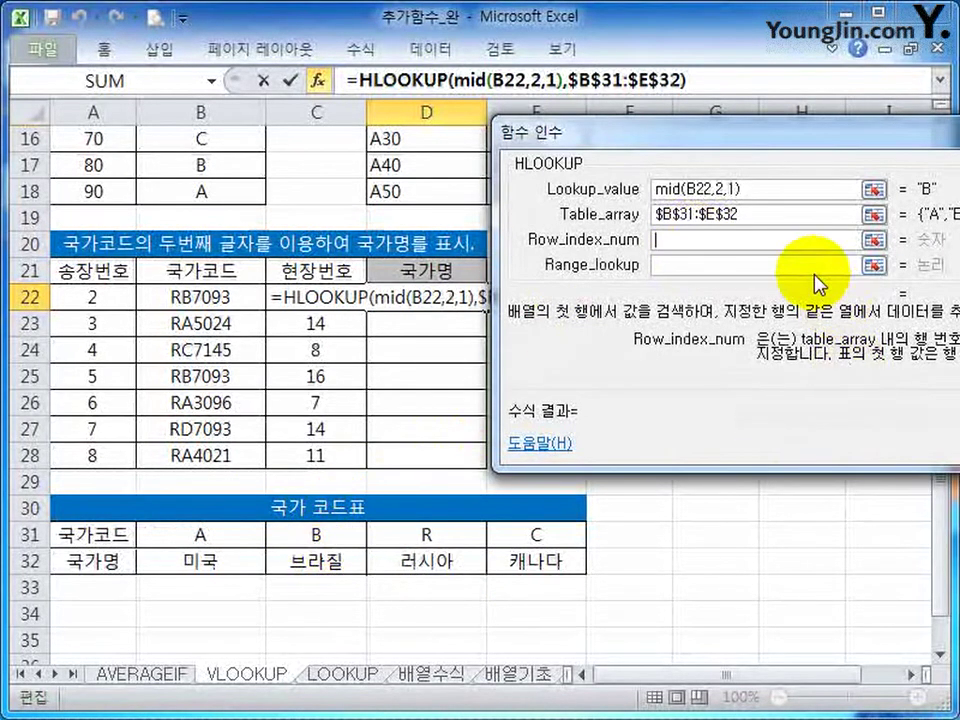
pyautogui.write('2')
pyautogui.click(724, 266)
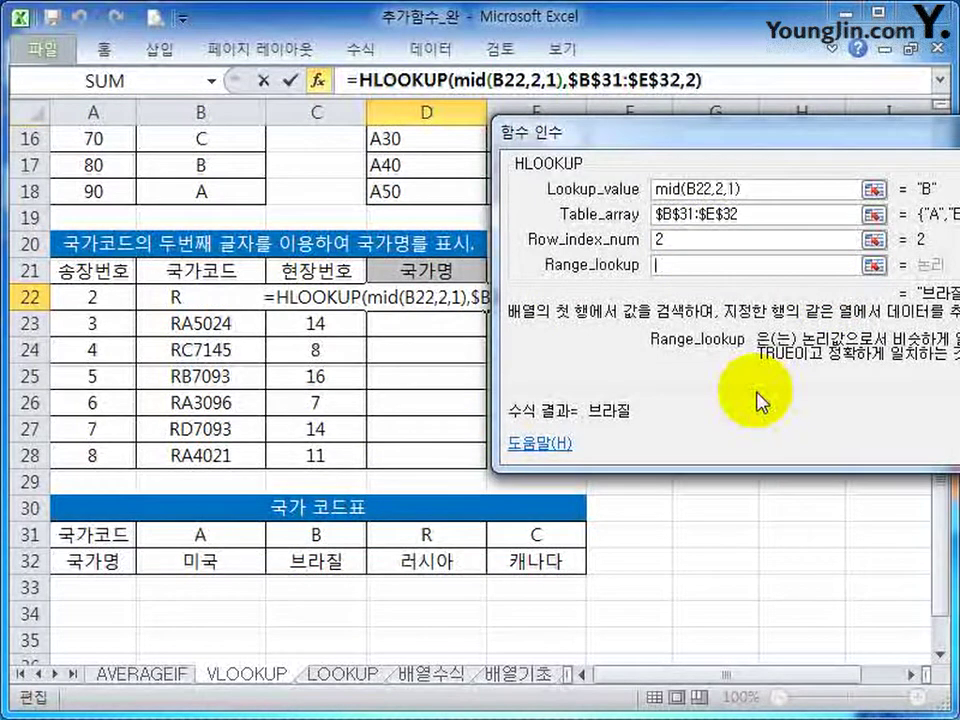
pyautogui.write('0')
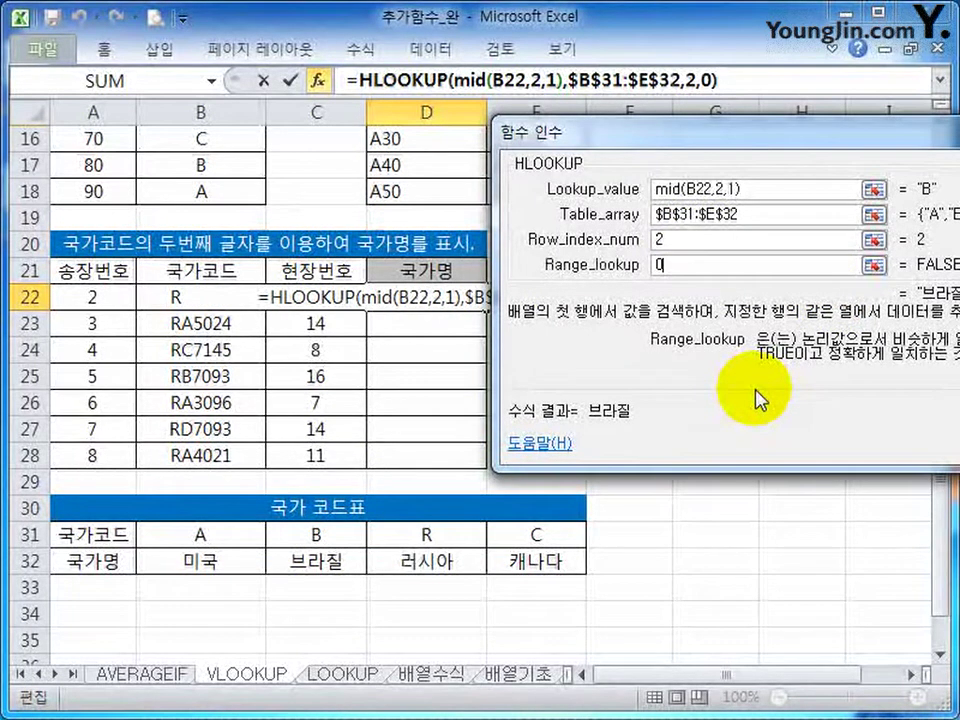
pyautogui.press('Return')
# Copy the D22 formula down to D28 and check the code in B27 against the 국가 코드표
pyautogui.moveTo(486, 309); pyautogui.dragTo(464, 458)
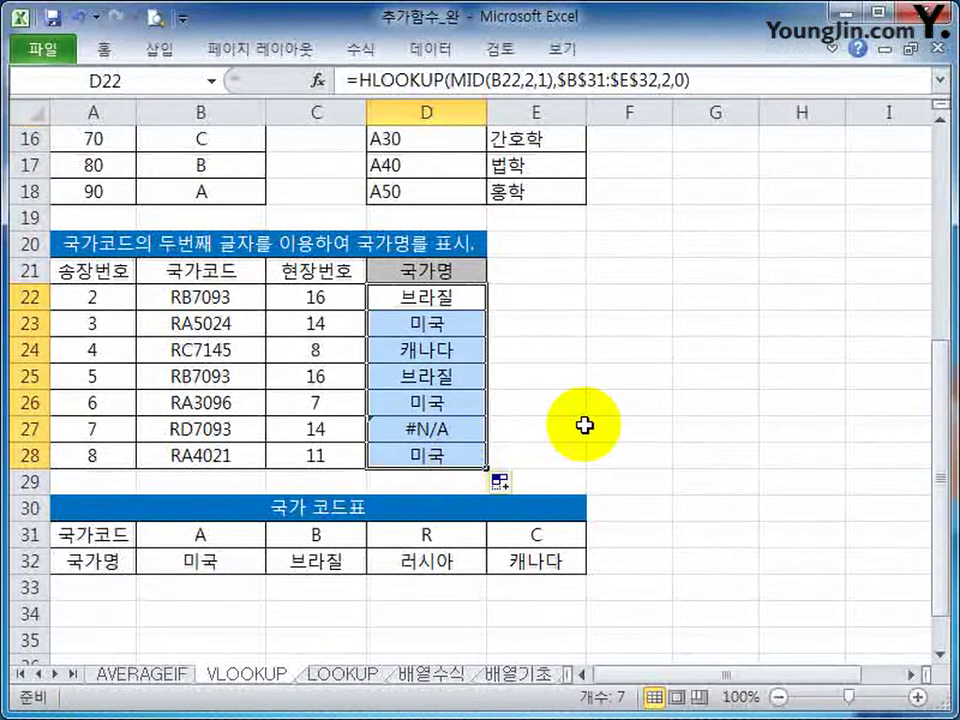
pyautogui.click(203, 431)
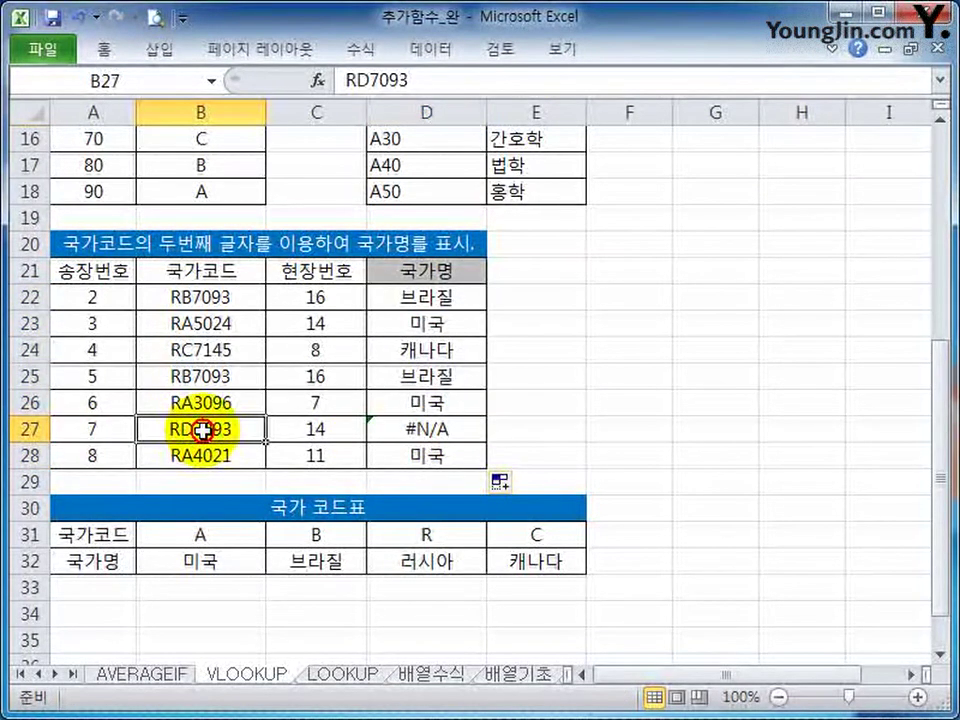
pyautogui.click(512, 534)
pyautogui.click(427, 410)
pyautogui.click(407, 450)
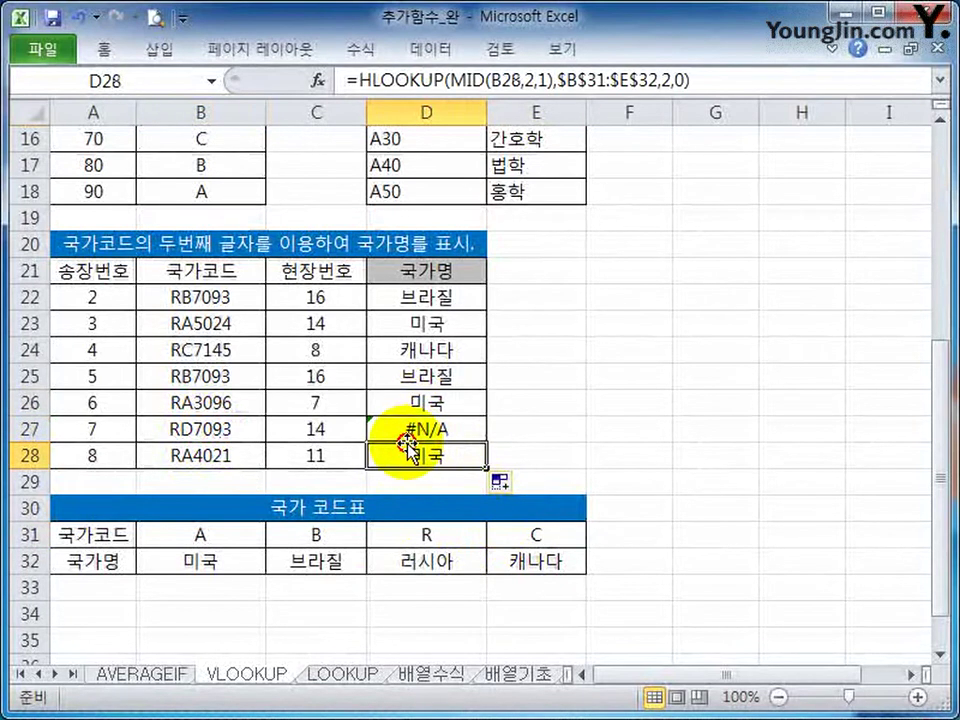
# On the LOOKUP sheet, start a LOOKUP formula in C2 using the lookup_value,lookup_vector,result_vector argument form
pyautogui.click(345, 673)
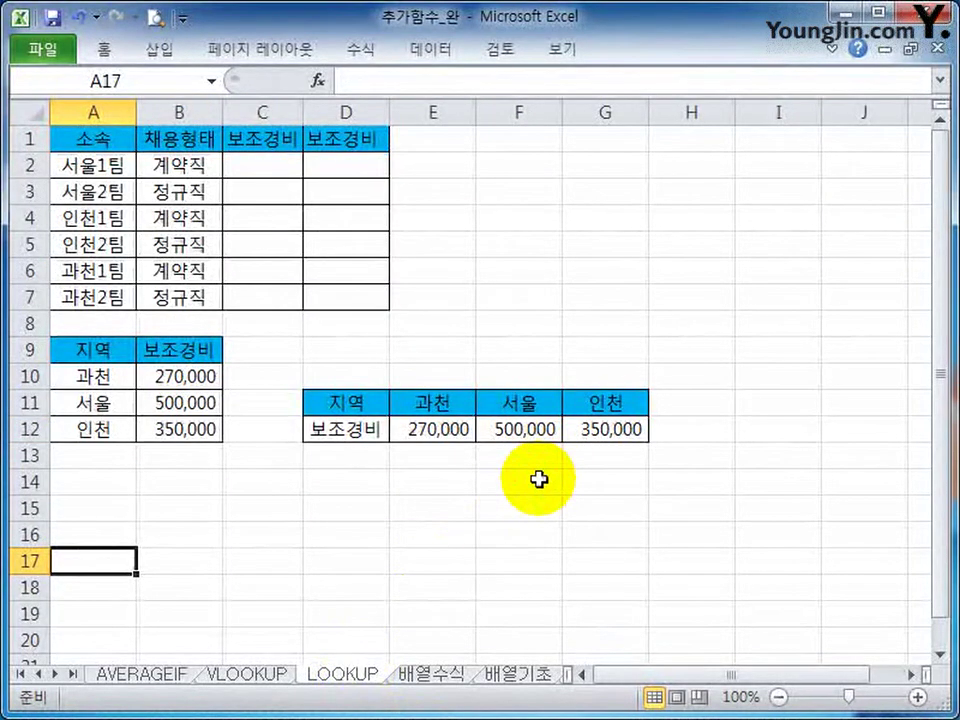
pyautogui.click(265, 166)
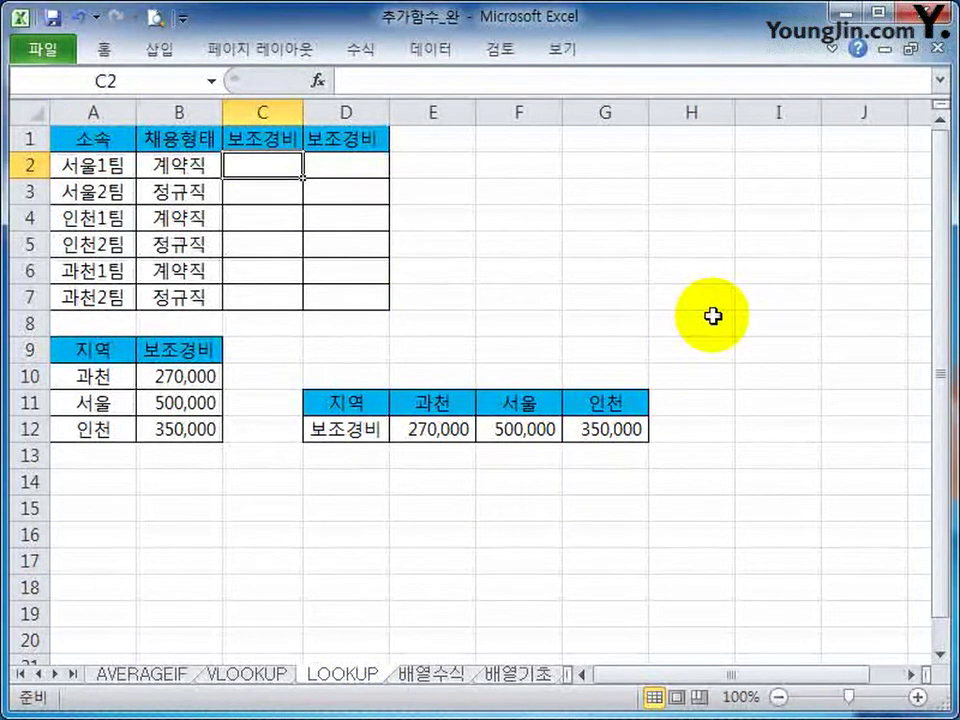
pyautogui.write('=look')
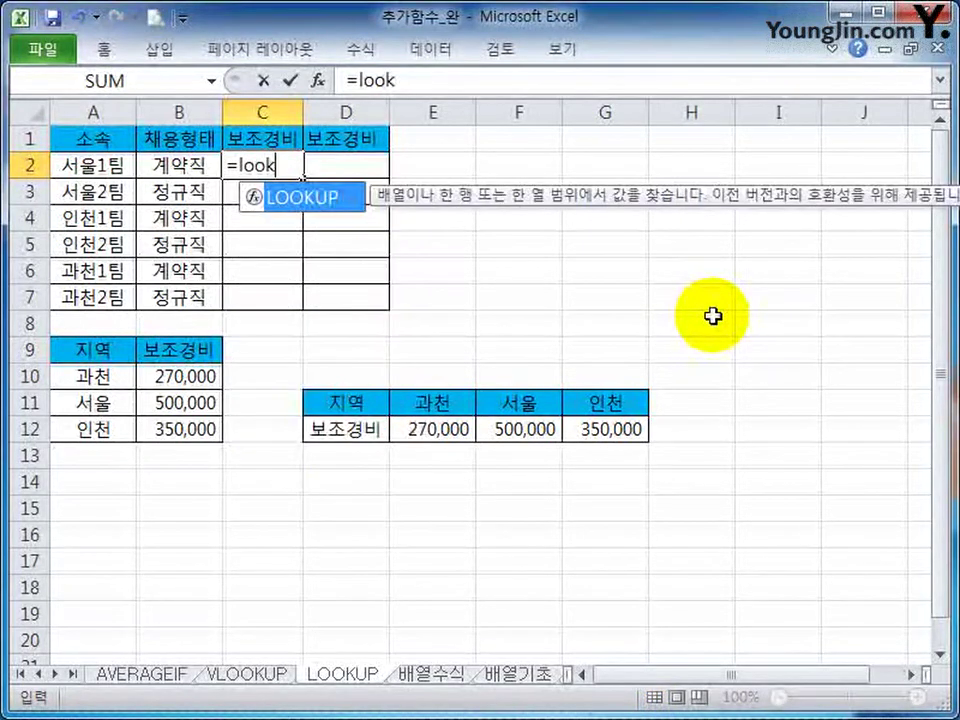
pyautogui.press('Tab')
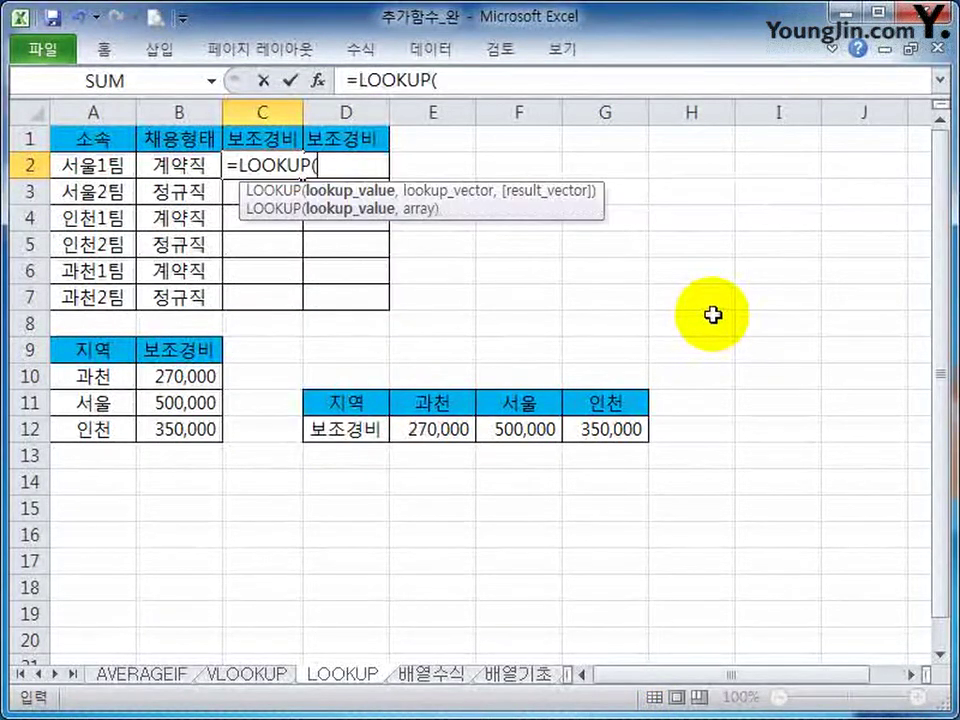
pyautogui.click(314, 80)
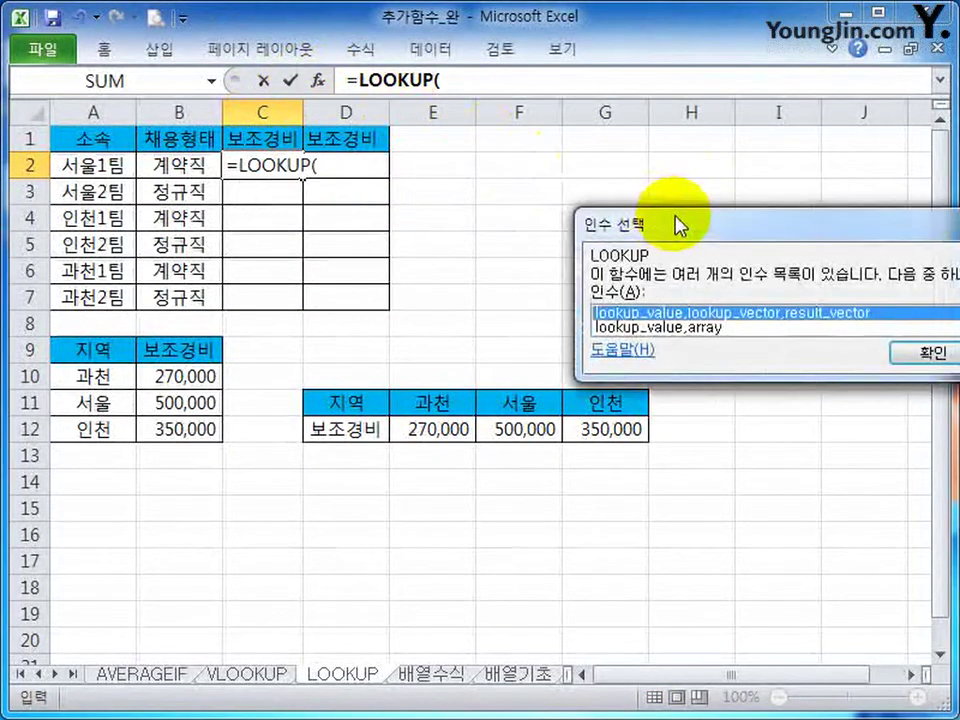
pyautogui.moveTo(679, 223); pyautogui.dragTo(508, 170)
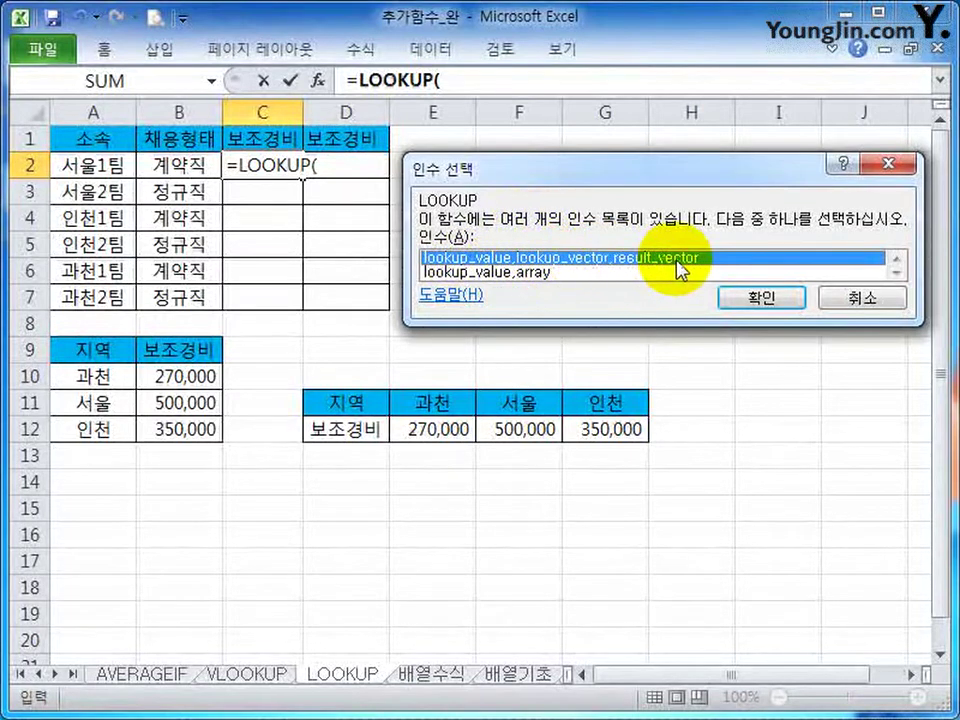
pyautogui.click(760, 297)
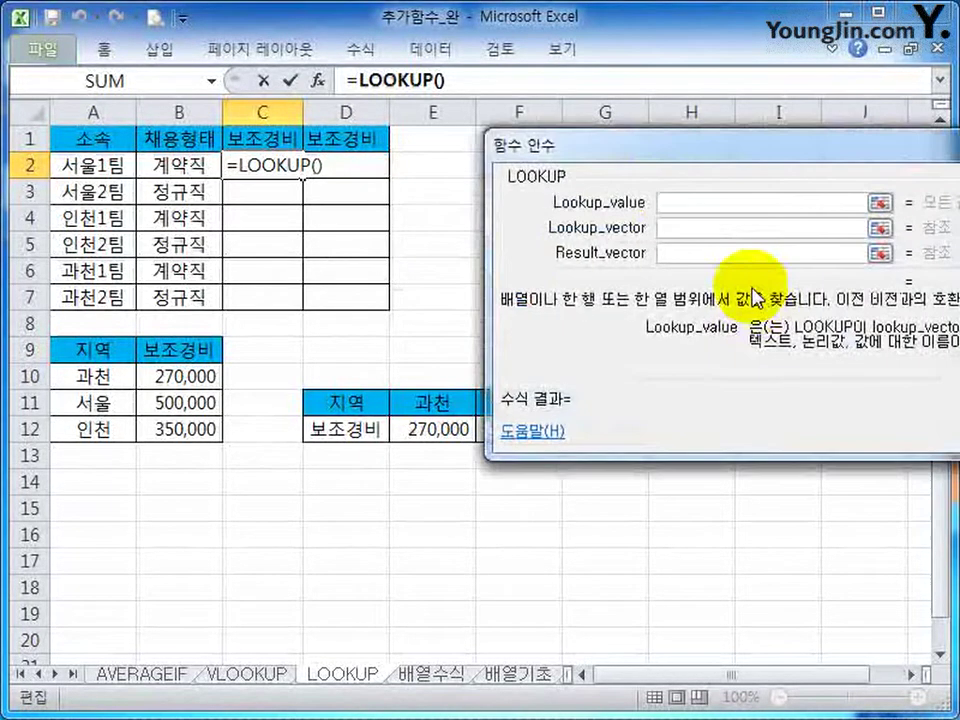
# Set the LOOKUP Lookup_value to left(A2,2) to take the first two characters of the 소속
pyautogui.click(675, 204)
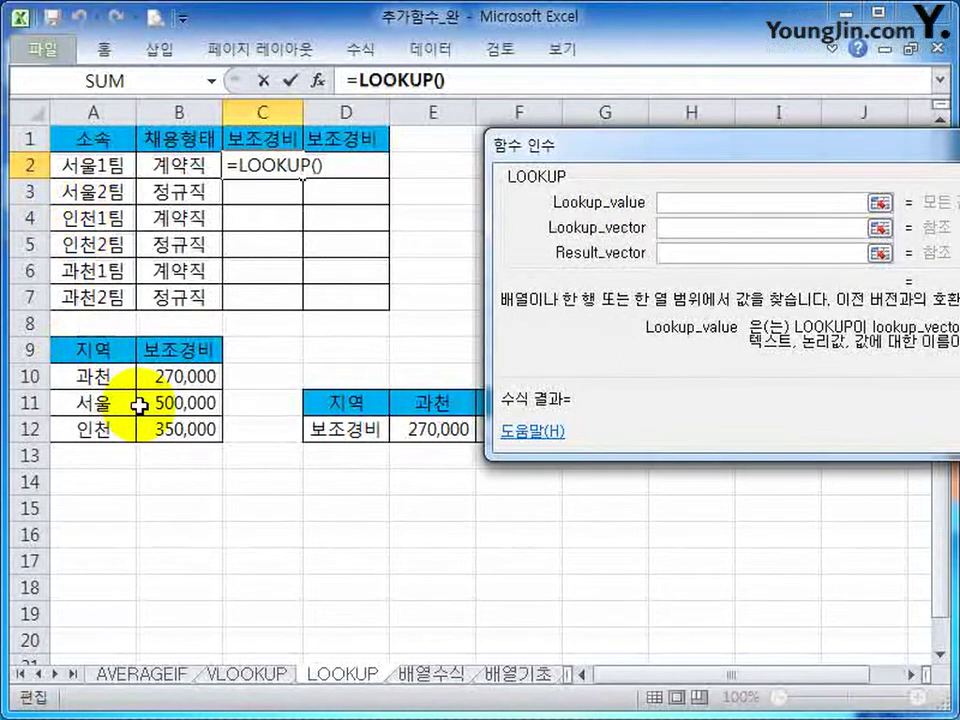
pyautogui.write('lef')
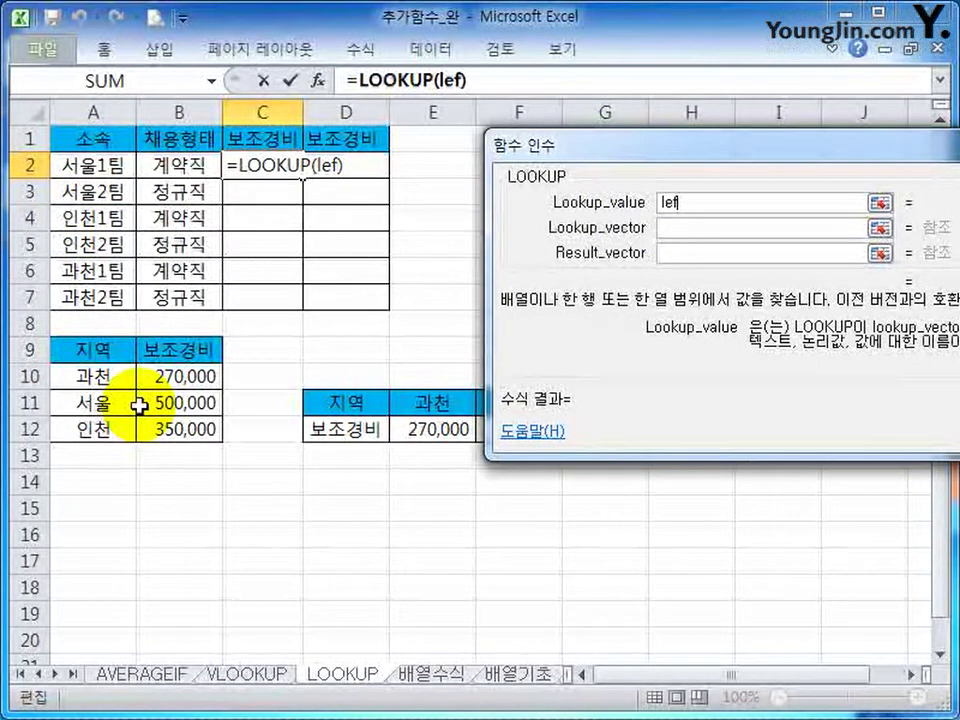
pyautogui.write('t(')
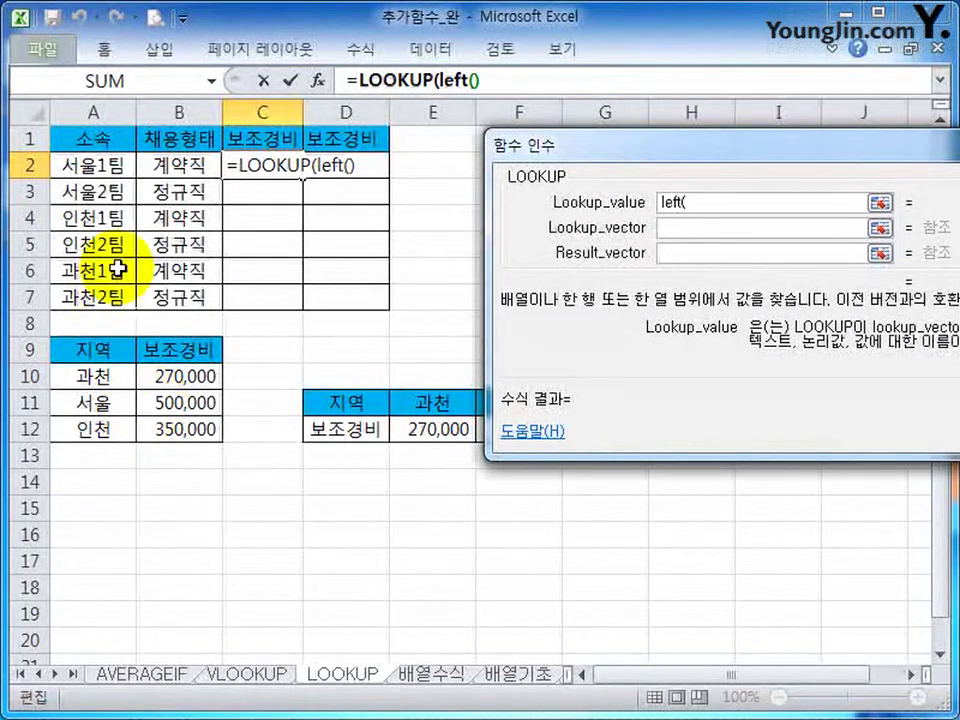
pyautogui.click(110, 167)
pyautogui.write(',2')
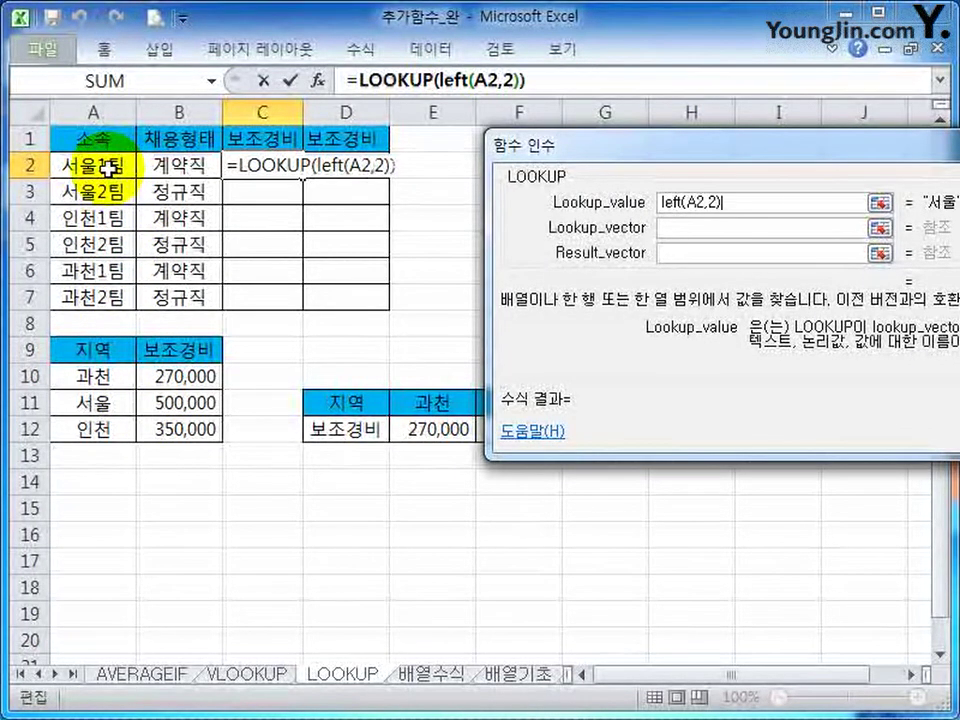
# Set the Lookup_vector to the region names in $A$10:$A$12 as an absolute range
pyautogui.press('Tab')
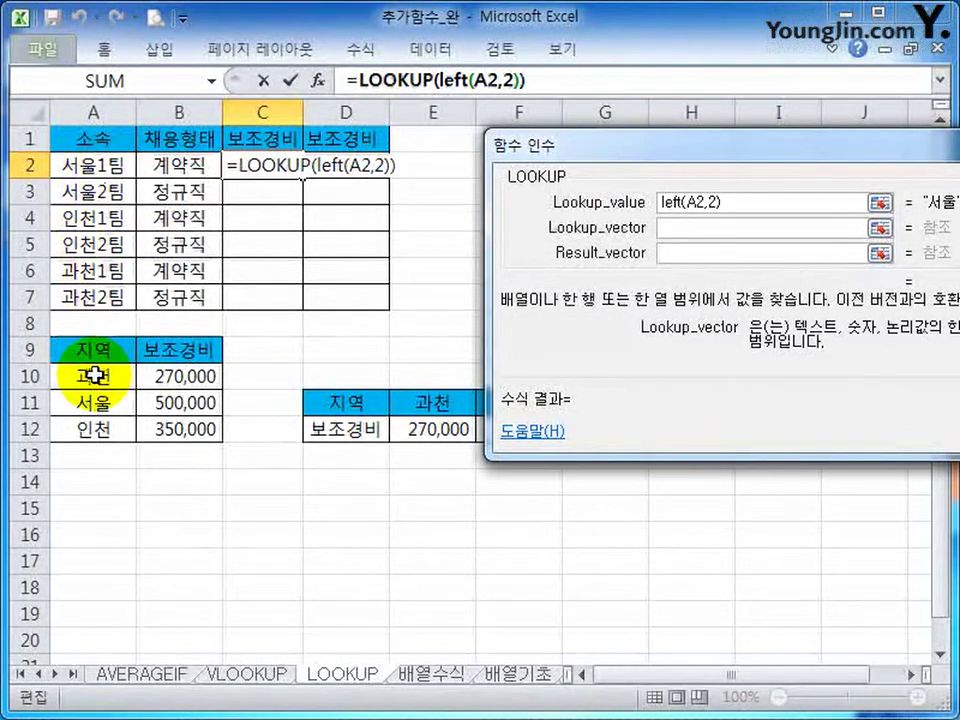
pyautogui.moveTo(92, 377); pyautogui.dragTo(96, 428)
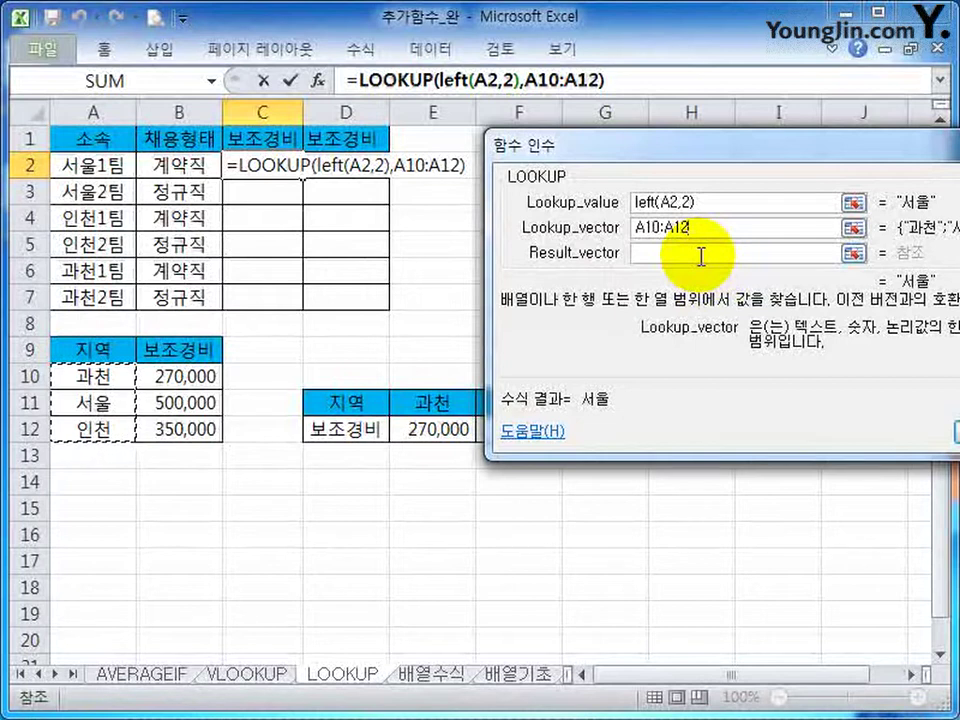
pyautogui.press('F4')
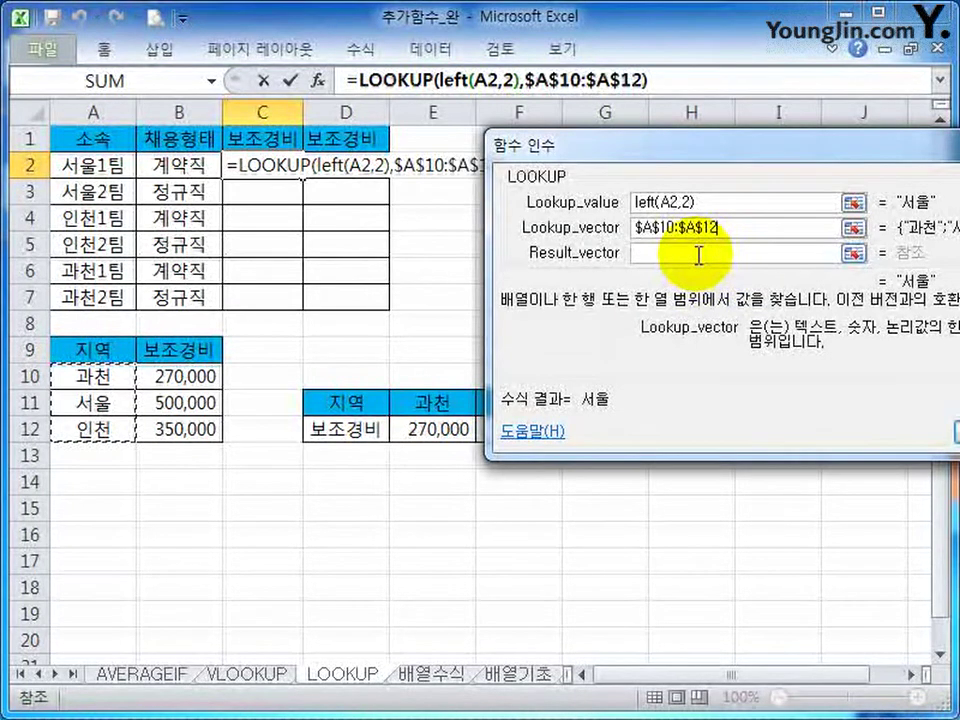
# Set the Result_vector to $B$10:$B$12 as an absolute range and copy the C2 formula down to C7
pyautogui.click(698, 255)
pyautogui.moveTo(186, 369); pyautogui.dragTo(186, 429)
pyautogui.press('F4')
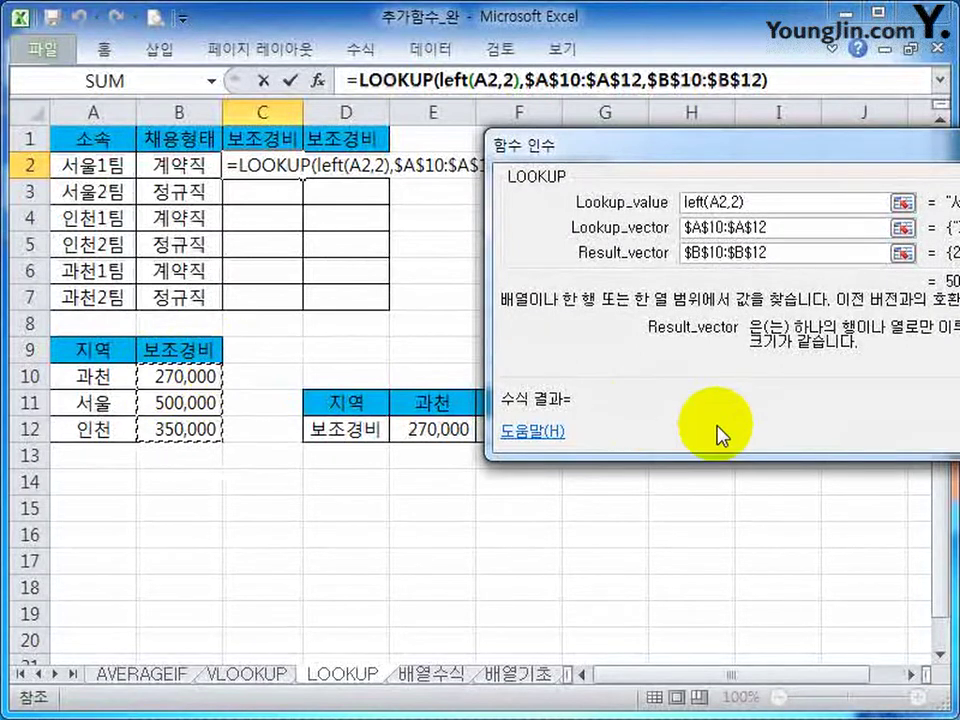
pyautogui.press('Return')
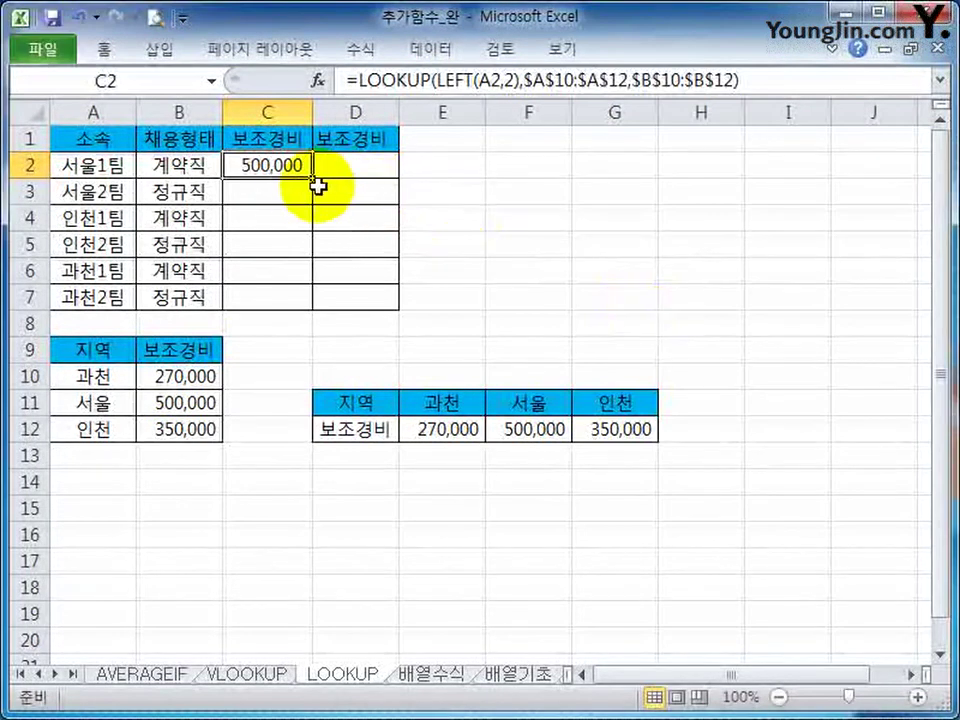
pyautogui.moveTo(312, 177); pyautogui.dragTo(288, 311)
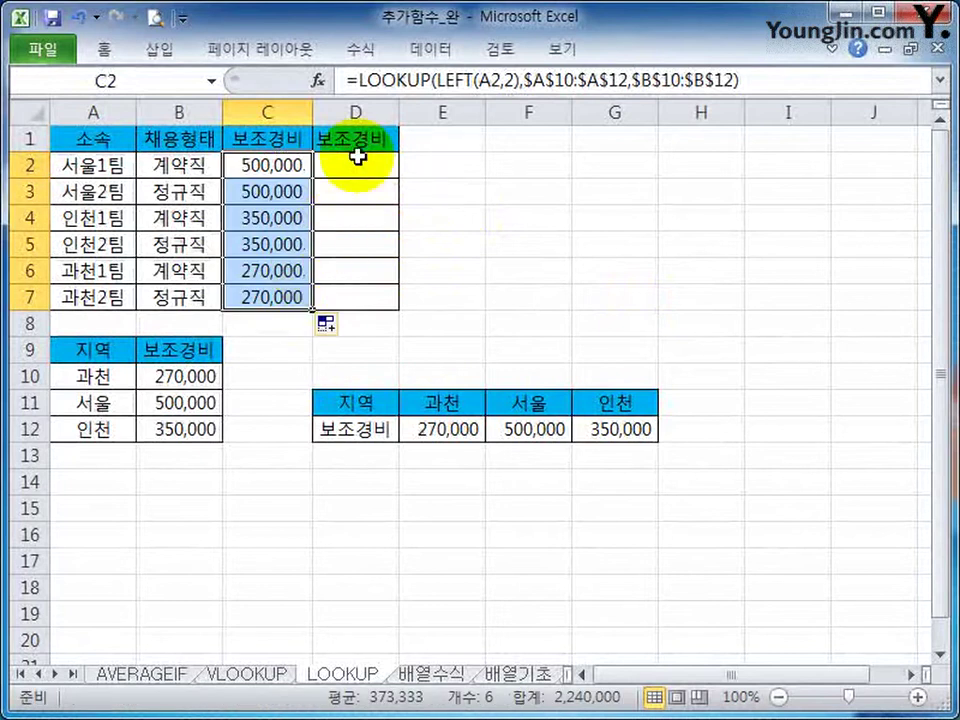
# Start a LOOKUP formula in D2 with its function arguments dialog moved clear of the horizontal 지역 table
pyautogui.click(357, 157)
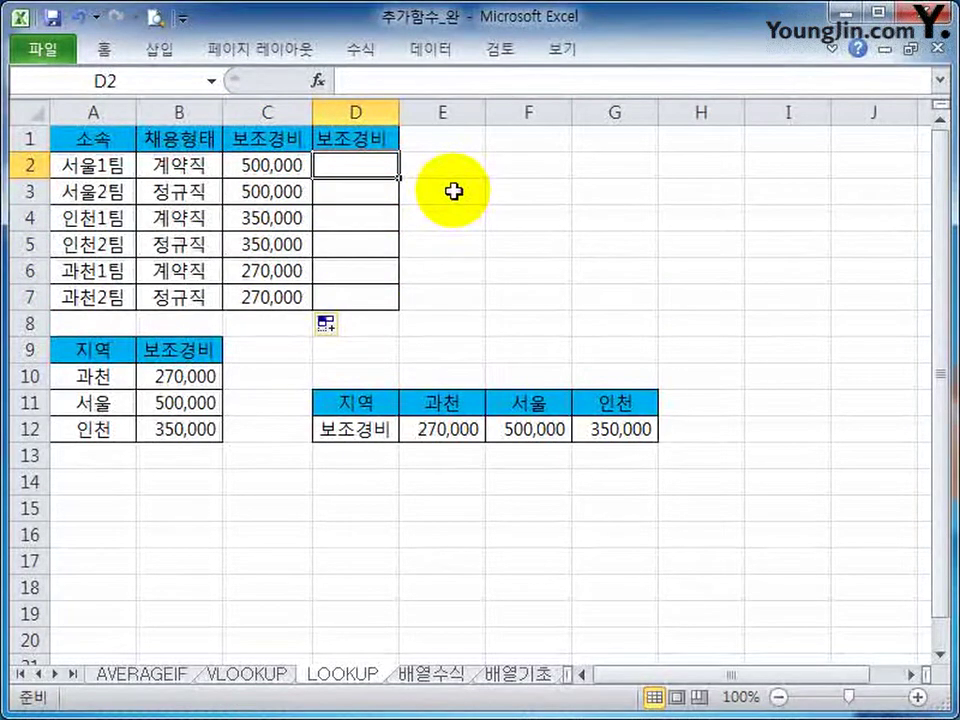
pyautogui.write('loo')
pyautogui.press('Escape')
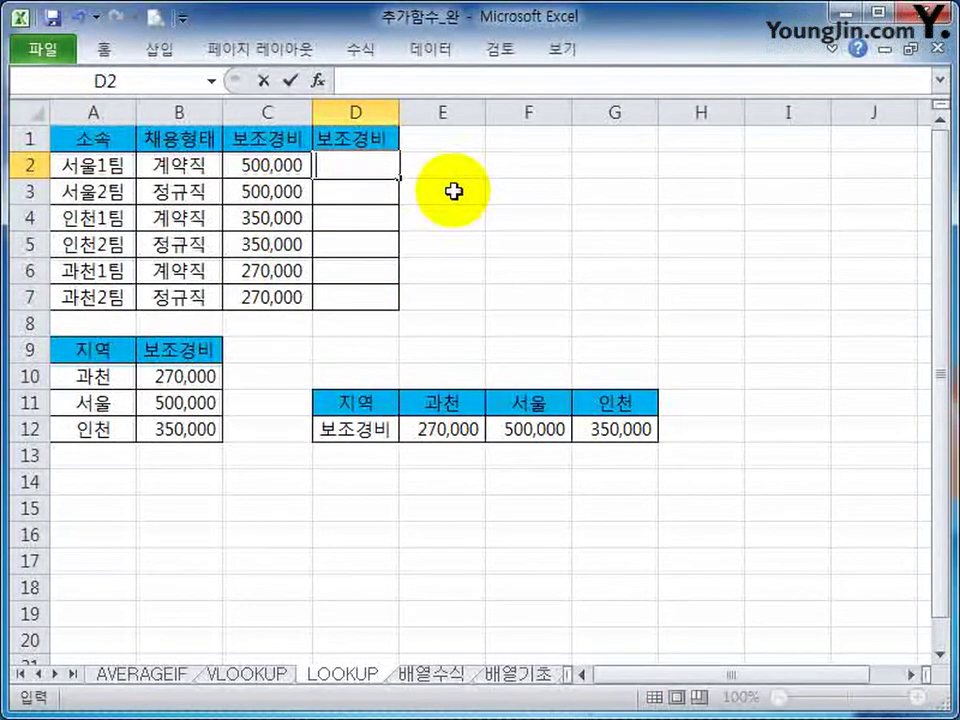
pyautogui.write('=loo')
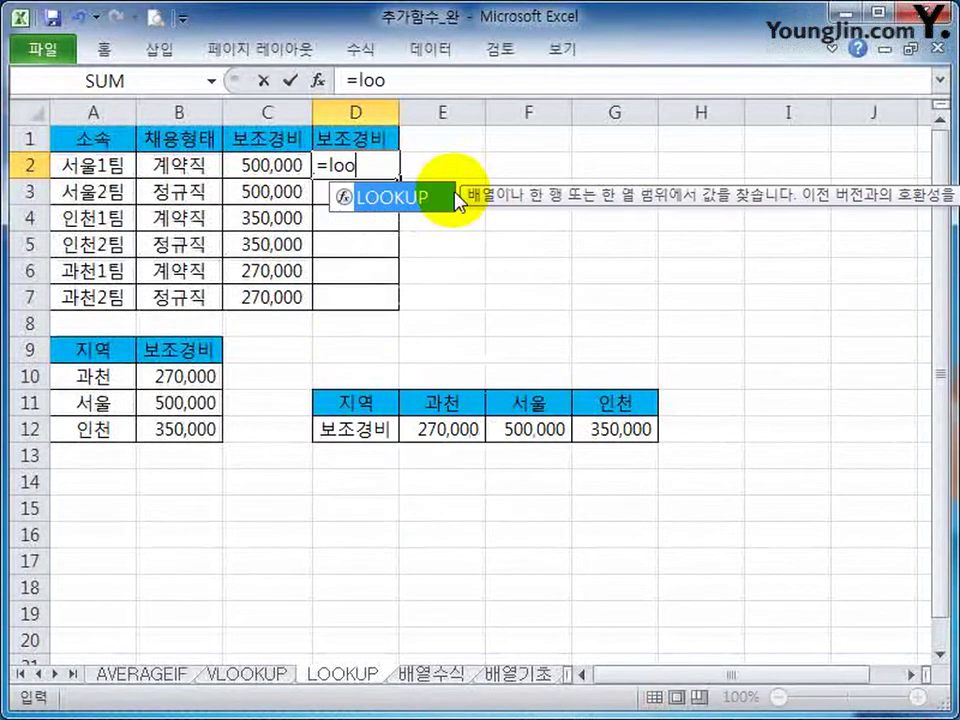
pyautogui.press('Tab')
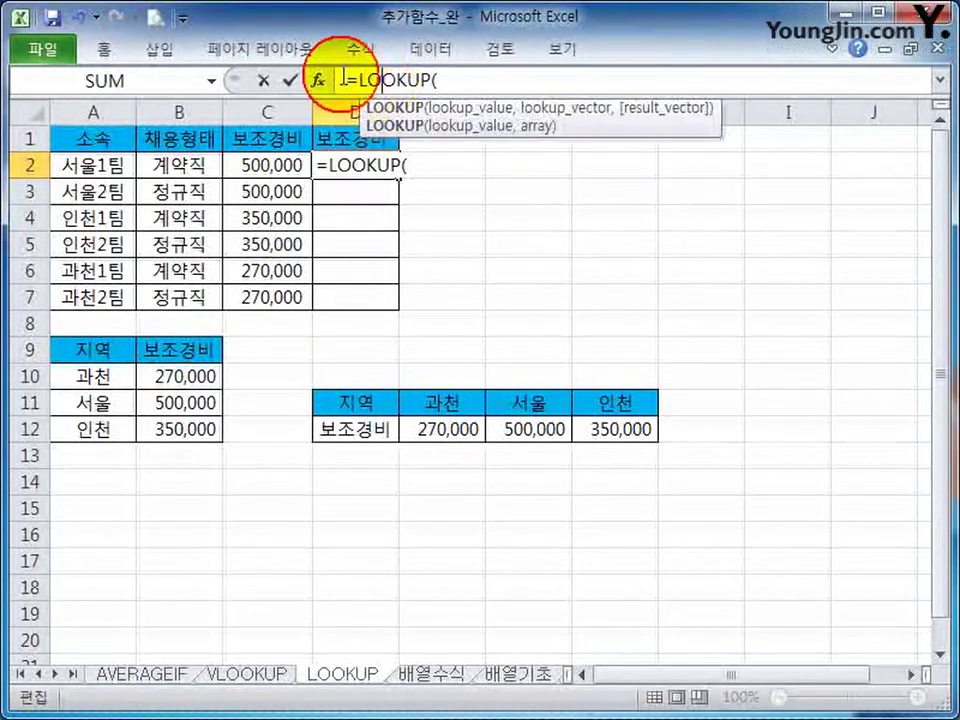
pyautogui.click(318, 79)
pyautogui.click(912, 354)
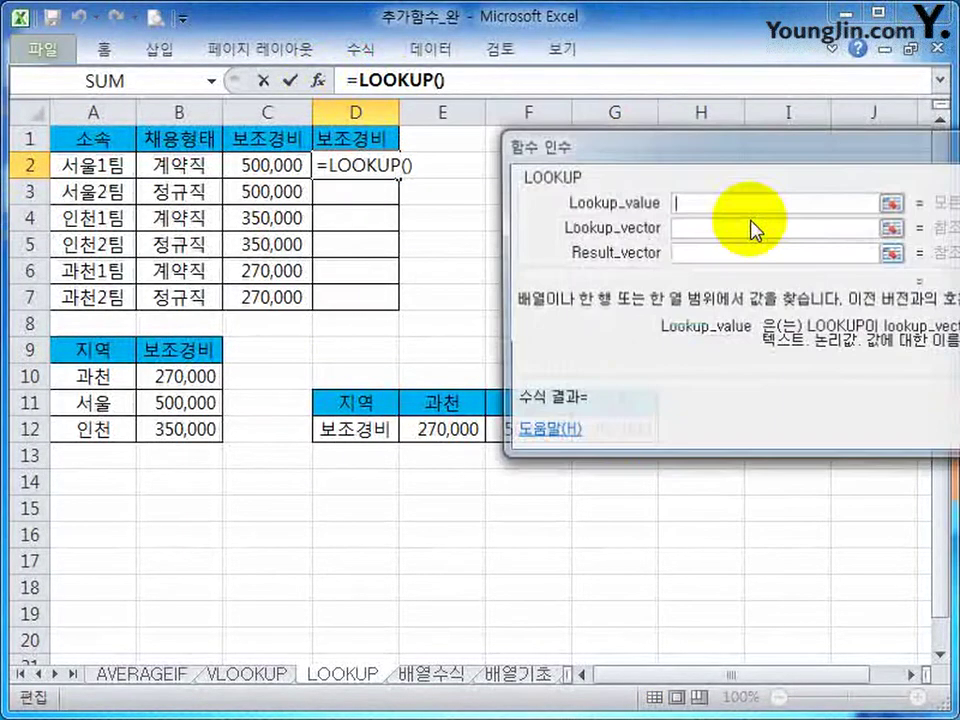
pyautogui.moveTo(739, 154); pyautogui.dragTo(739, 52)
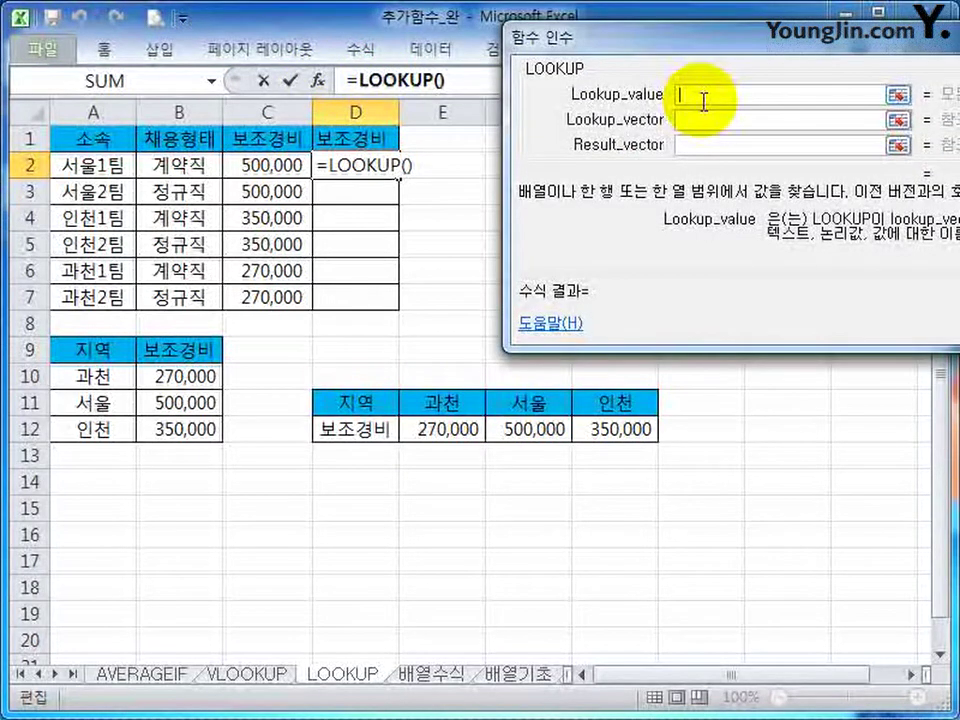
# Set the D2 formula's Lookup_value to left(A2,2)
pyautogui.click(701, 96)
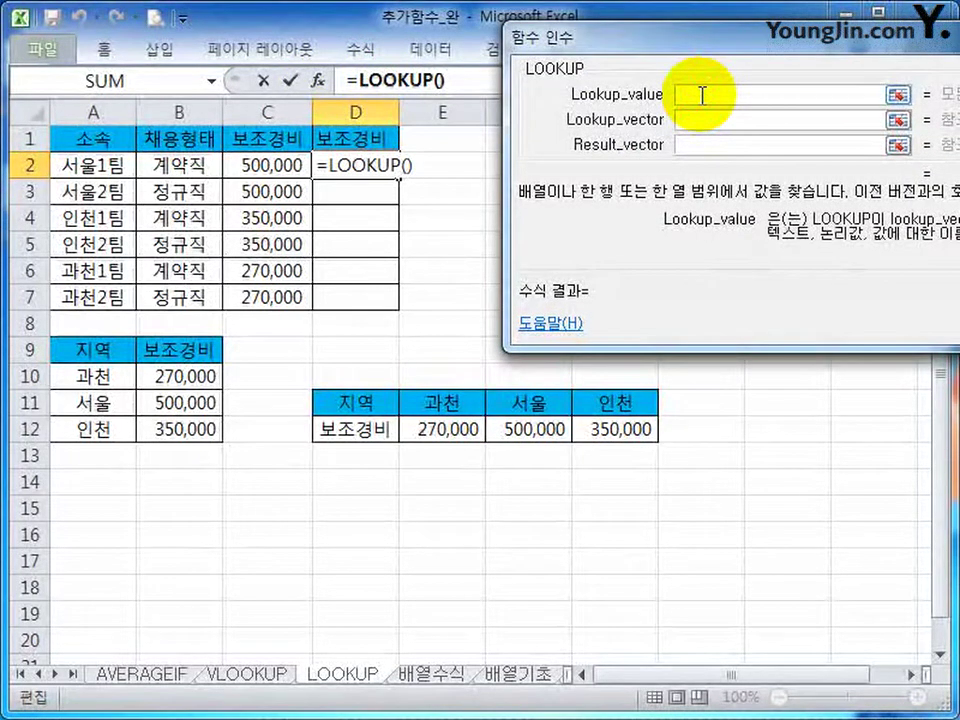
pyautogui.write('left(')
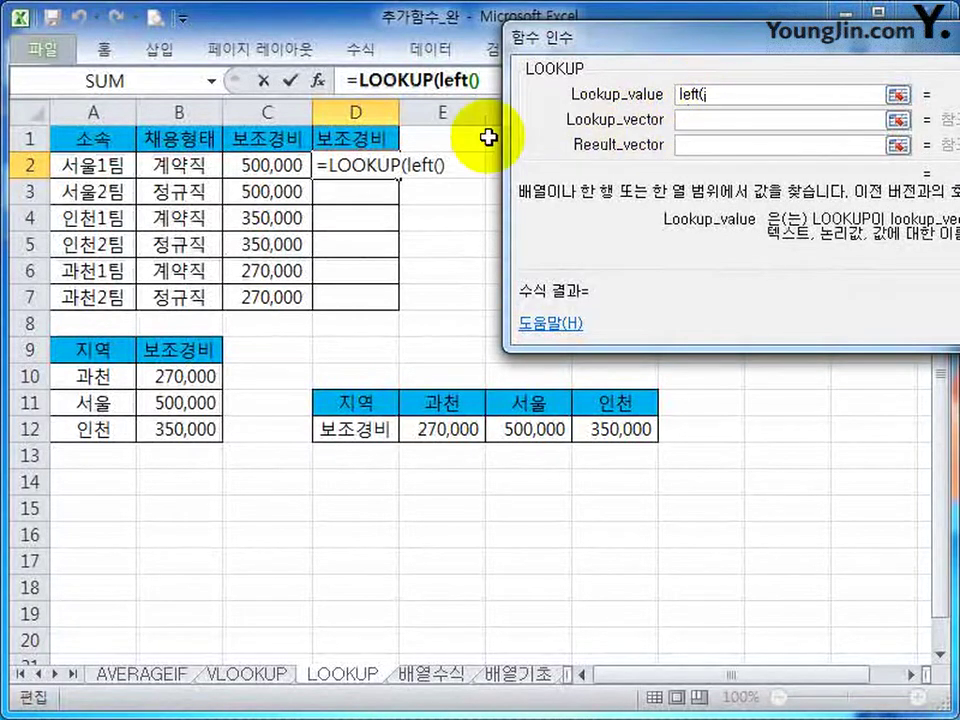
pyautogui.click(55, 172)
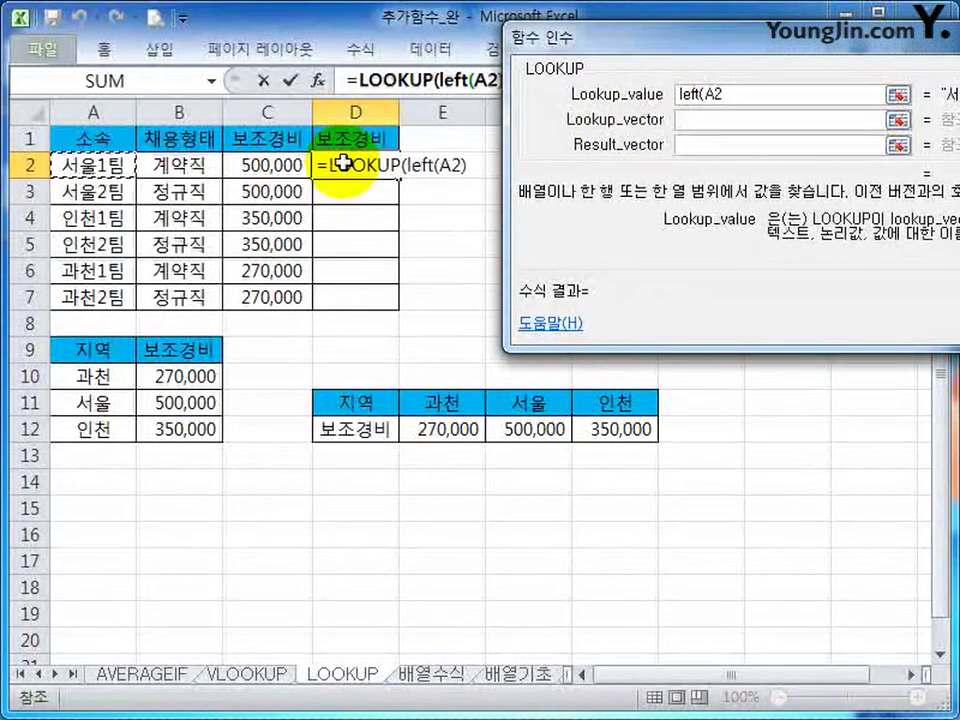
pyautogui.write(',2)')
pyautogui.press('Tab')
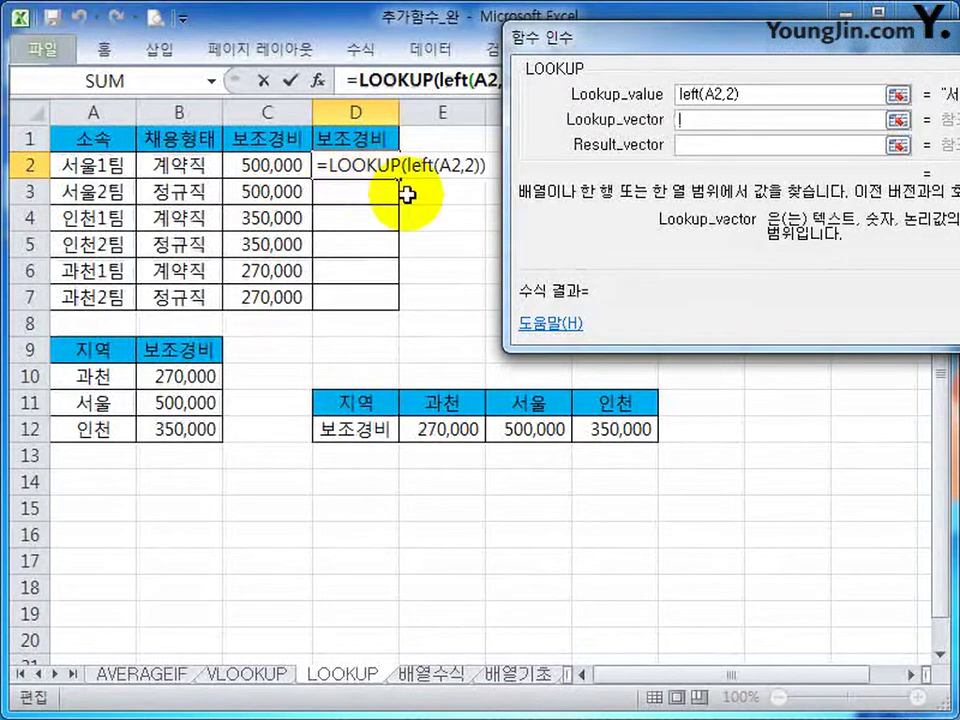
# Complete the D2 LOOKUP with Lookup_vector $E$11:$G$11 and Result_vector $E$12:$G$12 as absolute ranges
pyautogui.moveTo(451, 398); pyautogui.dragTo(615, 396)
pyautogui.press('F4')
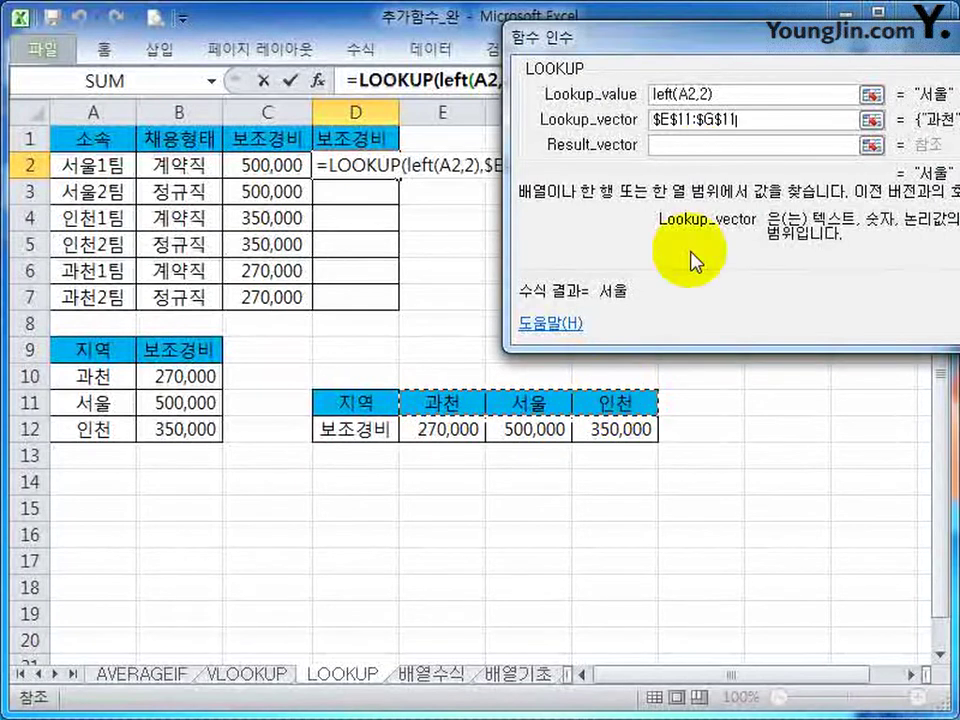
pyautogui.click(672, 145)
pyautogui.moveTo(455, 432); pyautogui.dragTo(630, 429)
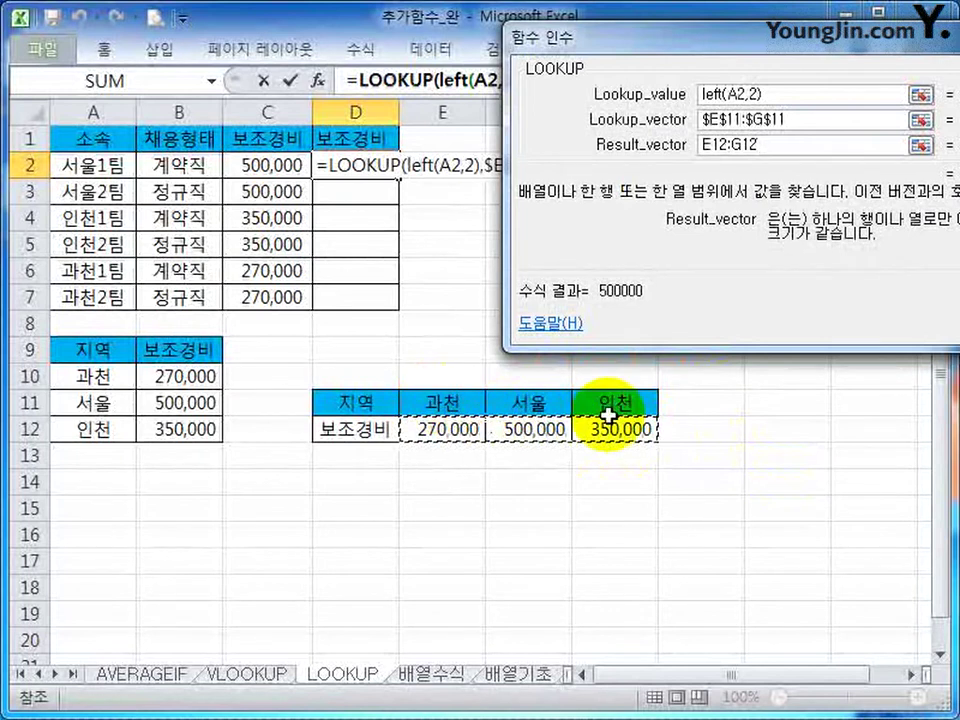
pyautogui.press('F4')
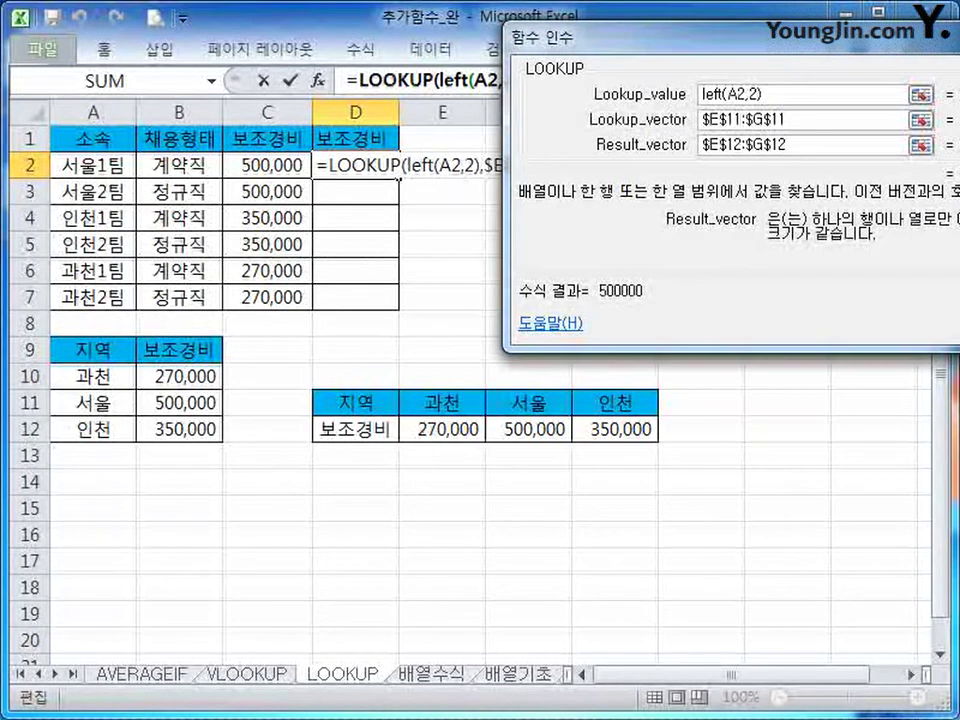
pyautogui.press('Return')
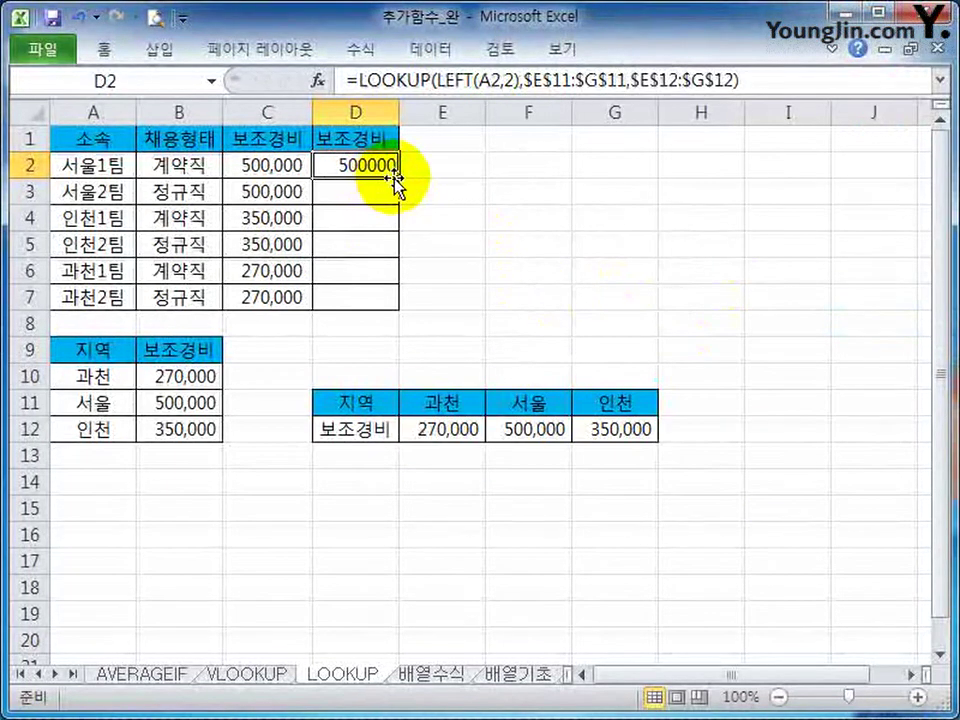
# Copy the D2 LOOKUP formula down to D7
pyautogui.moveTo(396, 182); pyautogui.dragTo(390, 305)
pyautogui.click(531, 300)
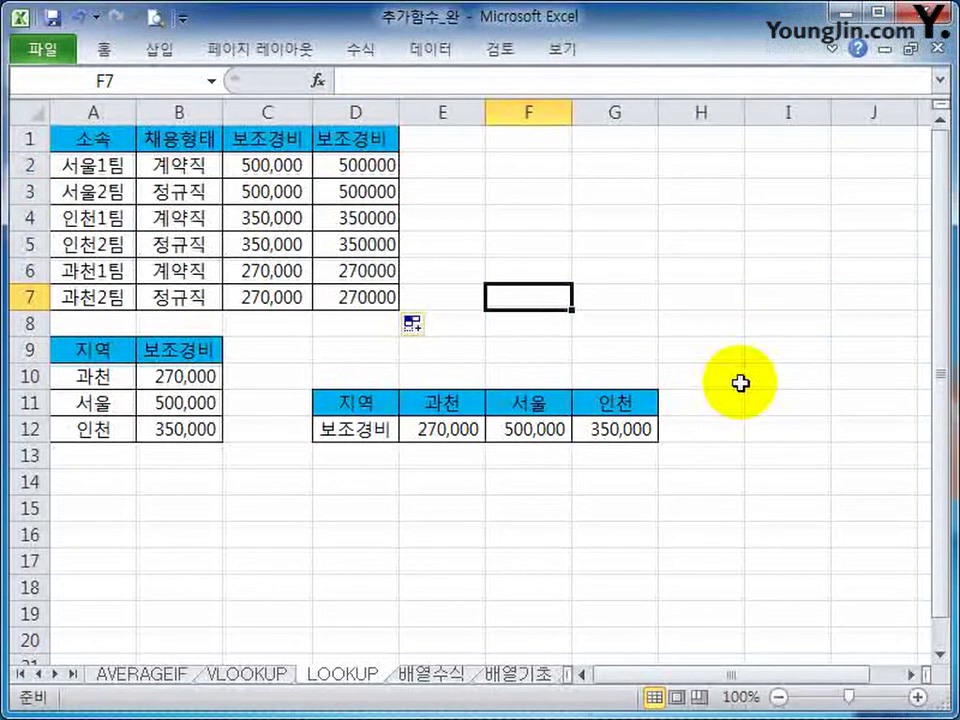
pyautogui.click(705, 478)
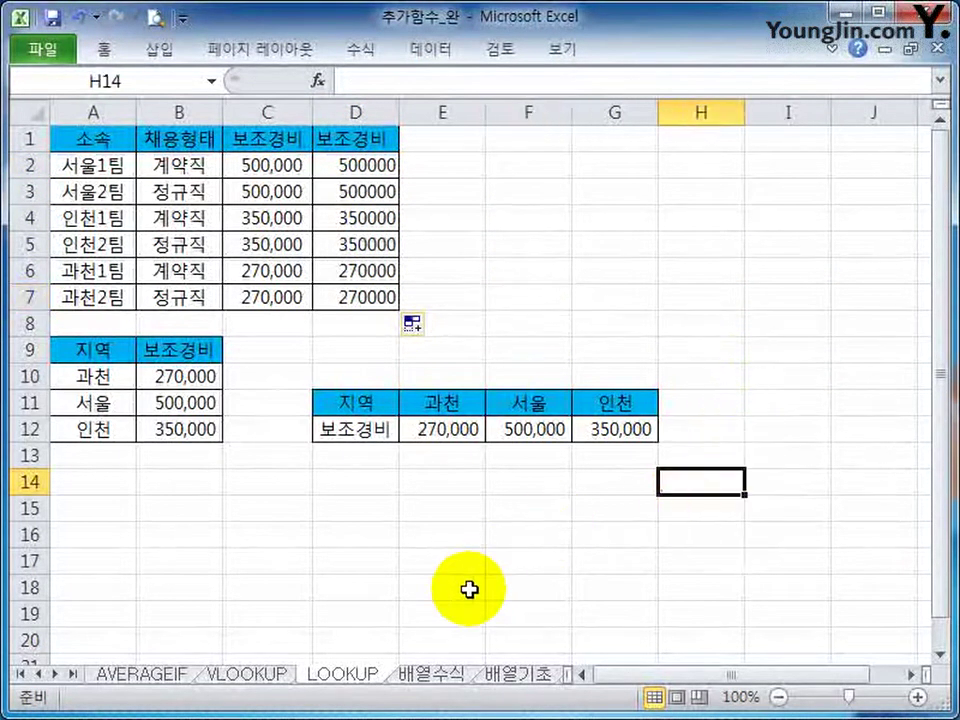
# On the 배열수식 sheet, clear the array results of the 이씨 column in C3:C8
pyautogui.click(426, 674)
pyautogui.scroll(5, 705, 255)
pyautogui.click(705, 255)
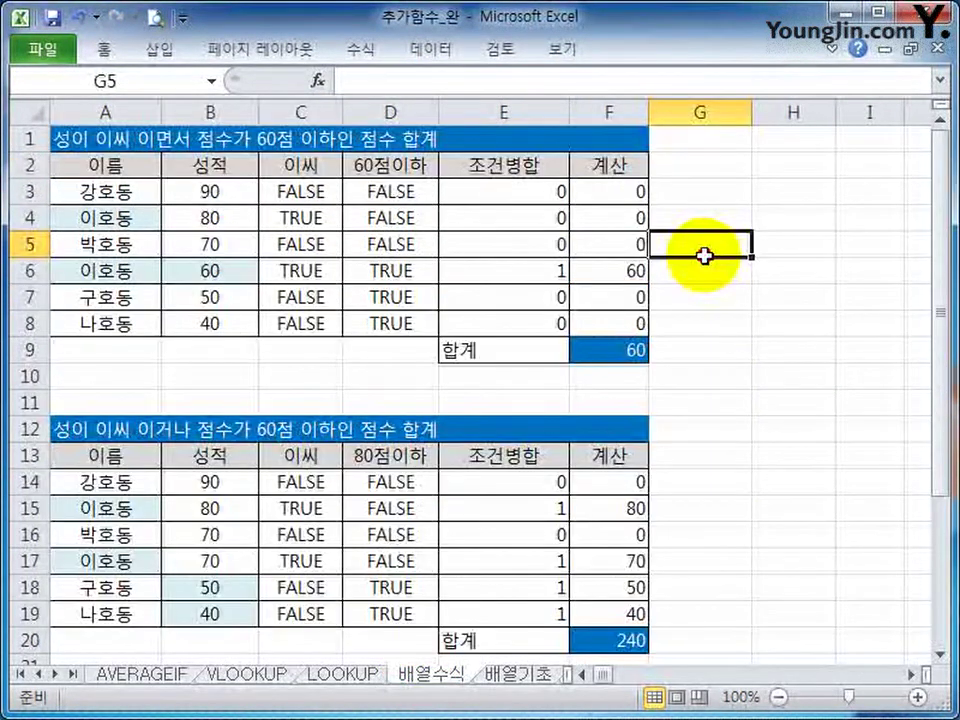
pyautogui.click(706, 258)
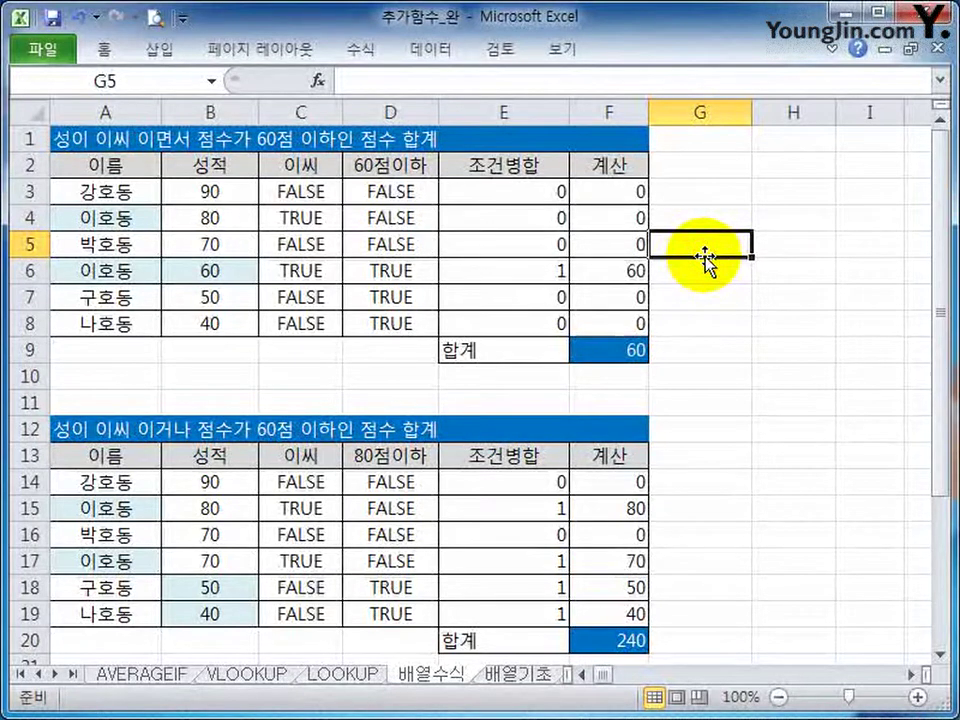
pyautogui.click(304, 190)
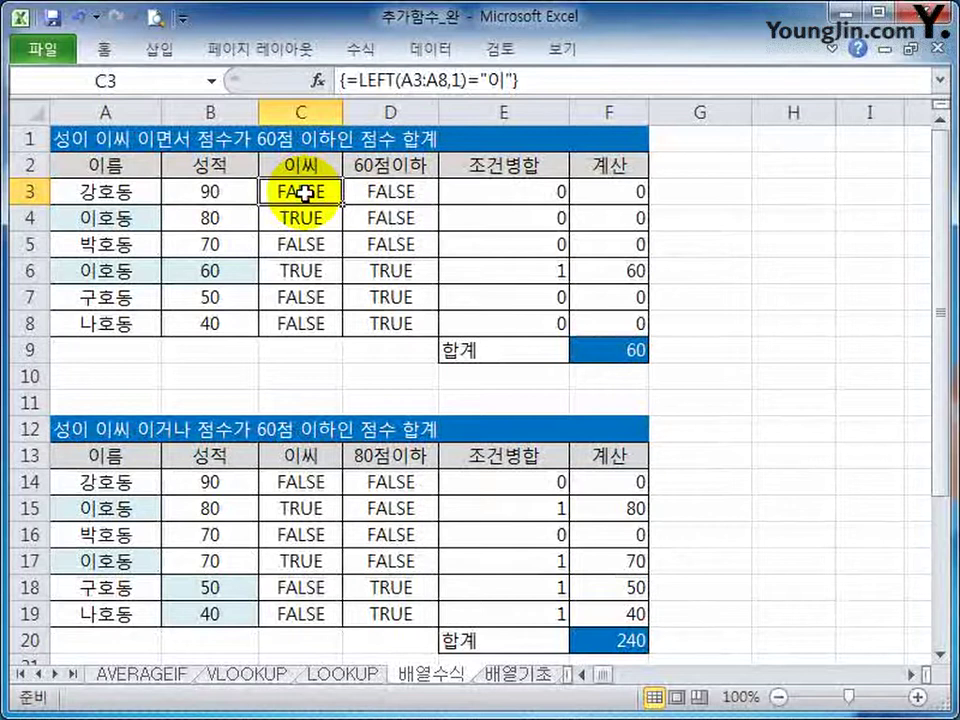
pyautogui.moveTo(304, 190); pyautogui.dragTo(330, 317)
pyautogui.press('Delete')
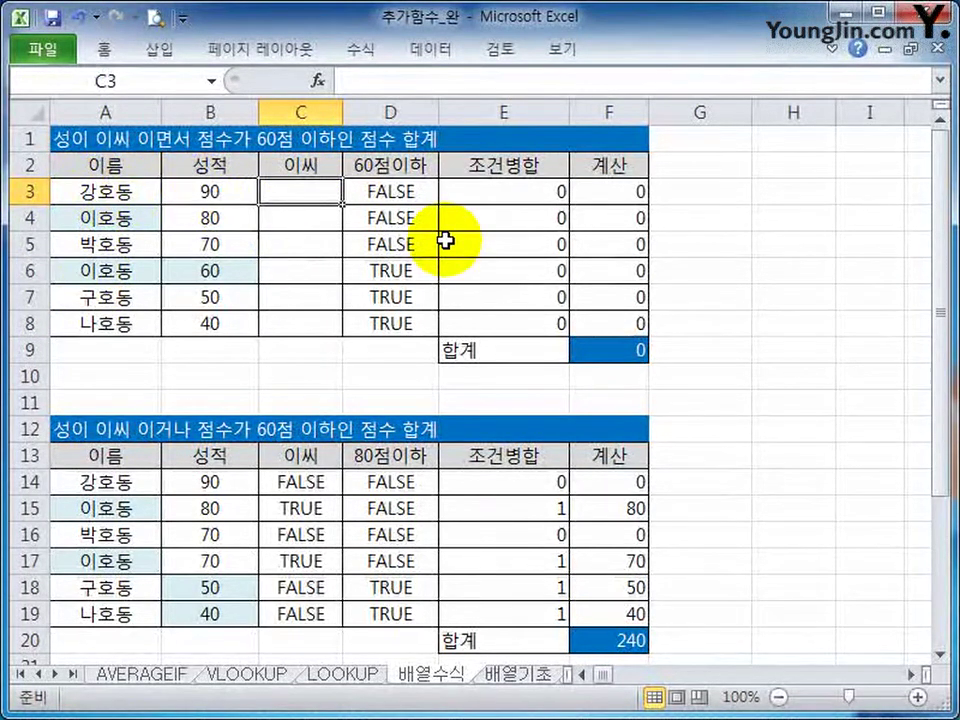
# Enter =LEFT(A3,1)="이" in C3 to test whether the name's first character is 이
pyautogui.write('=dl')
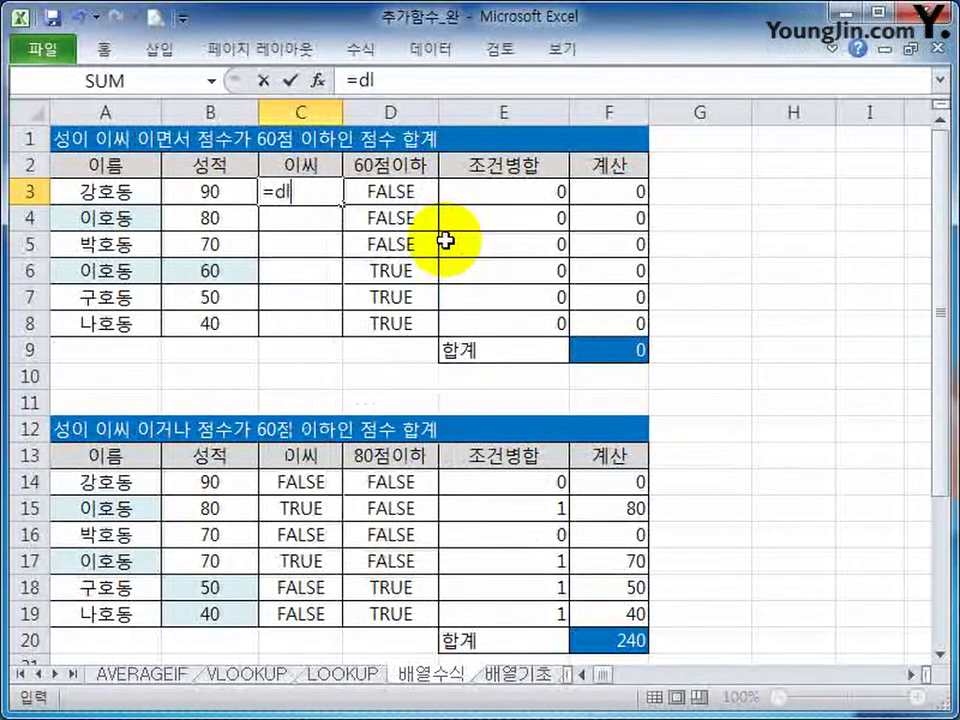
pyautogui.press('BackSpace')
pyautogui.press('BackSpace')
pyautogui.write('l')
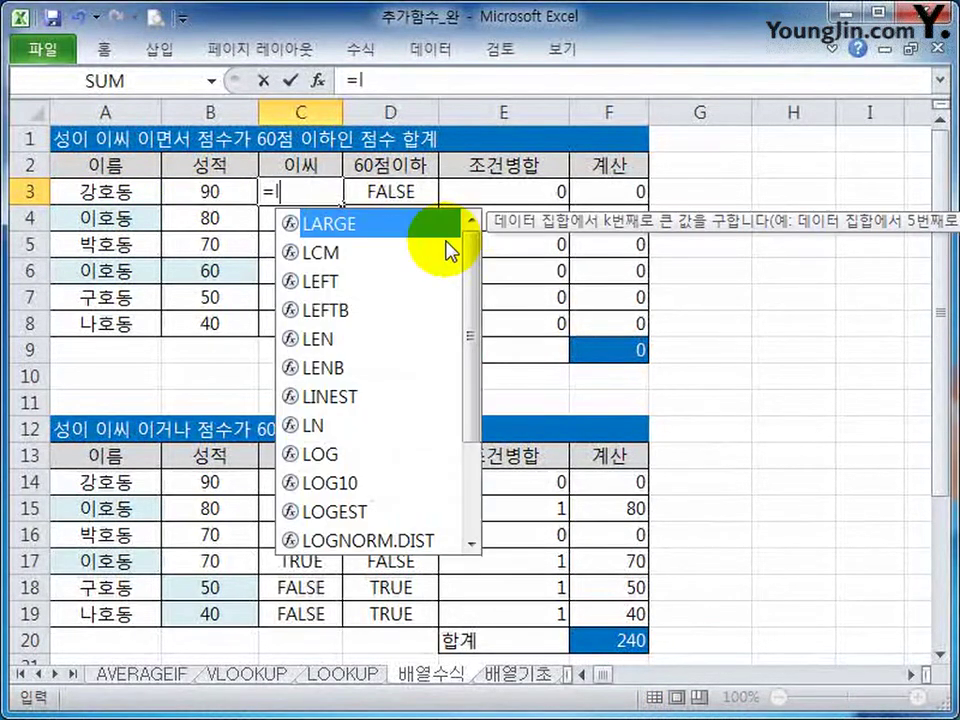
pyautogui.write('e')
pyautogui.press('Tab')
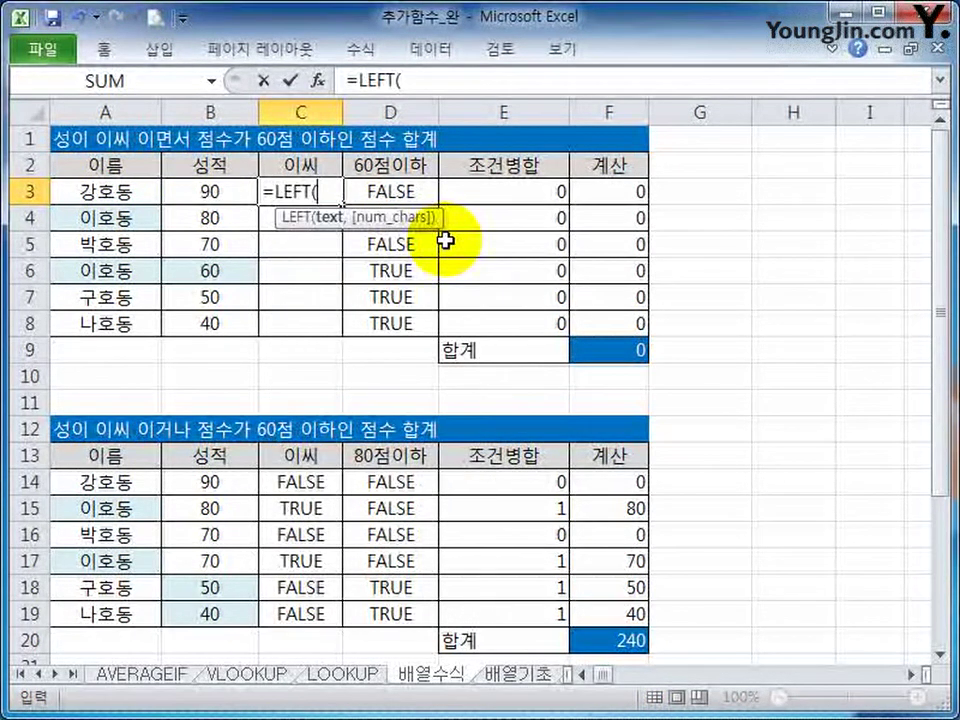
pyautogui.click(90, 193)
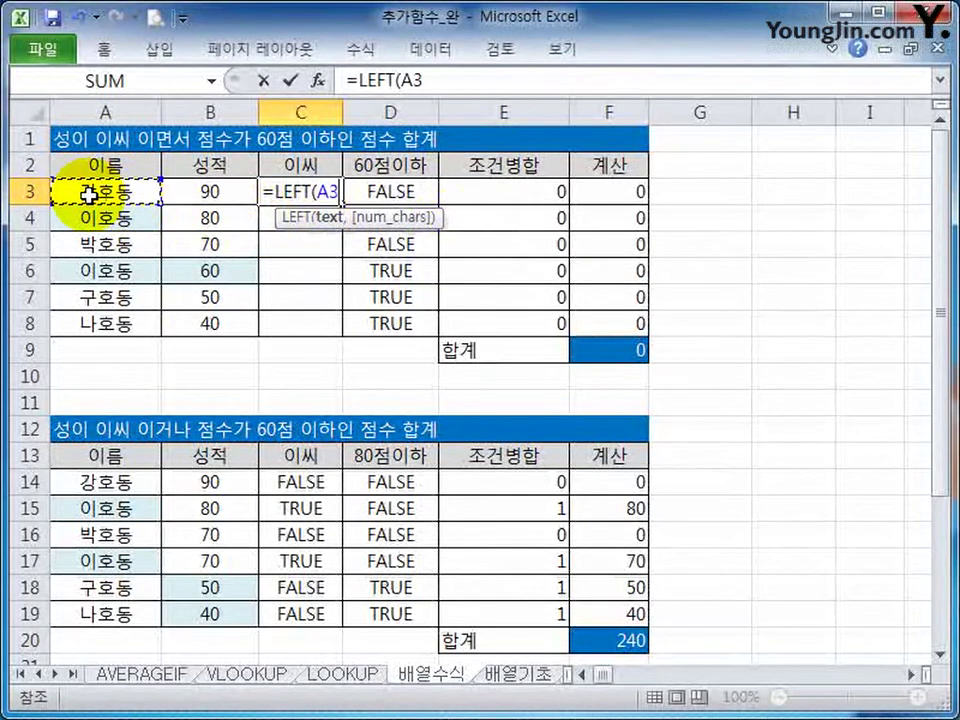
pyautogui.write(',1)=')
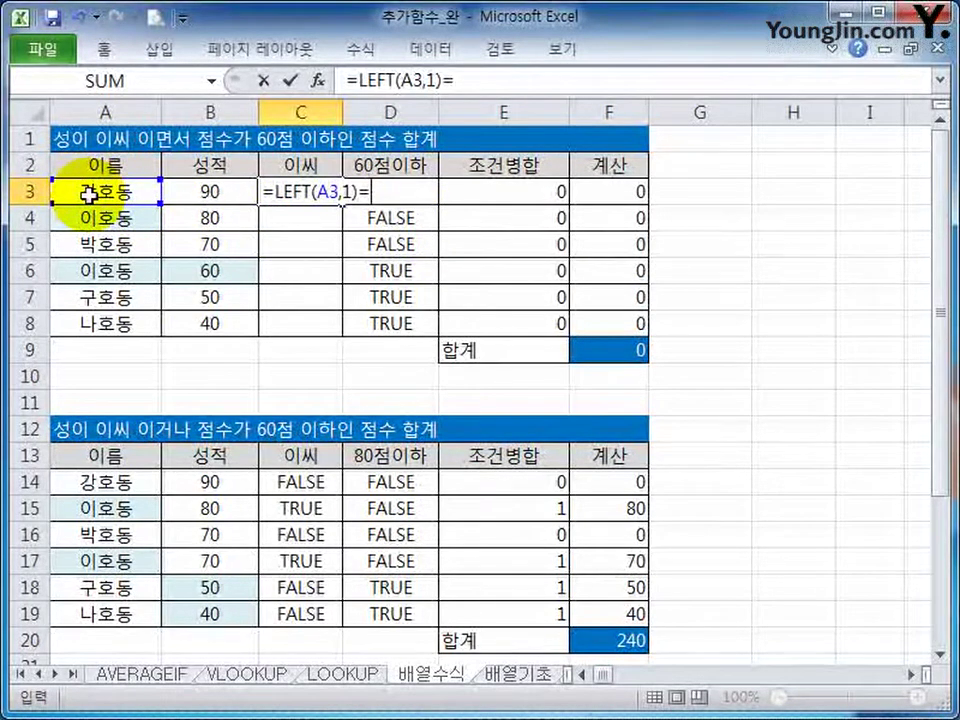
pyautogui.write('"d')
pyautogui.press('BackSpace')
pyautogui.write('이')
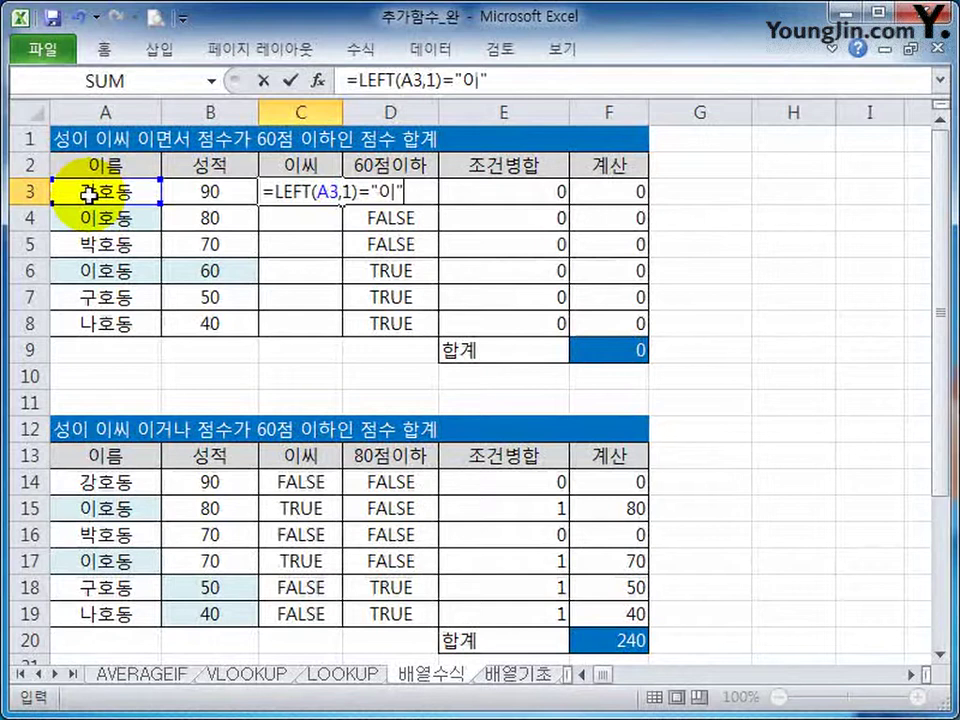
pyautogui.write('"')
pyautogui.press('Return')
# Copy the C3 formula down to C8 and check the copied formula in C6
pyautogui.click(326, 193)
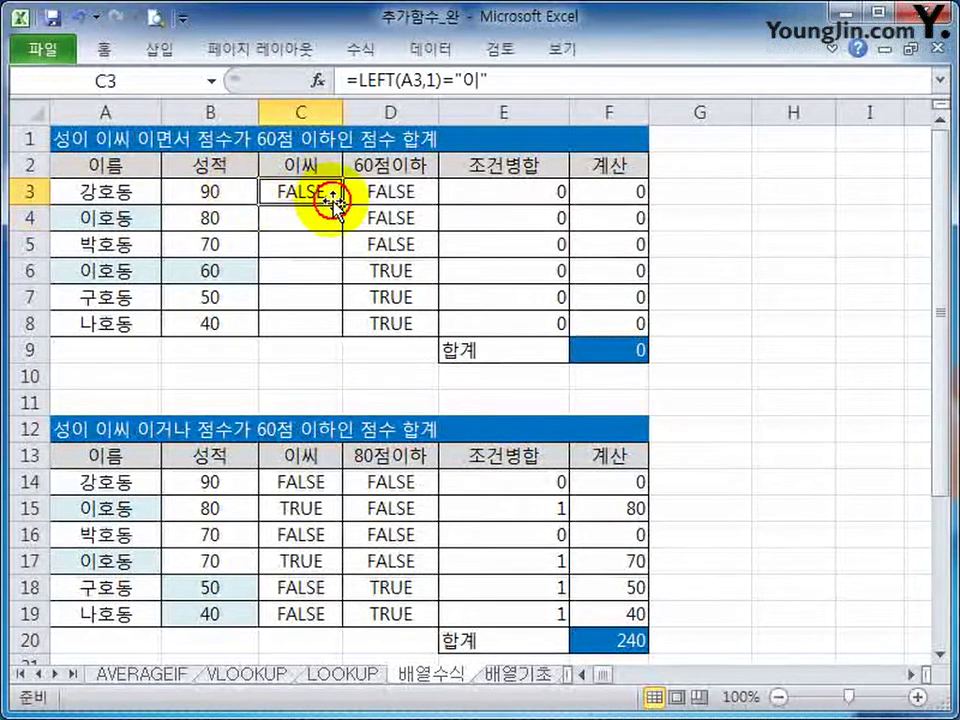
pyautogui.moveTo(342, 204); pyautogui.dragTo(326, 330)
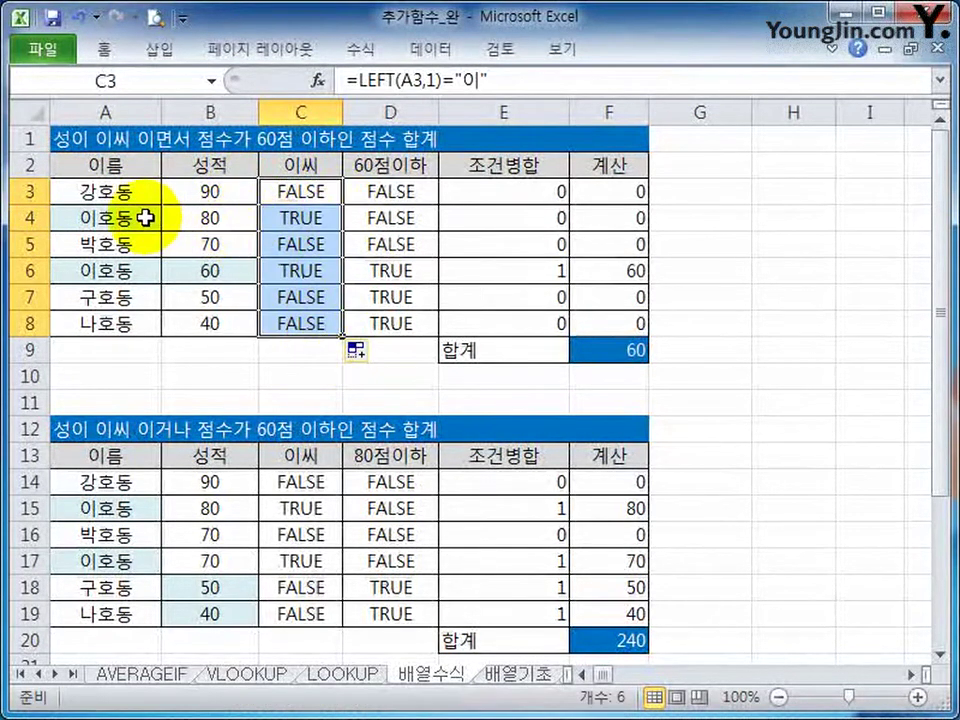
pyautogui.press('Down')
pyautogui.click(291, 272)
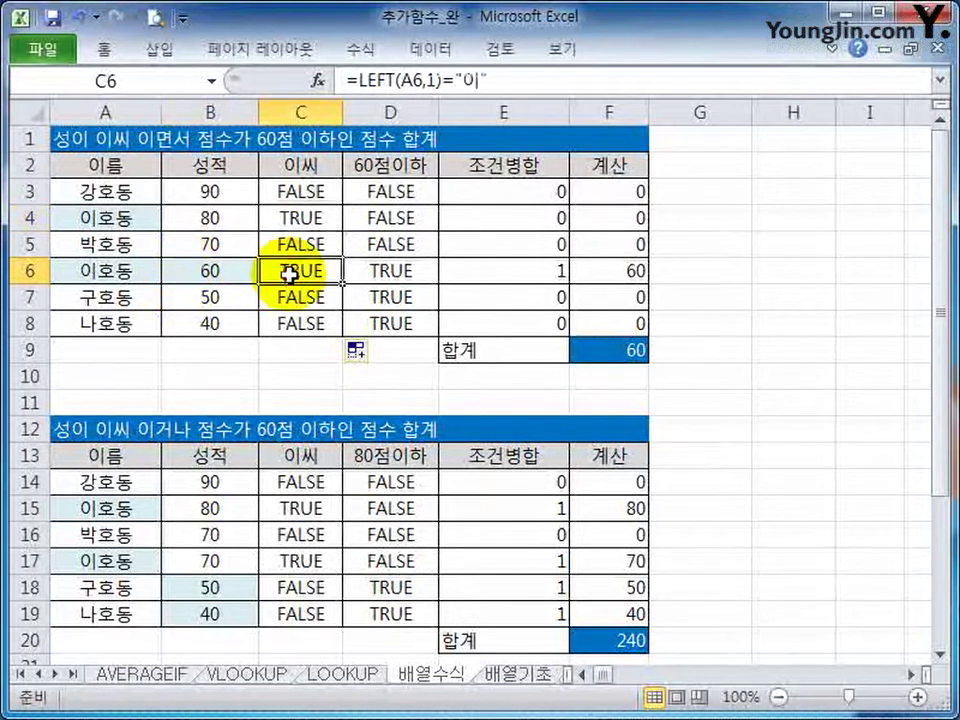
# Inspect the cell reference in the C3 formula and select the whole name range A3:A8 it is compared with
pyautogui.click(288, 194)
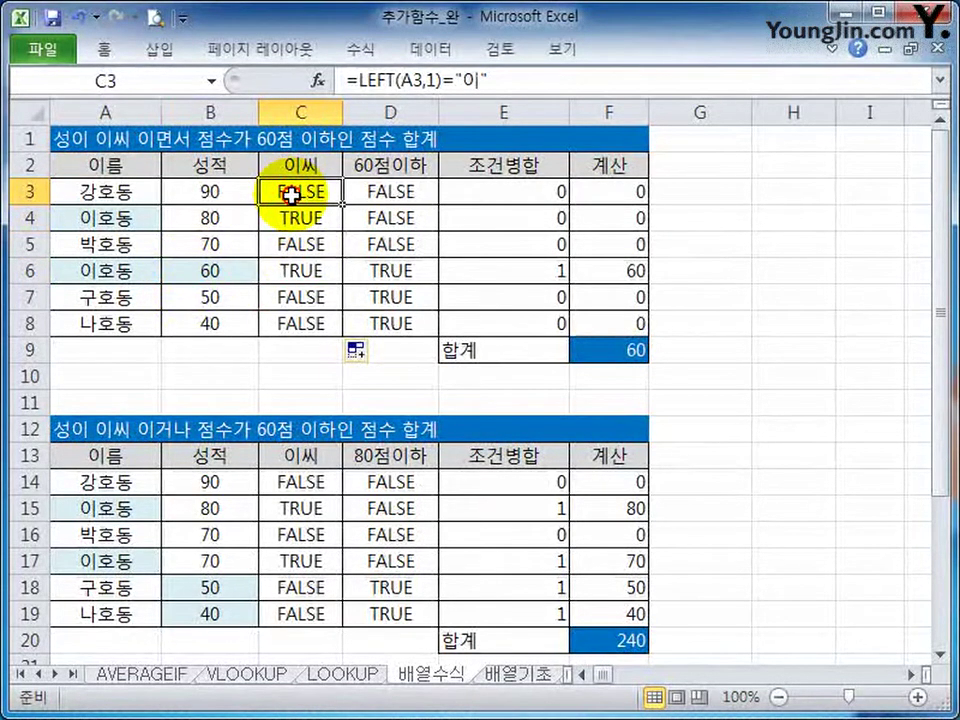
pyautogui.doubleClick(288, 193)
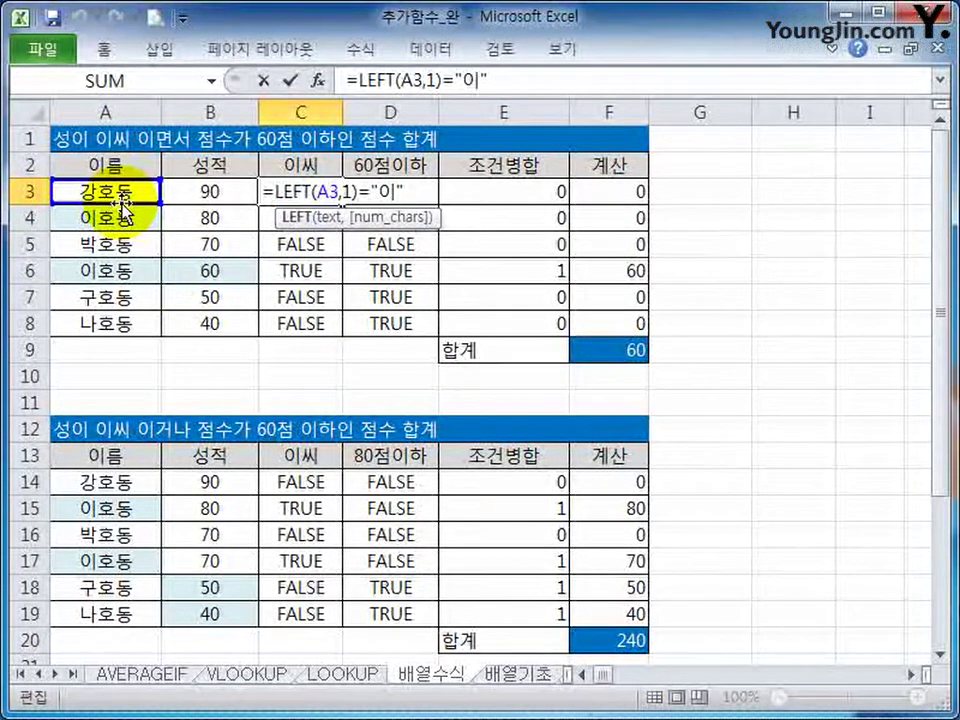
pyautogui.hotkey('ctrl', 'Return')
pyautogui.moveTo(122, 205); pyautogui.dragTo(122, 316)
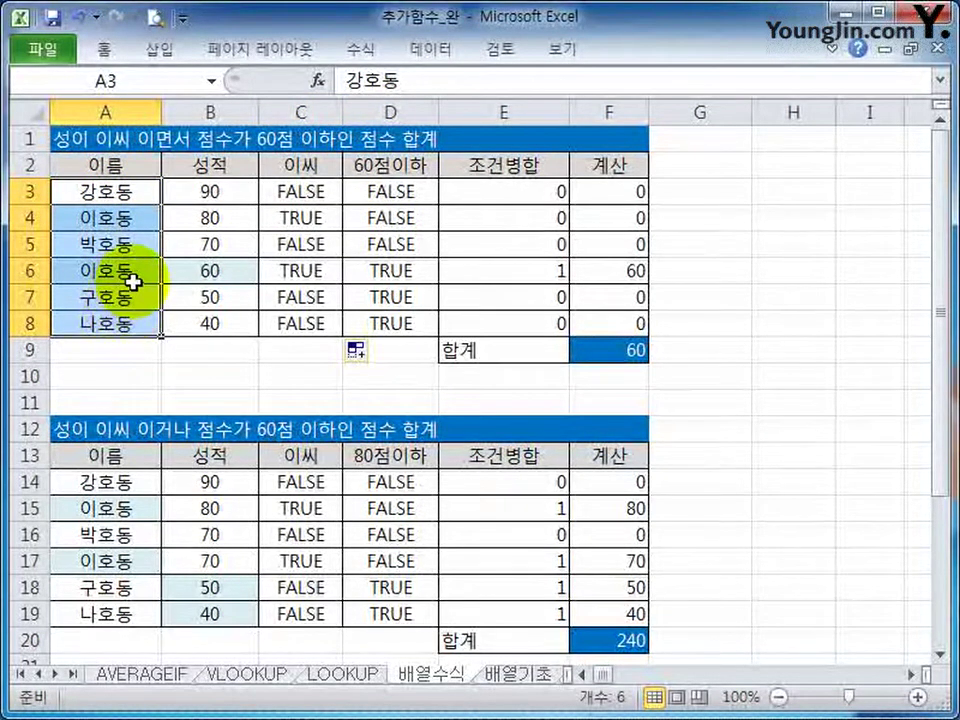
# Inspect the name range A3:A8 and the 60점이하 formula in D3, and fill that formula down through D8
pyautogui.click(128, 140)
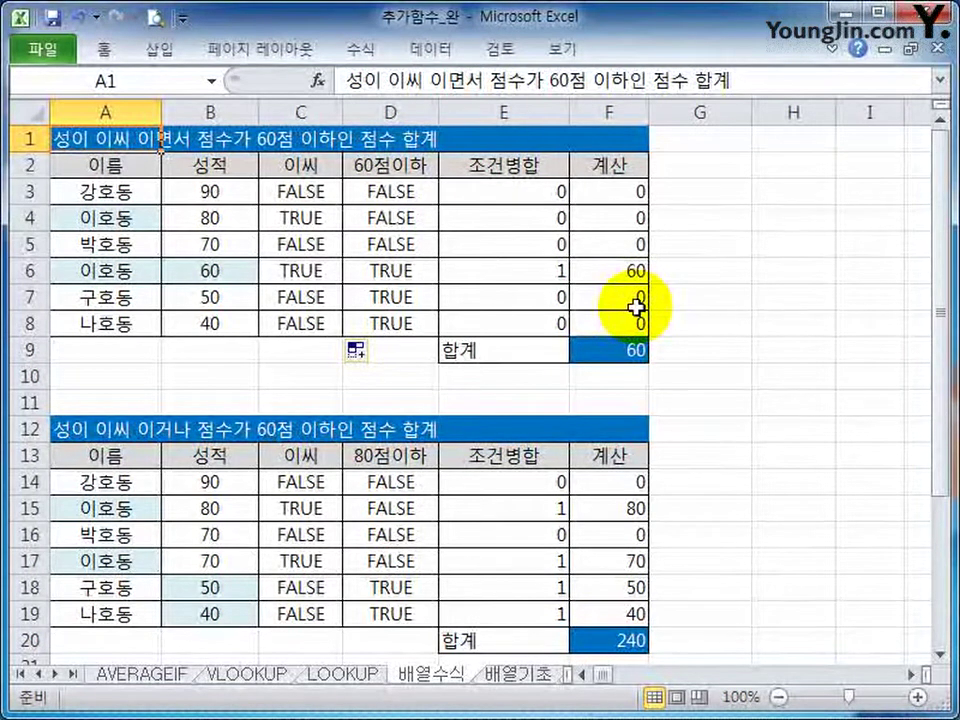
pyautogui.moveTo(131, 193); pyautogui.dragTo(120, 315)
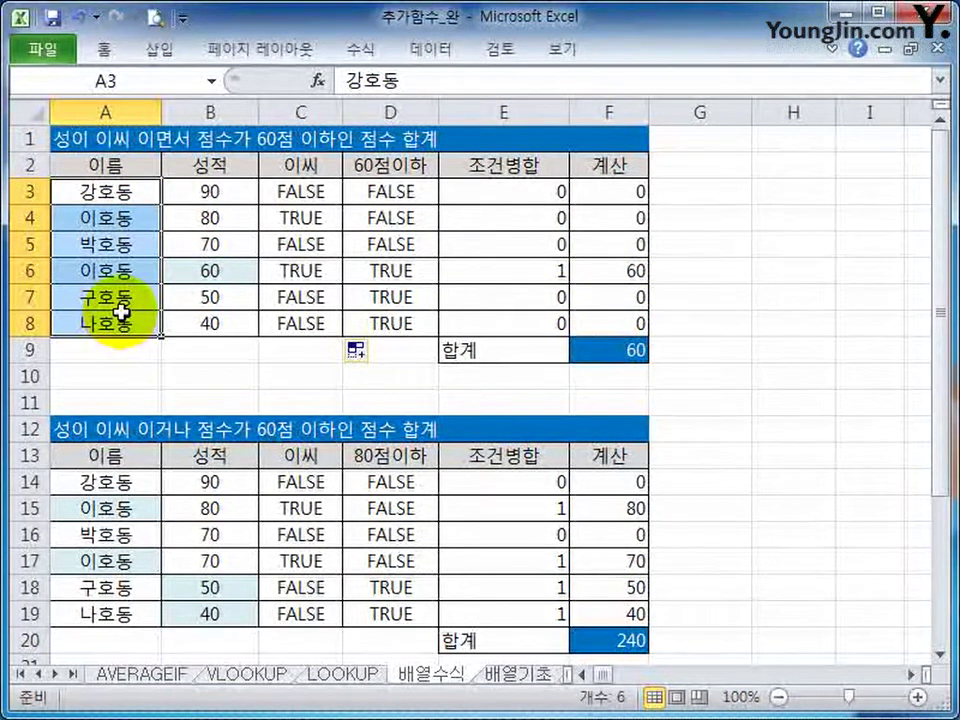
pyautogui.click(386, 188)
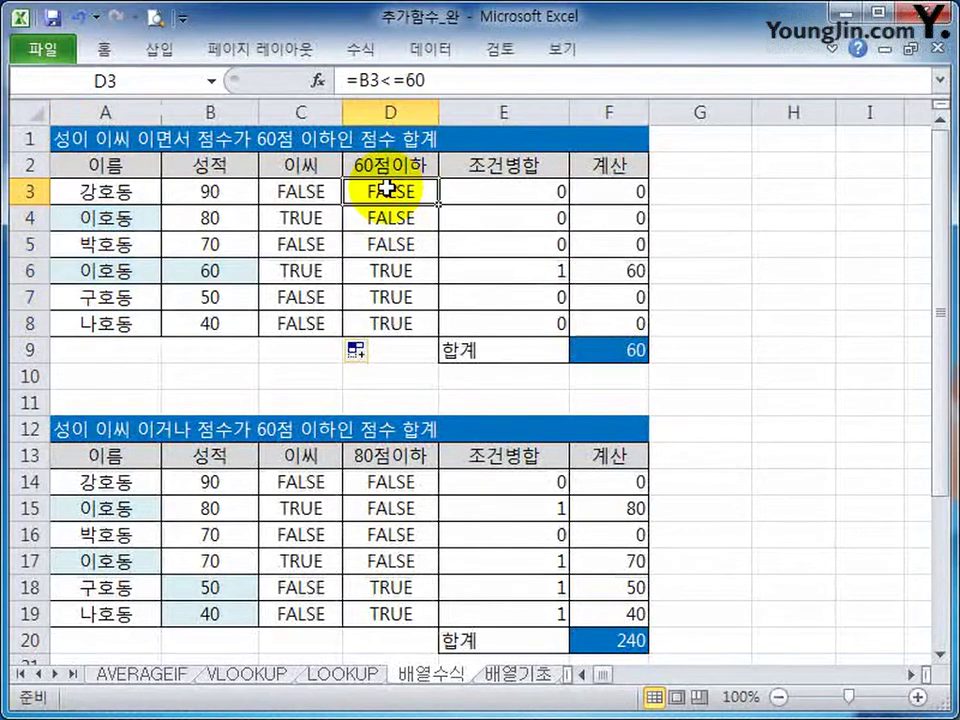
pyautogui.doubleClick(386, 188)
pyautogui.press('Escape')
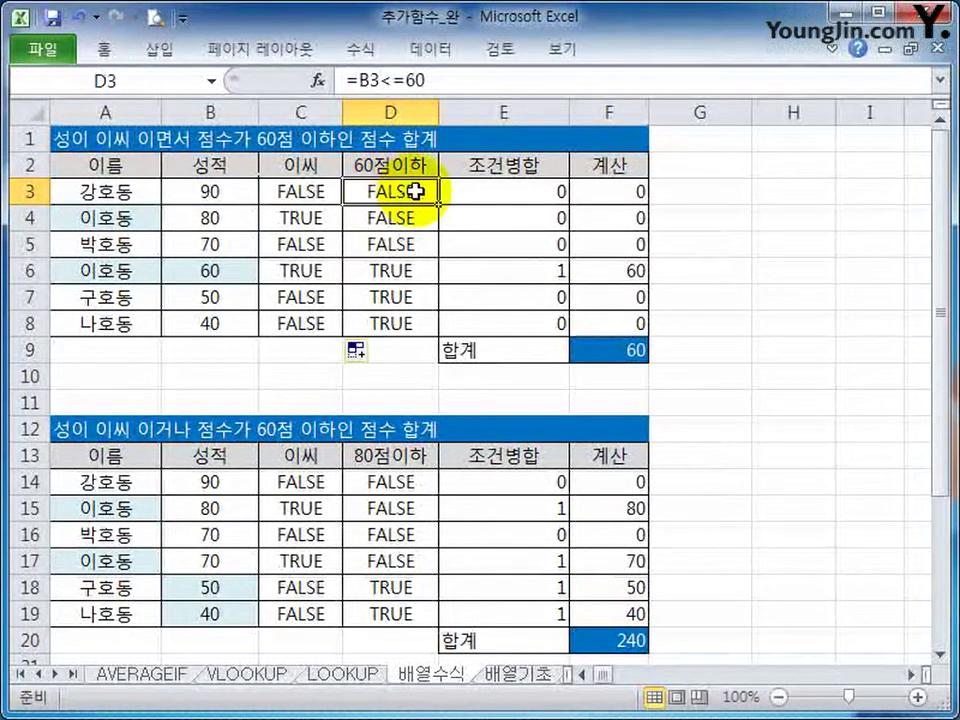
pyautogui.moveTo(438, 204); pyautogui.dragTo(418, 326)
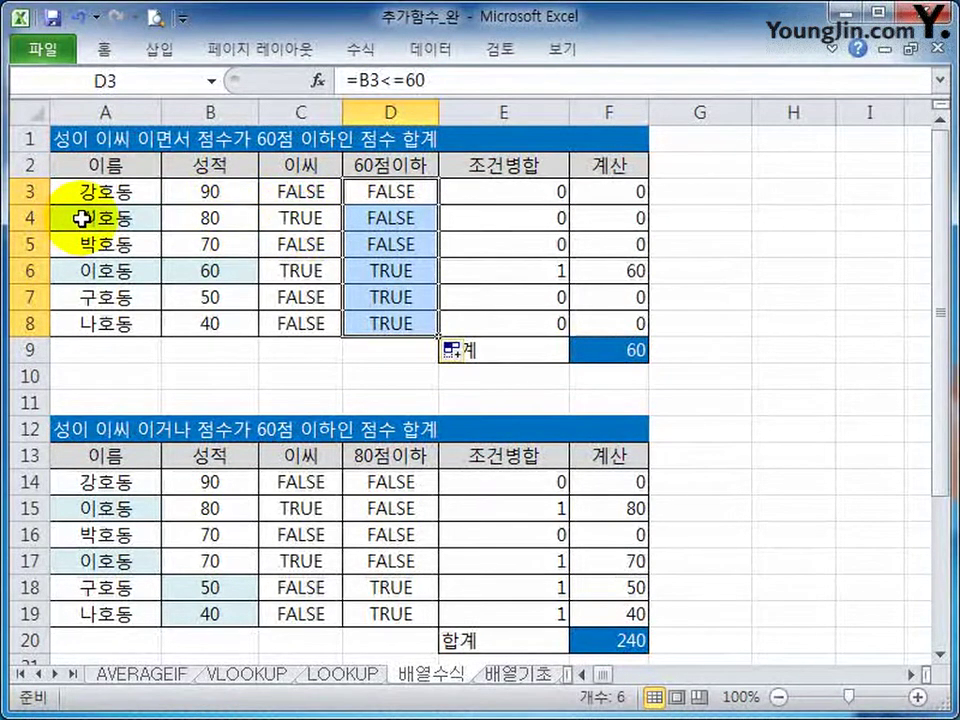
# Review the matching record in A6:D6 and inspect how the 조건병합 formula in E3 multiplies the two conditions
pyautogui.click(100, 268)
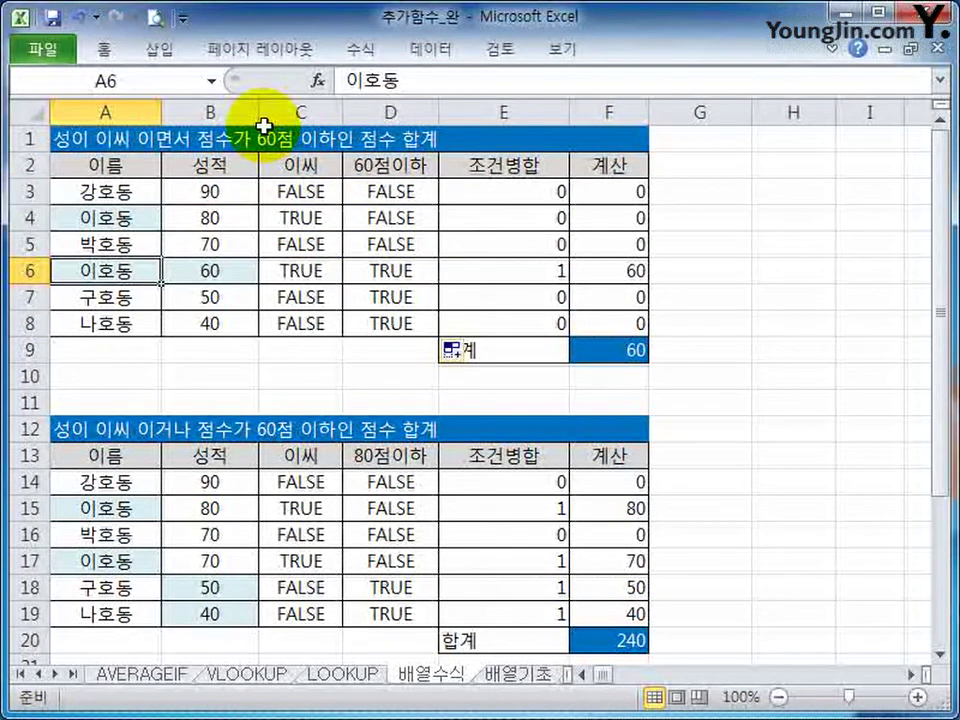
pyautogui.click(198, 276)
pyautogui.moveTo(107, 270); pyautogui.dragTo(428, 272)
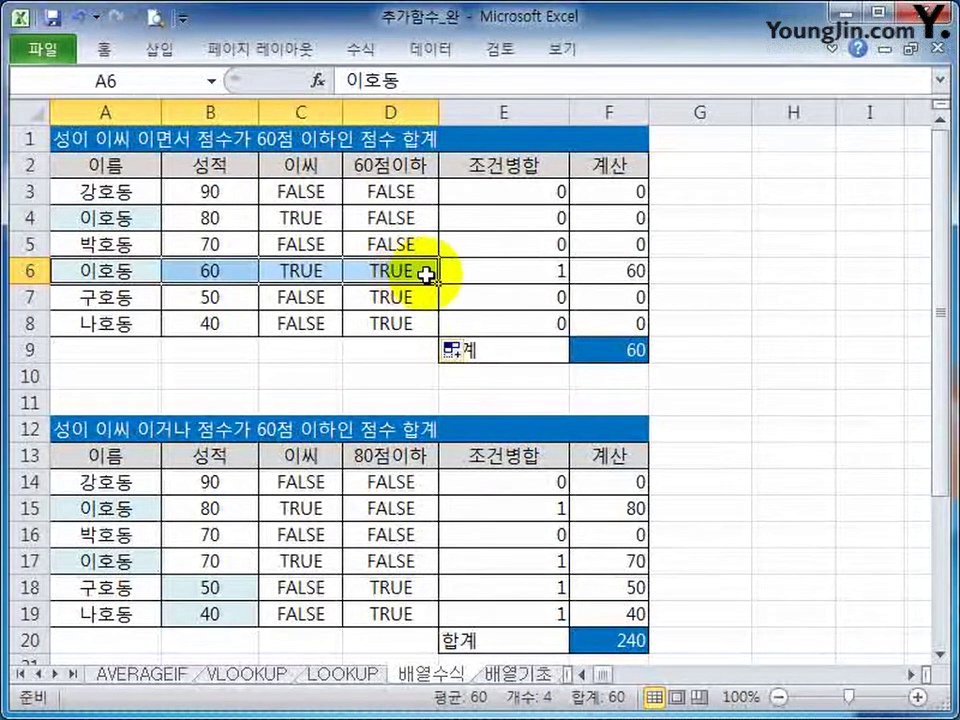
pyautogui.click(464, 197)
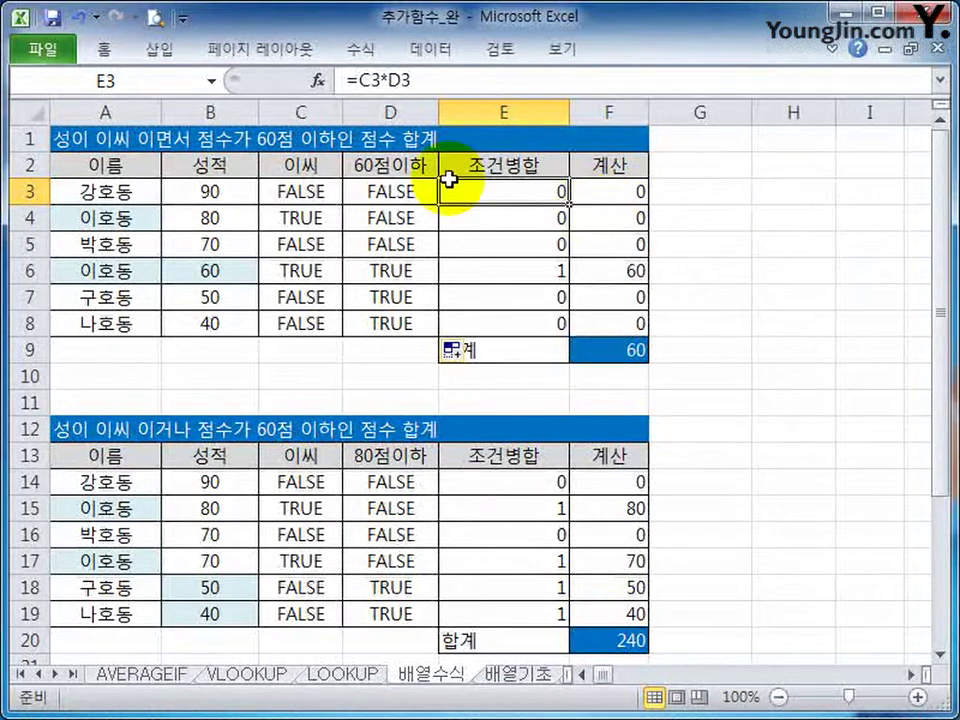
pyautogui.click(376, 88)
pyautogui.moveTo(368, 82); pyautogui.dragTo(387, 82)
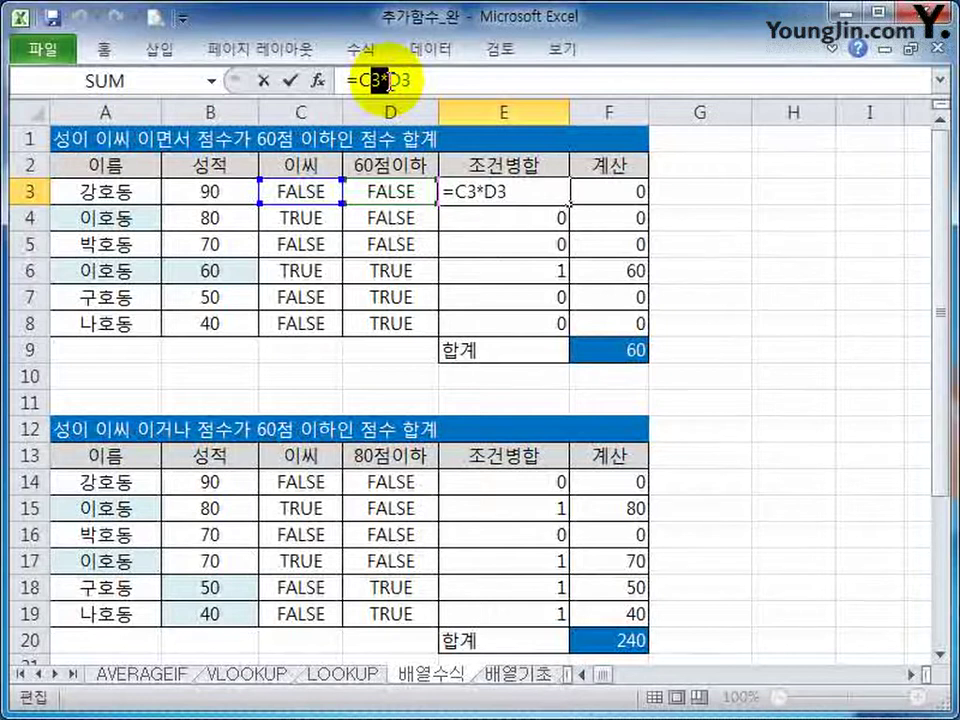
pyautogui.press('Escape')
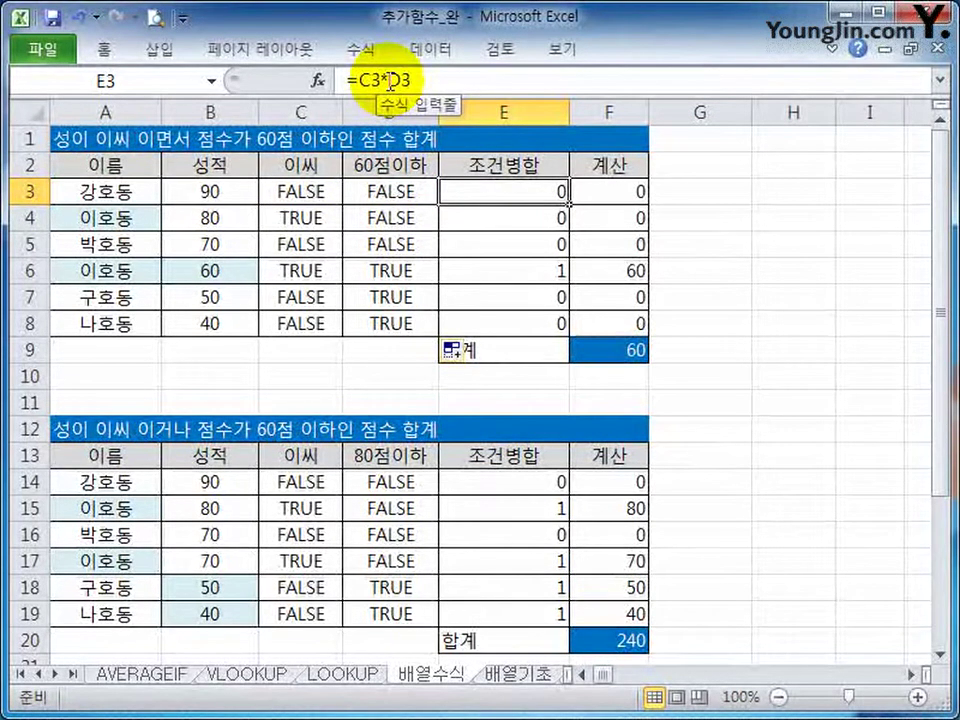
# Compare the condition pairs in columns C and D with the 조건병합 formulas in E3 through E8
pyautogui.moveTo(305, 191); pyautogui.dragTo(375, 189)
pyautogui.click(381, 217)
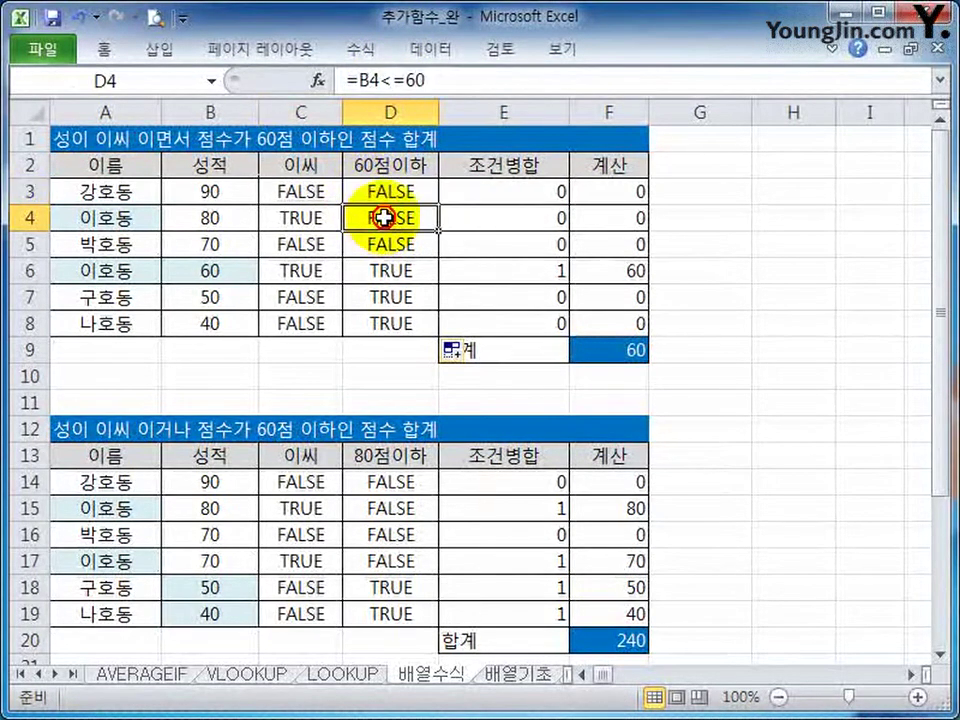
pyautogui.click(492, 216)
pyautogui.click(390, 248)
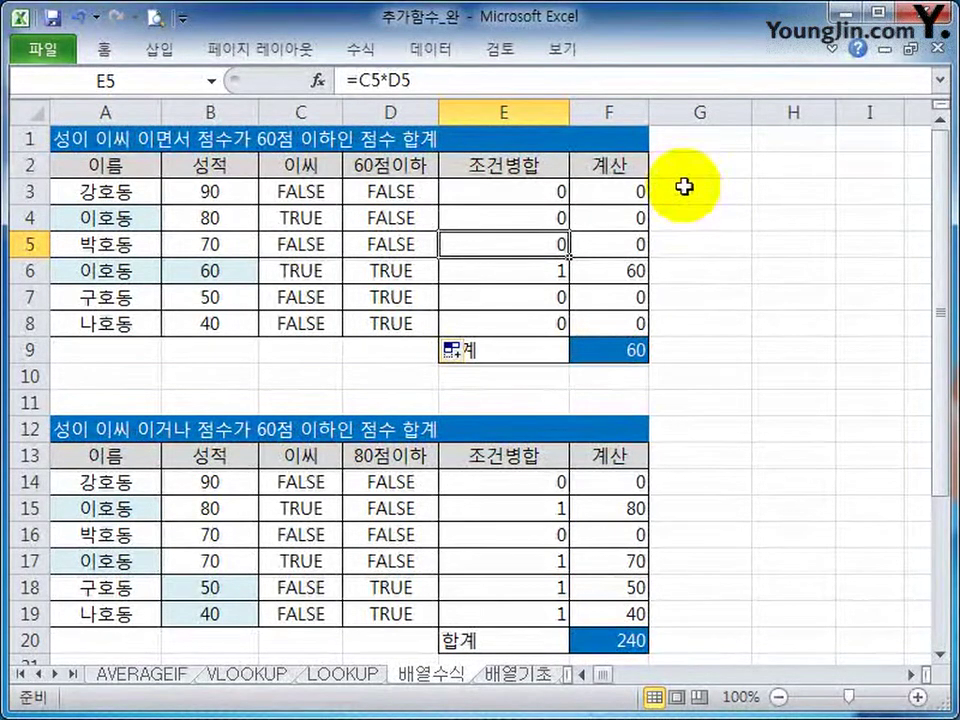
pyautogui.moveTo(300, 191); pyautogui.dragTo(386, 189)
pyautogui.click(493, 189)
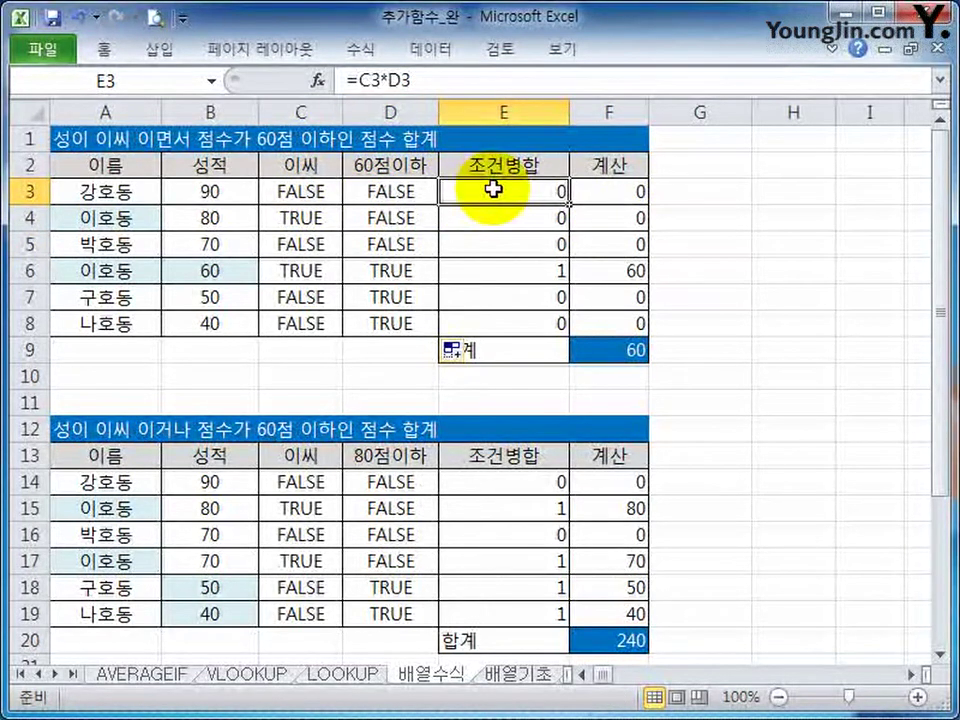
pyautogui.doubleClick(494, 189)
pyautogui.press('Escape')
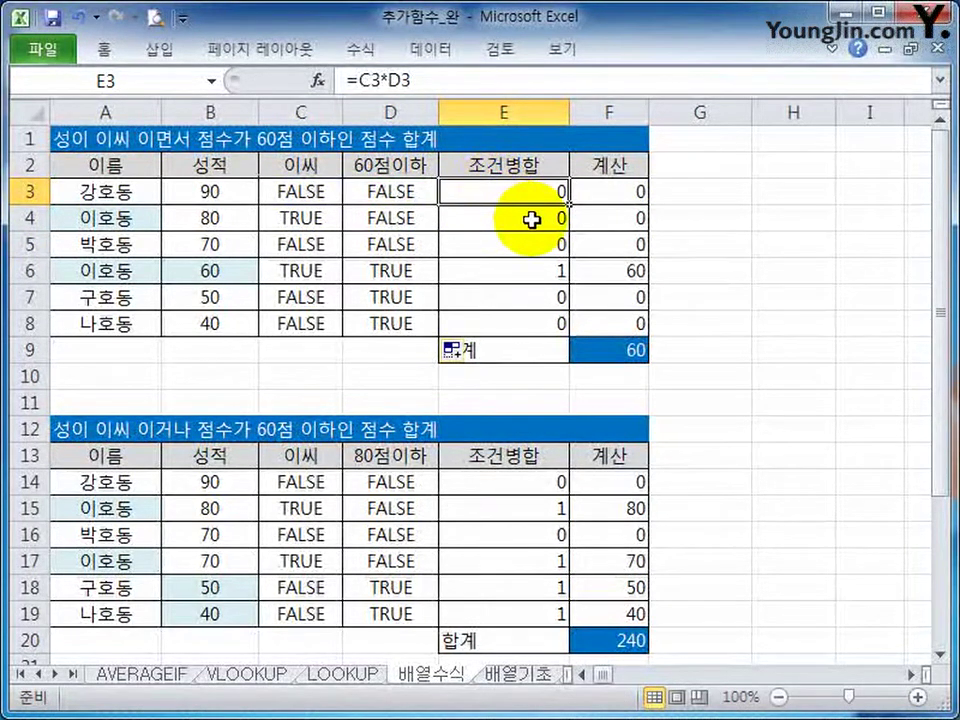
pyautogui.click(531, 219)
pyautogui.click(529, 242)
pyautogui.click(536, 268)
pyautogui.doubleClick(545, 270)
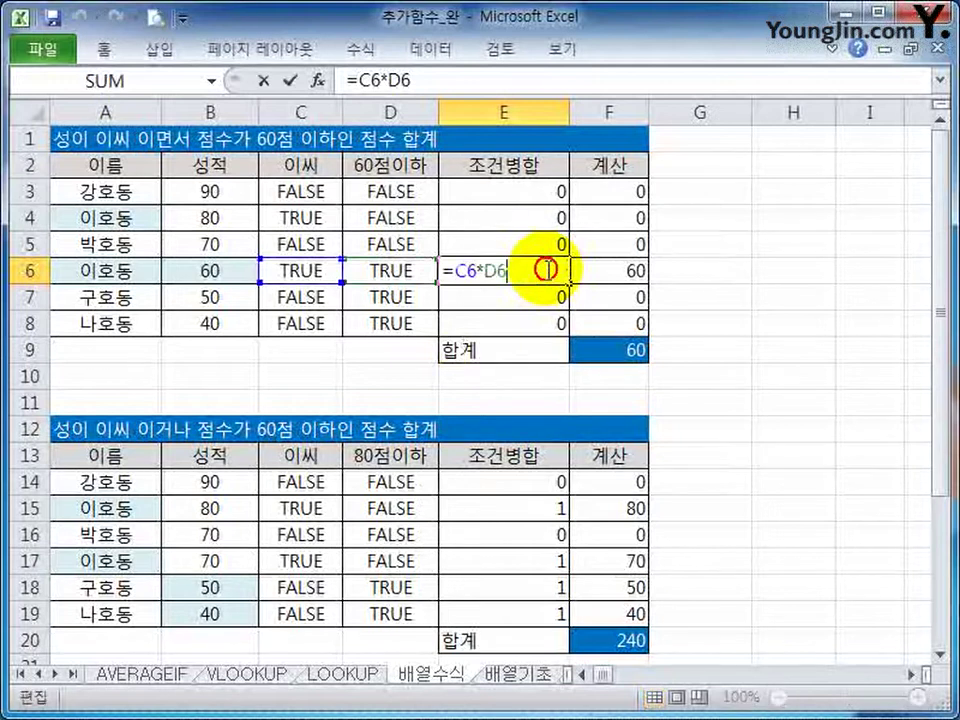
pyautogui.click(542, 320)
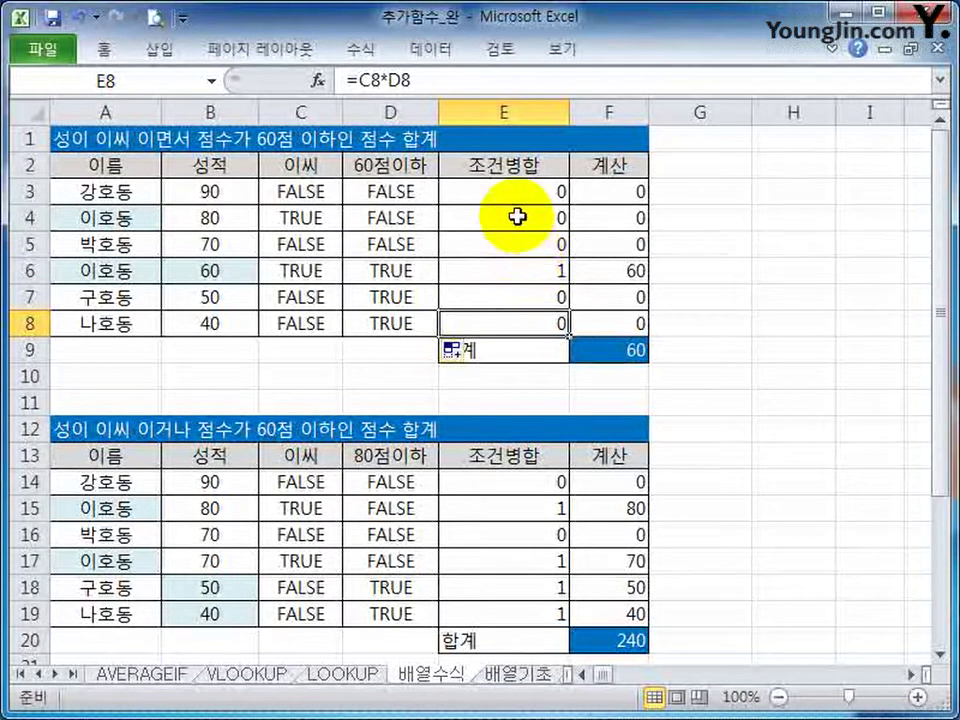
# Examine the 계산 formulas in F3 and F6 and the total formula in F9 of the upper table
pyautogui.click(600, 182)
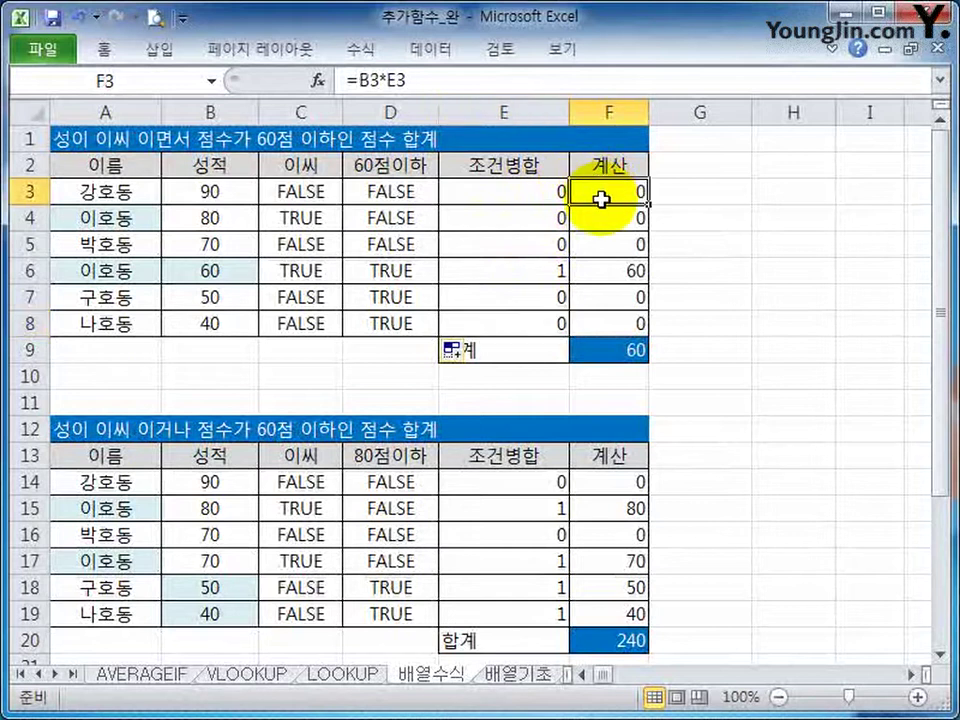
pyautogui.doubleClick(603, 187)
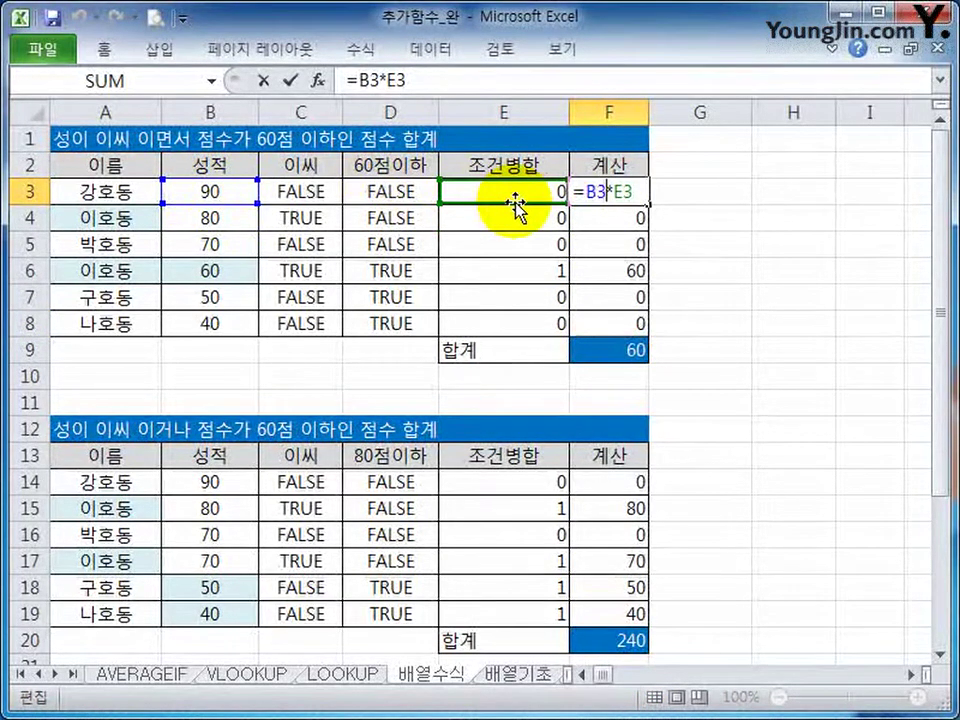
pyautogui.doubleClick(641, 206)
pyautogui.click(625, 272)
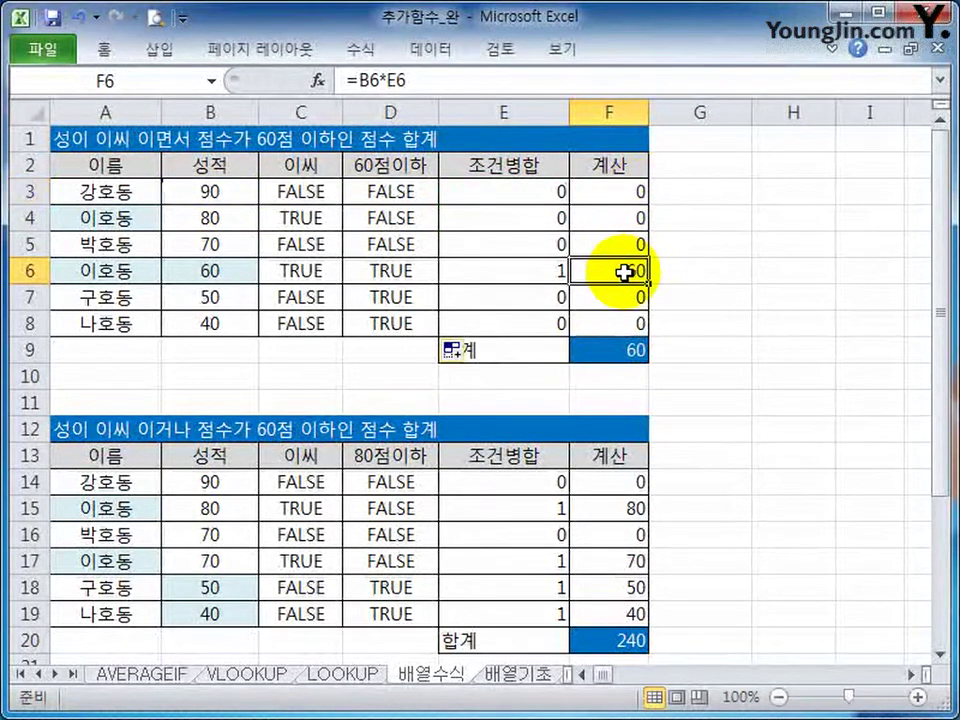
pyautogui.click(617, 350)
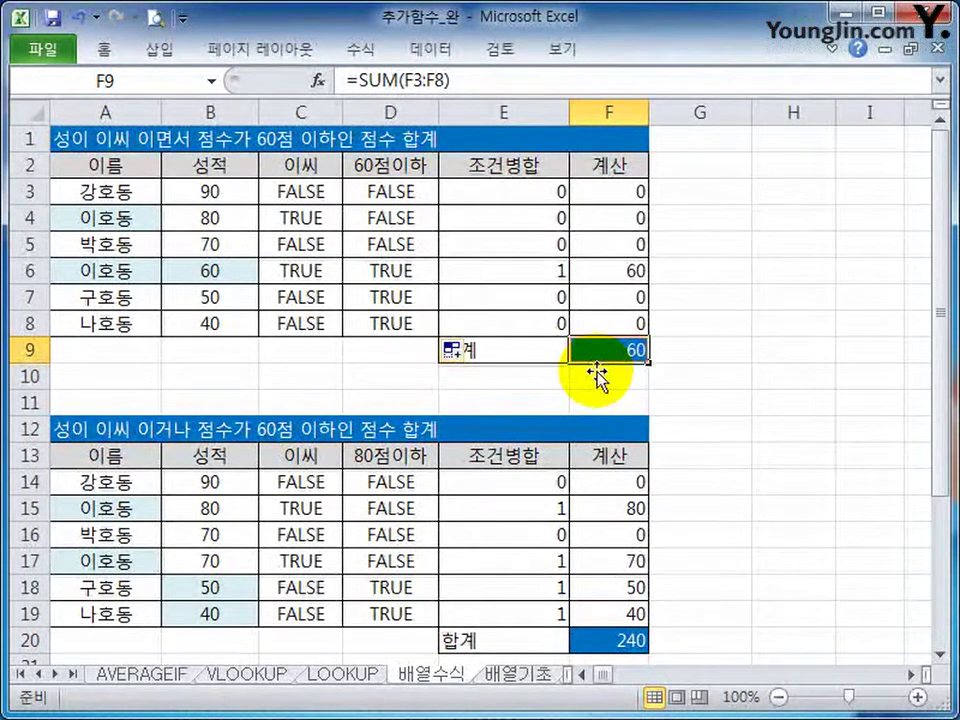
pyautogui.click(706, 350)
pyautogui.click(140, 198)
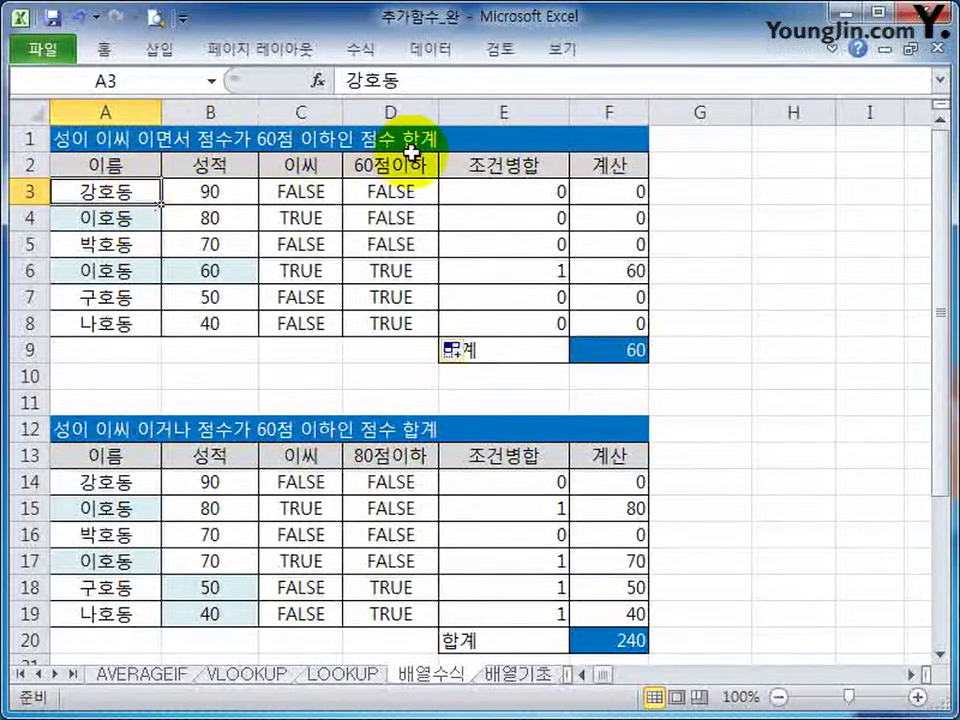
# Start a SUM formula in G9, beside the upper table's total, with an extra parenthesis opened for the first condition
pyautogui.click(739, 349)
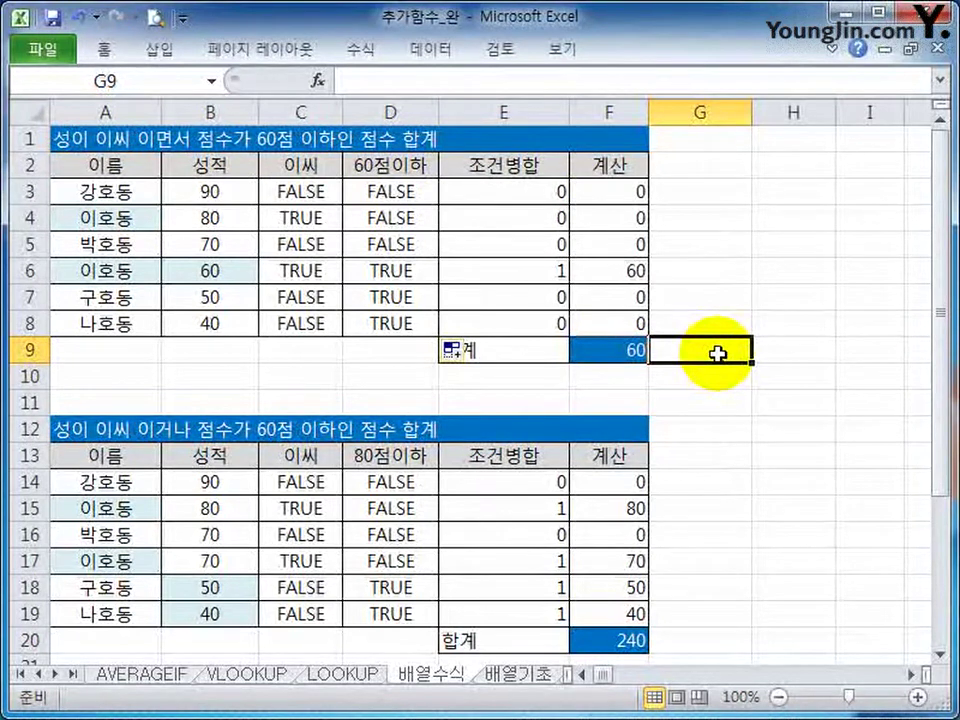
pyautogui.write('=녀')
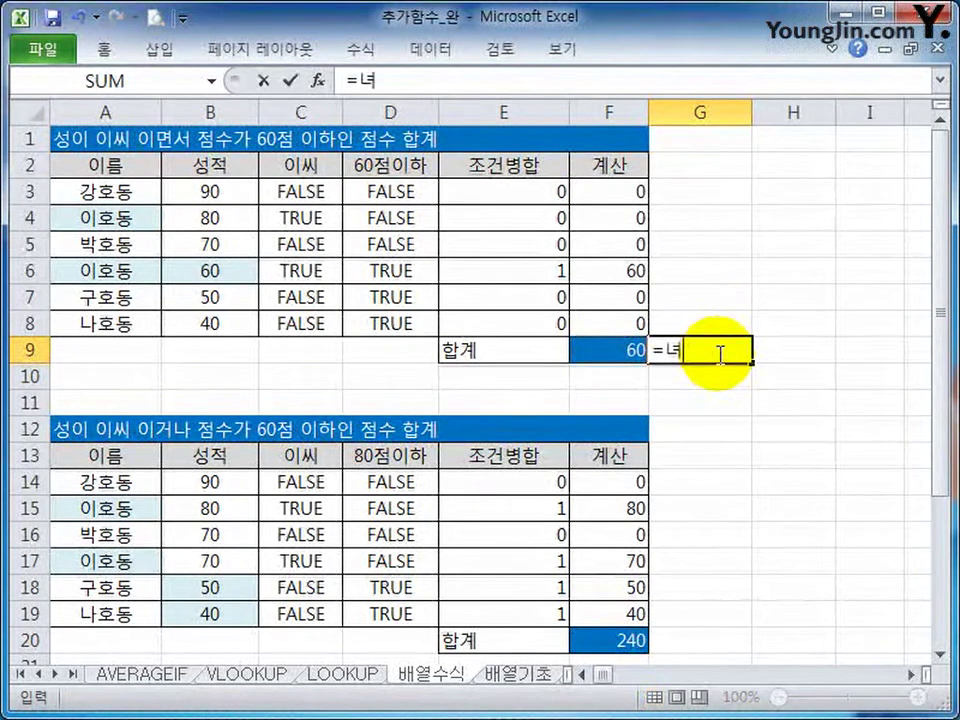
pyautogui.press('BackSpace')
pyautogui.write('sum')
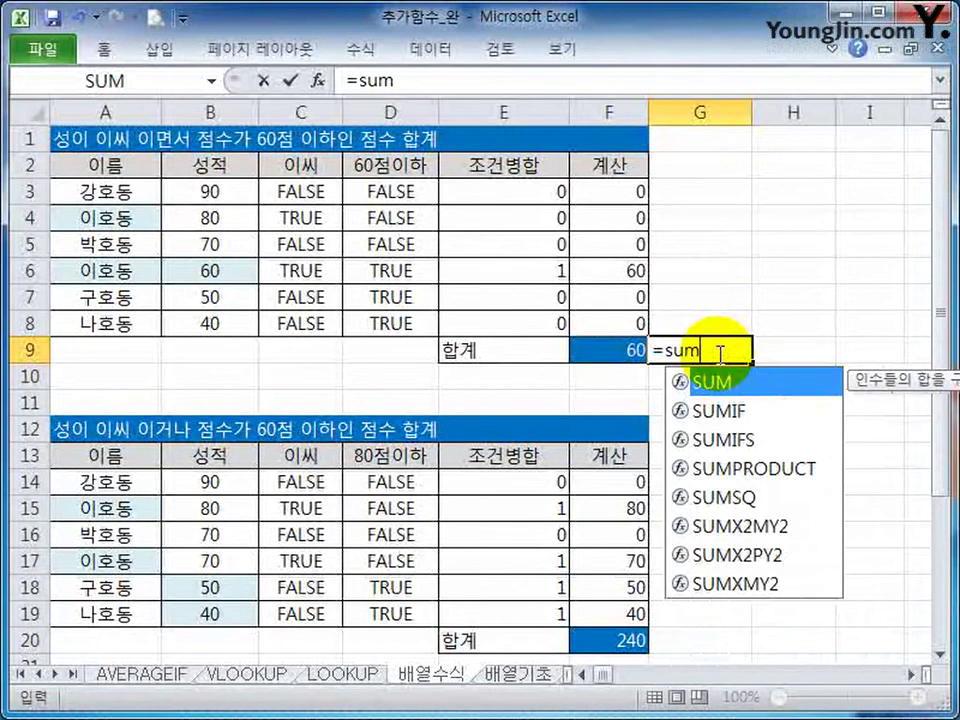
pyautogui.press('Tab')
pyautogui.click(430, 83)
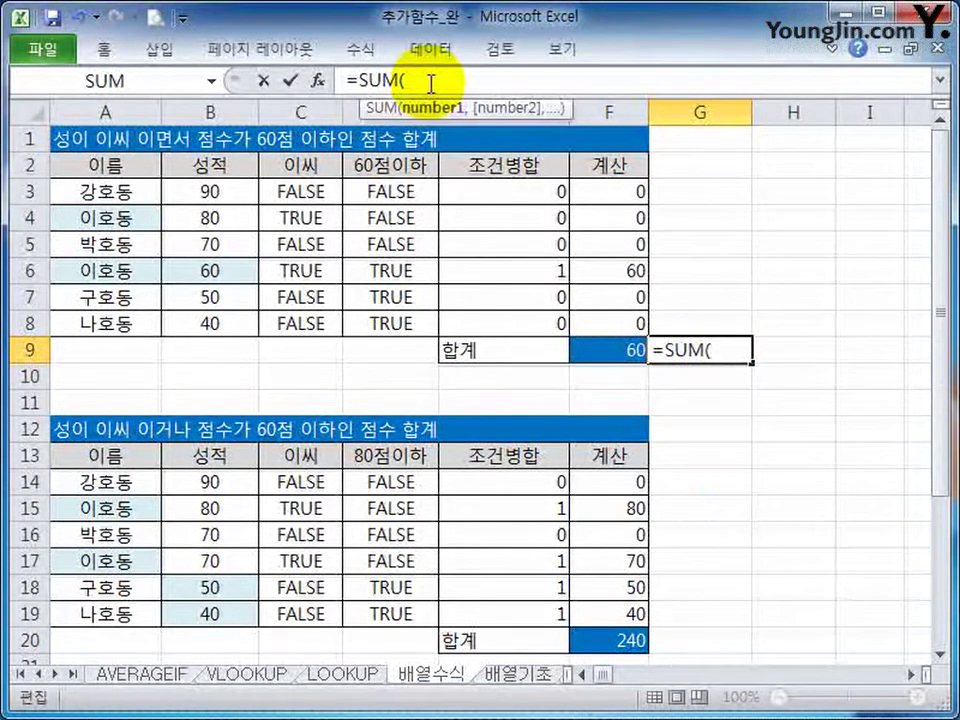
pyautogui.write('(')
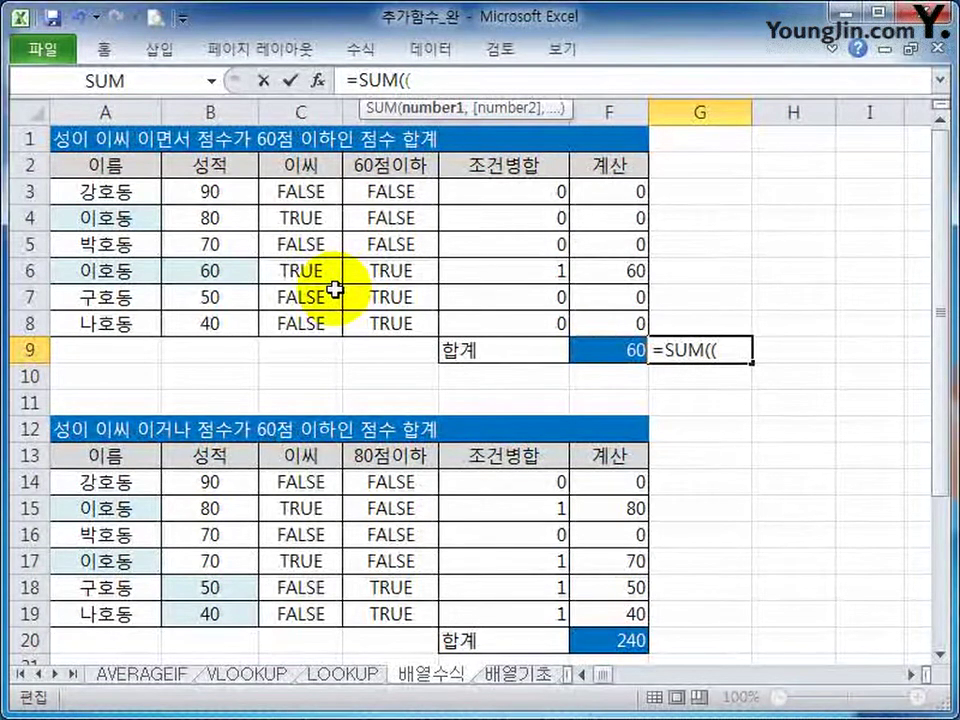
# Add the surname condition LEFT(A3:A8,1)="이" inside the G9 SUM formula and close its parenthesis
pyautogui.write('LEFT(')
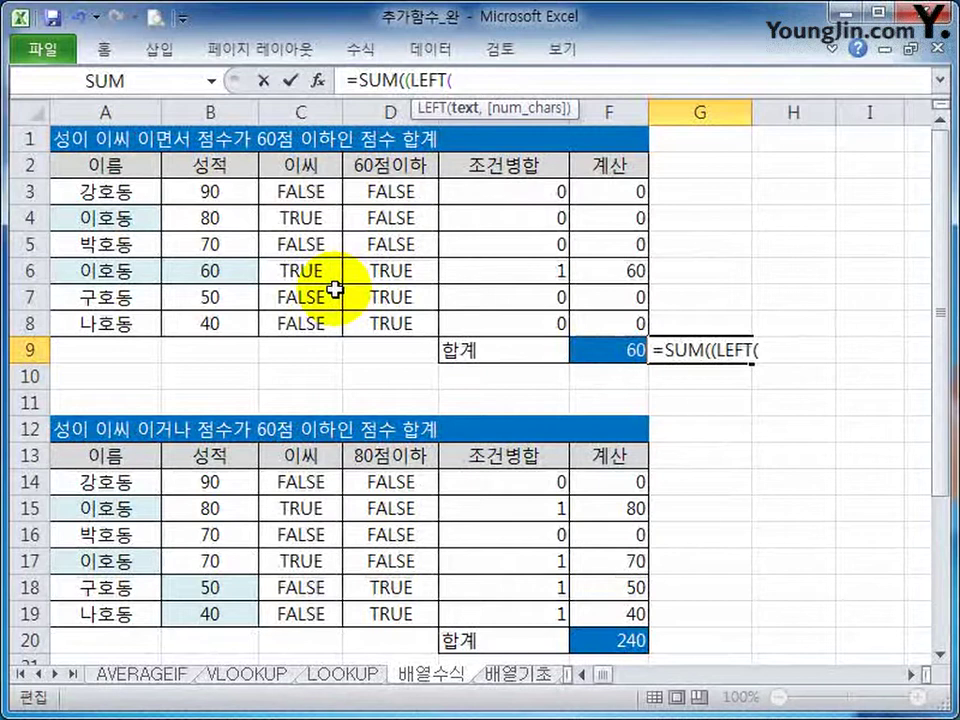
pyautogui.click(90, 193)
pyautogui.moveTo(90, 193); pyautogui.dragTo(96, 320)
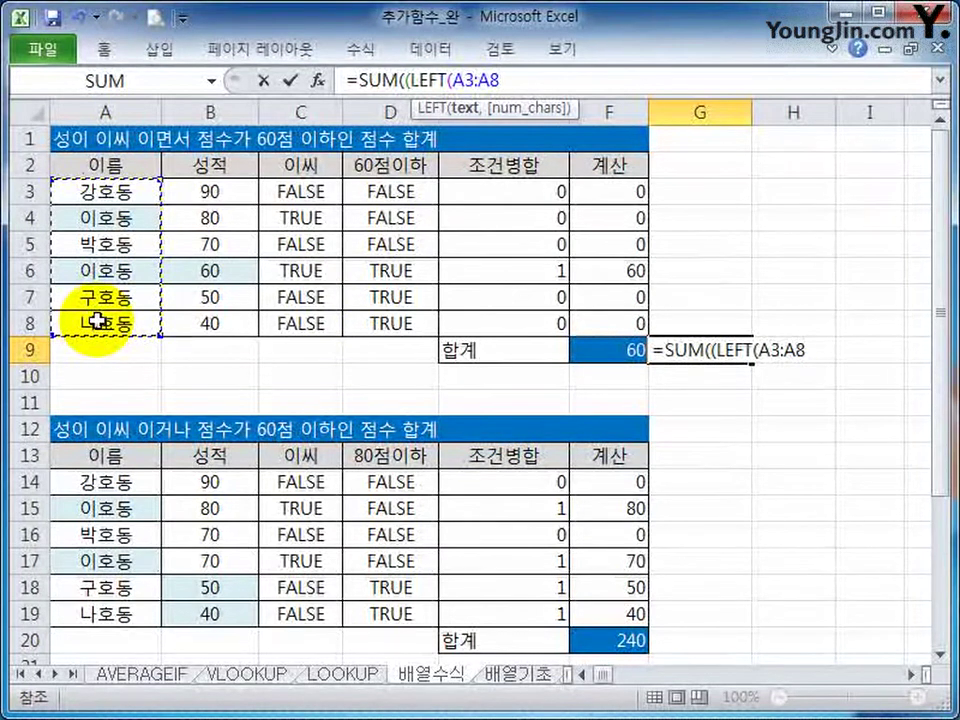
pyautogui.write(',1)="d')
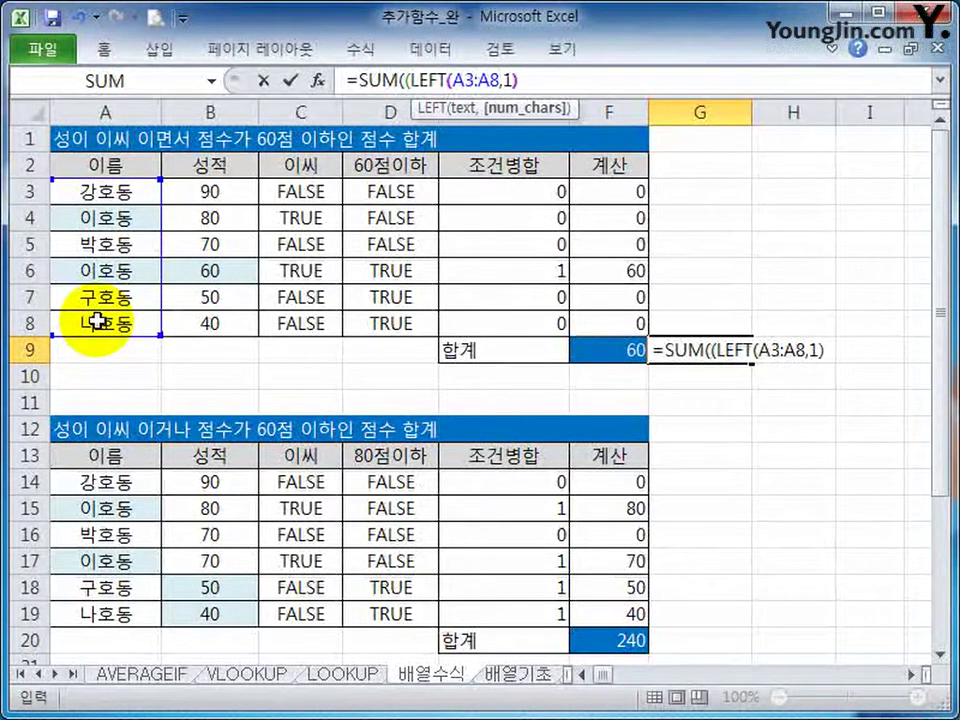
pyautogui.write('l')
pyautogui.press('BackSpace')
pyautogui.press('BackSpace')
pyautogui.press('Hangul')
pyautogui.write('이"')
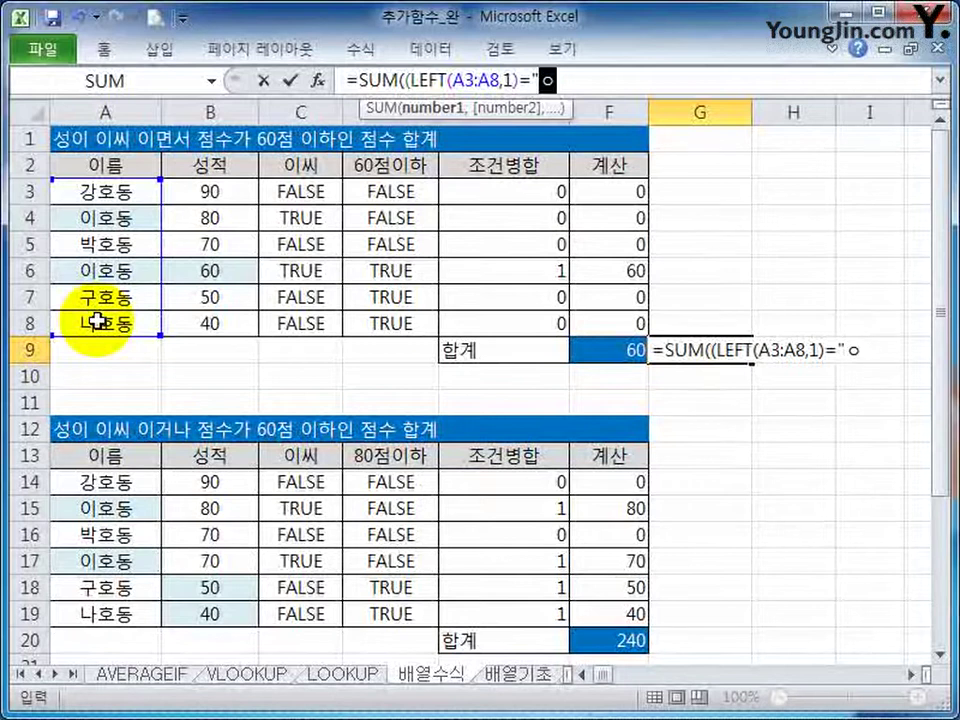
pyautogui.write(')')
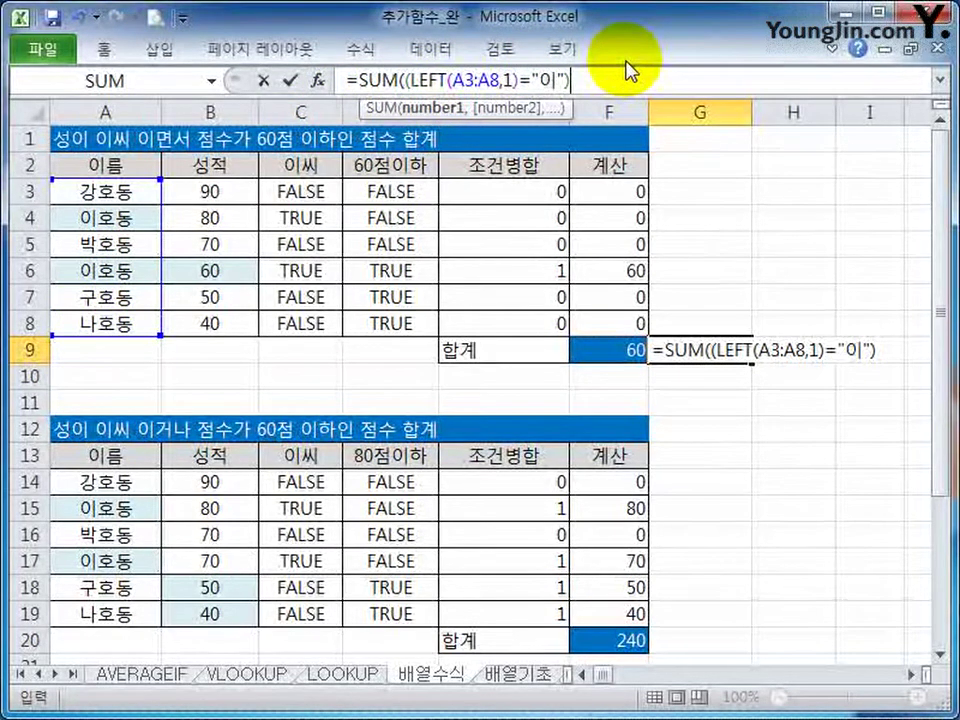
# Multiply the surname condition in G9 by the score condition (B3:B8<=60), close the SUM, and enter it as an array formula
pyautogui.write('*(')
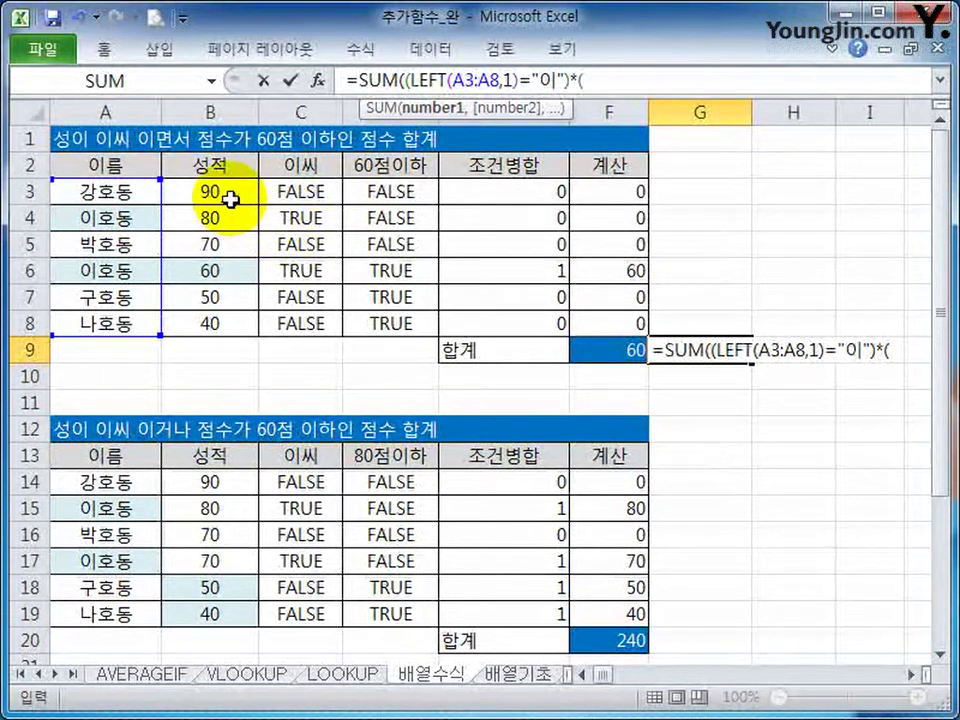
pyautogui.moveTo(229, 197); pyautogui.dragTo(228, 320)
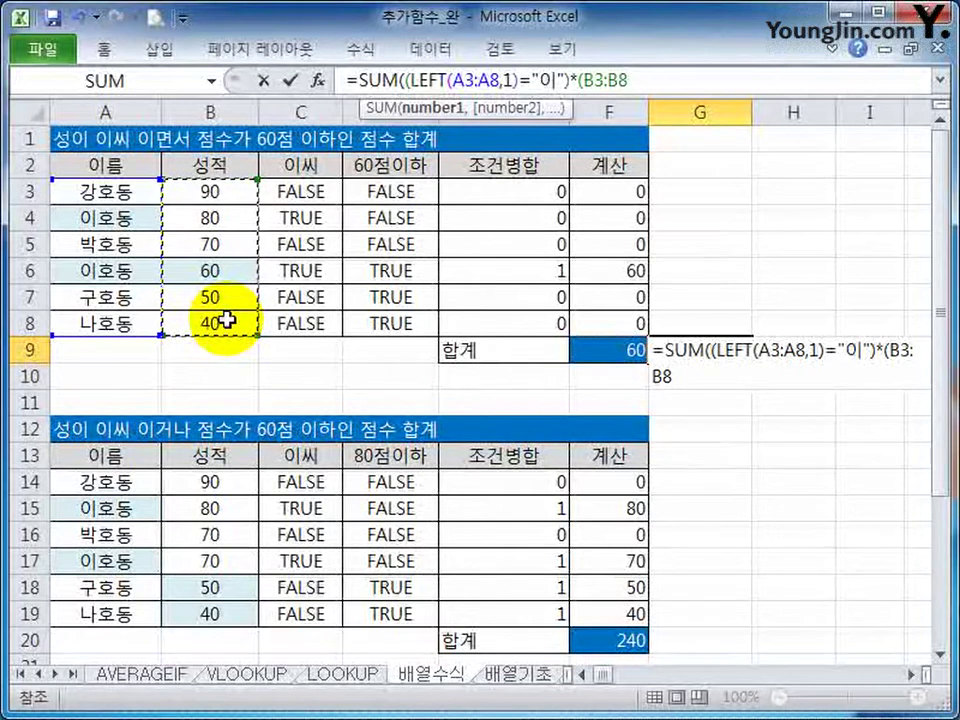
pyautogui.write('<=60)')
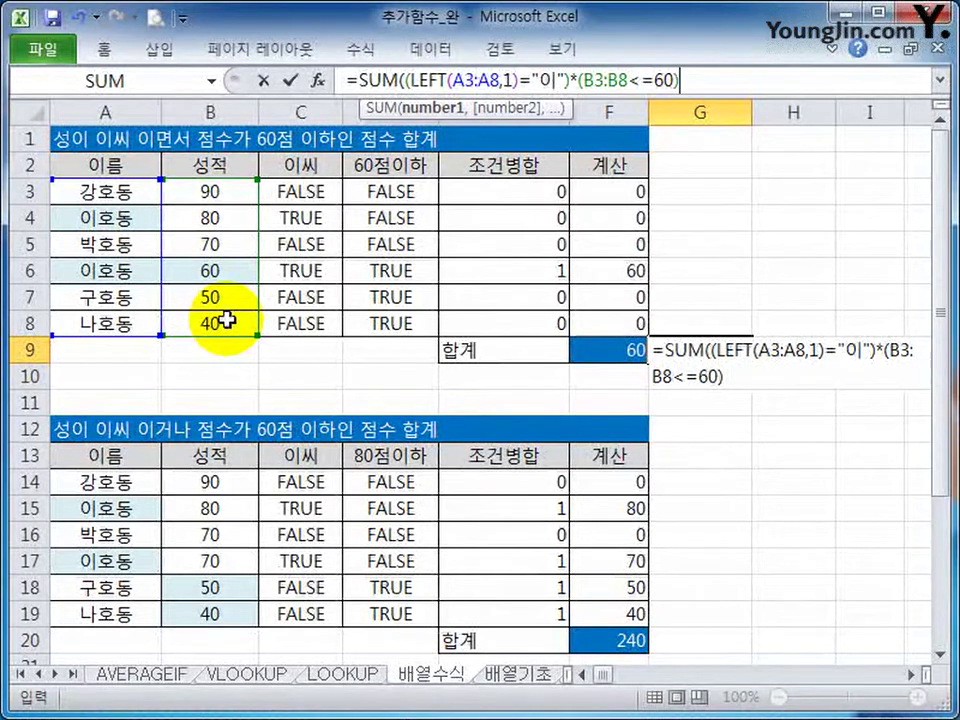
pyautogui.write(')')
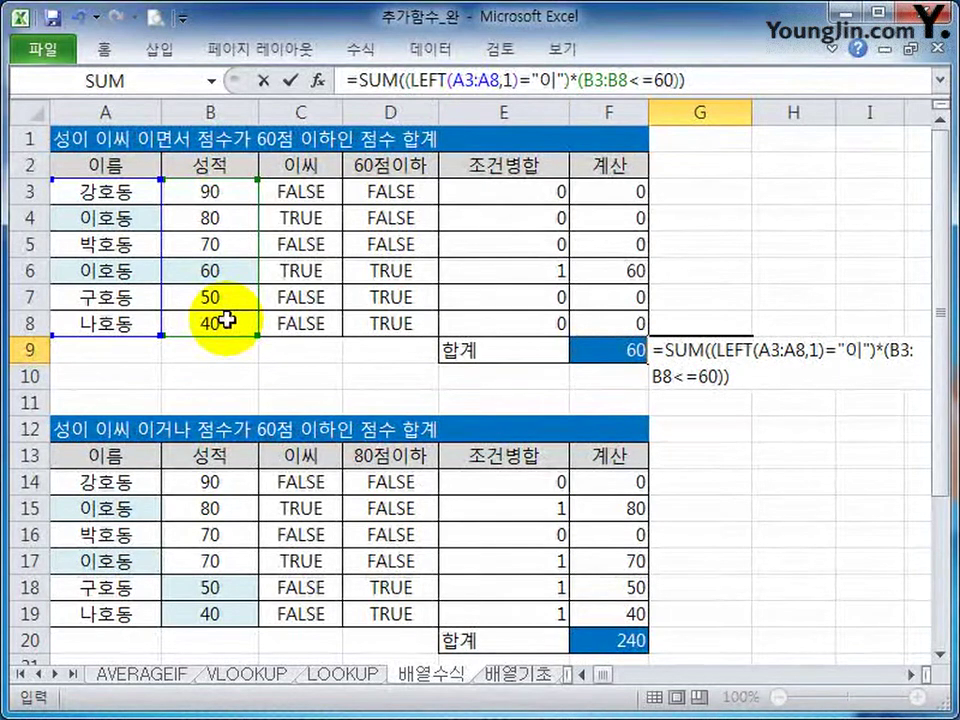
pyautogui.hotkey('ctrl', 'shift', 'Return')
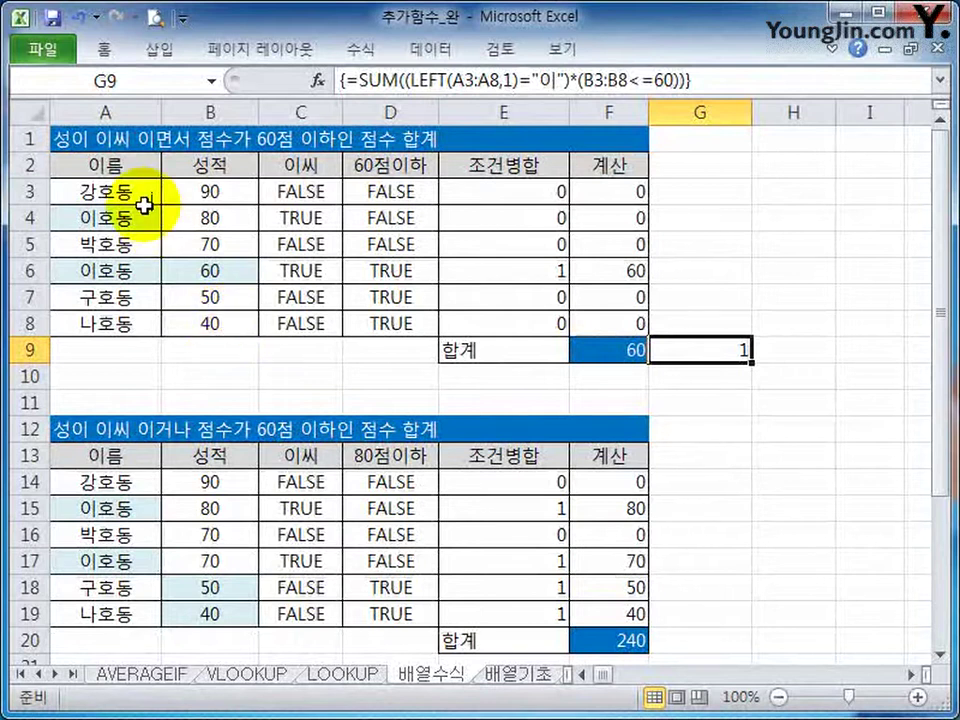
# Extend the G9 formula by multiplying both conditions by the scores in B3:B8, and re-enter it as an array formula
pyautogui.click(694, 80)
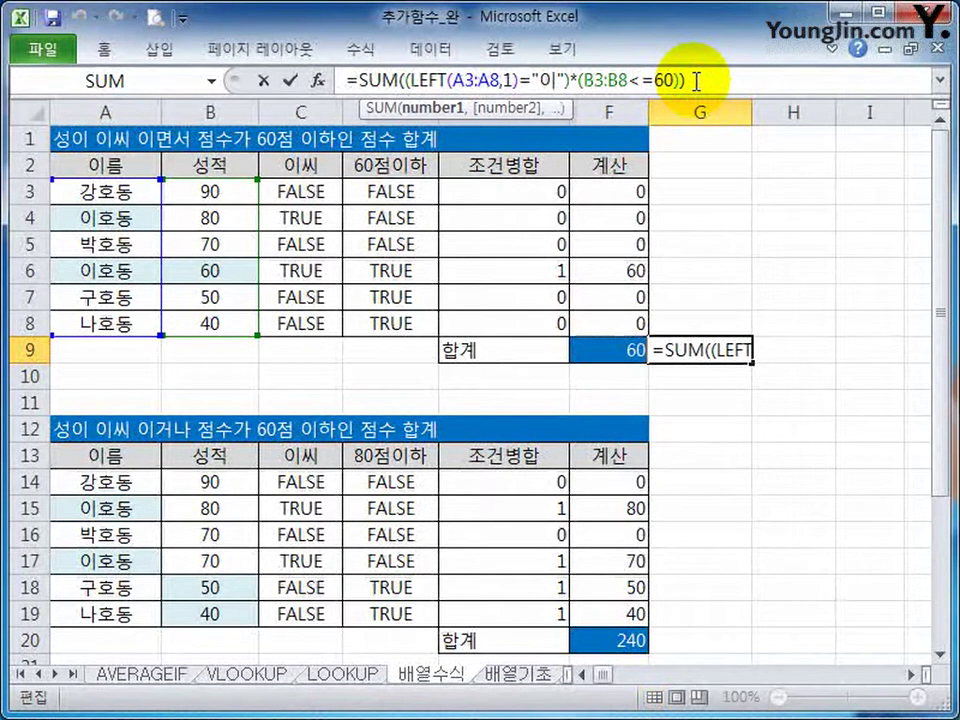
pyautogui.write(')')
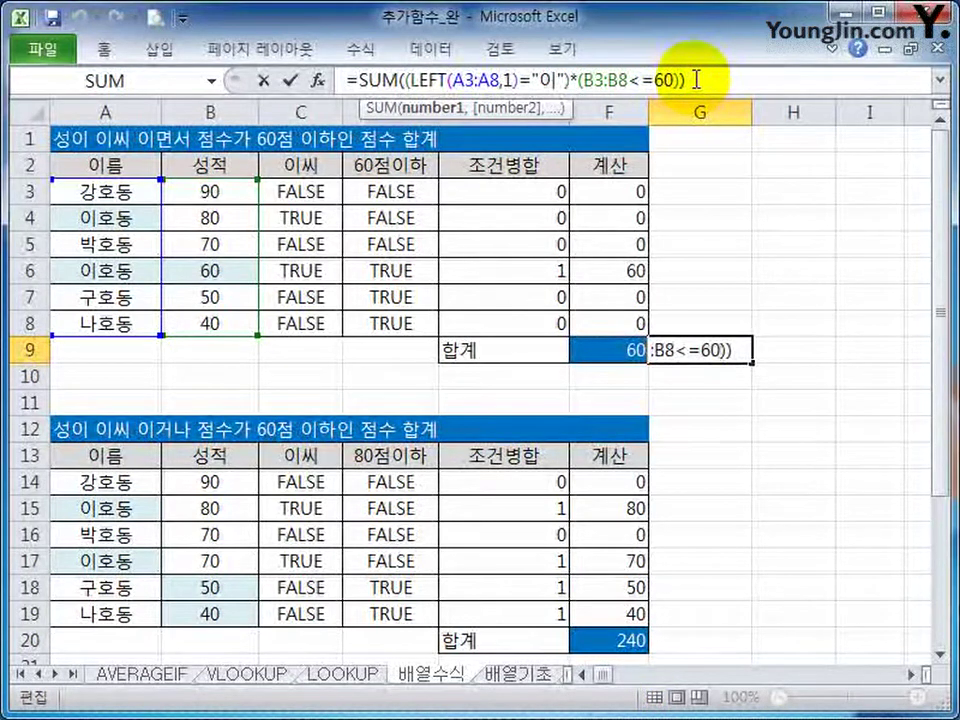
pyautogui.press('BackSpace')
pyautogui.write('*')
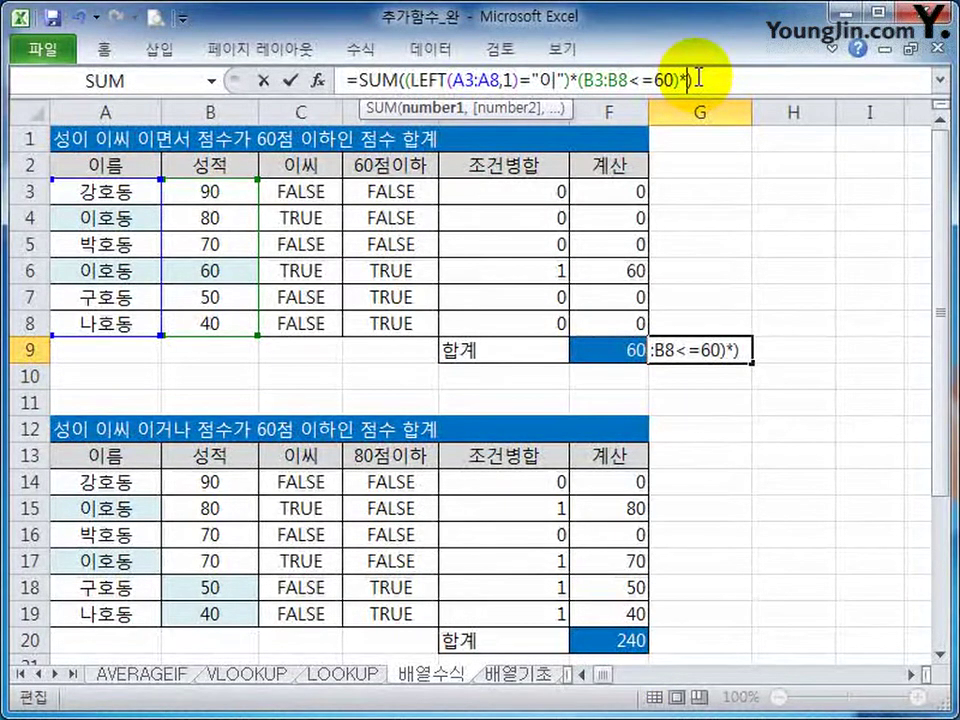
pyautogui.moveTo(210, 191); pyautogui.dragTo(236, 320)
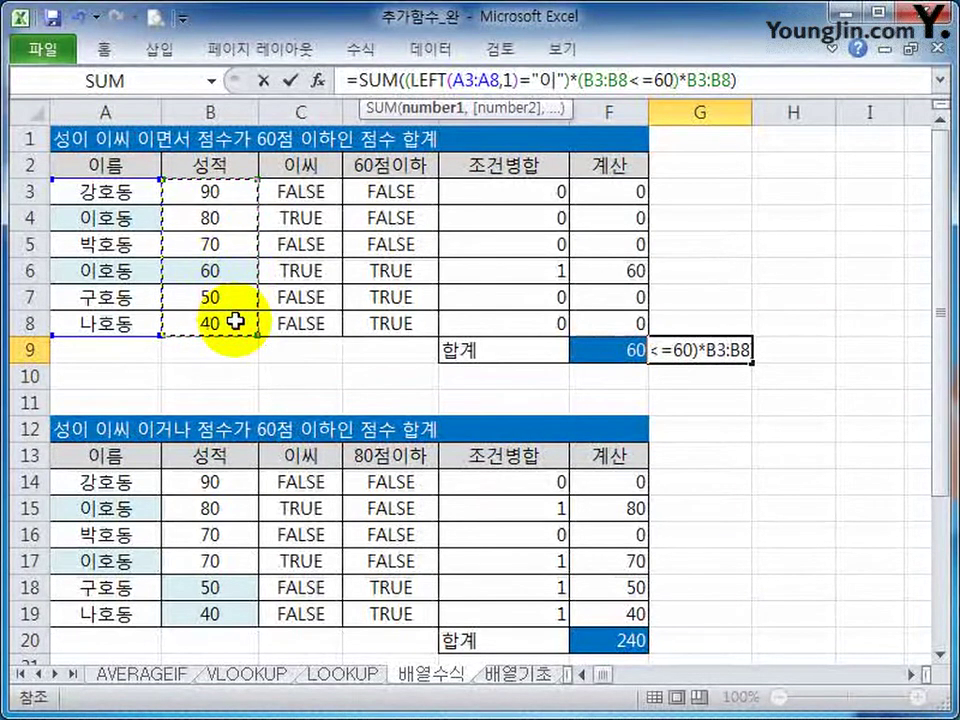
pyautogui.hotkey('ctrl', 'shift', 'Return')
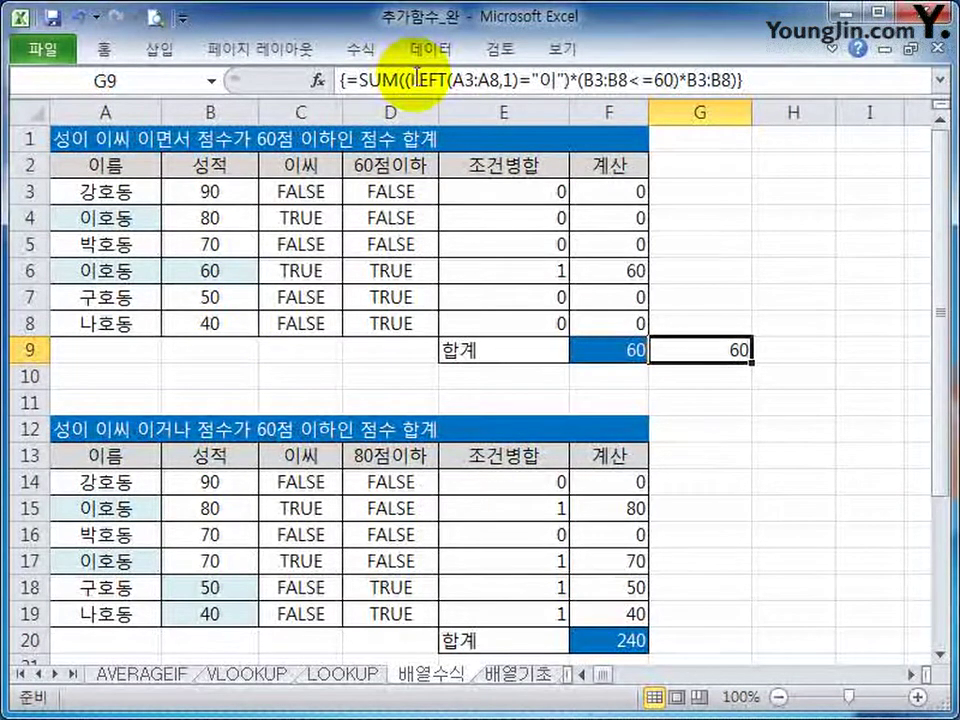
# Evaluate the surname condition and the B3:B8<=60 condition inside the G9 formula separately, compare their arrays, and discard the evaluation
pyautogui.moveTo(404, 80); pyautogui.dragTo(571, 80)
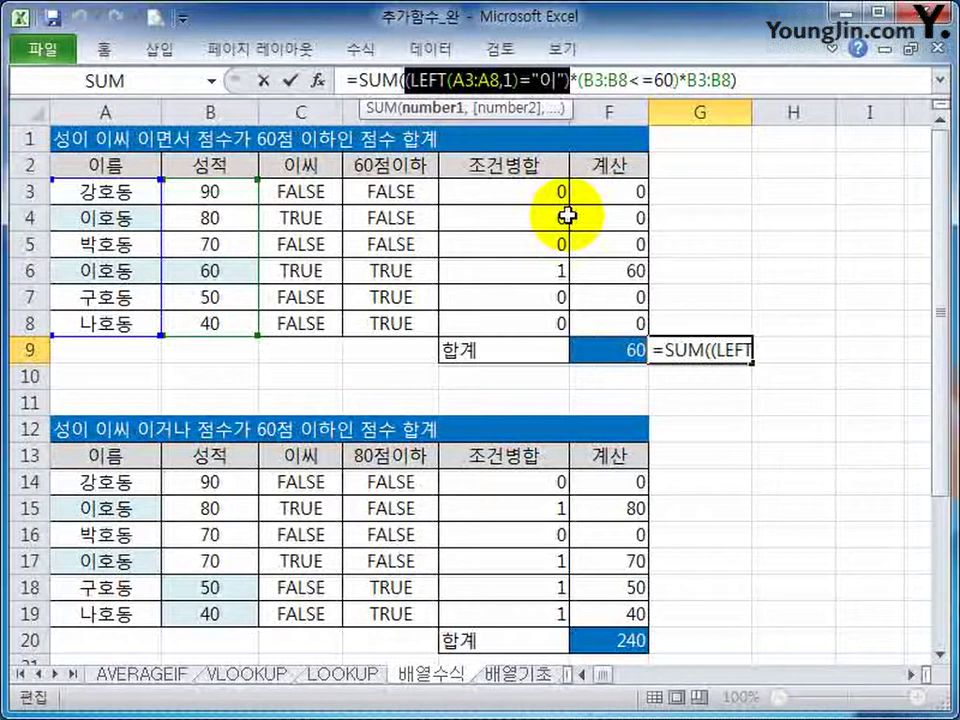
pyautogui.press('F9')
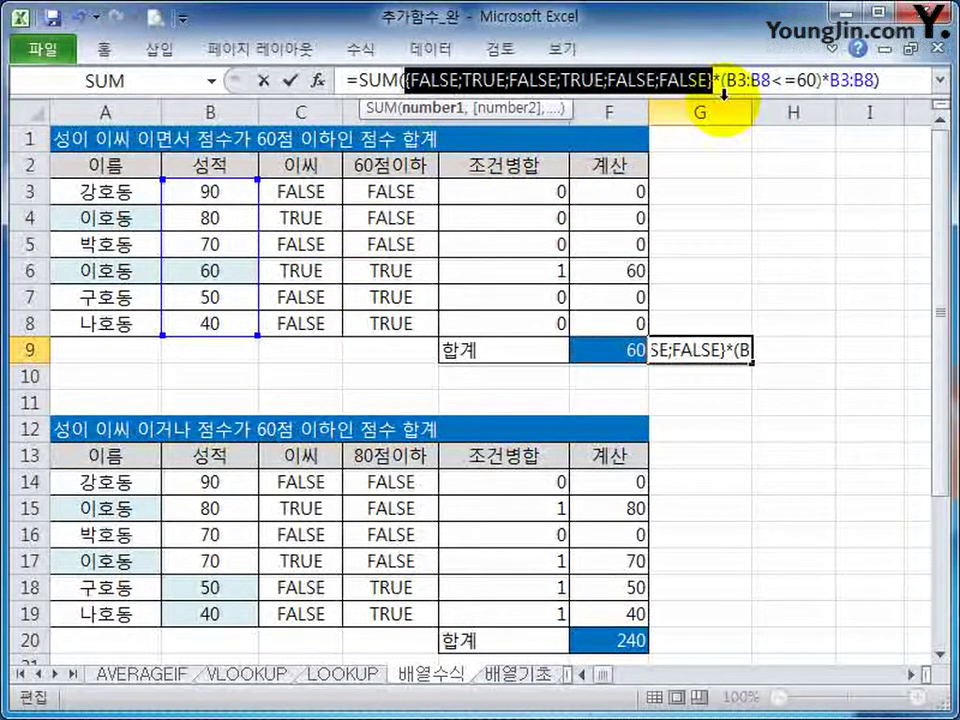
pyautogui.moveTo(721, 80); pyautogui.dragTo(822, 80)
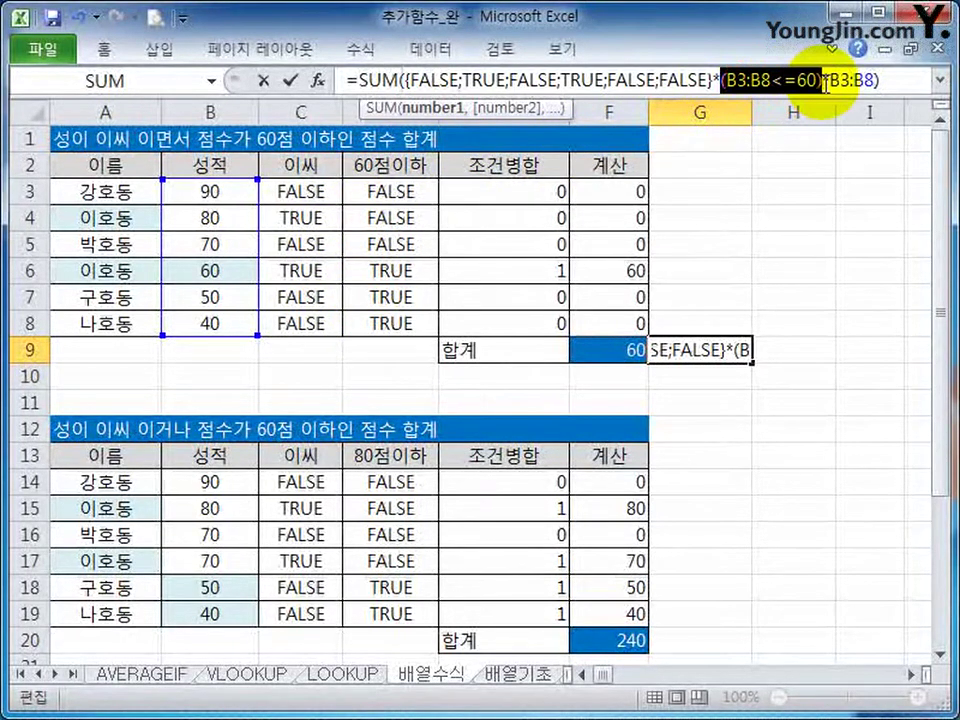
pyautogui.press('F9')
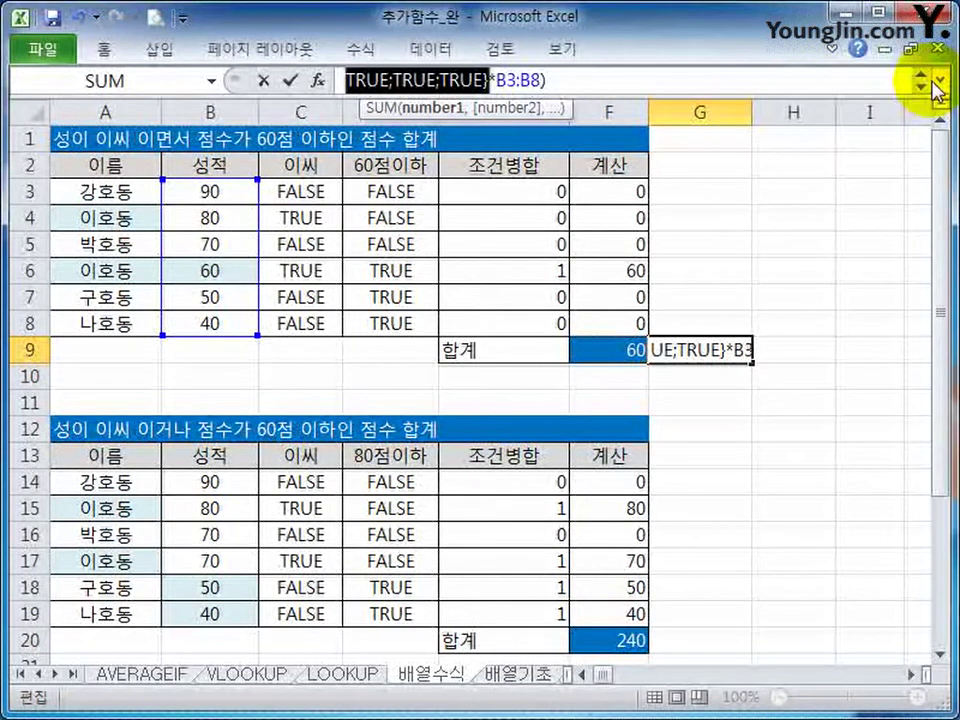
pyautogui.click(936, 84)
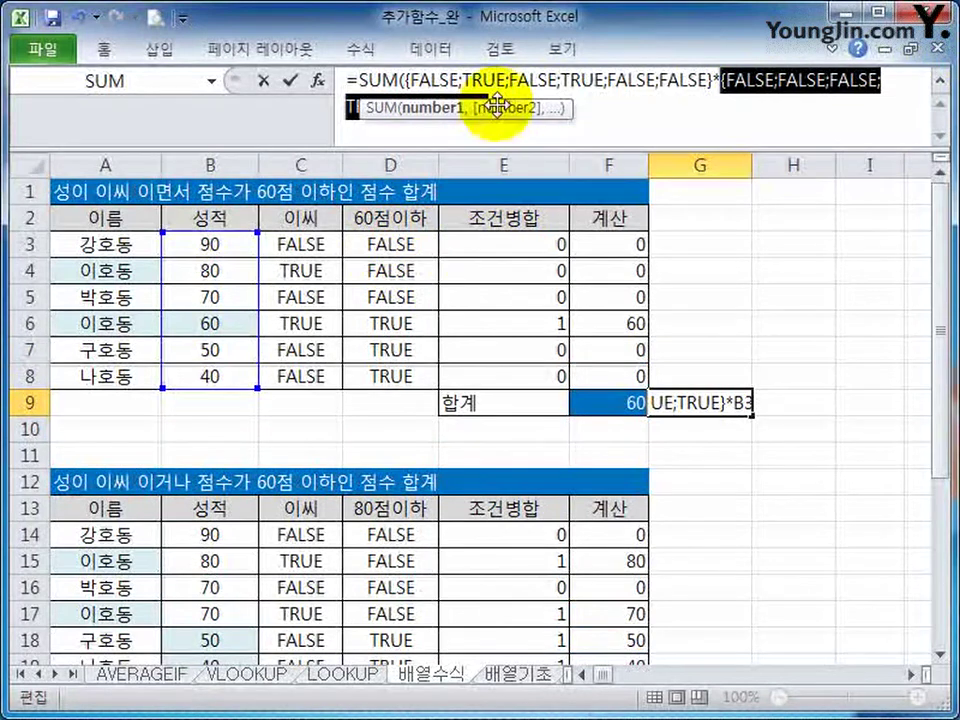
pyautogui.click(390, 78)
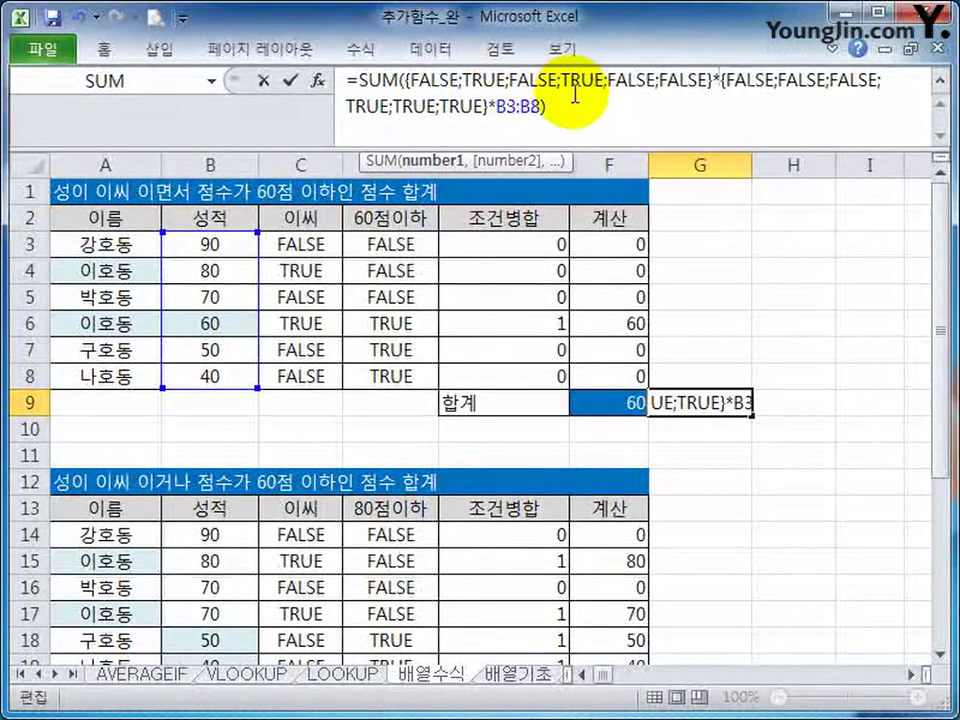
pyautogui.press('Escape')
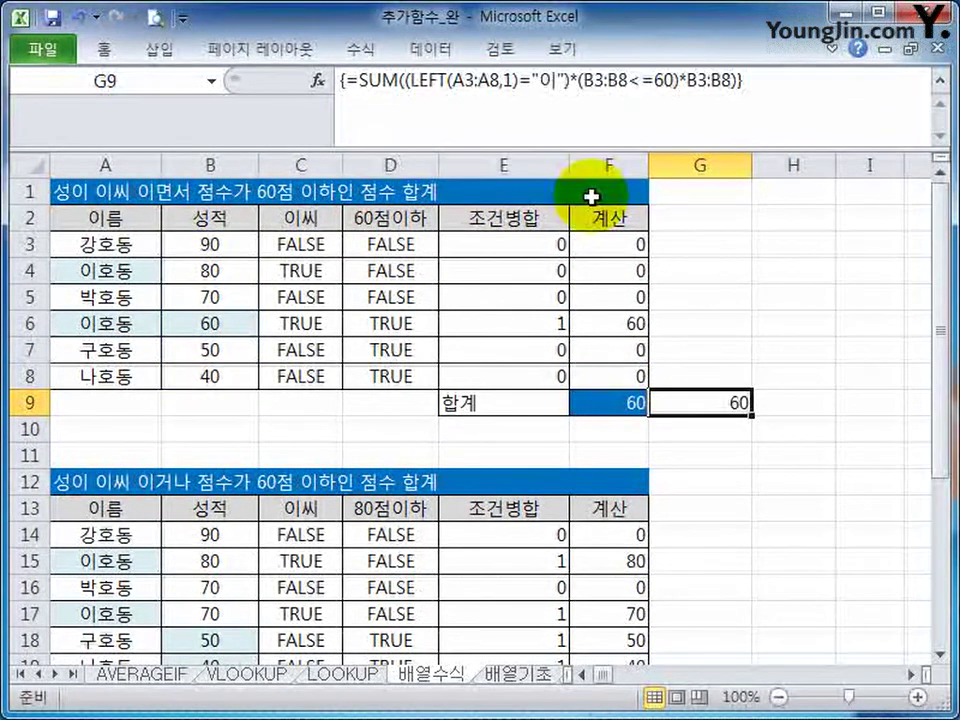
# Evaluate the product of the two conditions in the G9 formula as one array, followed by the score range B3:B8
pyautogui.click(405, 80)
pyautogui.moveTo(522, 88); pyautogui.dragTo(681, 88)
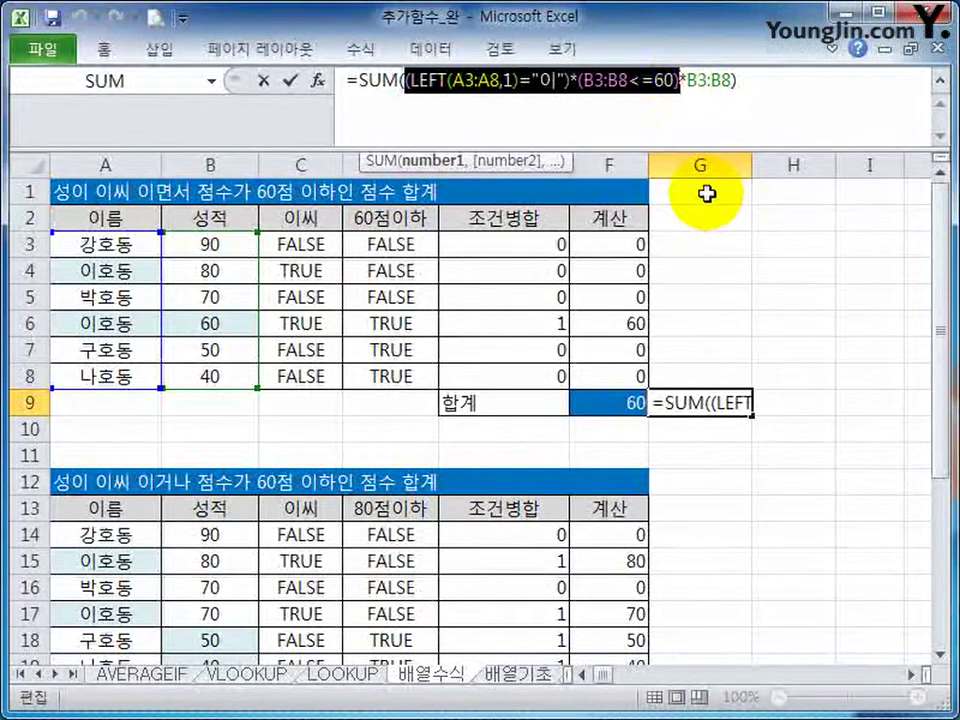
pyautogui.press('F9')
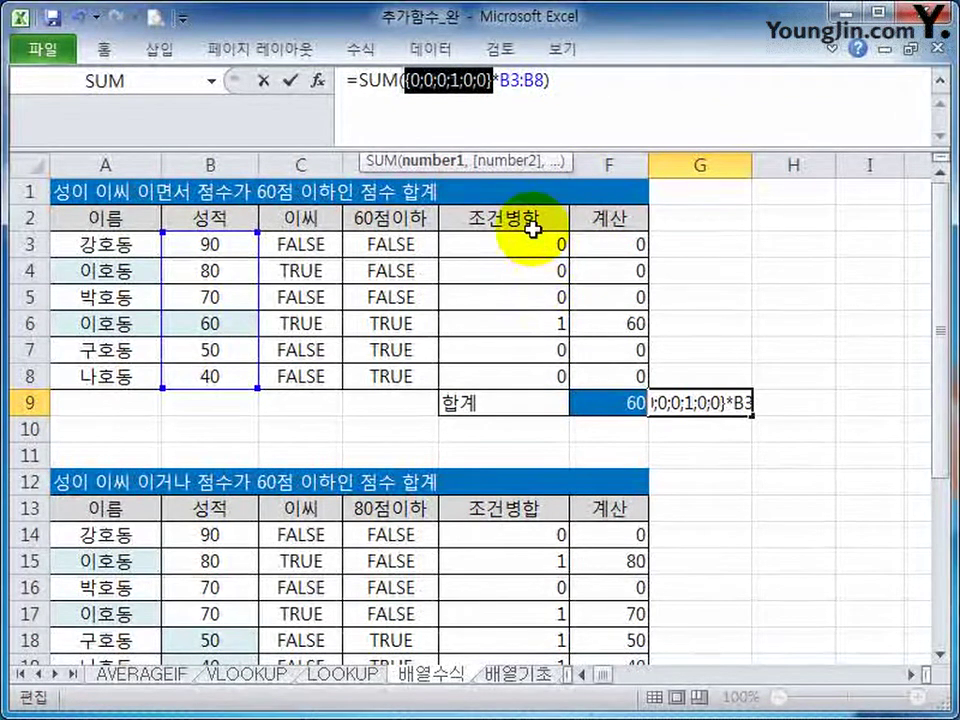
pyautogui.moveTo(497, 80); pyautogui.dragTo(546, 80)
pyautogui.press('F9')
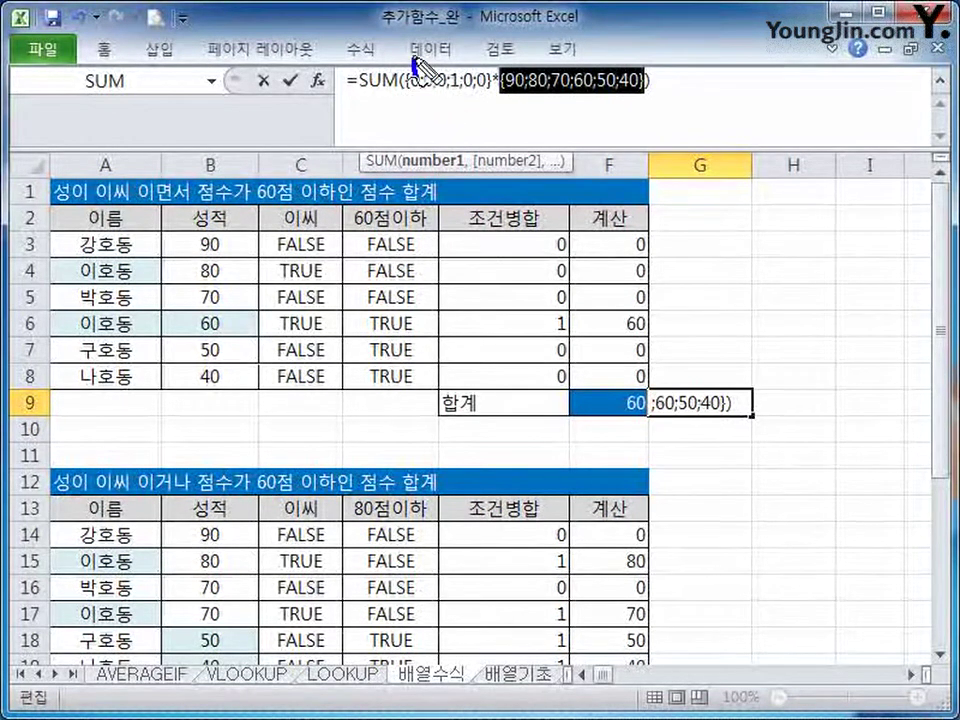
pyautogui.moveTo(414, 70)
pyautogui.mouseDown()
pyautogui.moveTo(462, 62)
pyautogui.moveTo(494, 74)
pyautogui.mouseUp()
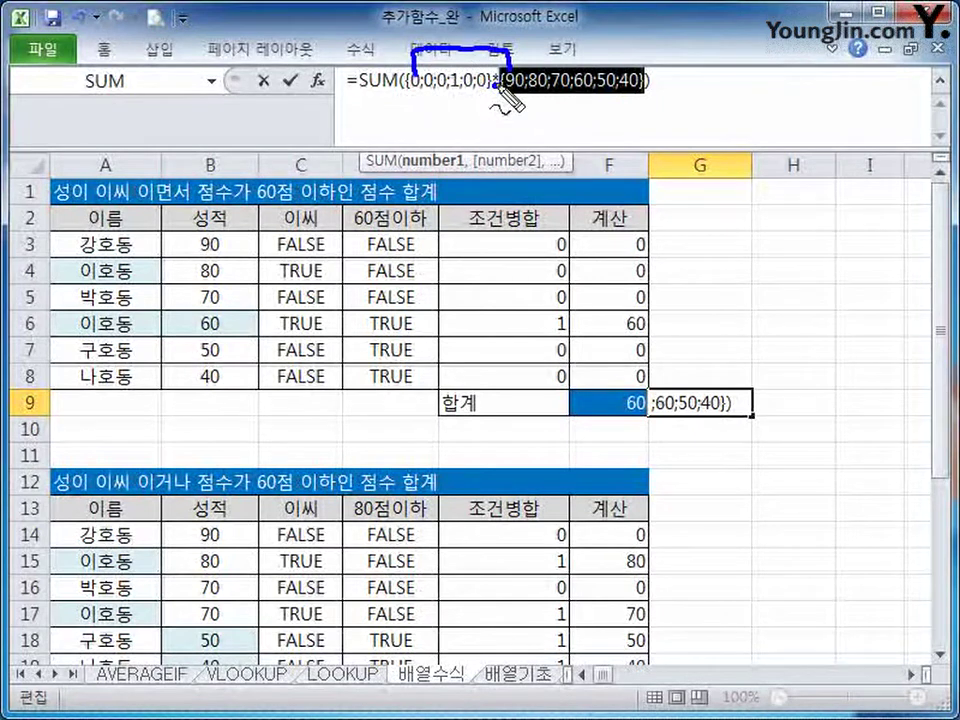
pyautogui.click(467, 36)
pyautogui.moveTo(430, 58)
pyautogui.mouseDown()
pyautogui.moveTo(502, 96)
pyautogui.moveTo(450, 95)
pyautogui.moveTo(467, 58)
pyautogui.moveTo(537, 50)
pyautogui.mouseUp()
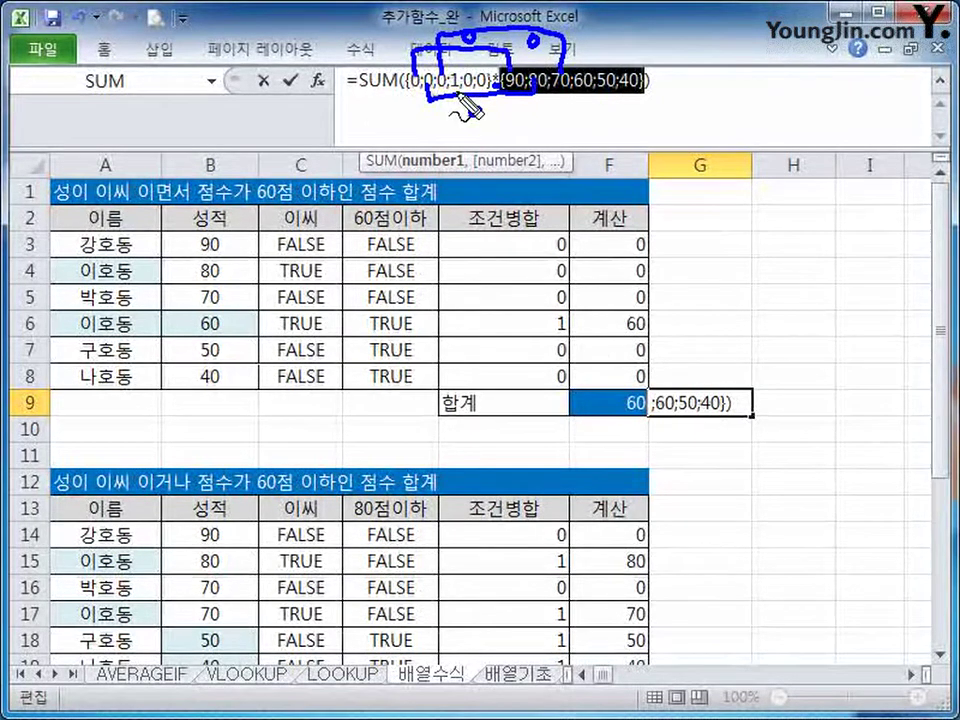
pyautogui.moveTo(452, 92)
pyautogui.mouseDown()
pyautogui.moveTo(456, 112)
pyautogui.moveTo(516, 172)
pyautogui.moveTo(563, 149)
pyautogui.mouseUp()
pyautogui.click(541, 166)
pyautogui.moveTo(591, 145)
pyautogui.mouseDown()
pyautogui.moveTo(589, 156)
pyautogui.moveTo(603, 142)
pyautogui.mouseUp()
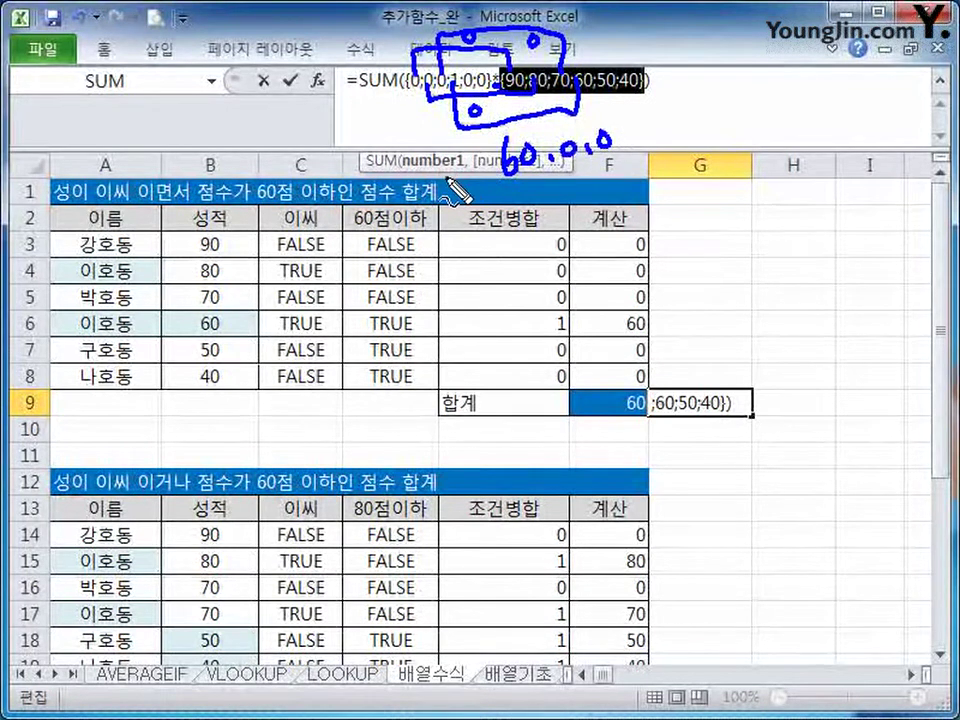
pyautogui.click(410, 179)
pyautogui.moveTo(410, 179)
pyautogui.mouseDown()
pyautogui.moveTo(404, 202)
pyautogui.moveTo(440, 185)
pyautogui.moveTo(480, 185)
pyautogui.mouseUp()
pyautogui.moveTo(618, 118); pyautogui.dragTo(614, 160)
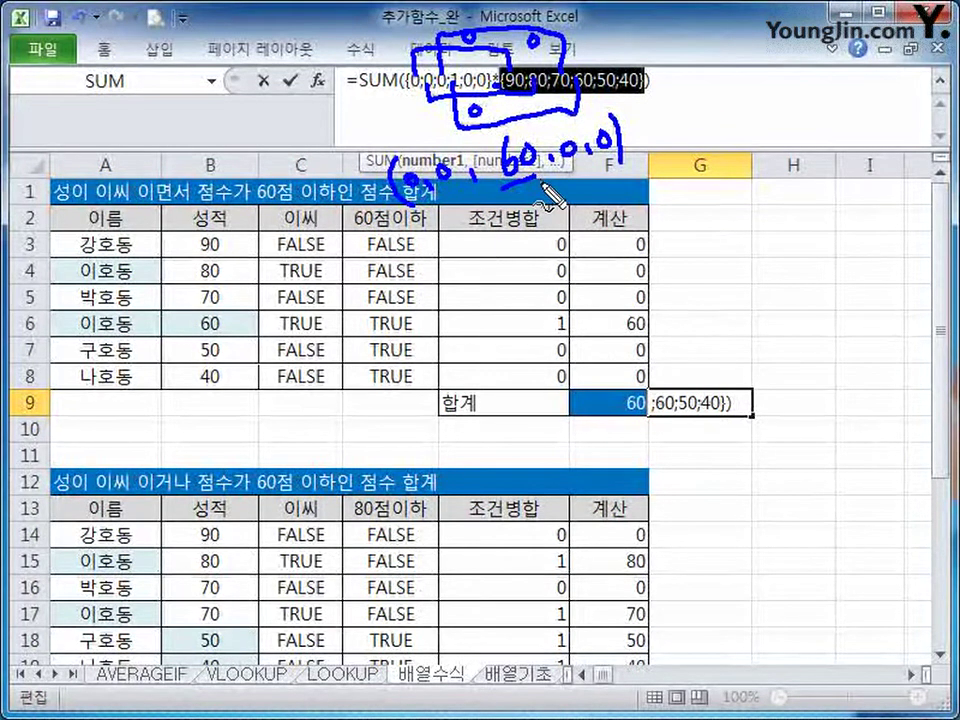
pyautogui.moveTo(505, 182); pyautogui.dragTo(528, 180)
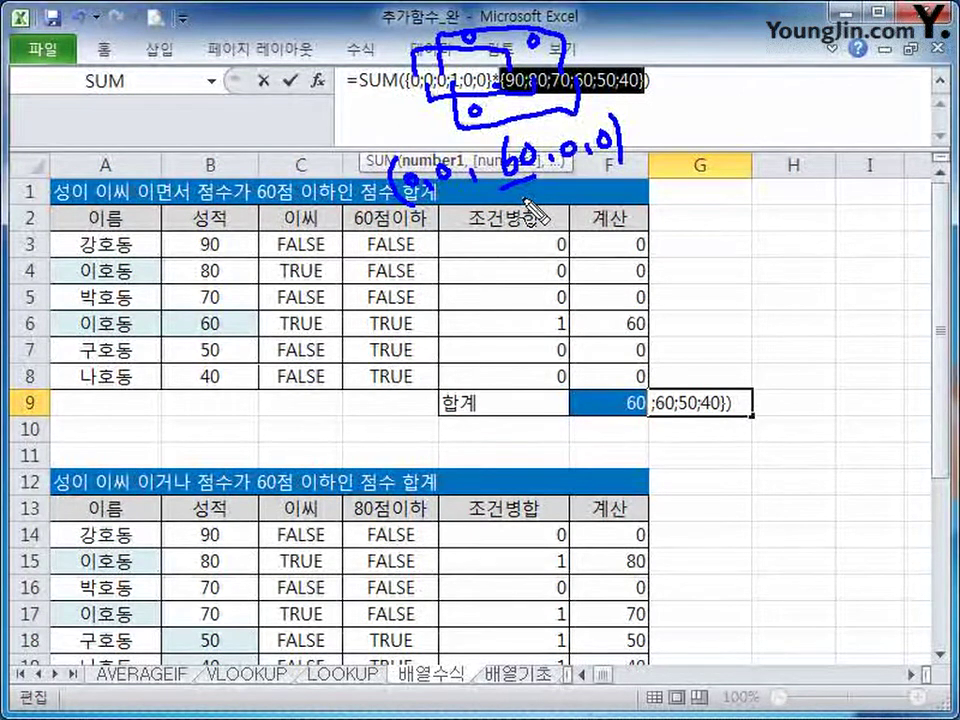
pyautogui.press('Escape')
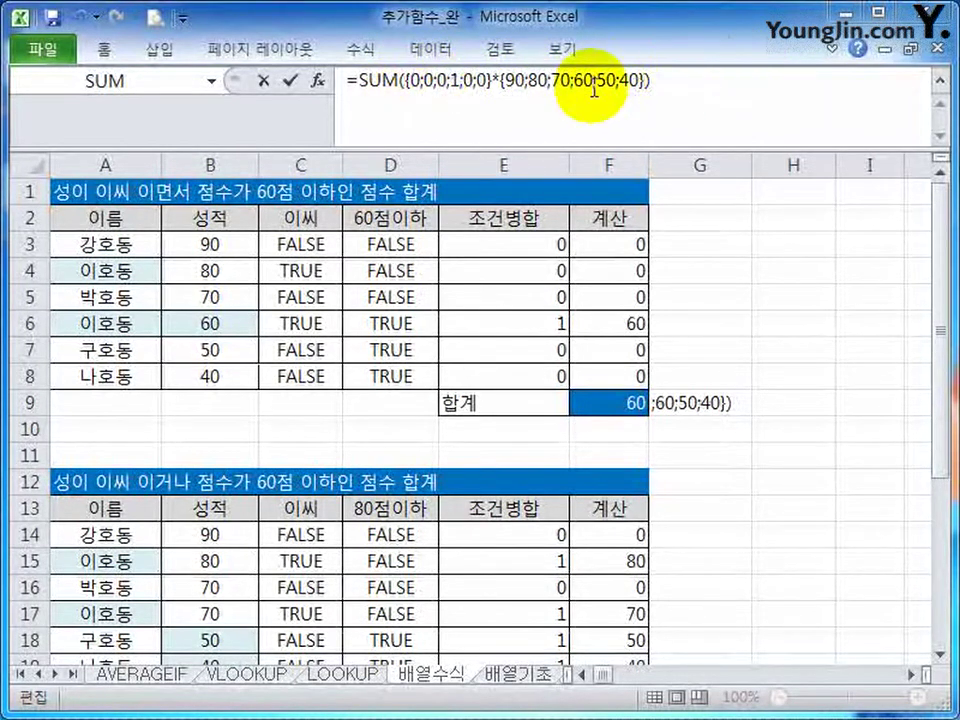
# Discard the evaluated arrays in G9 so the array formula is kept, and collapse the formula bar to one line
pyautogui.press('Escape')
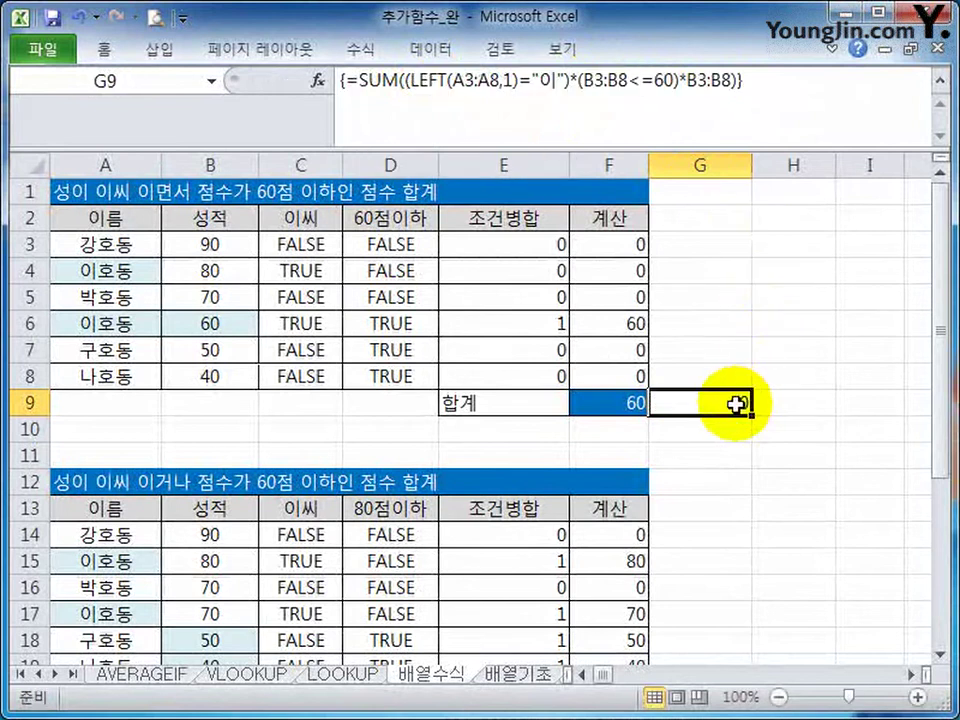
pyautogui.click(938, 112)
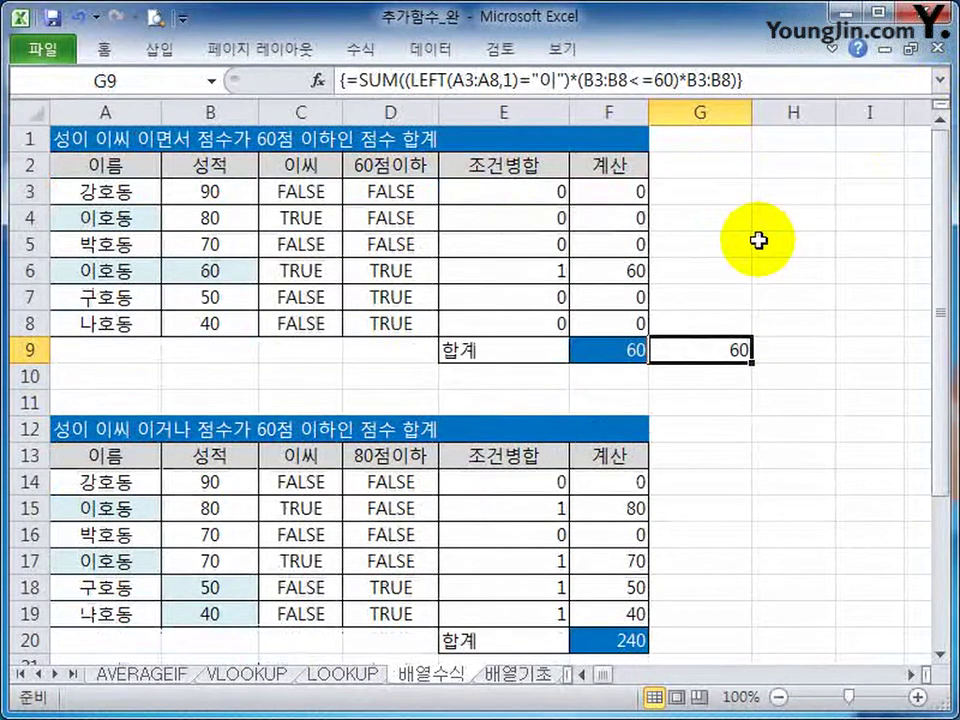
# Examine the rows with surname 이 in the lower table and the 조건병합 formulas in E15 and E17 through E19
pyautogui.scroll(-2, 760, 300)
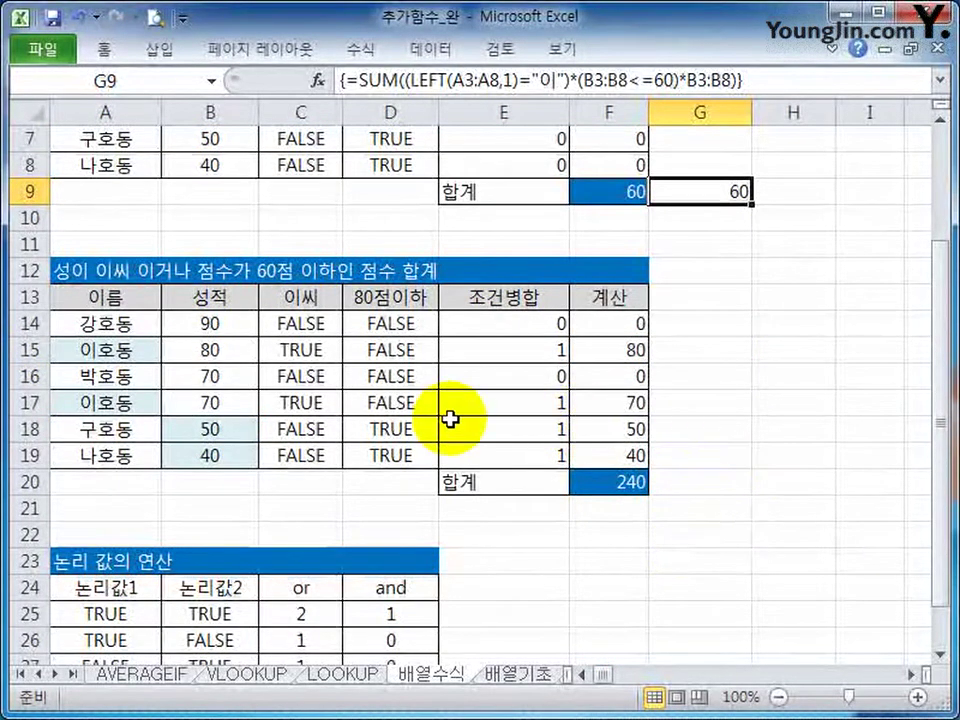
pyautogui.click(99, 355)
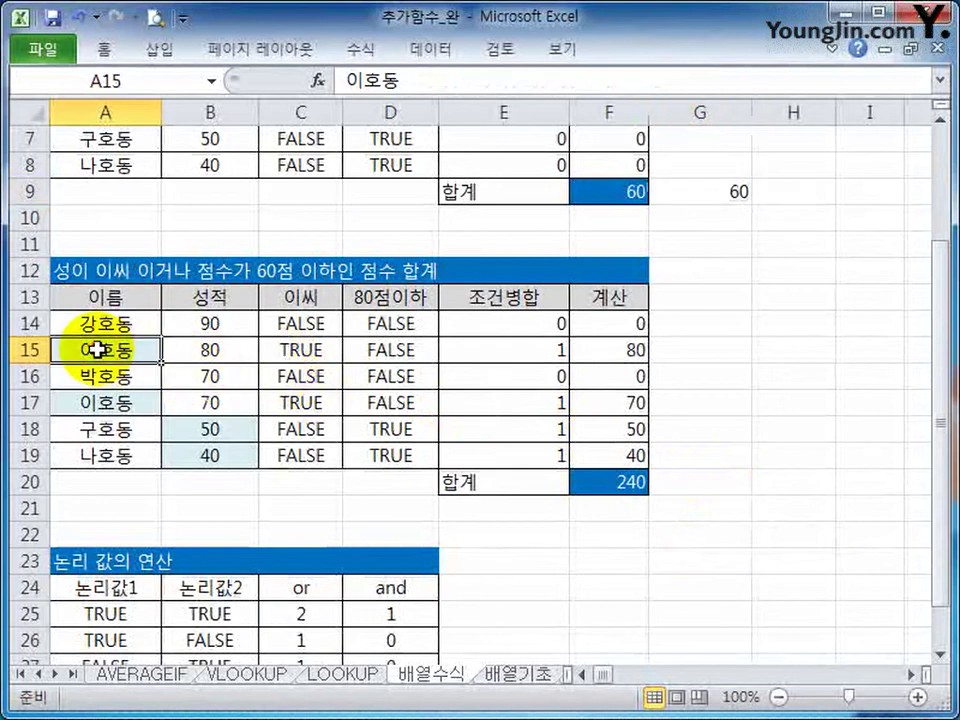
pyautogui.click(97, 402)
pyautogui.moveTo(97, 350); pyautogui.dragTo(535, 349)
pyautogui.click(555, 349)
pyautogui.click(555, 428)
pyautogui.click(541, 405)
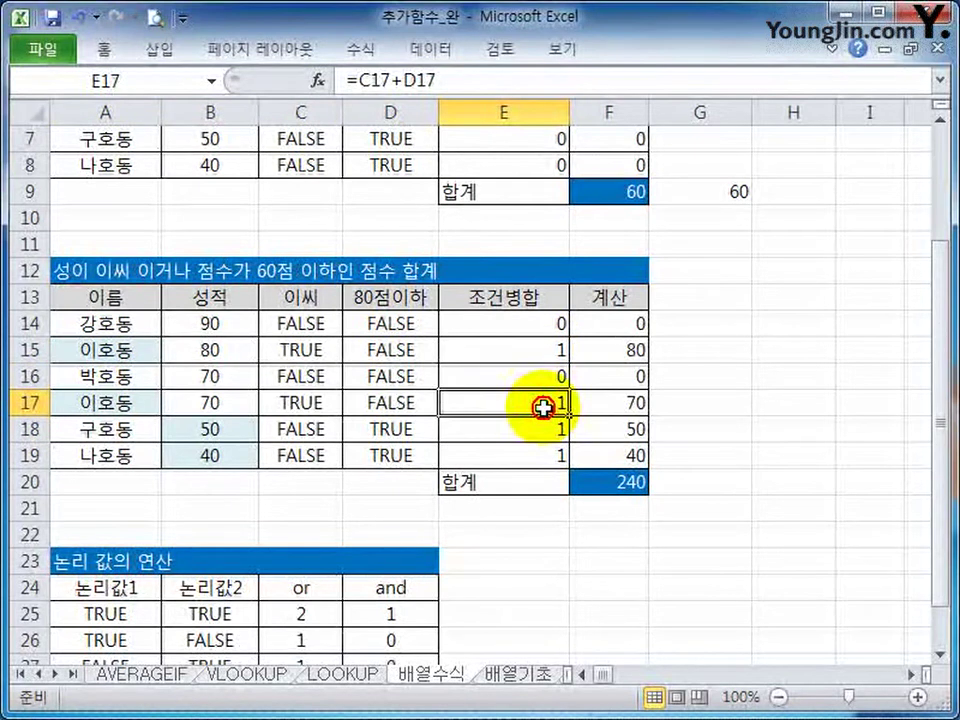
pyautogui.click(546, 430)
pyautogui.click(553, 456)
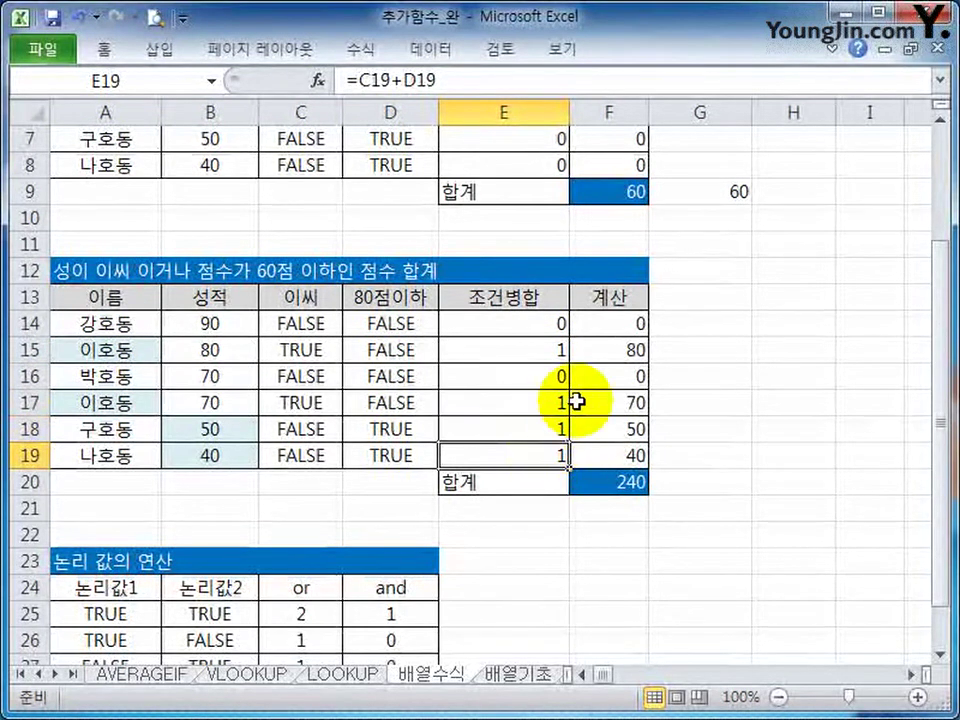
# Compare the score in B15 and the merged condition in E15 with the 계산 formulas in F15 and F16
pyautogui.click(561, 340)
pyautogui.click(640, 350)
pyautogui.click(566, 352)
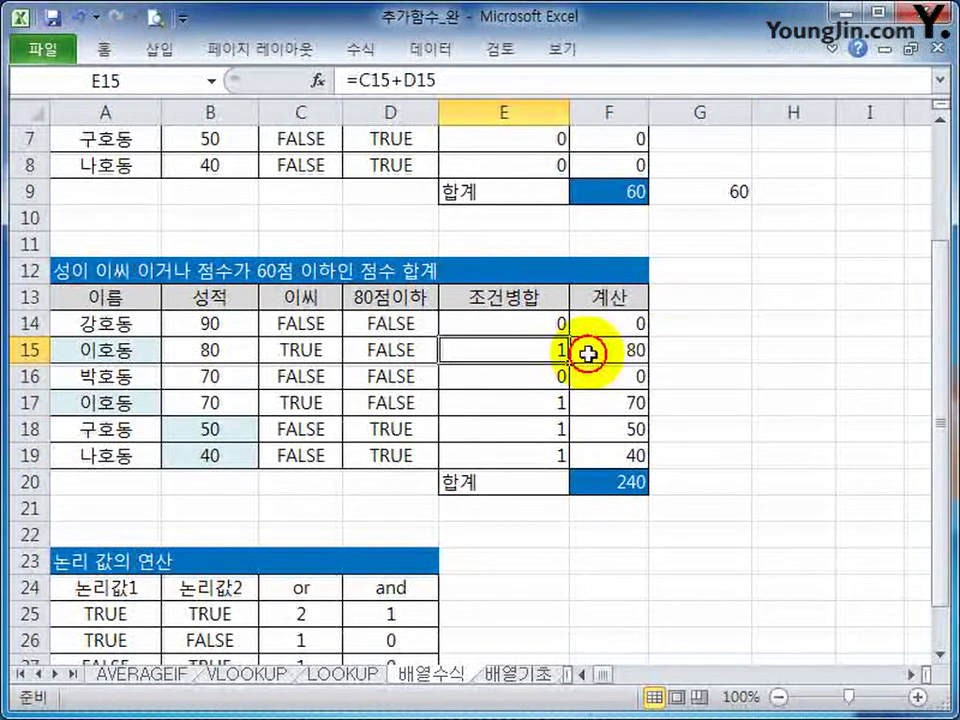
pyautogui.click(219, 349)
pyautogui.click(545, 350)
pyautogui.click(614, 353)
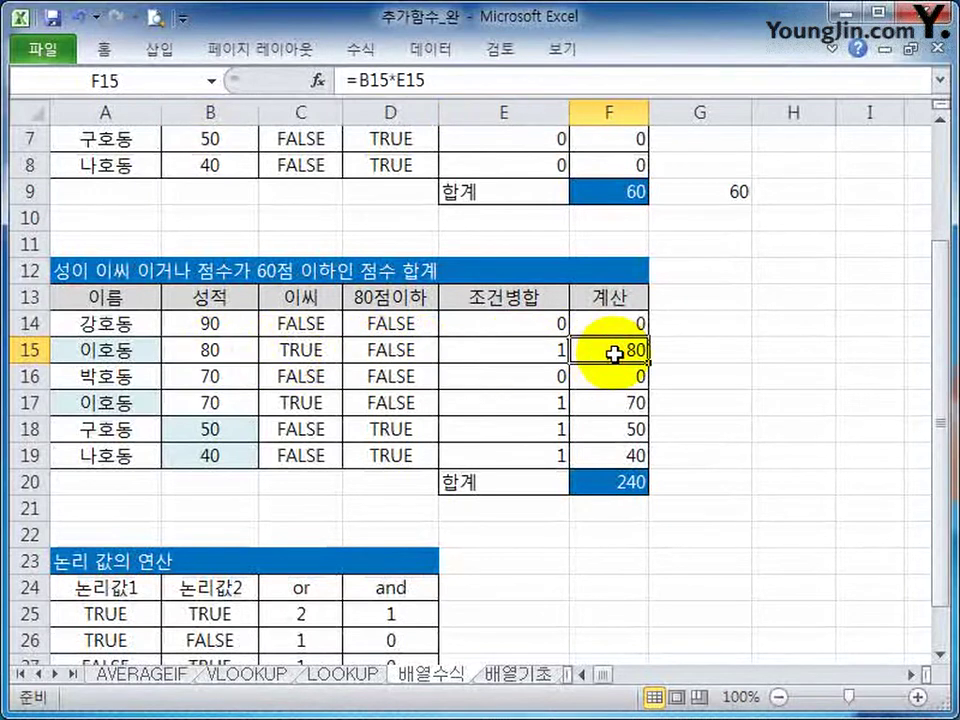
pyautogui.click(624, 374)
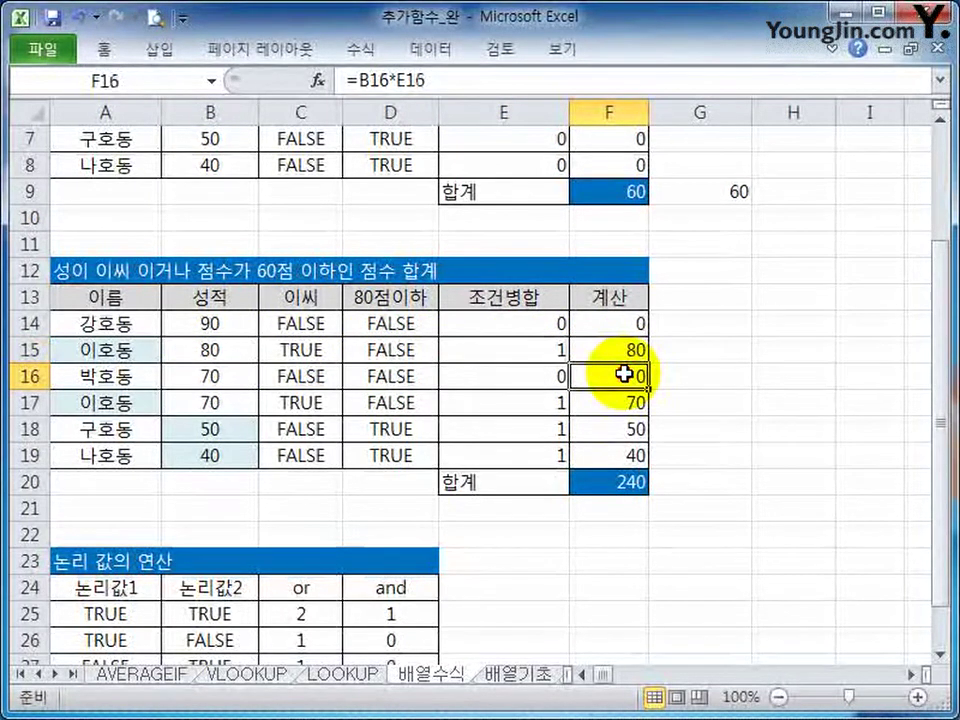
# Examine the 계산 formulas in F16 through F19 and the score condition formula in D18
pyautogui.press('F2')
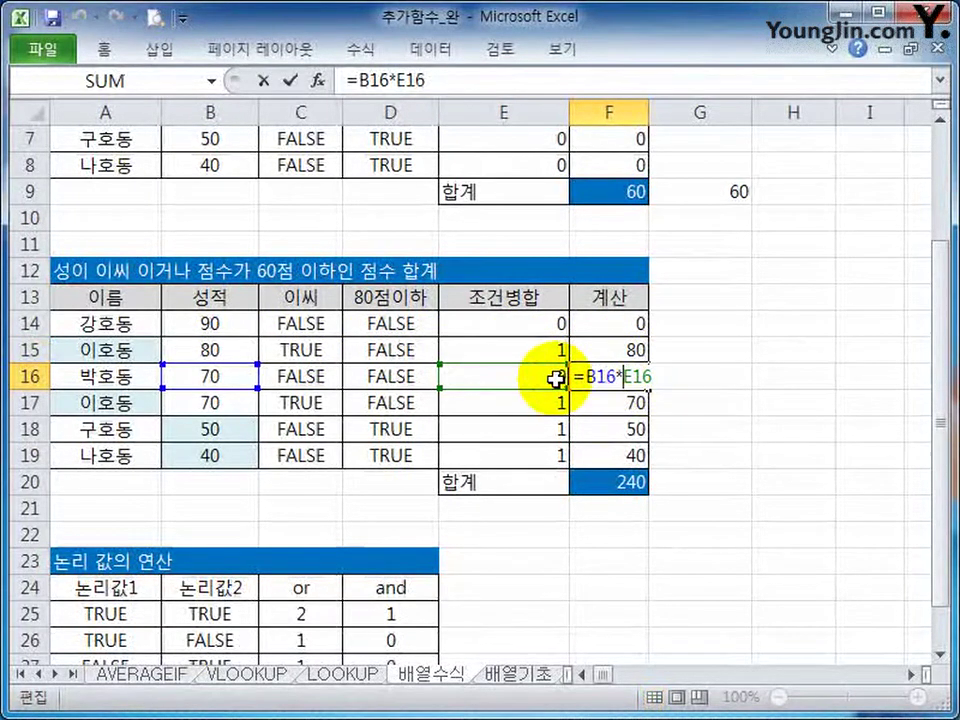
pyautogui.press('Escape')
pyautogui.doubleClick(626, 407)
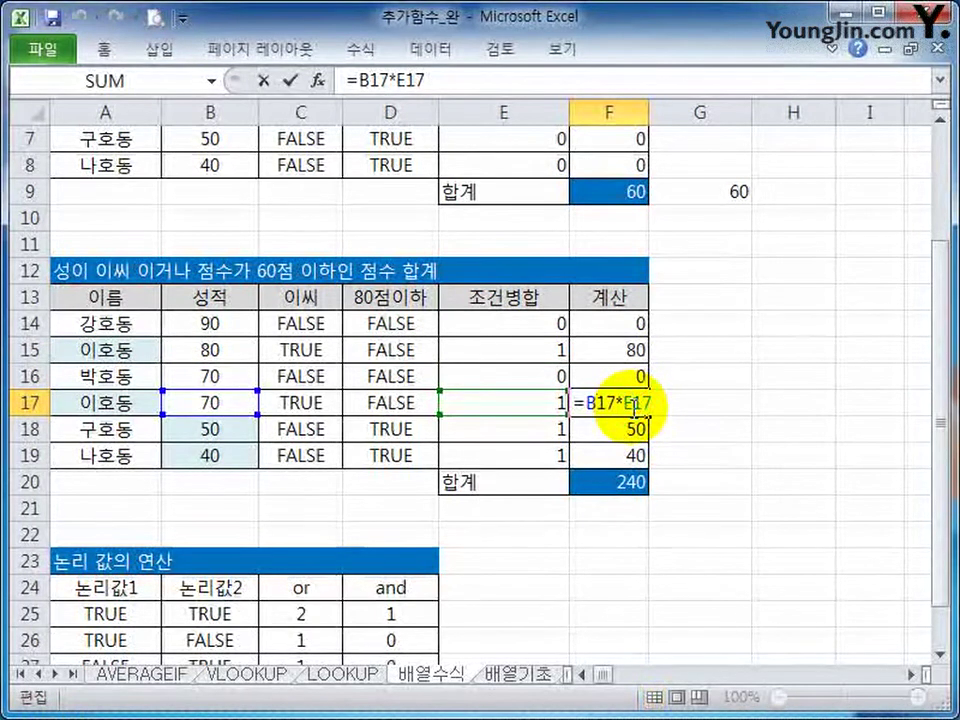
pyautogui.press('Escape')
pyautogui.doubleClick(630, 428)
pyautogui.press('Escape')
pyautogui.doubleClick(630, 456)
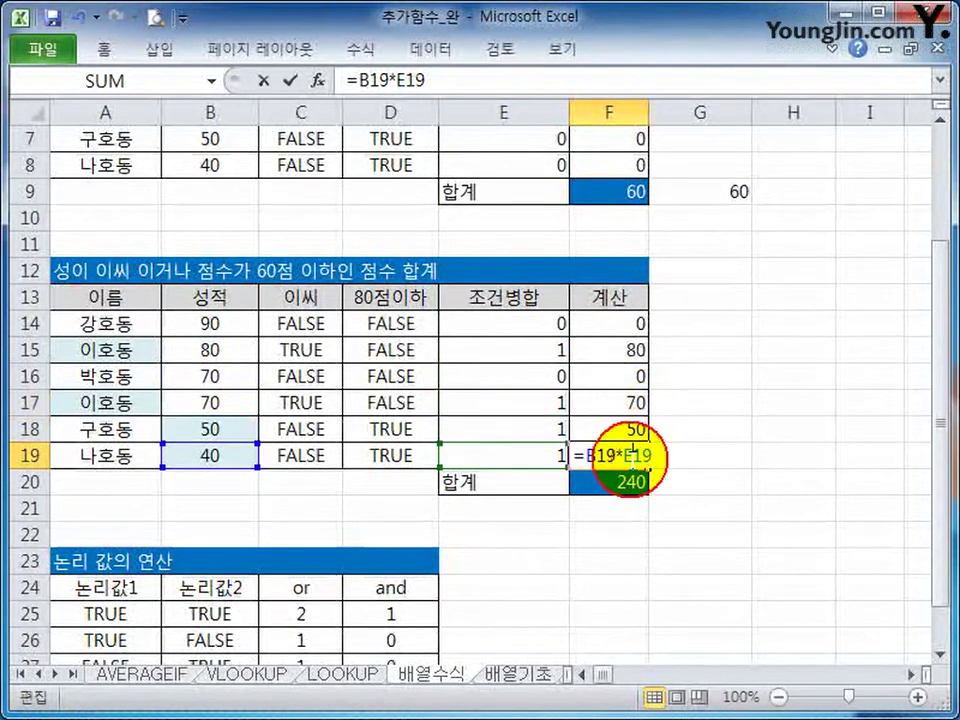
pyautogui.press('Escape')
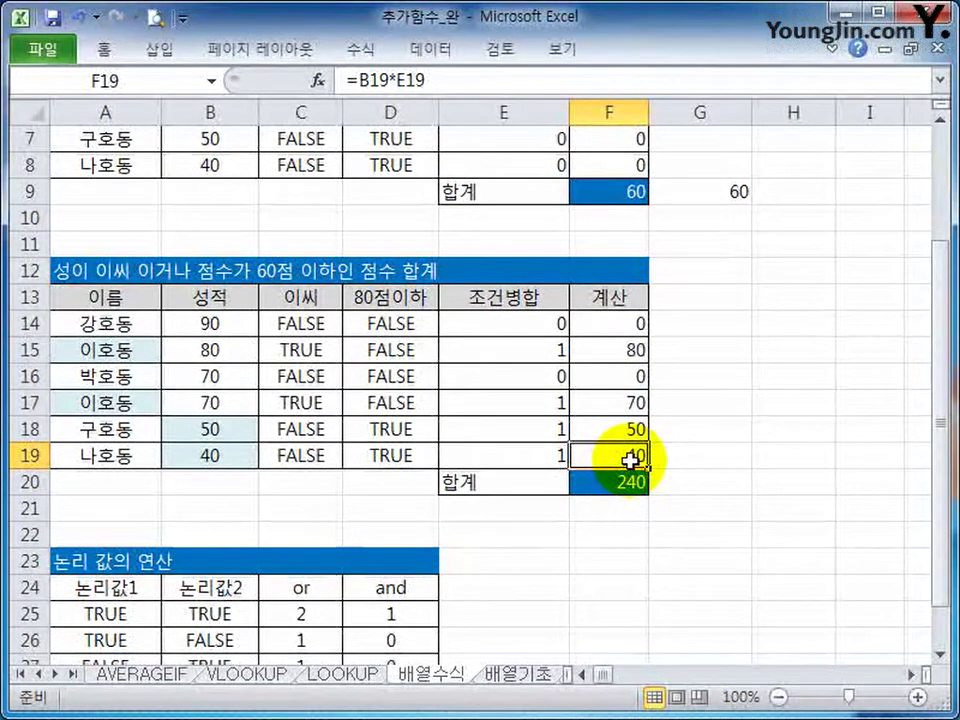
pyautogui.click(397, 428)
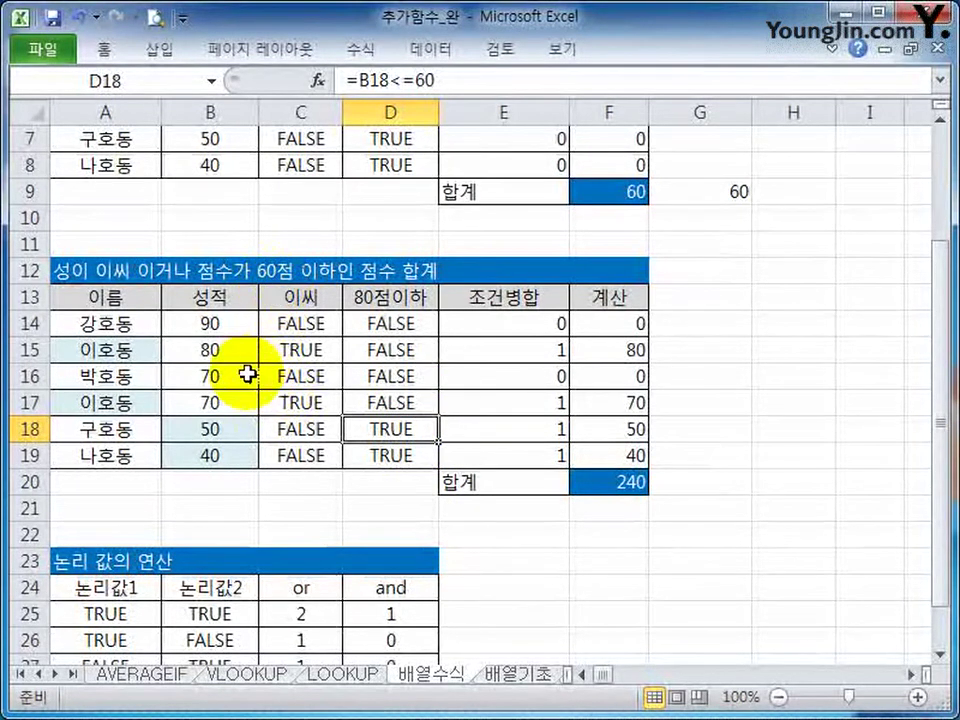
# Try a score of 60 in B17, check the formulas in E17 and F17, and undo the change
pyautogui.click(225, 403)
pyautogui.write('60')
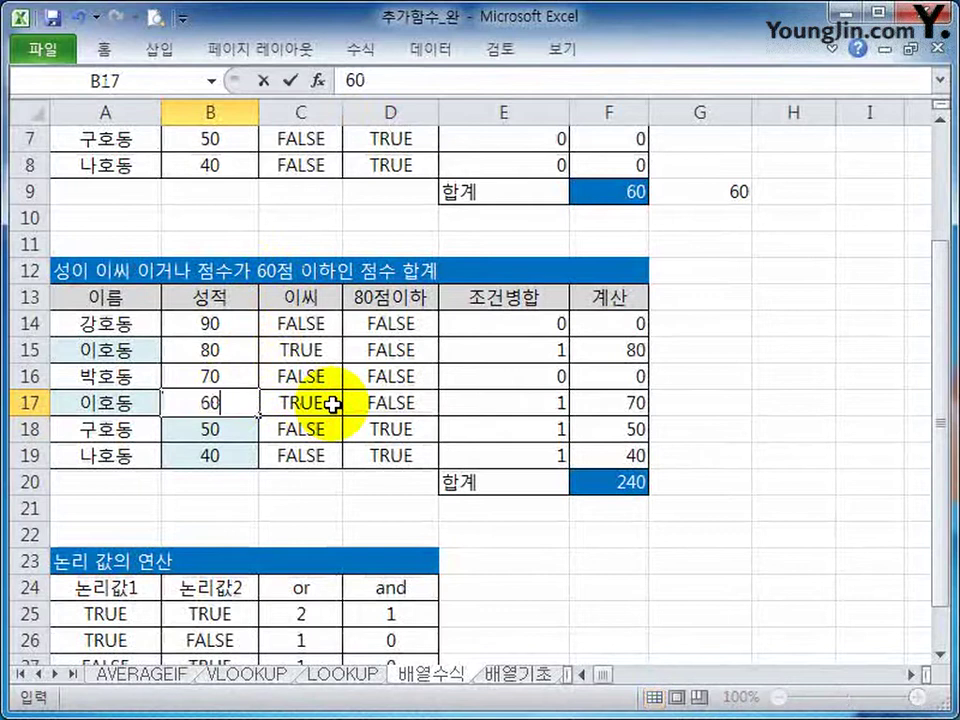
pyautogui.press('Return')
pyautogui.click(540, 404)
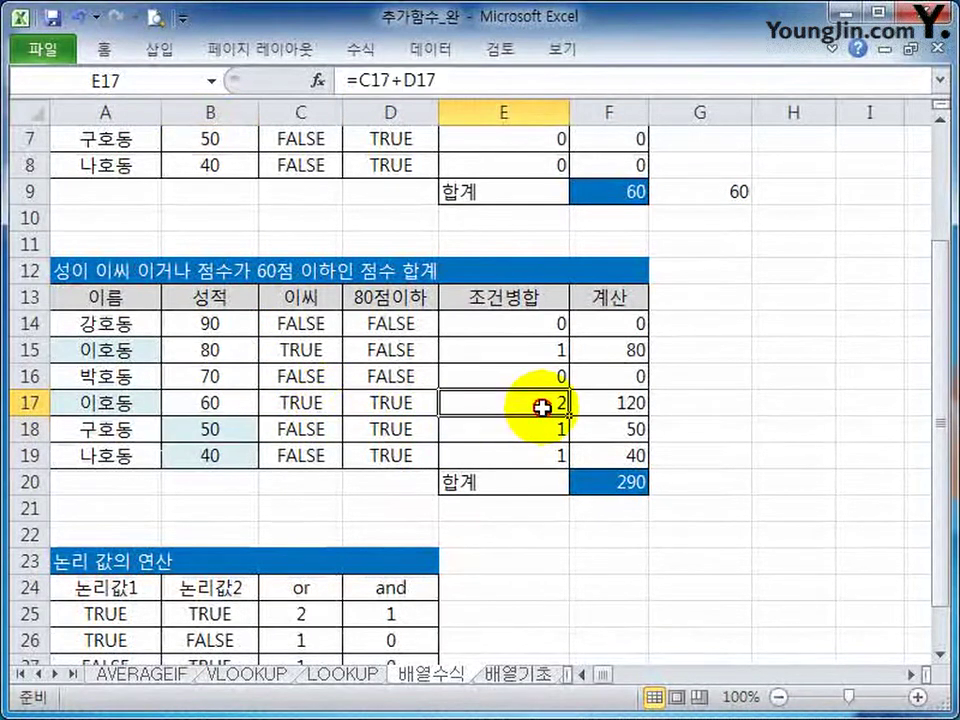
pyautogui.click(586, 406)
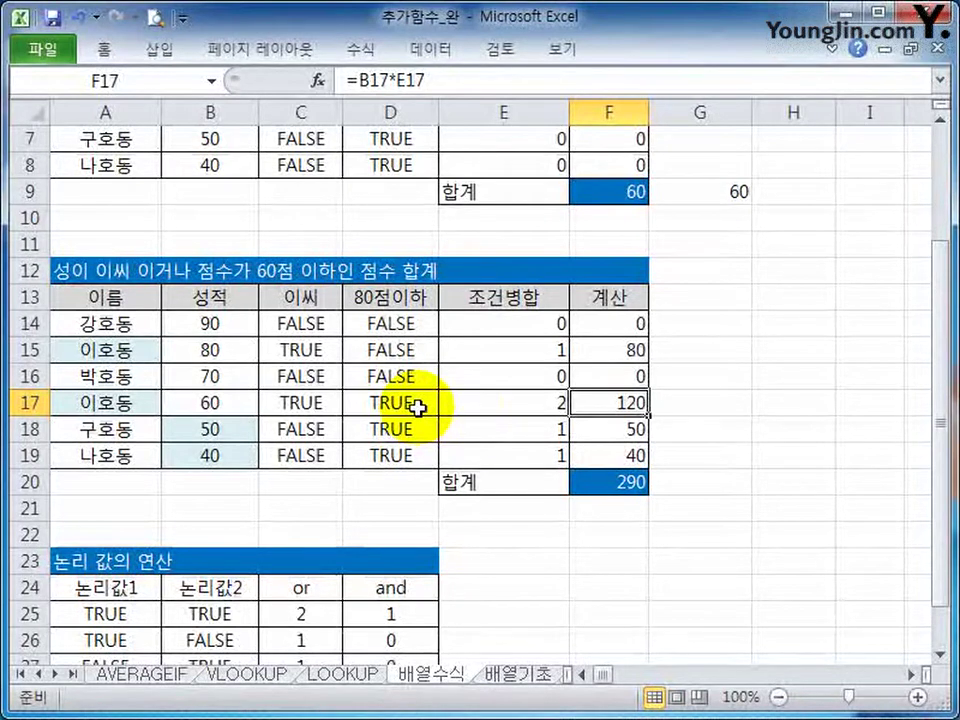
pyautogui.hotkey('ctrl', 'z')
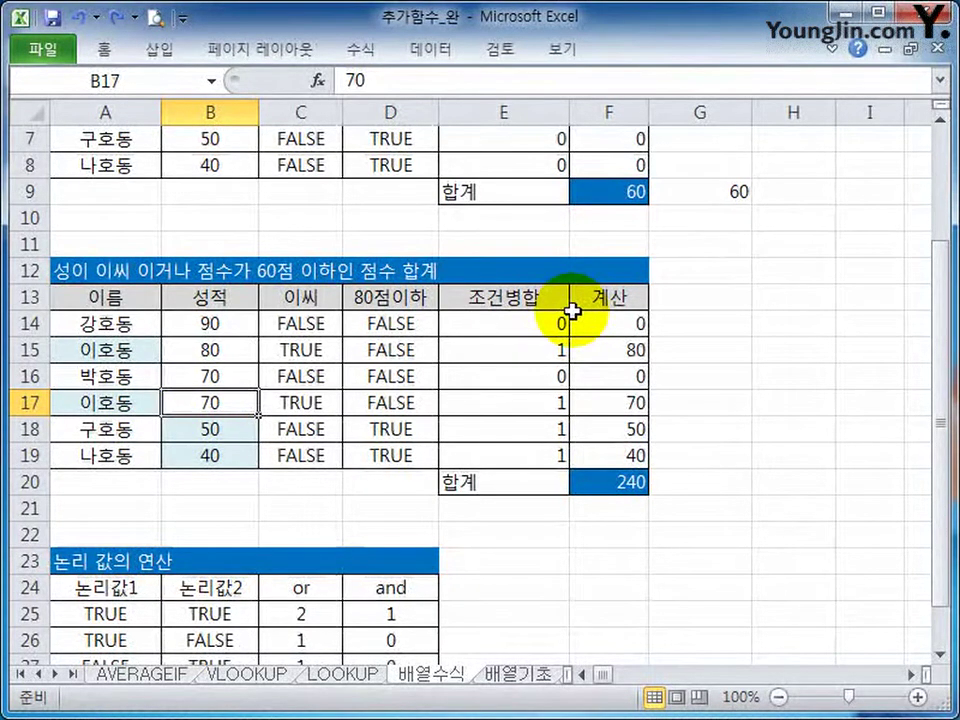
# Review the 이름 and 성적 columns of the lower table
pyautogui.moveTo(105, 297); pyautogui.dragTo(105, 455)
pyautogui.moveTo(210, 297); pyautogui.dragTo(220, 436)
pyautogui.click(133, 300)
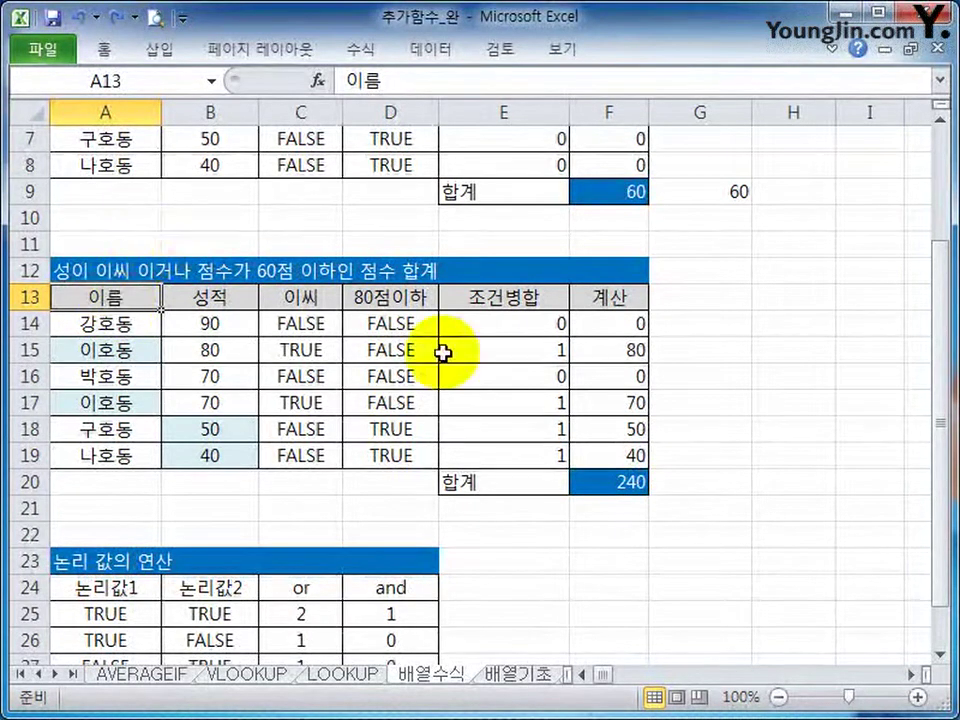
# Start a SUM formula in G20, beside the lower table's total
pyautogui.click(750, 476)
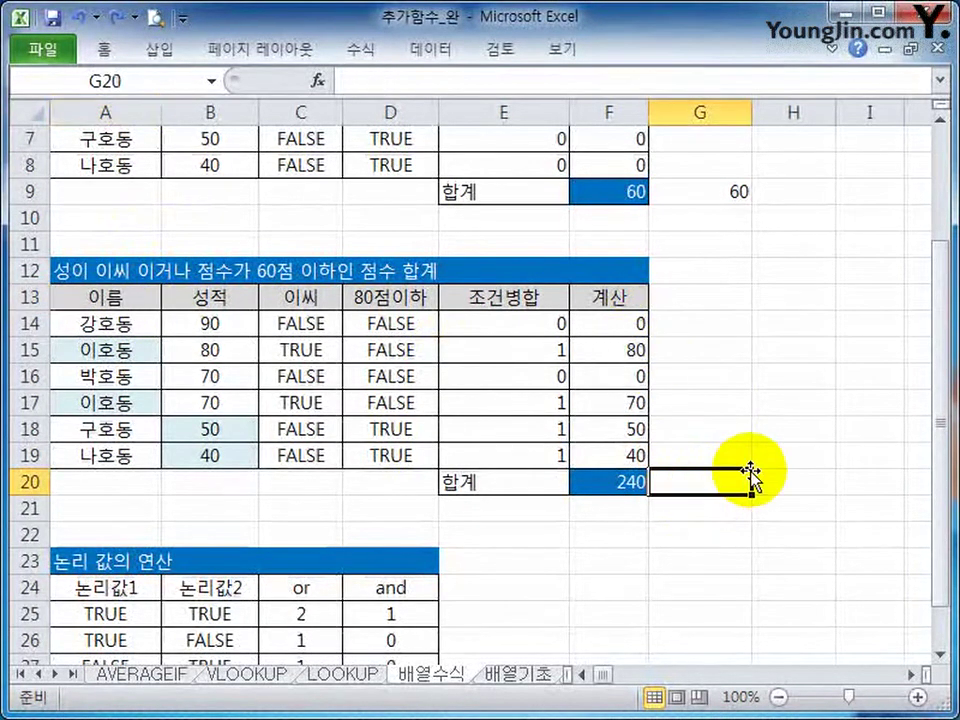
pyautogui.write('=녀')
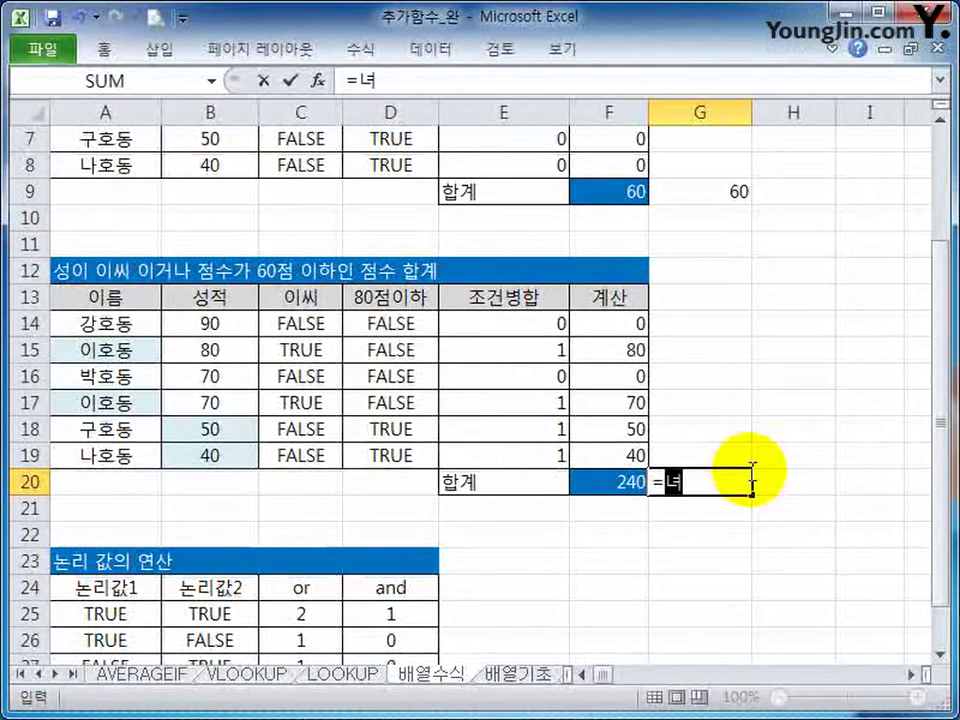
pyautogui.press('BackSpace')
pyautogui.press('BackSpace')
pyautogui.press('Hangul')
pyautogui.write('sum')
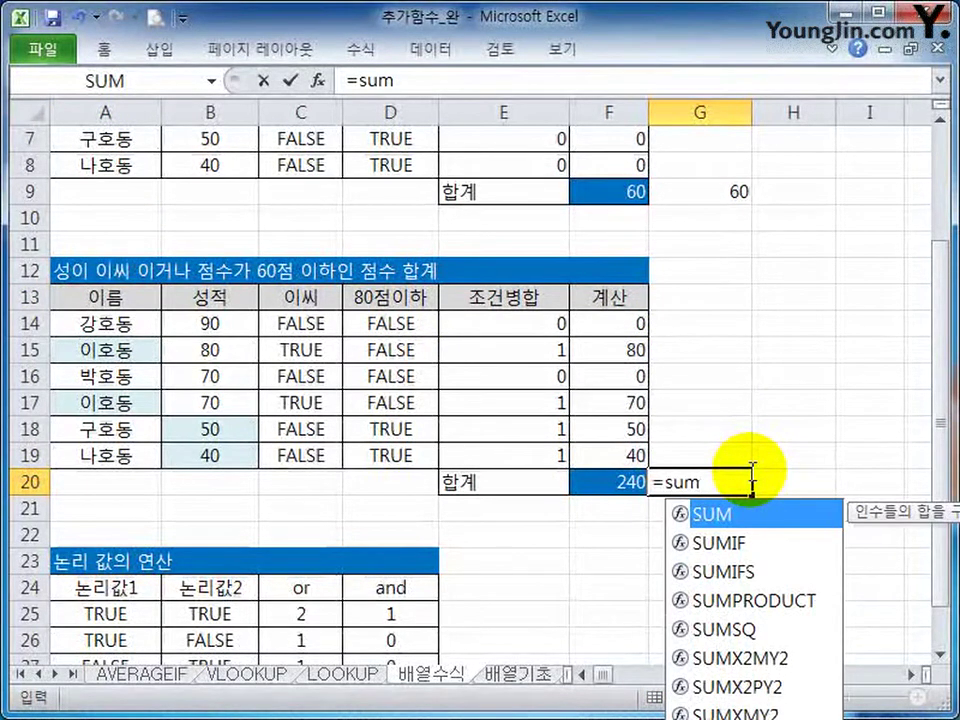
pyautogui.press('Tab')
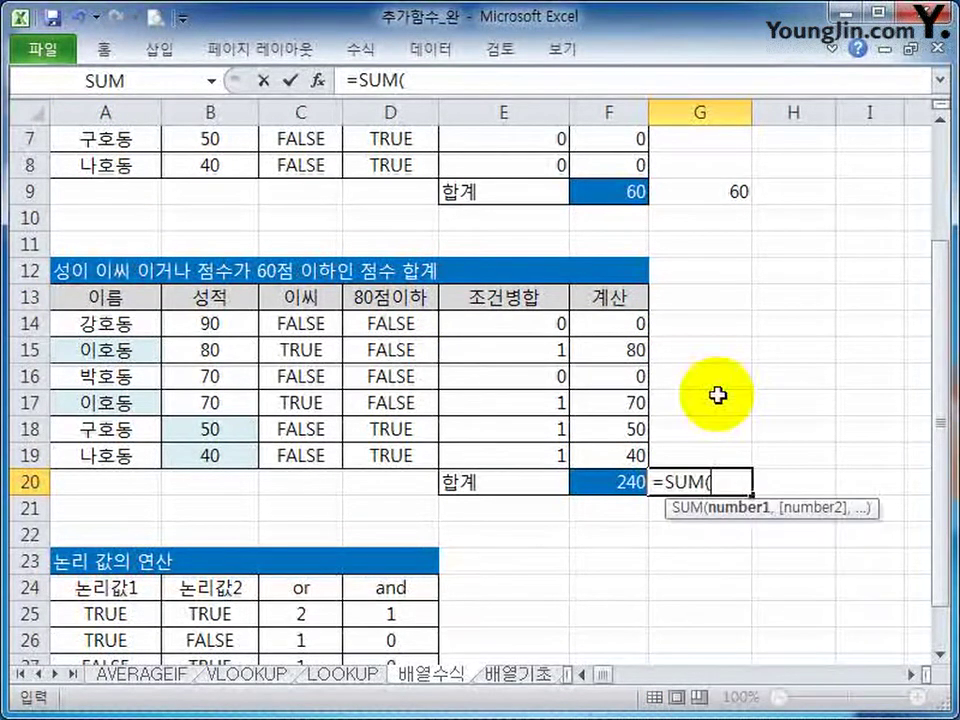
pyautogui.click(492, 88)
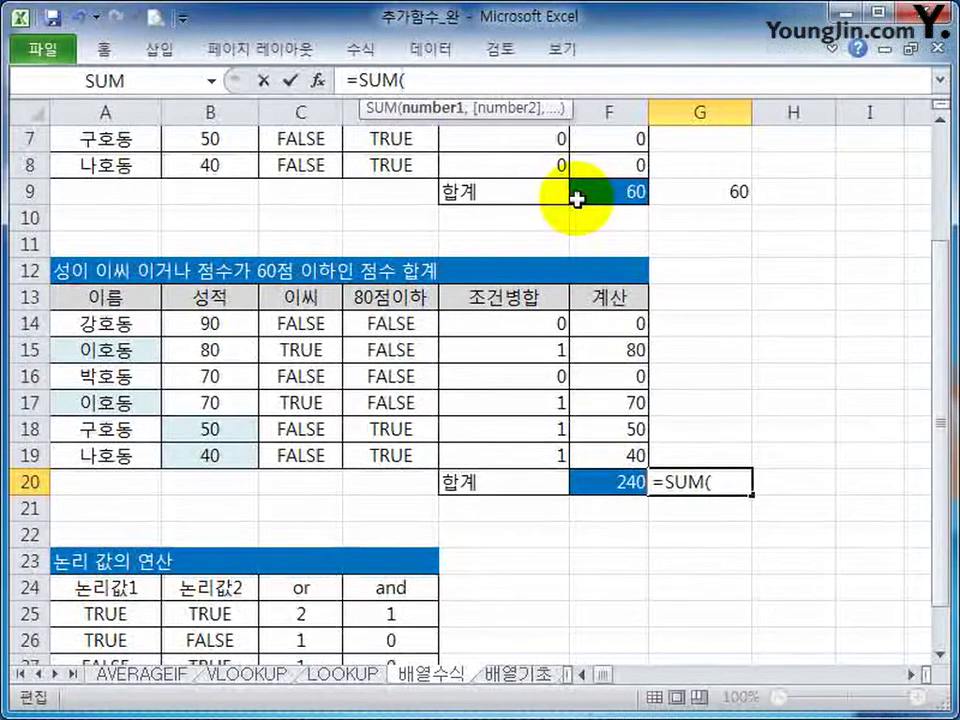
# Add the surname condition (LEFT(A14:A19,1)="이") as the first part of the SUM formula in G20
pyautogui.write('(left')
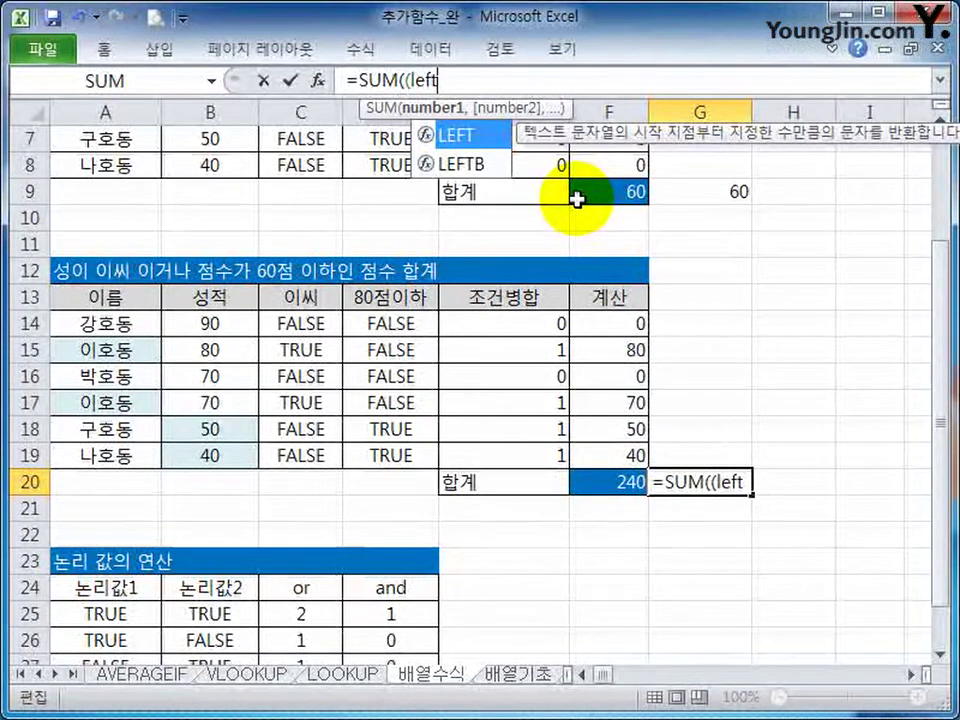
pyautogui.press('Tab')
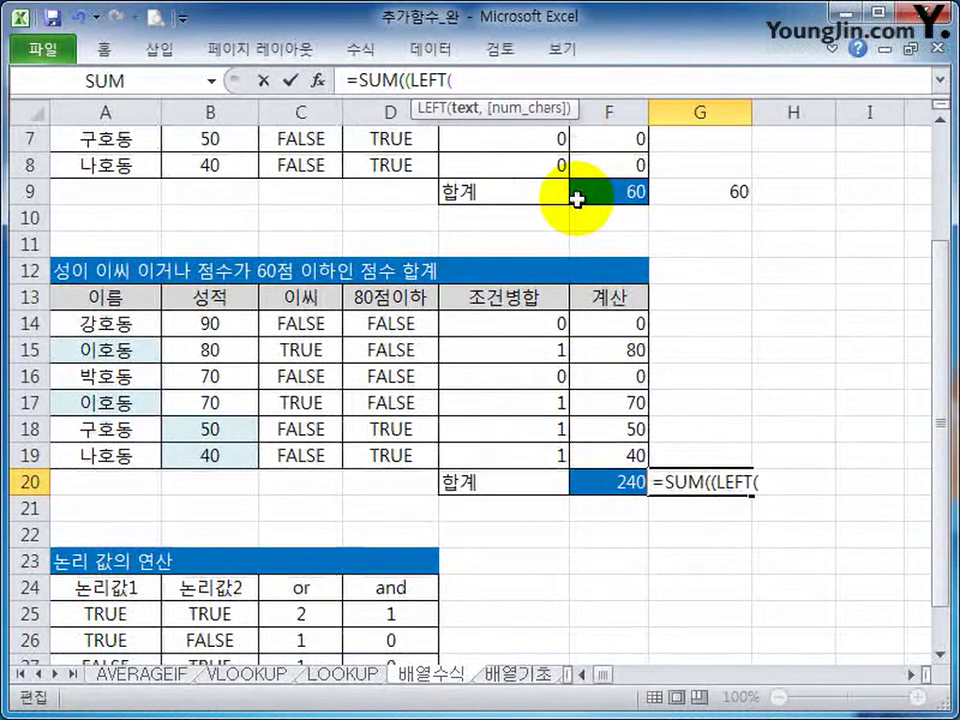
pyautogui.moveTo(80, 324); pyautogui.dragTo(93, 461)
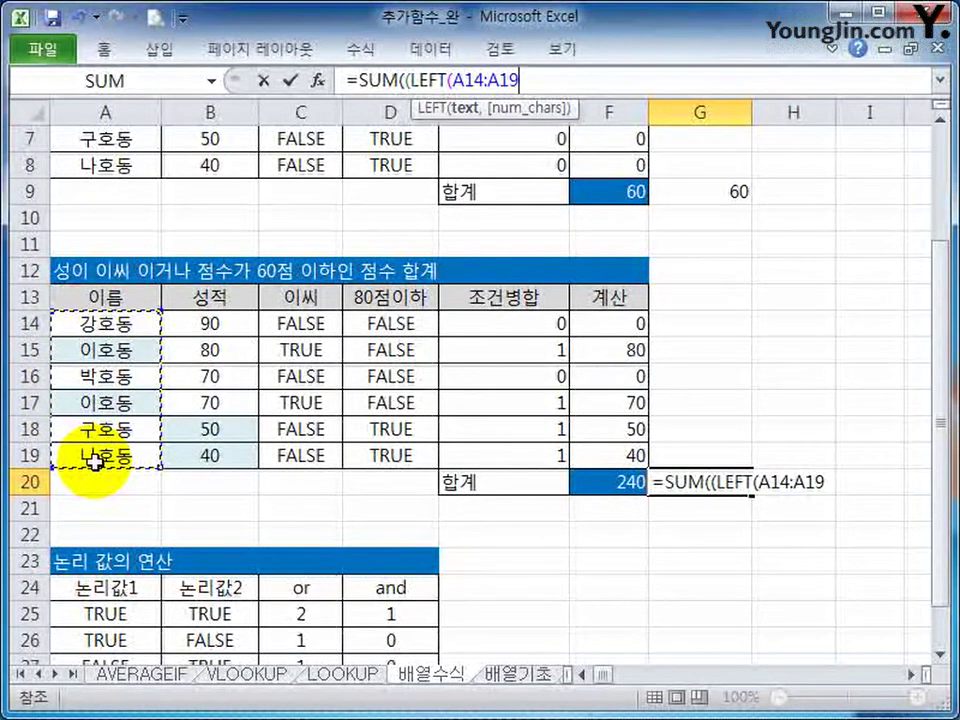
pyautogui.write(',1)="')
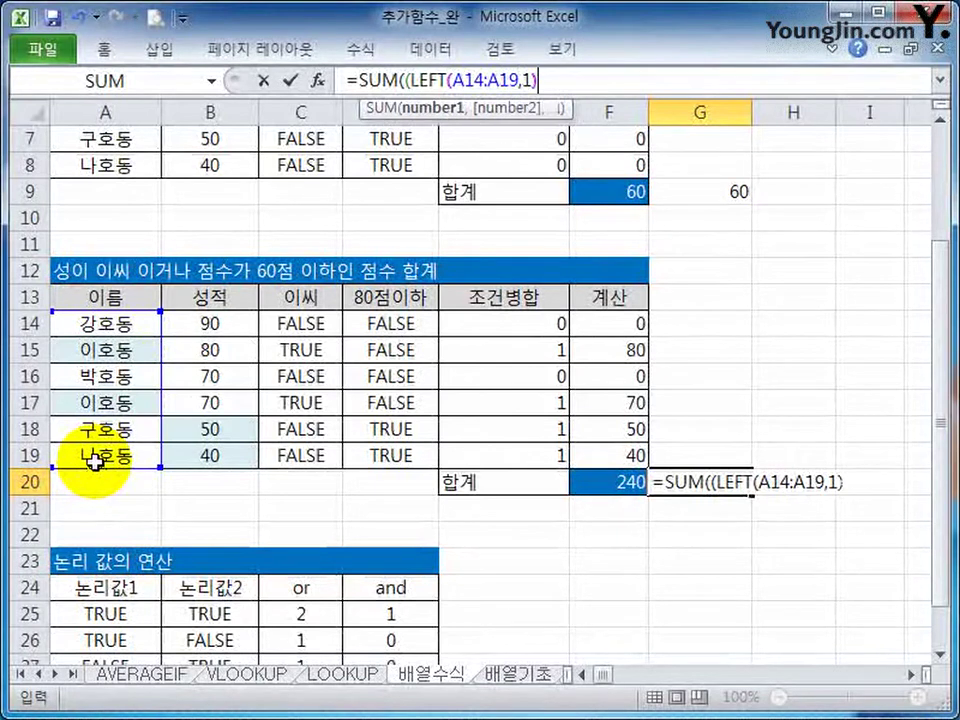
pyautogui.write('이')
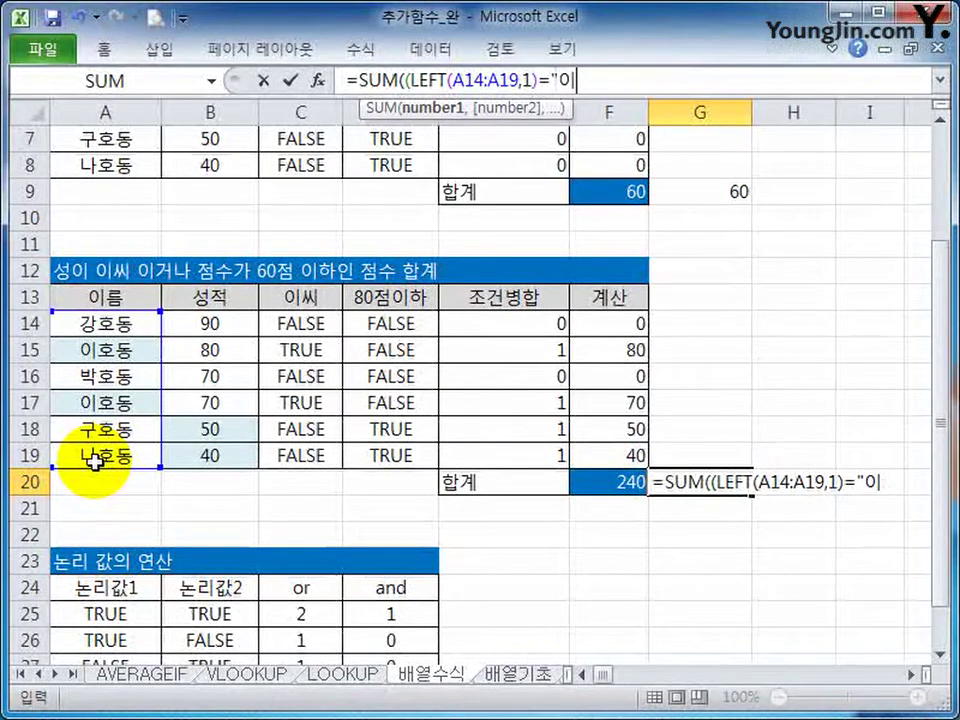
pyautogui.write('")')
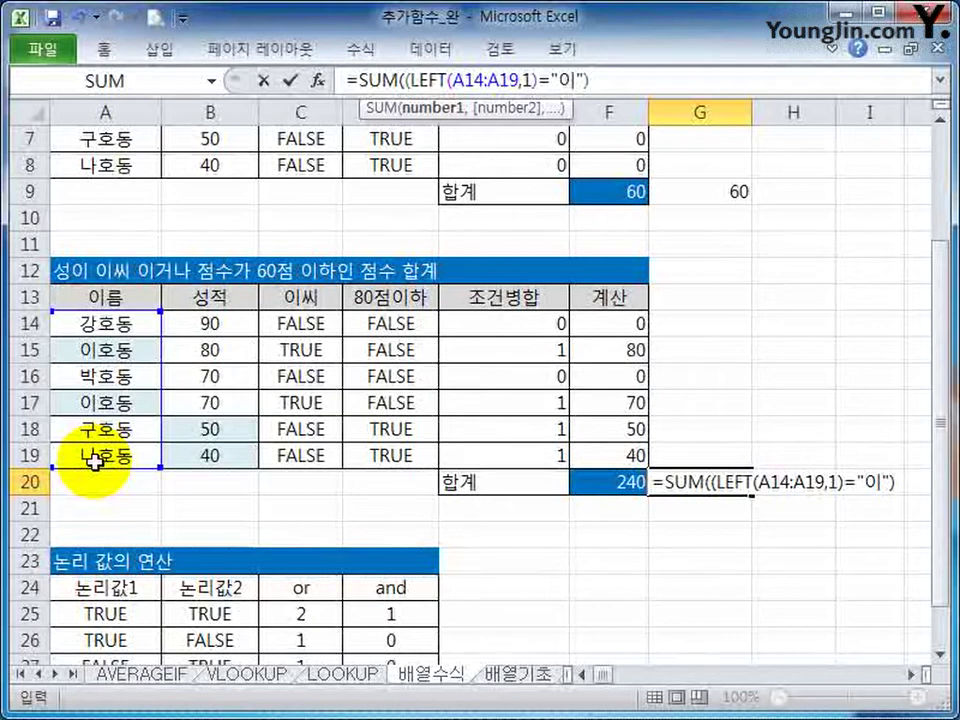
# Add the score condition (B14:B19<=60) to the G20 formula, joined with + as an OR condition
pyautogui.write('+(')
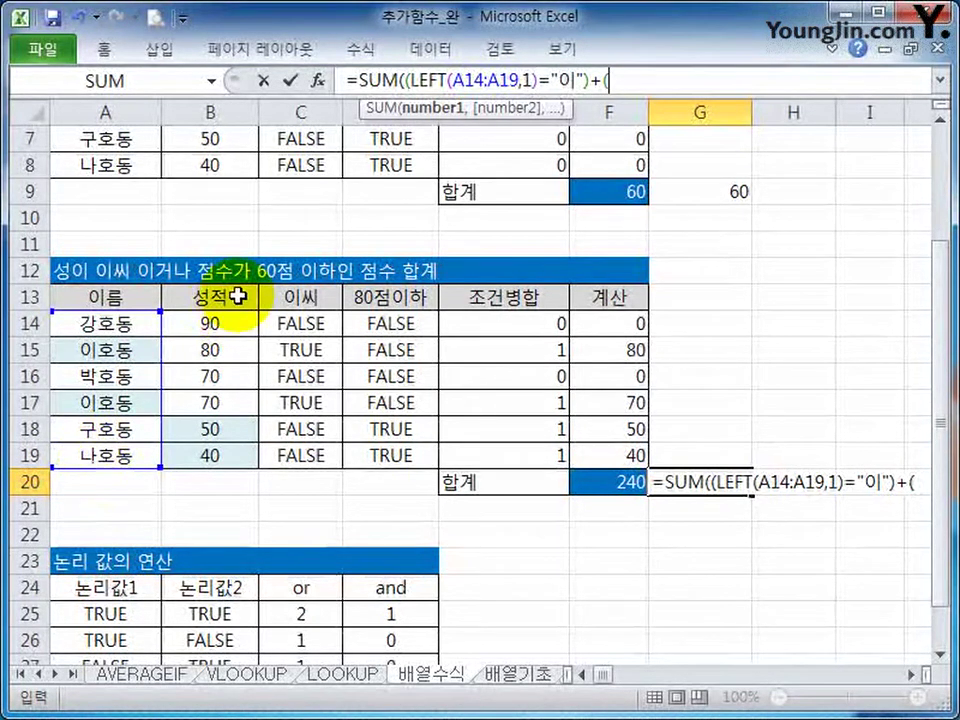
pyautogui.moveTo(250, 324); pyautogui.dragTo(240, 456)
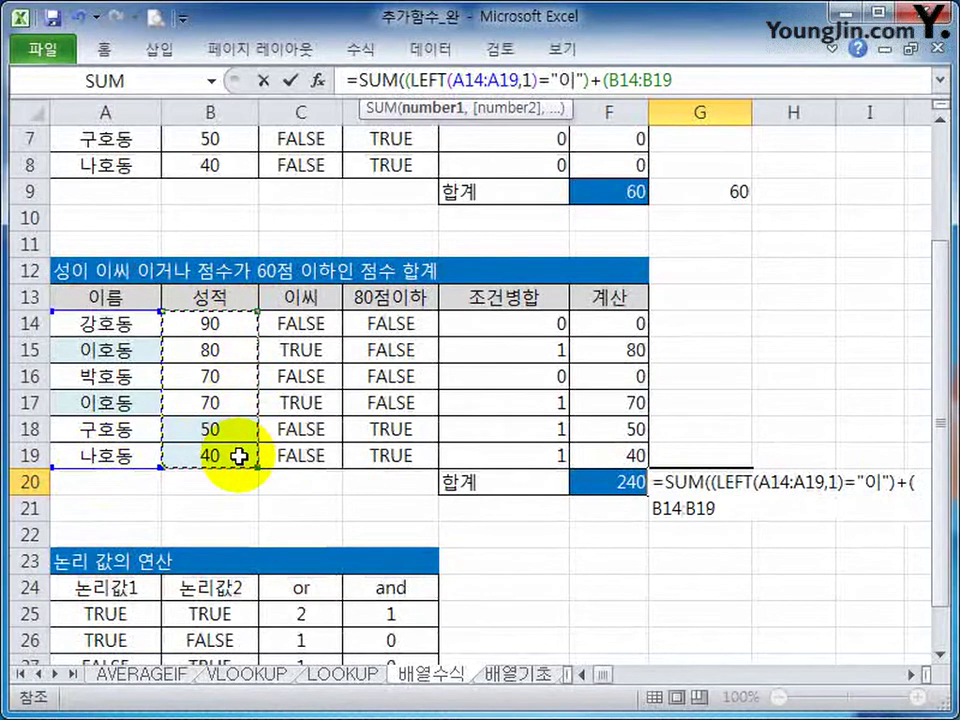
pyautogui.write('<=')
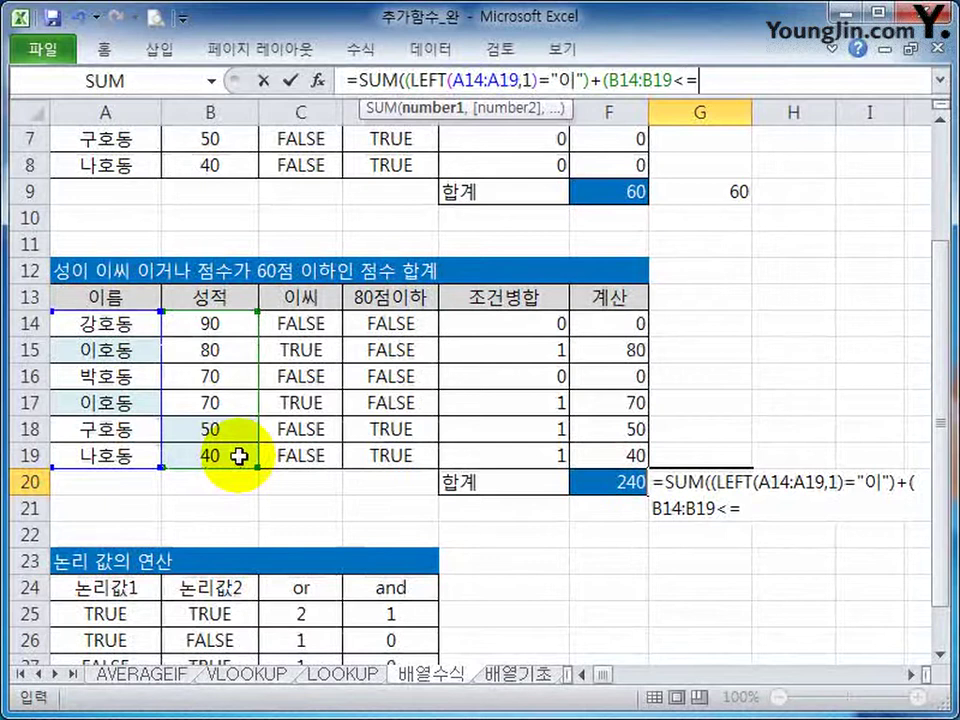
pyautogui.write('60)')
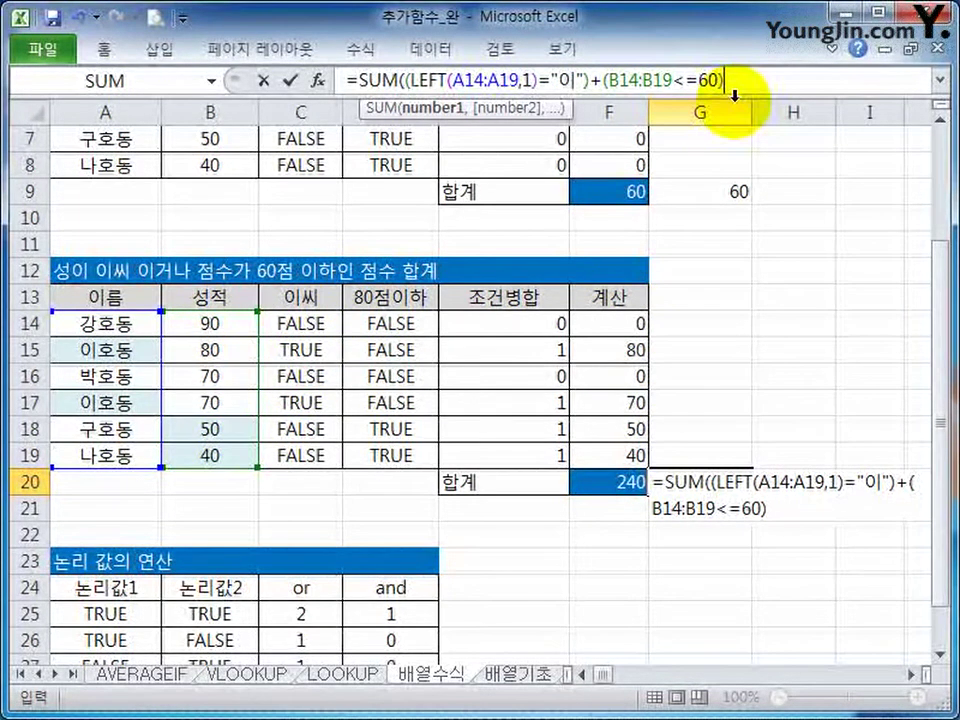
# Multiply by the score range B14:B19, close the SUM, and enter G20 as an array formula
pyautogui.write('*')
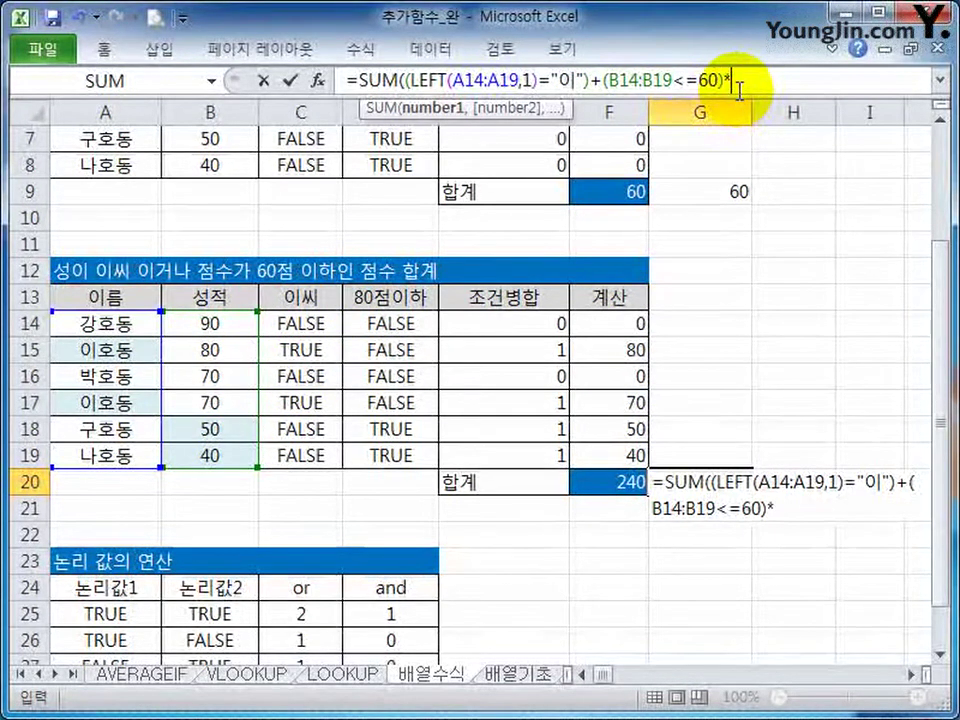
pyautogui.moveTo(212, 323); pyautogui.dragTo(216, 450)
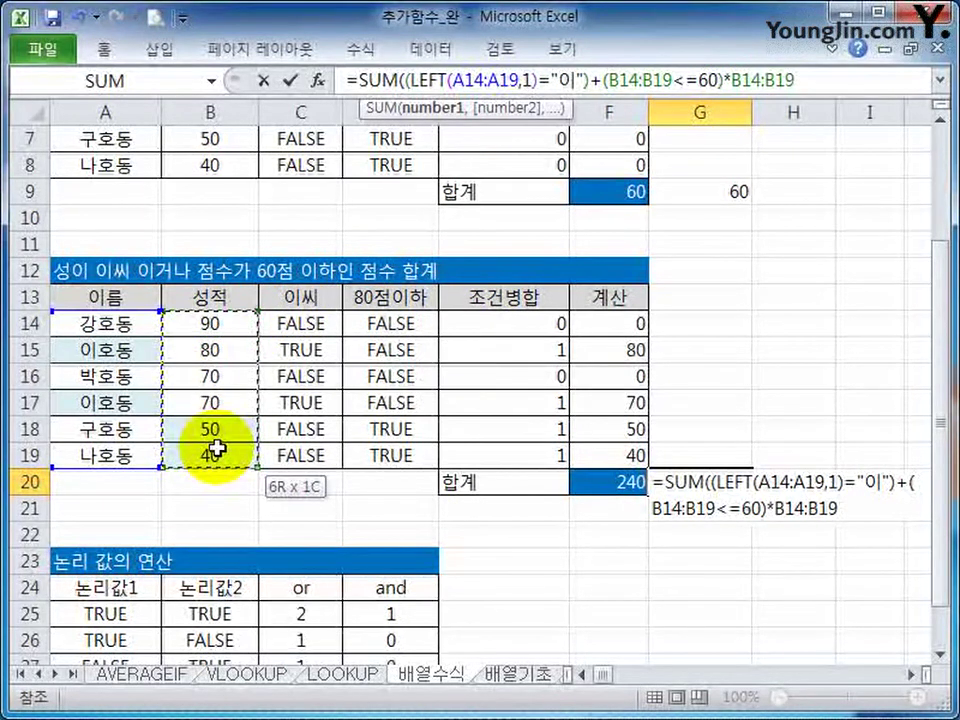
pyautogui.write(')')
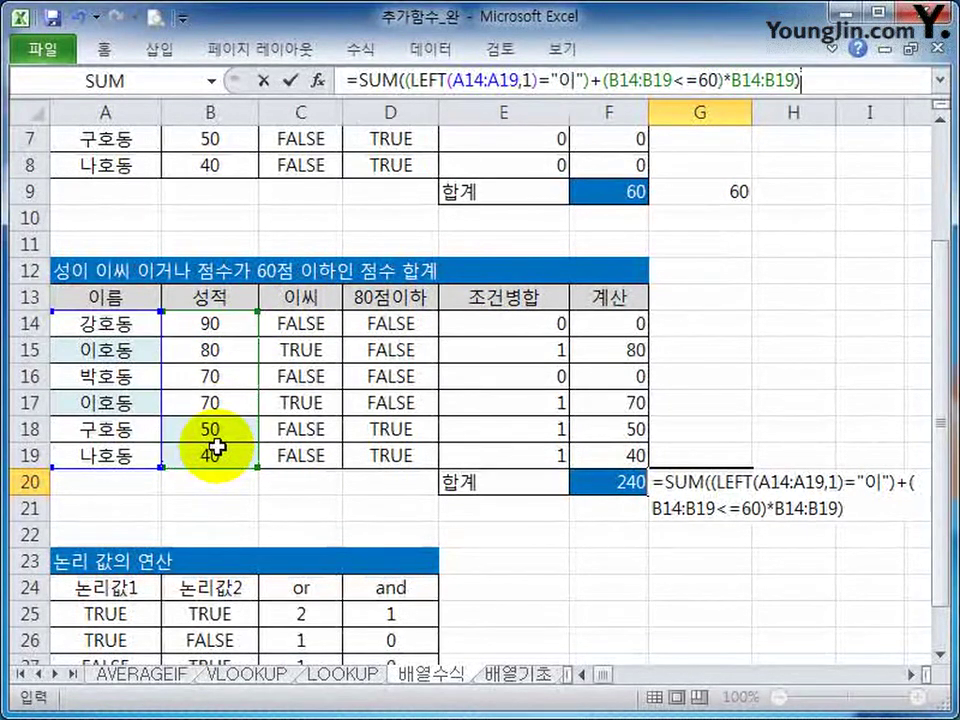
pyautogui.hotkey('ctrl', 'shift', 'Return')
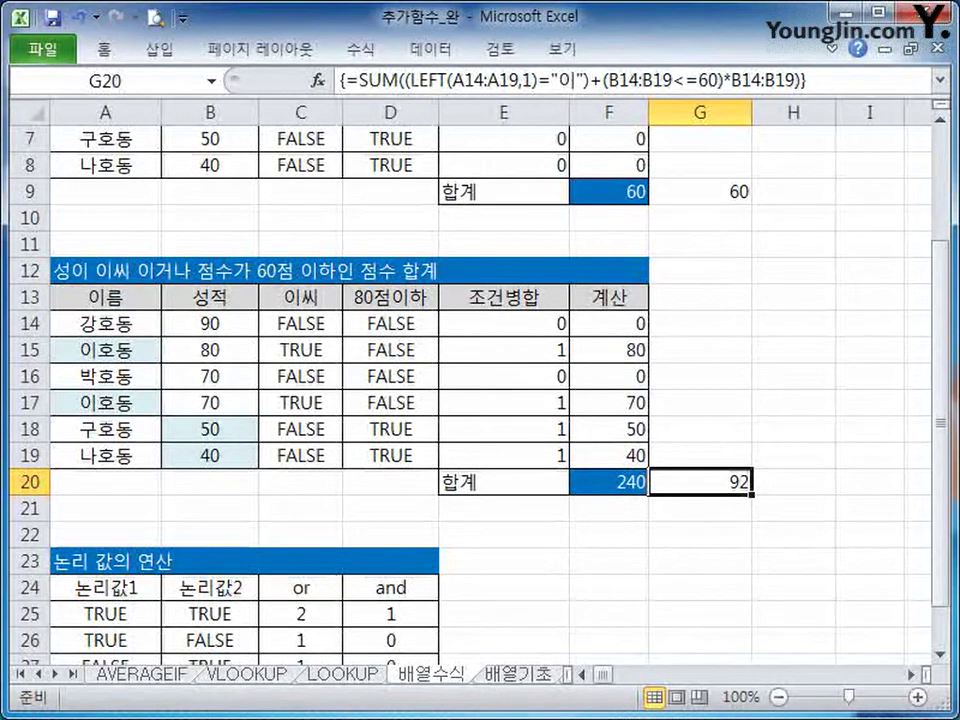
# Enclose the two added conditions in G20 in an extra pair of parentheses before the multiplication and re-enter it as an array formula
pyautogui.click(681, 80)
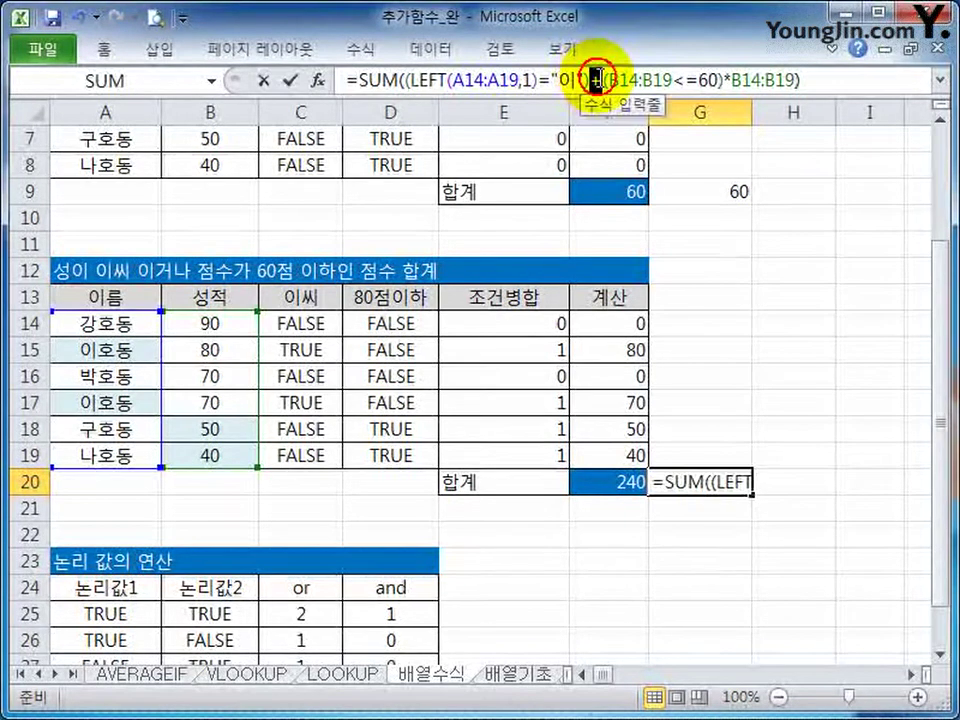
pyautogui.hotkey('shift', 'Left')
pyautogui.click(732, 80)
pyautogui.hotkey('shift', 'Left')
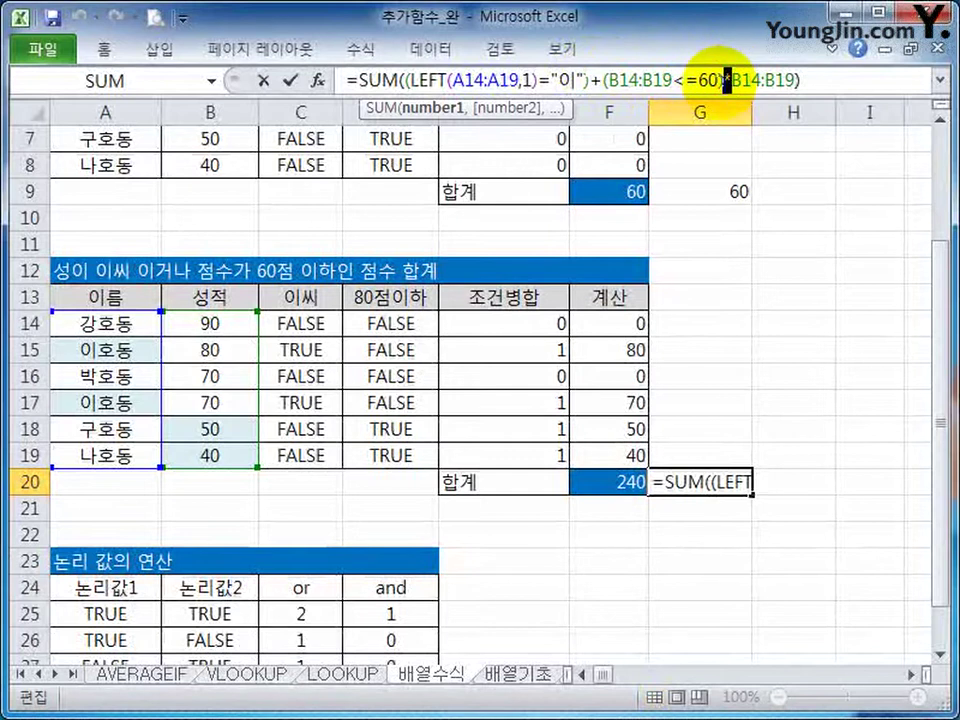
pyautogui.click(405, 80)
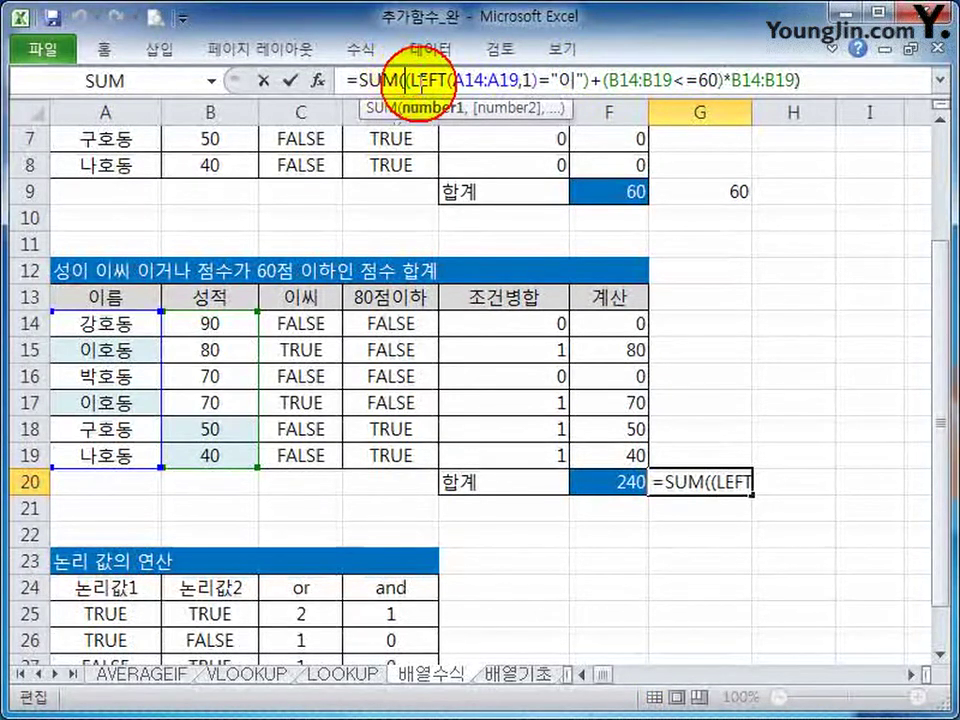
pyautogui.write('(')
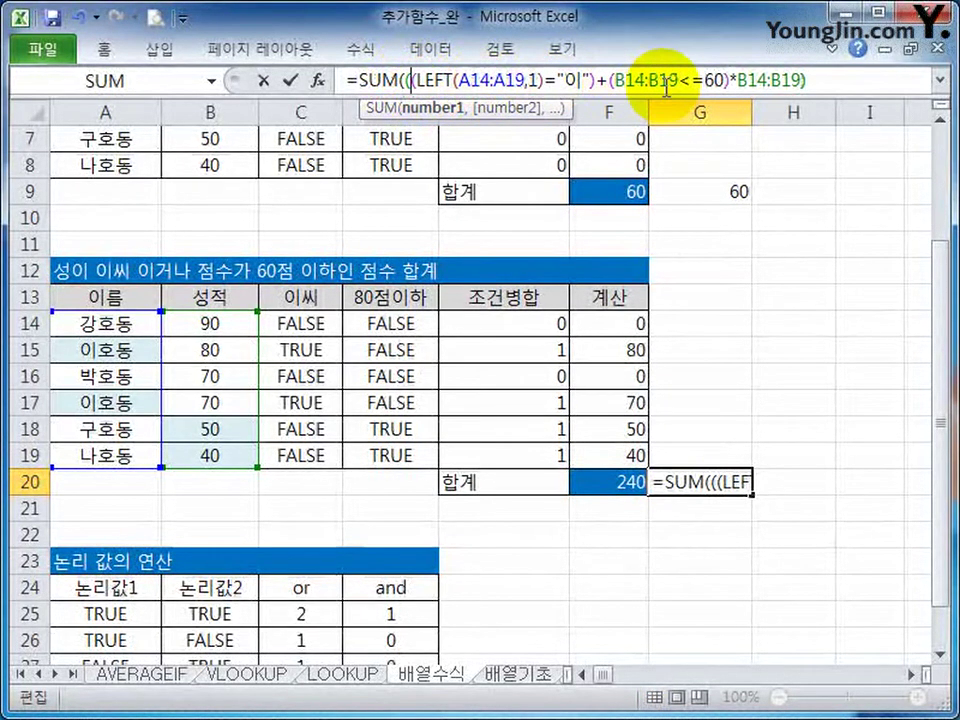
pyautogui.click(745, 84)
pyautogui.write(')')
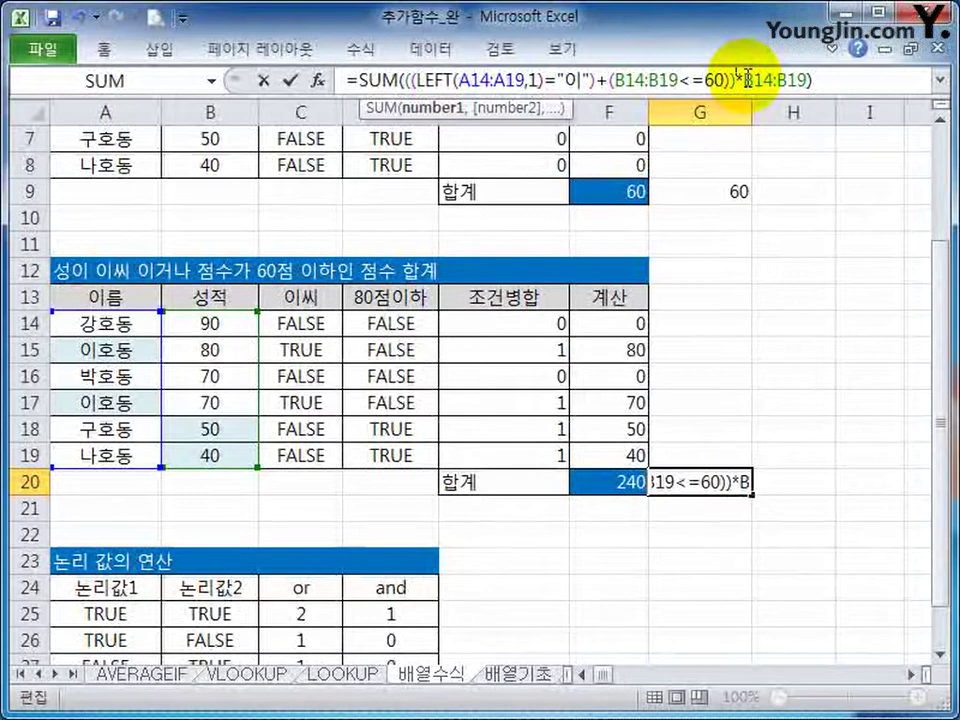
pyautogui.hotkey('ctrl', 'shift', 'Return')
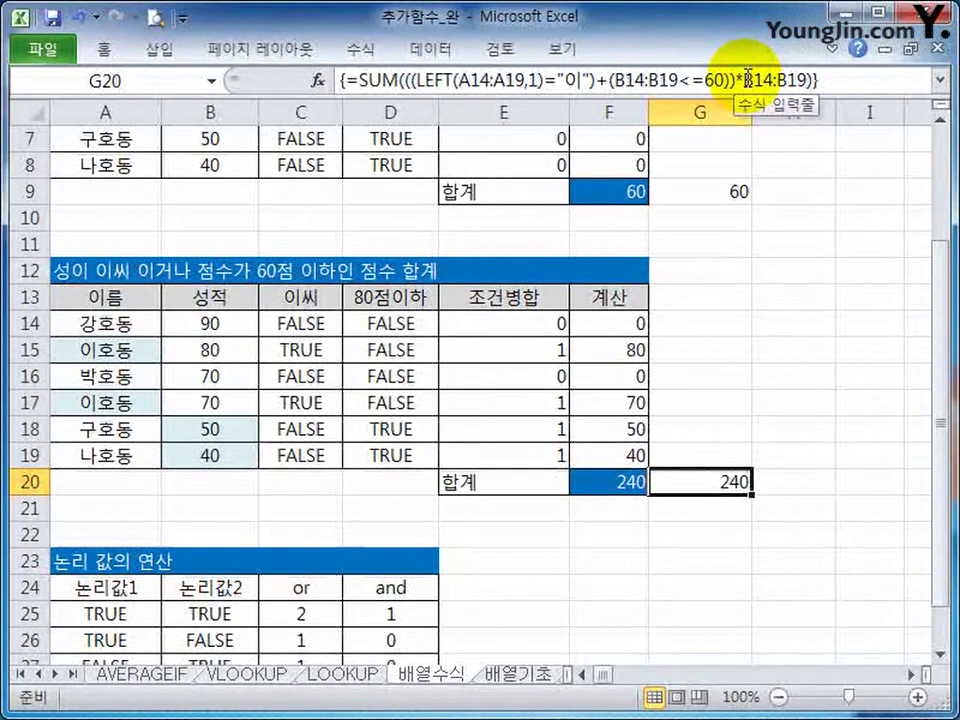
# Examine the or and and formulas in the 논리 값의 연산 table and the logical values they refer to
pyautogui.scroll(-4, 748, 74)
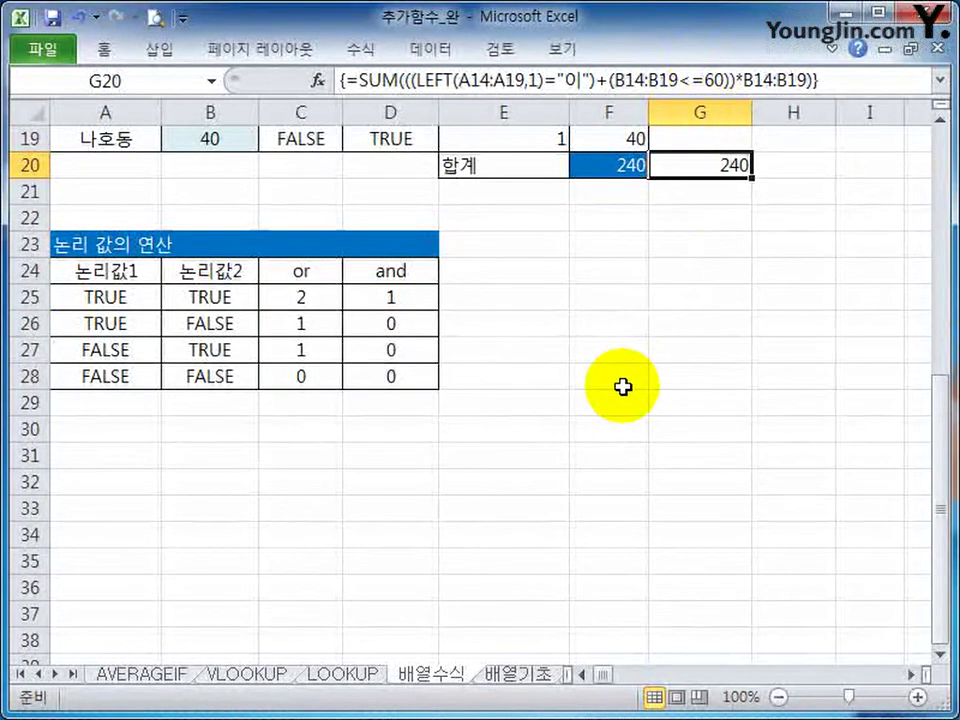
pyautogui.click(265, 320)
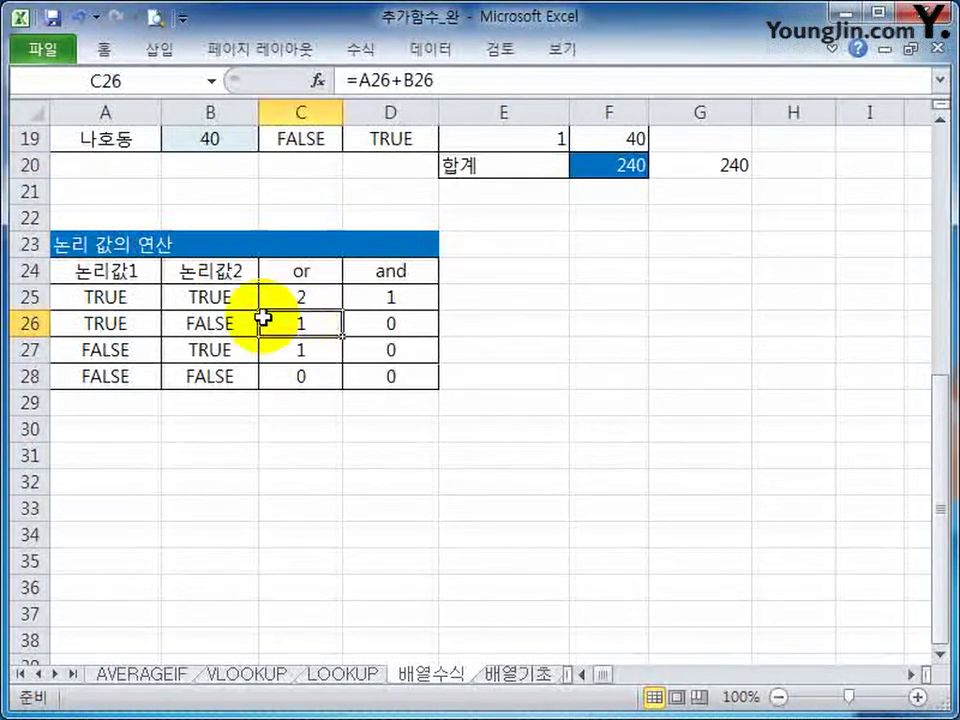
pyautogui.click(312, 299)
pyautogui.click(158, 297)
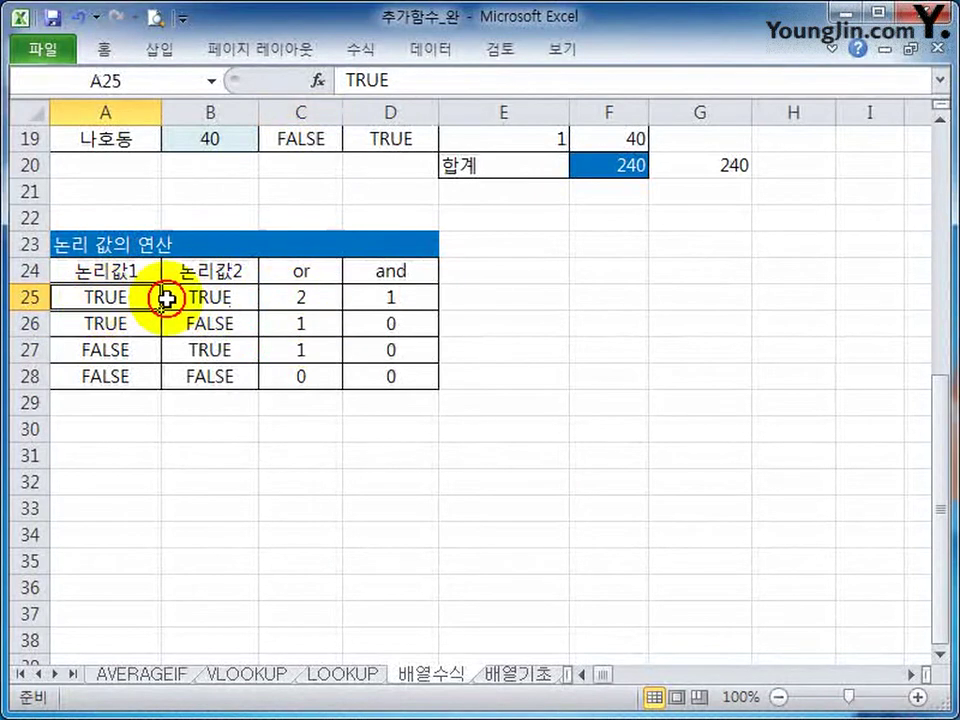
pyautogui.click(166, 297)
pyautogui.doubleClick(311, 298)
pyautogui.press('Escape')
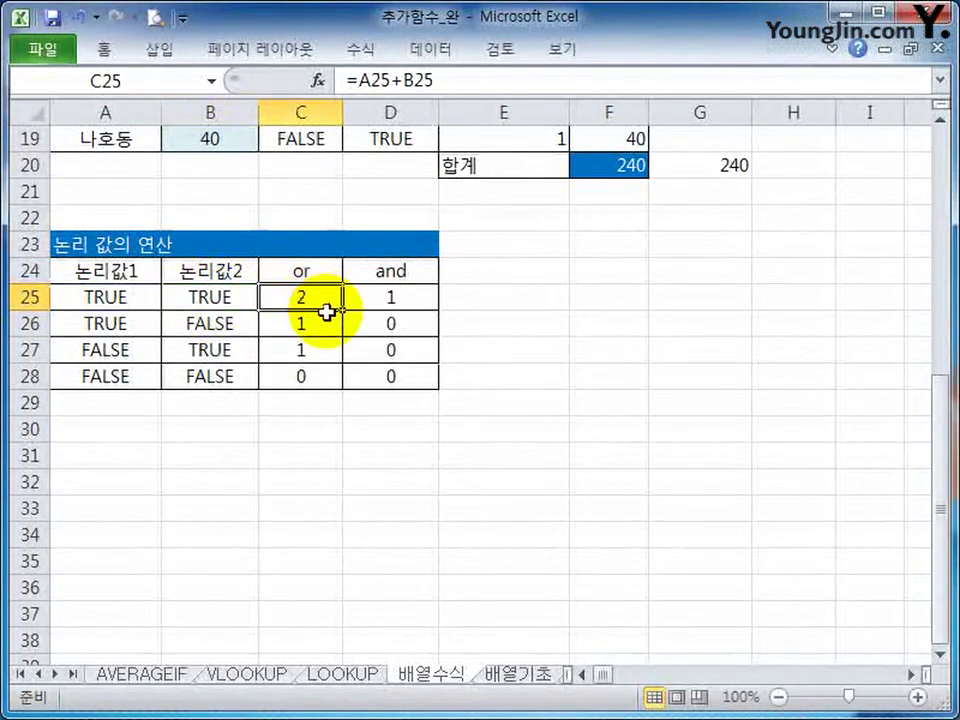
pyautogui.click(313, 324)
pyautogui.click(400, 299)
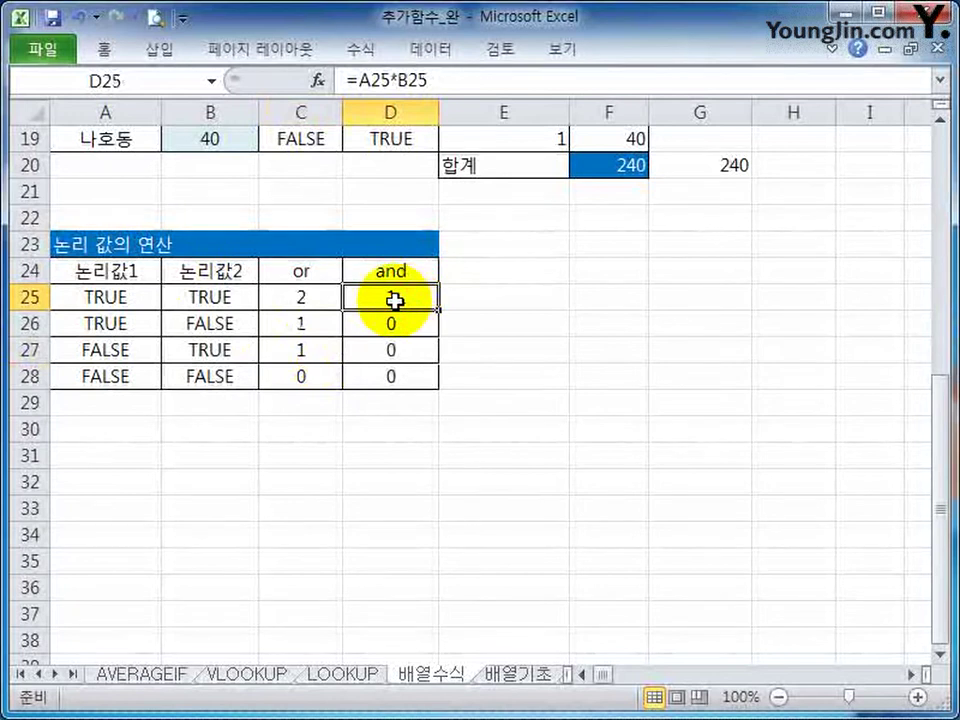
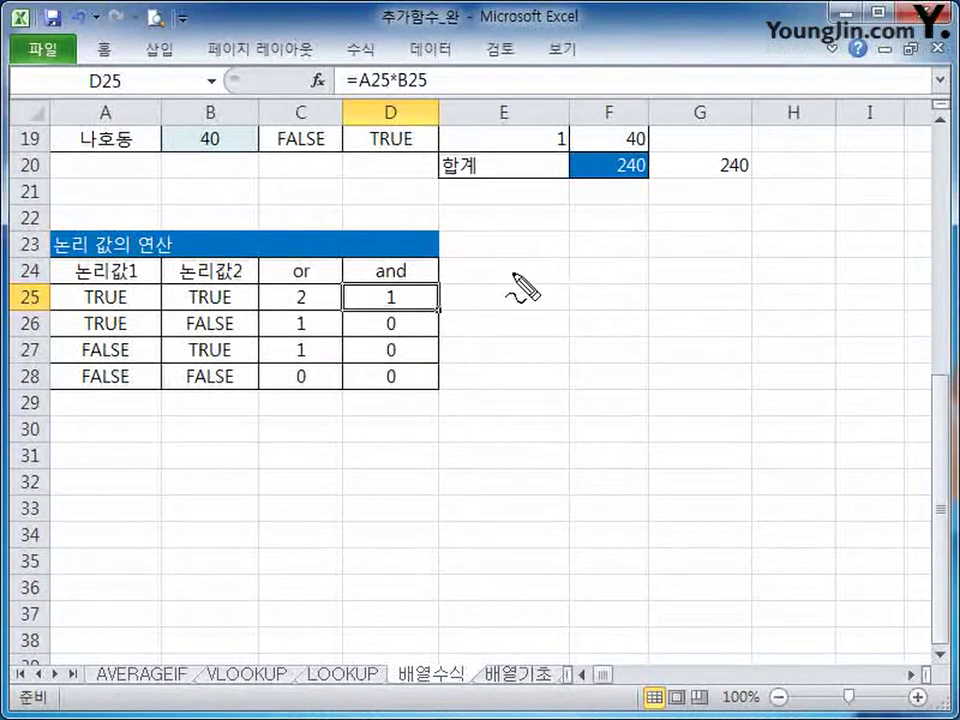
# Sketch a circuit with two open parallel switches, a battery and a bulb on the empty area beside the logic table
pyautogui.moveTo(517, 281); pyautogui.dragTo(511, 271)
pyautogui.moveTo(578, 270); pyautogui.dragTo(584, 272)
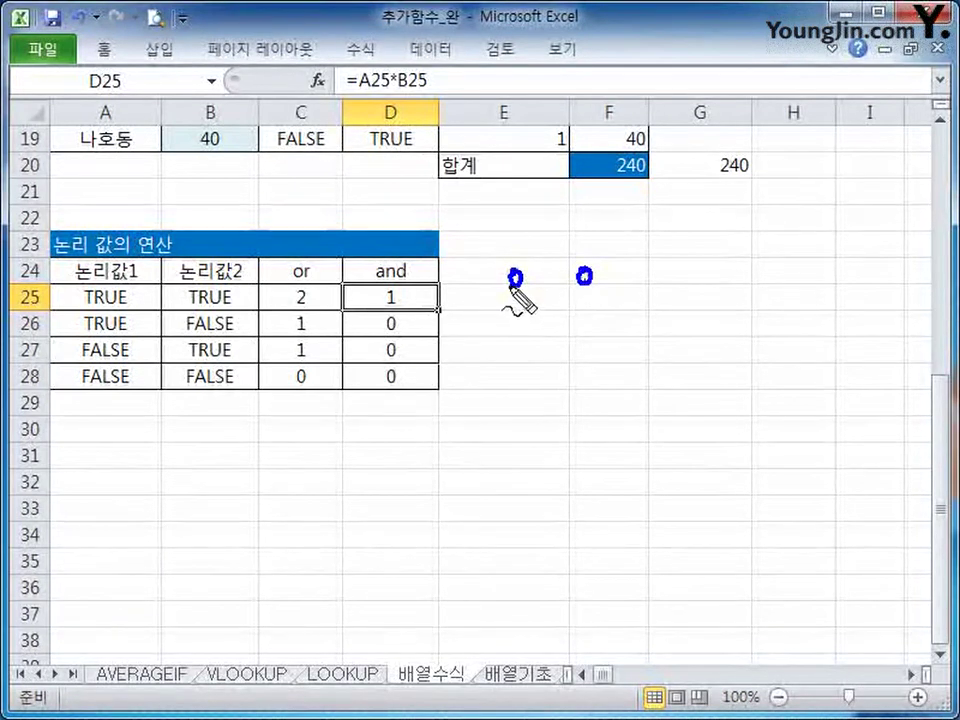
pyautogui.moveTo(508, 279)
pyautogui.mouseDown()
pyautogui.moveTo(489, 287)
pyautogui.moveTo(499, 332)
pyautogui.moveTo(514, 330)
pyautogui.mouseUp()
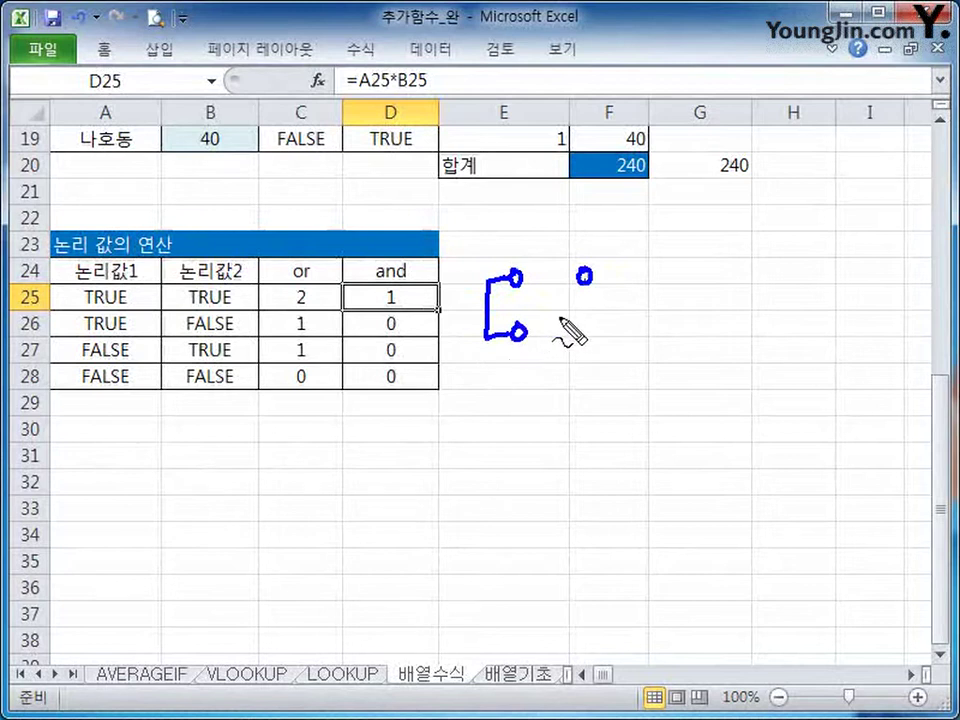
pyautogui.moveTo(578, 326); pyautogui.dragTo(582, 332)
pyautogui.moveTo(581, 268)
pyautogui.mouseDown()
pyautogui.moveTo(612, 316)
pyautogui.moveTo(590, 326)
pyautogui.mouseUp()
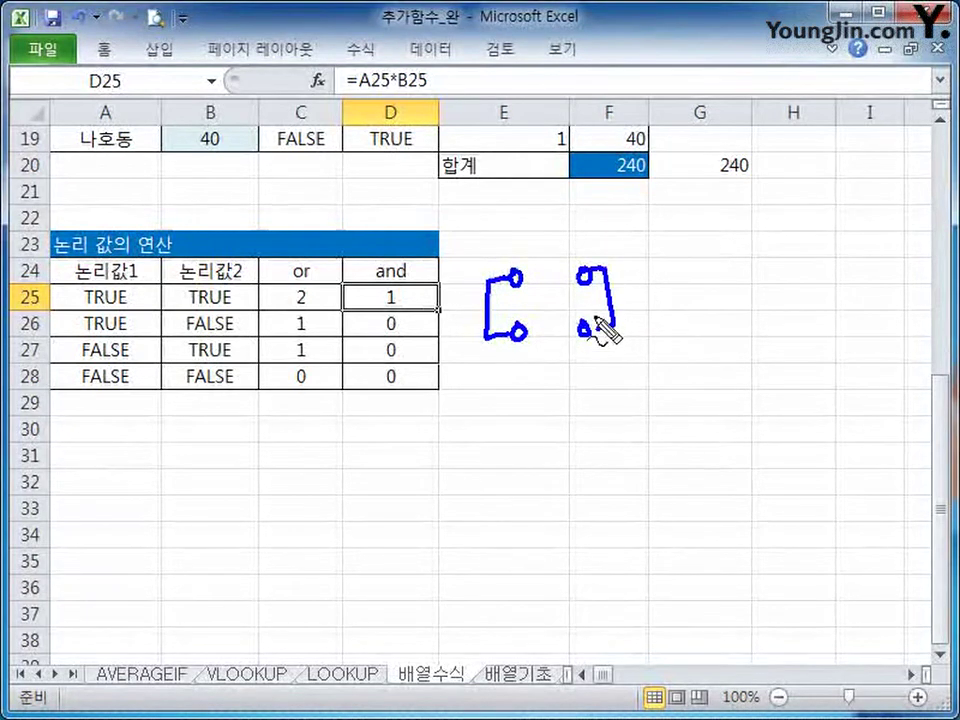
pyautogui.moveTo(487, 310)
pyautogui.mouseDown()
pyautogui.moveTo(446, 311)
pyautogui.moveTo(461, 439)
pyautogui.moveTo(571, 410)
pyautogui.moveTo(581, 422)
pyautogui.mouseUp()
pyautogui.moveTo(581, 405); pyautogui.dragTo(656, 384)
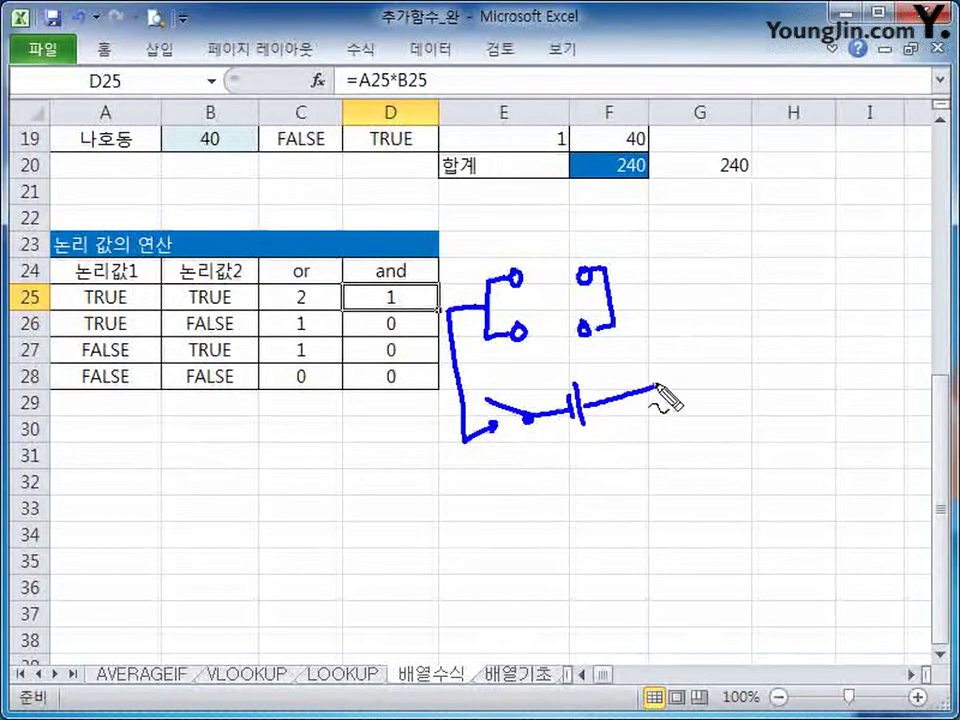
pyautogui.moveTo(610, 298); pyautogui.dragTo(655, 384)
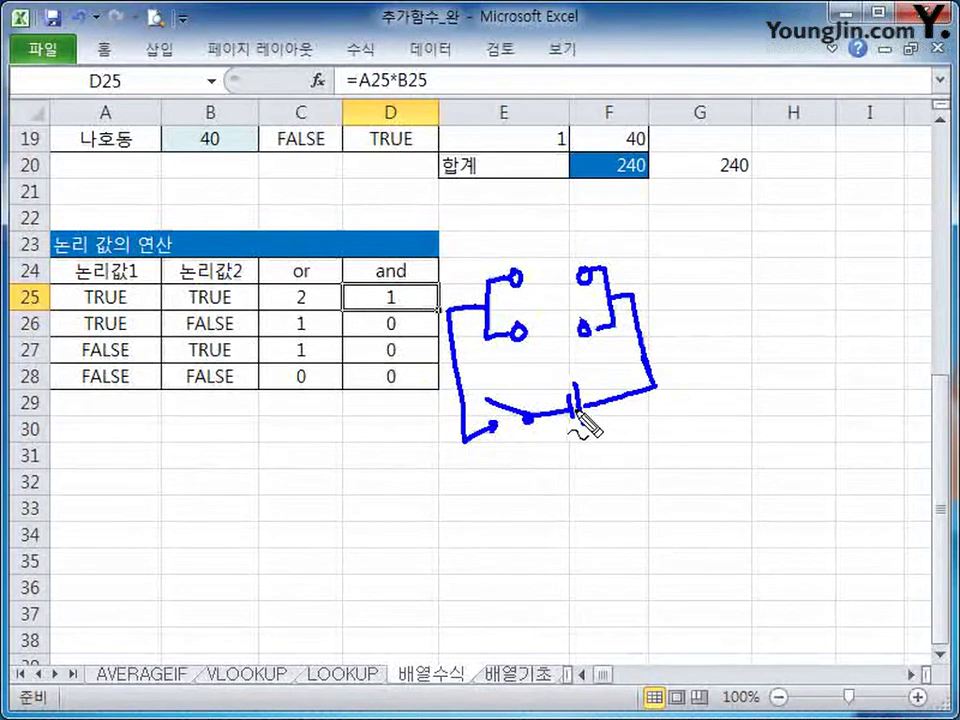
pyautogui.moveTo(487, 399)
pyautogui.mouseDown()
pyautogui.moveTo(522, 418)
pyautogui.moveTo(518, 408)
pyautogui.mouseUp()
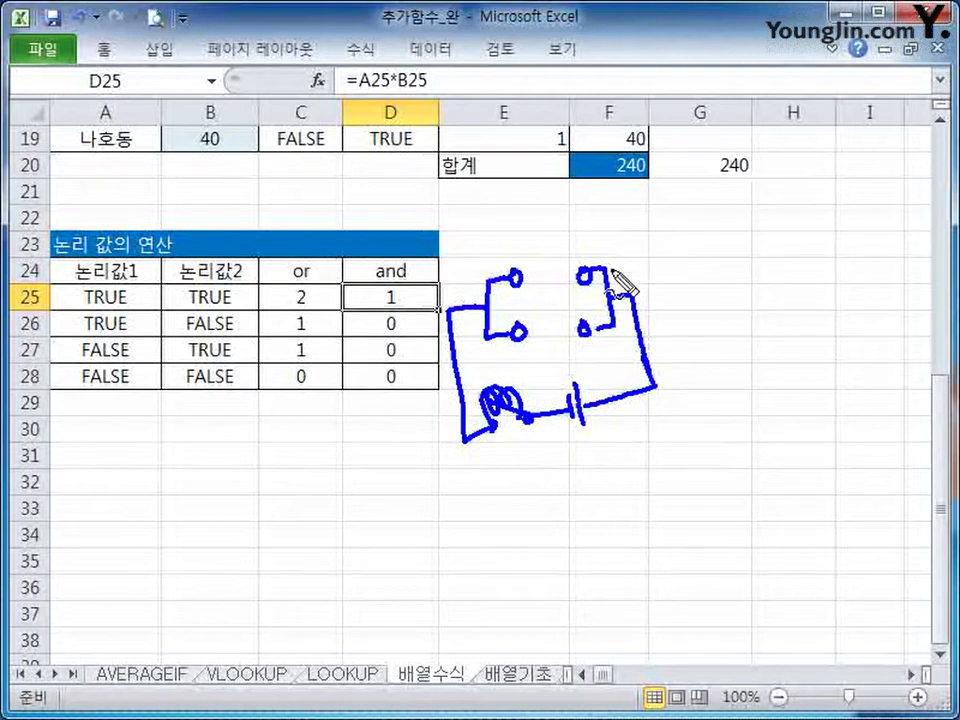
pyautogui.moveTo(517, 277); pyautogui.dragTo(555, 243)
pyautogui.moveTo(522, 330); pyautogui.dragTo(556, 304)
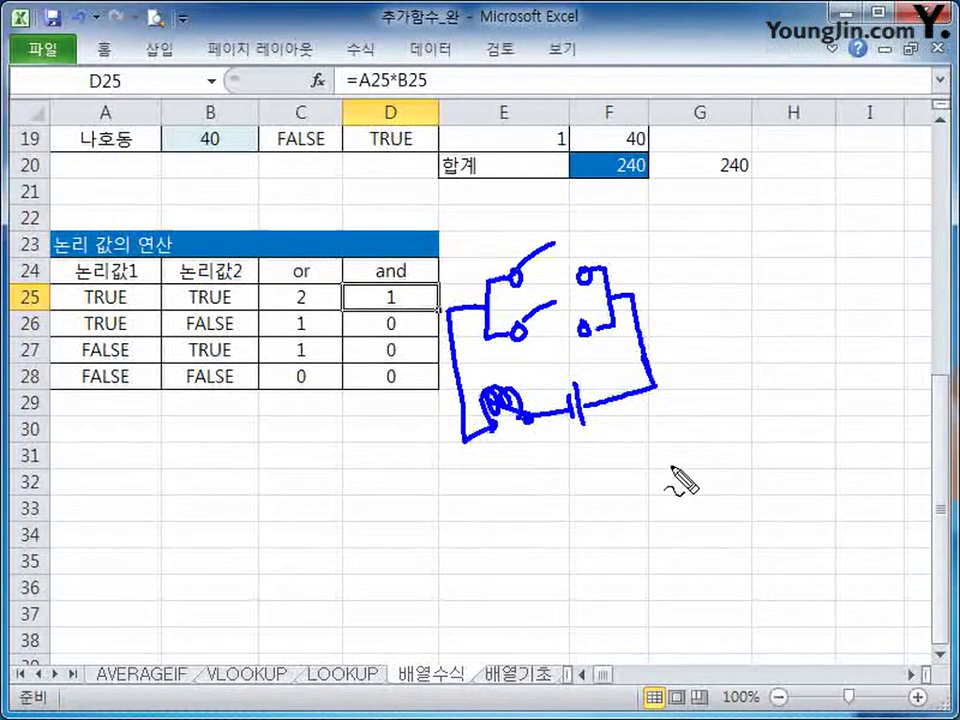
# Sketch a second circuit below the first, with two open switches in series, a battery and a bulb
pyautogui.moveTo(562, 528)
pyautogui.mouseDown()
pyautogui.moveTo(609, 528)
pyautogui.moveTo(693, 492)
pyautogui.mouseUp()
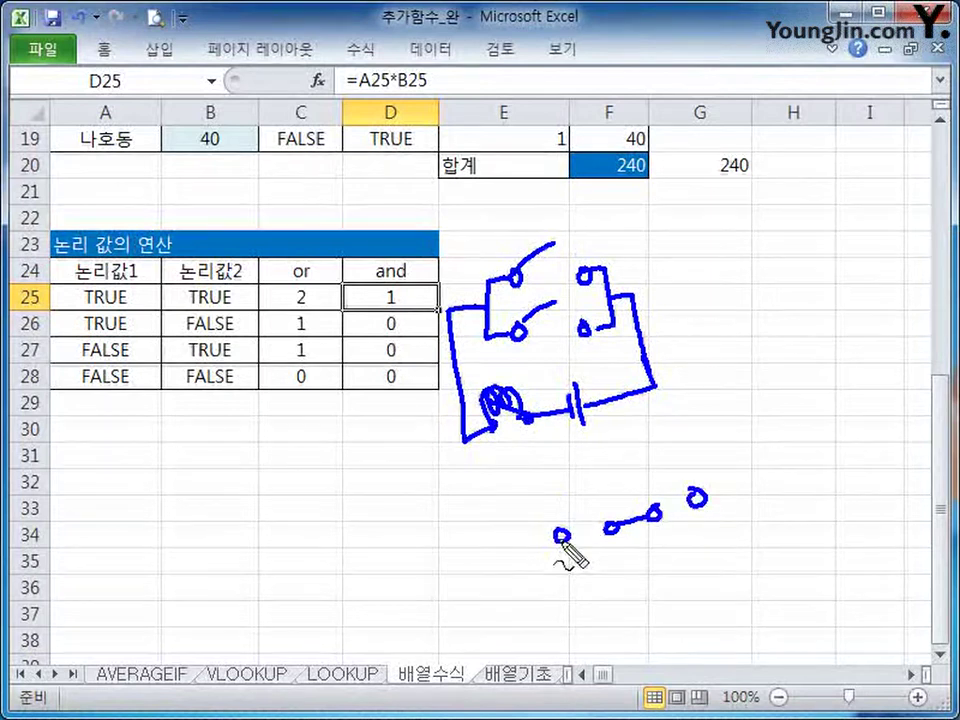
pyautogui.moveTo(518, 552)
pyautogui.mouseDown()
pyautogui.moveTo(558, 537)
pyautogui.moveTo(588, 495)
pyautogui.mouseUp()
pyautogui.moveTo(655, 512); pyautogui.dragTo(682, 479)
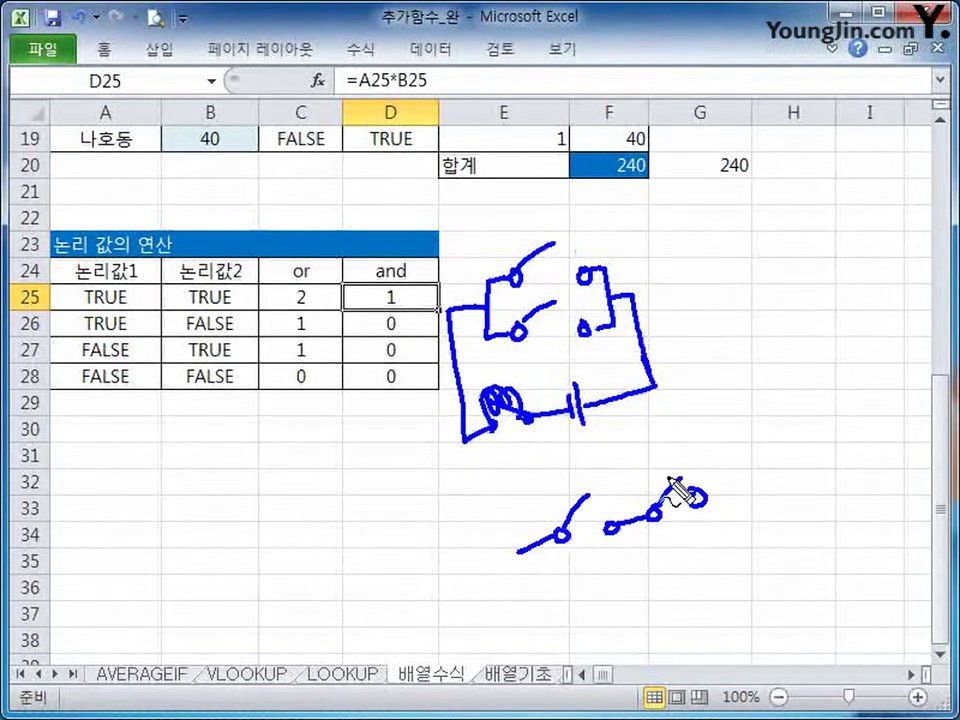
pyautogui.moveTo(518, 552)
pyautogui.mouseDown()
pyautogui.moveTo(540, 604)
pyautogui.moveTo(598, 606)
pyautogui.moveTo(645, 570)
pyautogui.moveTo(700, 548)
pyautogui.mouseUp()
pyautogui.moveTo(705, 493)
pyautogui.mouseDown()
pyautogui.moveTo(782, 497)
pyautogui.moveTo(700, 542)
pyautogui.moveTo(712, 580)
pyautogui.mouseUp()
pyautogui.rightClick(706, 572)
# Label the parallel circuit OR and the series circuit And, and circle the parallel circuit's bulb
pyautogui.click(700, 290)
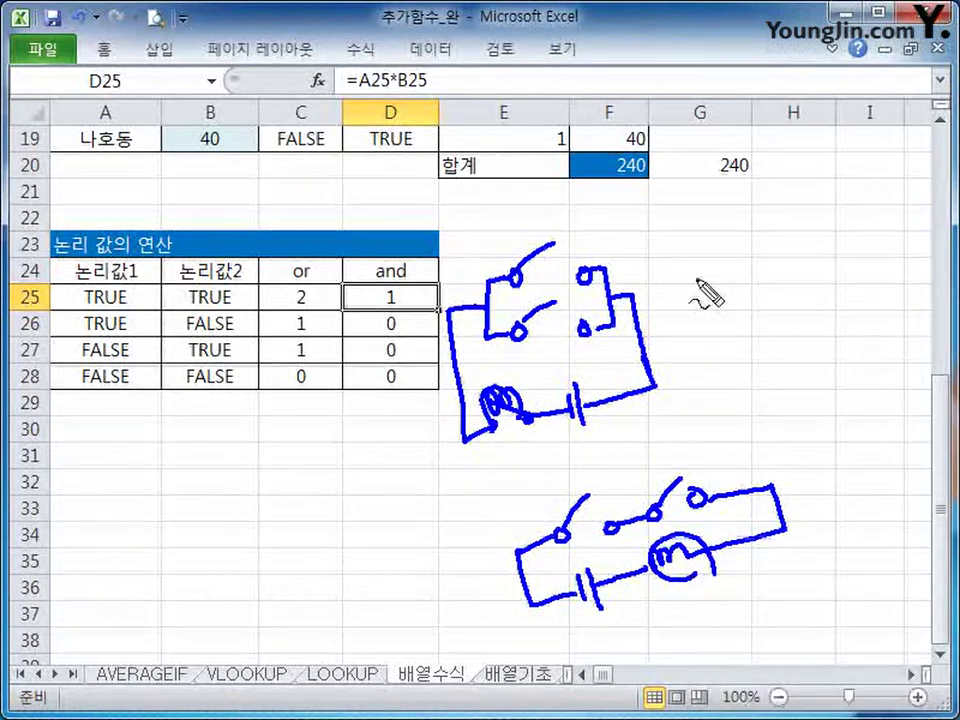
pyautogui.moveTo(700, 308); pyautogui.dragTo(699, 309)
pyautogui.moveTo(717, 297)
pyautogui.mouseDown()
pyautogui.moveTo(719, 330)
pyautogui.moveTo(724, 318)
pyautogui.moveTo(746, 330)
pyautogui.mouseUp()
pyautogui.moveTo(827, 490)
pyautogui.mouseDown()
pyautogui.moveTo(829, 521)
pyautogui.moveTo(860, 504)
pyautogui.moveTo(888, 508)
pyautogui.mouseUp()
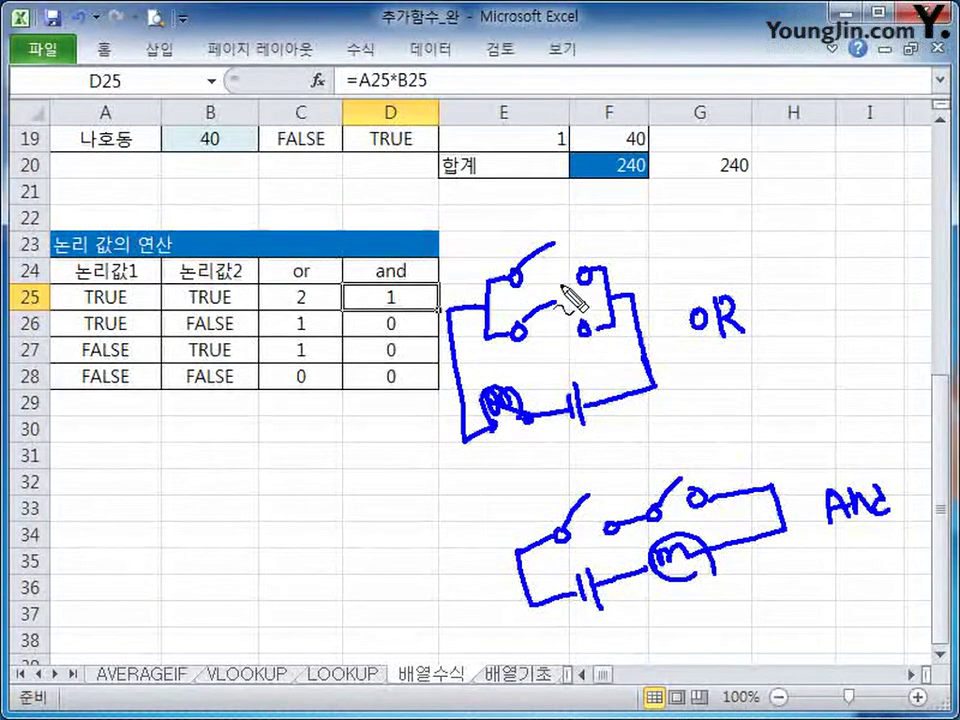
pyautogui.moveTo(533, 437); pyautogui.dragTo(505, 392)
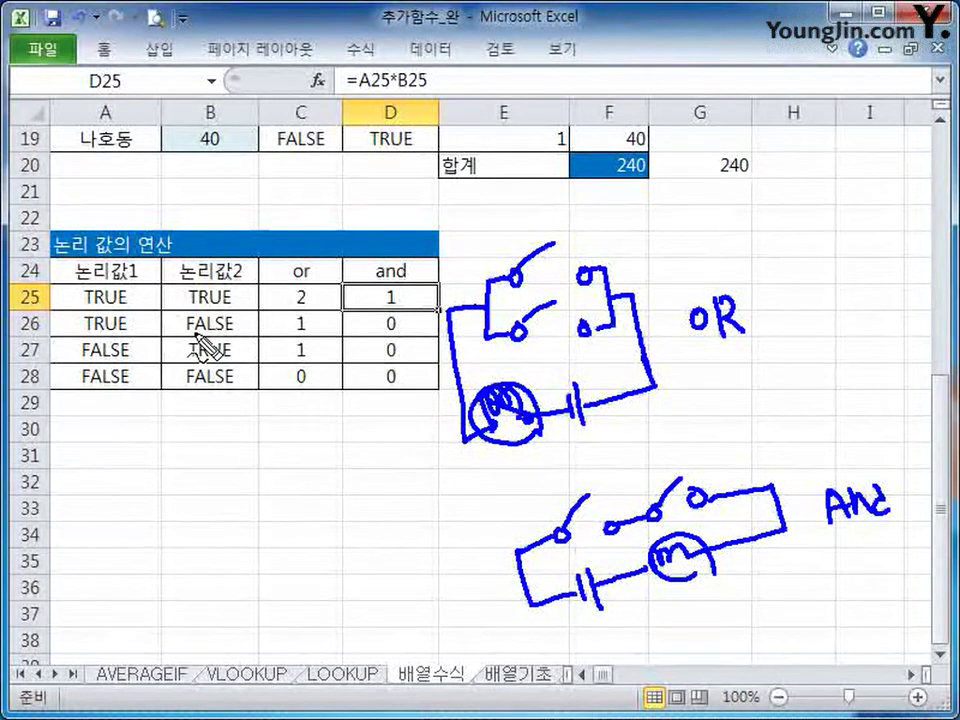
# Circle the FALSE values in B26, A27 and A28 and the results in D26:D28, cross out C25, and clear all the drawings
pyautogui.moveTo(133, 369); pyautogui.dragTo(137, 388)
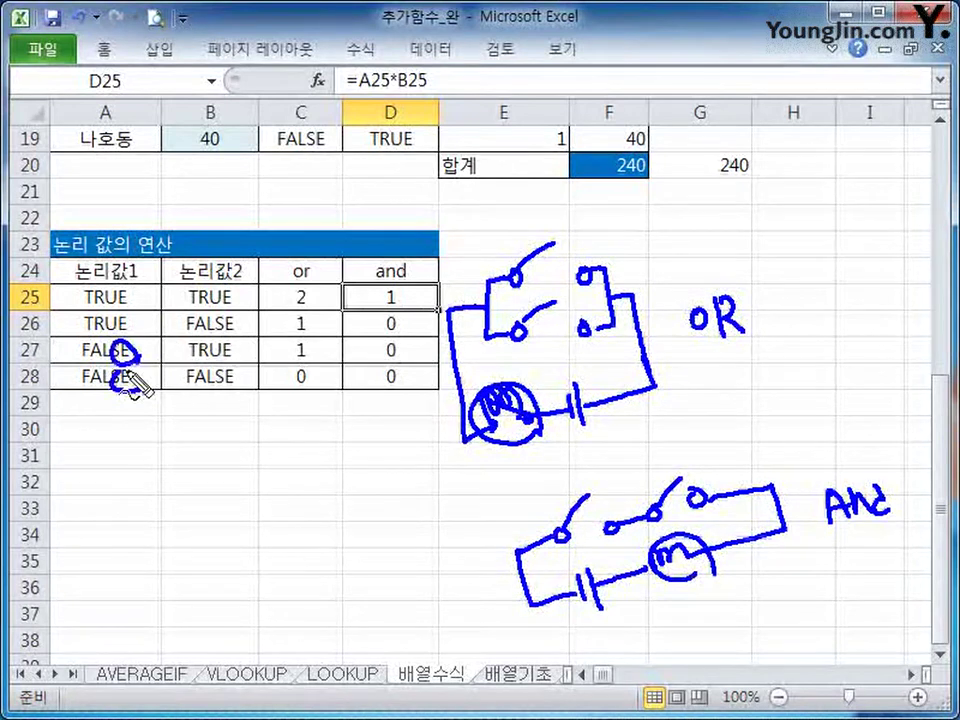
pyautogui.moveTo(215, 310); pyautogui.dragTo(223, 326)
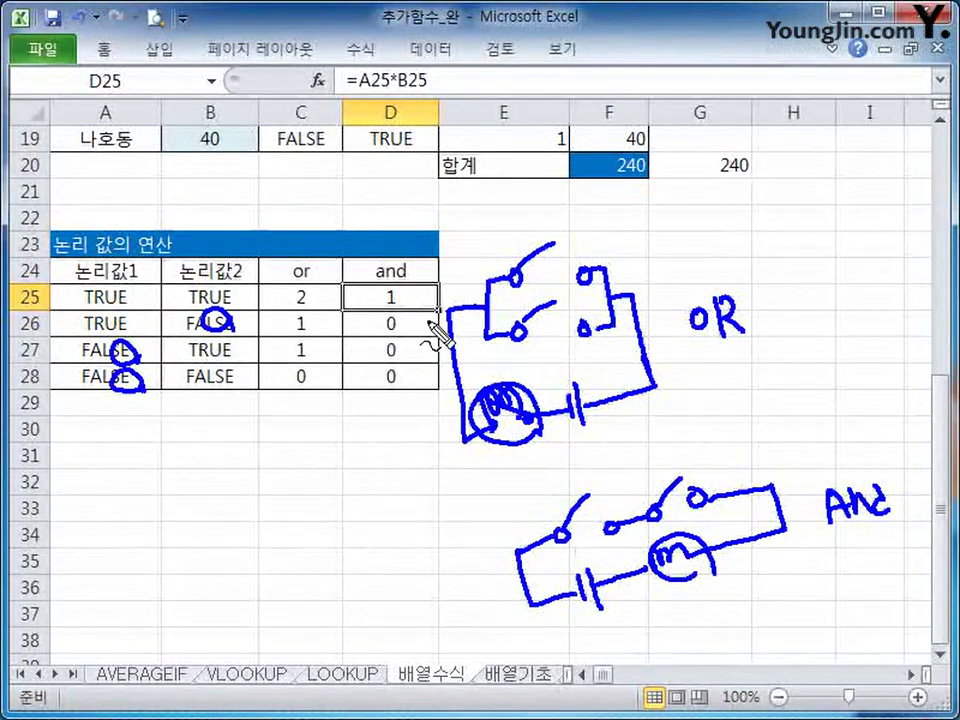
pyautogui.moveTo(390, 314)
pyautogui.mouseDown()
pyautogui.moveTo(400, 330)
pyautogui.moveTo(398, 385)
pyautogui.mouseUp()
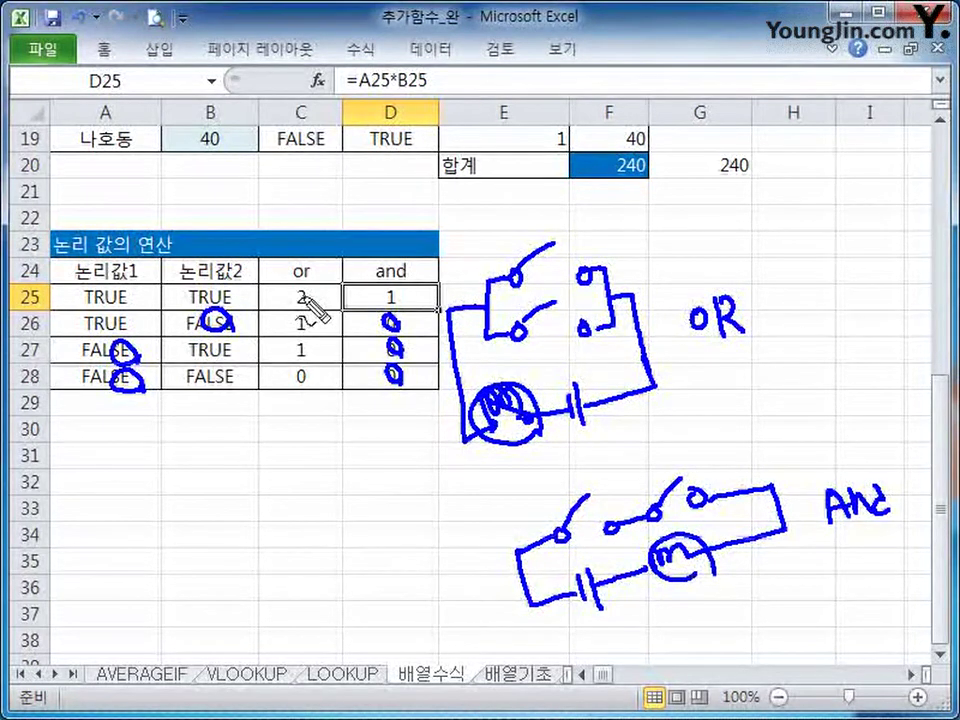
pyautogui.moveTo(287, 293); pyautogui.dragTo(309, 304)
pyautogui.moveTo(307, 292); pyautogui.dragTo(290, 306)
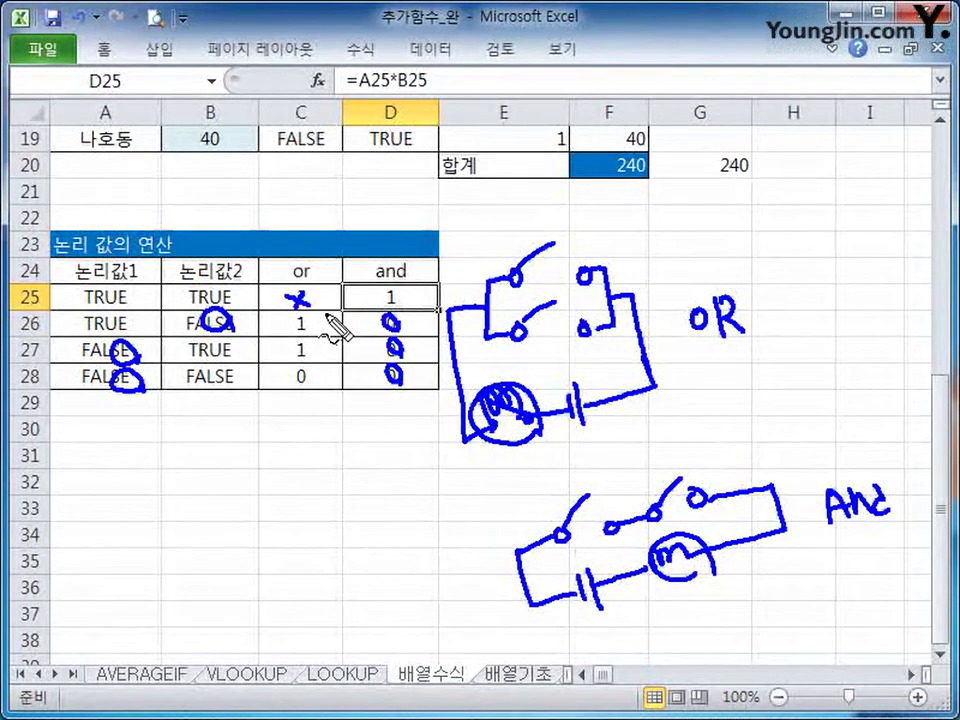
pyautogui.press('Escape')
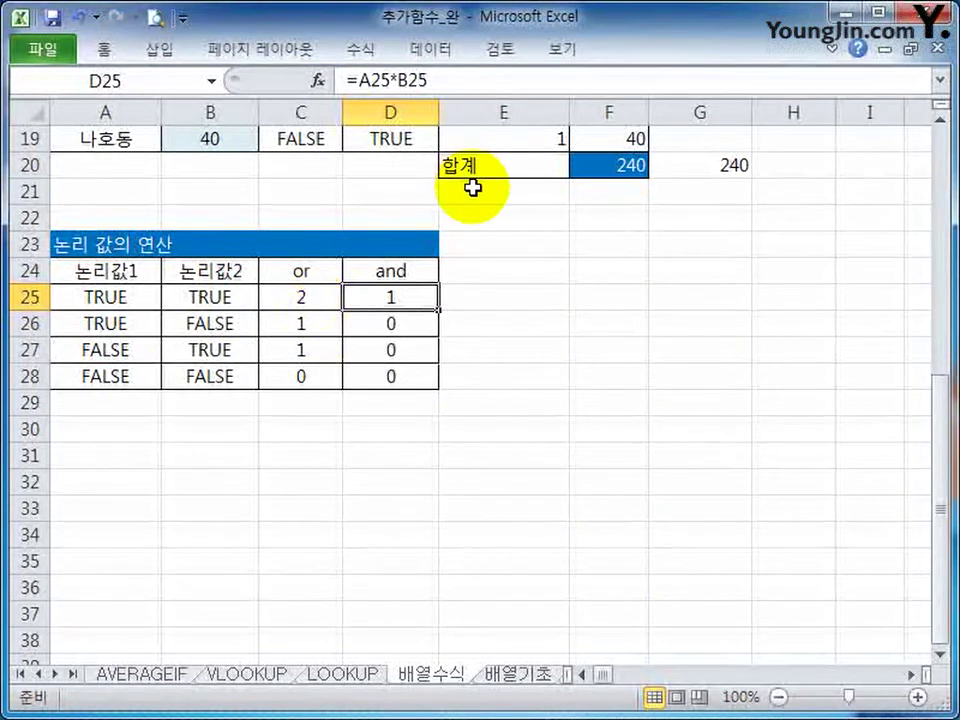
# Look over the 배열기초 and SUMPRODUCT sheets and return to 배열기초
pyautogui.click(515, 675)
pyautogui.click(615, 352)
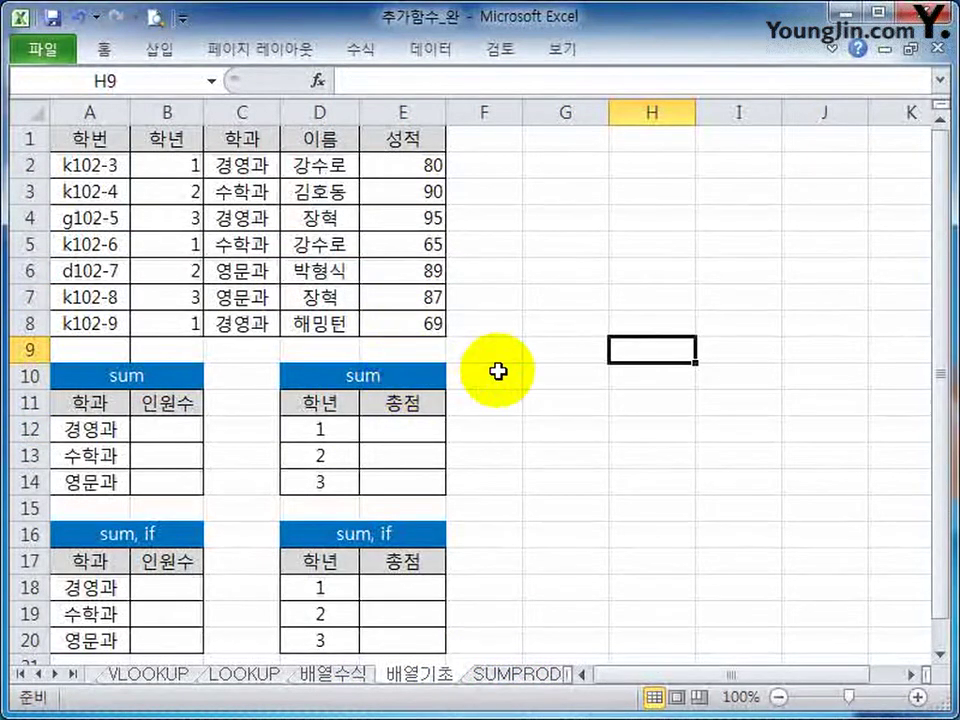
pyautogui.scroll(-4, 549, 366)
pyautogui.scroll(4, 545, 362)
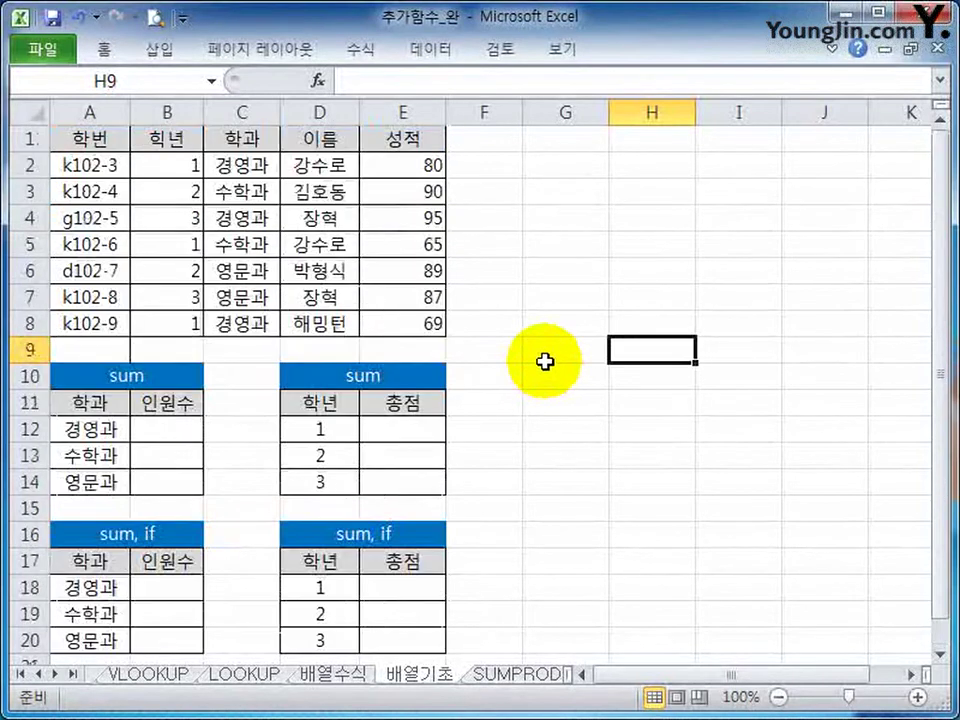
pyautogui.click(520, 675)
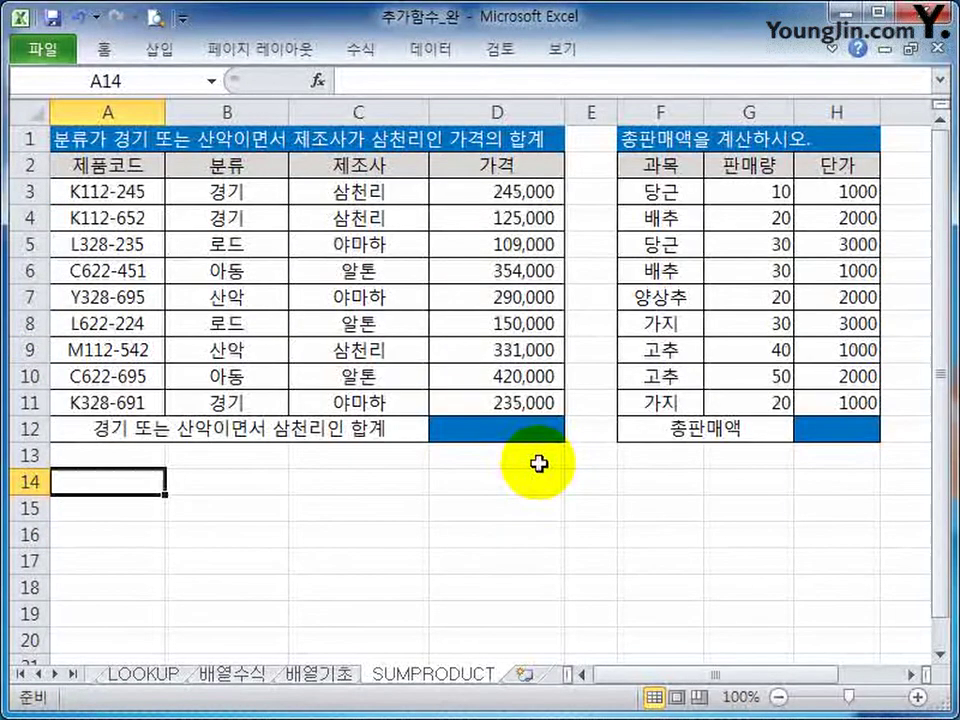
pyautogui.click(328, 676)
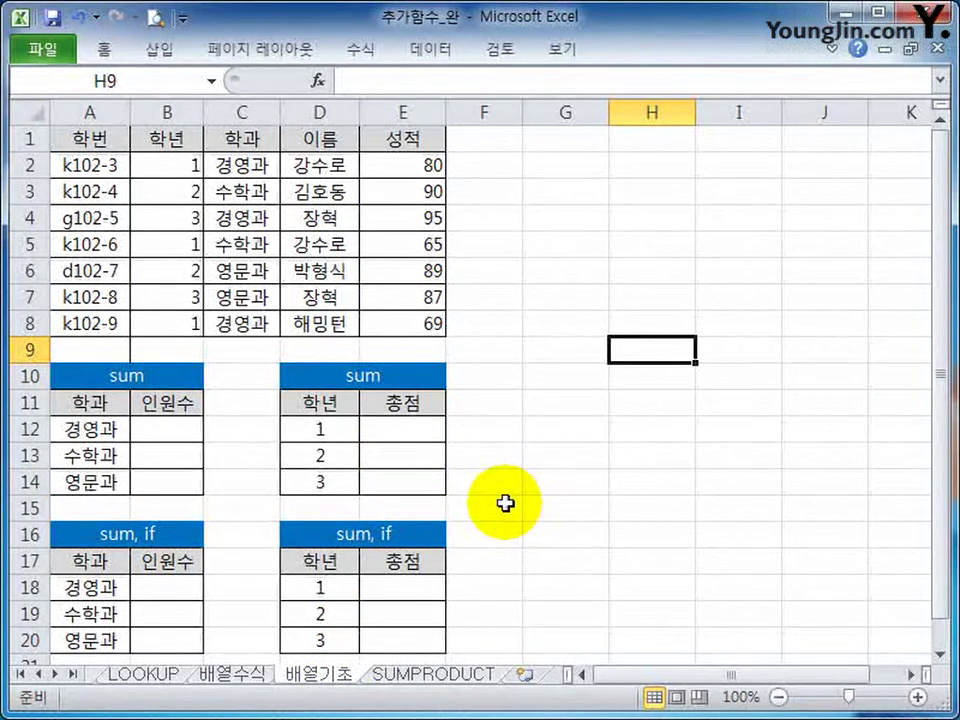
# Start a SUM formula in B12 for the 경영과 headcount, with an extra opening parenthesis for the condition
pyautogui.click(168, 425)
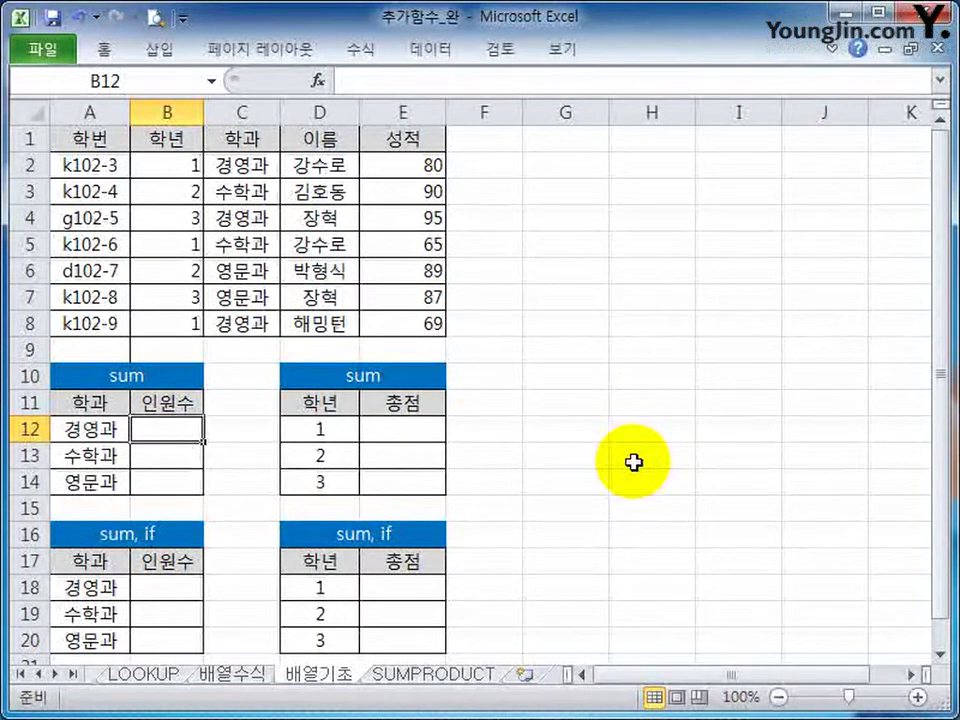
pyautogui.write('=')
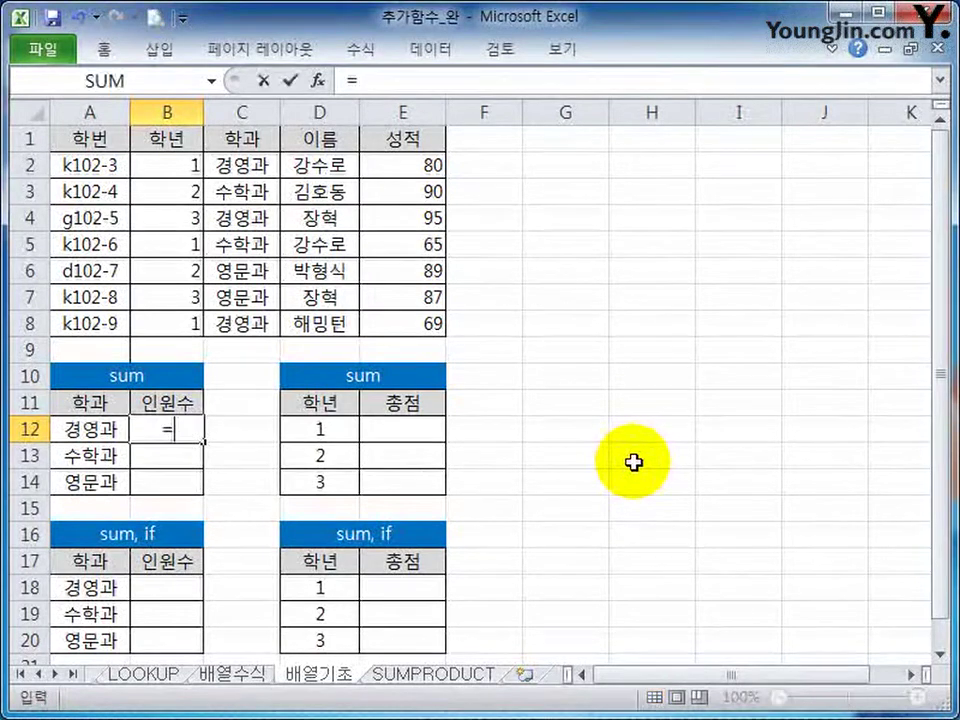
pyautogui.write('녀')
pyautogui.press('BackSpace')
pyautogui.write('sum')
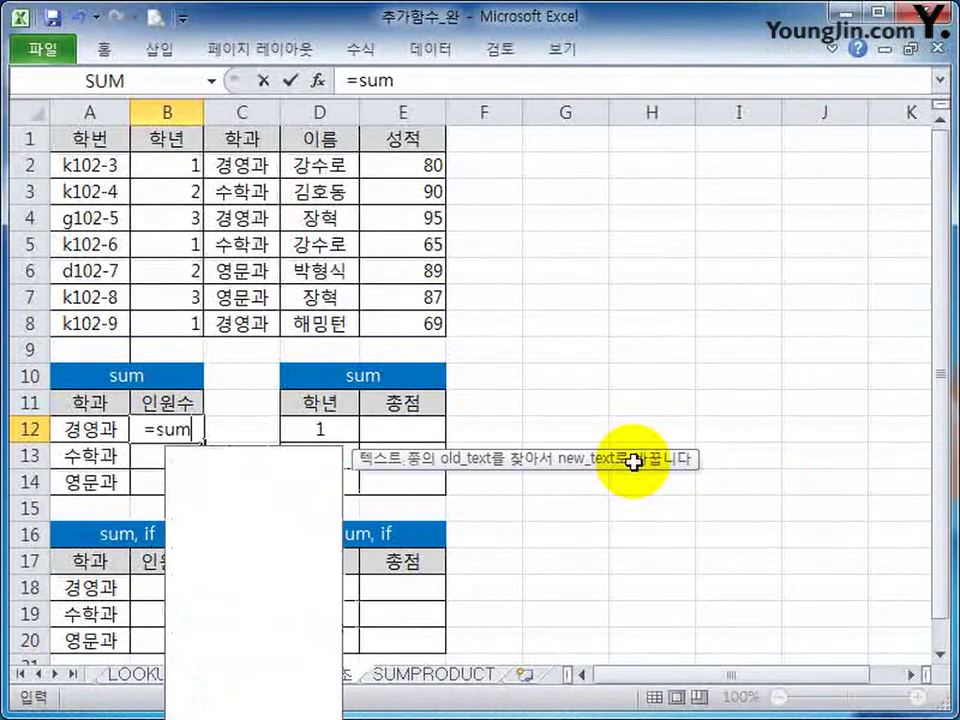
pyautogui.press('Tab')
pyautogui.write('9')
pyautogui.press('BackSpace')
pyautogui.write('((')
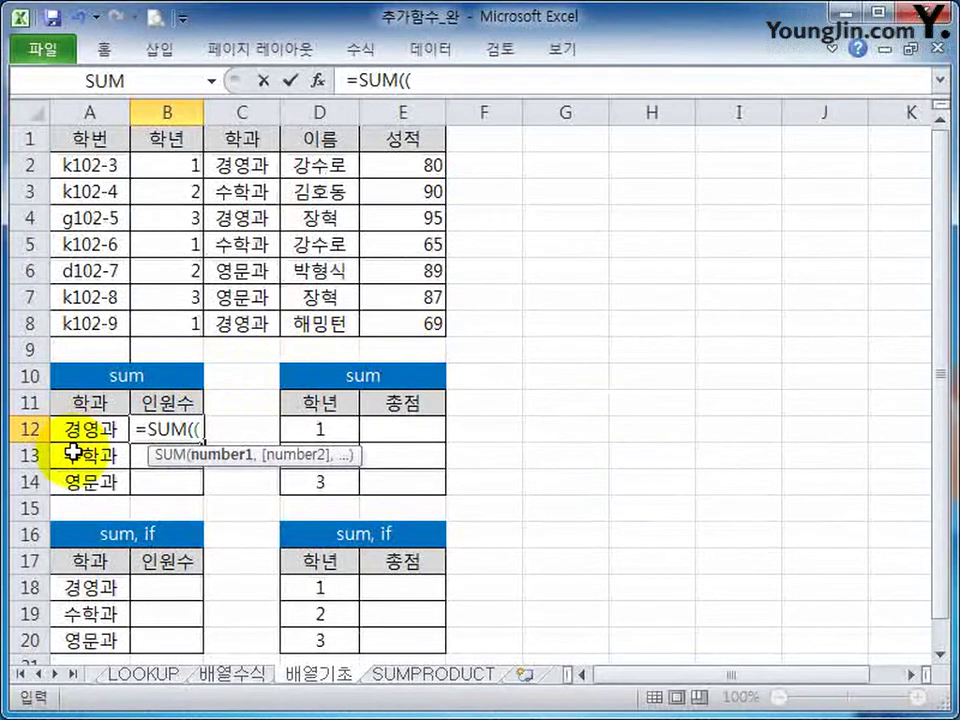
# Complete the B12 formula as =SUM(($C$2:$C$8=A12)) and enter it as an array formula
pyautogui.moveTo(245, 166); pyautogui.dragTo(250, 323)
pyautogui.press('F4')
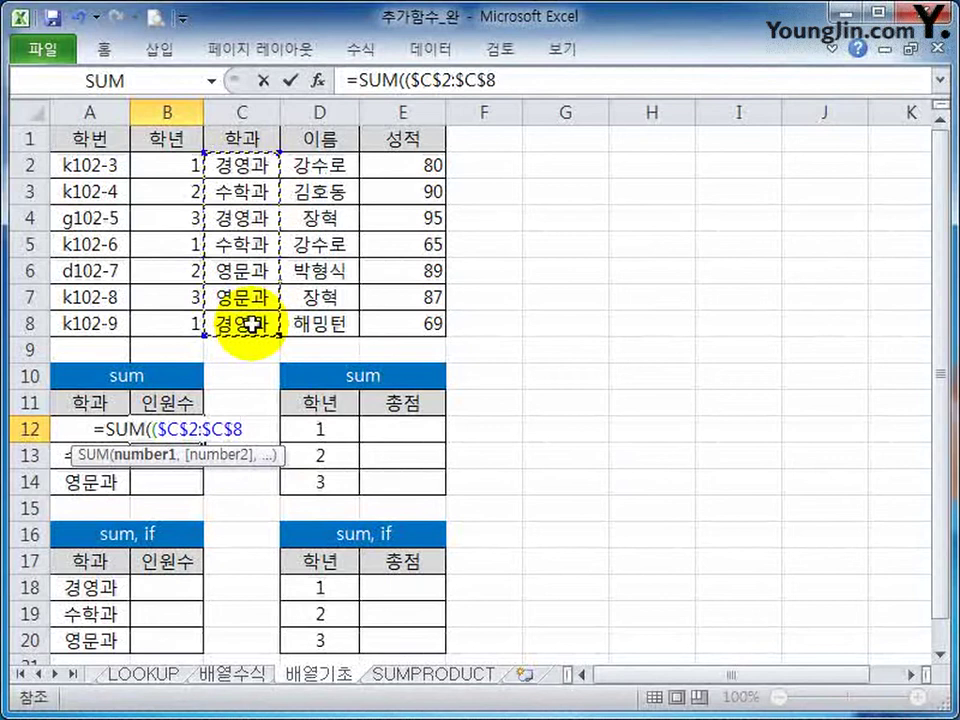
pyautogui.write('=')
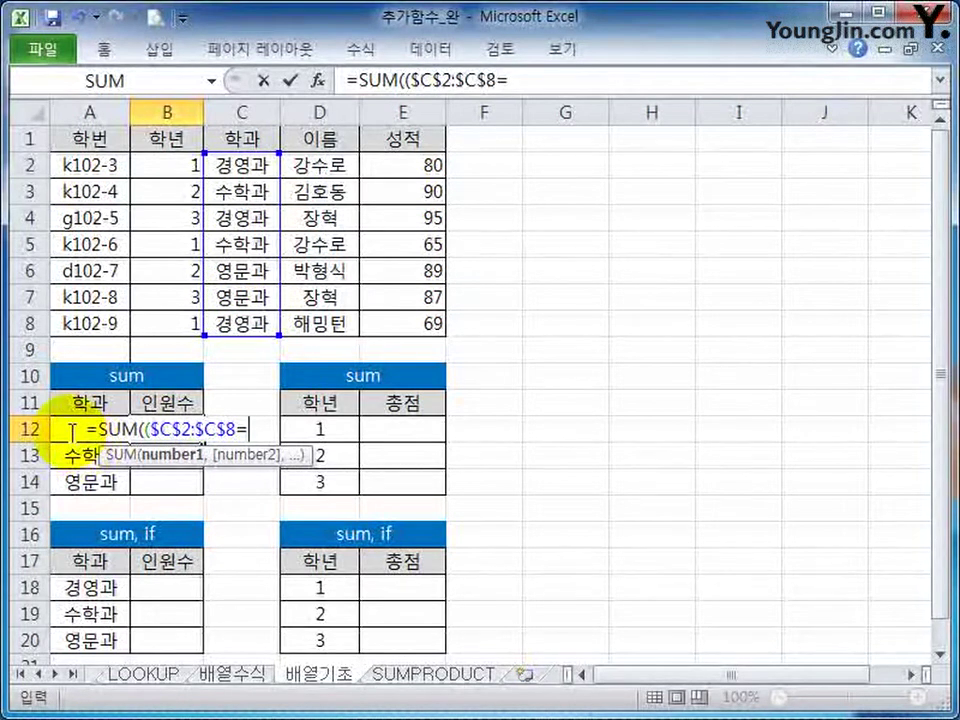
pyautogui.click(380, 80)
pyautogui.click(320, 82)
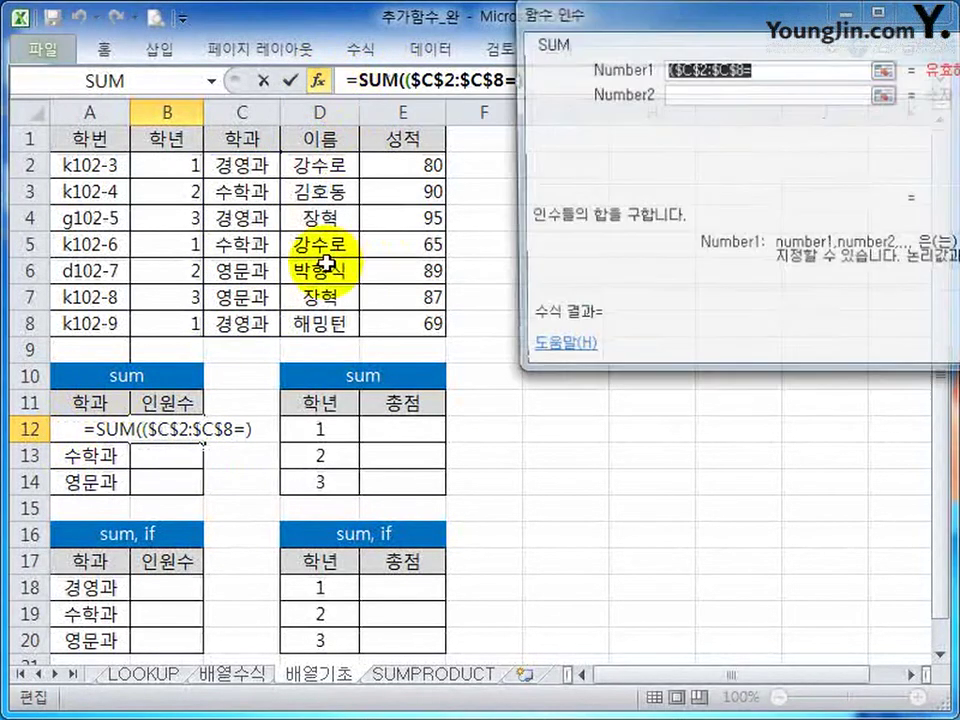
pyautogui.click(62, 427)
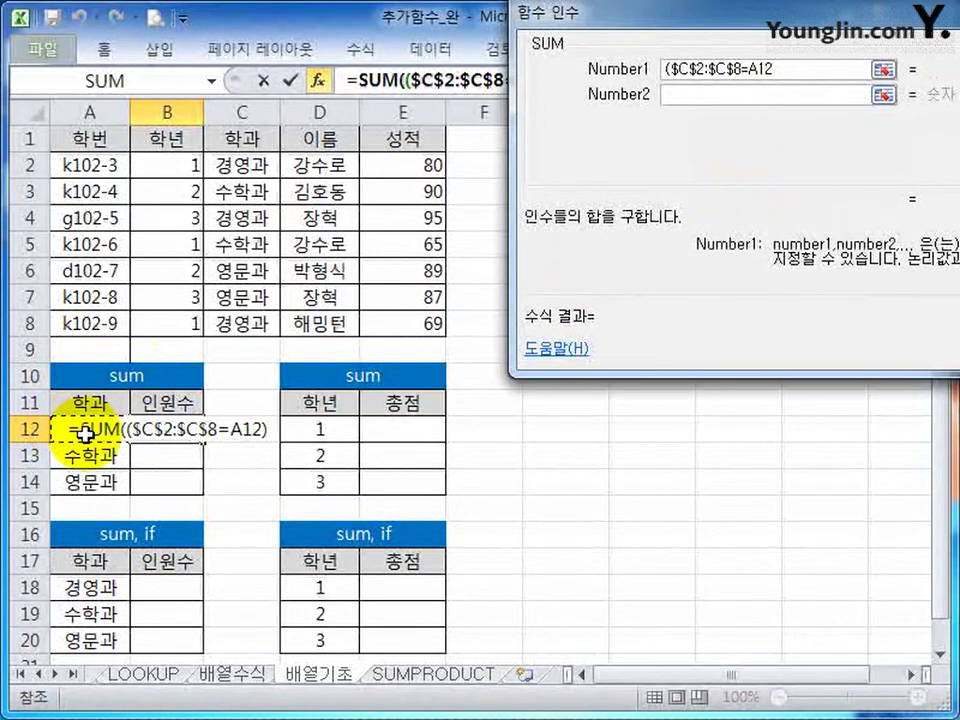
pyautogui.moveTo(784, 23); pyautogui.dragTo(713, 251)
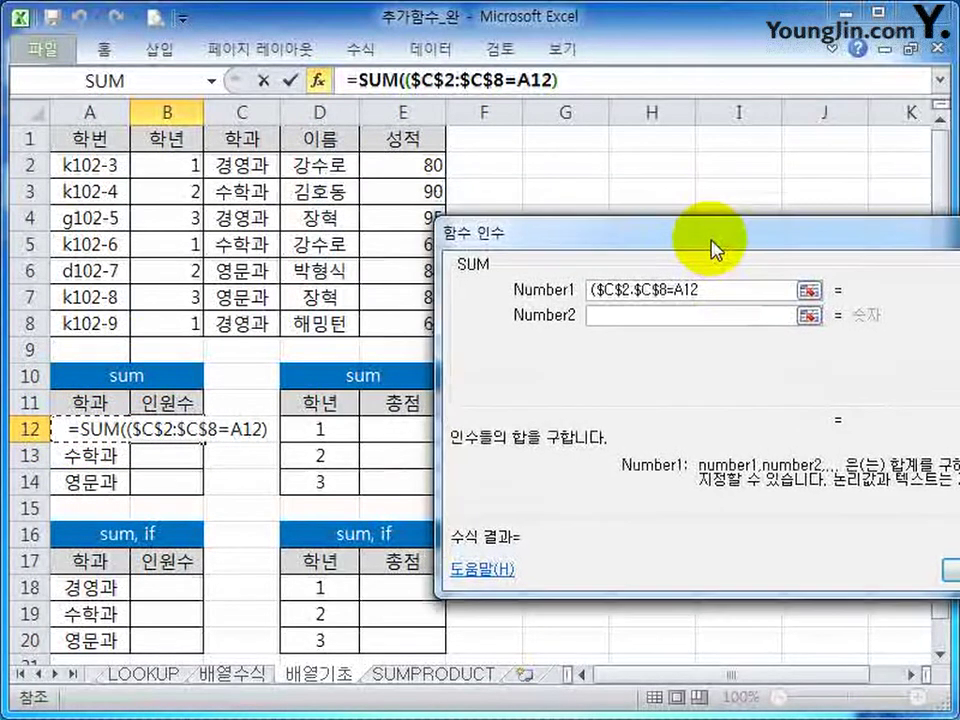
pyautogui.click(736, 295)
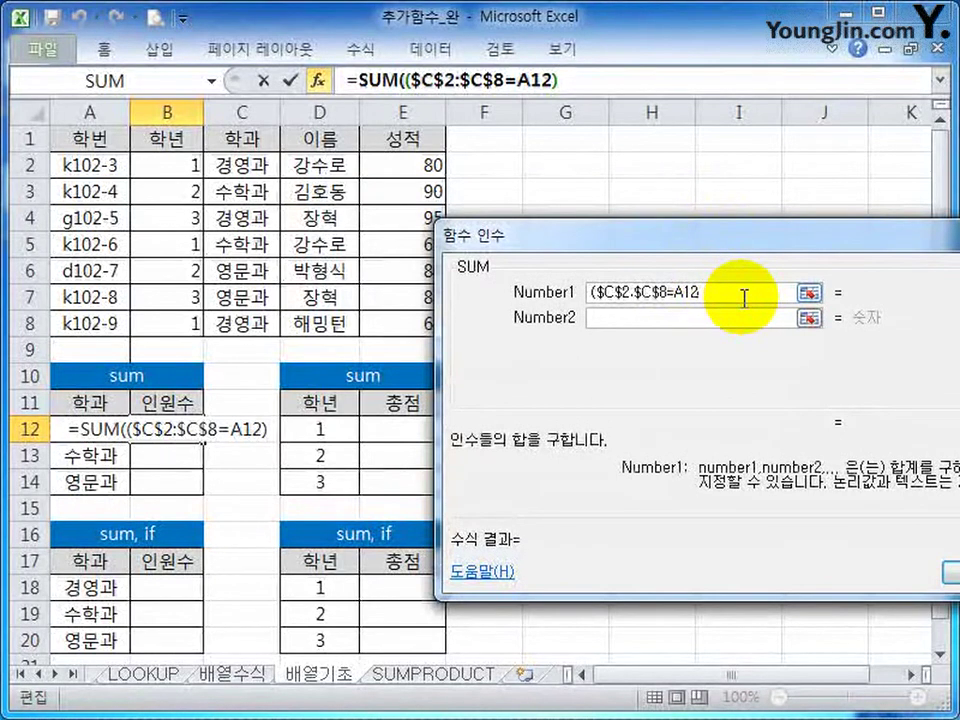
pyautogui.write(')')
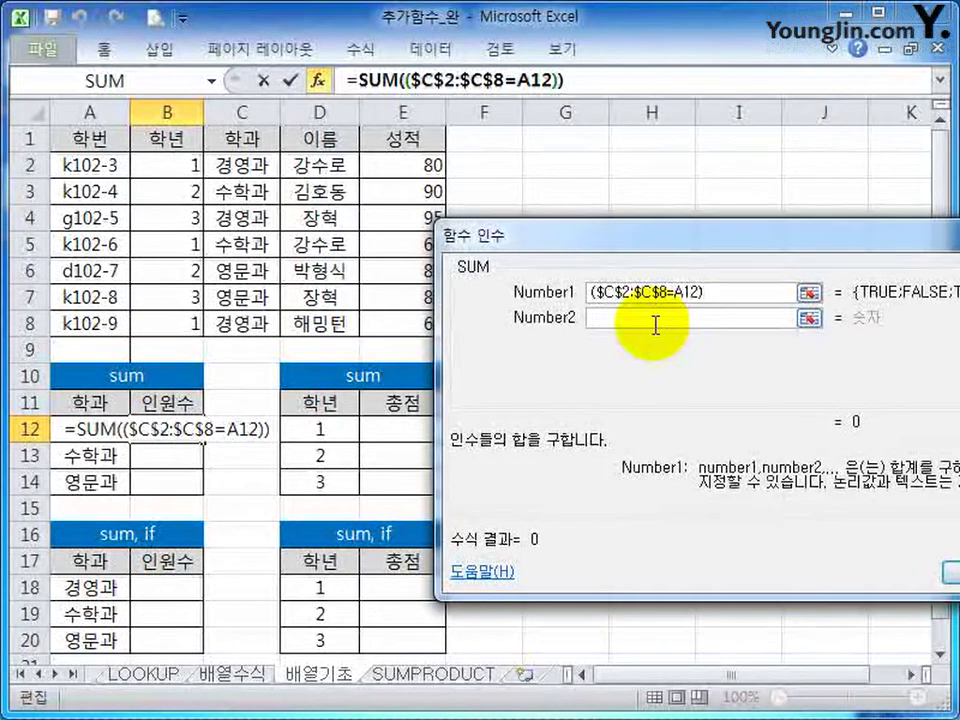
pyautogui.write(',')
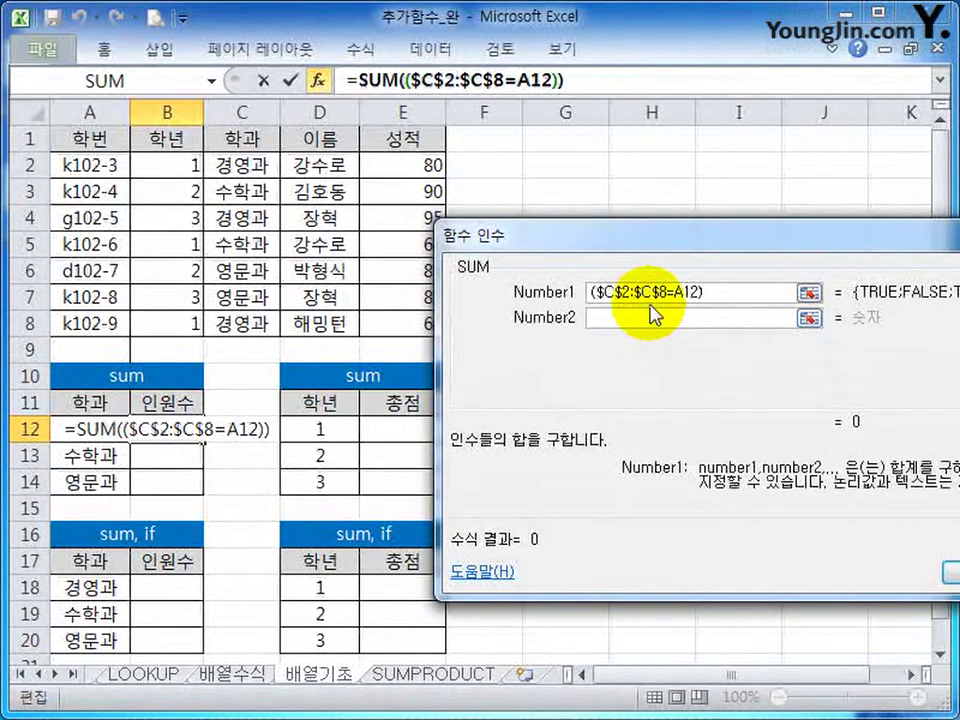
pyautogui.hotkey('ctrl', 'shift', 'Return')
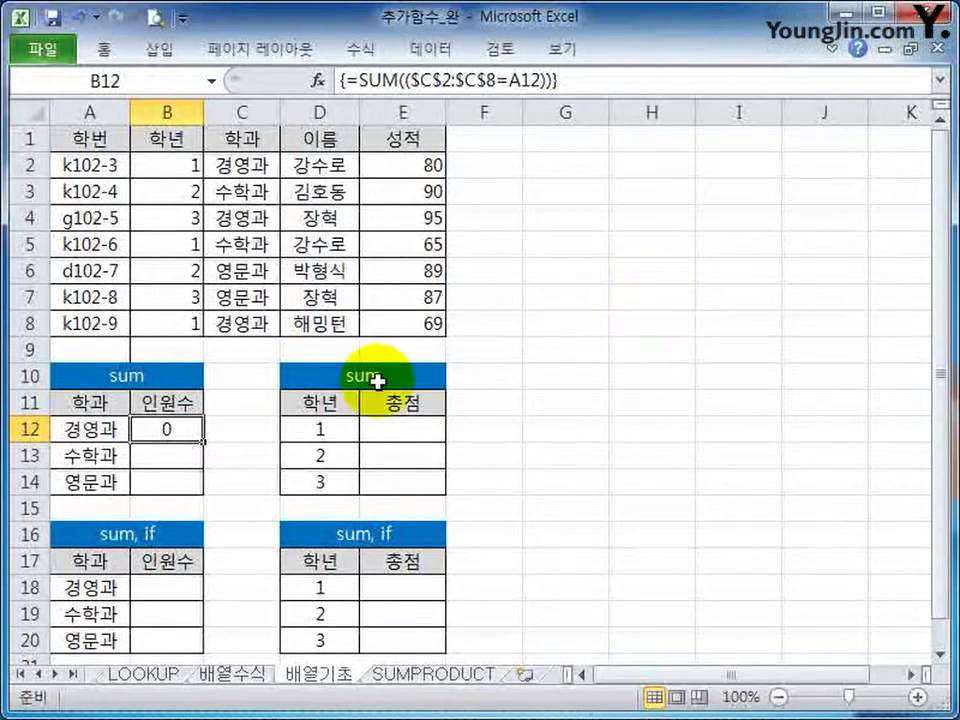
# Evaluate the condition ($C$2:$C$8=A12) inside B12's formula to inspect its array values, then discard the preview
pyautogui.click(60, 427)
pyautogui.click(161, 429)
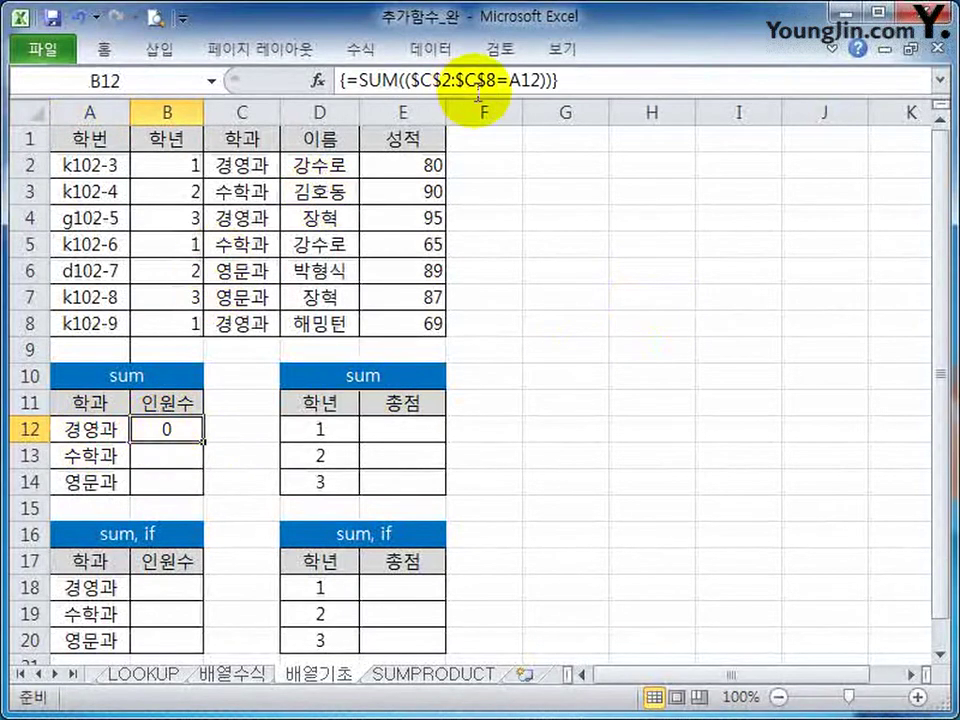
pyautogui.click(548, 80)
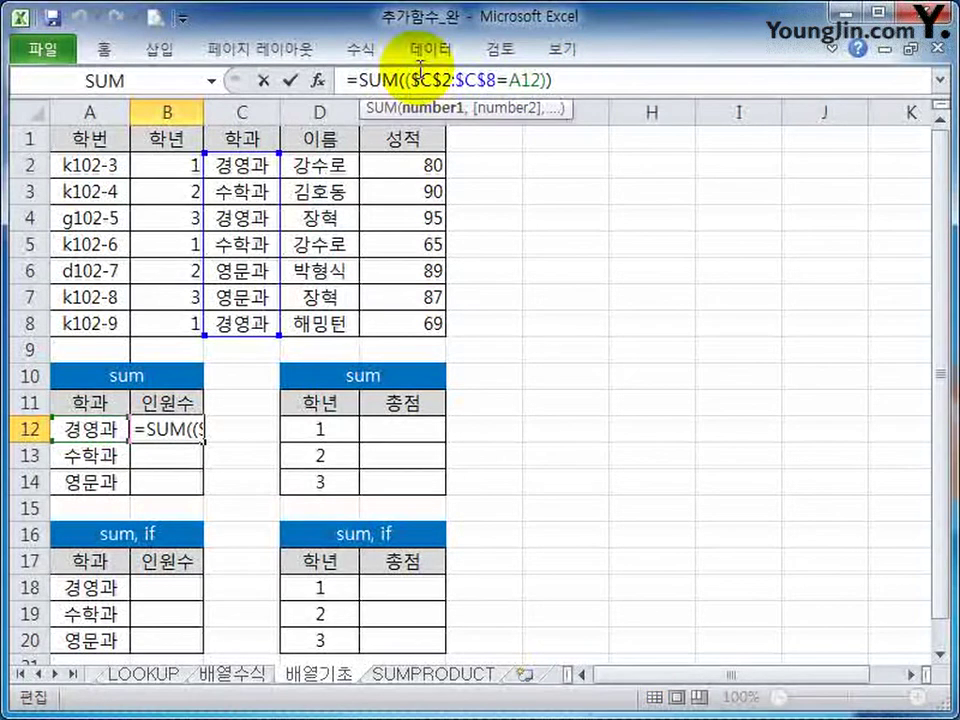
pyautogui.moveTo(408, 80); pyautogui.dragTo(548, 79)
pyautogui.press('F9')
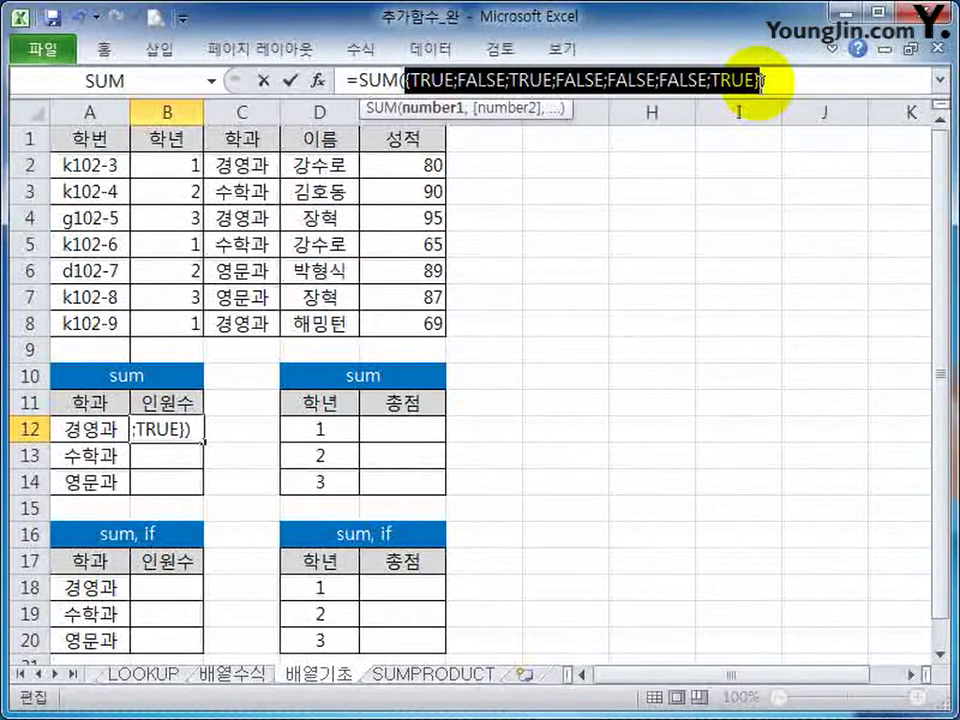
pyautogui.press('Escape')
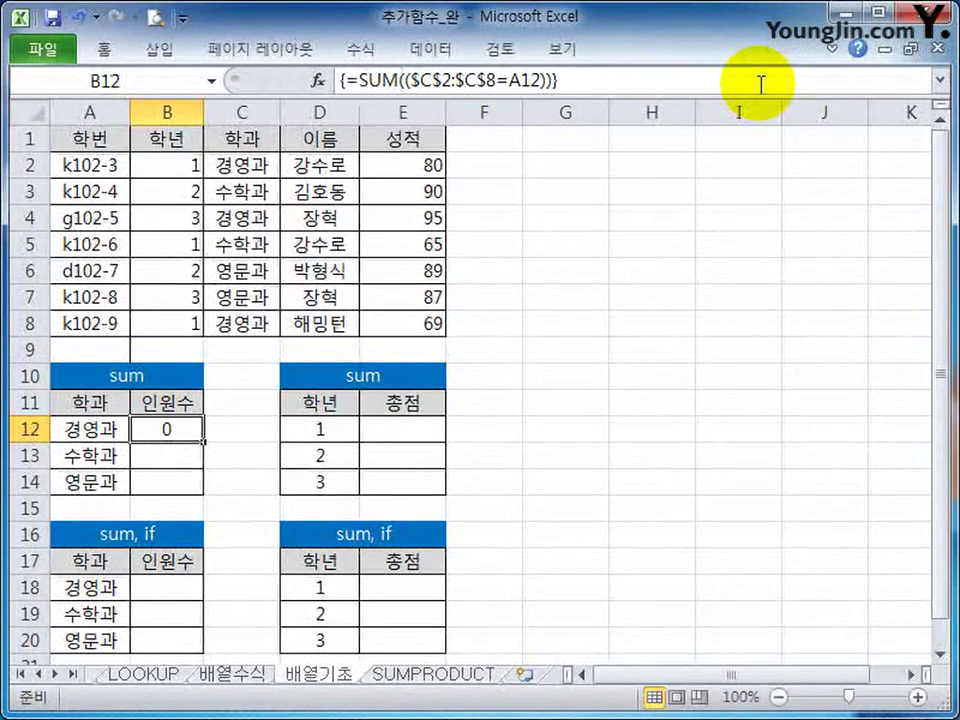
# Multiply the condition in B12's formula by 1 and re-enter it as the array formula =SUM(($C$2:$C$8=A12)*1)
pyautogui.click(559, 80)
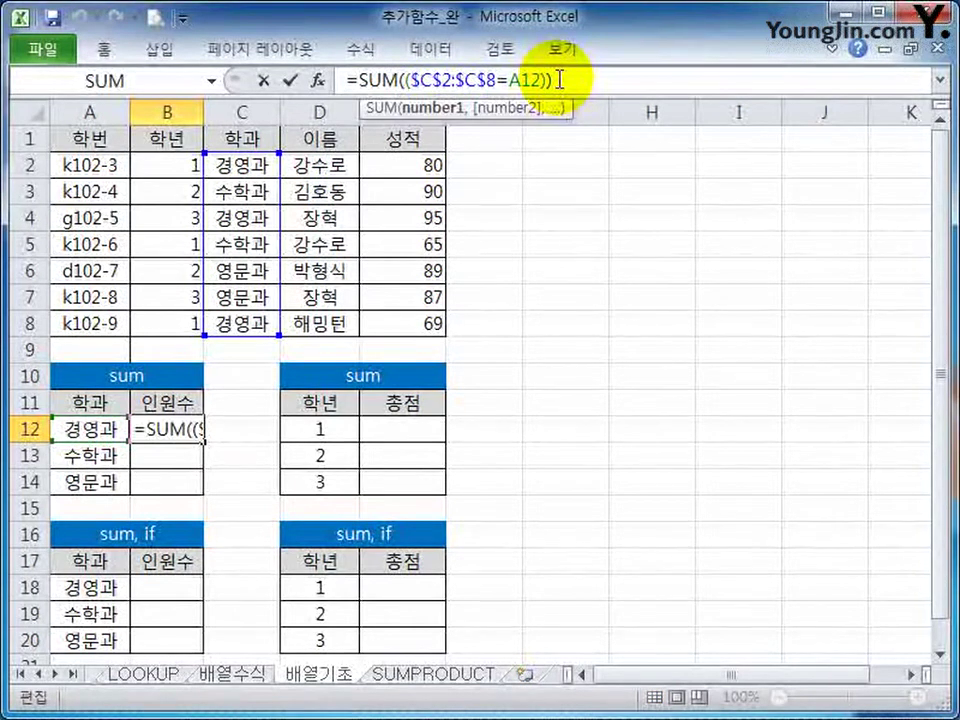
pyautogui.press('Left')
pyautogui.write('*1')
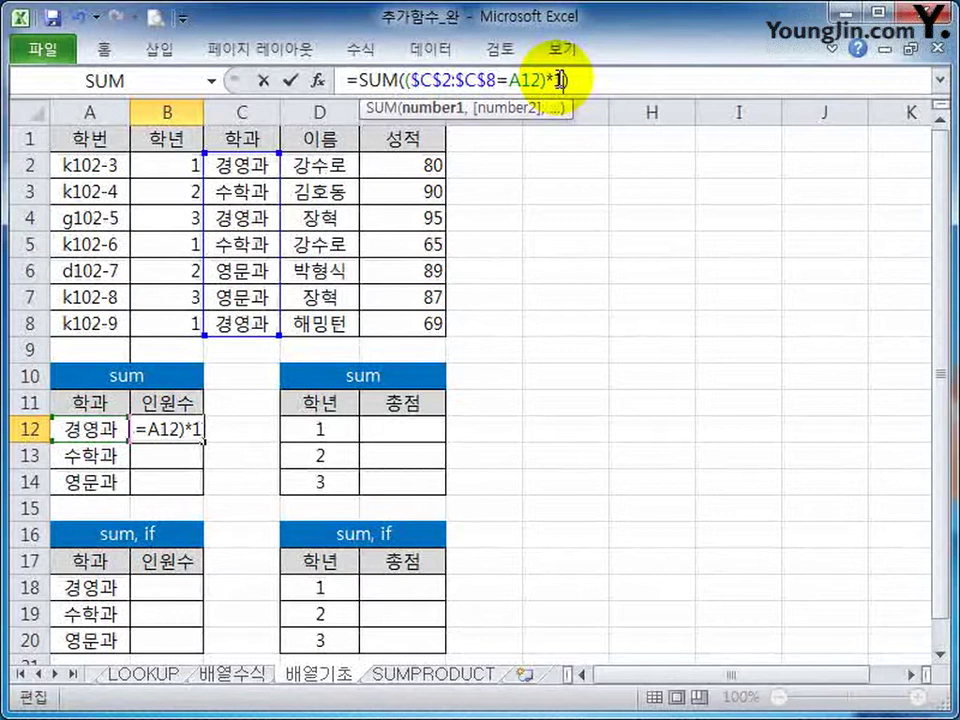
pyautogui.hotkey('ctrl', 'shift', 'Return')
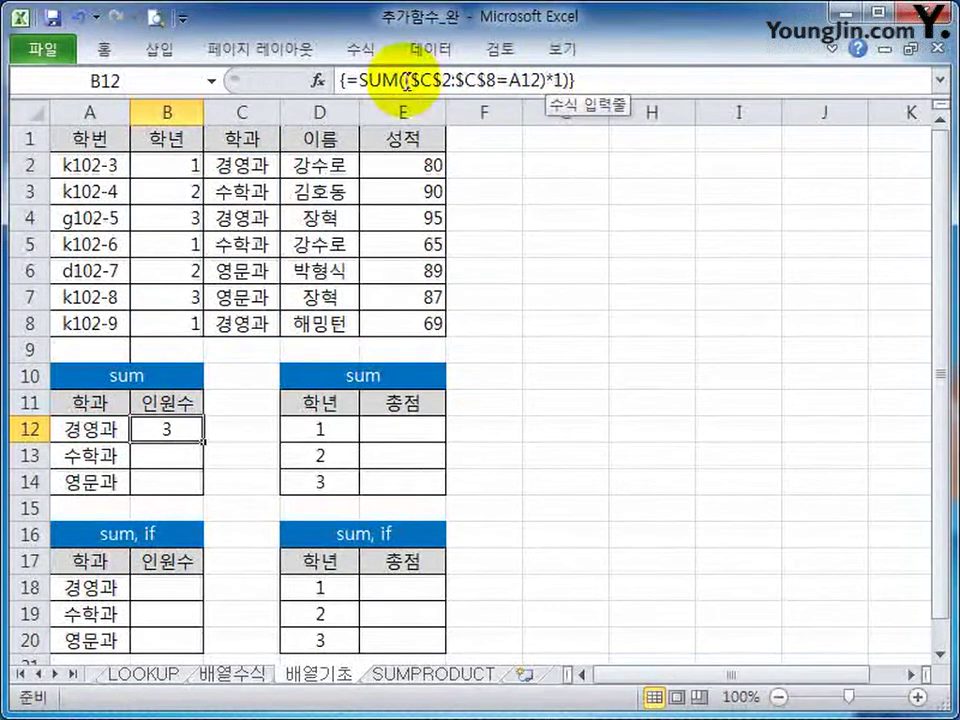
# Preview the array values of ($C$2:$C$8=A12)*1 in B12 without keeping them, and fill the formula down to B14
pyautogui.moveTo(379, 82); pyautogui.dragTo(566, 80)
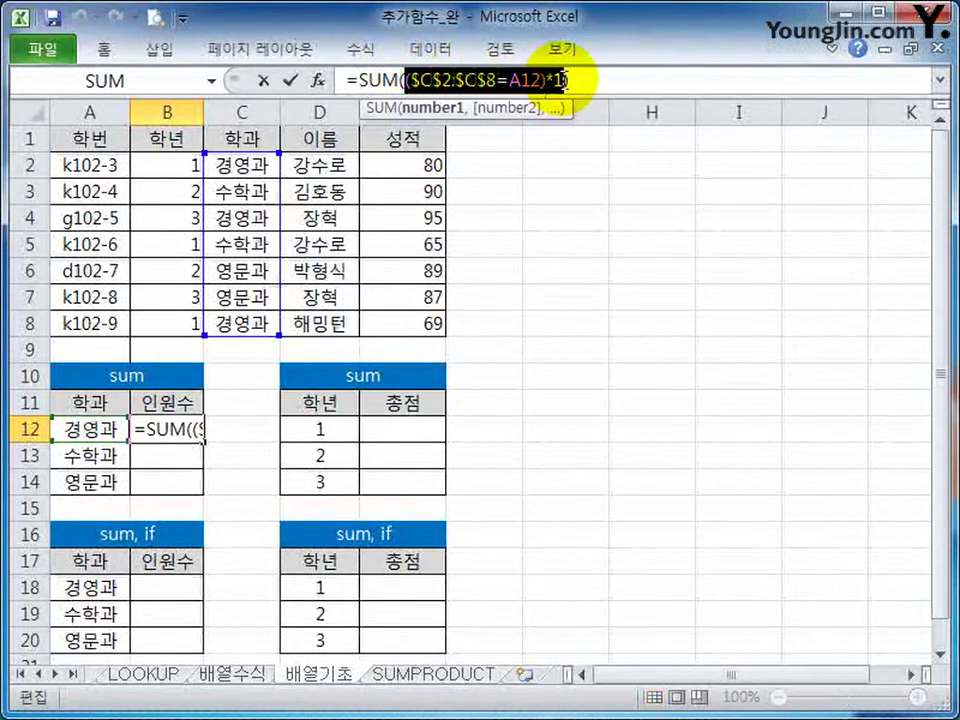
pyautogui.press('F9')
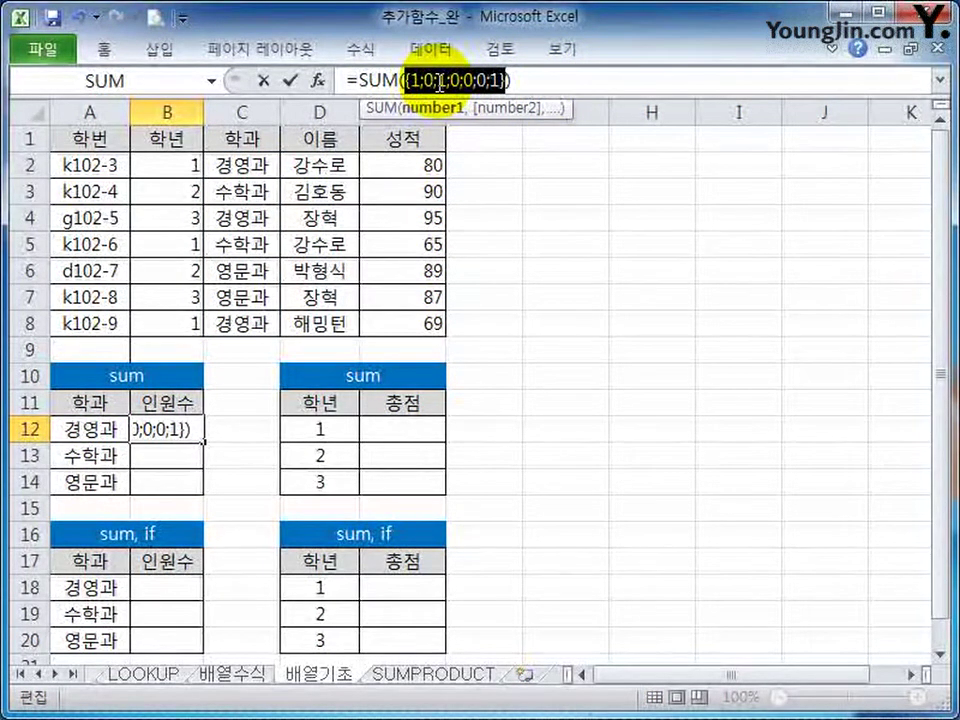
pyautogui.press('Escape')
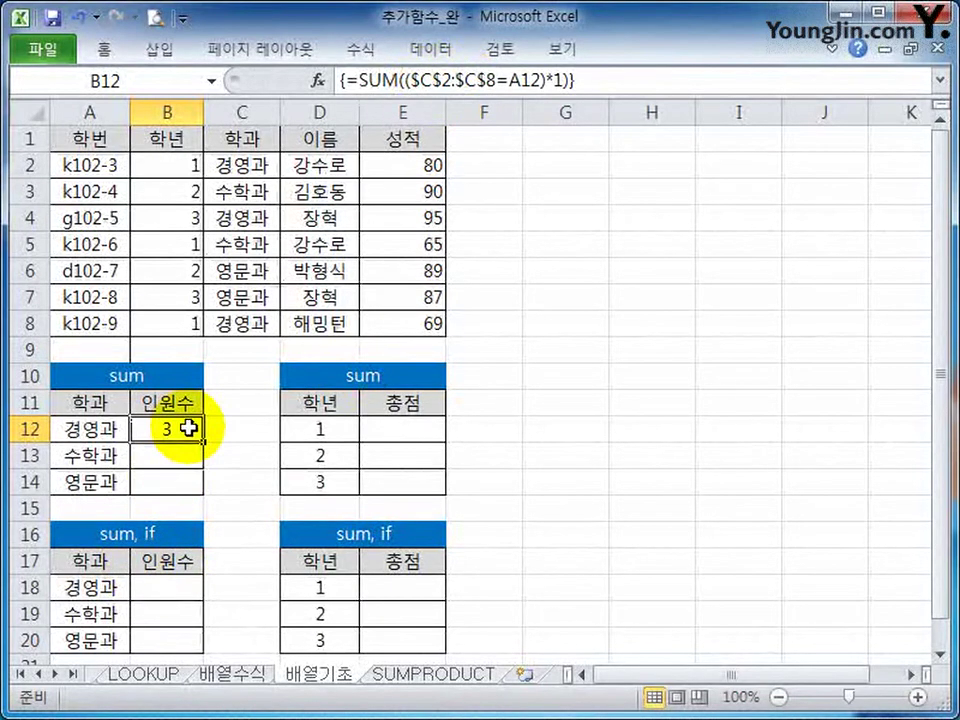
pyautogui.moveTo(201, 442); pyautogui.dragTo(187, 490)
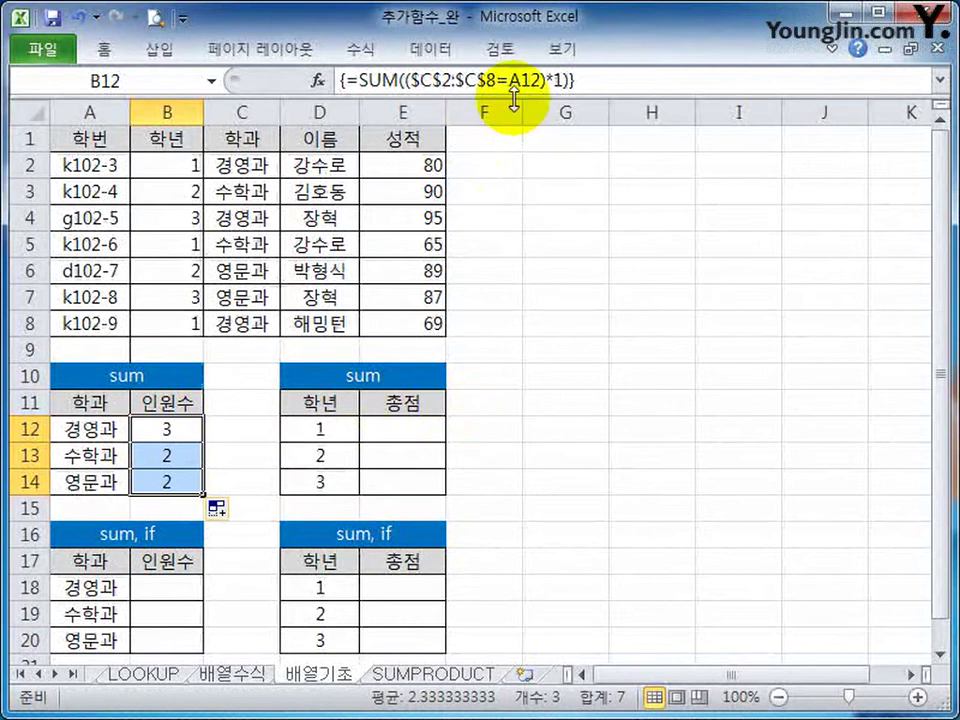
# Start the grade 1 total formula in E12 as =SUM(($B$2:$B$8= using the absolute 학년 range
pyautogui.click(435, 435)
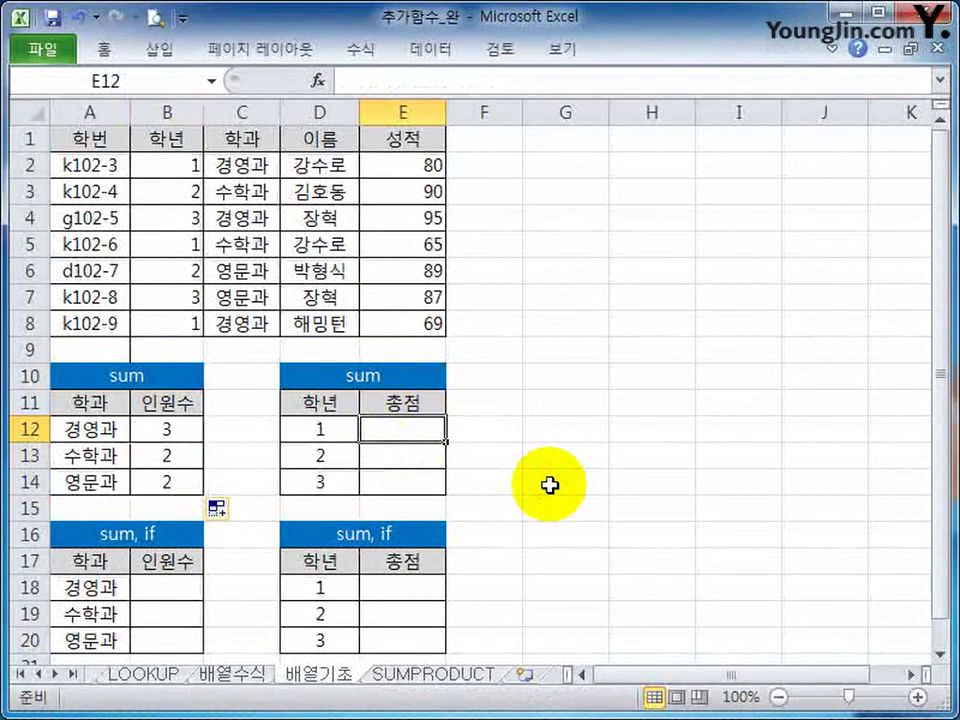
pyautogui.write('=sum')
pyautogui.press('Tab')
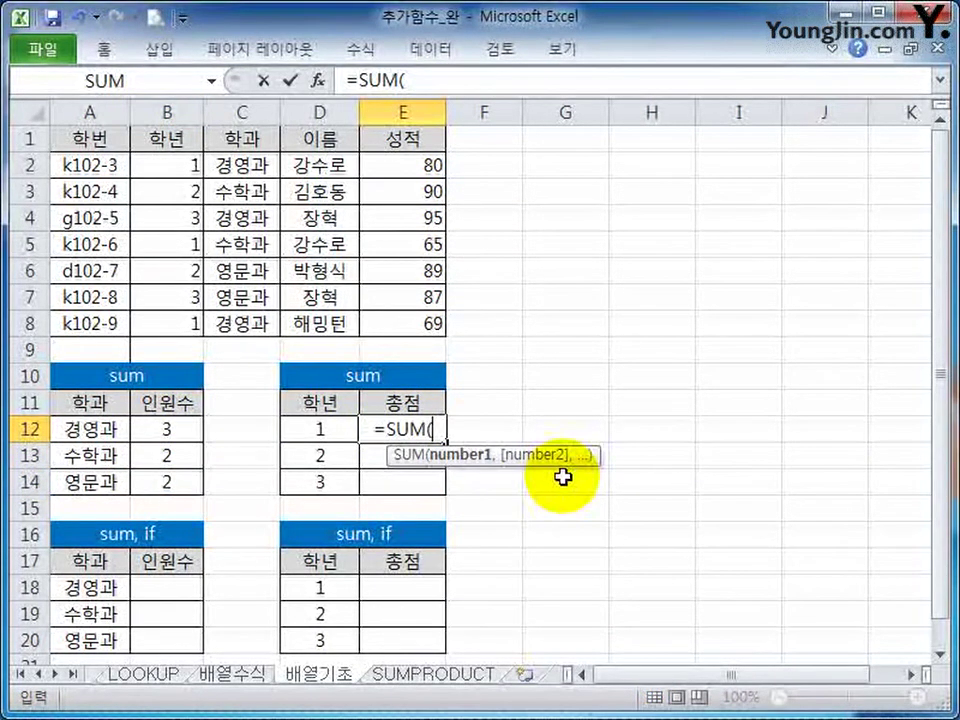
pyautogui.write('(')
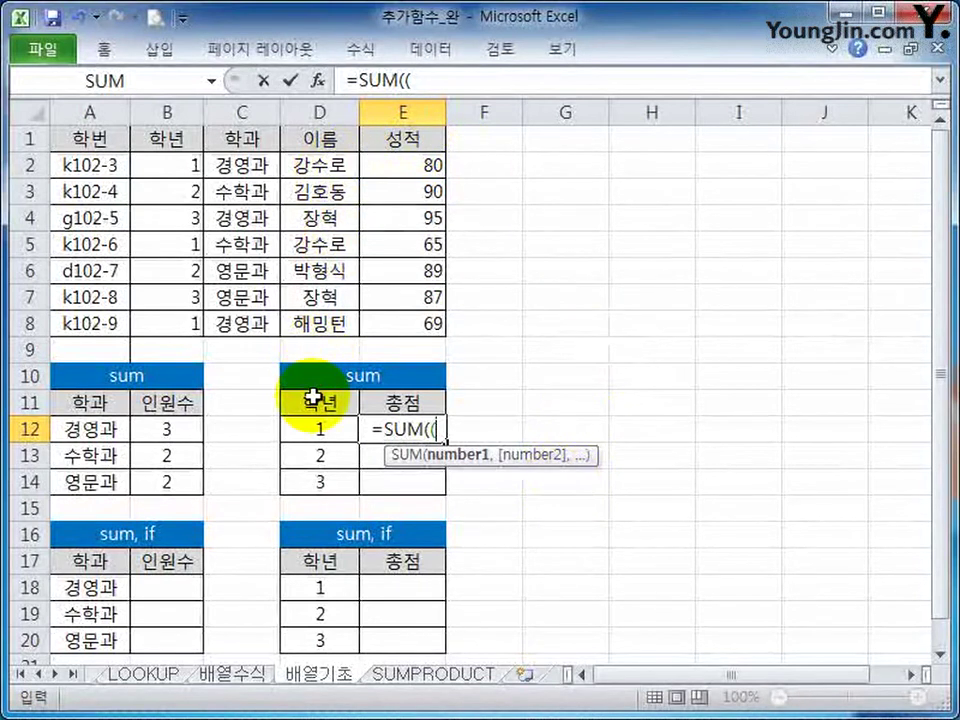
pyautogui.click(170, 162)
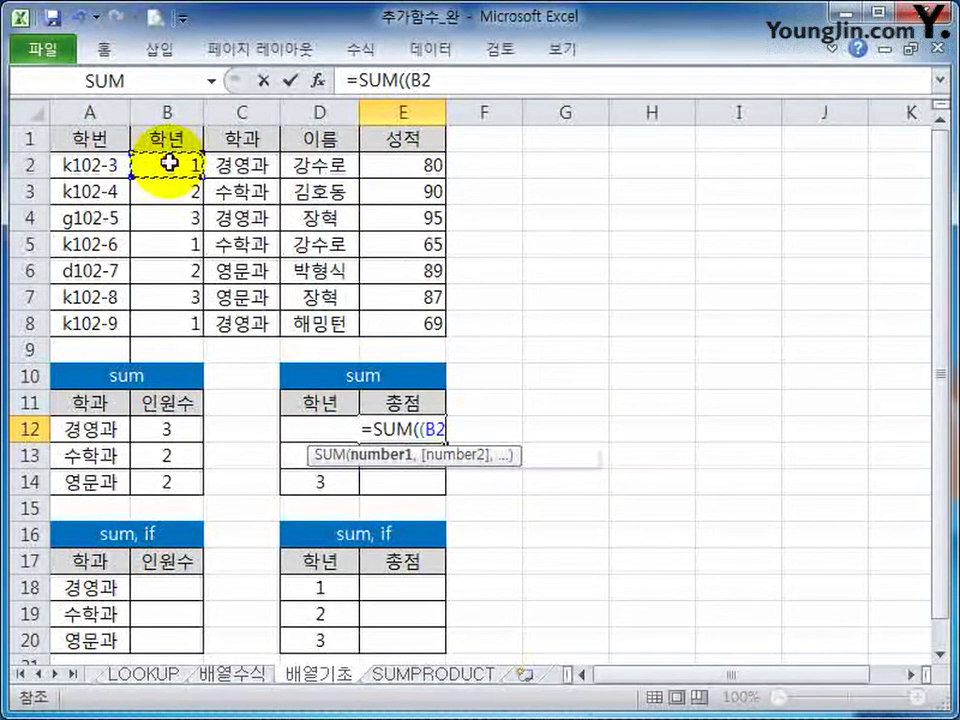
pyautogui.moveTo(170, 162); pyautogui.dragTo(166, 318)
pyautogui.press('F4')
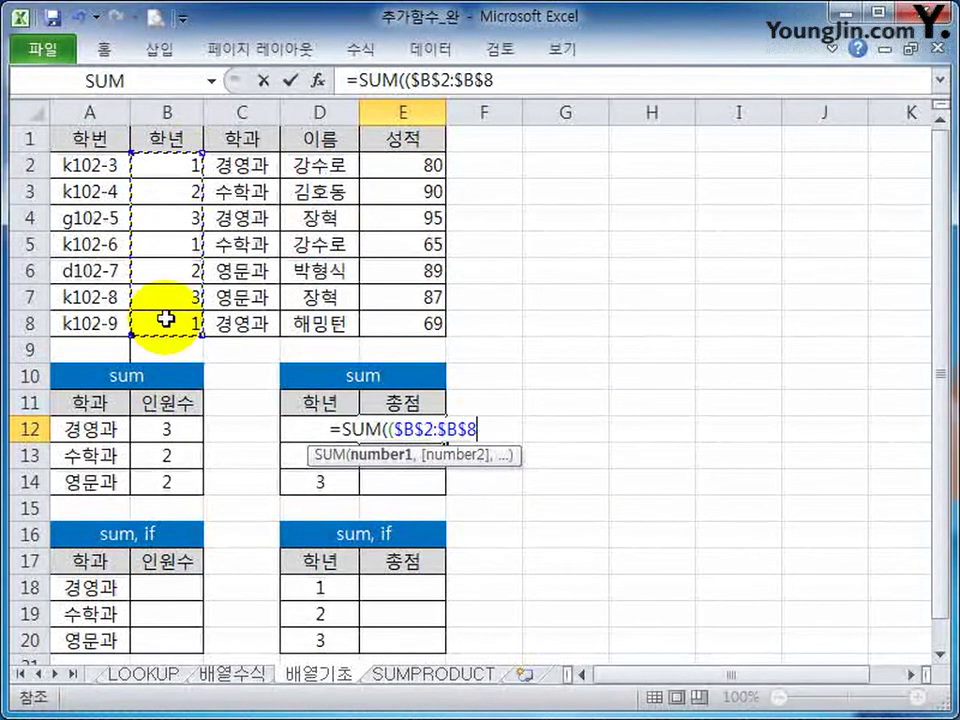
pyautogui.write('=')
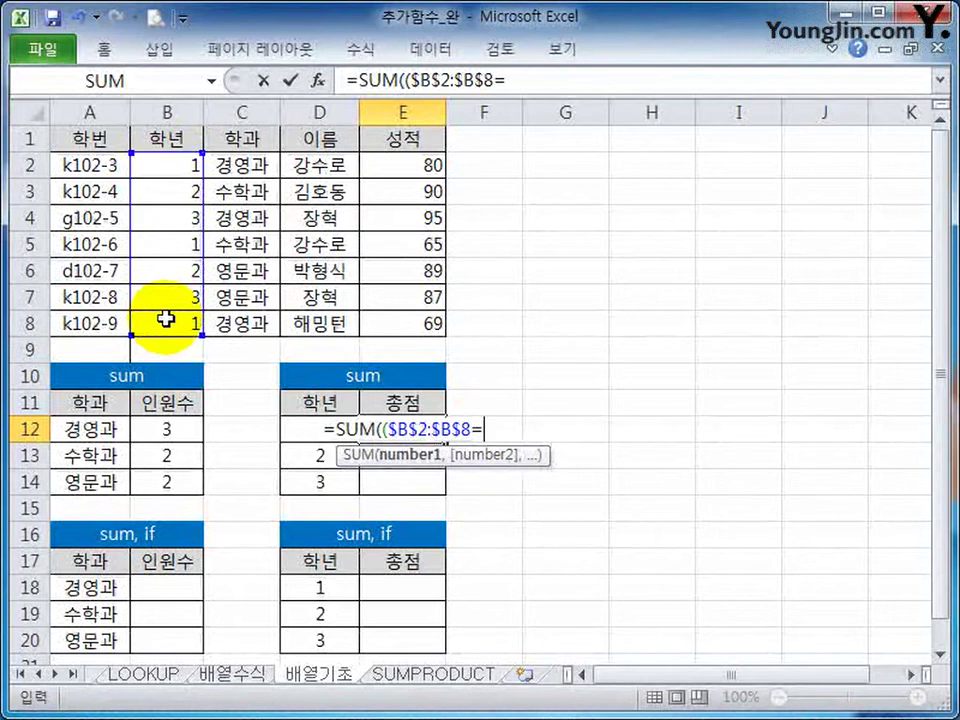
# Compare the 학년 range with D12, close the condition, and enter =SUM(($B$2:$B$8=D12)) in E12 as an array formula
pyautogui.click(300, 454)
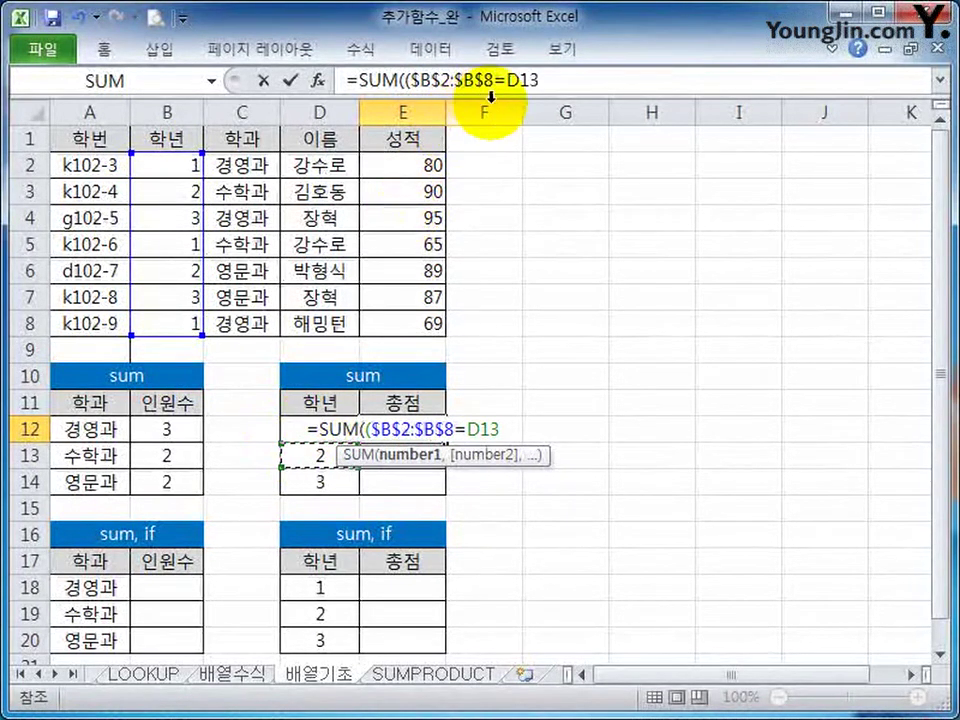
pyautogui.click(569, 86)
pyautogui.press('BackSpace')
pyautogui.write('2')
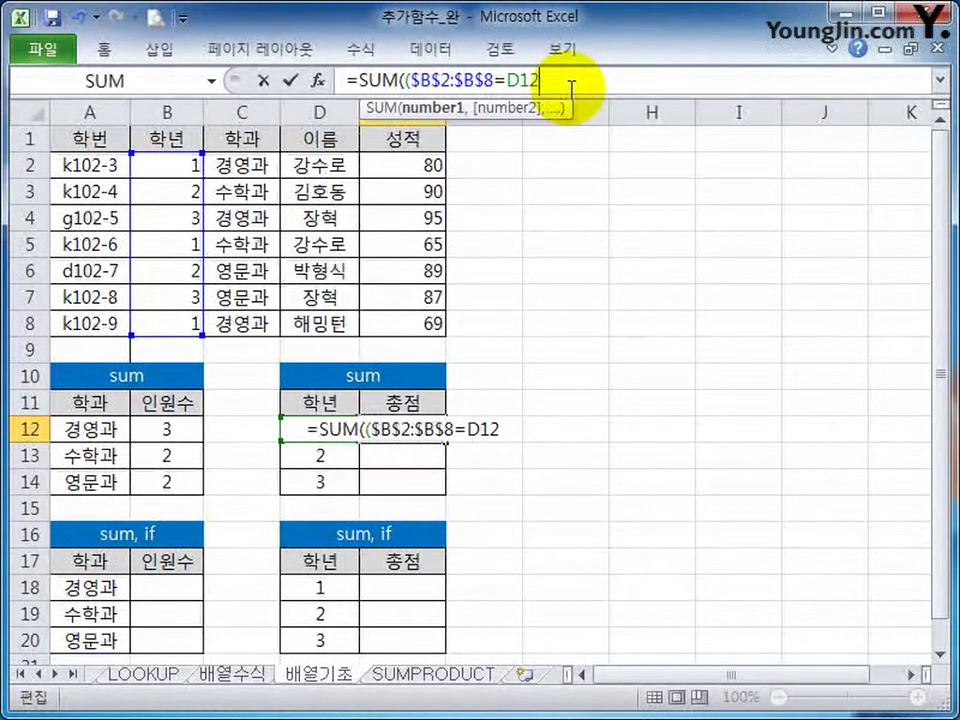
pyautogui.write(')')
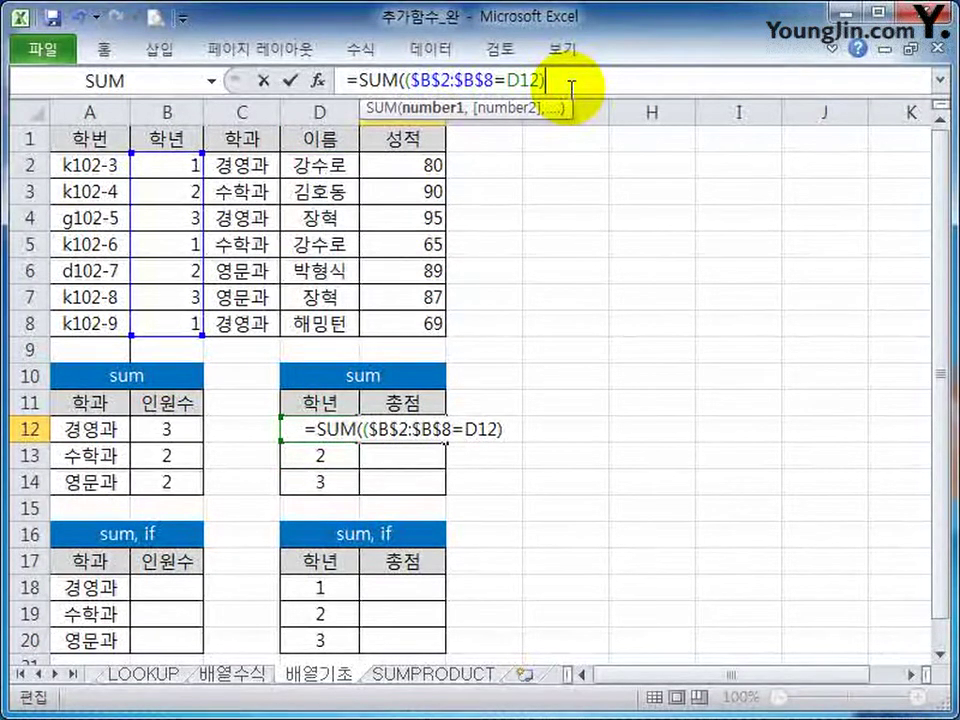
pyautogui.hotkey('ctrl', 'shift', 'Return')
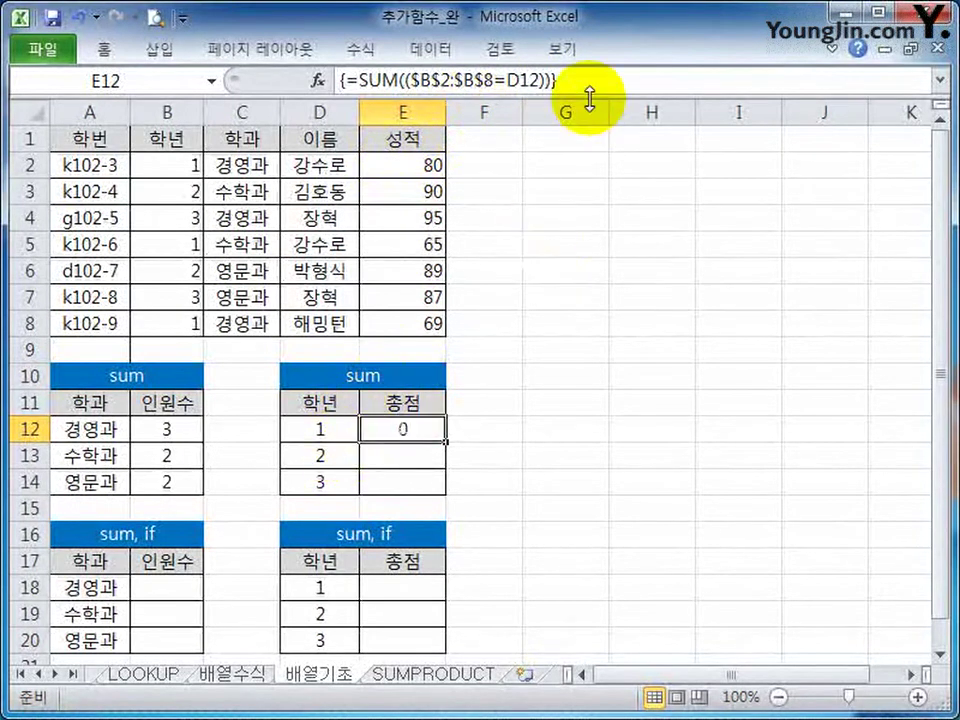
# Multiply the condition in E12's formula by the scores E2:E8 and re-enter it as an array formula
pyautogui.click(622, 88)
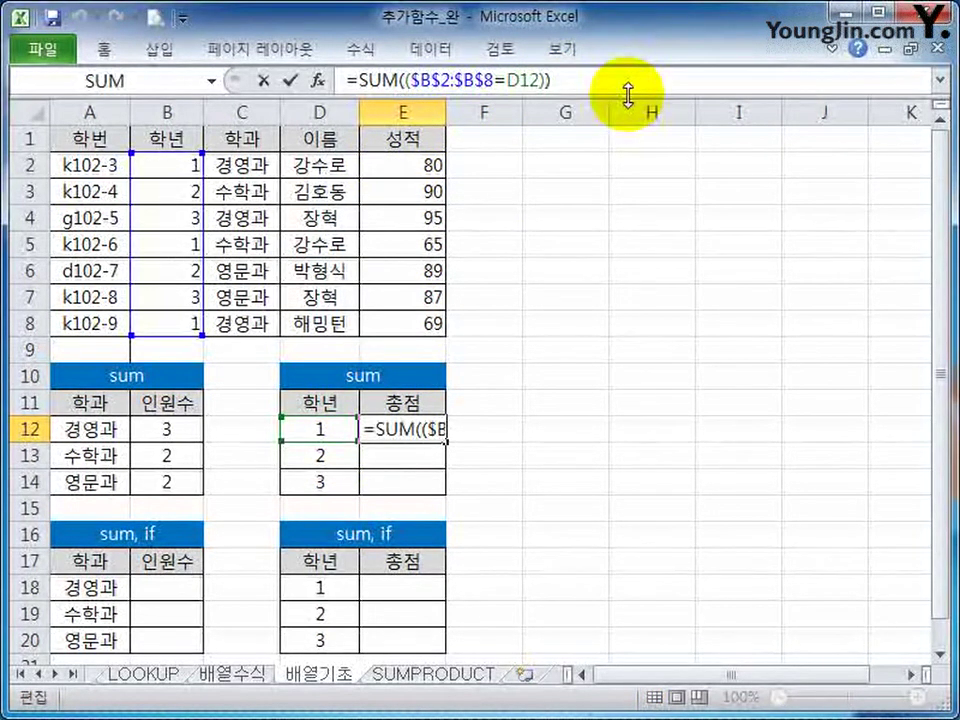
pyautogui.press('BackSpace')
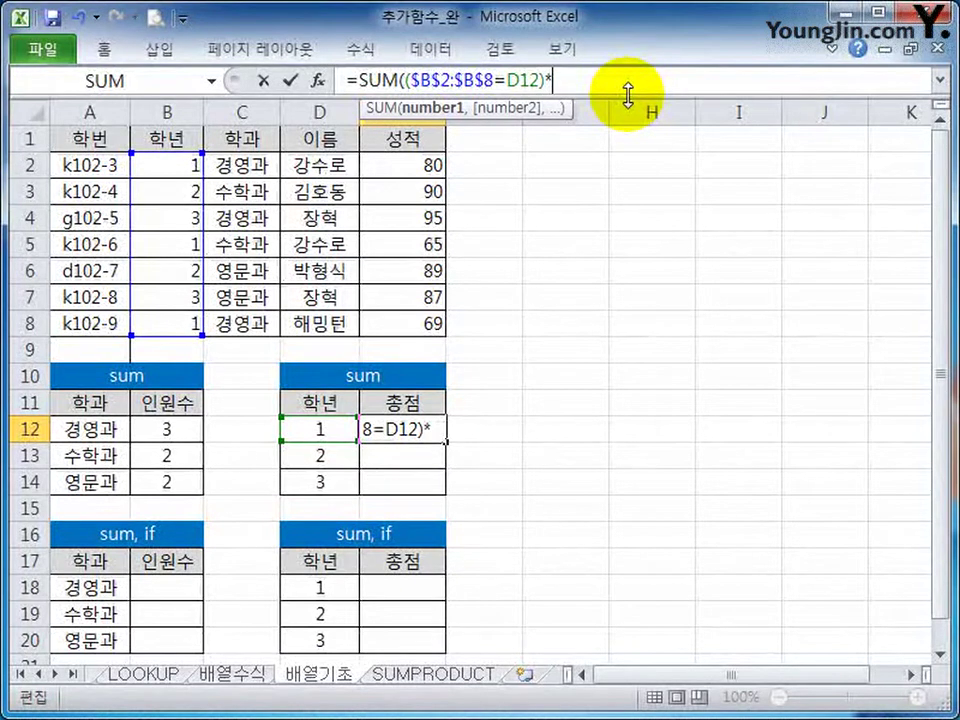
pyautogui.moveTo(415, 165); pyautogui.dragTo(401, 328)
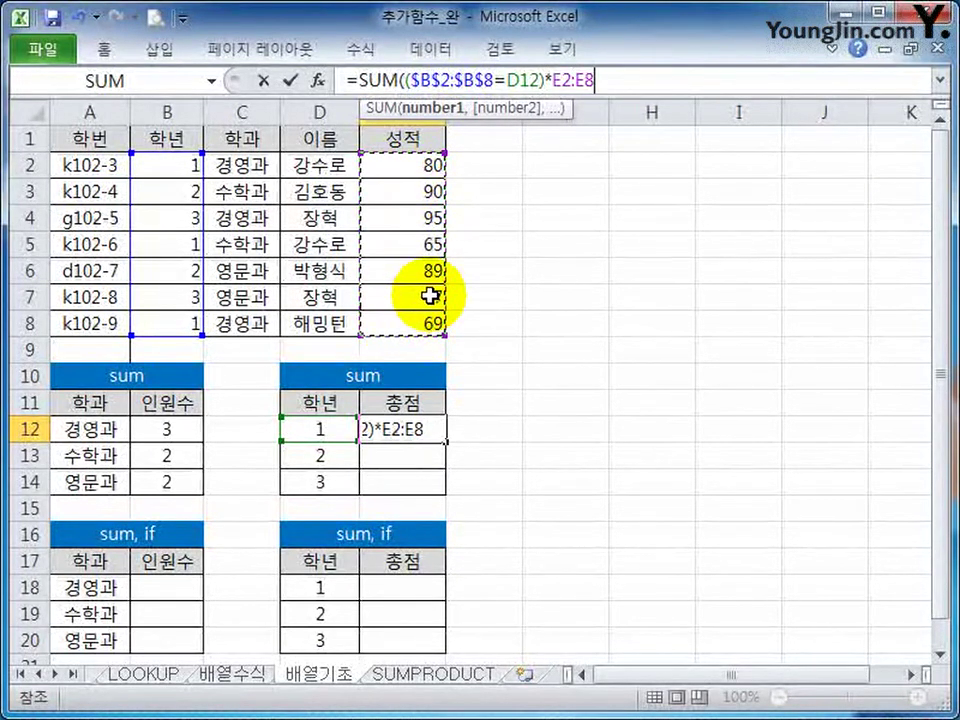
pyautogui.write(')')
pyautogui.hotkey('ctrl', 'shift', 'Return')
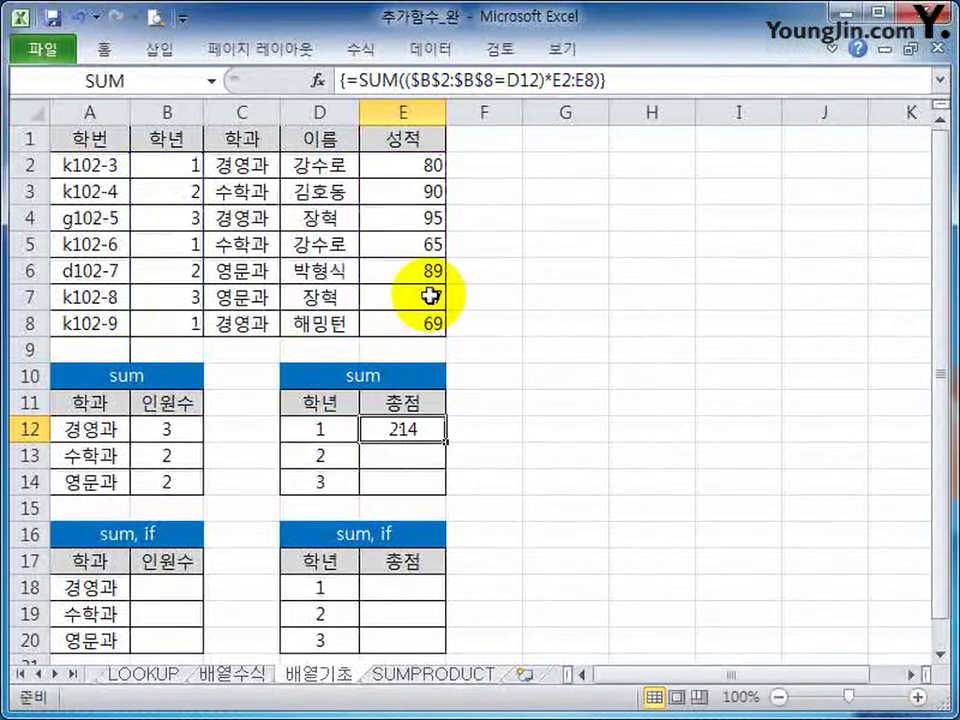
# Preview the array values of the grade condition and of E2:E8 separately in E12's formula, without keeping them
pyautogui.moveTo(413, 80); pyautogui.dragTo(546, 80)
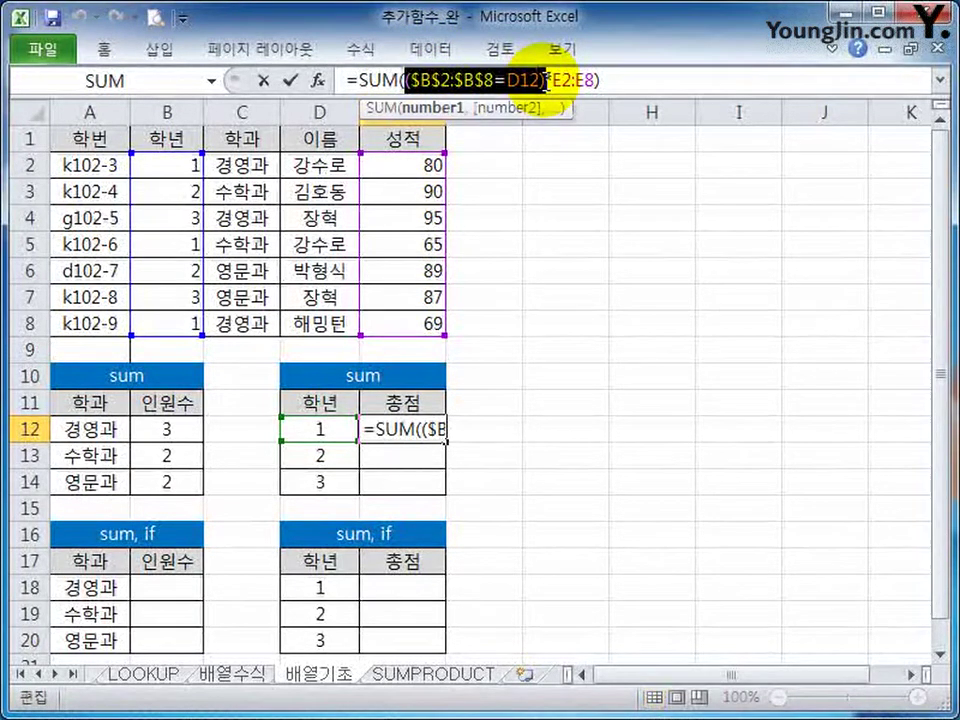
pyautogui.press('F9')
pyautogui.click(762, 80)
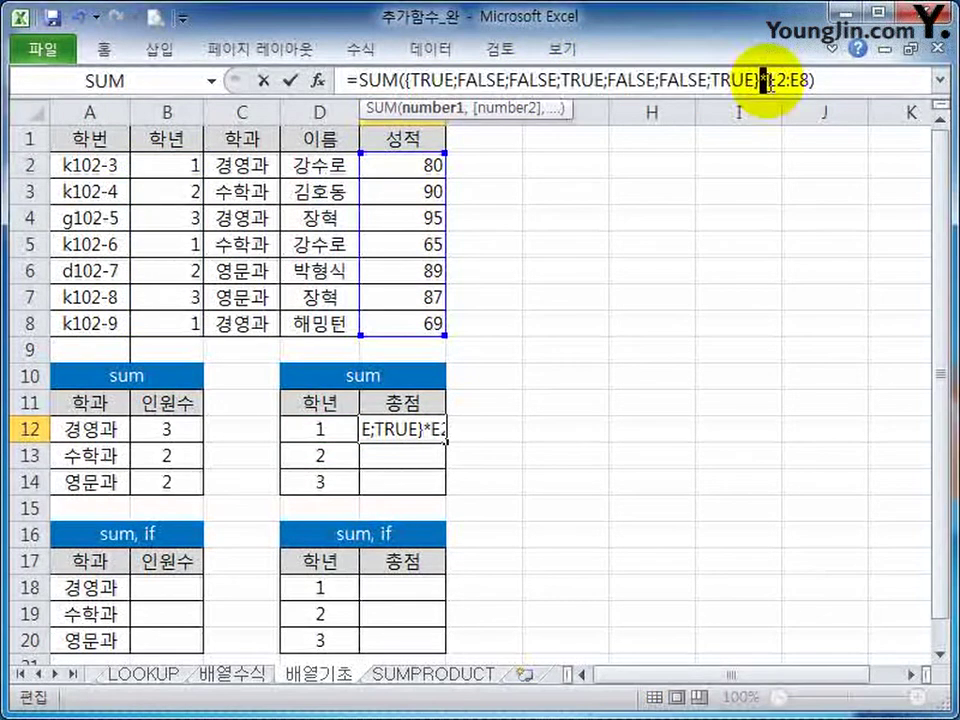
pyautogui.moveTo(766, 80); pyautogui.dragTo(800, 80)
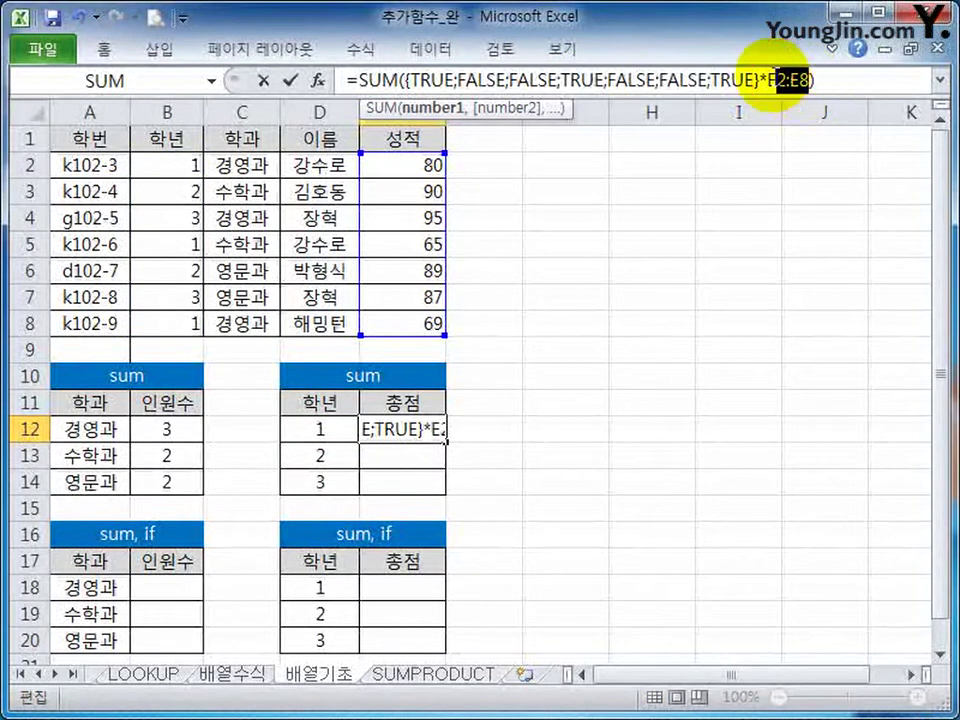
pyautogui.press('F9')
pyautogui.click(939, 82)
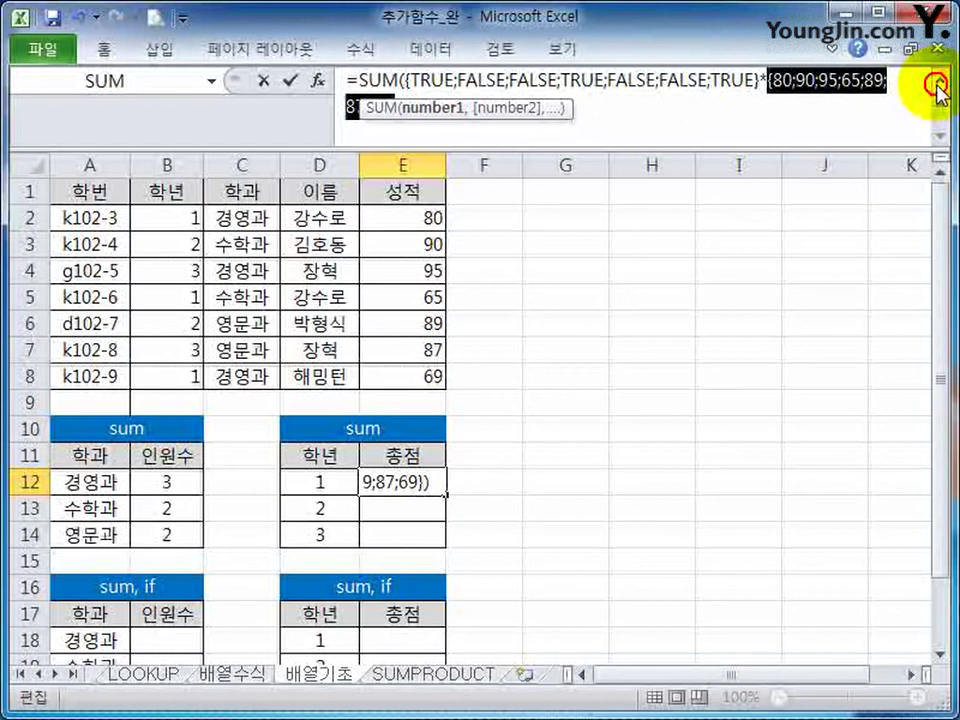
pyautogui.click(455, 84)
pyautogui.press('Escape')
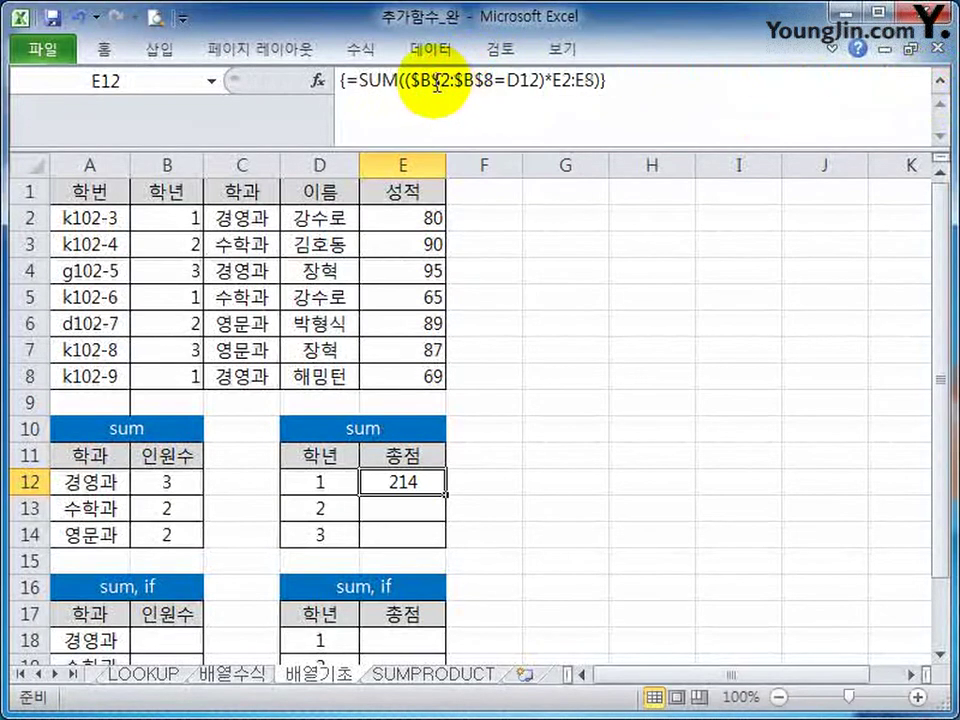
# Preview the product array of ($B$2:$B$8=D12)*E2:E8 in E12's formula, without keeping it
pyautogui.moveTo(403, 85); pyautogui.dragTo(595, 89)
pyautogui.press('F9')
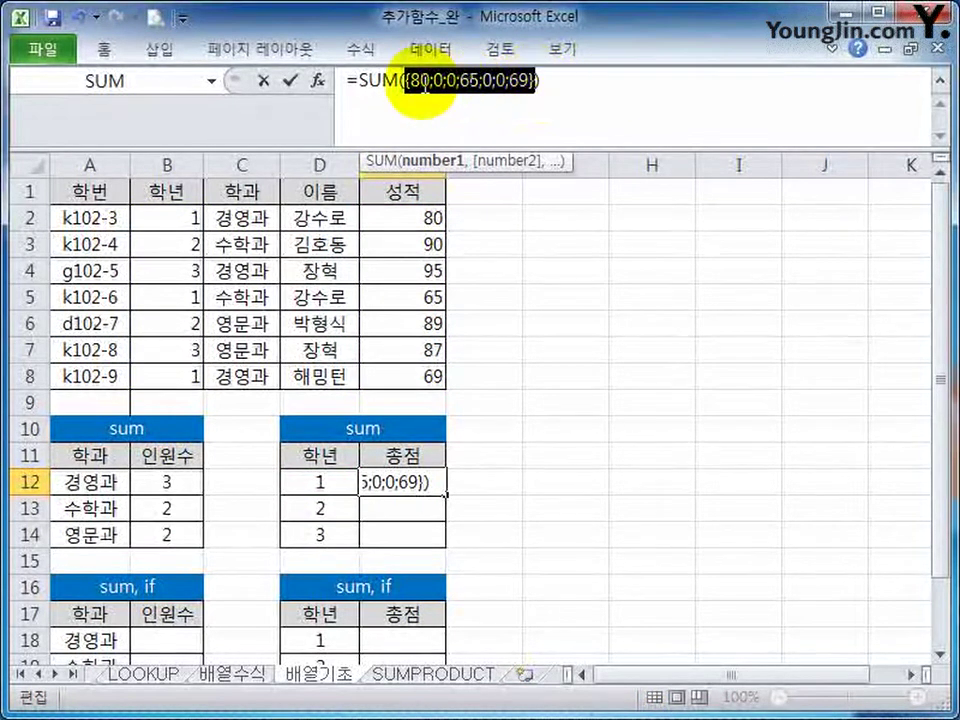
pyautogui.press('Escape')
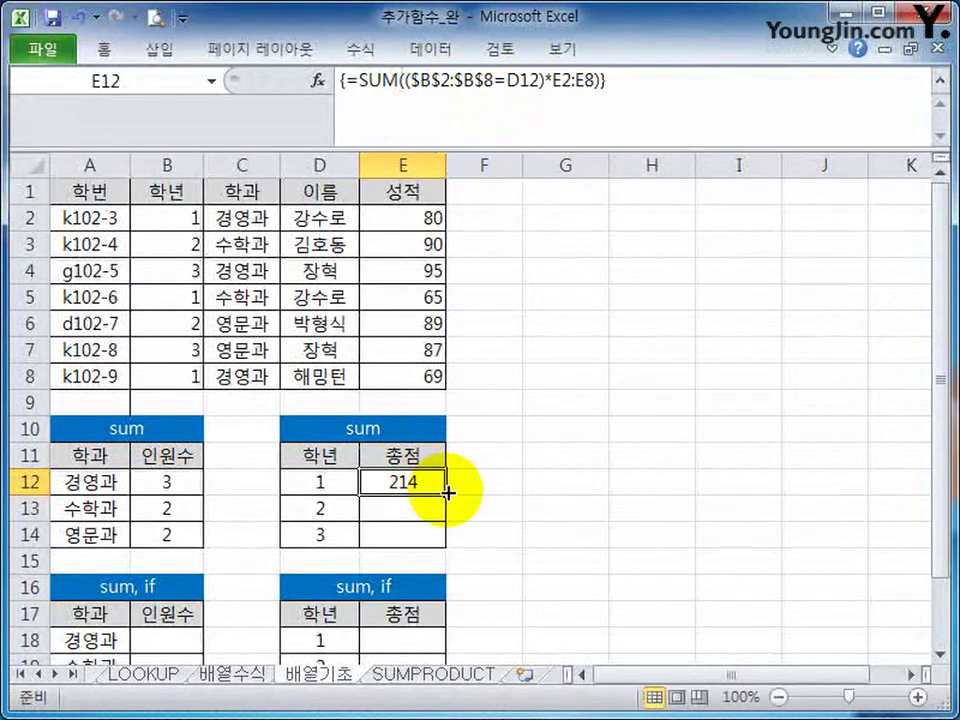
# Make the score range absolute as $E$2:$E$8 in E12's array formula and fill it down to E14
pyautogui.moveTo(446, 494); pyautogui.dragTo(440, 540)
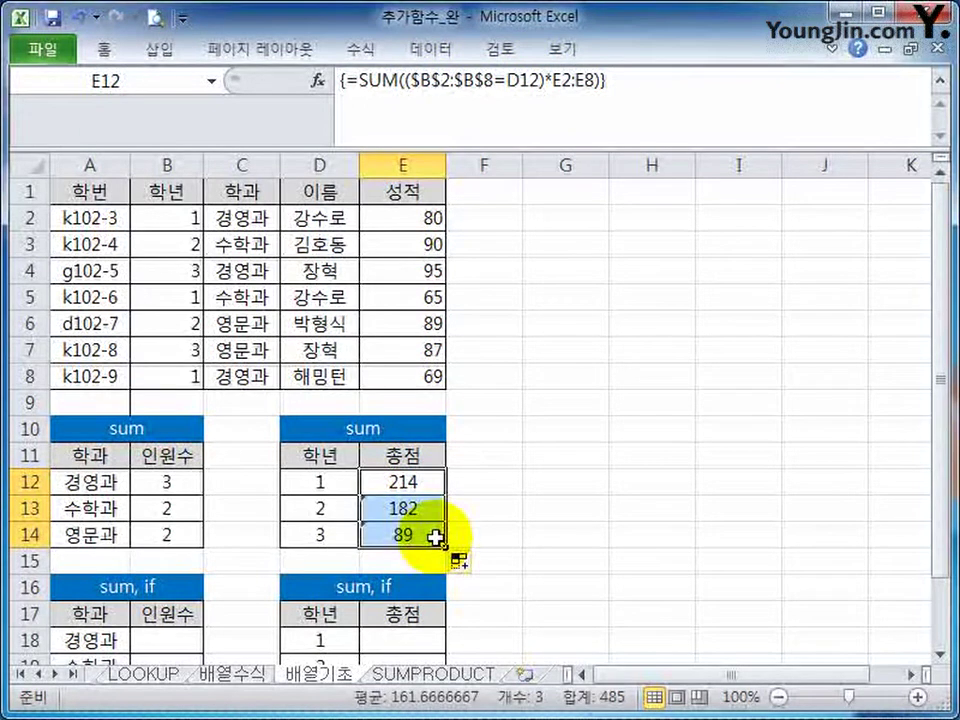
pyautogui.click(418, 484)
pyautogui.moveTo(553, 81); pyautogui.dragTo(592, 82)
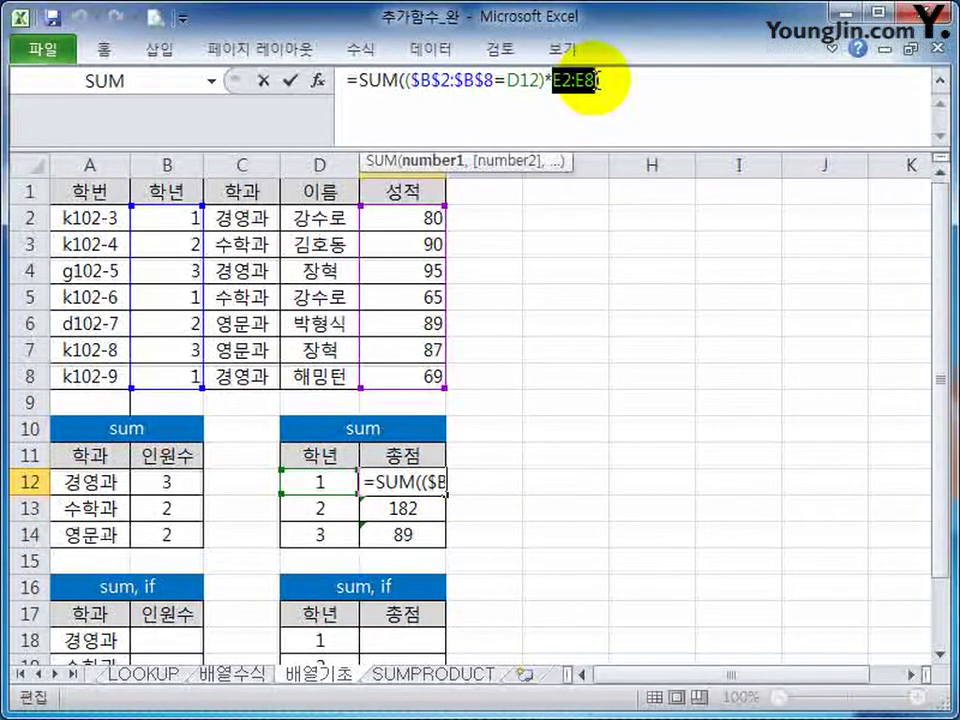
pyautogui.press('F4')
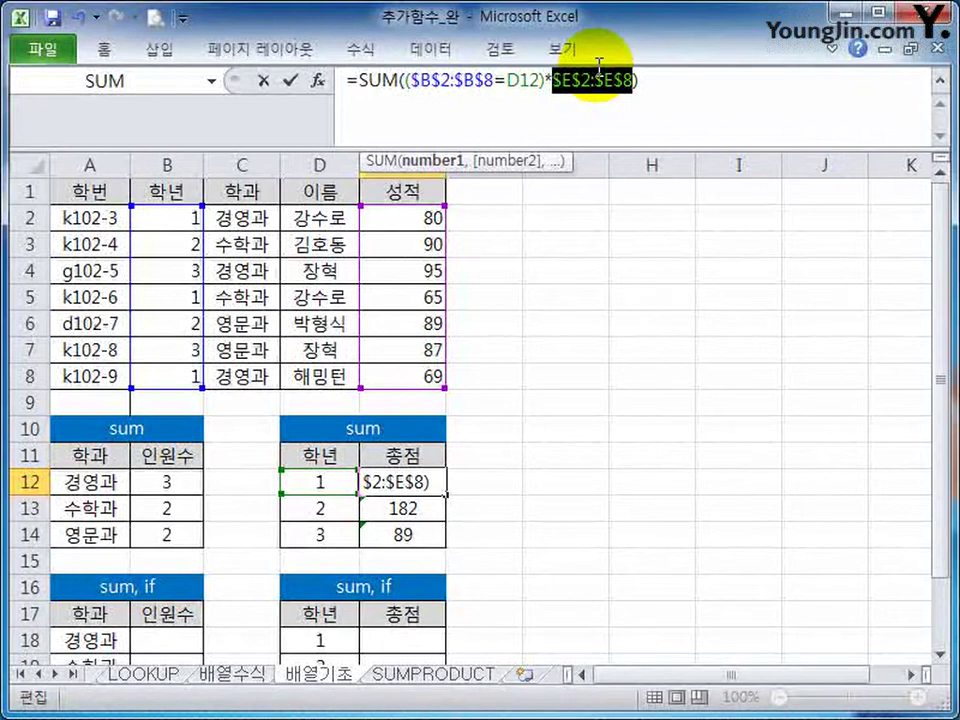
pyautogui.hotkey('ctrl', 'shift', 'Return')
pyautogui.moveTo(446, 494); pyautogui.dragTo(435, 542)
pyautogui.click(426, 508)
# Delete rows 16 to 21, which hold the two "sum, if" tables
pyautogui.scroll(-3, 471, 482)
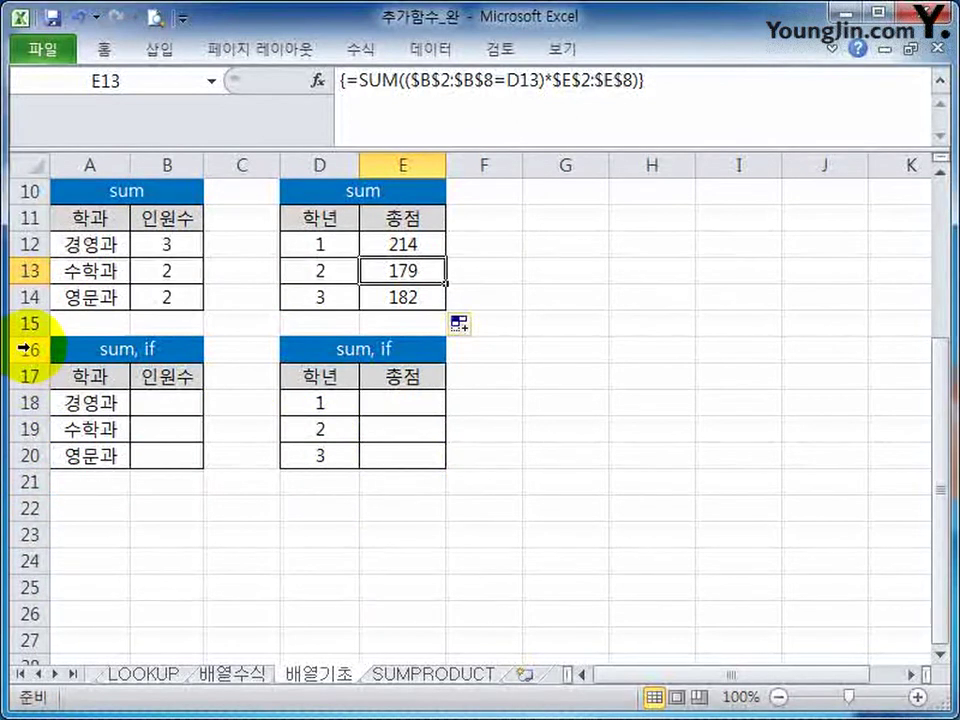
pyautogui.moveTo(22, 349); pyautogui.dragTo(39, 476)
pyautogui.rightClick(40, 462)
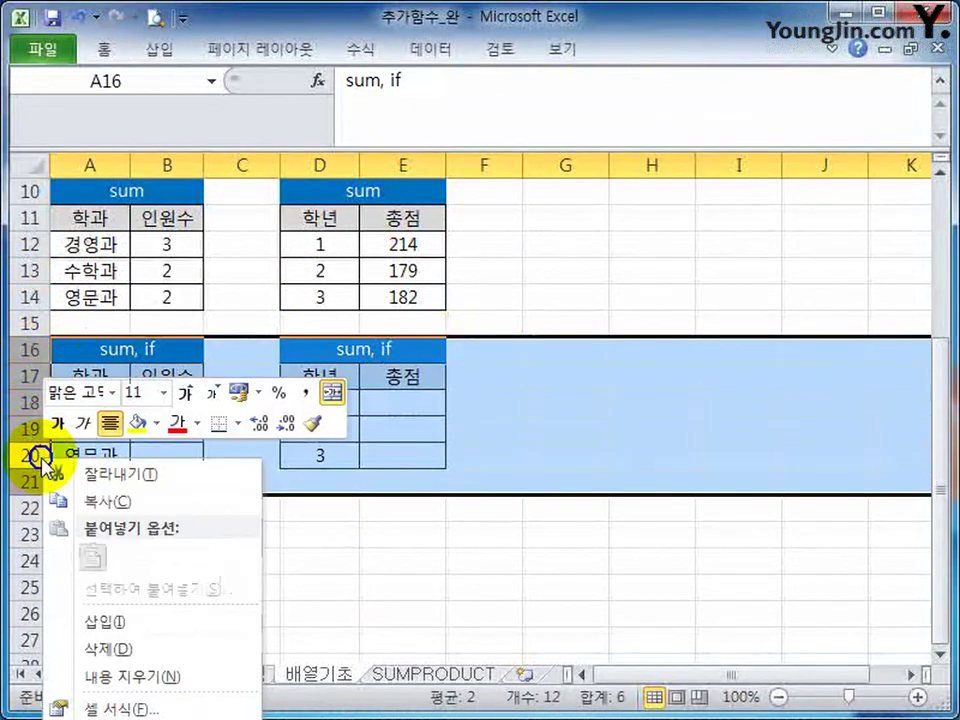
pyautogui.click(138, 646)
pyautogui.click(500, 436)
# Review the array formulas in E12 and B12, leaving them unchanged, and collapse the formula bar to one line
pyautogui.scroll(3, 470, 465)
pyautogui.click(405, 480)
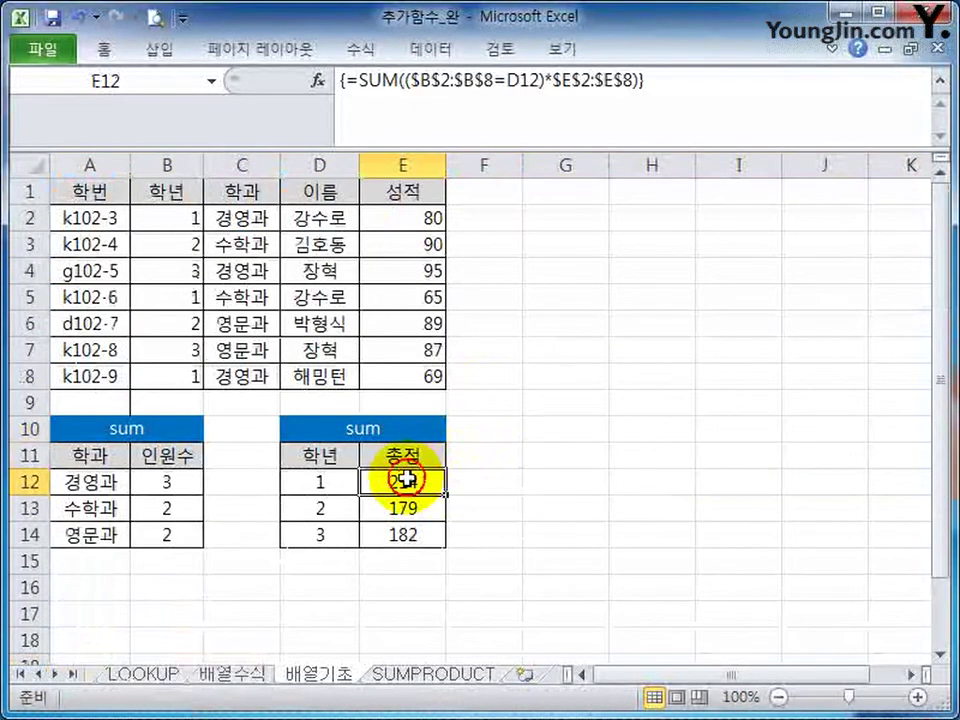
pyautogui.click(186, 481)
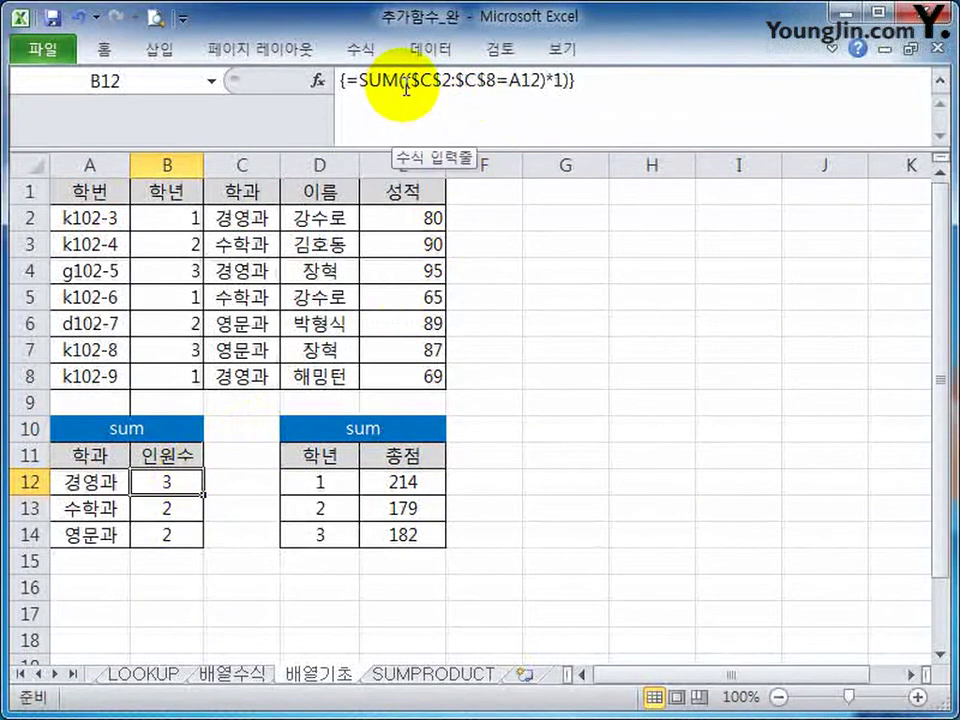
pyautogui.moveTo(404, 81); pyautogui.dragTo(563, 83)
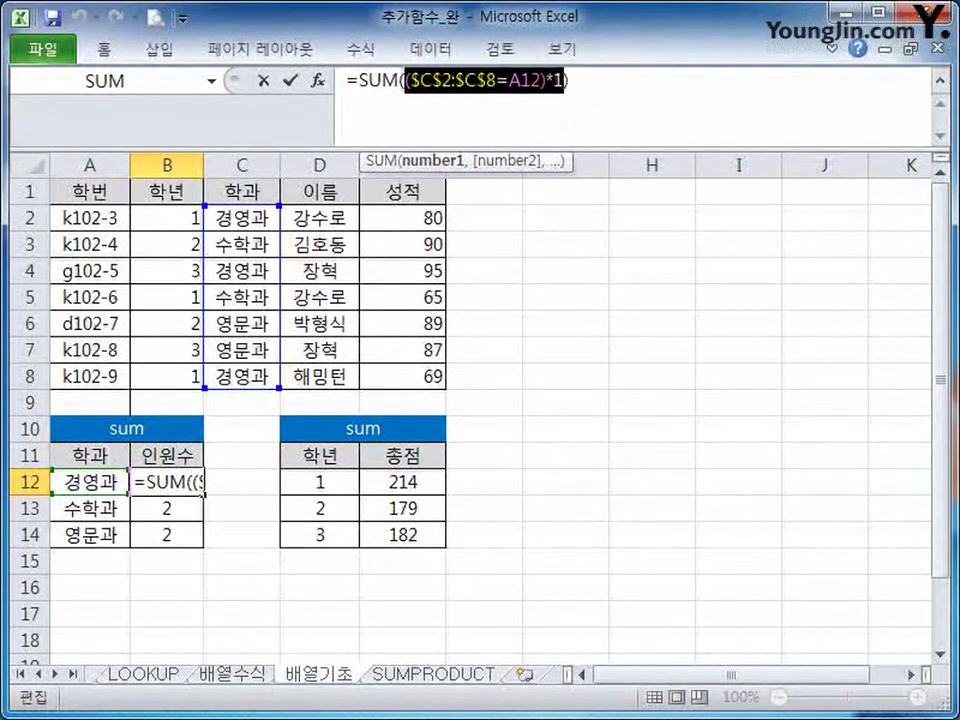
pyautogui.click(938, 84)
pyautogui.hotkey('ctrl', 'shift', 'Return')
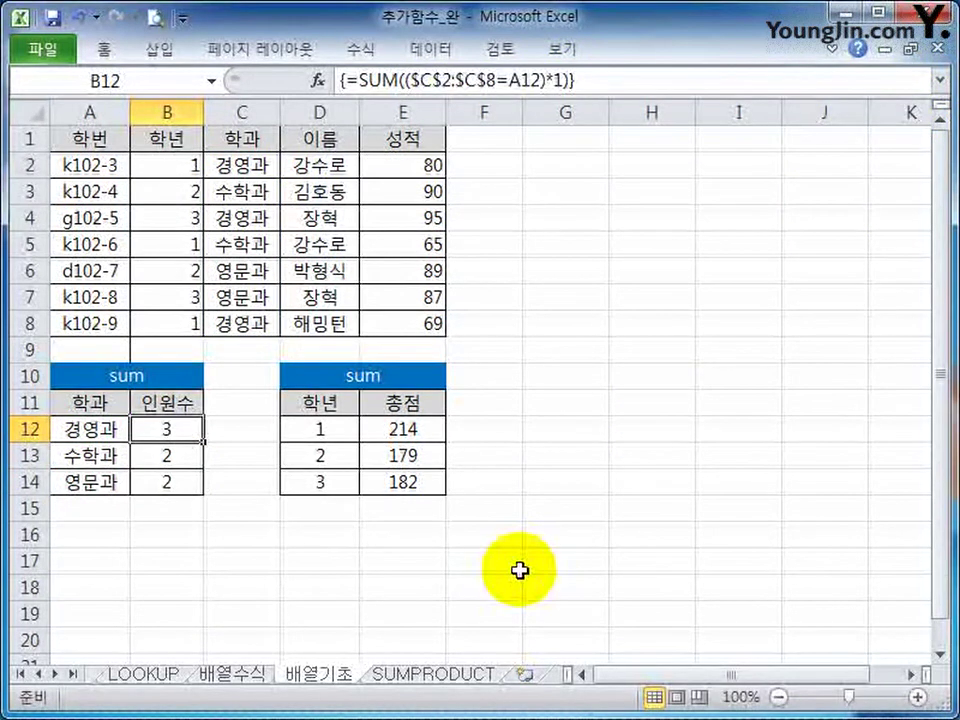
# On the SUMPRODUCT sheet, start a SUMPRODUCT formula in the 총판매액 cell H12 and open its function arguments
pyautogui.click(482, 676)
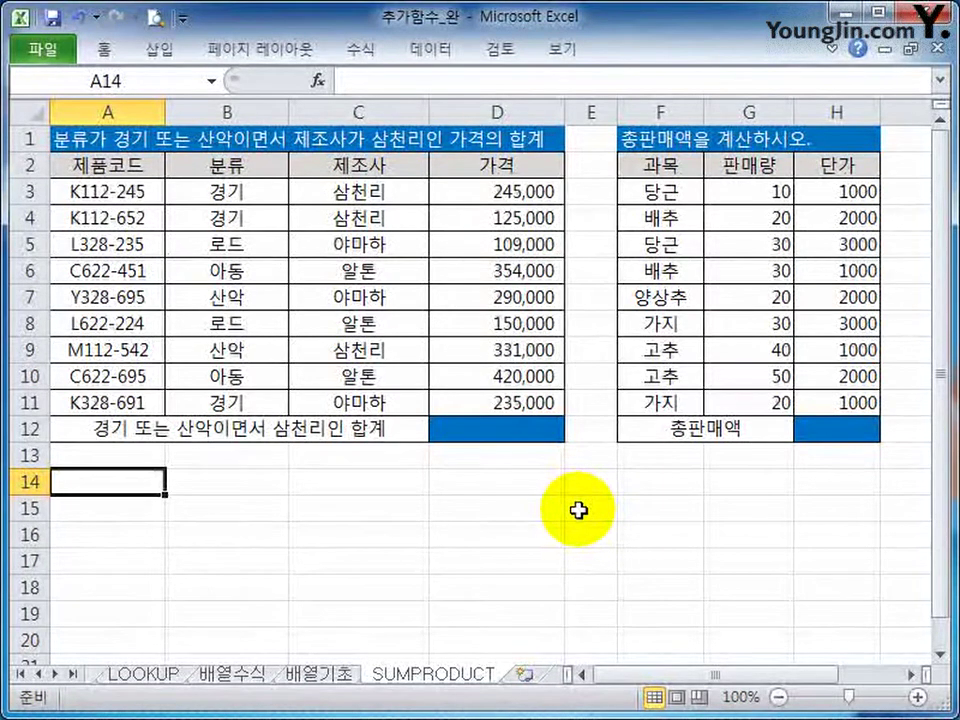
pyautogui.click(868, 431)
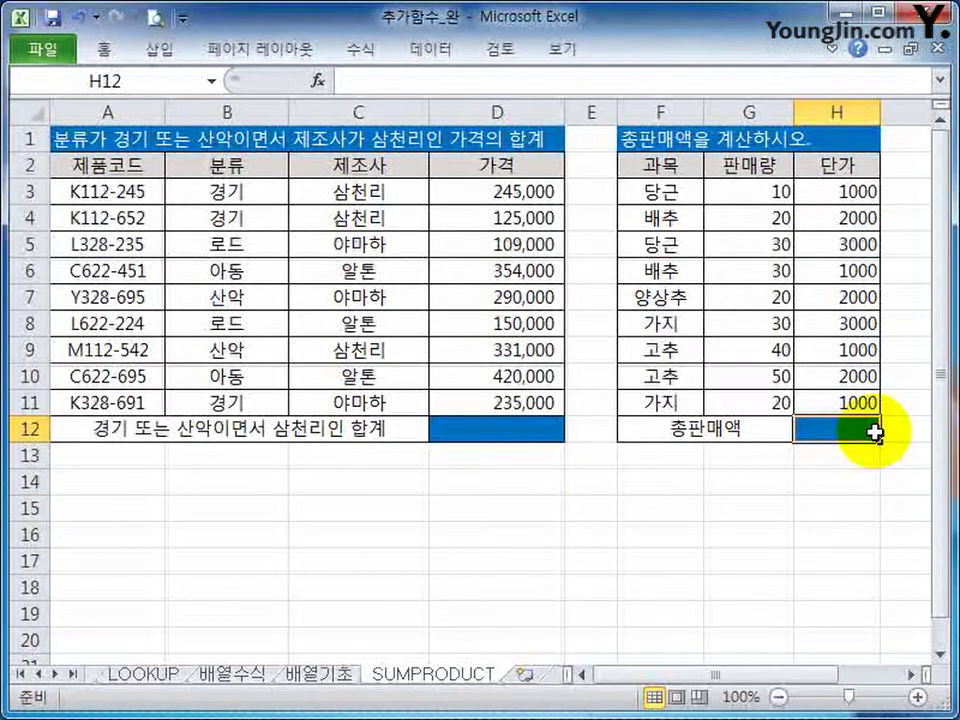
pyautogui.write('=su')
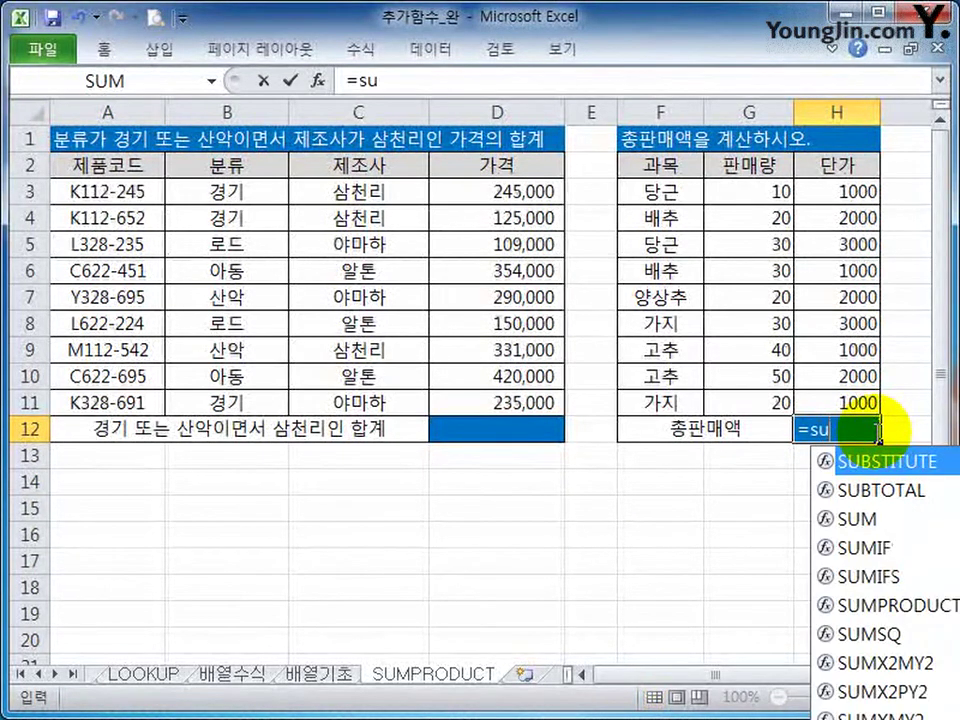
pyautogui.press('Down')
pyautogui.press('Down')
pyautogui.press('Down')
pyautogui.press('Down')
pyautogui.press('Down')
pyautogui.press('Tab')
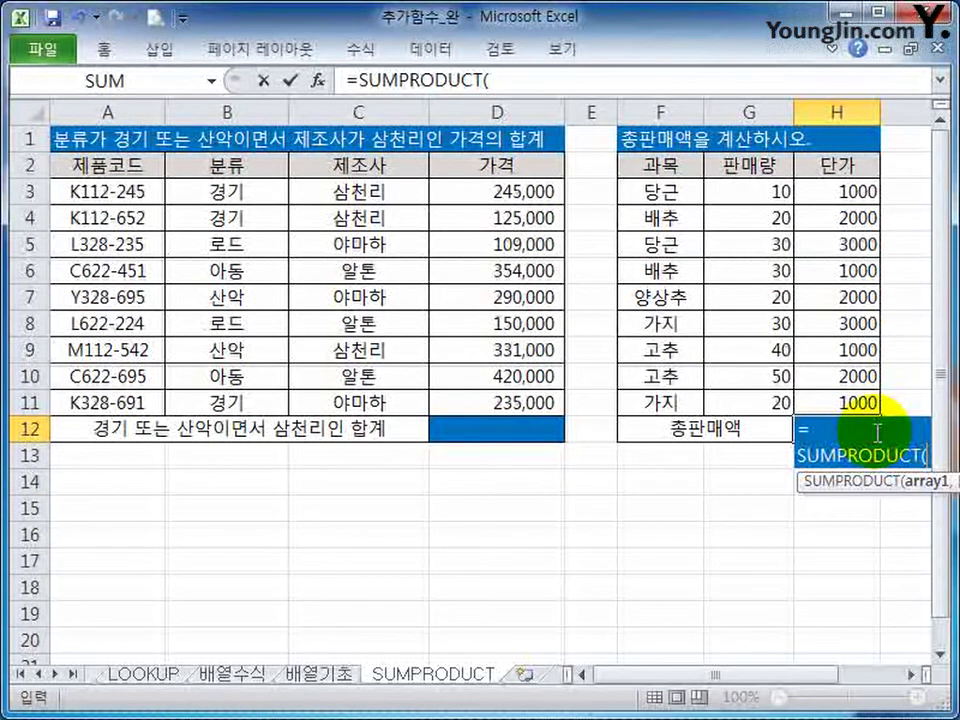
pyautogui.click(357, 80)
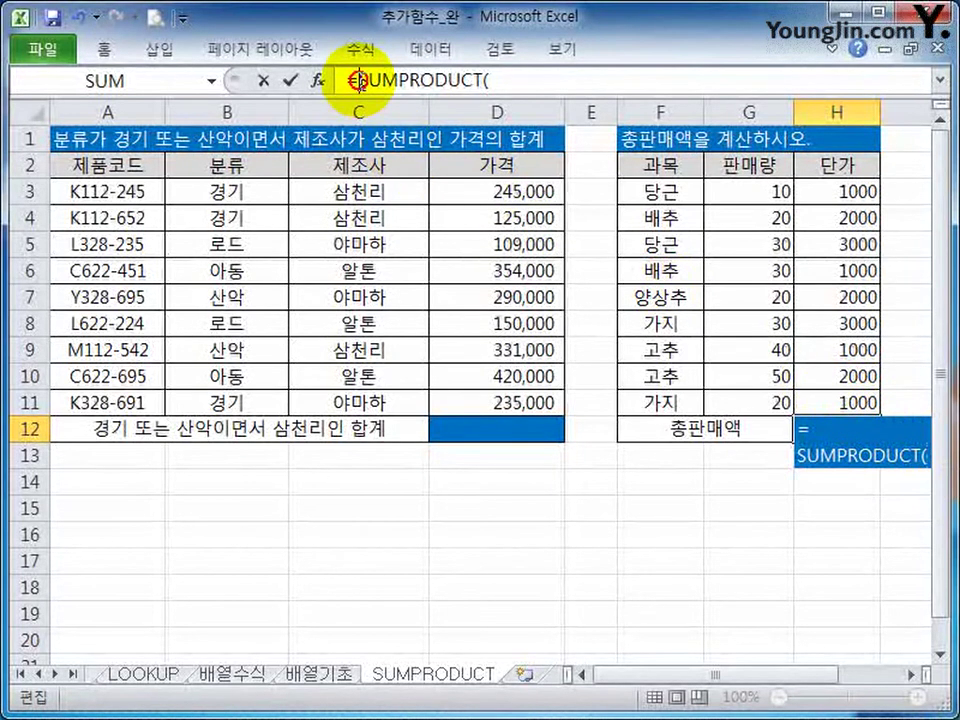
pyautogui.click(319, 80)
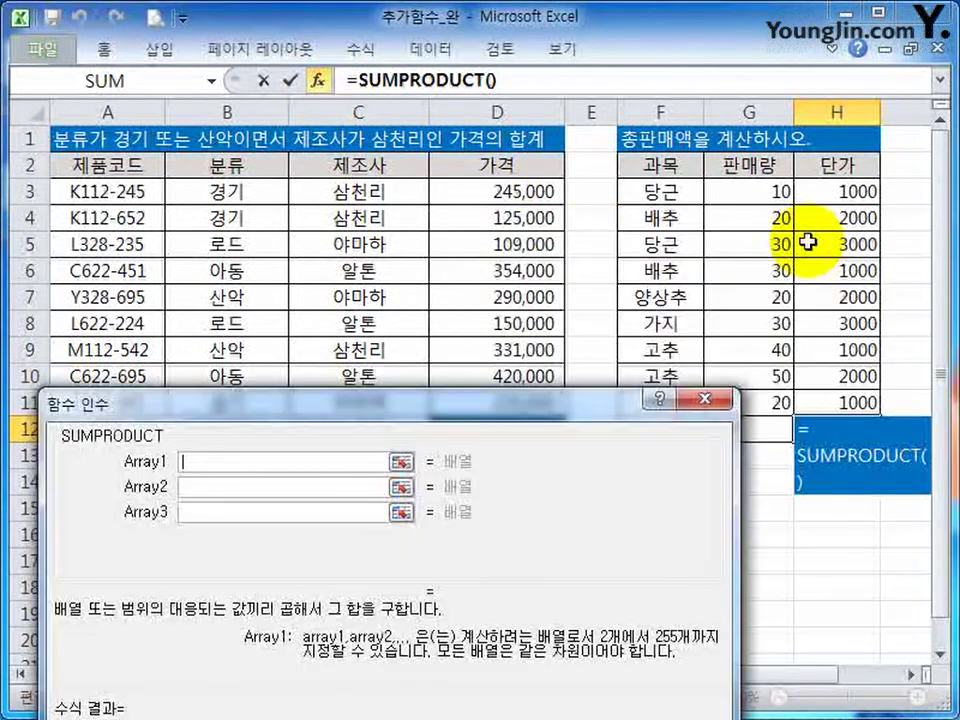
# Set G3:G11 as Array1 and H3:H11 as Array2, and enter the SUMPRODUCT formula as an array formula
pyautogui.moveTo(750, 195); pyautogui.dragTo(760, 400)
pyautogui.click(200, 487)
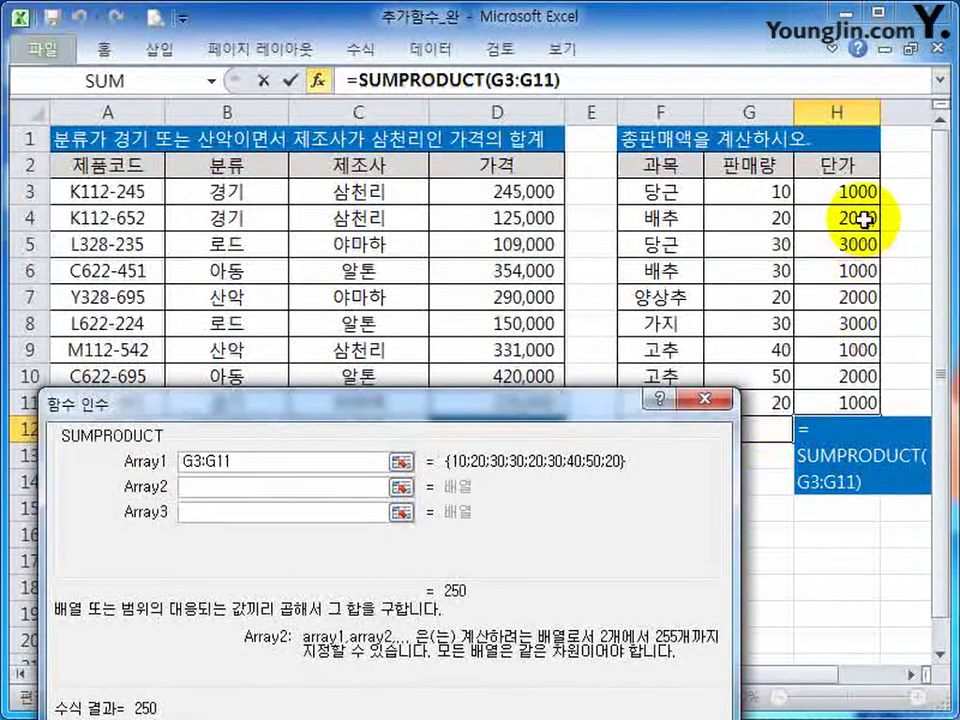
pyautogui.moveTo(842, 190); pyautogui.dragTo(840, 402)
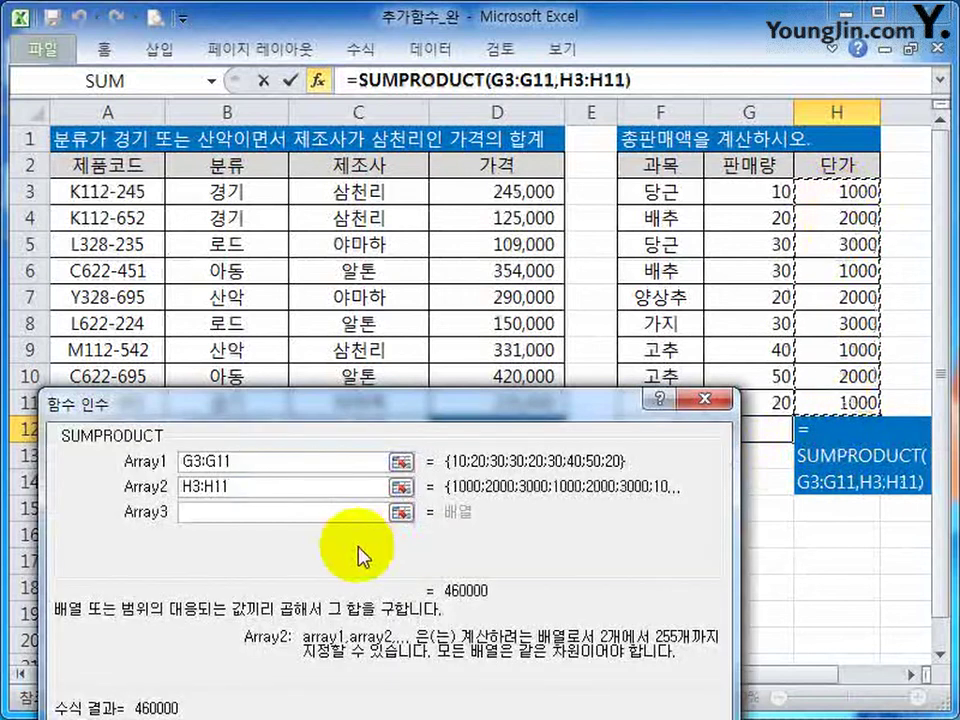
pyautogui.hotkey('ctrl', 'shift', 'Return')
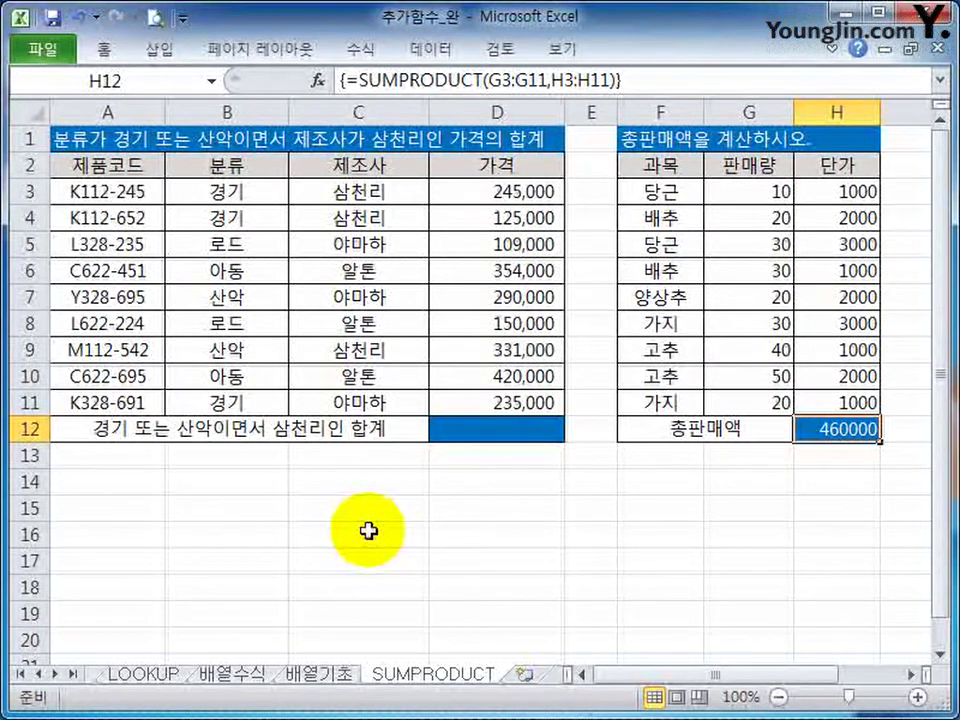
# Multiply 판매량 by 단가 in I3 with =G3*H3 and fill the formula down to I11
pyautogui.hscroll(1, 808, 289)
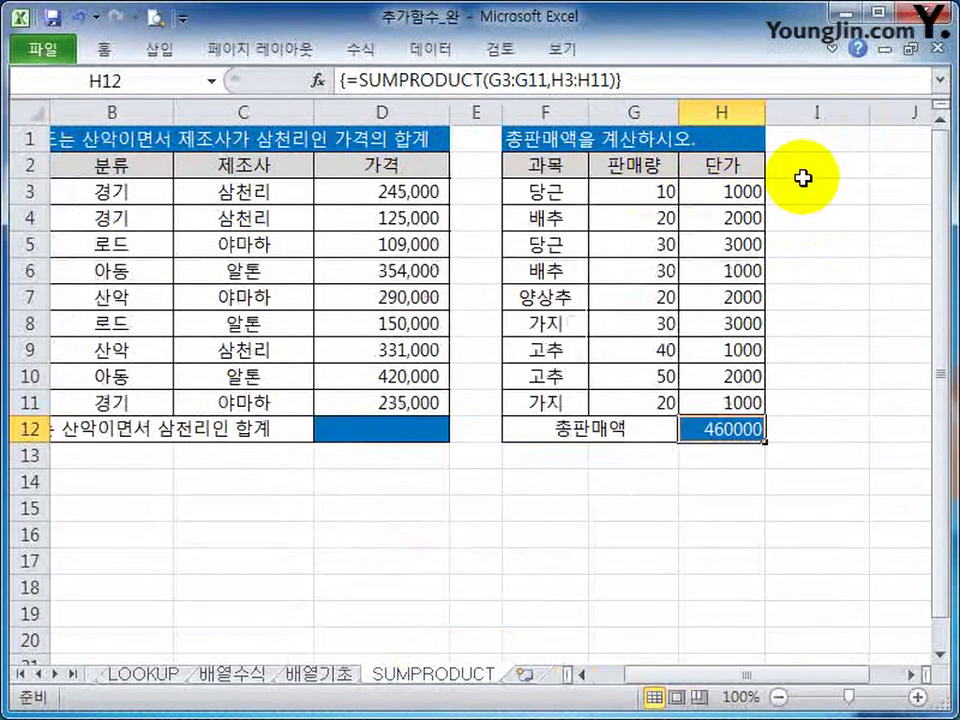
pyautogui.click(805, 188)
pyautogui.write('=')
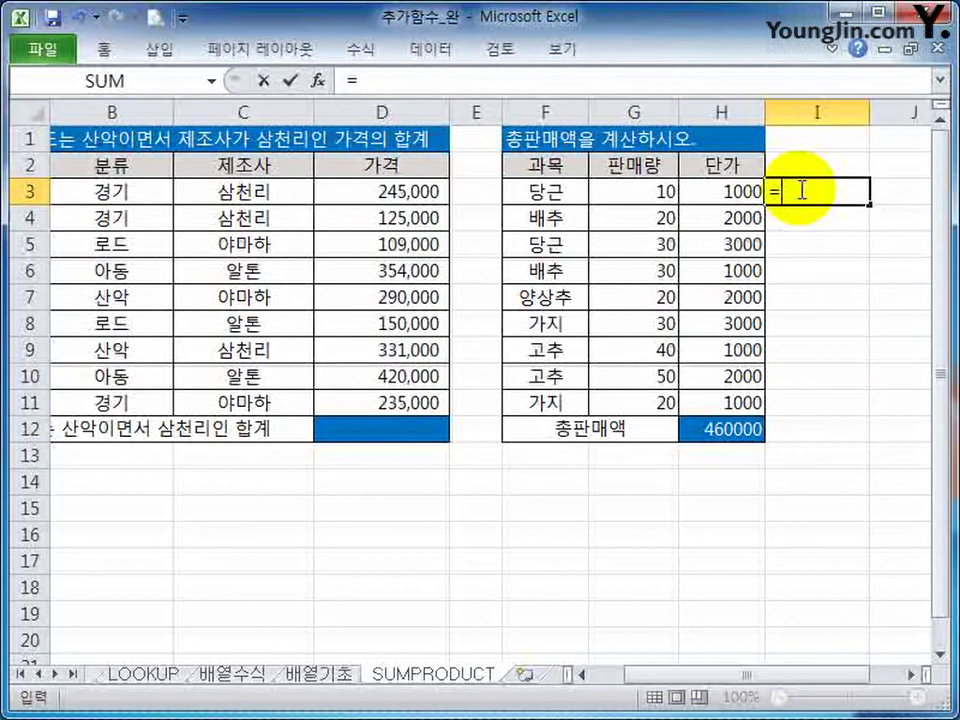
pyautogui.click(645, 189)
pyautogui.write('*')
pyautogui.click(728, 192)
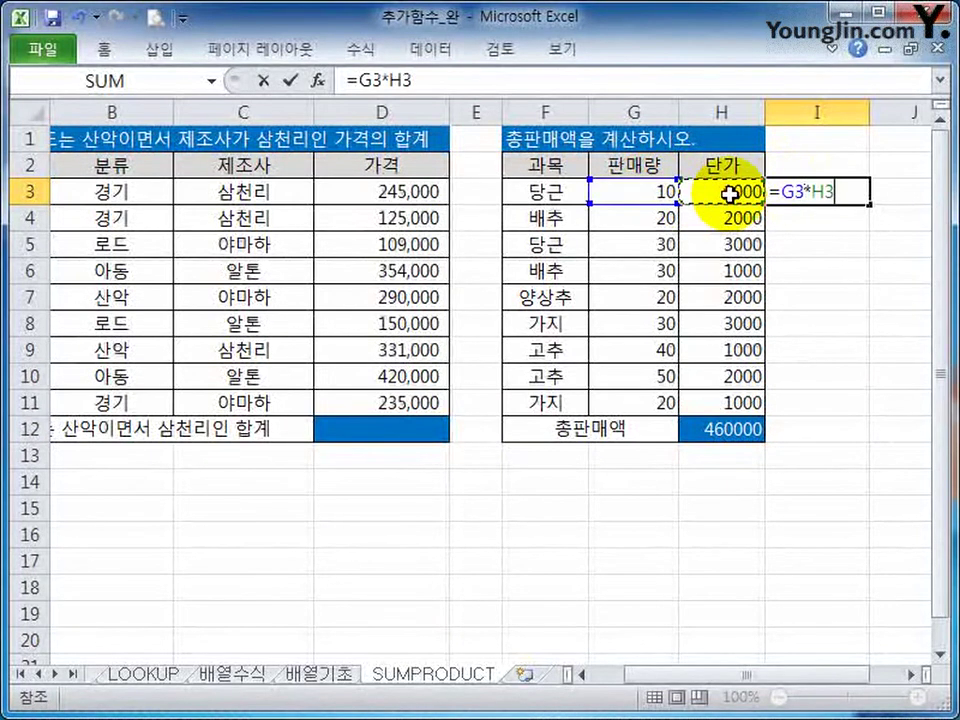
pyautogui.press('Return')
pyautogui.click(831, 189)
pyautogui.moveTo(868, 204); pyautogui.dragTo(821, 417)
# Total the helper products in I12 with =SUM(I3:I11)
pyautogui.click(820, 428)
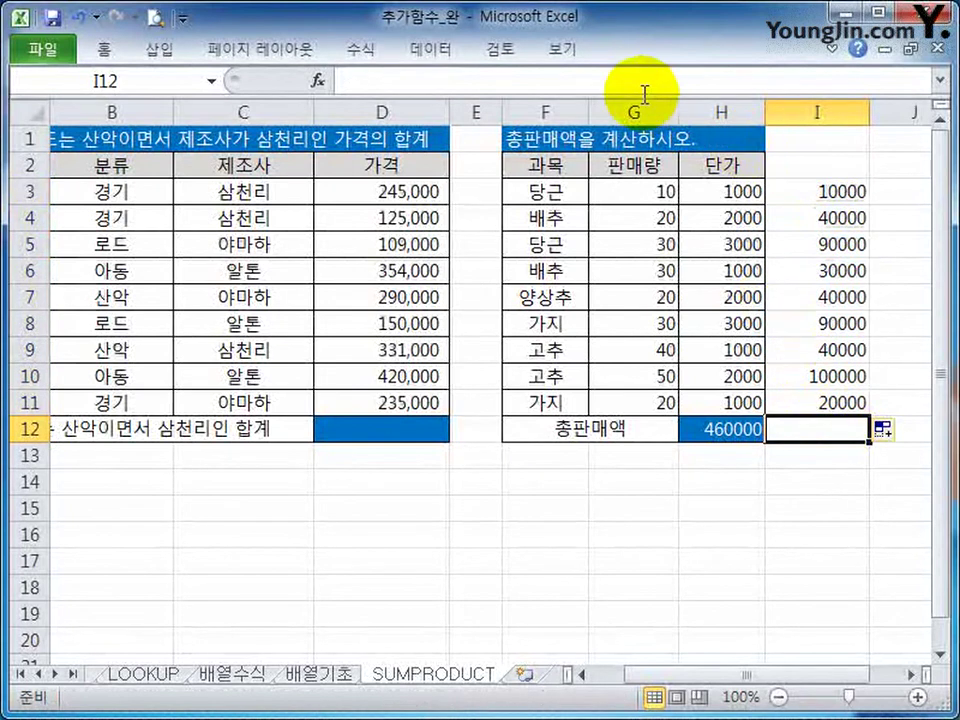
pyautogui.hotkey('alt', 'h')
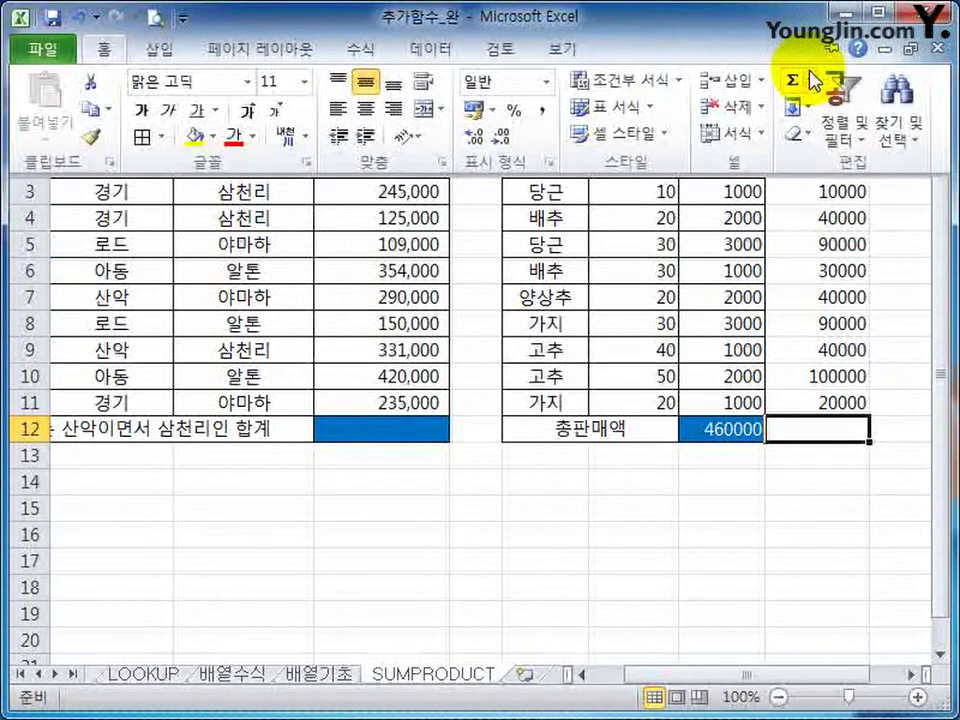
pyautogui.click(809, 80)
pyautogui.click(716, 108)
pyautogui.press('Return')
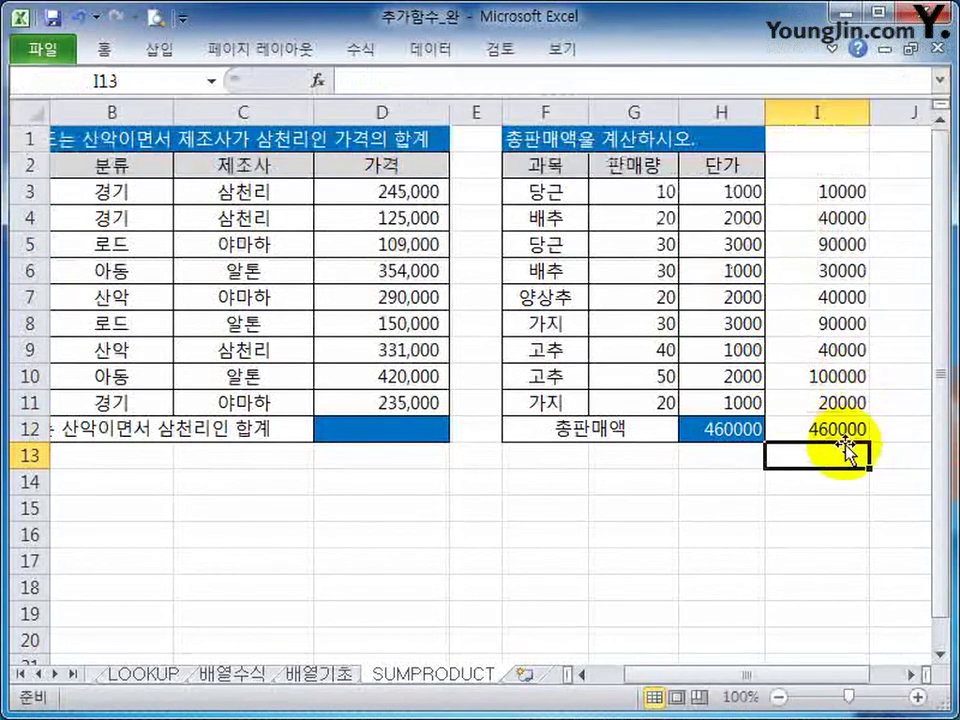
# Check the helper product and total against the SUMPRODUCT formula in H12, and clear I3:I12
pyautogui.press('Up')
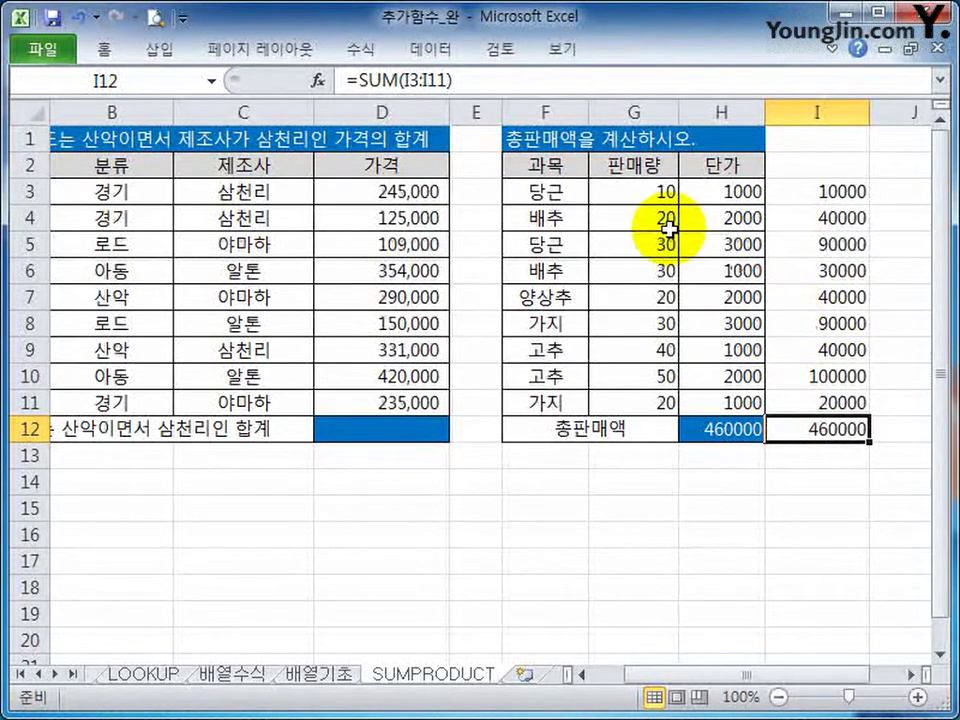
pyautogui.click(634, 193)
pyautogui.click(729, 189)
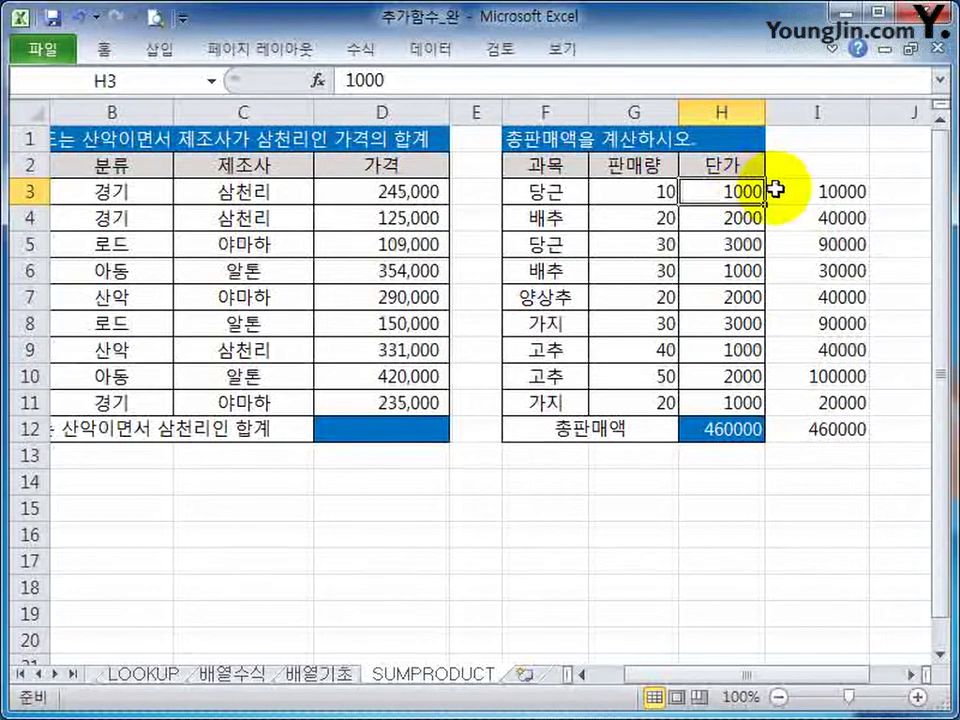
pyautogui.click(810, 190)
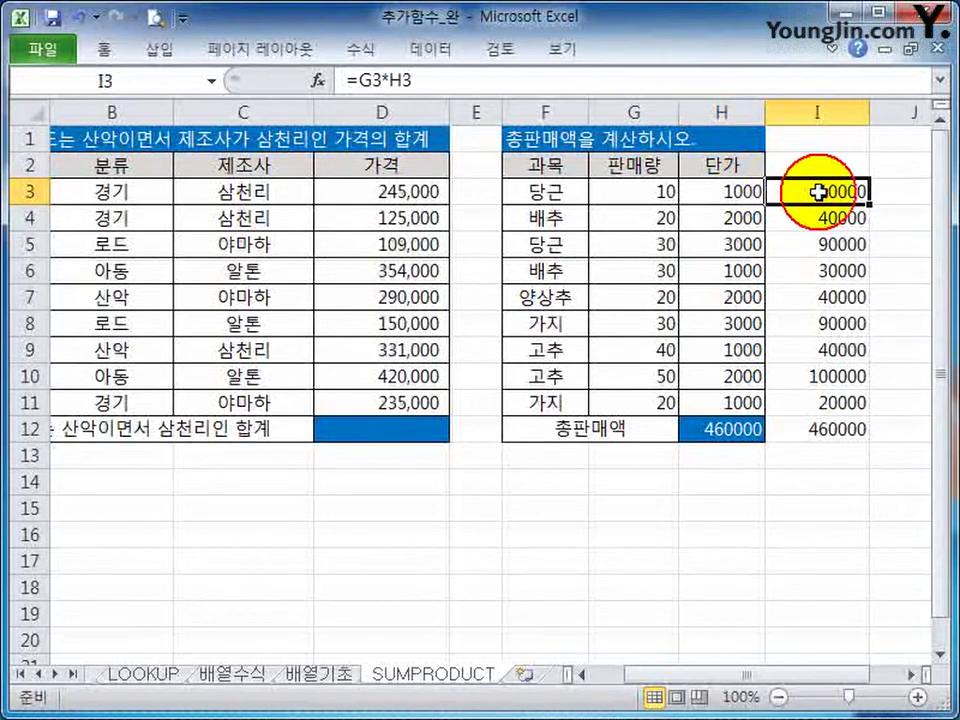
pyautogui.click(740, 429)
pyautogui.moveTo(858, 190); pyautogui.dragTo(846, 435)
pyautogui.press('Delete')
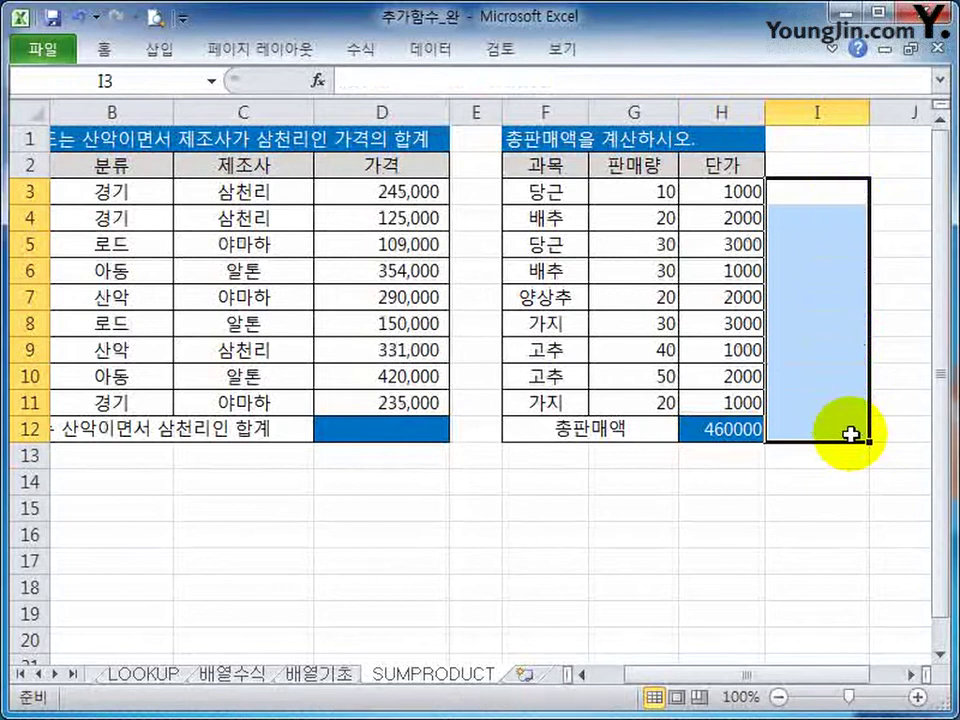
# Test how the SUMPRODUCT total in H12 handles logical values by entering TRUE in G3 and FALSE in G4
pyautogui.click(815, 269)
pyautogui.moveTo(647, 189); pyautogui.dragTo(643, 402)
pyautogui.click(733, 192)
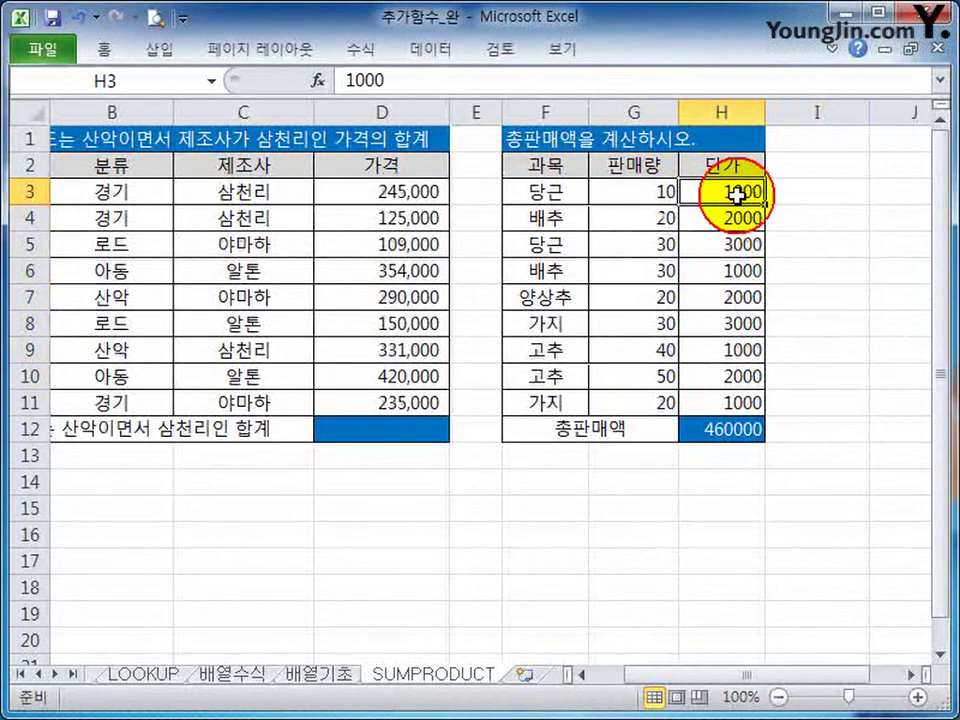
pyautogui.click(624, 193)
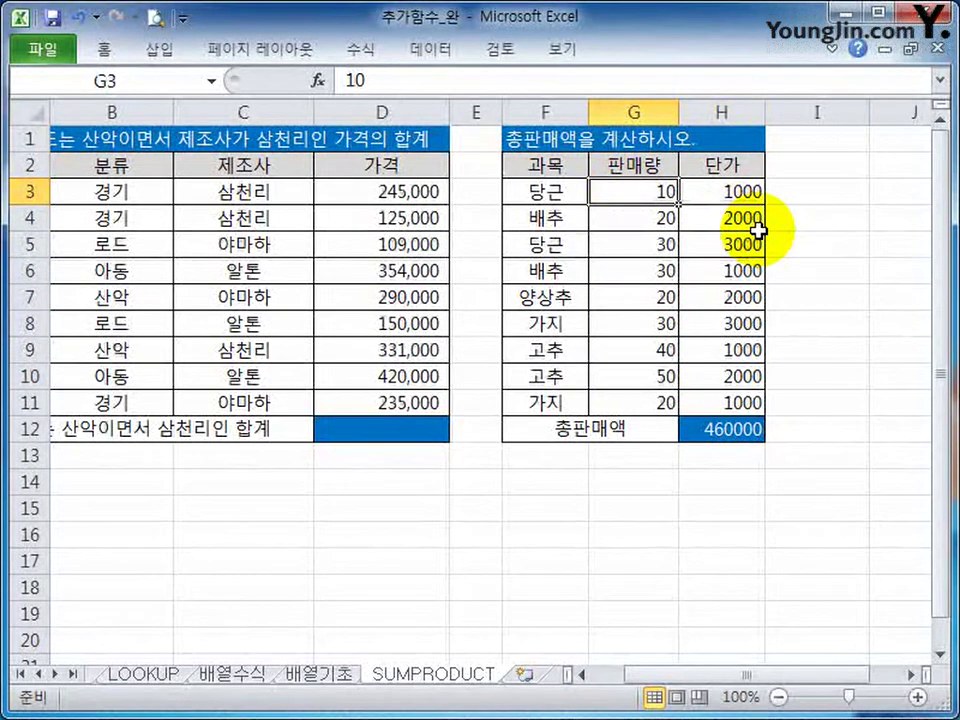
pyautogui.write('t')
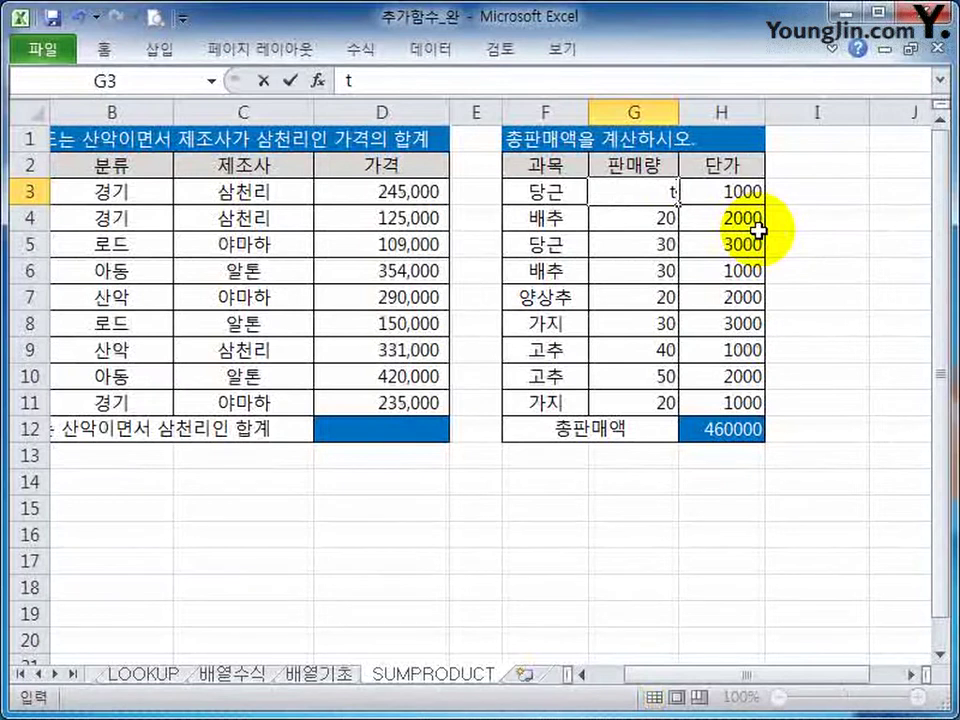
pyautogui.write('rue')
pyautogui.press('Return')
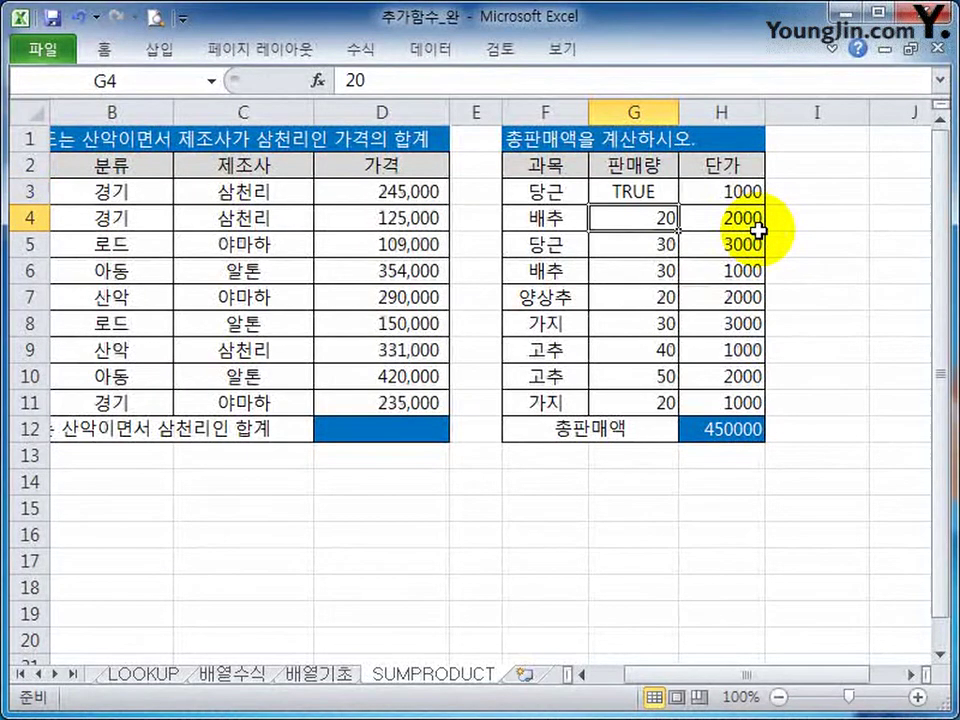
pyautogui.write('false')
pyautogui.press('Return')
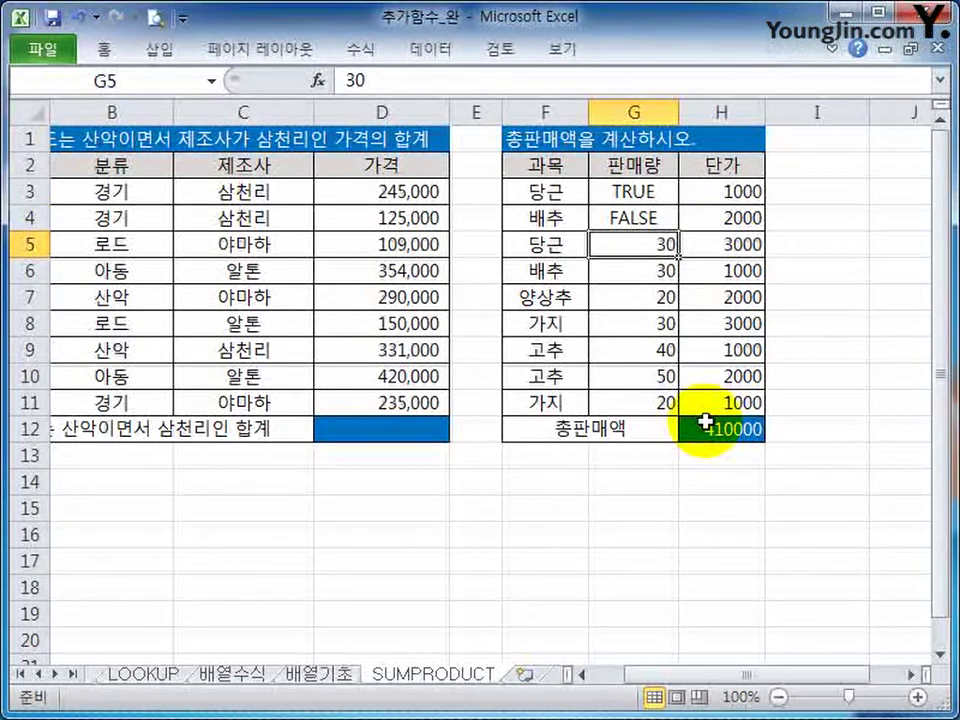
pyautogui.click(724, 429)
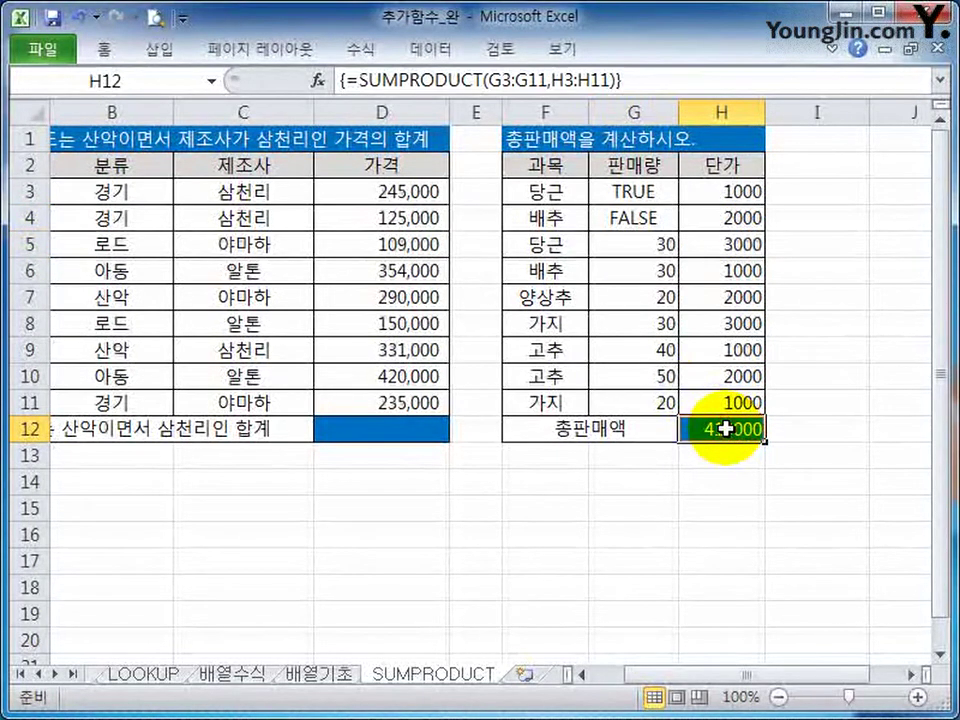
# Undo the TRUE and FALSE entries in G3:G4, review the SUMPRODUCT formula in H12, and re-enter it as an array formula
pyautogui.hotkey('ctrl', 'z')
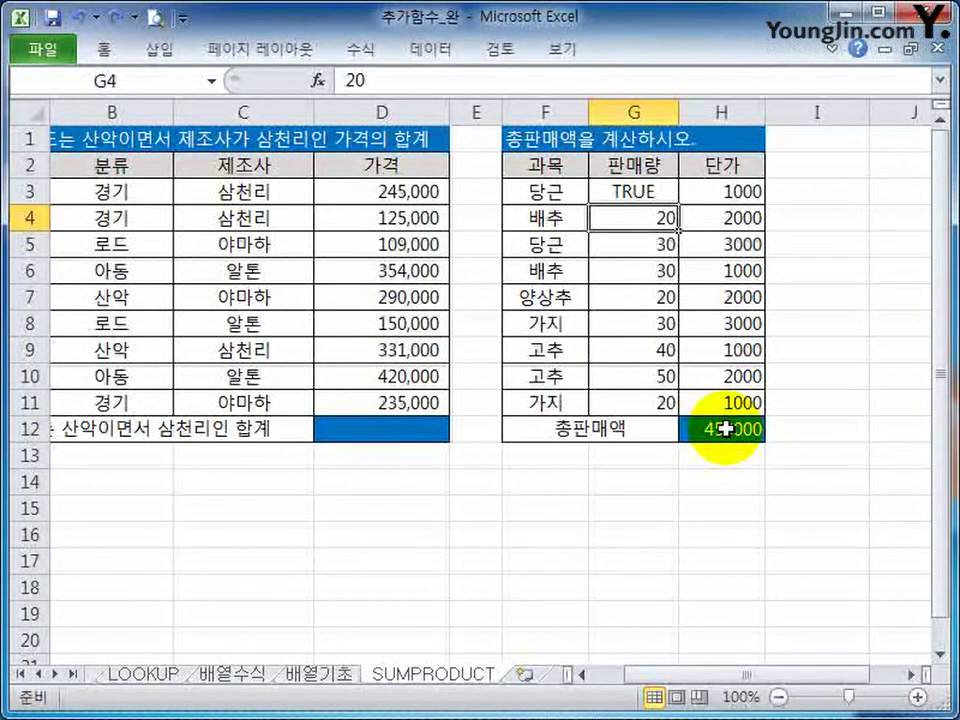
pyautogui.hotkey('ctrl', 'z')
pyautogui.click(724, 429)
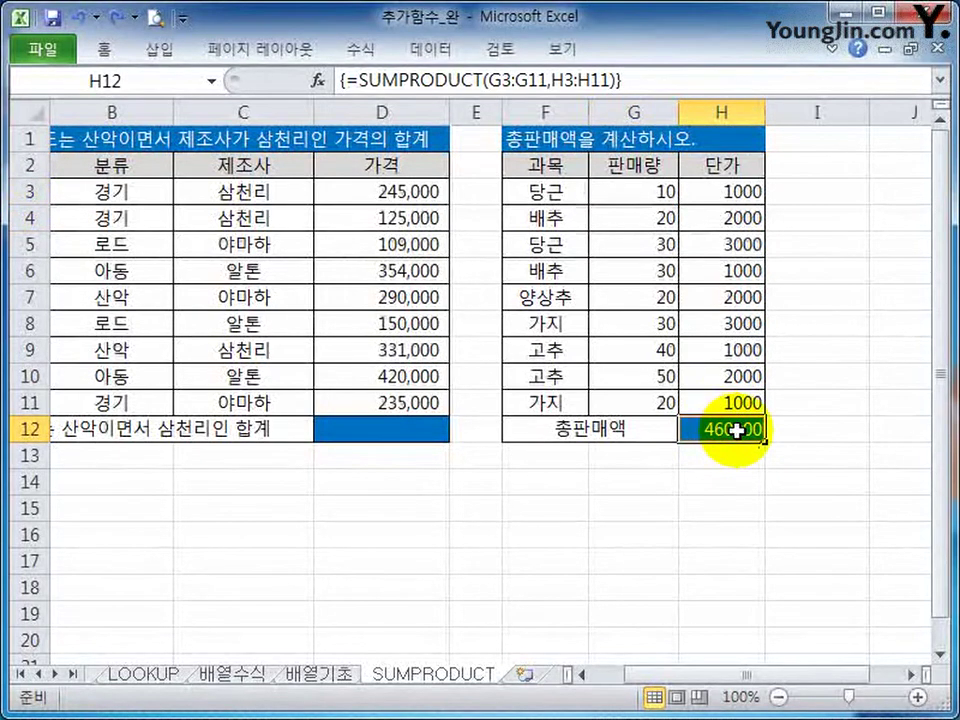
pyautogui.doubleClick(735, 429)
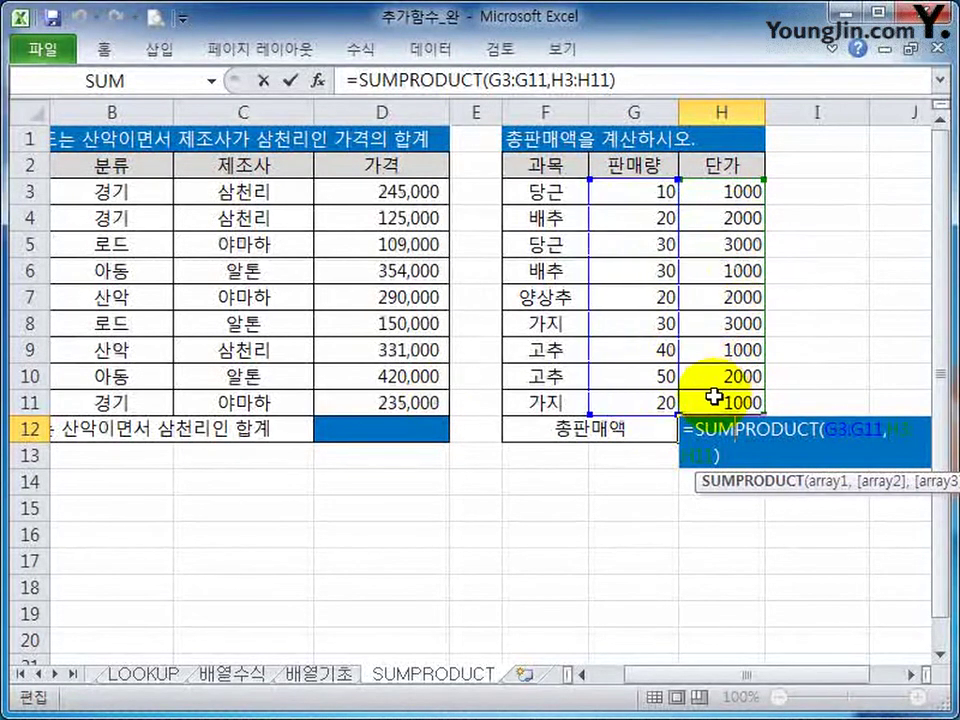
pyautogui.hotkey('ctrl', 'shift', 'Return')
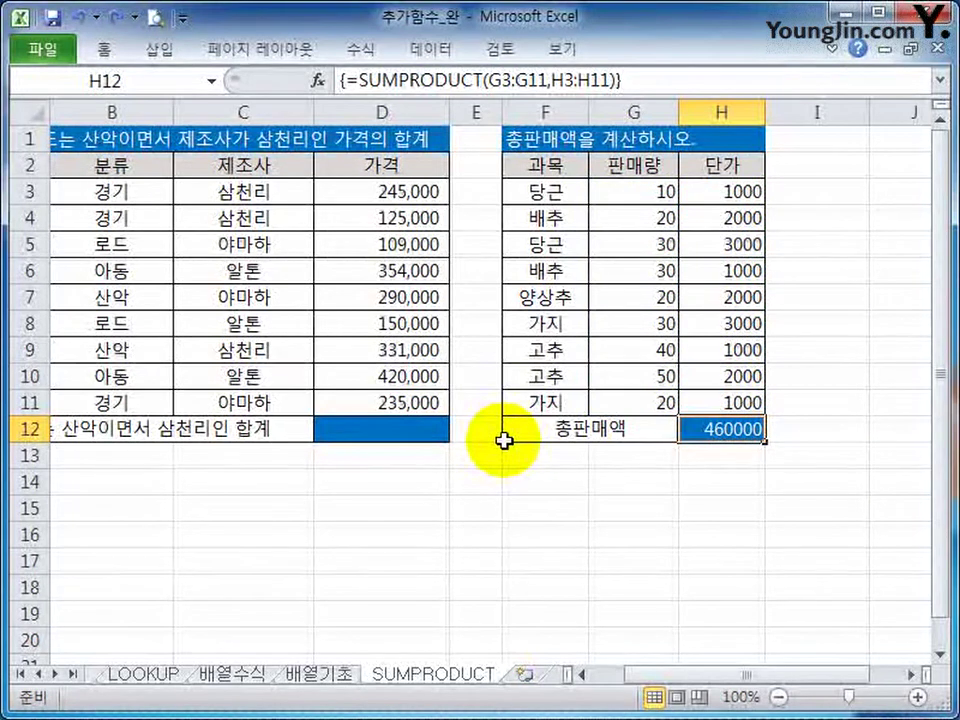
# Clear the 총판매액 formula from H12 and go to the condition label in A12
pyautogui.press('Delete')
pyautogui.click(332, 528)
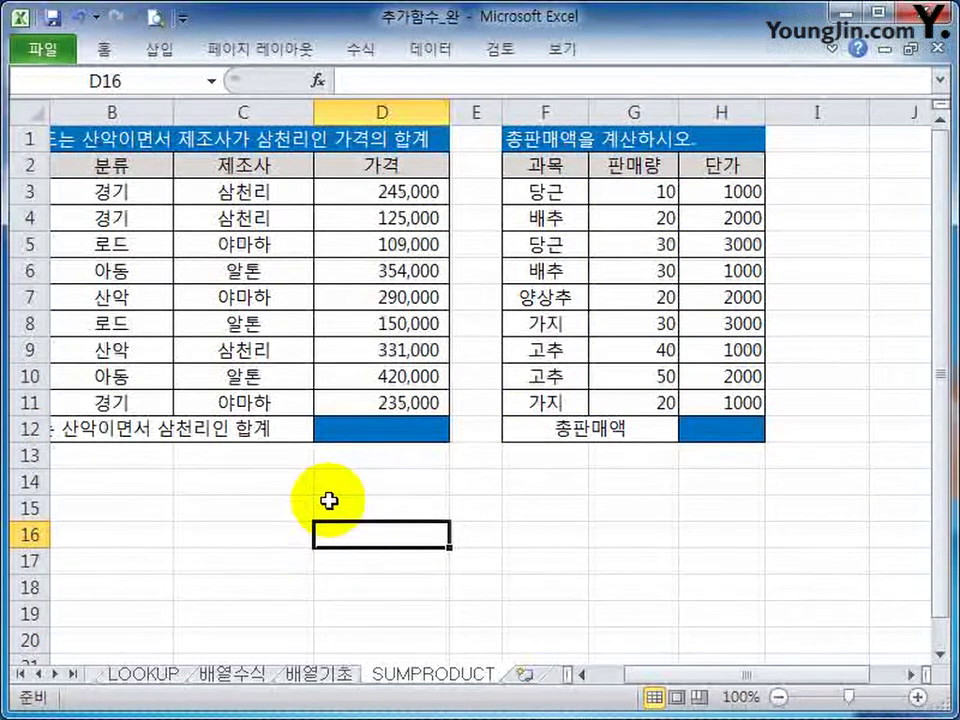
pyautogui.click(80, 428)
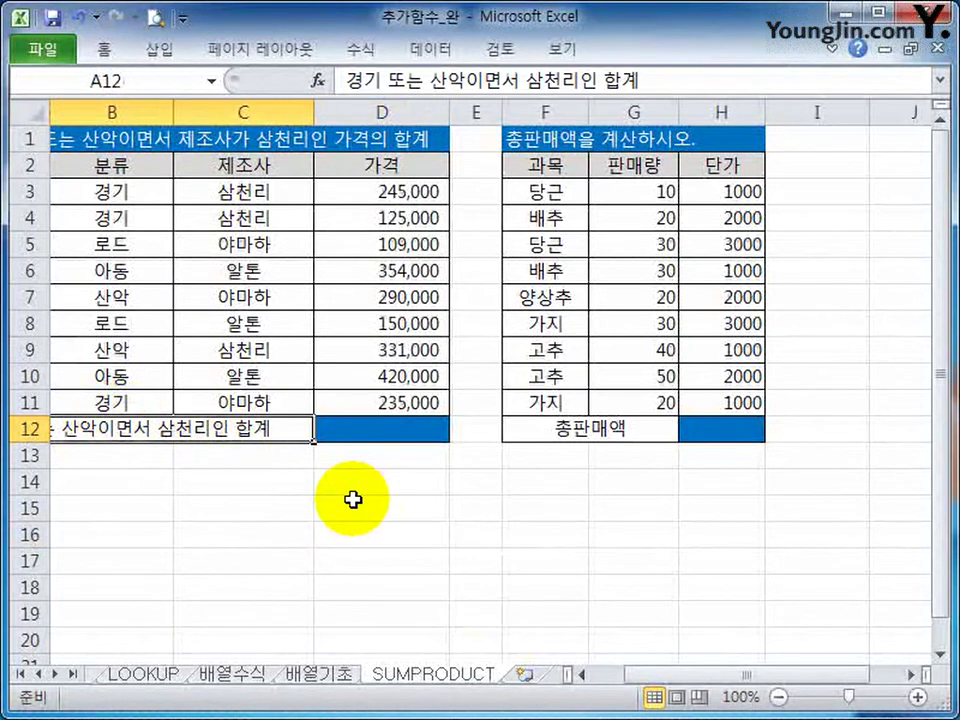
pyautogui.hscroll(-1, 354, 500)
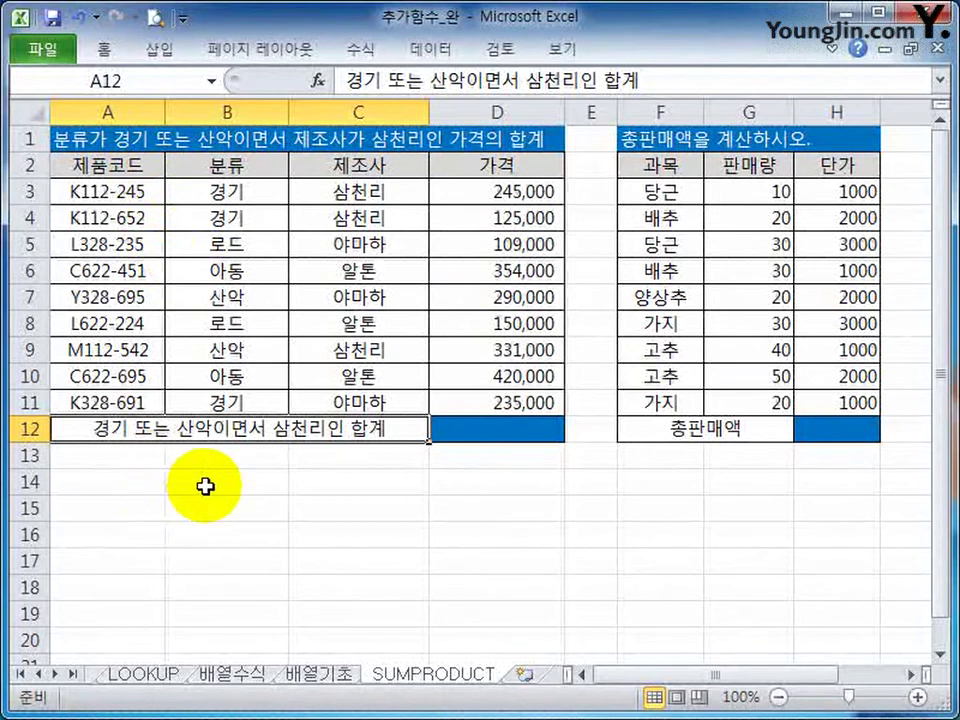
# Enter the 분류 criteria header in A15, with 경기 in A16 and 산악 in A17
pyautogui.click(133, 506)
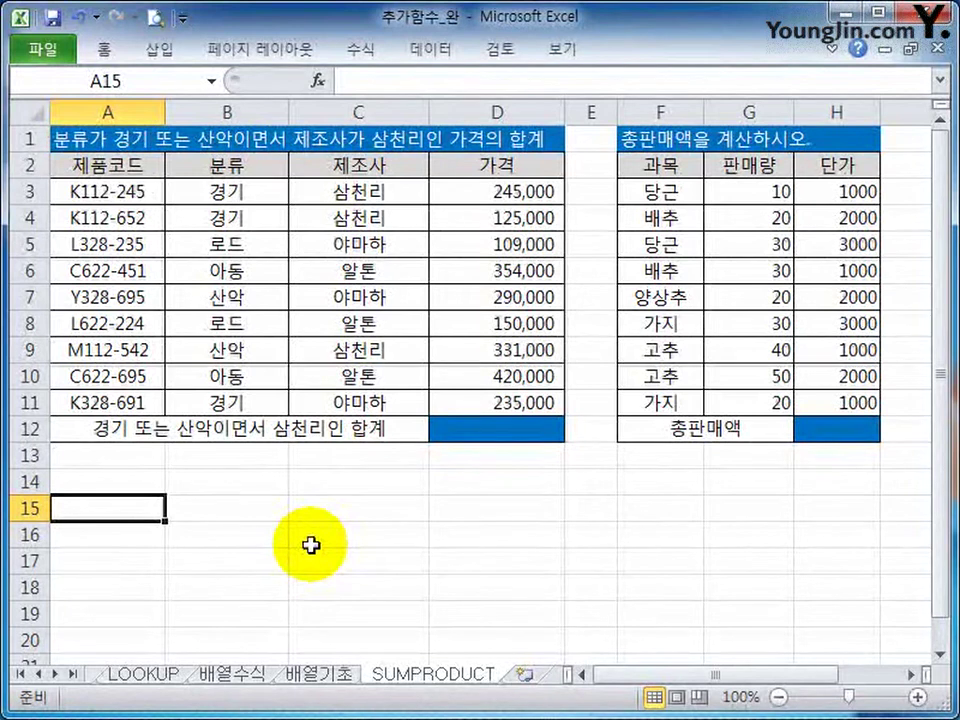
pyautogui.write('qns')
pyautogui.press('BackSpace')
pyautogui.press('BackSpace')
pyautogui.press('BackSpace')
pyautogui.press('Hangul')
pyautogui.write('분')
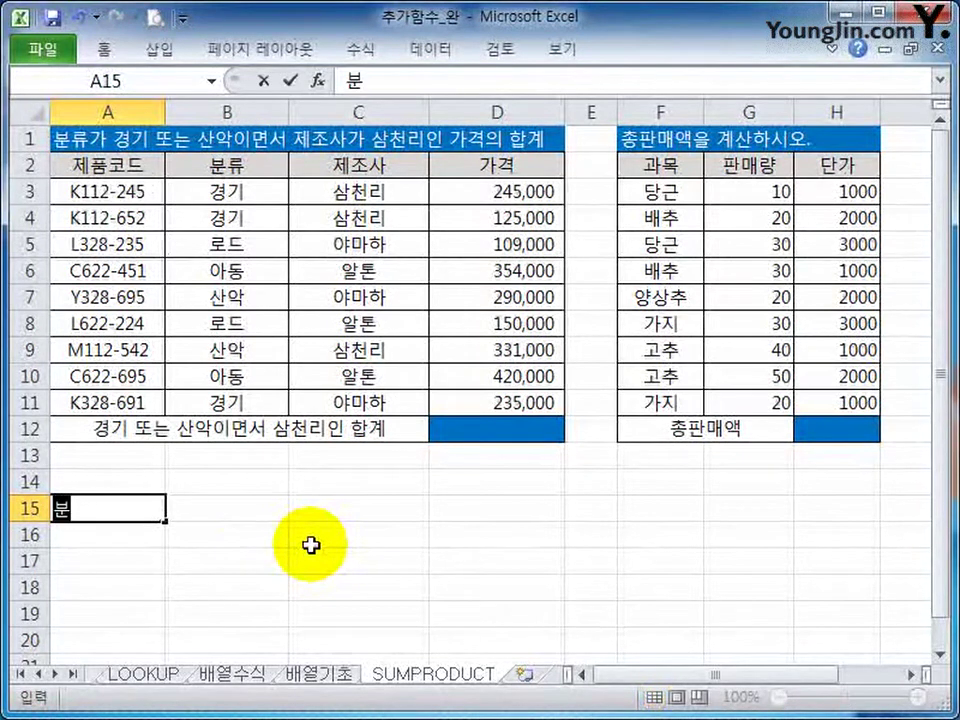
pyautogui.write('류')
pyautogui.press('Return')
pyautogui.write('경기')
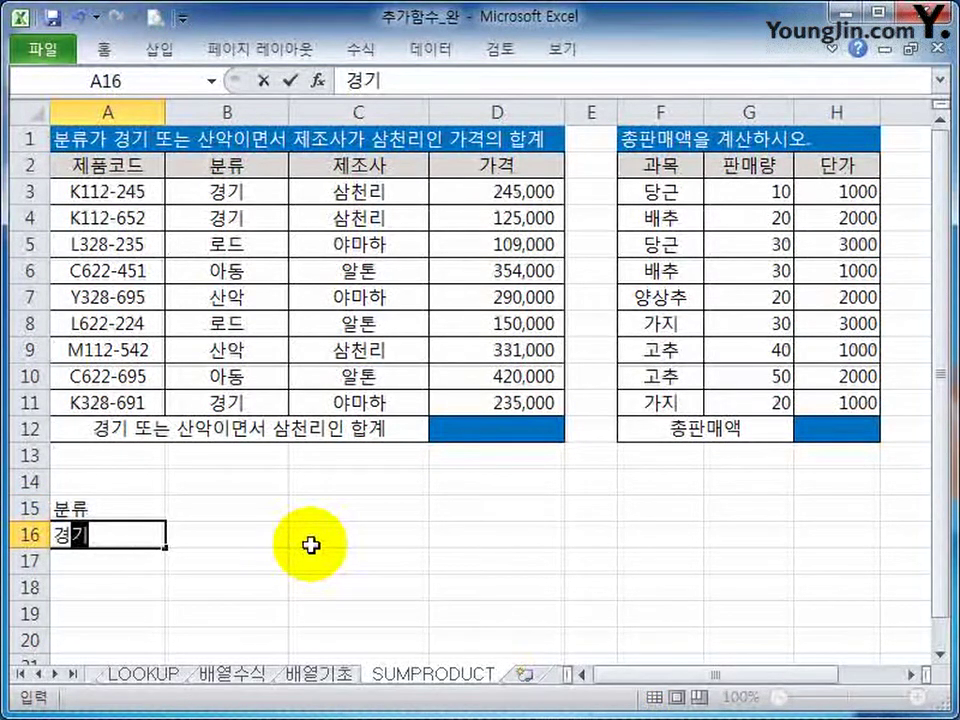
pyautogui.press('Return')
pyautogui.write('산악')
pyautogui.press('Return')
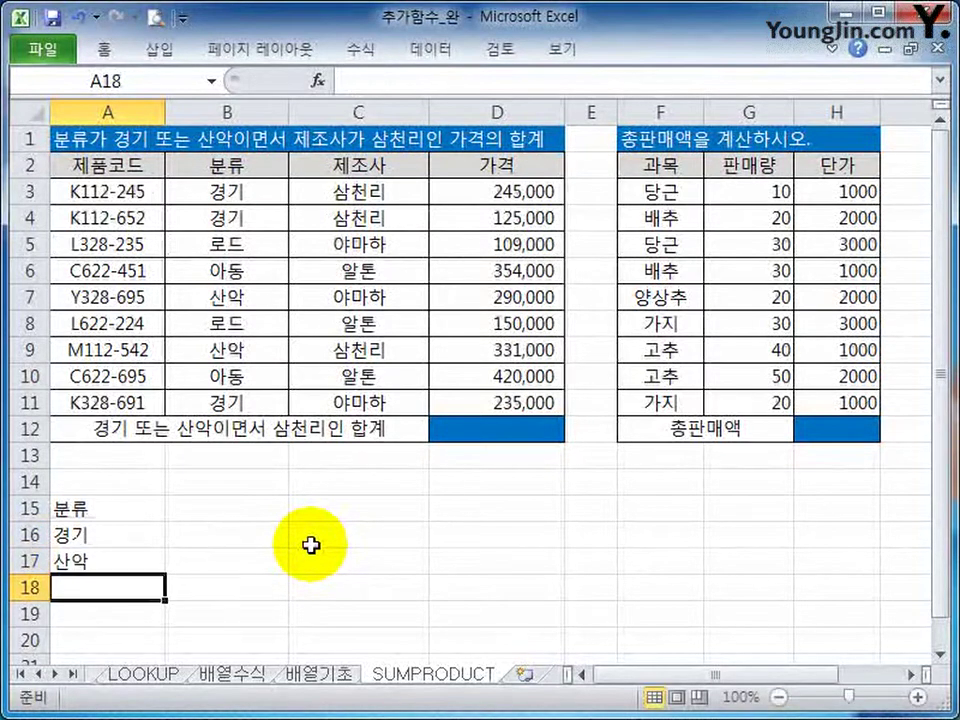
# Enter the 제조사 criteria header in B15, with 삼천리 in both B16 and B17
pyautogui.press('Up')
pyautogui.press('Up')
pyautogui.press('Up')
pyautogui.press('Right')
pyautogui.write('제')
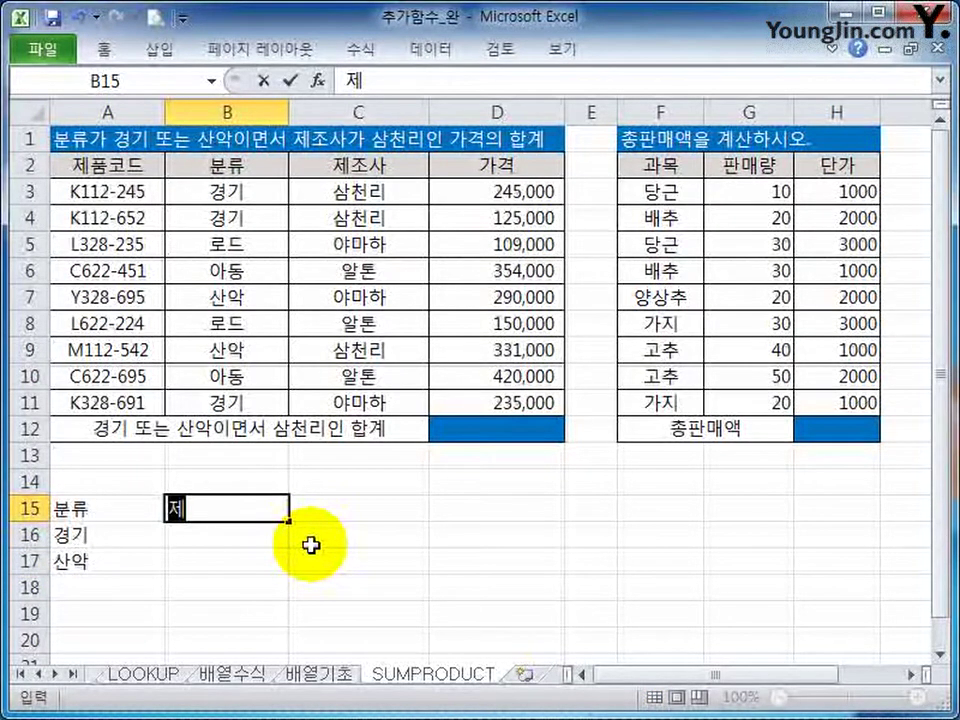
pyautogui.write('조사')
pyautogui.press('Return')
pyautogui.write('삼철')
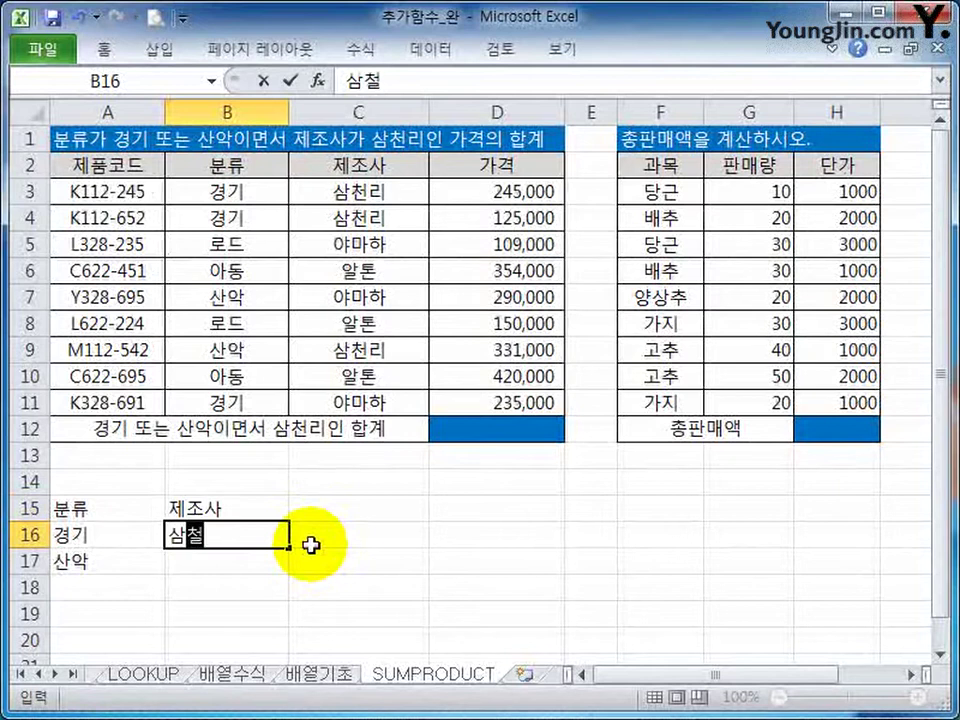
pyautogui.press('BackSpace')
pyautogui.write('ㄴ')
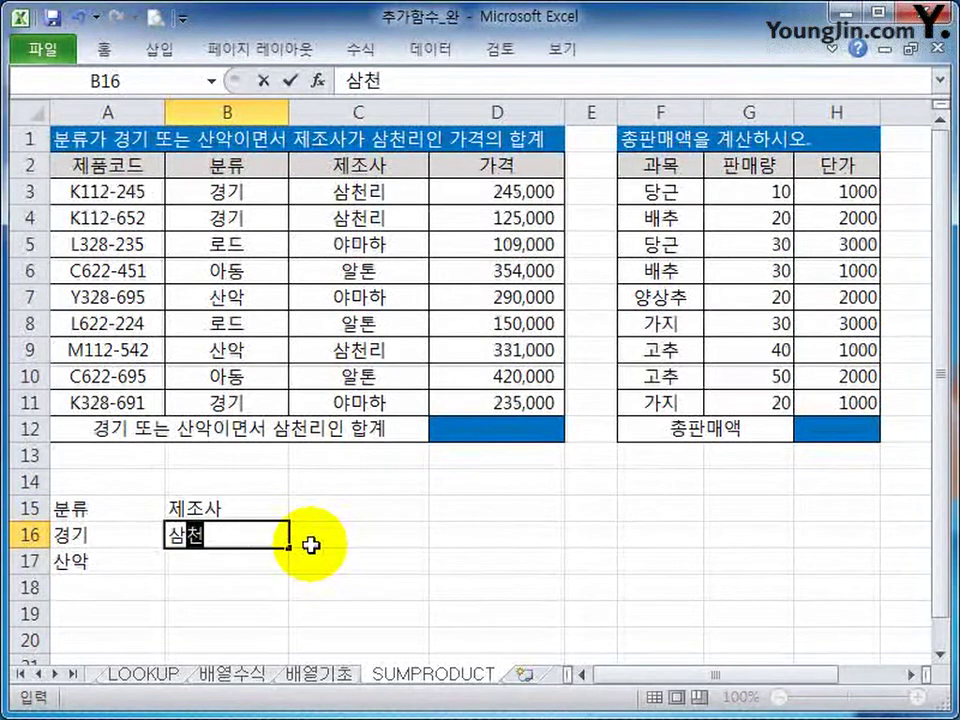
pyautogui.write('리')
pyautogui.press('BackSpace')
pyautogui.write('ㅣ')
pyautogui.press('Return')
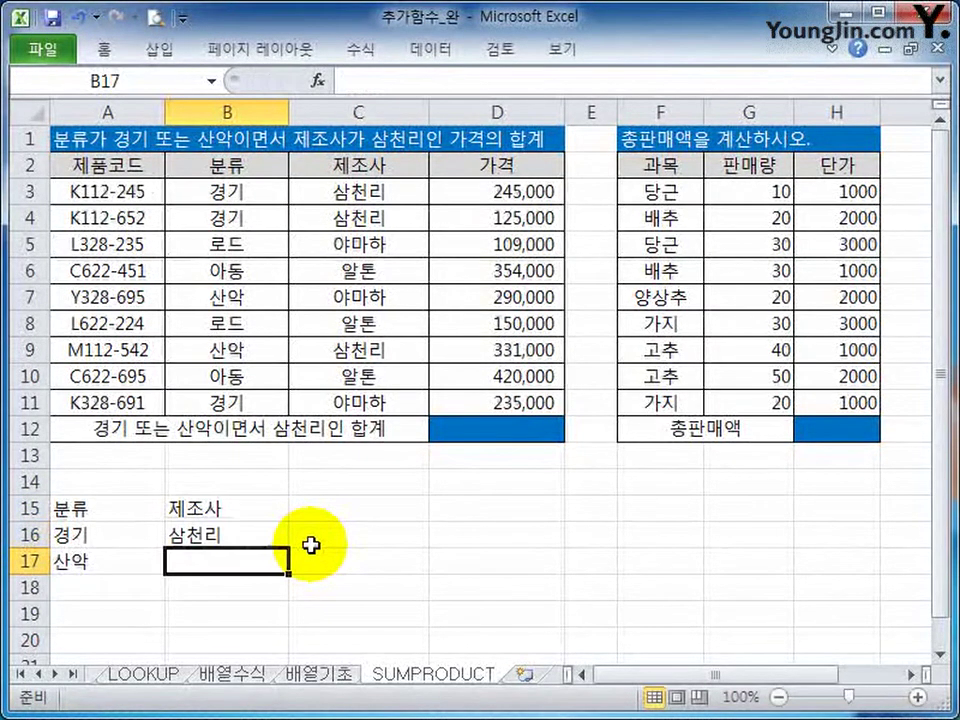
pyautogui.write('삼천리')
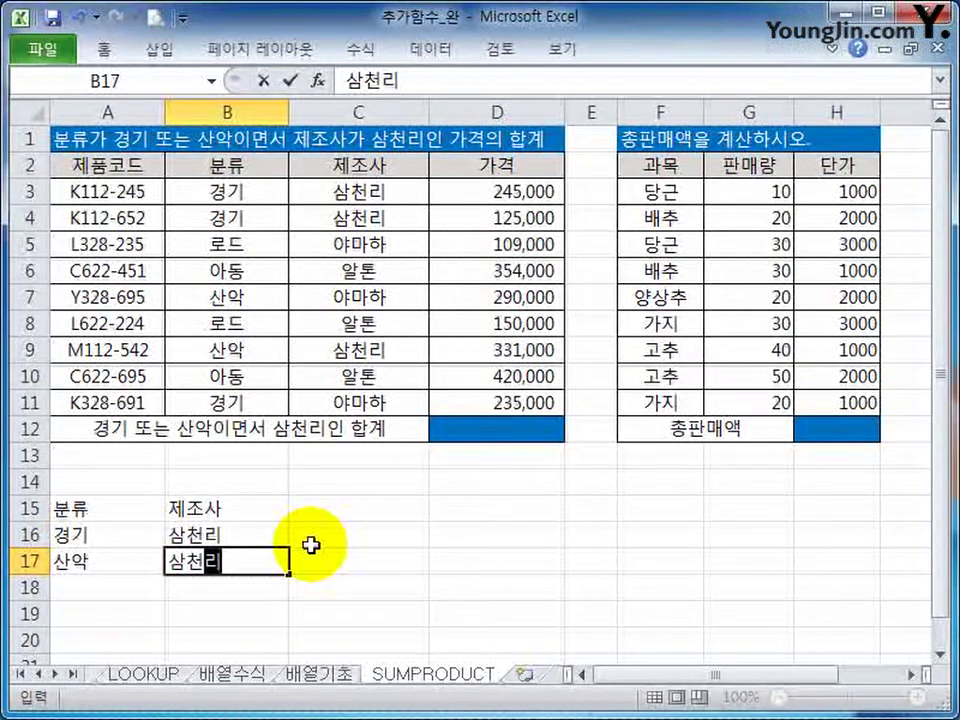
pyautogui.press('Return')
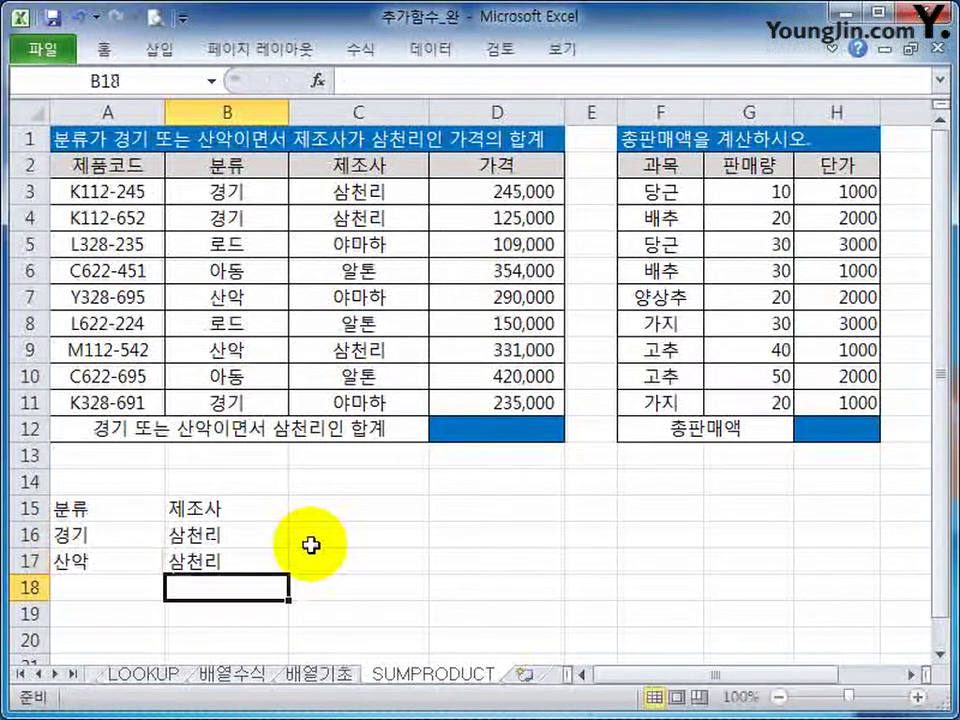
# Clear 삼천리 from B17 and enter it again as the 산악 row's 제조사 criterion
pyautogui.click(222, 558)
pyautogui.press('Delete')
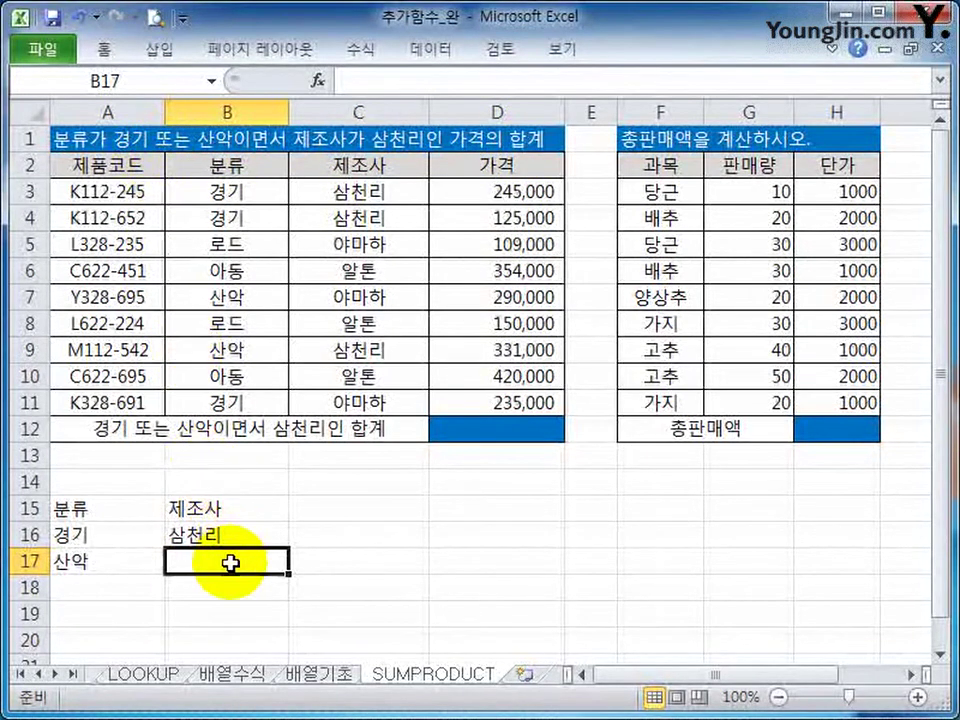
pyautogui.write('삼천리')
pyautogui.press('Return')
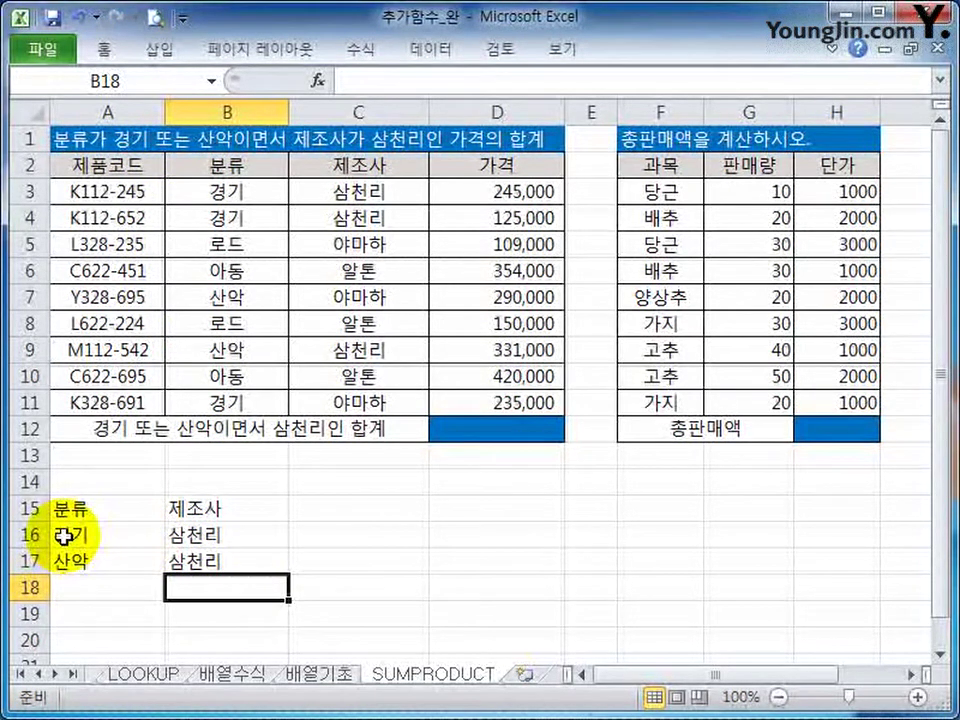
# Compare the two criteria rows, 경기 with 삼천리 in A16:B16 and 산악 with 삼천리 in A17:B17
pyautogui.moveTo(62, 535); pyautogui.dragTo(190, 533)
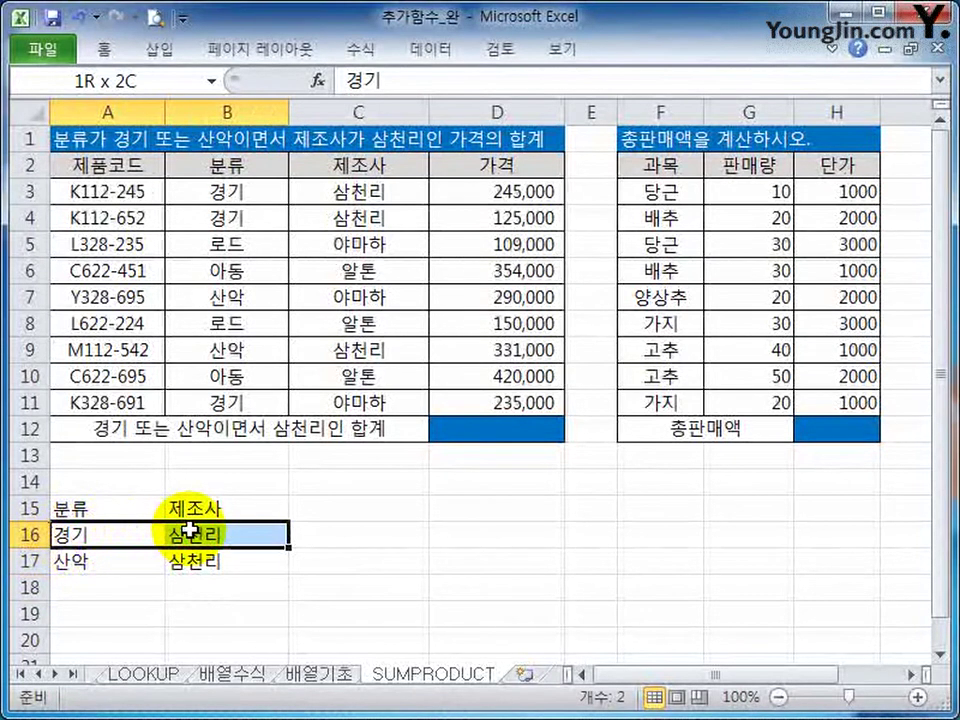
pyautogui.moveTo(101, 561); pyautogui.dragTo(208, 553)
pyautogui.moveTo(95, 535); pyautogui.dragTo(213, 538)
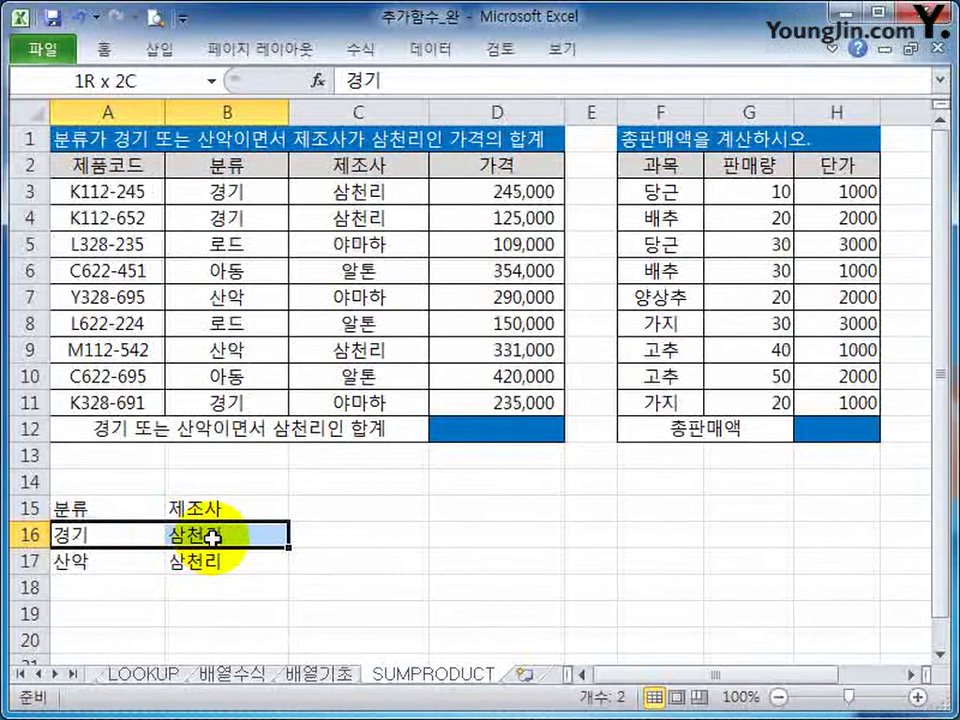
pyautogui.click(30, 561)
pyautogui.click(128, 561)
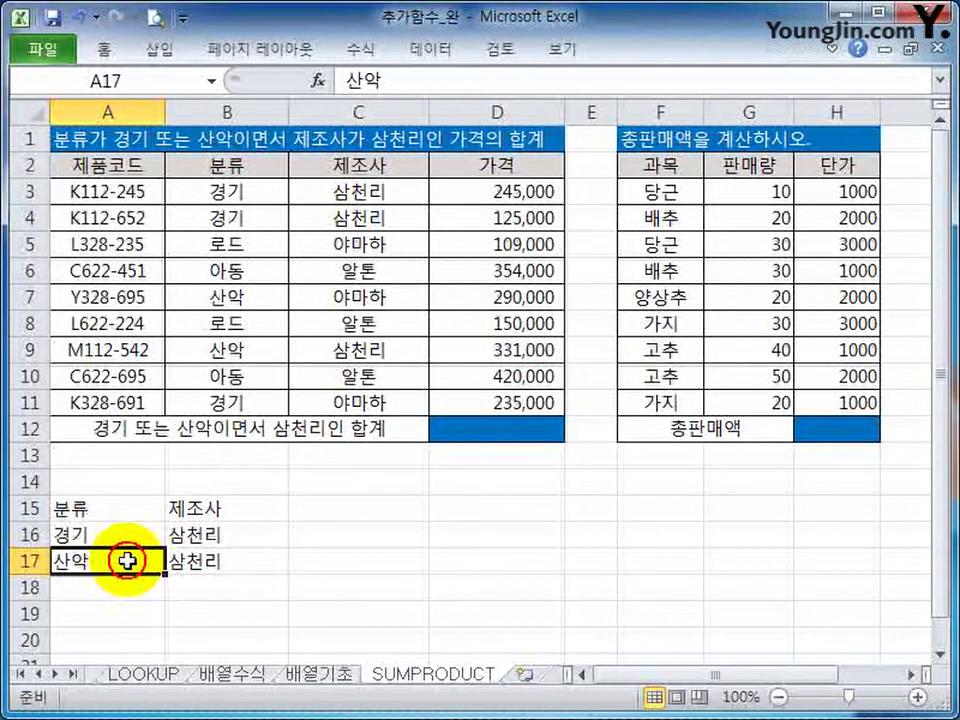
pyautogui.moveTo(128, 561); pyautogui.dragTo(198, 561)
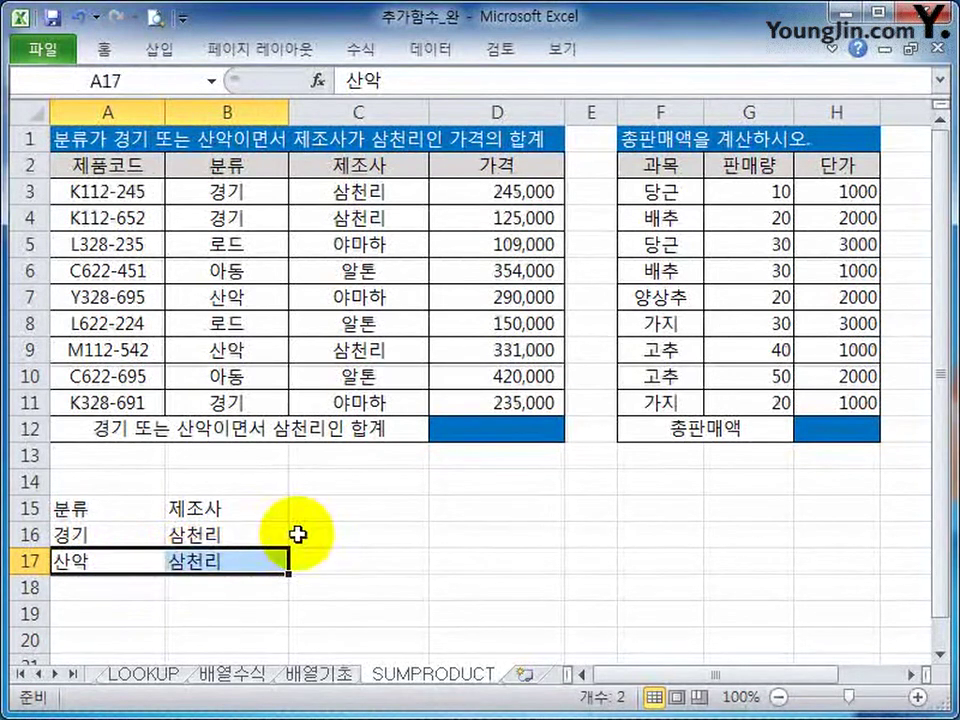
pyautogui.click(396, 532)
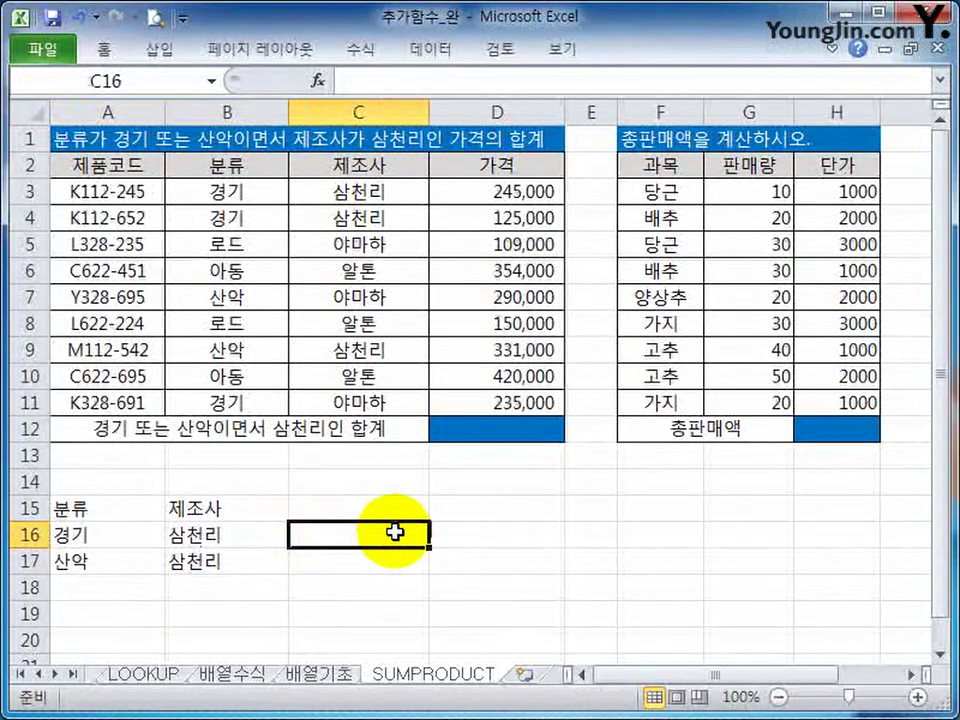
pyautogui.write('and')
pyautogui.press('Tab')
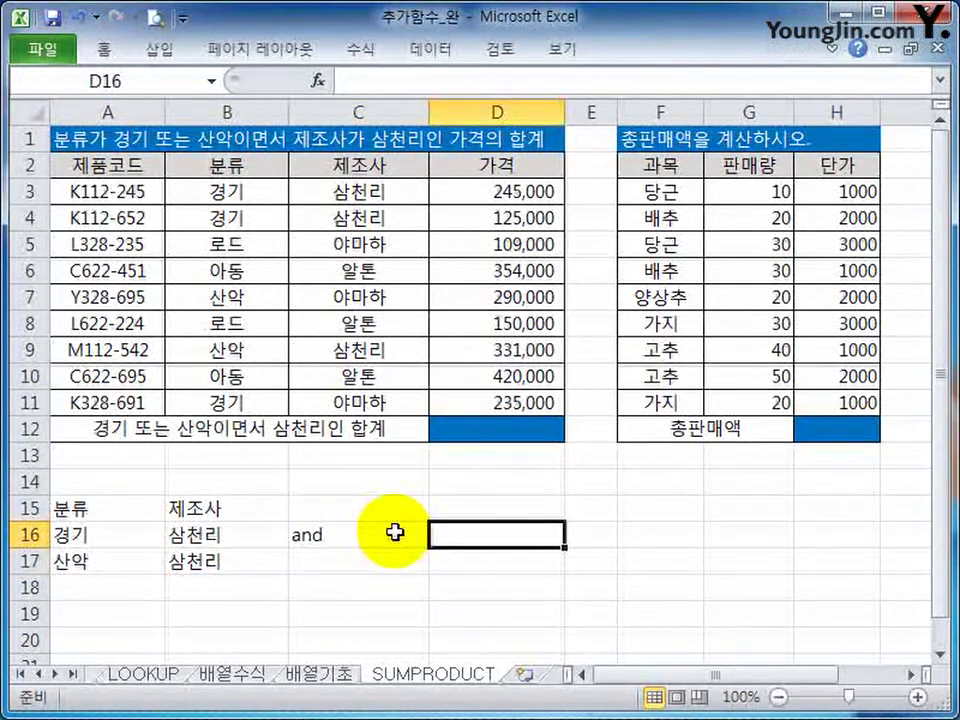
pyautogui.press('Down')
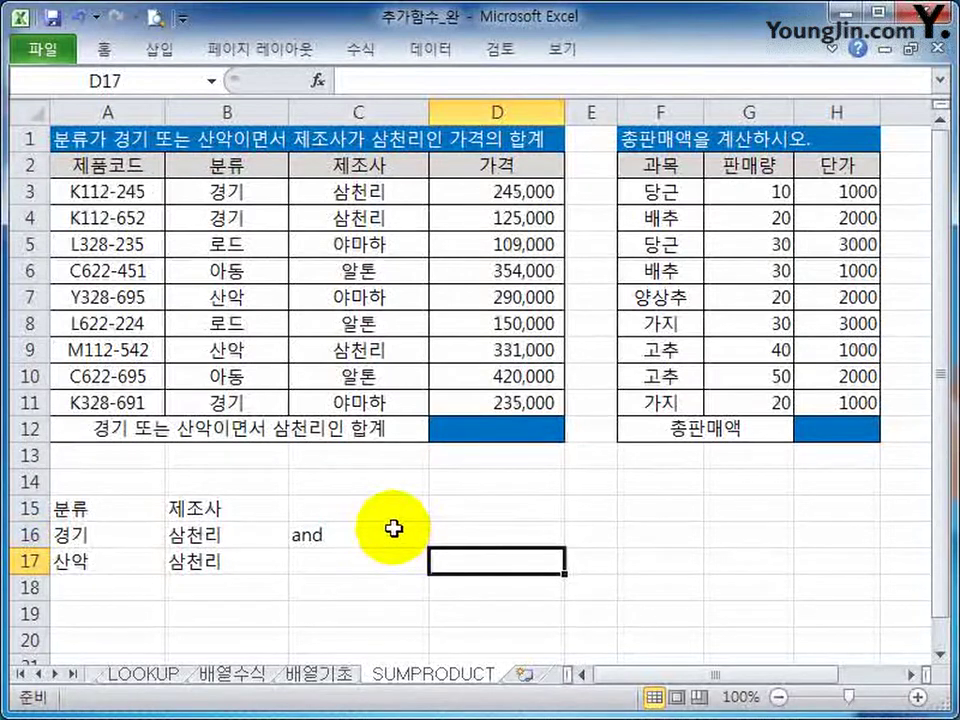
pyautogui.click(388, 532)
pyautogui.press('Delete')
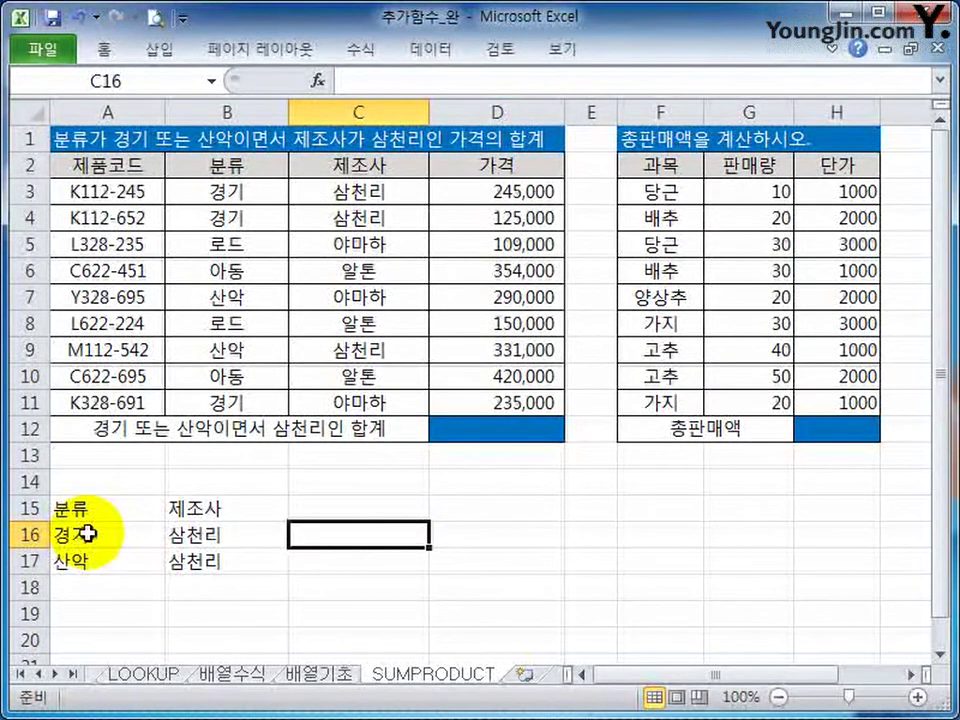
# Start a SUMPRODUCT formula in D12 whose first array tests the 분류 range with (B3:B11="경기")
pyautogui.moveTo(89, 533); pyautogui.dragTo(215, 563)
pyautogui.click(519, 426)
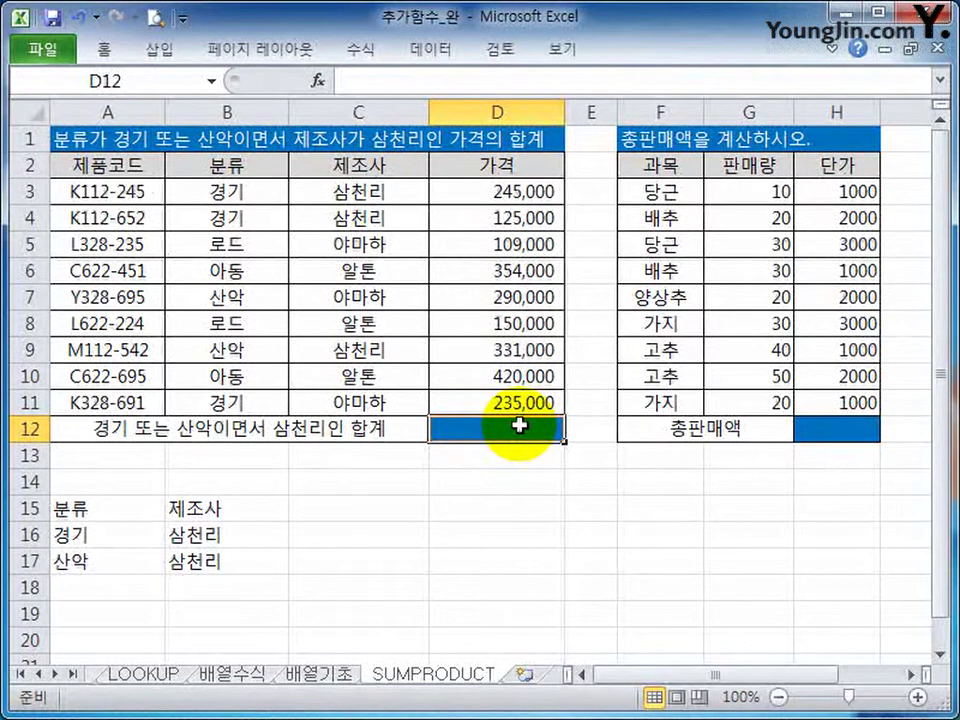
pyautogui.write('=sump')
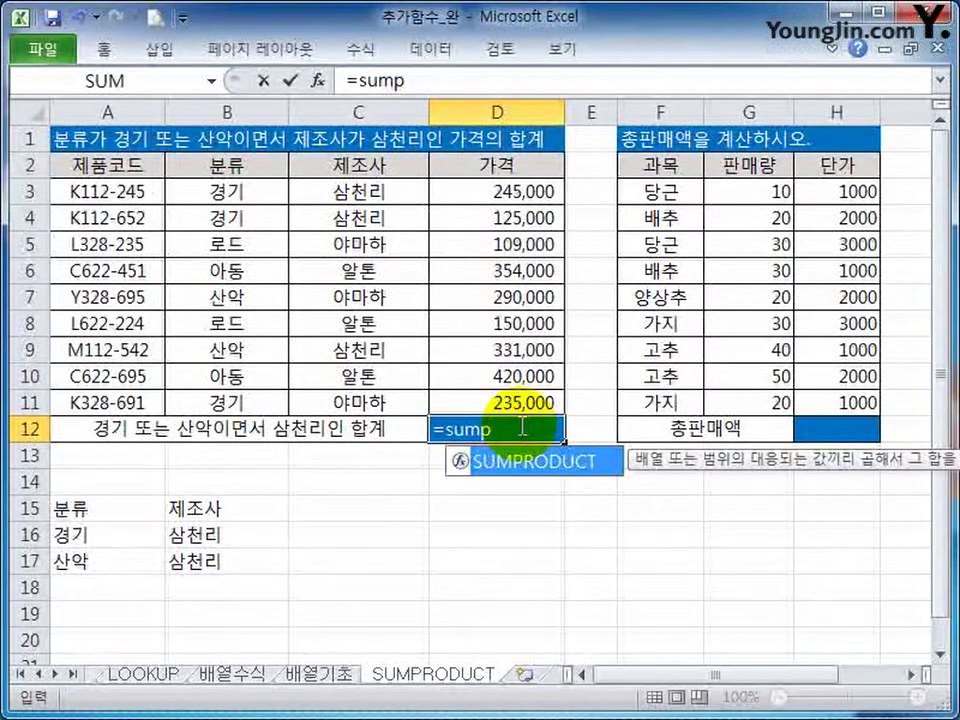
pyautogui.press('Tab')
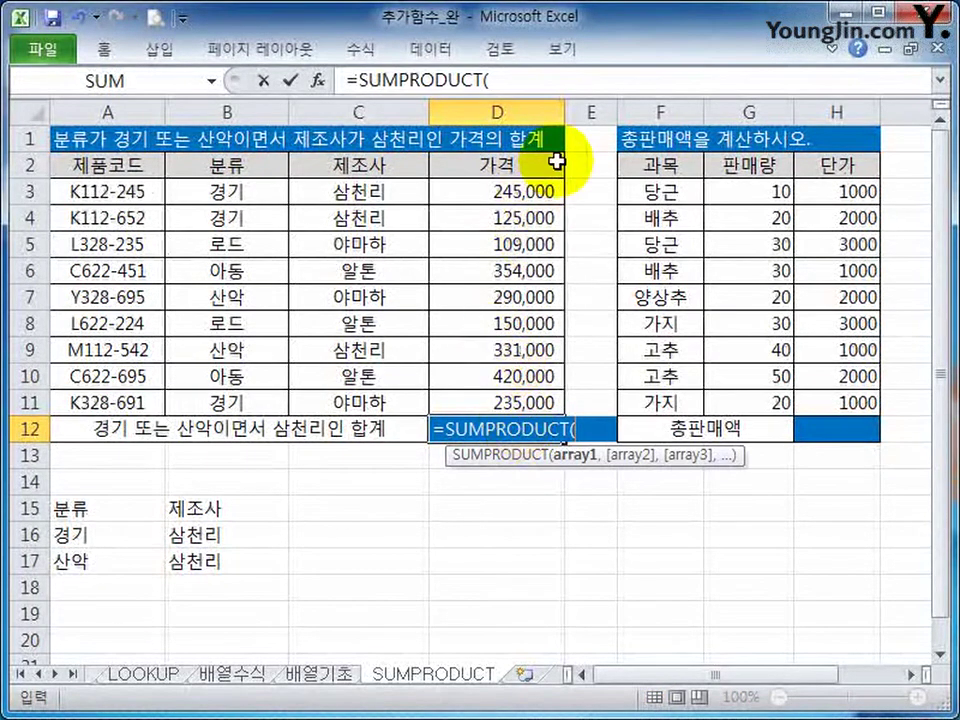
pyautogui.click(535, 79)
pyautogui.write('(')
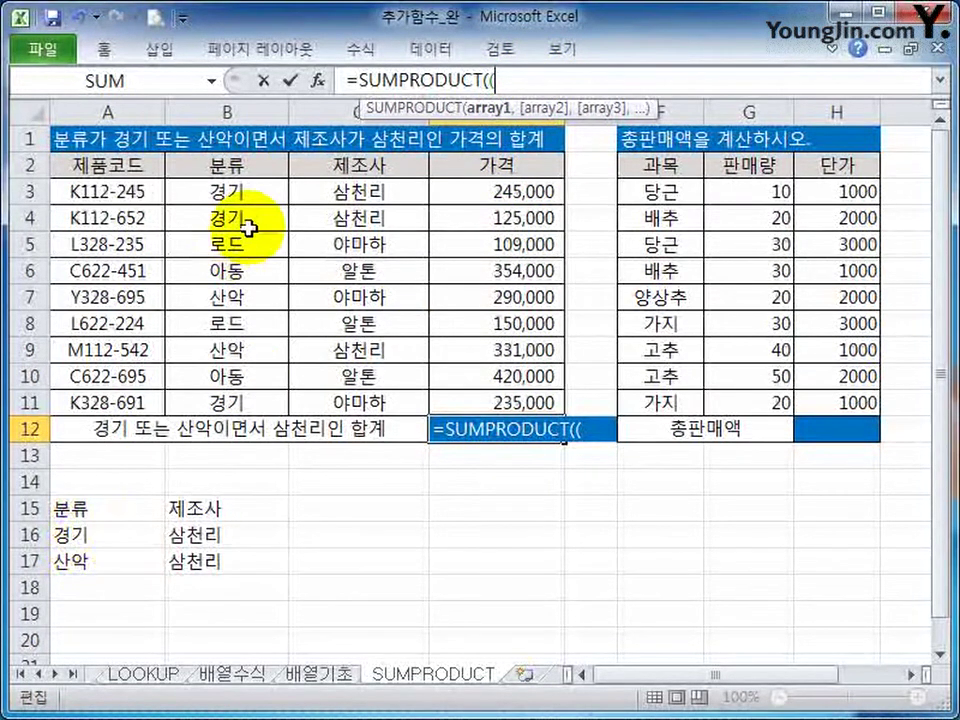
pyautogui.moveTo(257, 188); pyautogui.dragTo(237, 402)
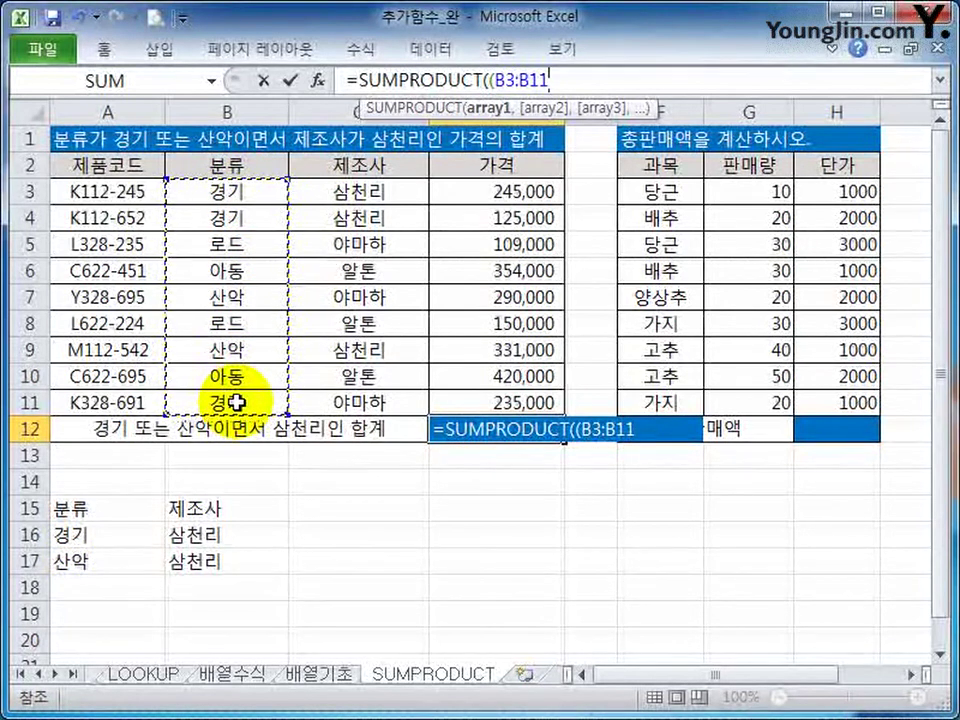
pyautogui.write('="')
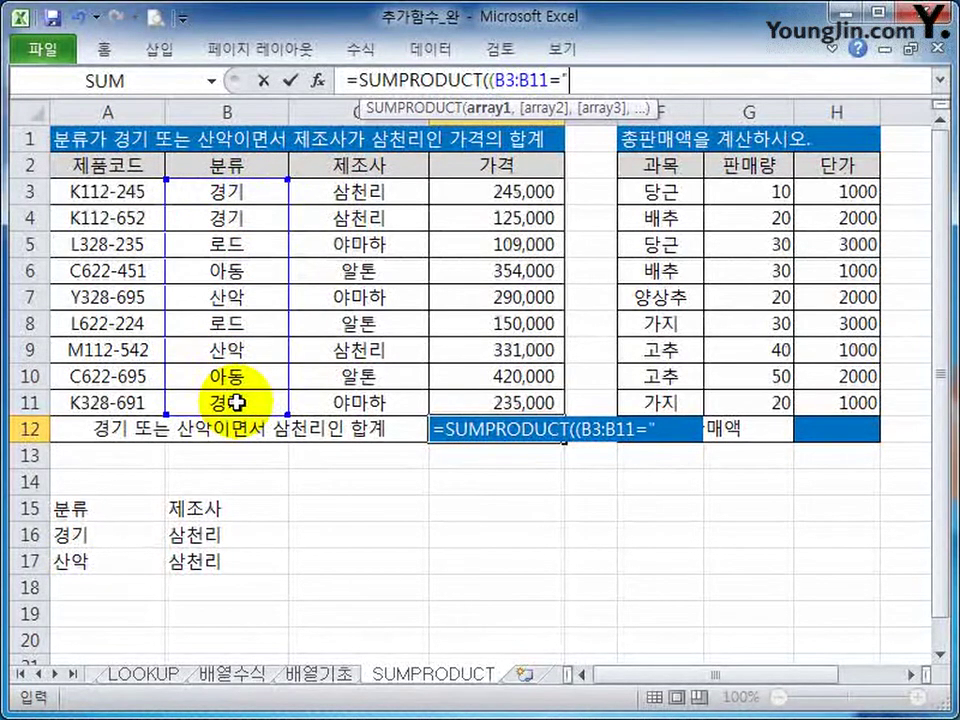
pyautogui.write('ㄱ')
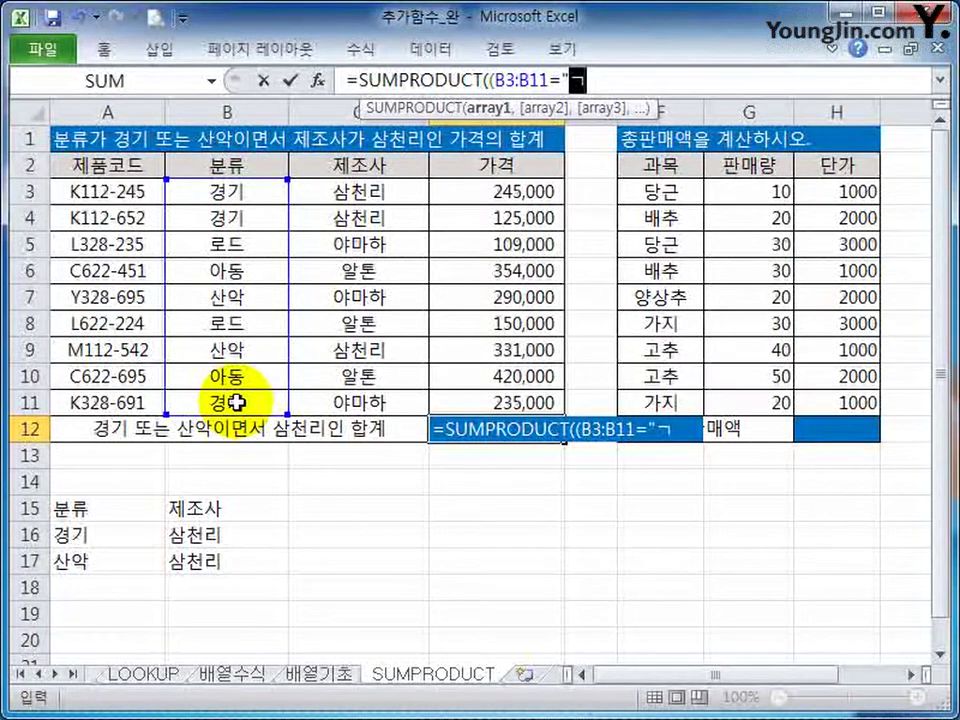
pyautogui.write('경기")')
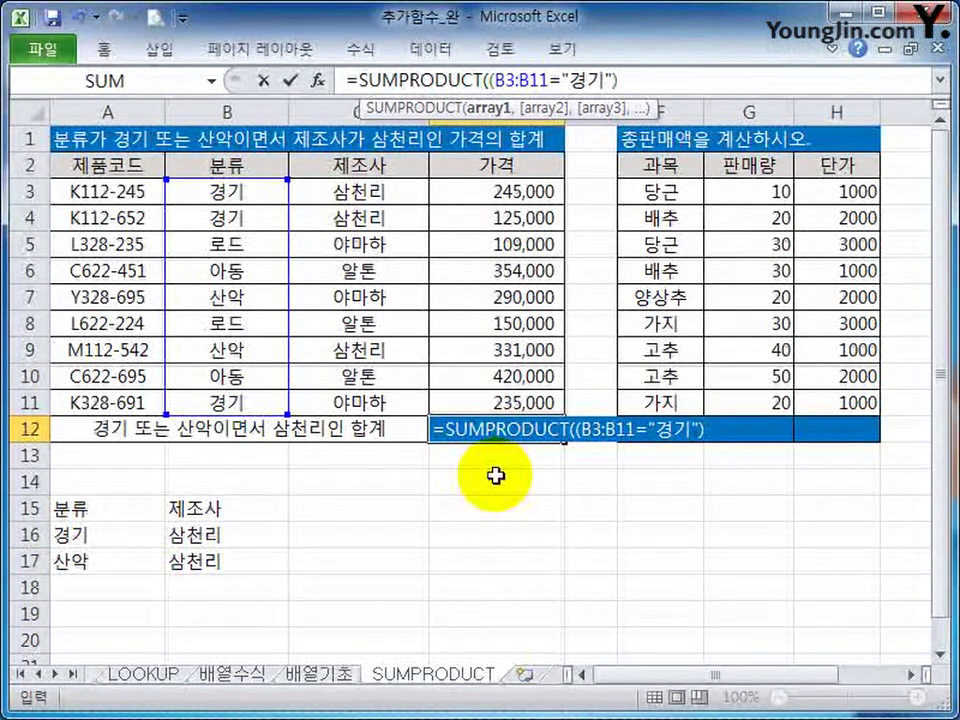
# Multiply the 경기 test in the D12 formula by the 제조사 condition (C3:C11="삼천리")
pyautogui.write('*')
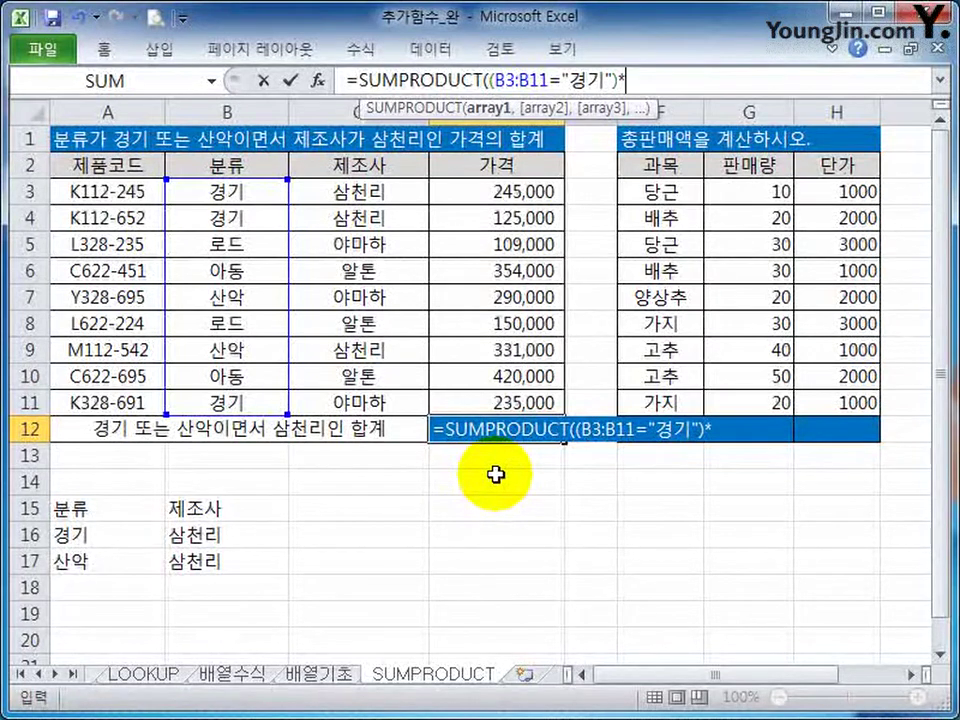
pyautogui.write('(')
pyautogui.moveTo(340, 192); pyautogui.dragTo(369, 394)
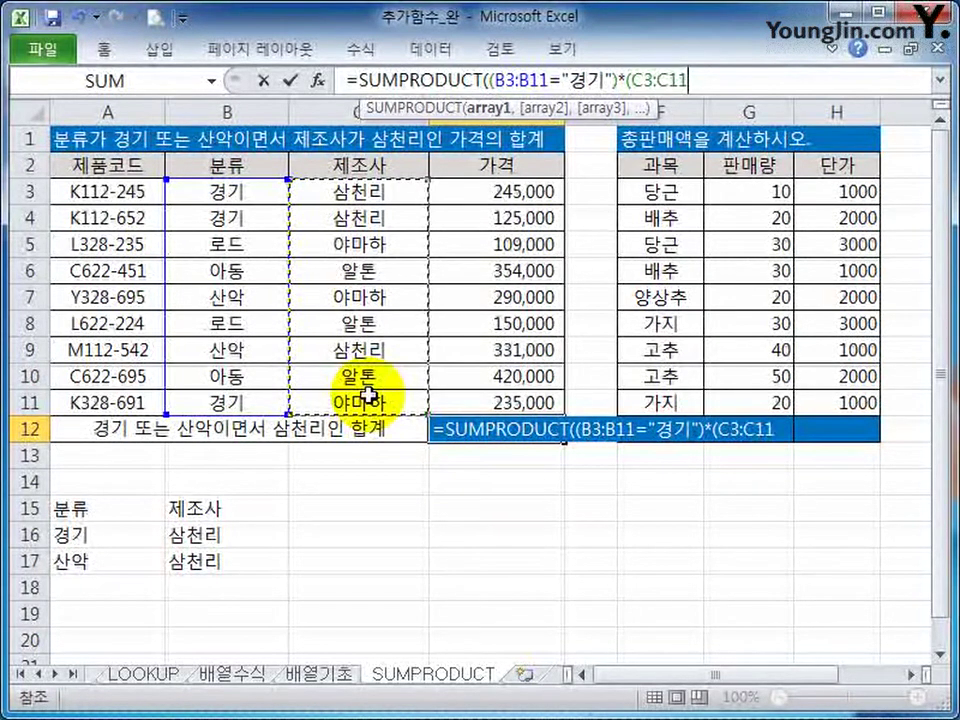
pyautogui.write('=삼')
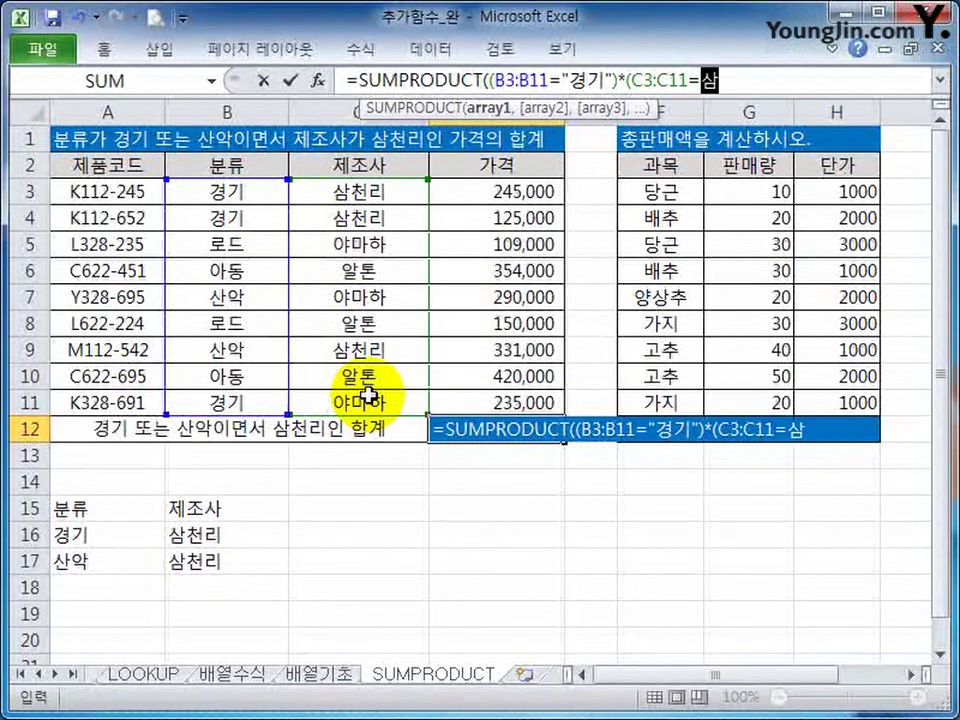
pyautogui.write('"삼천리")')
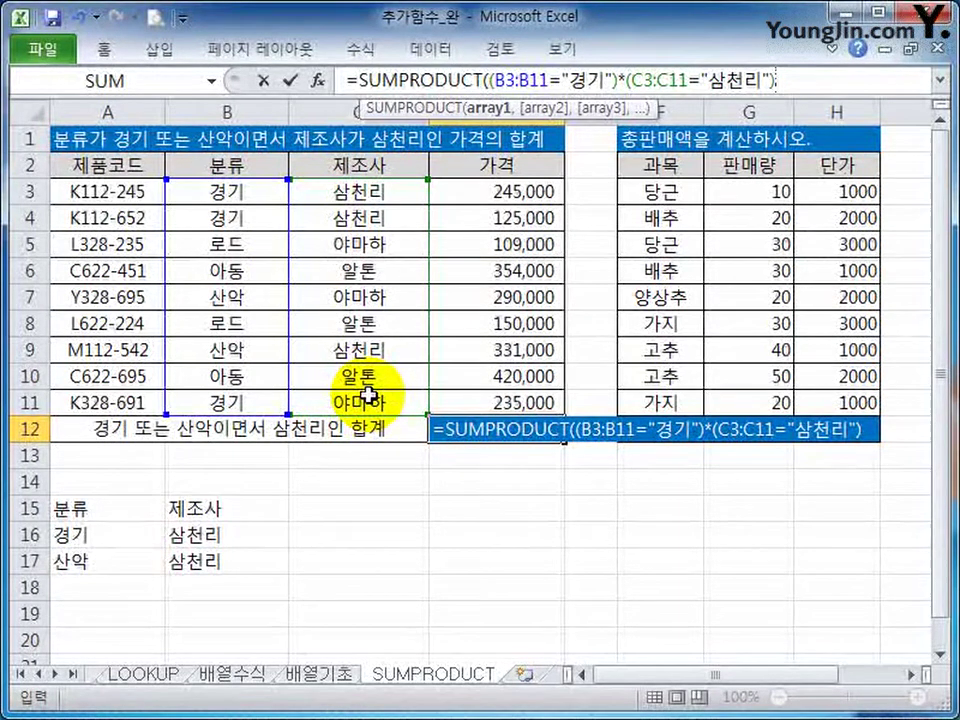
# Add a plus sign after the two multiplied conditions in the D12 formula and paste a copy of them behind it
pyautogui.click(940, 80)
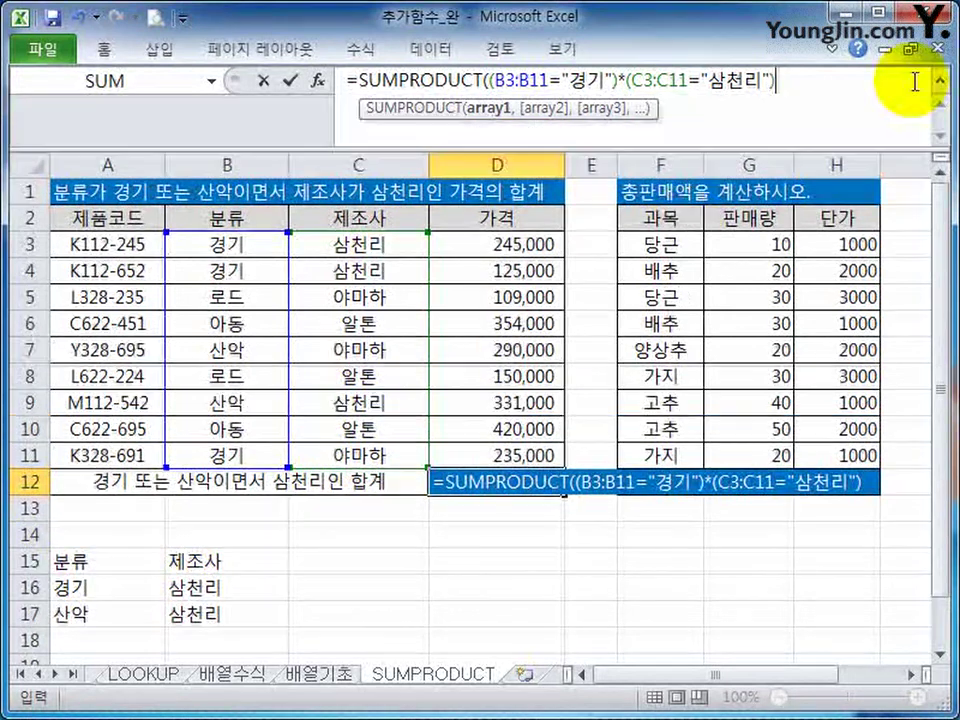
pyautogui.click(818, 78)
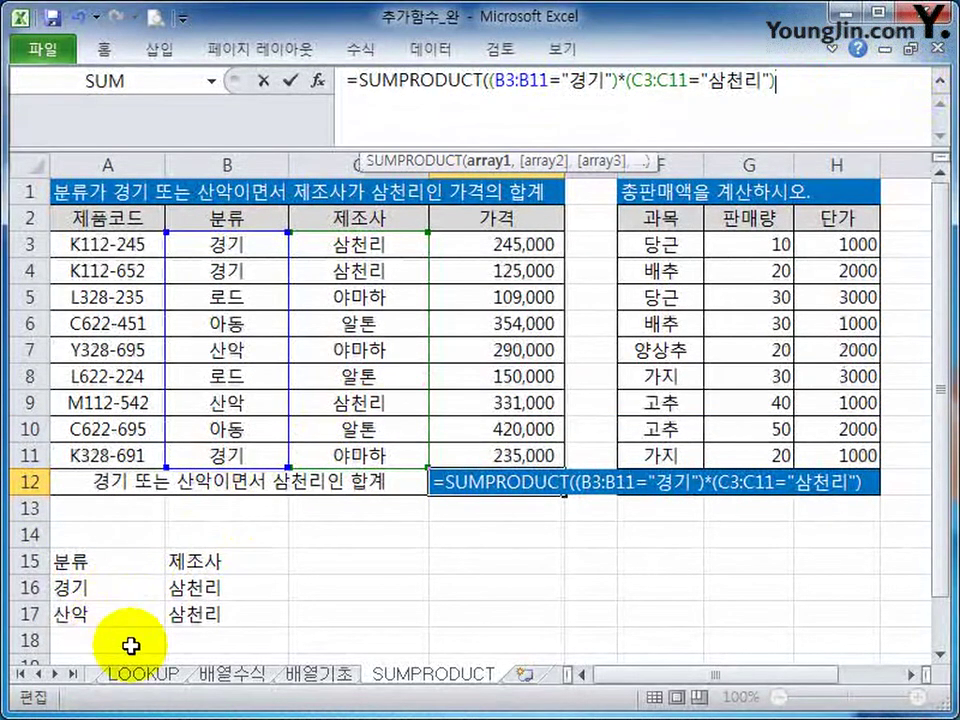
pyautogui.write('+')
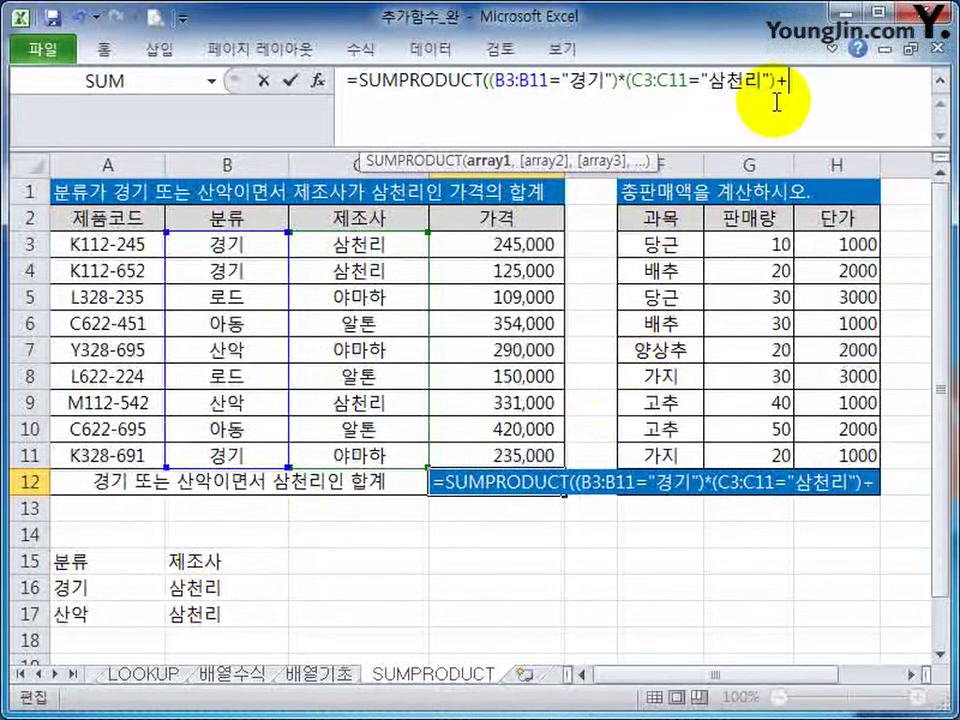
pyautogui.moveTo(777, 84); pyautogui.dragTo(472, 83)
pyautogui.hotkey('ctrl', 'c')
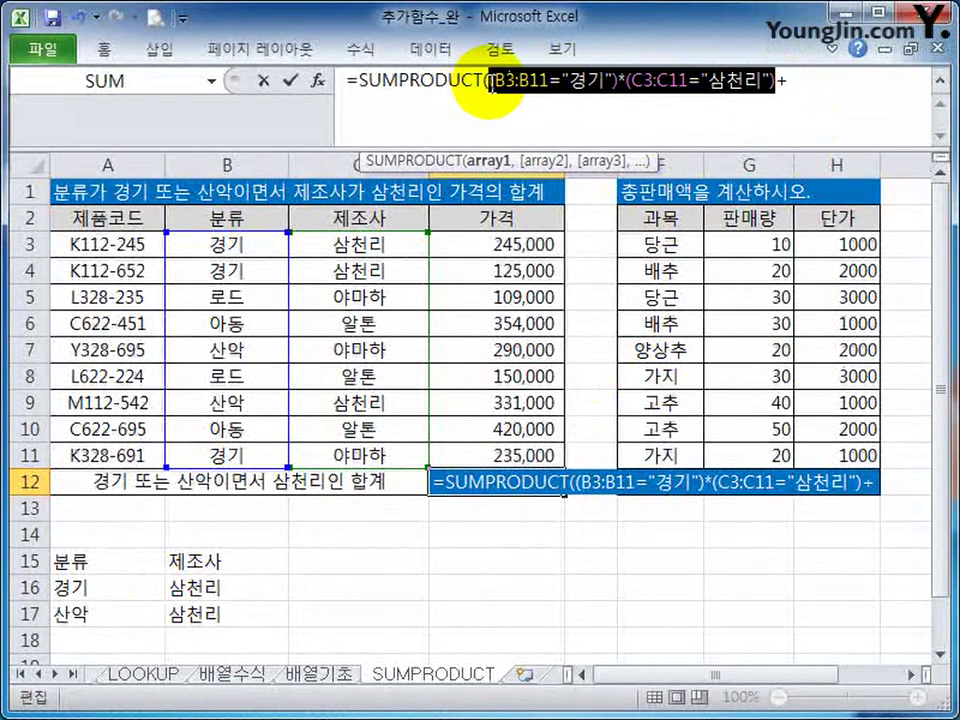
pyautogui.click(835, 80)
pyautogui.hotkey('ctrl', 'v')
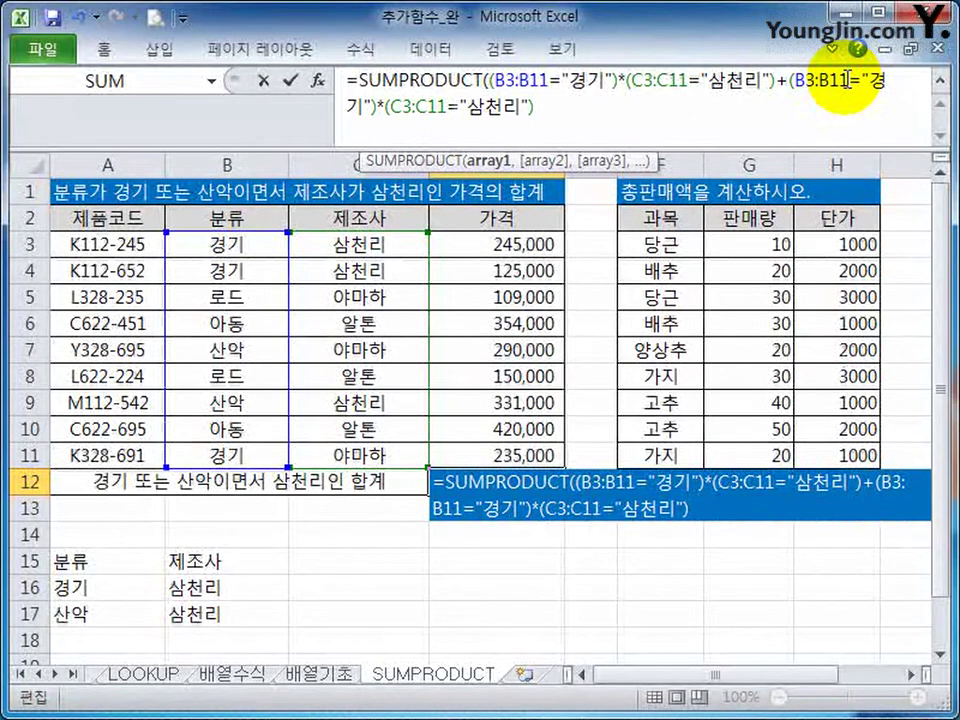
# Change 경기 to 산악 in the copied condition pair of the D12 formula
pyautogui.moveTo(868, 80); pyautogui.dragTo(362, 118)
pyautogui.write('산악')
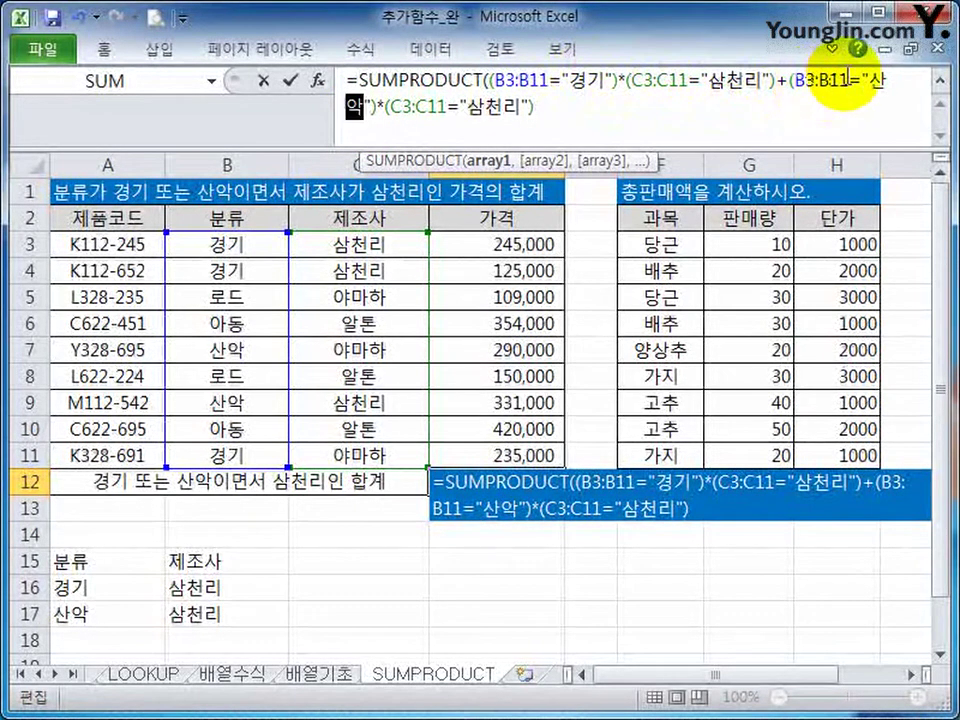
pyautogui.click(562, 110)
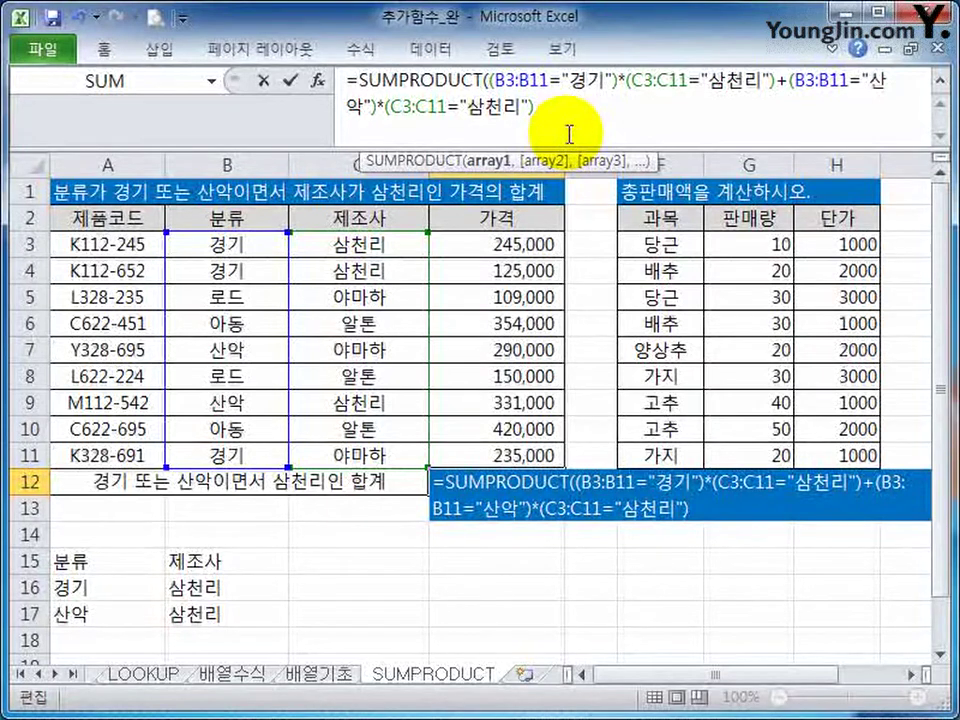
# Bring up the function arguments for the D12 SUMPRODUCT and set Array2 to the price range D3:D11
pyautogui.click(412, 72)
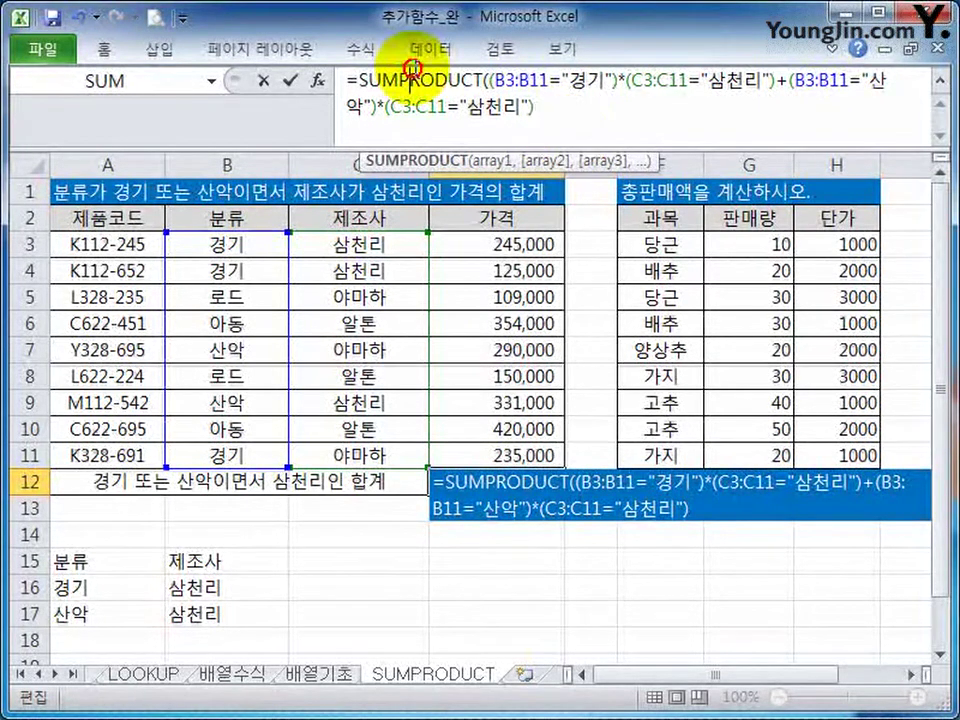
pyautogui.click(317, 80)
pyautogui.moveTo(454, 367); pyautogui.dragTo(845, 340)
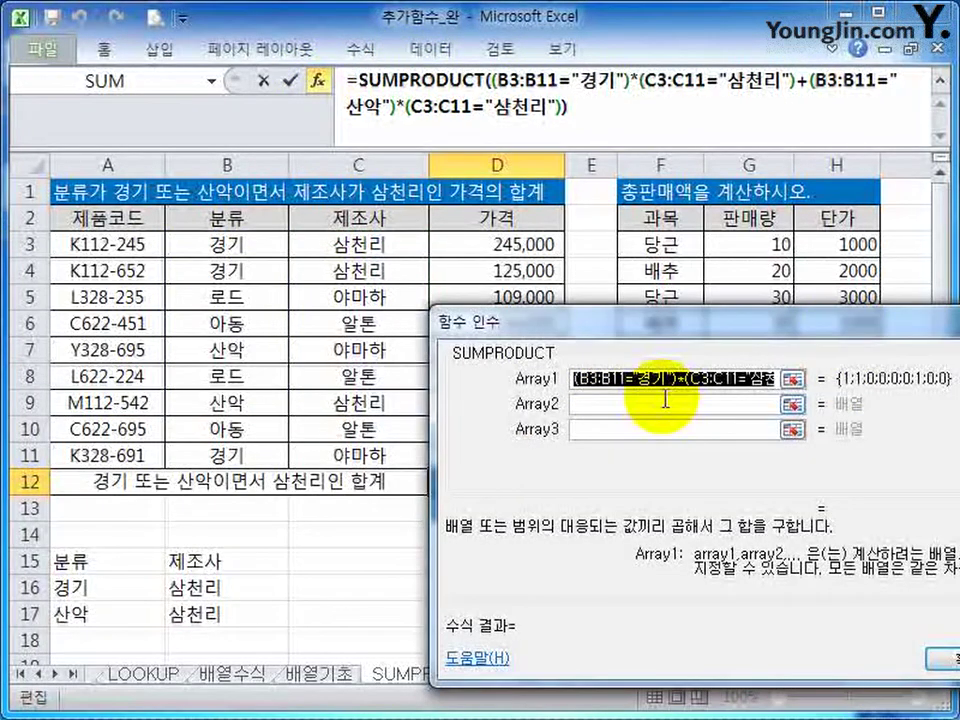
pyautogui.moveTo(610, 322); pyautogui.dragTo(745, 222)
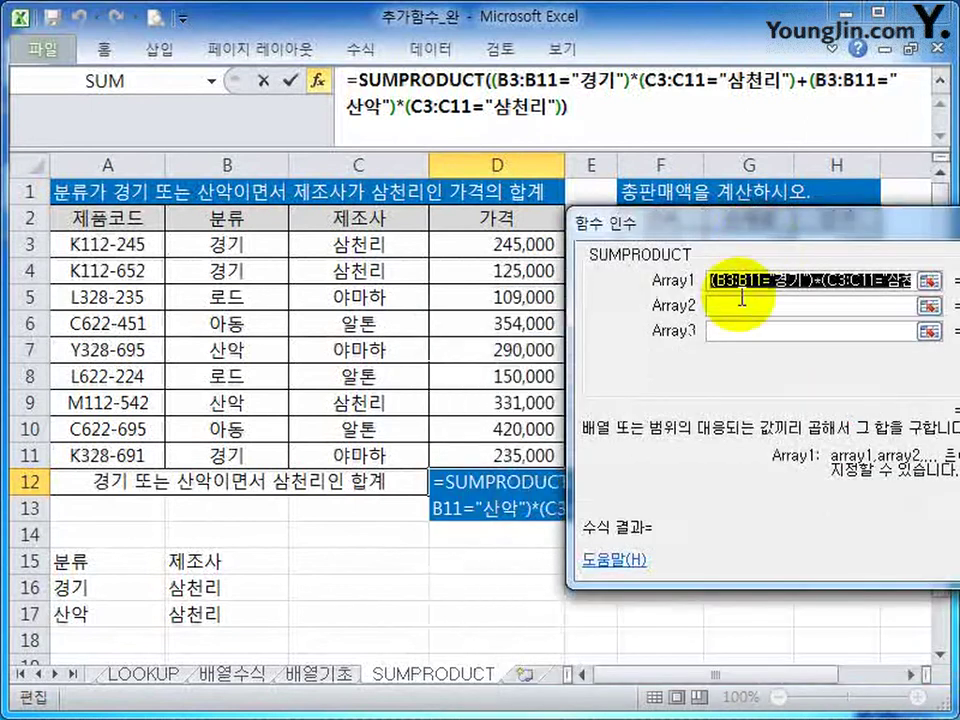
pyautogui.click(740, 305)
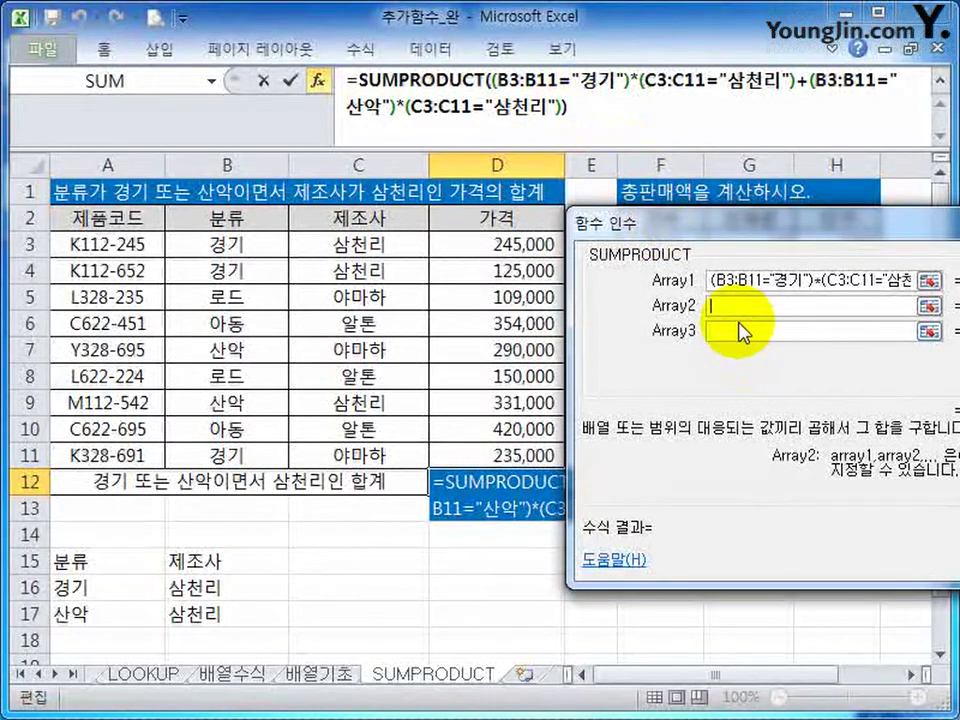
pyautogui.click(508, 246)
pyautogui.hotkey('ctrl', 'shift', 'Down')
pyautogui.moveTo(867, 231); pyautogui.dragTo(468, 272)
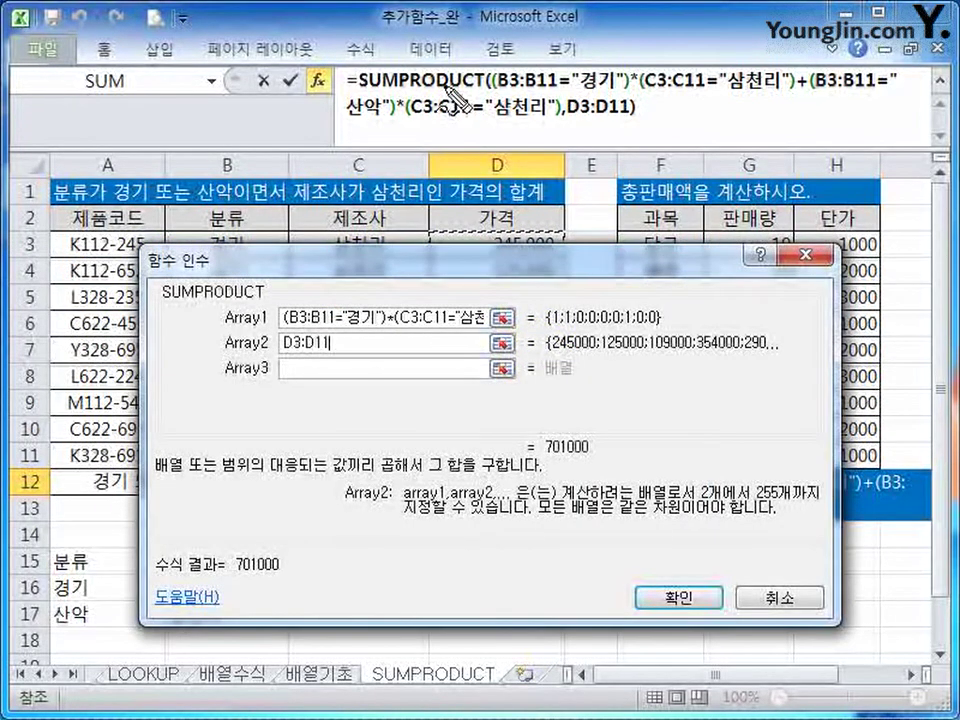
pyautogui.moveTo(547, 316)
pyautogui.mouseDown()
pyautogui.moveTo(552, 354)
pyautogui.moveTo(572, 322)
pyautogui.moveTo(586, 332)
pyautogui.moveTo(609, 305)
pyautogui.mouseUp()
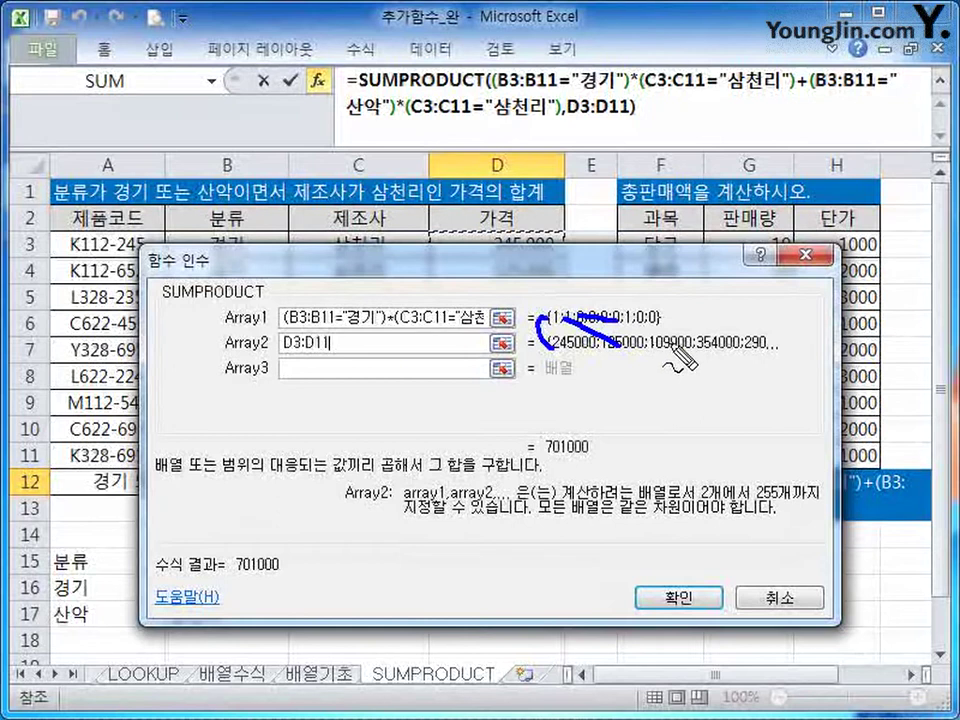
pyautogui.moveTo(662, 365)
pyautogui.mouseDown()
pyautogui.moveTo(672, 345)
pyautogui.moveTo(698, 336)
pyautogui.mouseUp()
pyautogui.moveTo(750, 360)
pyautogui.mouseDown()
pyautogui.moveTo(760, 333)
pyautogui.moveTo(782, 345)
pyautogui.mouseUp()
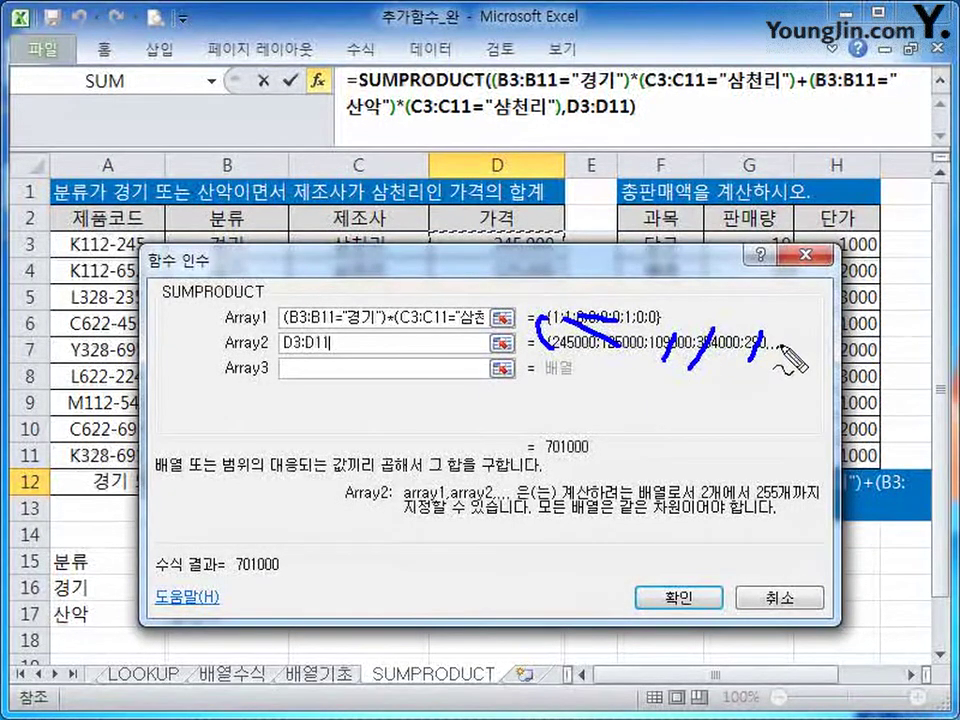
pyautogui.moveTo(568, 322); pyautogui.dragTo(560, 348)
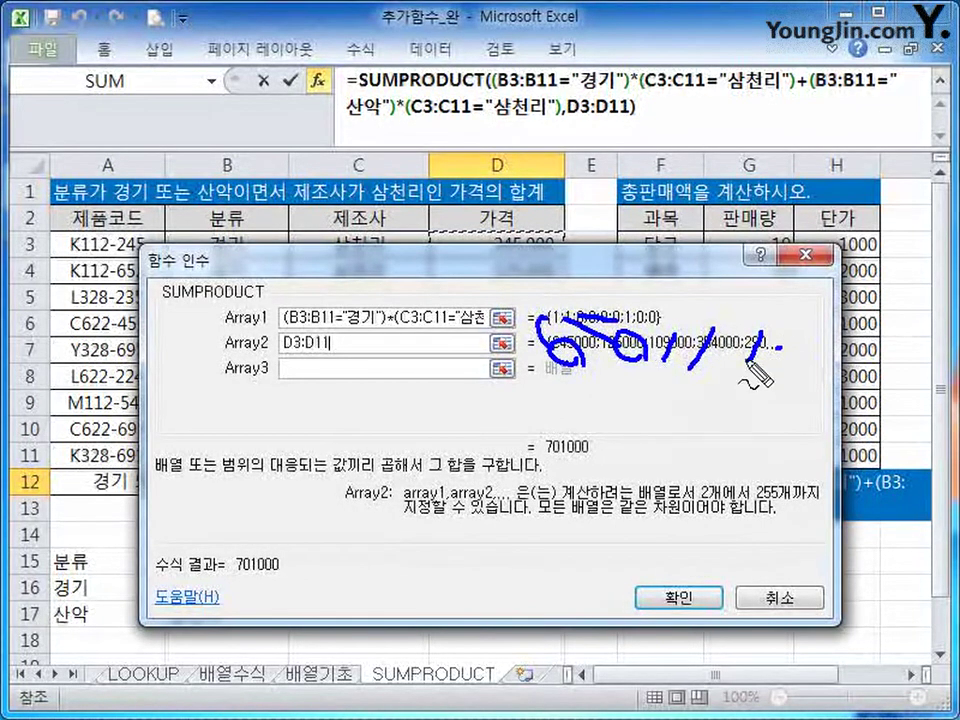
pyautogui.moveTo(784, 338); pyautogui.dragTo(786, 340)
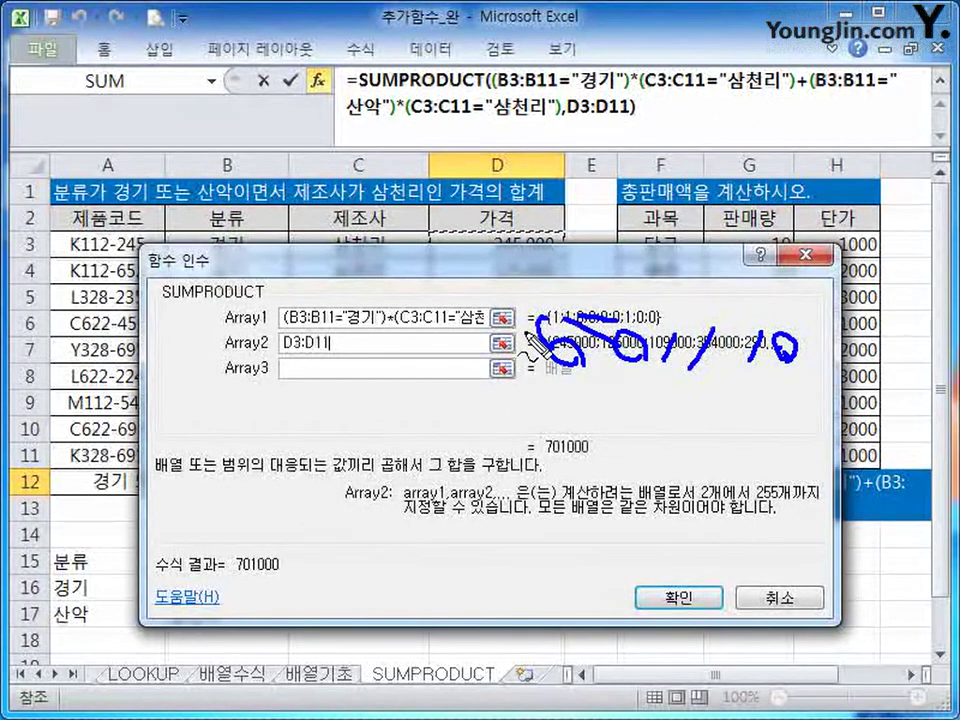
pyautogui.moveTo(536, 322); pyautogui.dragTo(530, 372)
pyautogui.moveTo(790, 318); pyautogui.dragTo(788, 376)
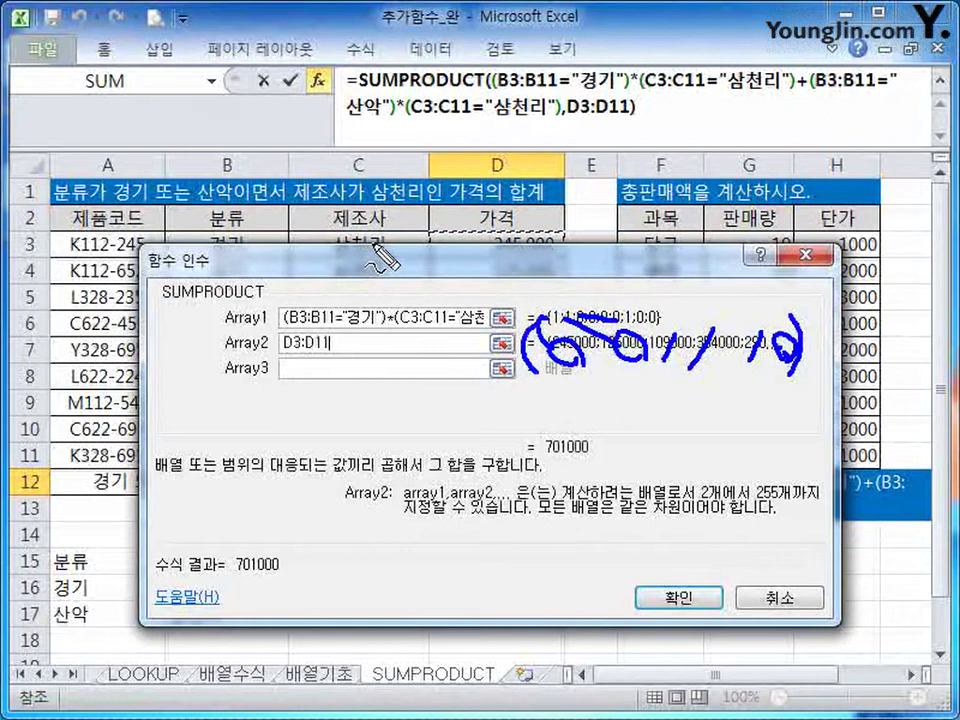
pyautogui.press('Escape')
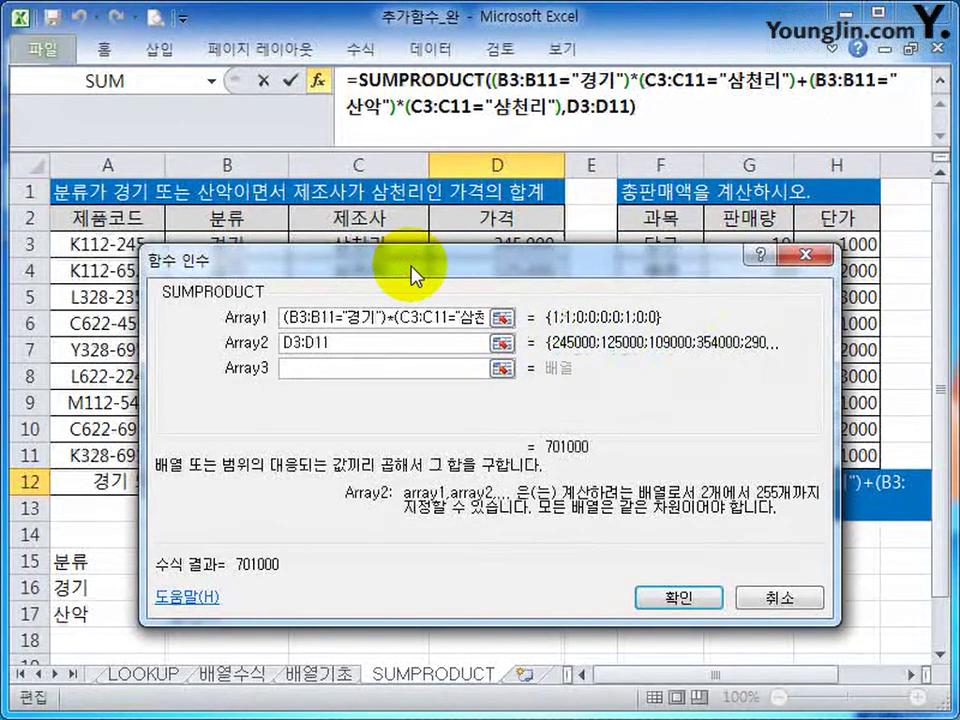
# Commit the SUMPRODUCT formula in D12 as an array formula and reselect that cell
pyautogui.hotkey('ctrl', 'shift', 'Return')
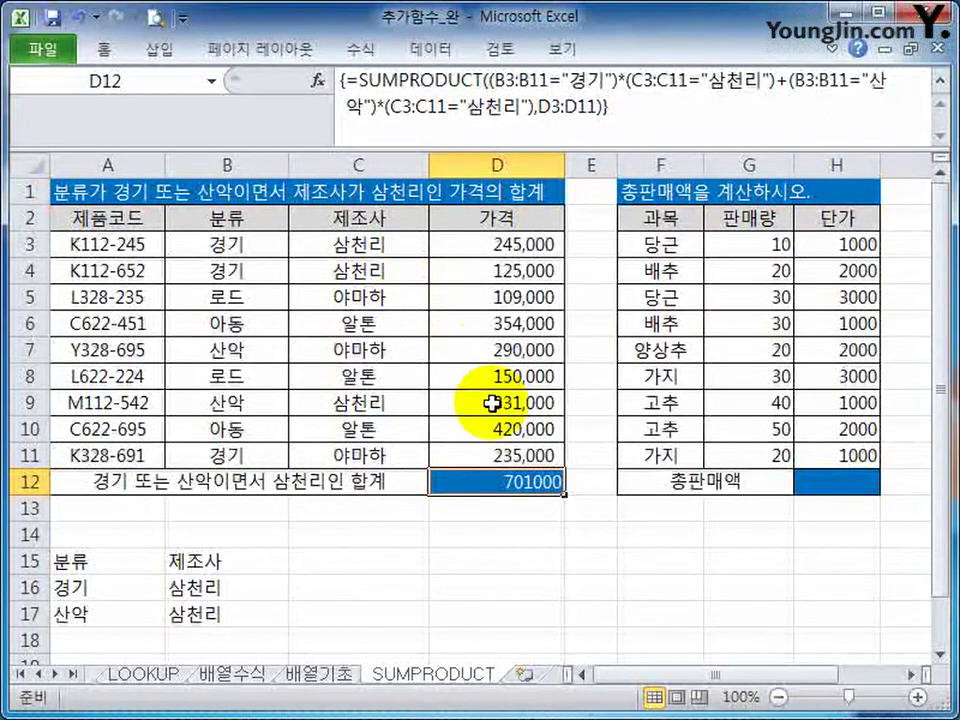
pyautogui.click(828, 488)
pyautogui.click(508, 482)
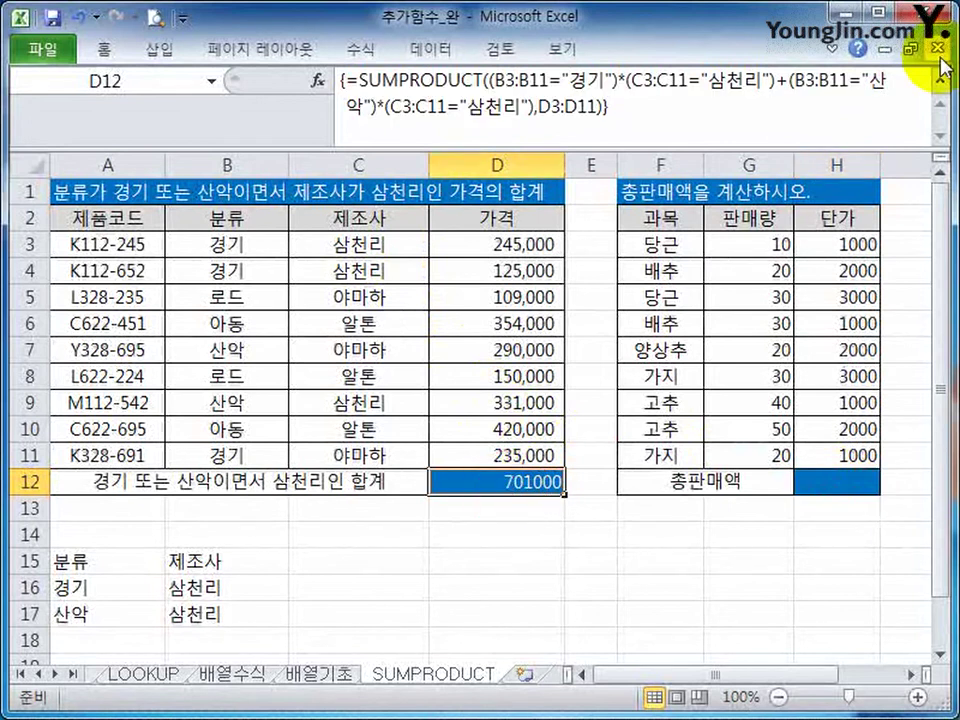
pyautogui.click(418, 563)
pyautogui.click(407, 512)
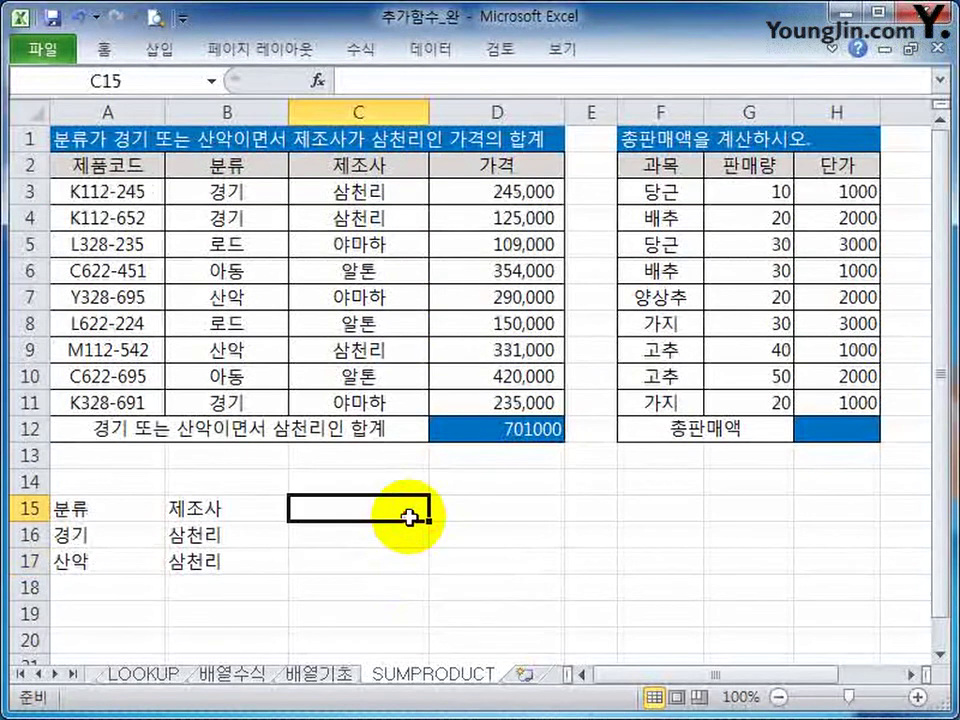
pyautogui.click(98, 611)
# Copy the D12 SUMPRODUCT formula into A14 as plain text and left-align that cell
pyautogui.click(500, 429)
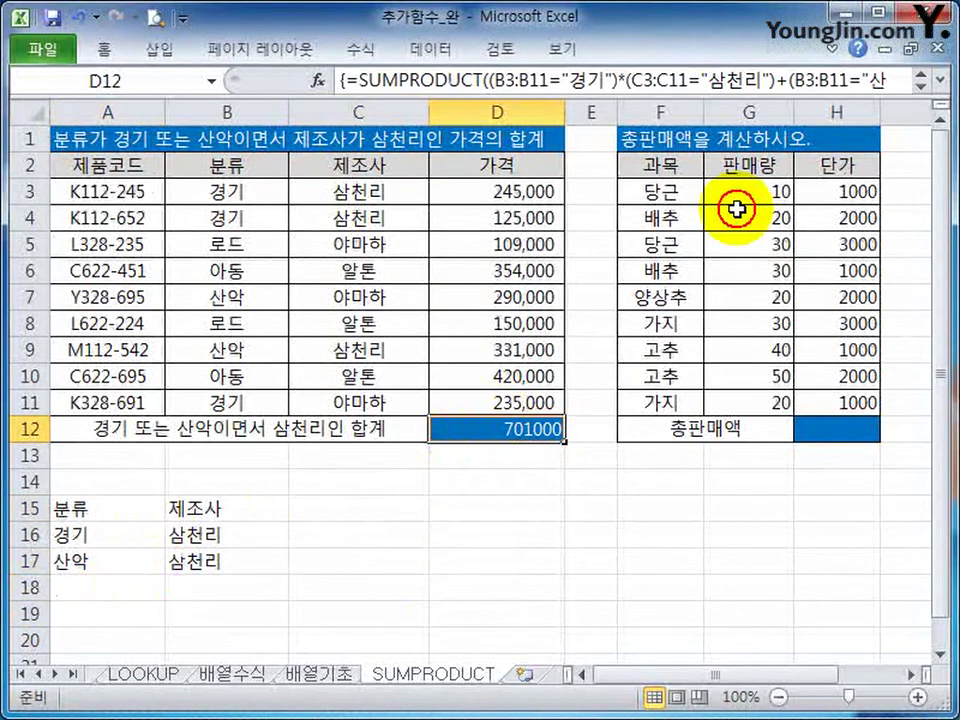
pyautogui.click(940, 80)
pyautogui.press('F2')
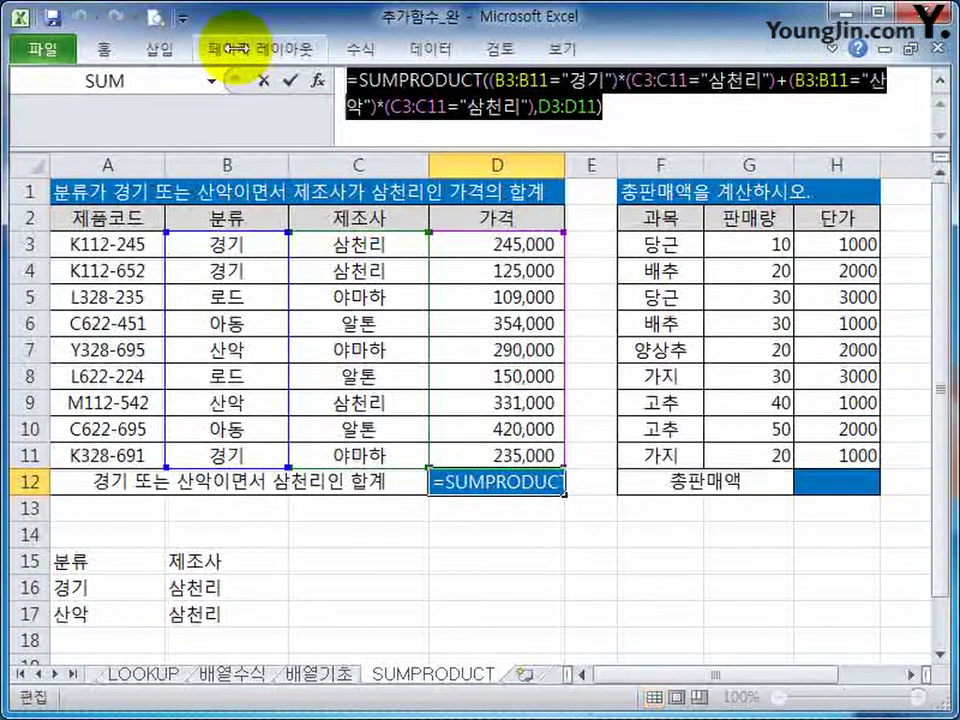
pyautogui.hotkey('ctrl', 'shift', 'Return')
pyautogui.click(85, 531)
pyautogui.doubleClick(85, 531)
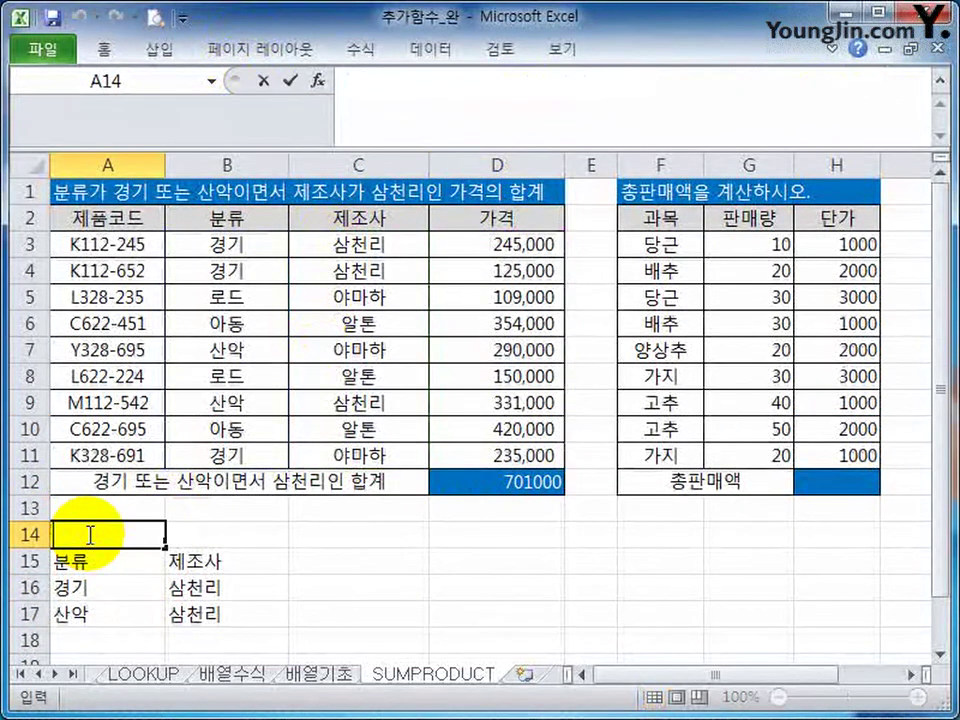
pyautogui.write('=SUMPRODUCT((B3:B11="경기")*(C3:C11="삼천리")+(B3:B11="산악")*(C3:C11="삼천리"),D3:D11)')
pyautogui.click(103, 48)
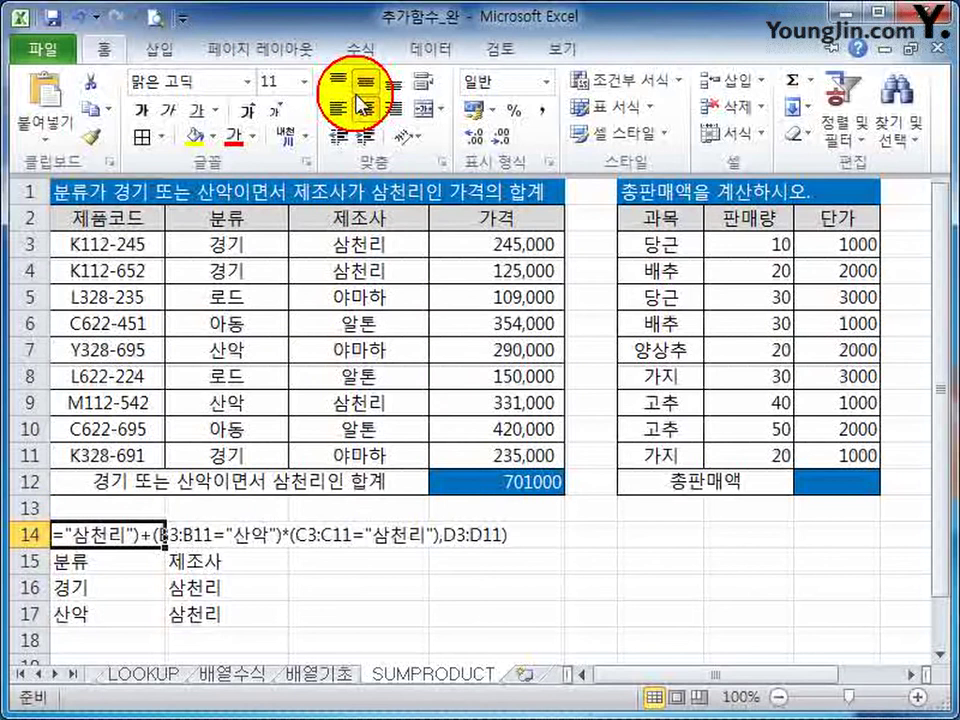
pyautogui.click(343, 88)
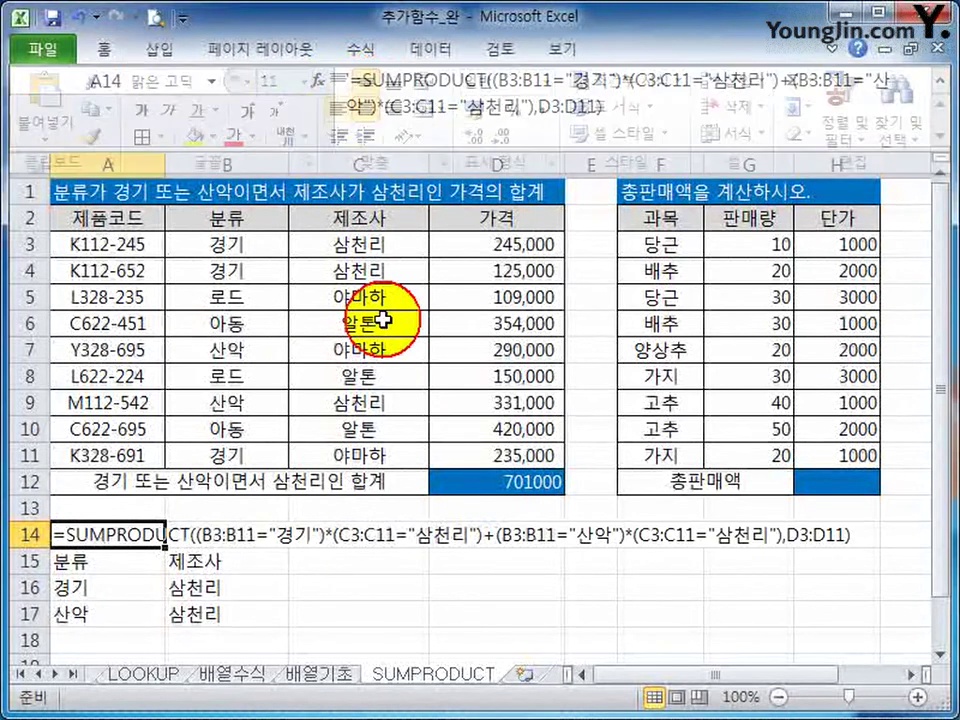
# Start a SUM formula in D13, below the SUMPRODUCT total
pyautogui.click(435, 656)
pyautogui.click(560, 510)
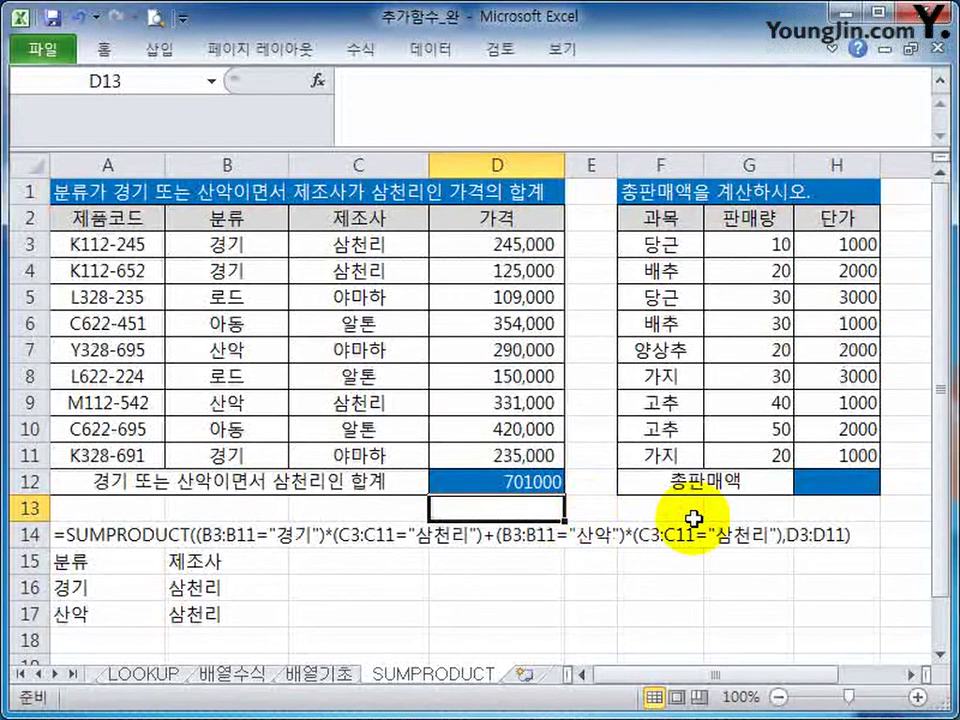
pyautogui.click(940, 135)
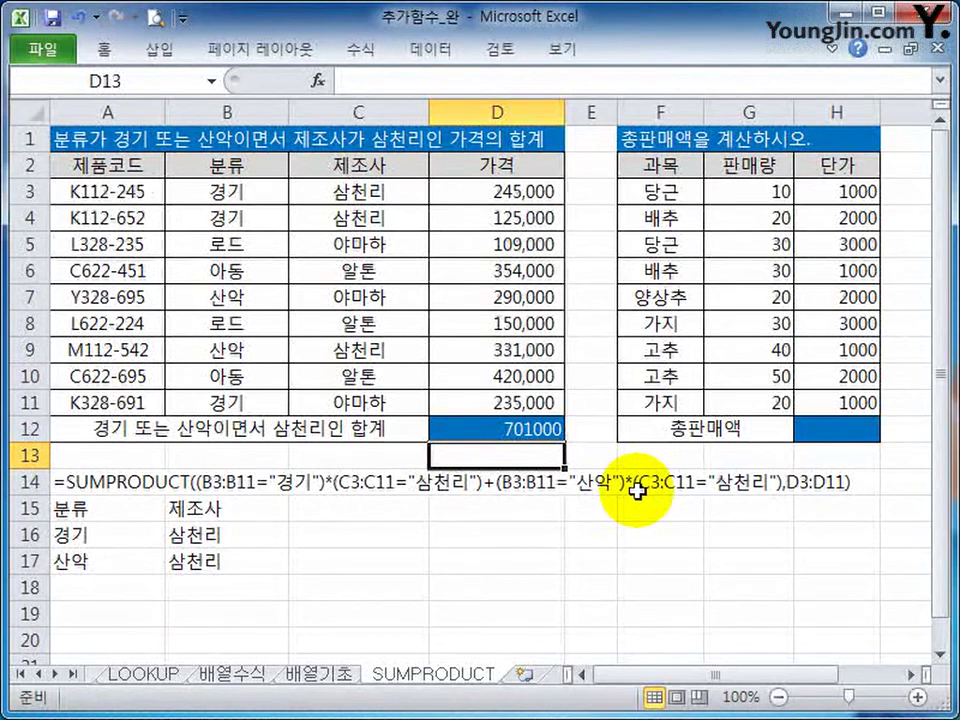
pyautogui.write('=녀')
pyautogui.press('BackSpace')
pyautogui.press('BackSpace')
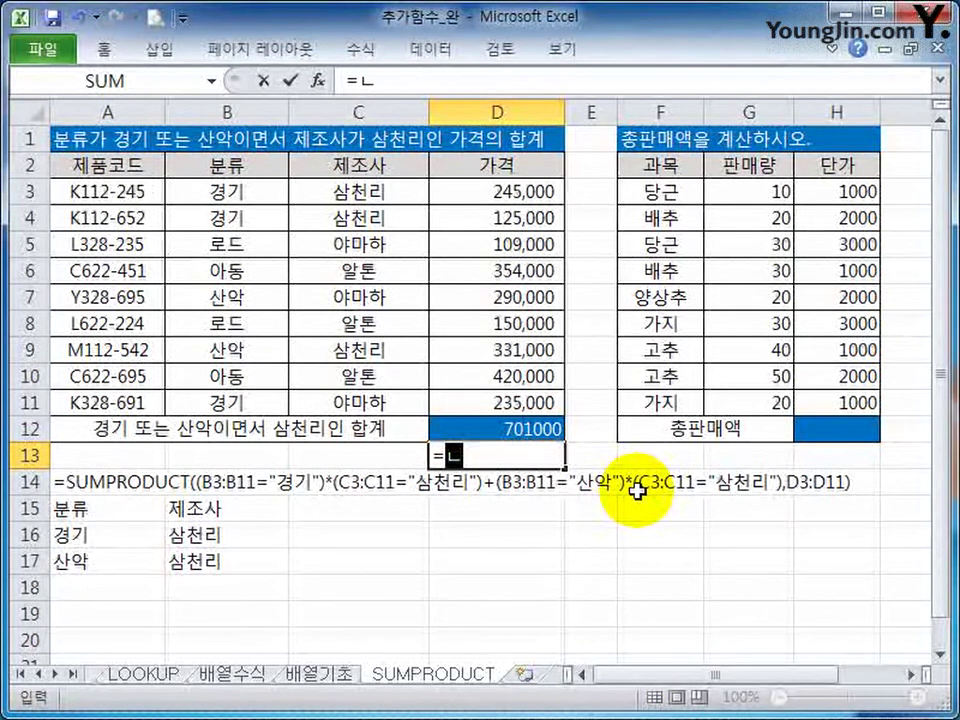
pyautogui.press('Hangul')
pyautogui.write('sum')
pyautogui.press('Tab')
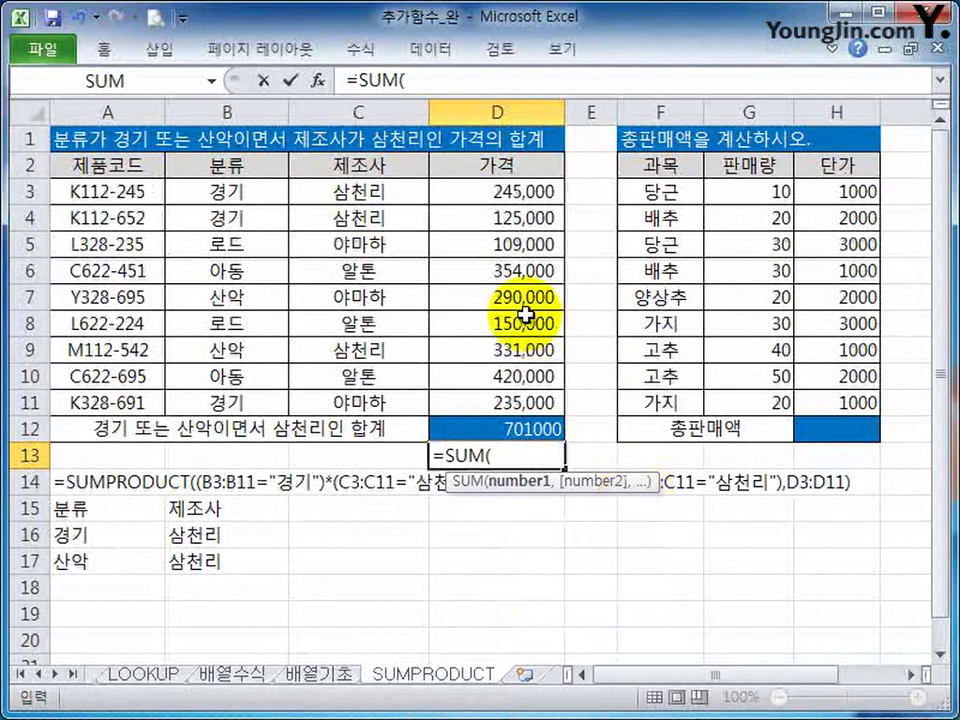
# Enter the multiplied conditions (B3:B11="경기")*(C3:C11="삼천리") in the D13 SUM formula
pyautogui.write('(')
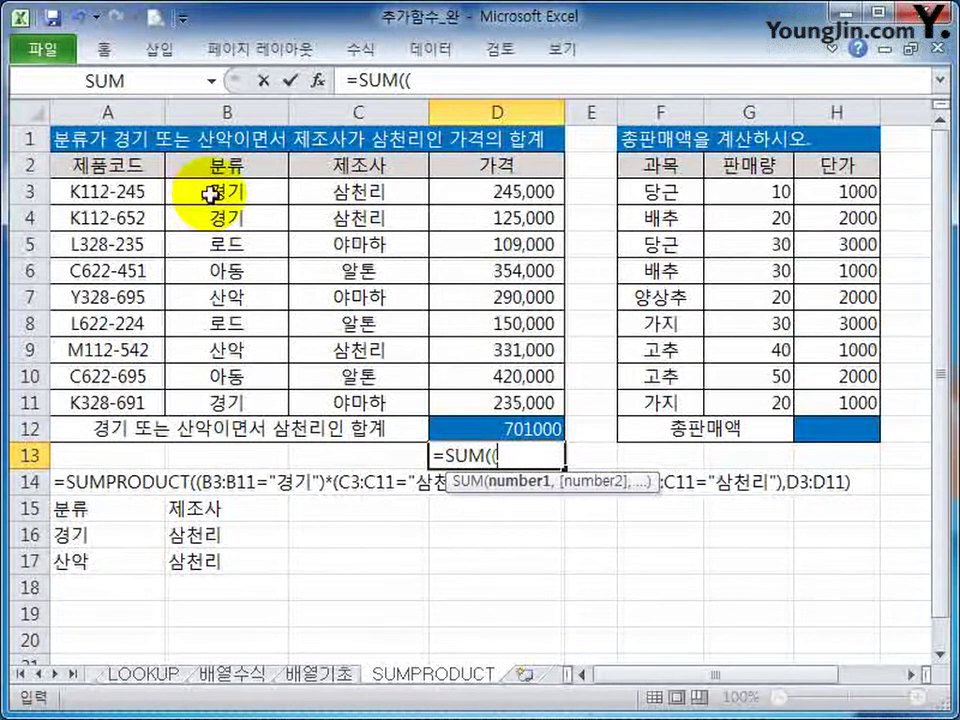
pyautogui.moveTo(205, 199); pyautogui.dragTo(228, 397)
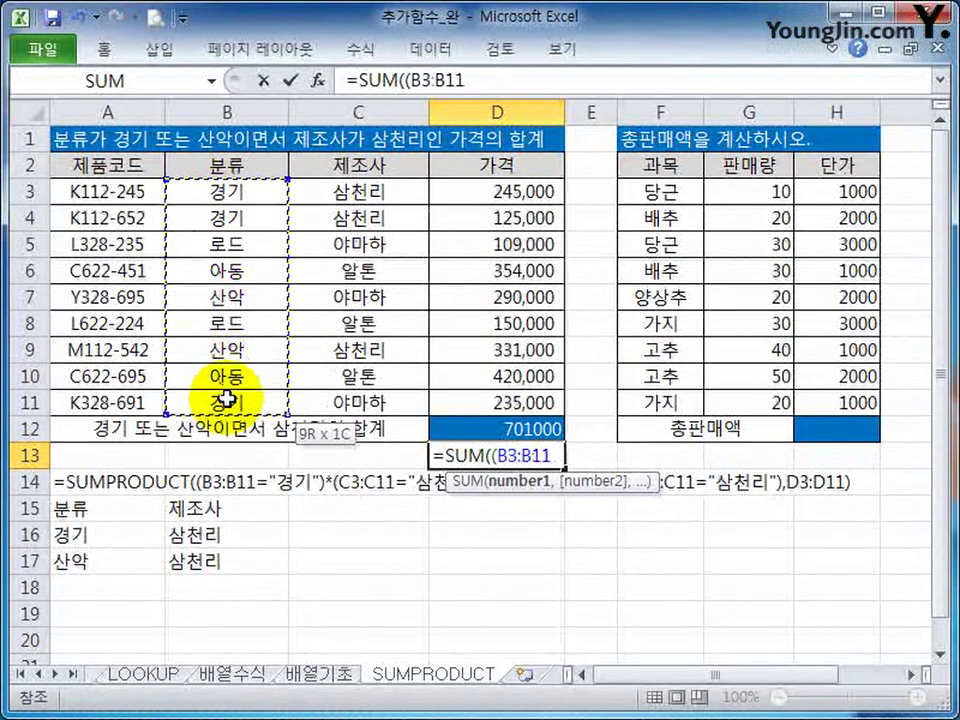
pyautogui.write('="')
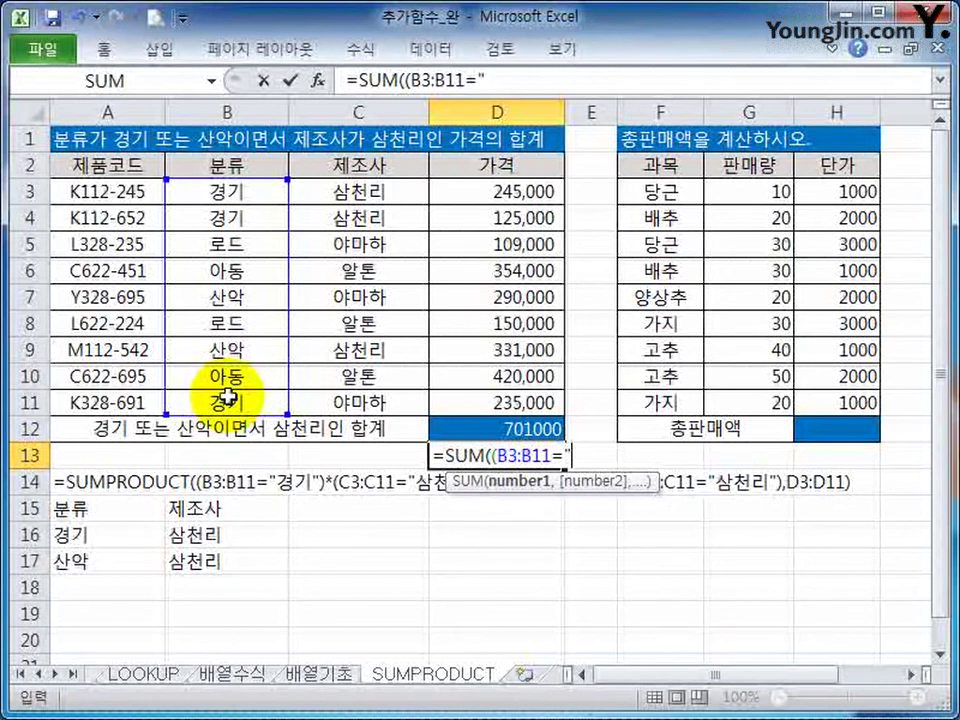
pyautogui.write('경기"')
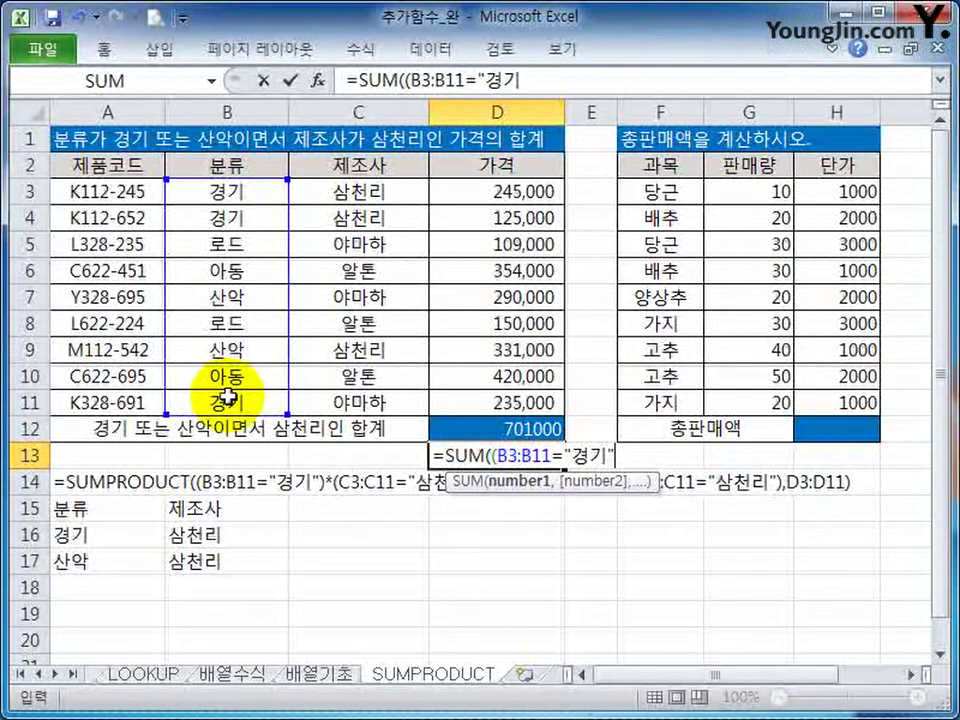
pyautogui.write(')*(')
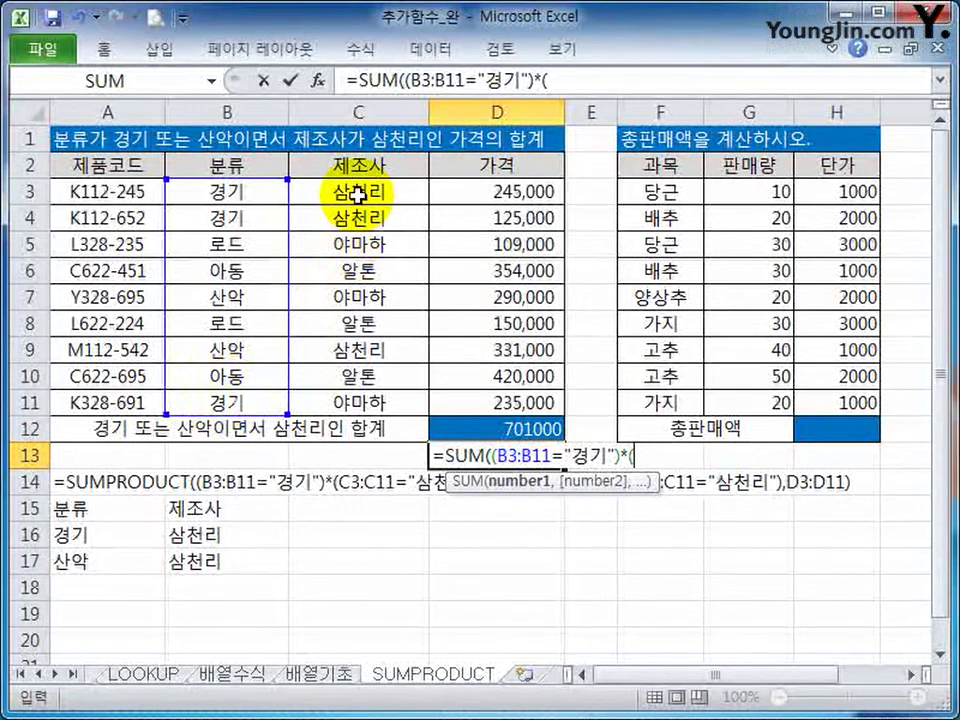
pyautogui.moveTo(369, 193); pyautogui.dragTo(341, 394)
pyautogui.write('="삼ㅊ')
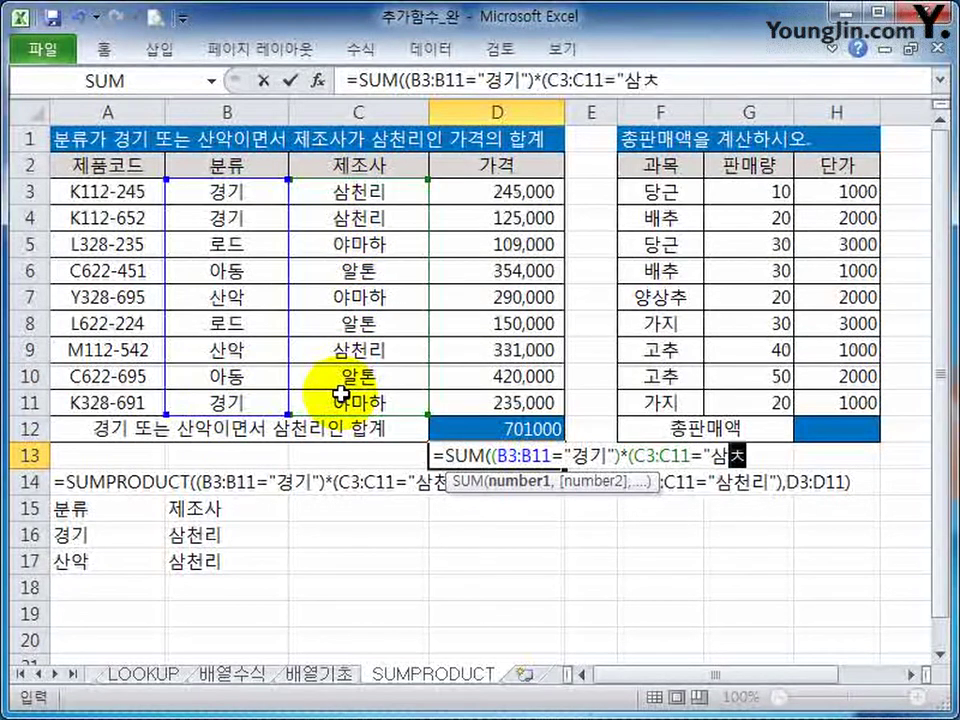
pyautogui.write('천리")')
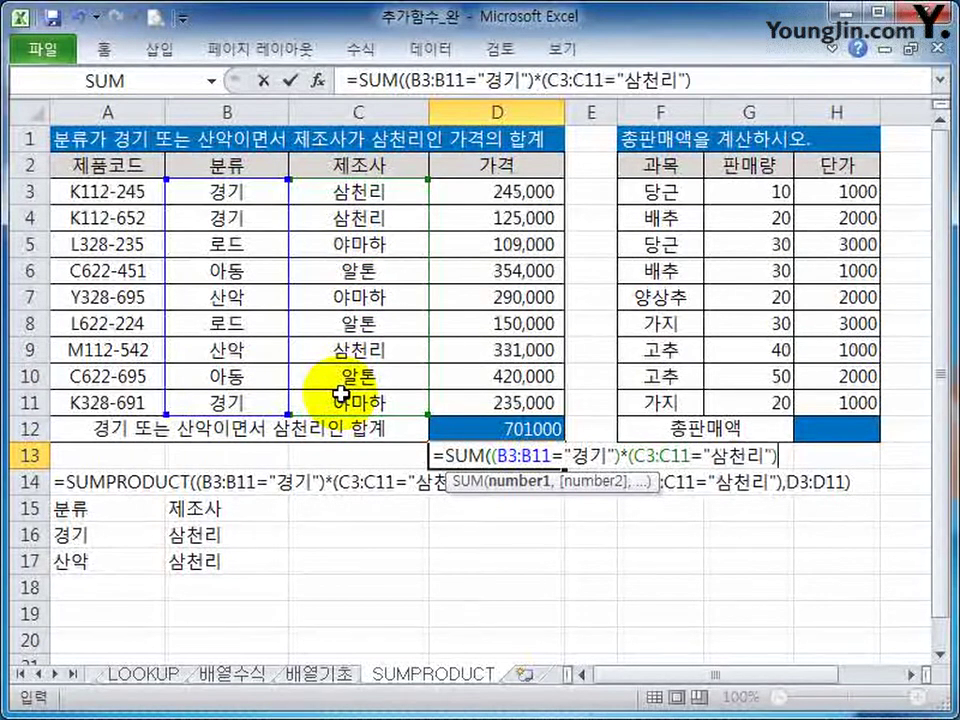
# Add a plus sign and a copy of the condition pair to the D13 formula, with 경기 replaced by 산악 in the copy
pyautogui.write('+')
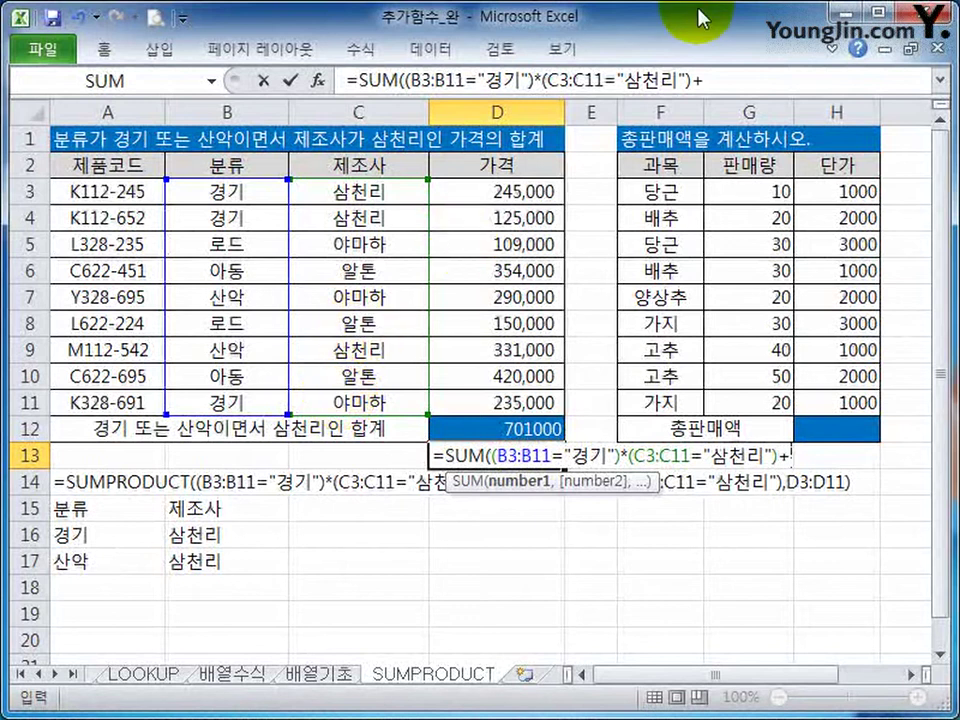
pyautogui.moveTo(690, 80); pyautogui.dragTo(408, 80)
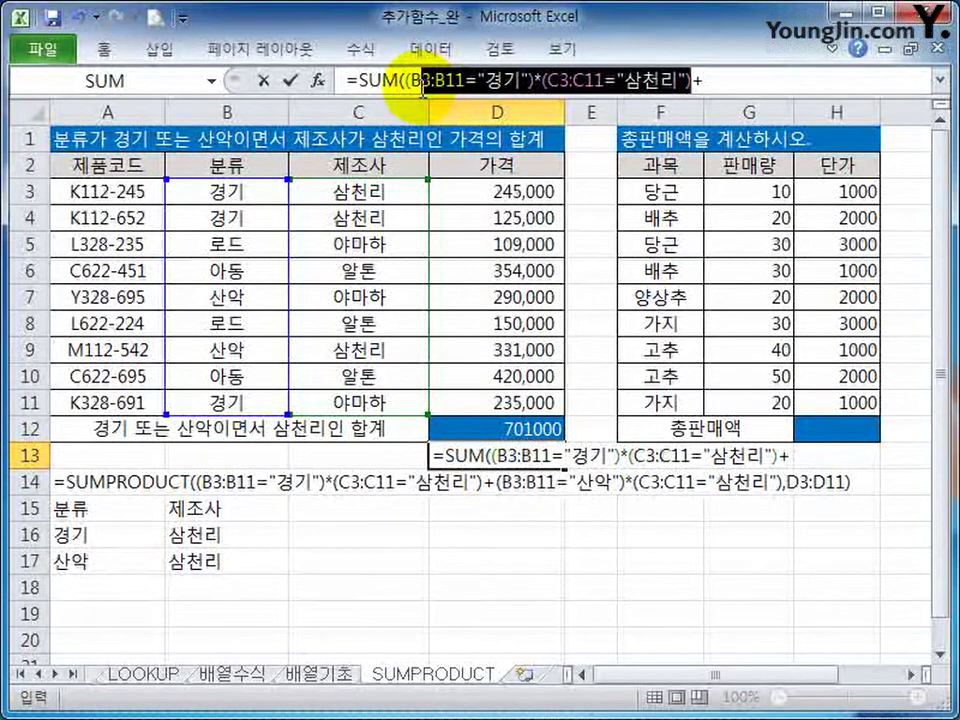
pyautogui.hotkey('ctrl', 'c')
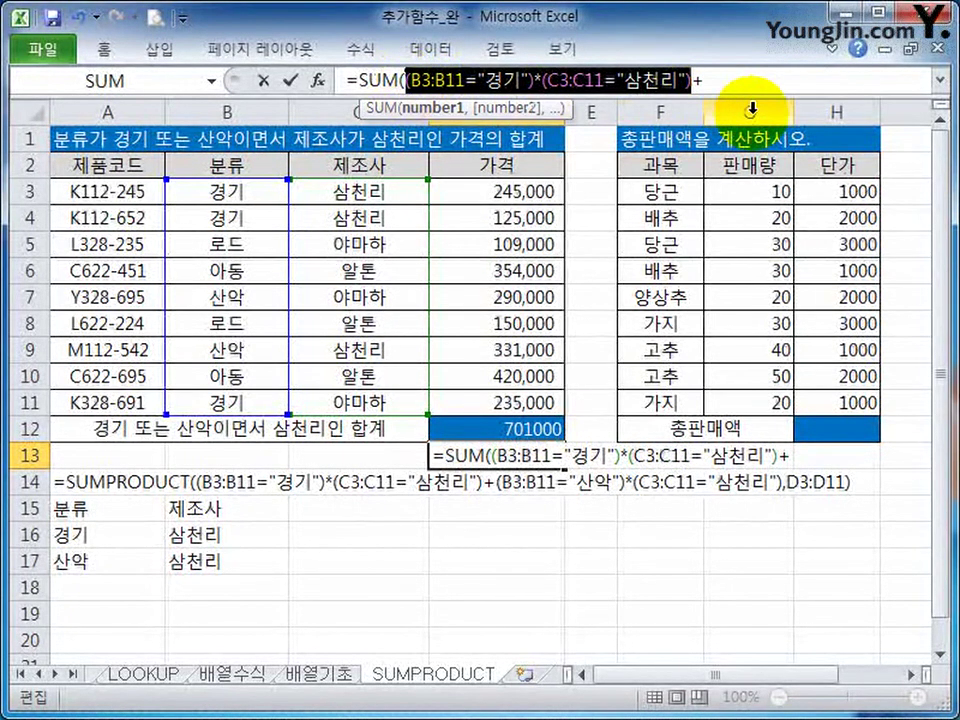
pyautogui.click(785, 96)
pyautogui.hotkey('ctrl', 'v')
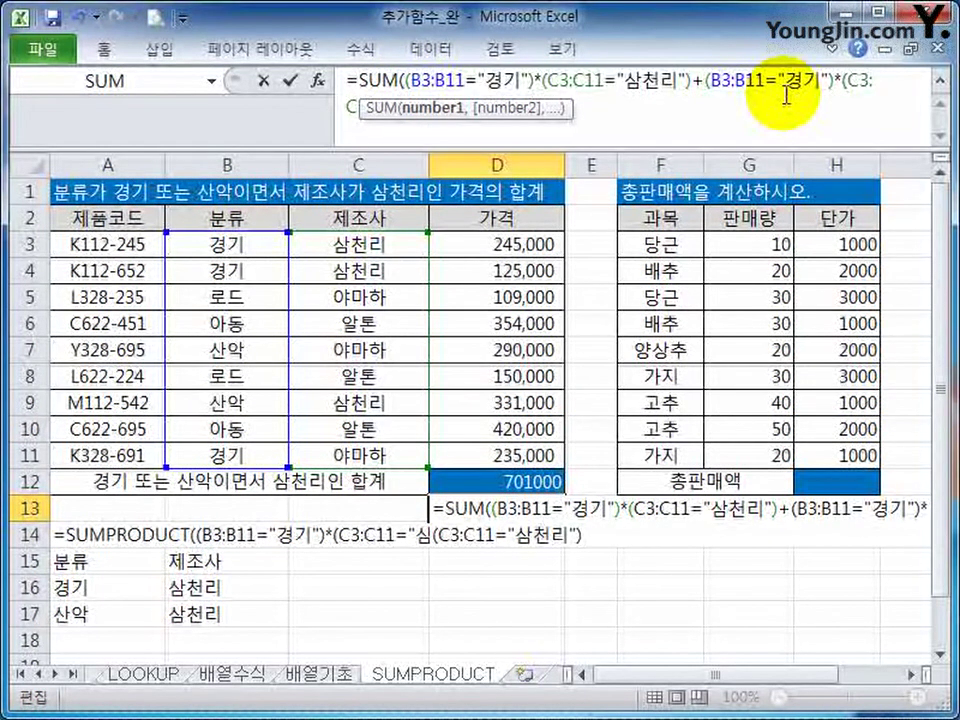
pyautogui.moveTo(793, 80); pyautogui.dragTo(821, 84)
pyautogui.write('산악')
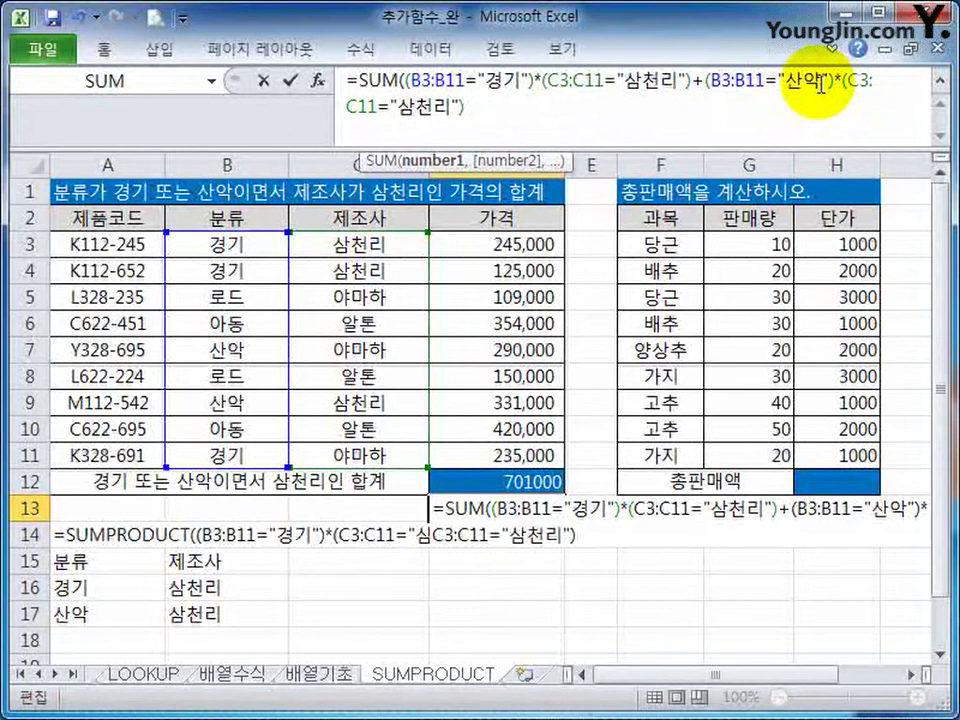
# Enclose both condition pairs in D13 in parentheses, multiply them by D3:D11, and commit the SUM as an array formula
pyautogui.click(500, 118)
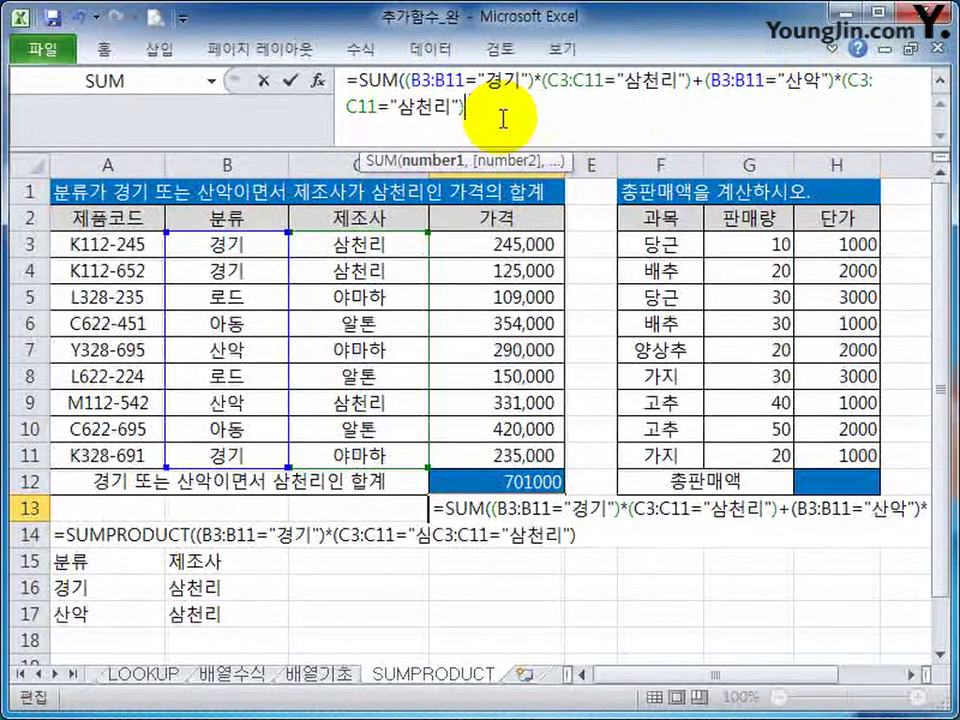
pyautogui.click(395, 80)
pyautogui.write('(')
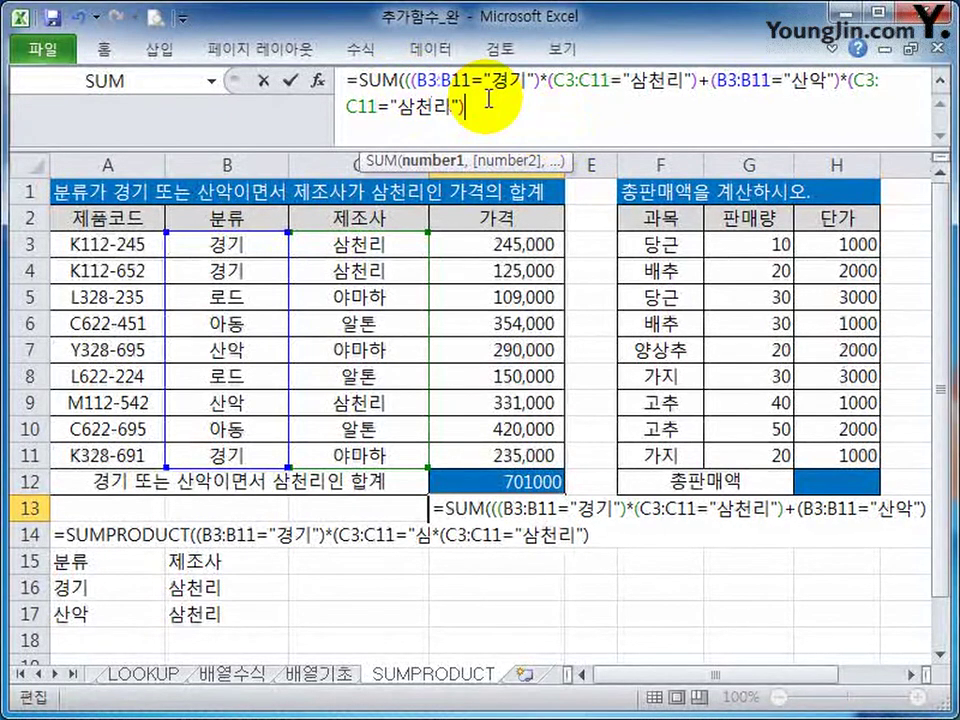
pyautogui.click(489, 100)
pyautogui.write(')*')
pyautogui.moveTo(495, 244); pyautogui.dragTo(527, 458)
pyautogui.write(')')
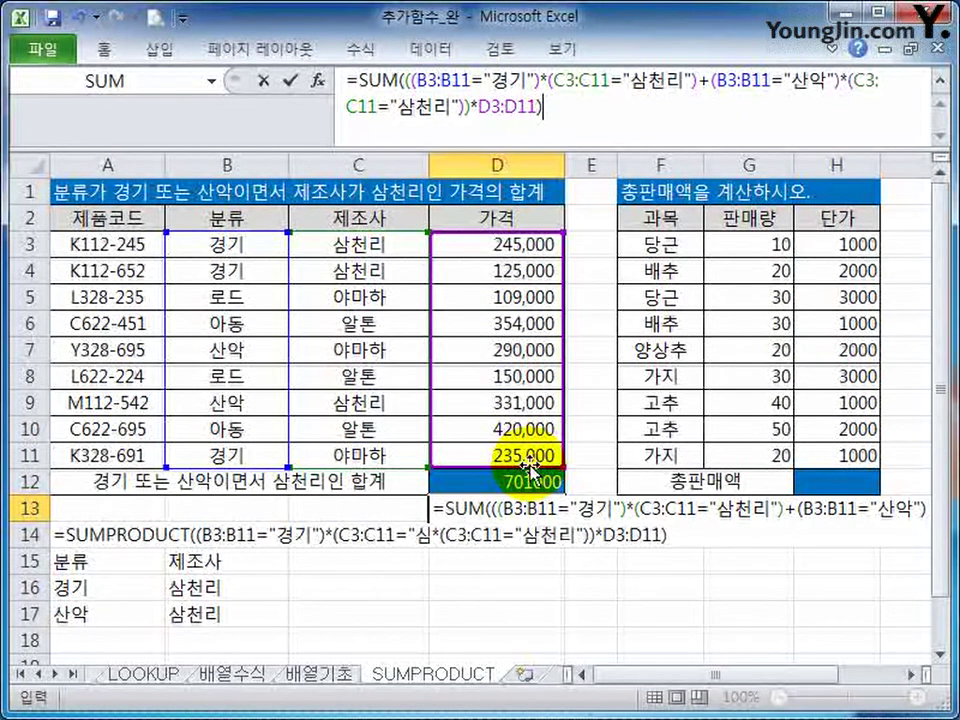
pyautogui.hotkey('ctrl', 'shift', 'Return')
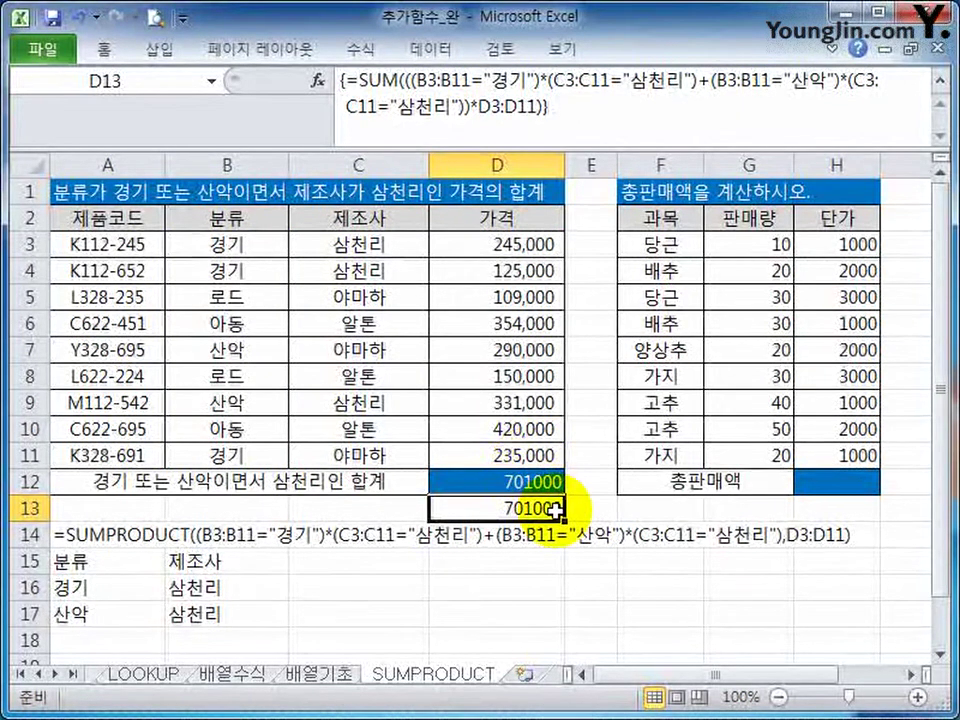
# Review the function arguments Array1 and Array2 of the D12 SUMPRODUCT, keeping it an array formula
pyautogui.click(537, 487)
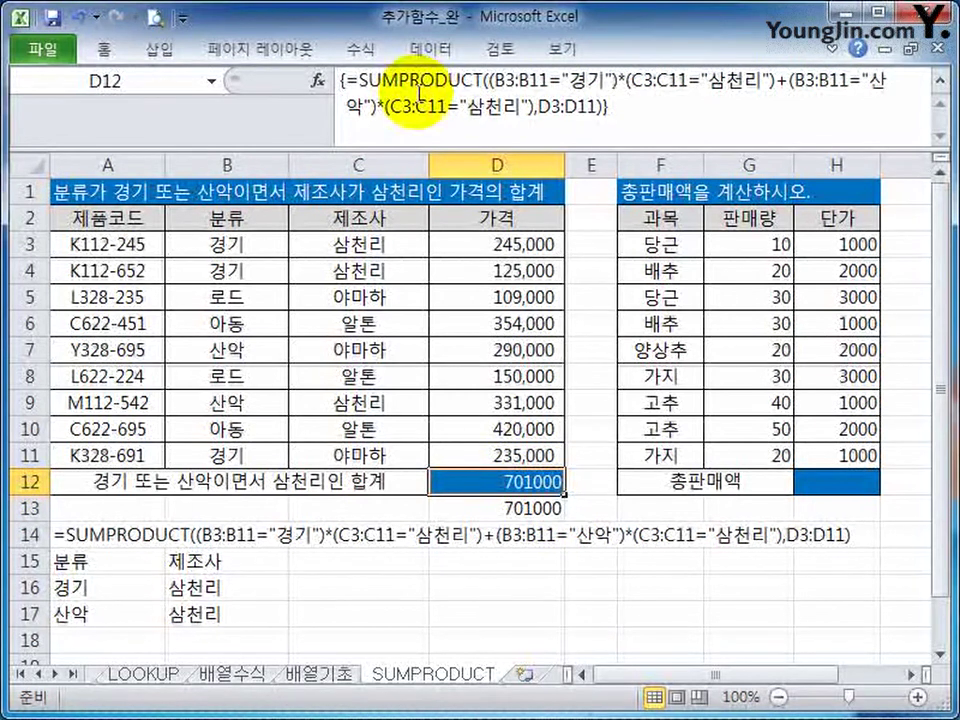
pyautogui.click(418, 82)
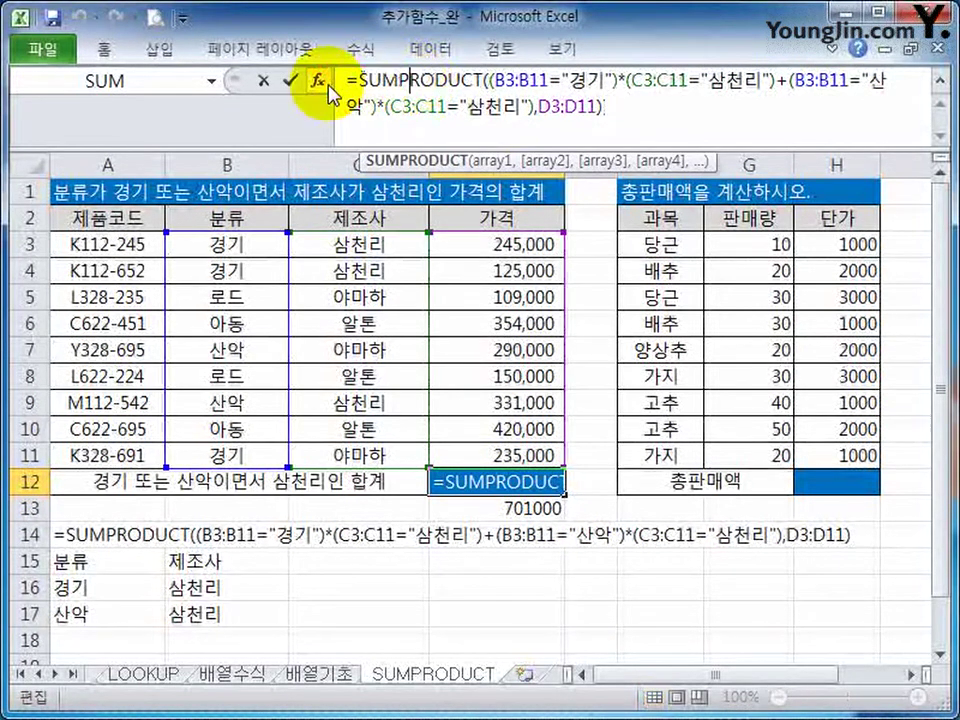
pyautogui.click(318, 80)
pyautogui.press('Tab')
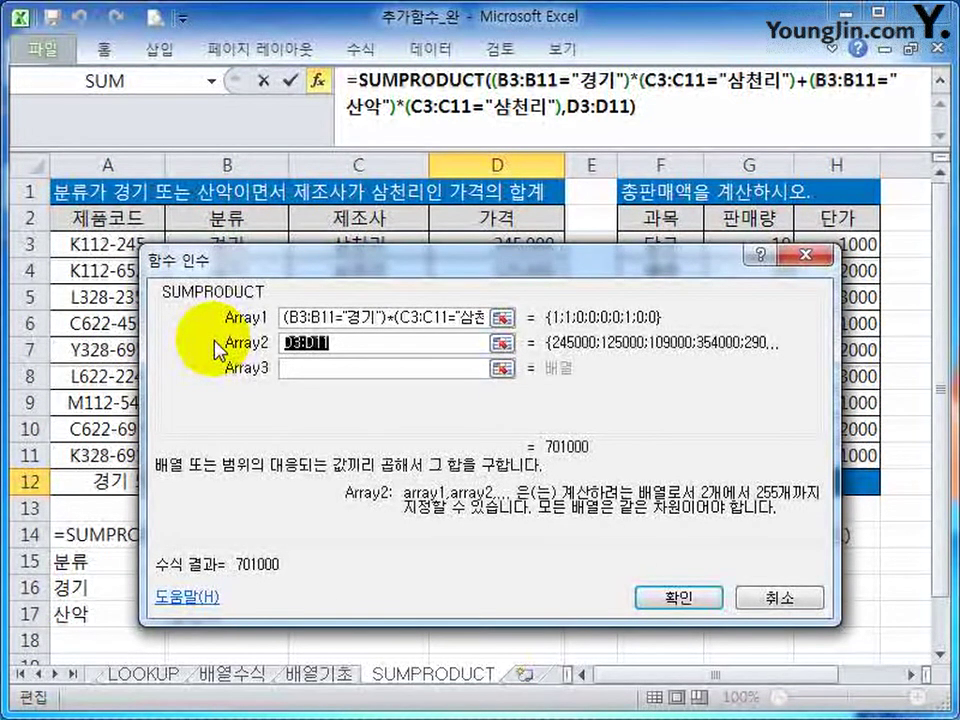
pyautogui.hotkey('ctrl', 'shift', 'Return')
# Examine the *D3:D11 multiplication in the D13 SUM formula and leave the formula unedited
pyautogui.click(481, 515)
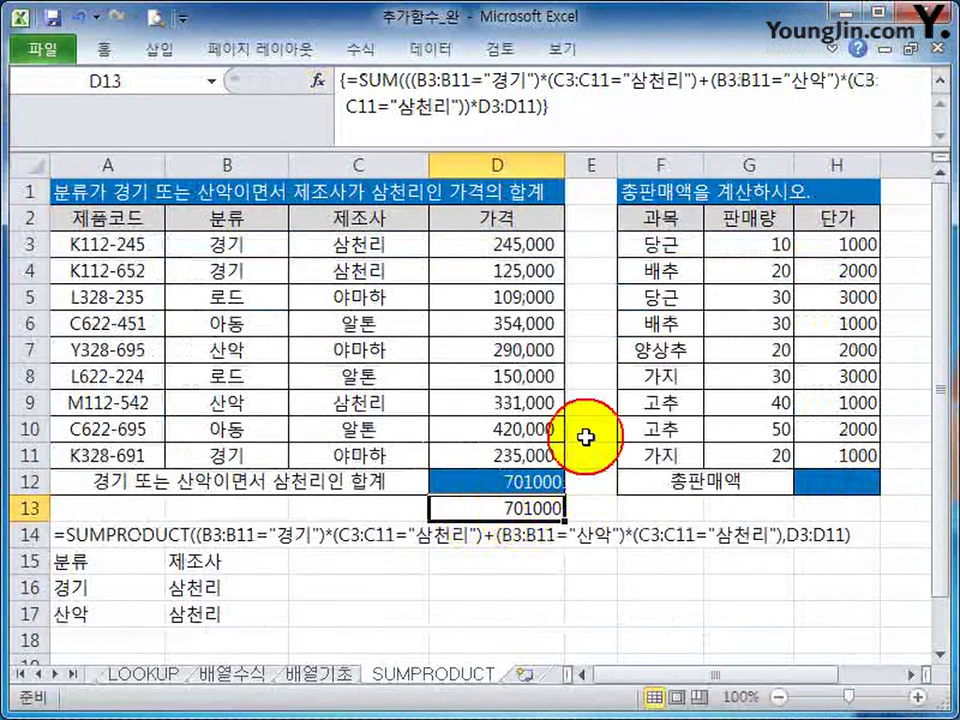
pyautogui.moveTo(470, 106); pyautogui.dragTo(540, 106)
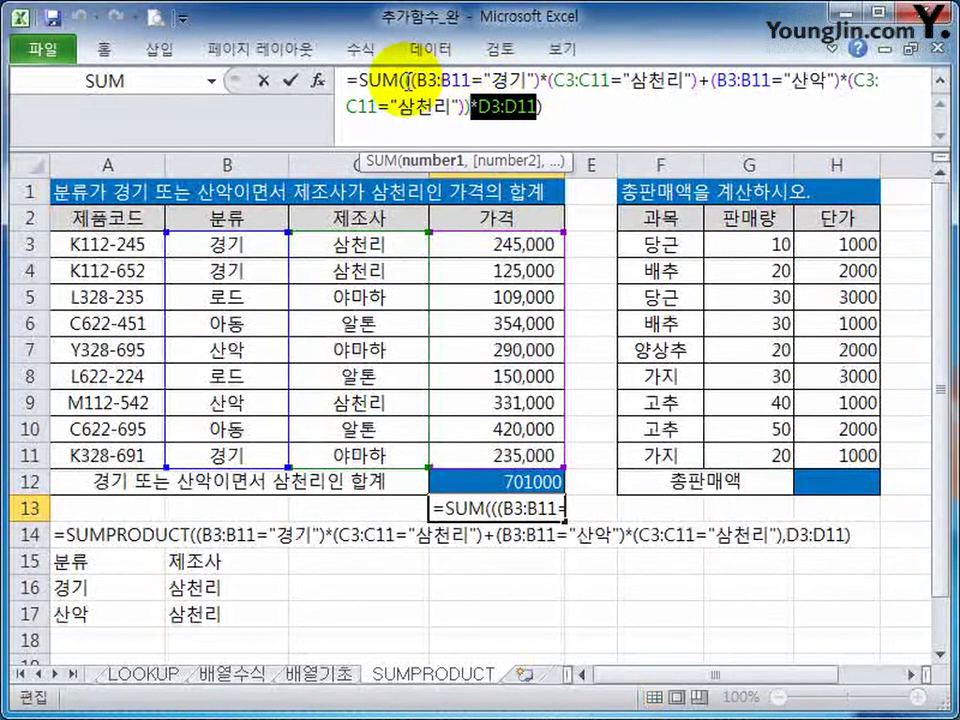
pyautogui.press('Escape')
# Evaluate the 경기 and 산악 condition pairs of the D12 SUMPRODUCT formula in place to inspect their arrays
pyautogui.click(506, 481)
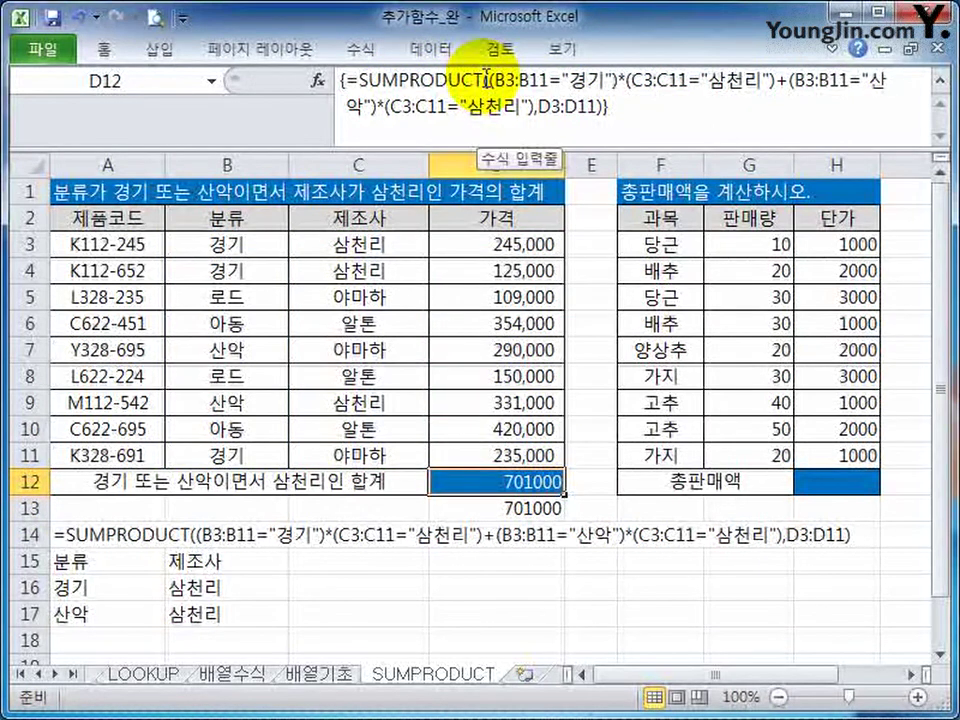
pyautogui.moveTo(485, 80); pyautogui.dragTo(778, 93)
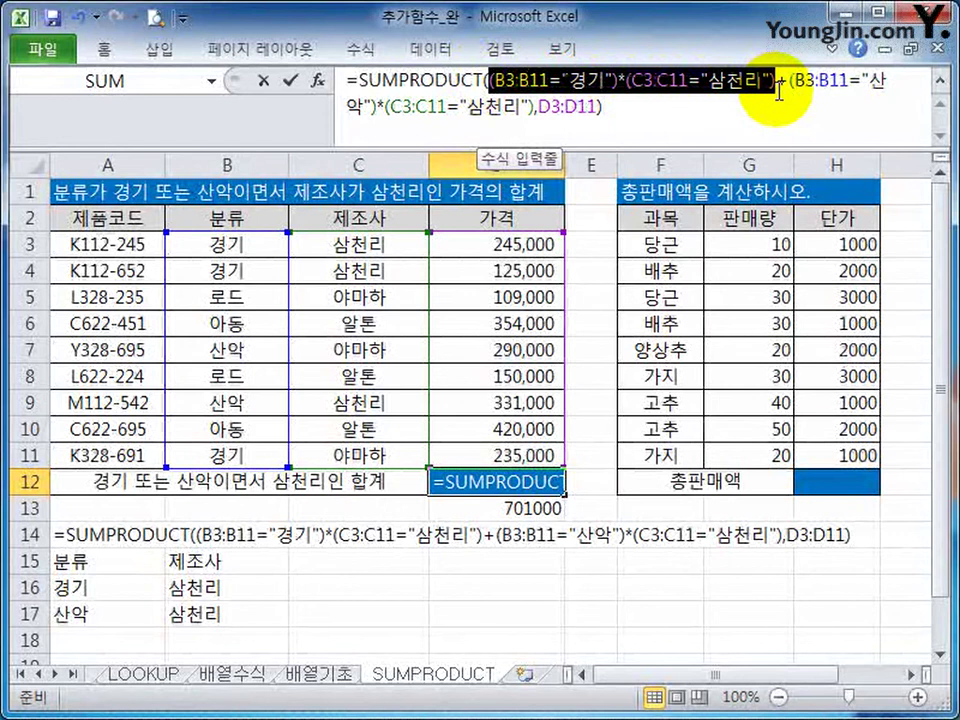
pyautogui.press('F9')
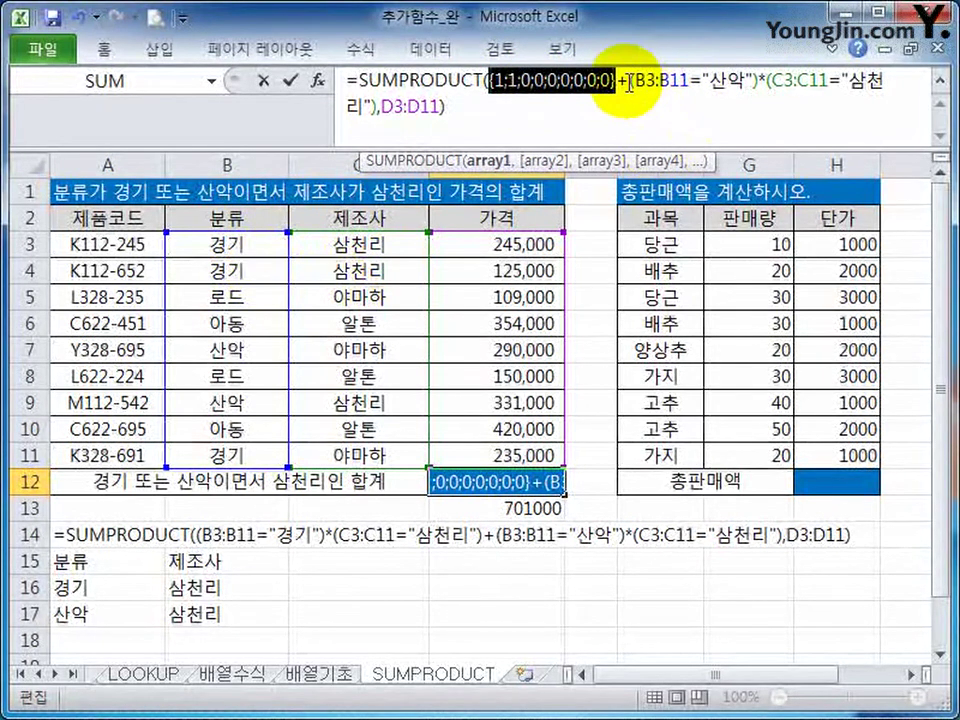
pyautogui.moveTo(625, 85); pyautogui.dragTo(378, 105)
pyautogui.press('F9')
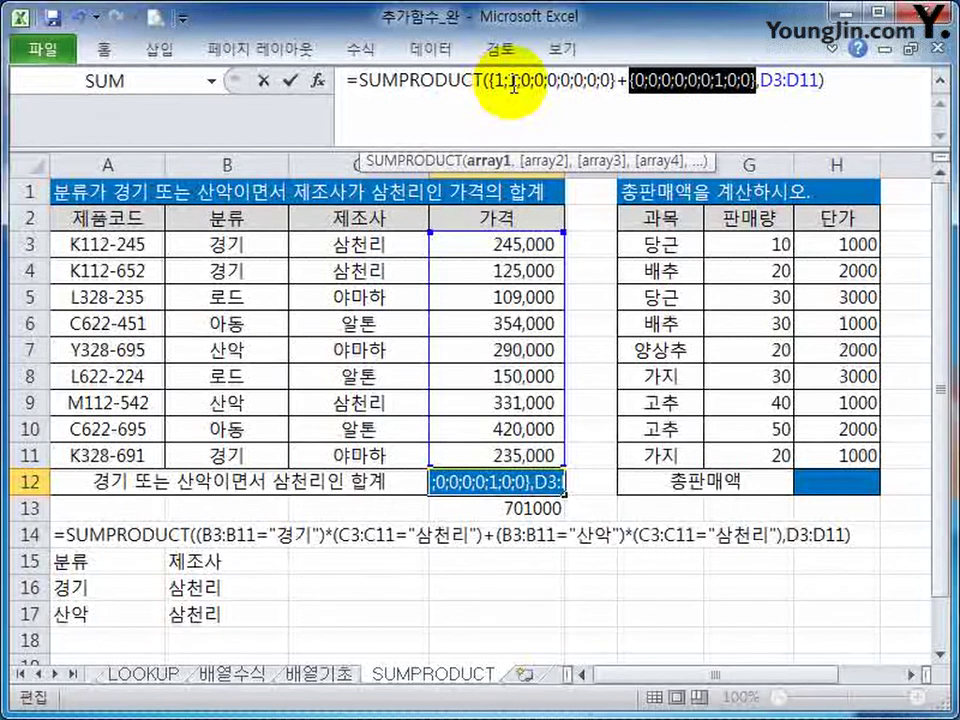
# Evaluate the combined conditions and the D3:D11 range of the D12 SUMPRODUCT in place without keeping the change, and collapse the formula bar
pyautogui.press('Escape')
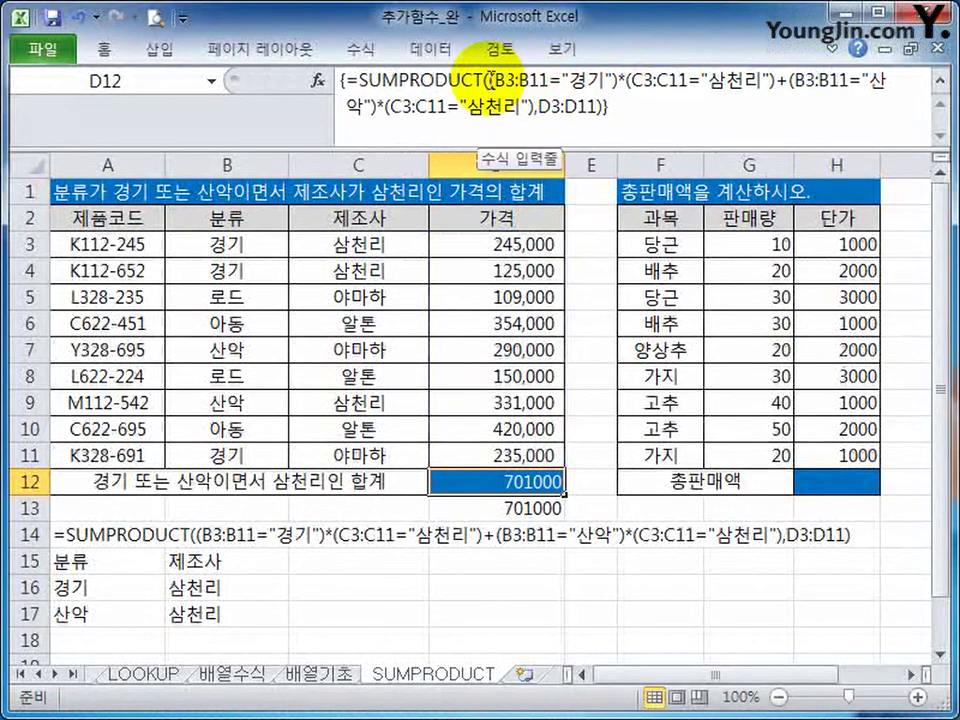
pyautogui.moveTo(492, 80); pyautogui.dragTo(537, 105)
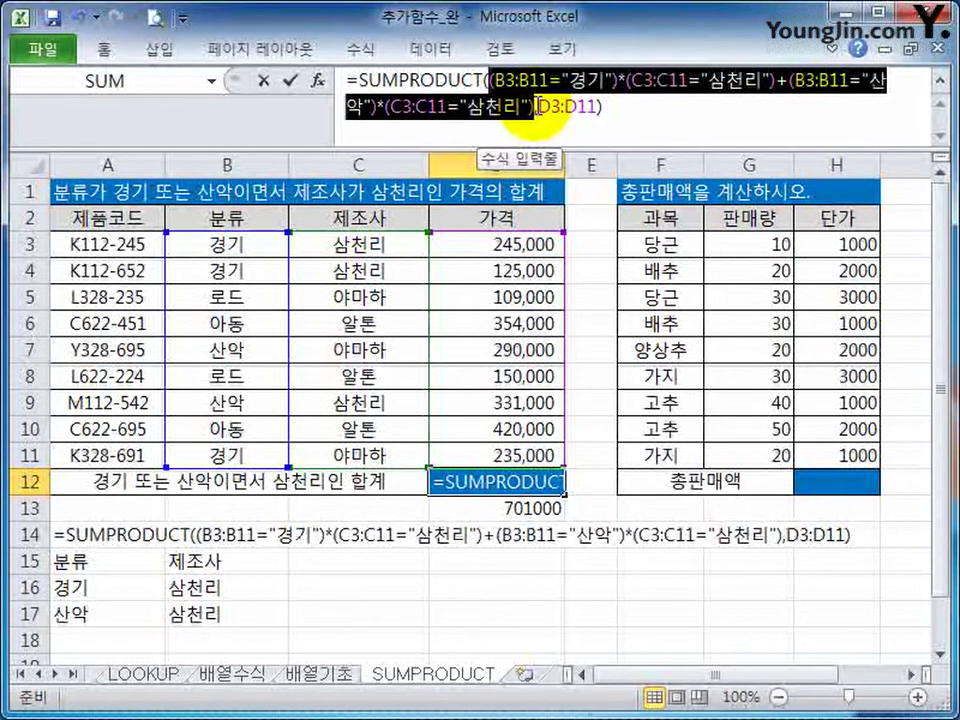
pyautogui.press('F9')
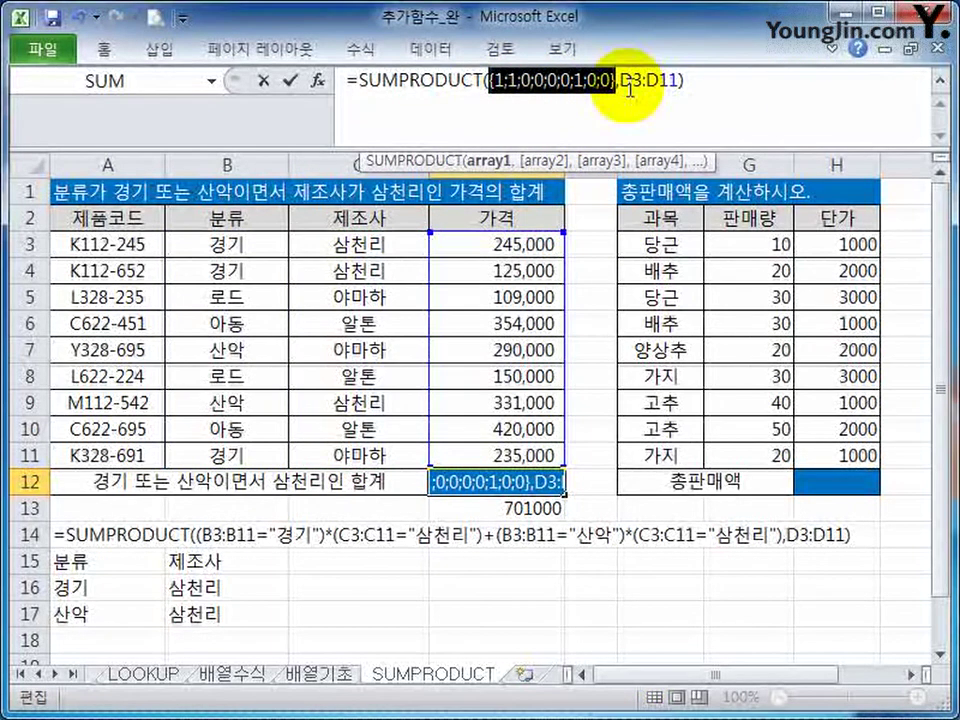
pyautogui.moveTo(624, 84); pyautogui.dragTo(679, 95)
pyautogui.press('F9')
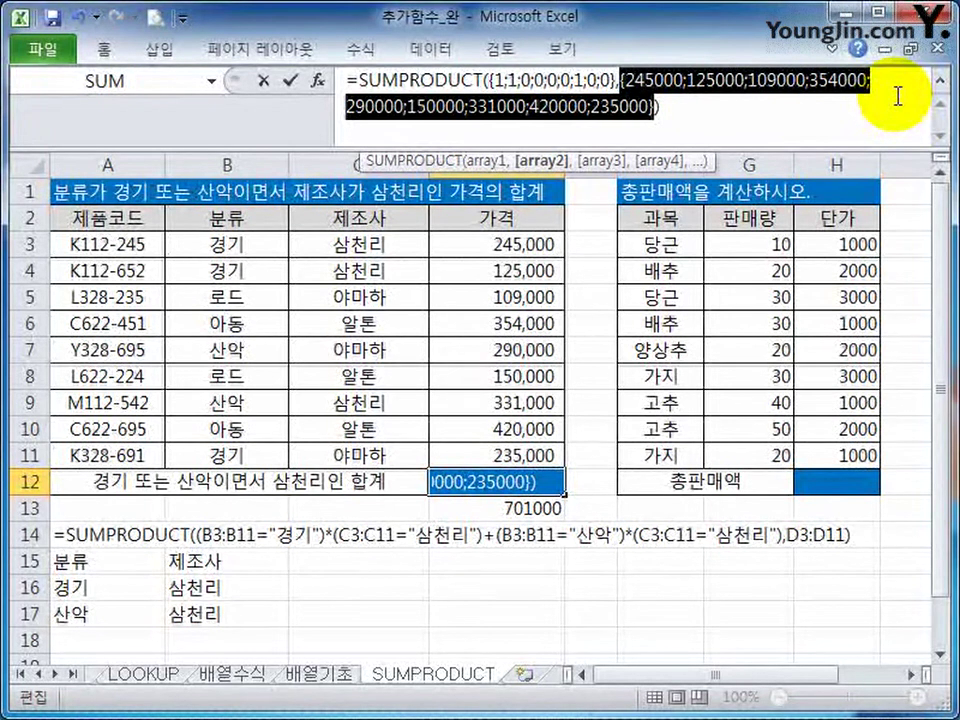
pyautogui.press('Escape')
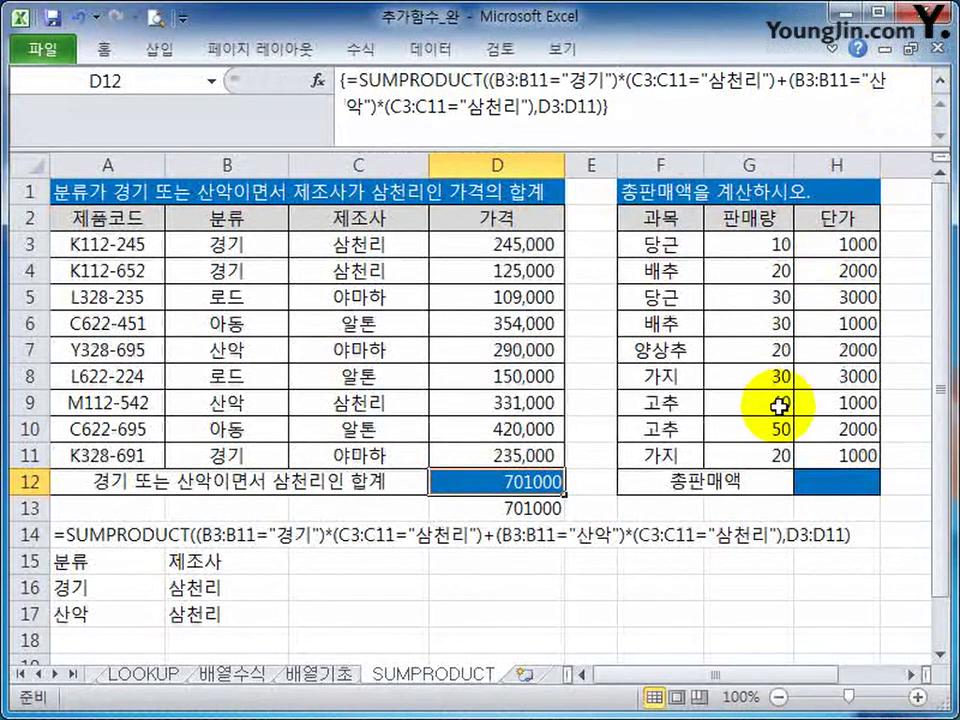
pyautogui.click(937, 84)
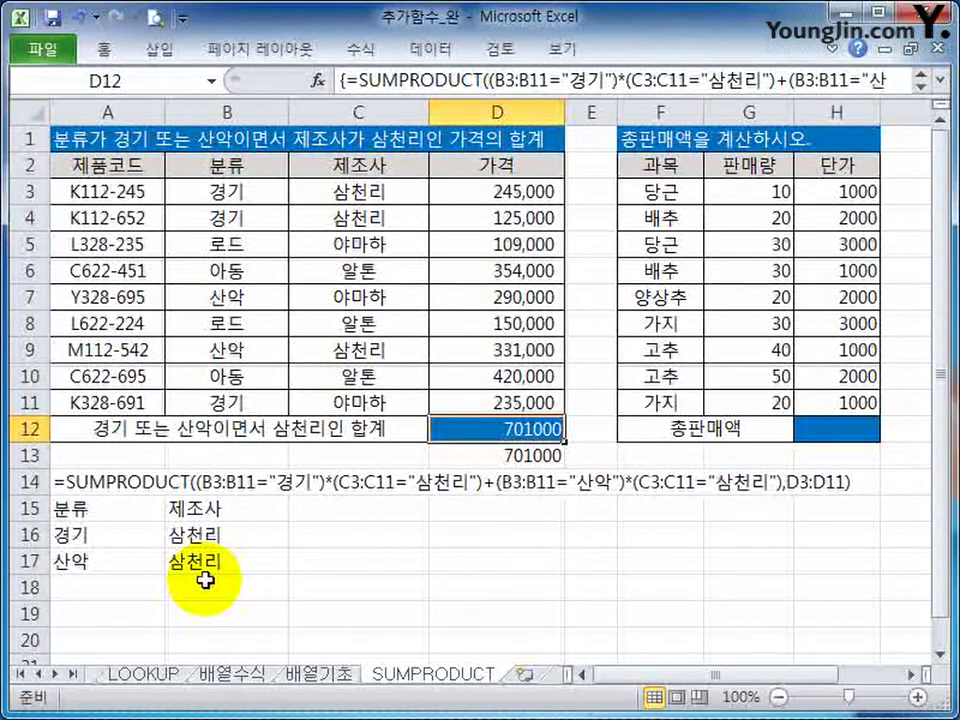
# Begin a plain-text syntax note in A19 reading SUMPRODUCT((조건1, without a leading equals sign
pyautogui.click(75, 612)
pyautogui.moveTo(89, 513); pyautogui.dragTo(193, 557)
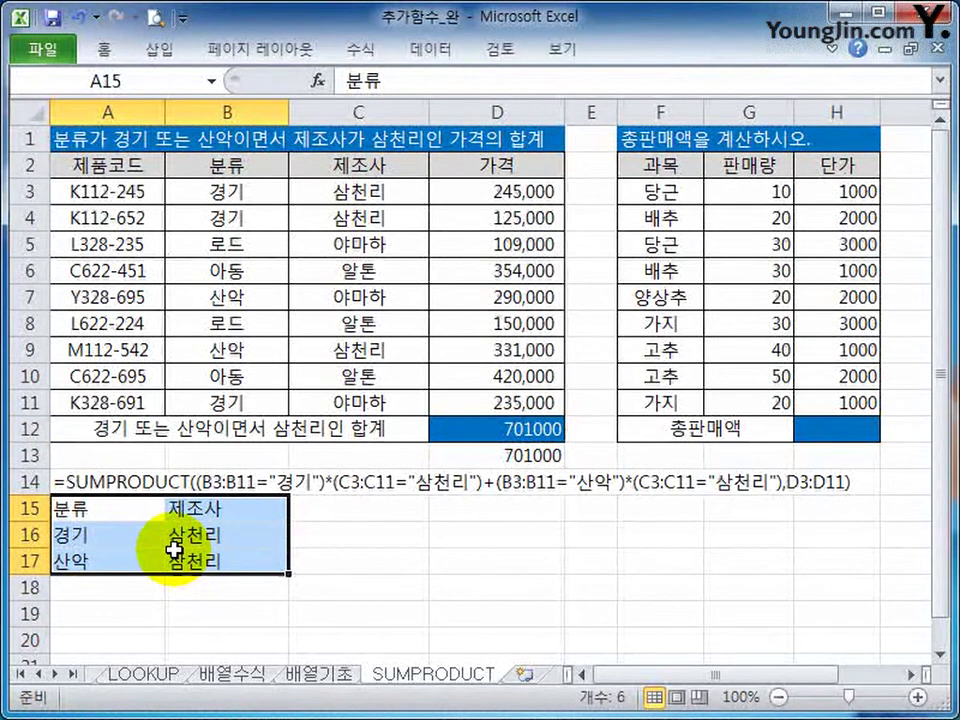
pyautogui.click(106, 605)
pyautogui.scroll(-1, 300, 574)
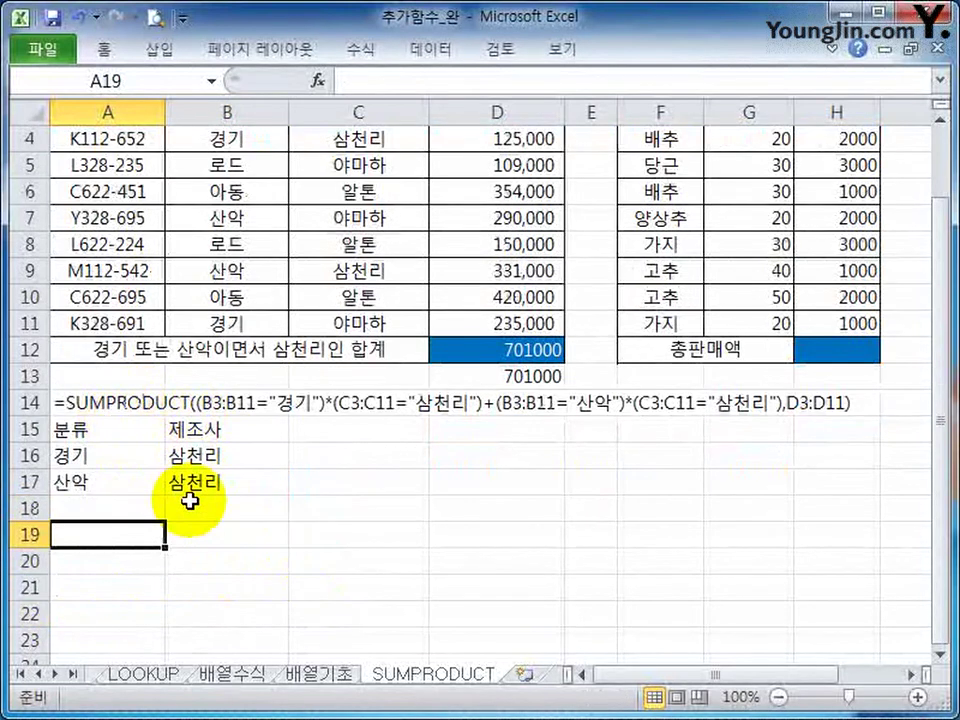
pyautogui.write('=sum')
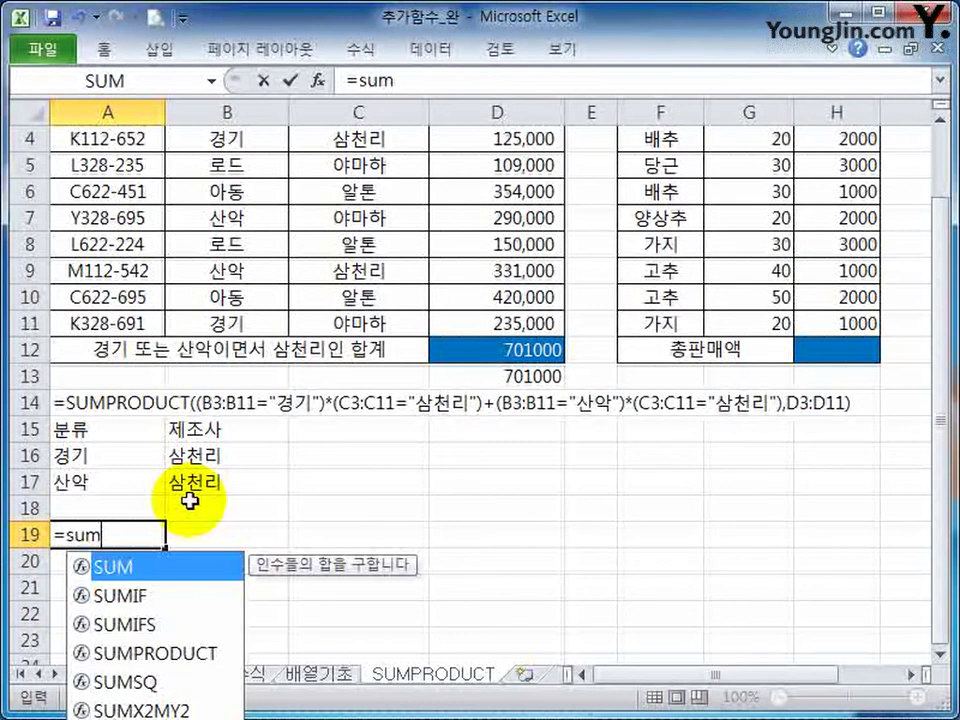
pyautogui.press('Down')
pyautogui.press('Down')
pyautogui.press('Down')
pyautogui.press('Tab')
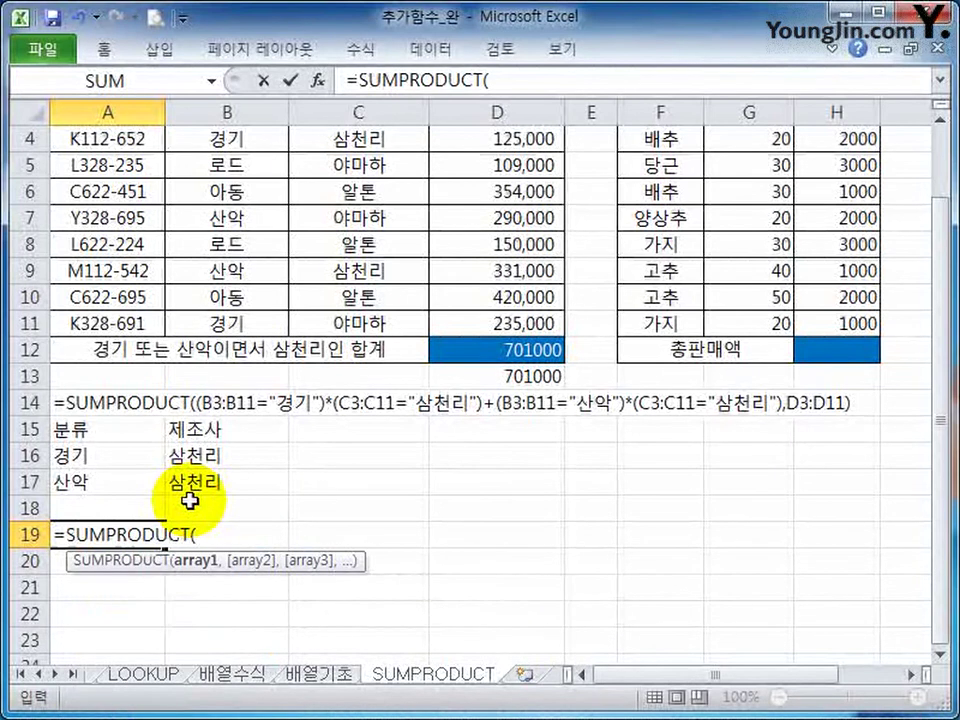
pyautogui.write('(조건')
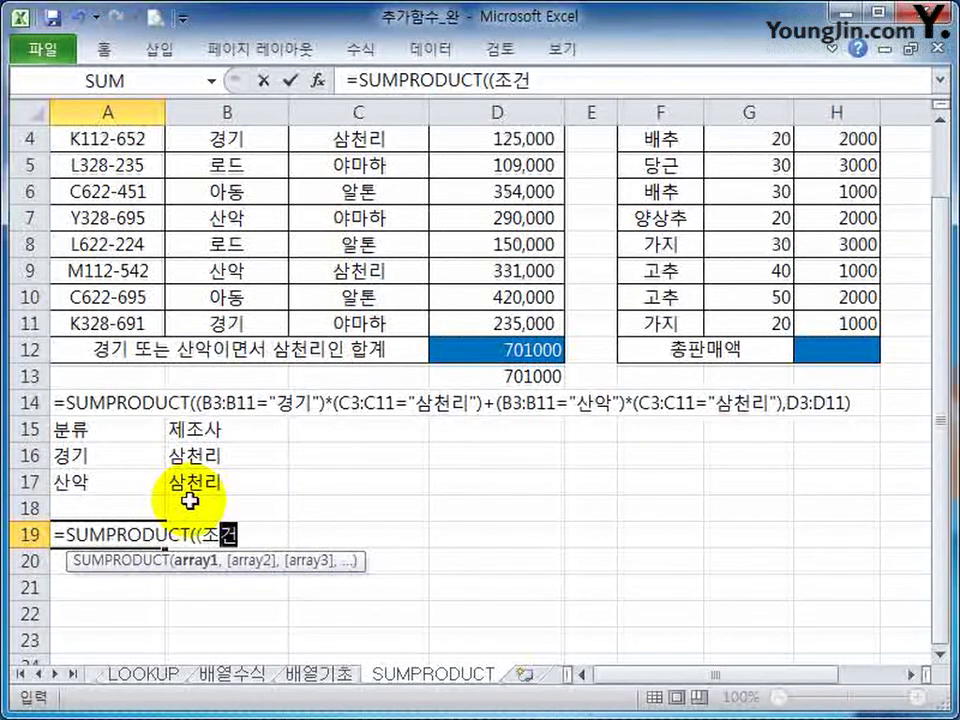
pyautogui.write('1')
pyautogui.click(352, 80)
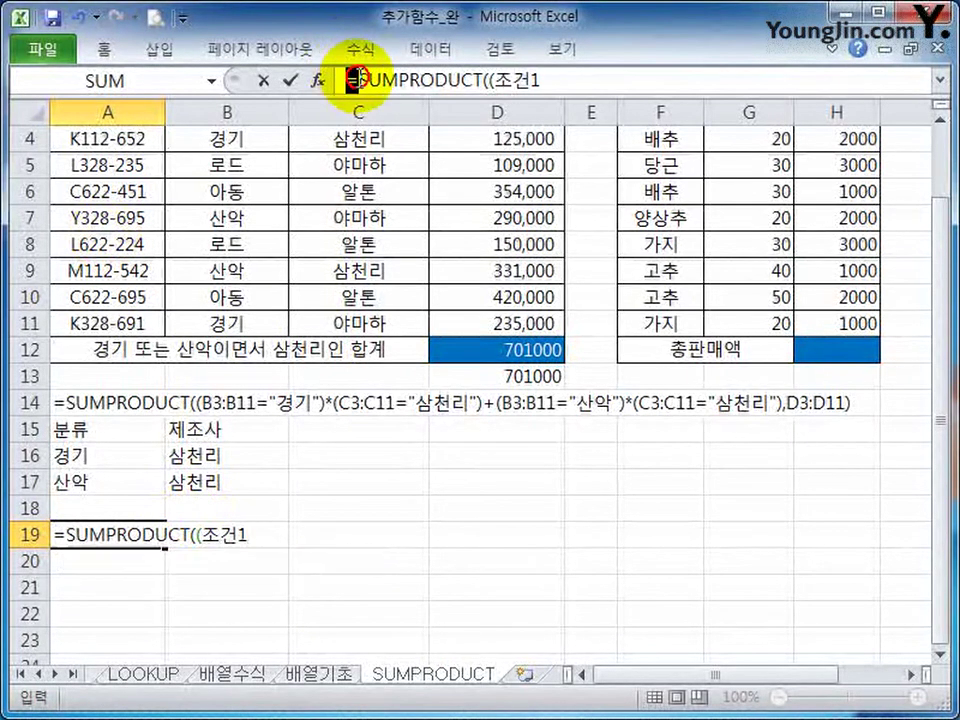
pyautogui.press('Delete')
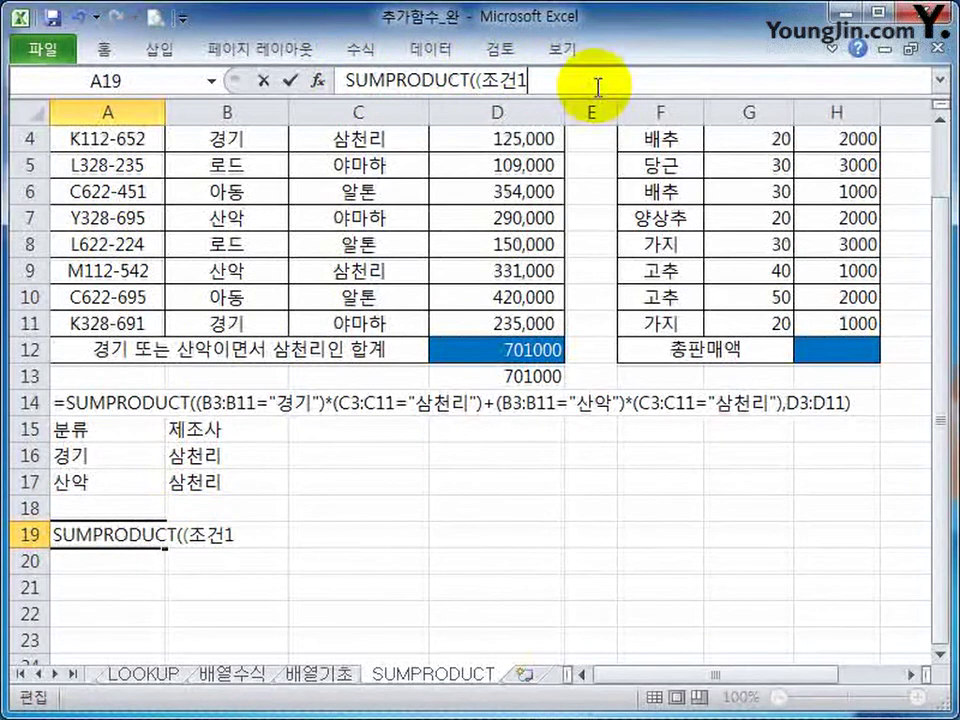
# Complete the A19 syntax note as SUMPRODUCT((조건1)*(조건2)+(조건3)*(조건2),합계범위)
pyautogui.write(')')
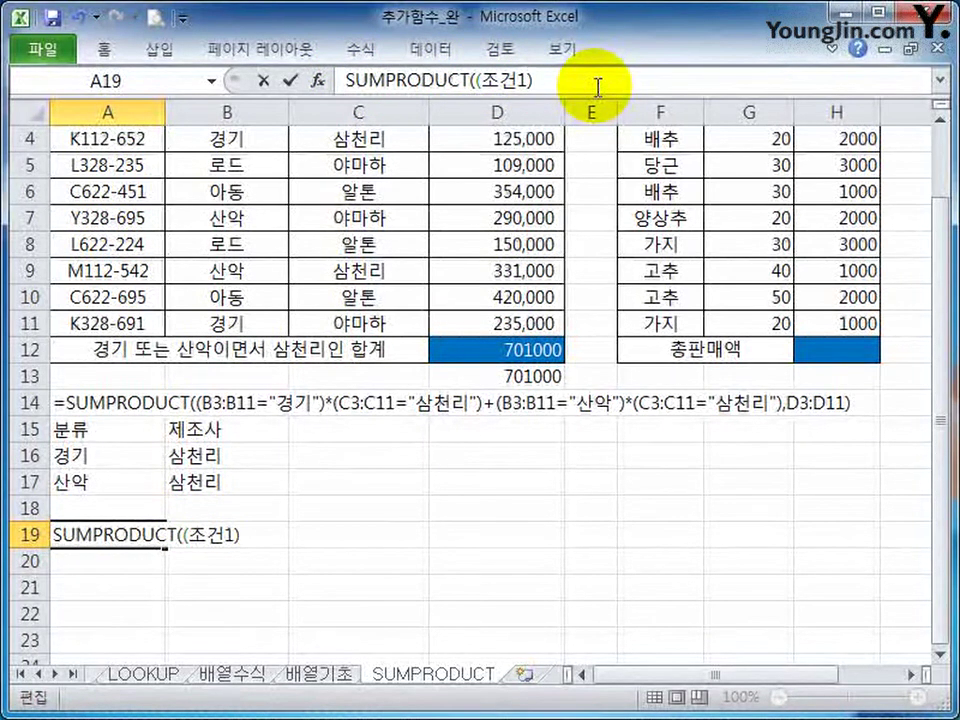
pyautogui.write('*(ㅈㅎ')
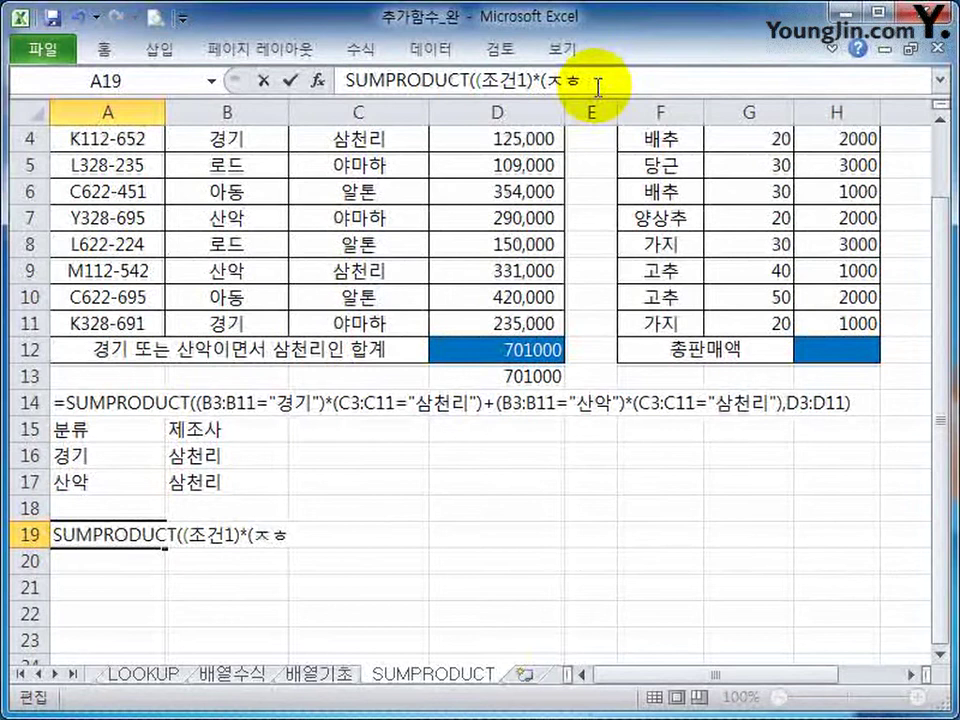
pyautogui.press('BackSpace')
pyautogui.press('BackSpace')
pyautogui.write('조건2)')
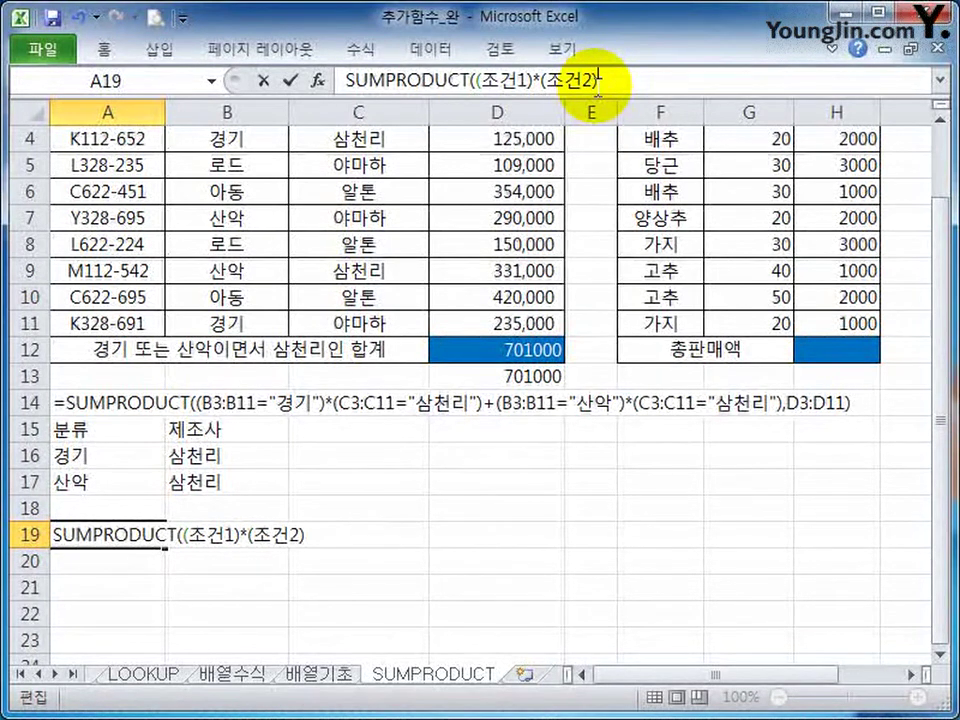
pyautogui.write('+(조')
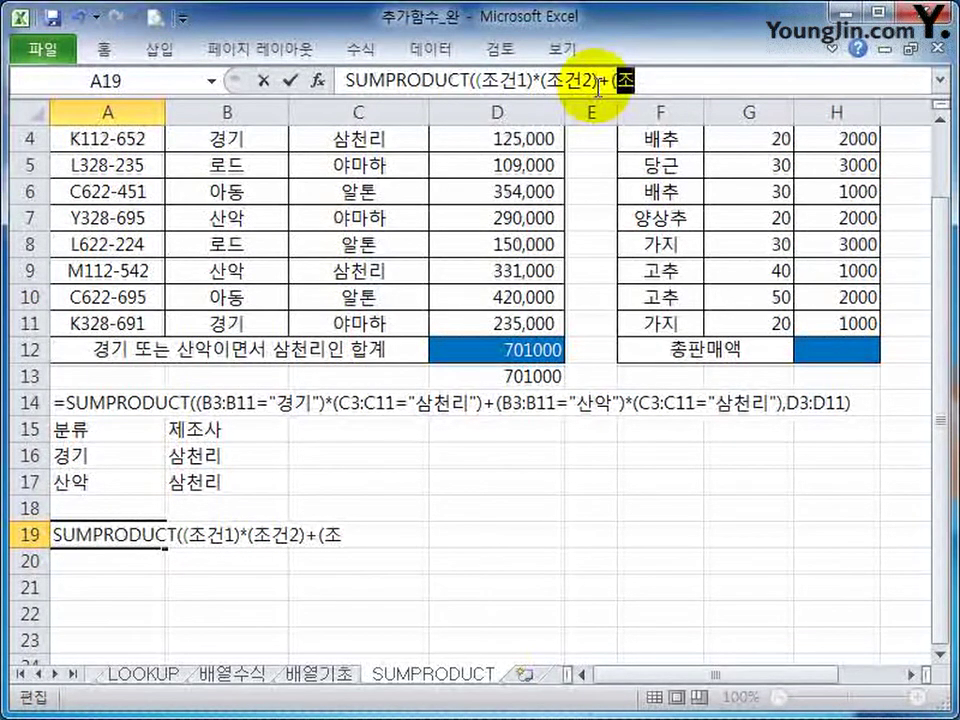
pyautogui.write('건3')
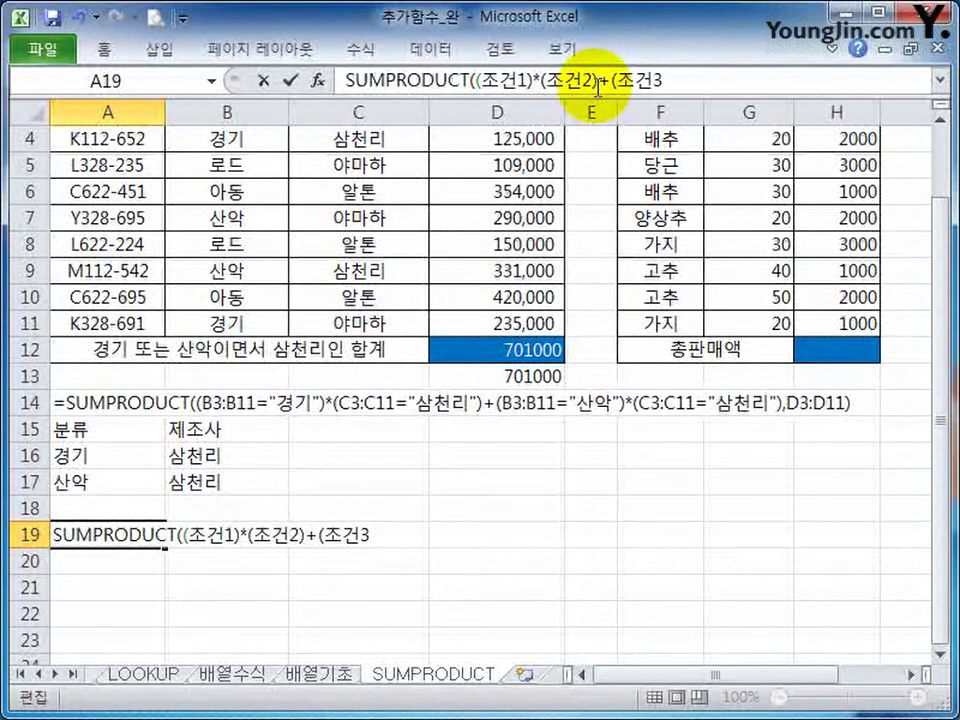
pyautogui.write(')*(조건')
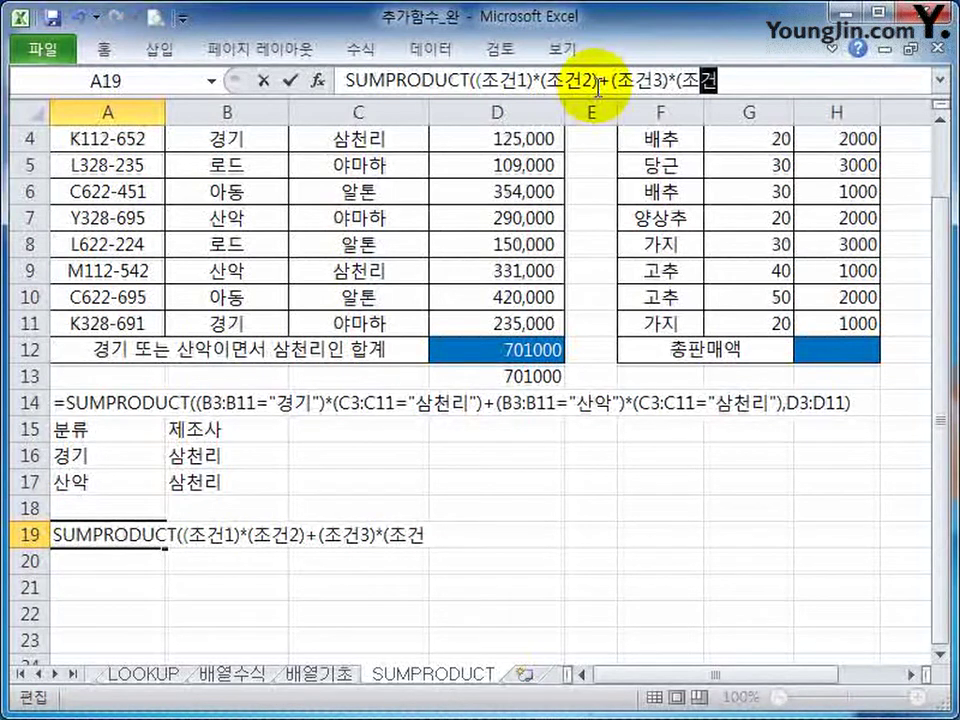
pyautogui.write('2)')
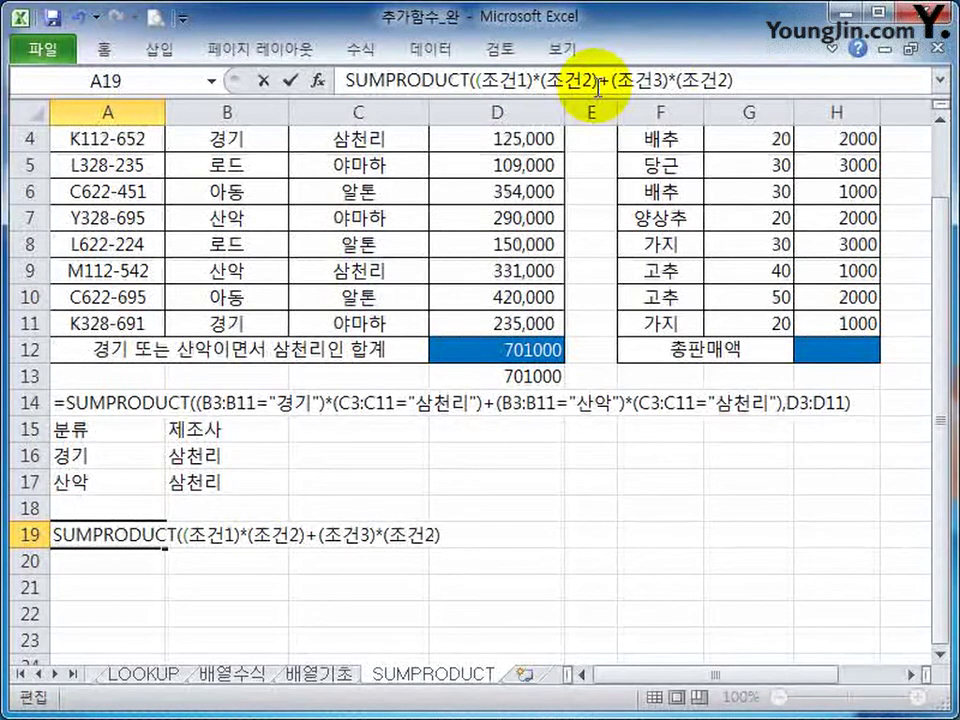
pyautogui.write(',합')
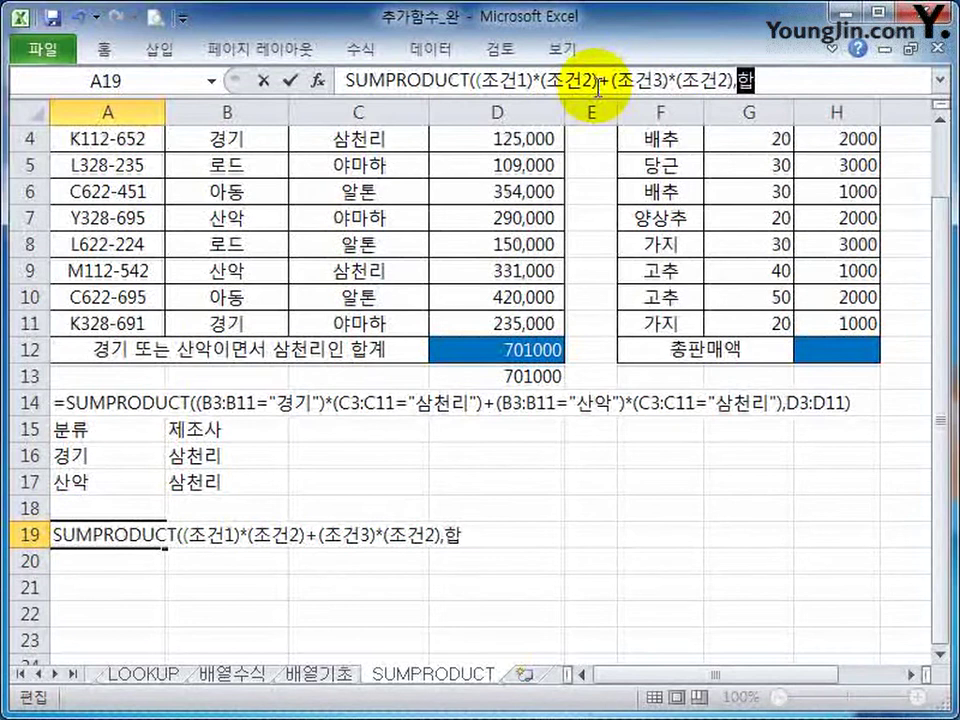
pyautogui.write('계범위)')
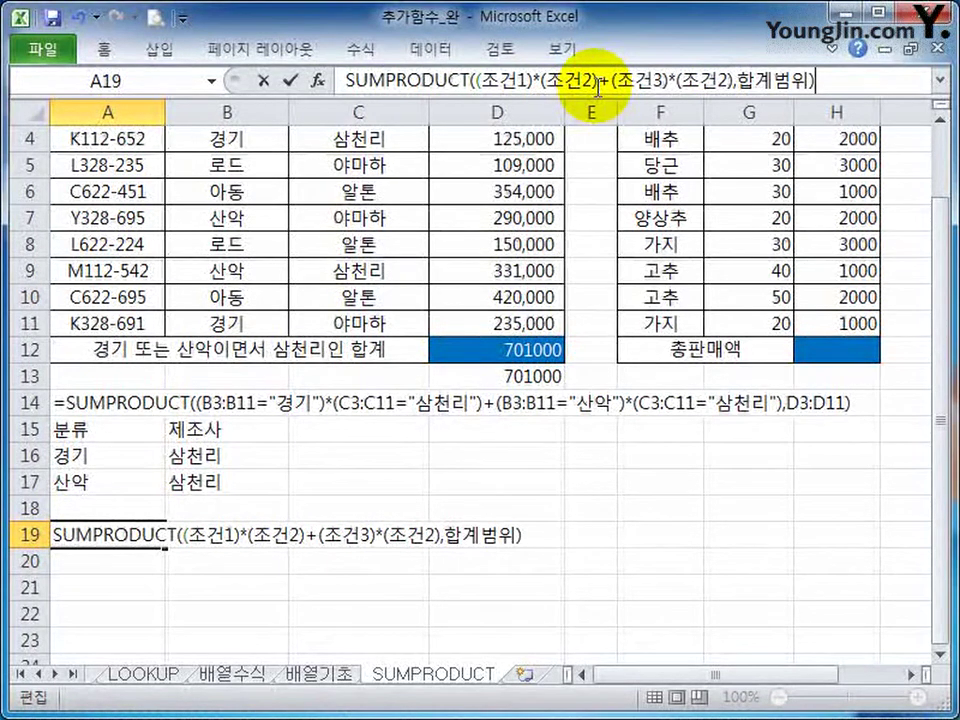
pyautogui.press('Return')
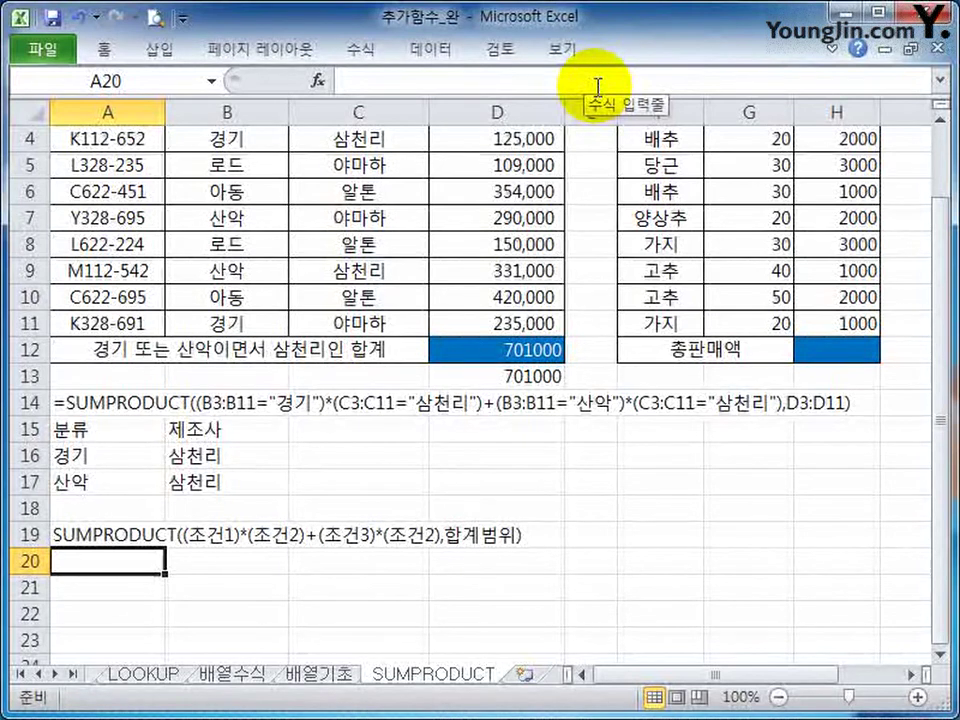
# Enclose each condition pair in the A19 note in parentheses, giving SUMPRODUCT(((조건1)*(조건2))+((조건3)*(조건2)),합계범위)
pyautogui.click(94, 536)
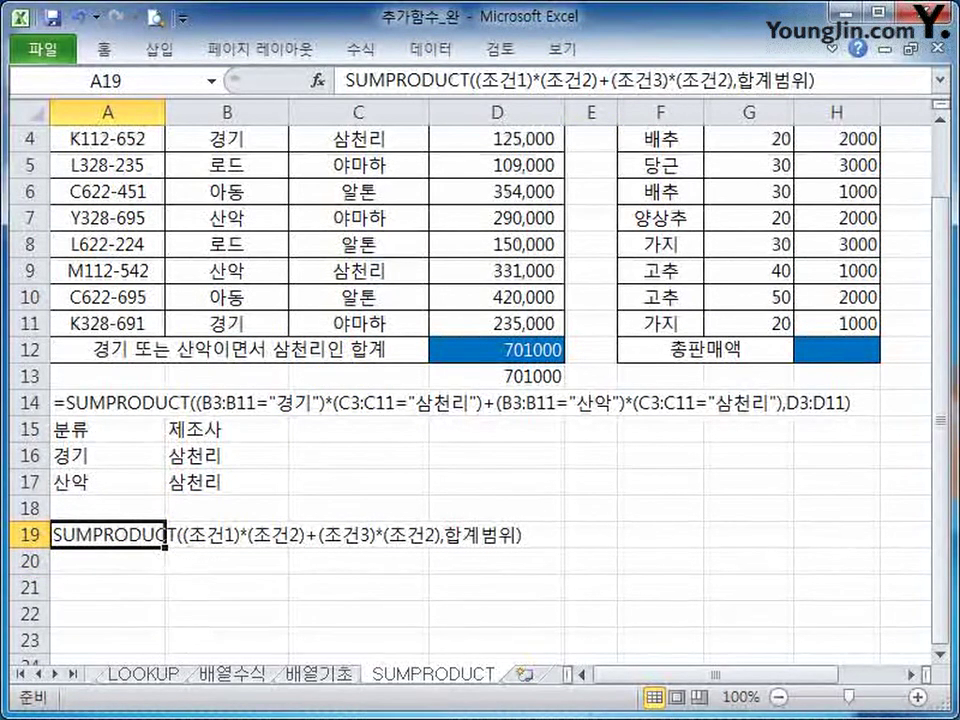
pyautogui.moveTo(182, 528)
pyautogui.mouseDown()
pyautogui.moveTo(326, 566)
pyautogui.moveTo(307, 551)
pyautogui.moveTo(441, 551)
pyautogui.mouseUp()
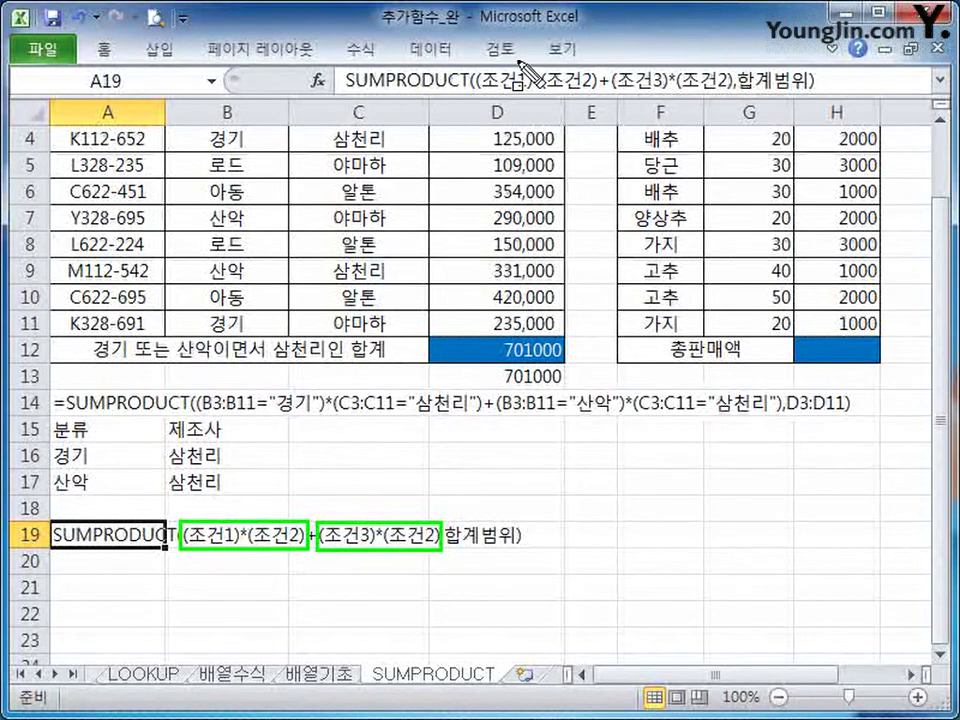
pyautogui.click(470, 80)
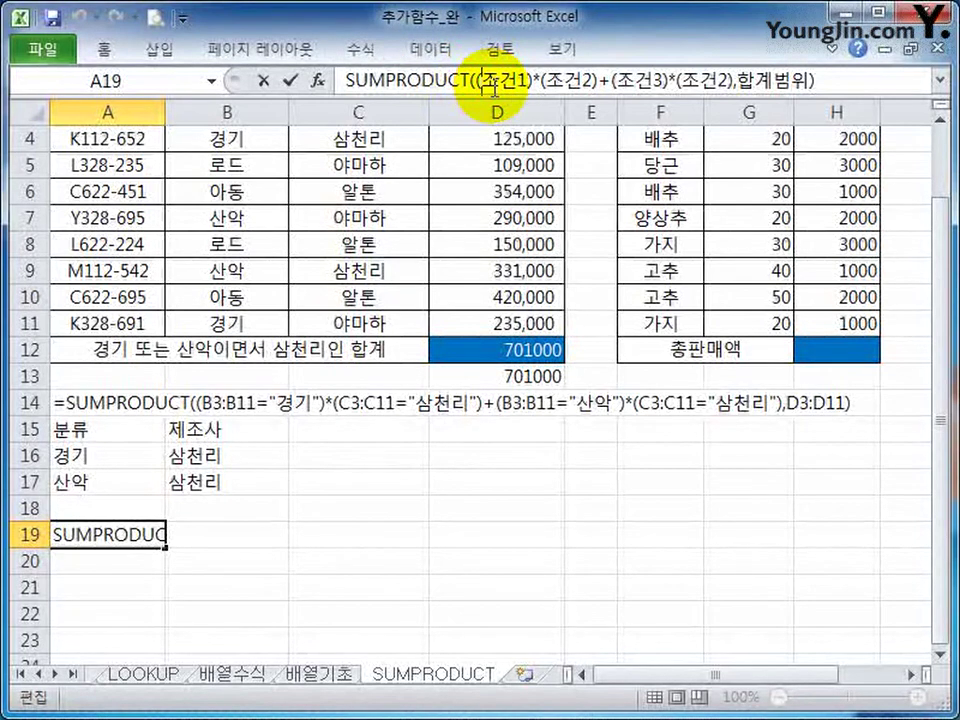
pyautogui.click(490, 80)
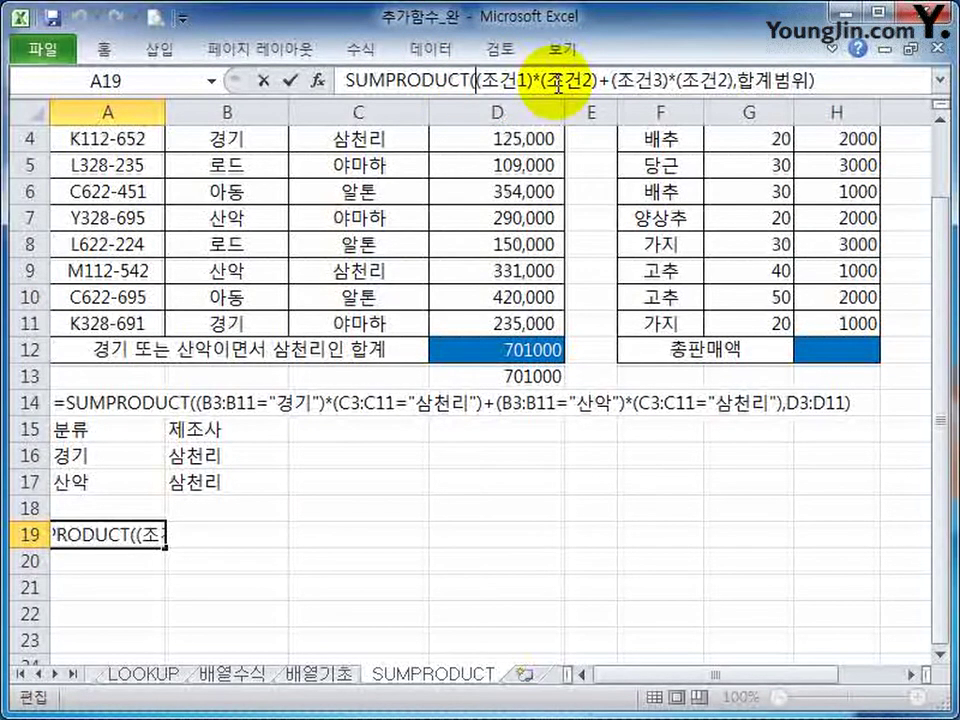
pyautogui.write('(')
pyautogui.click(607, 77)
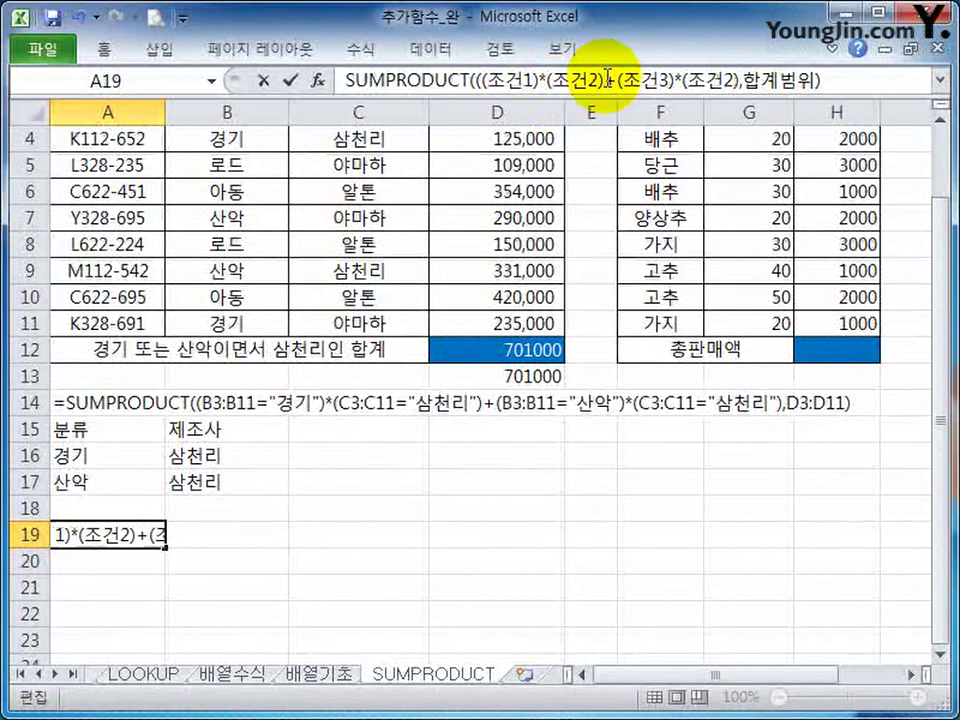
pyautogui.write(')')
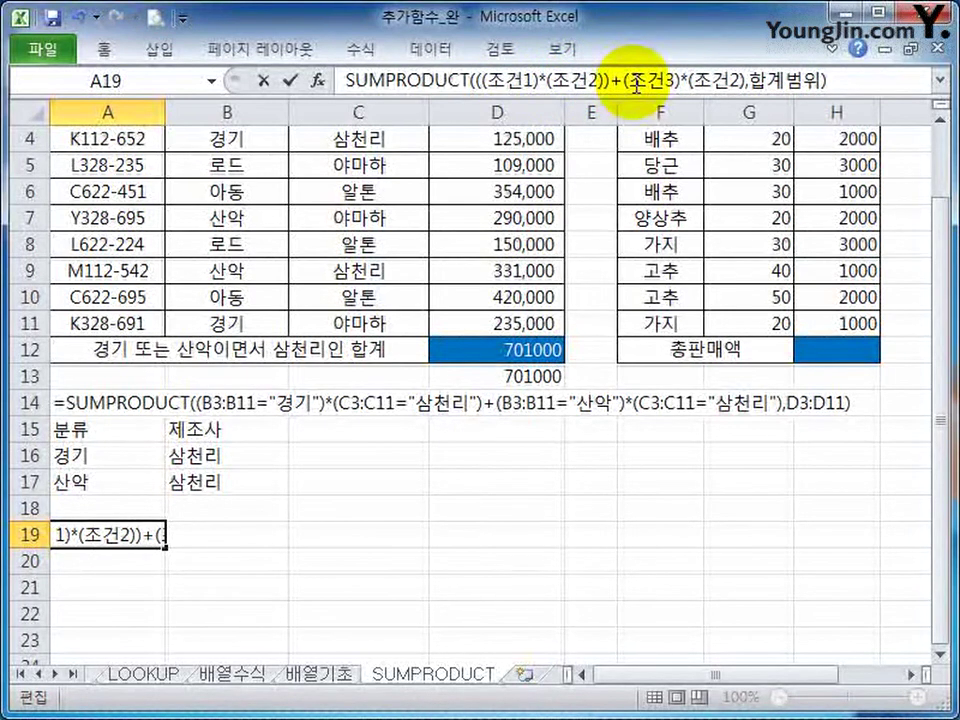
pyautogui.click(634, 80)
pyautogui.write('(')
pyautogui.click(751, 90)
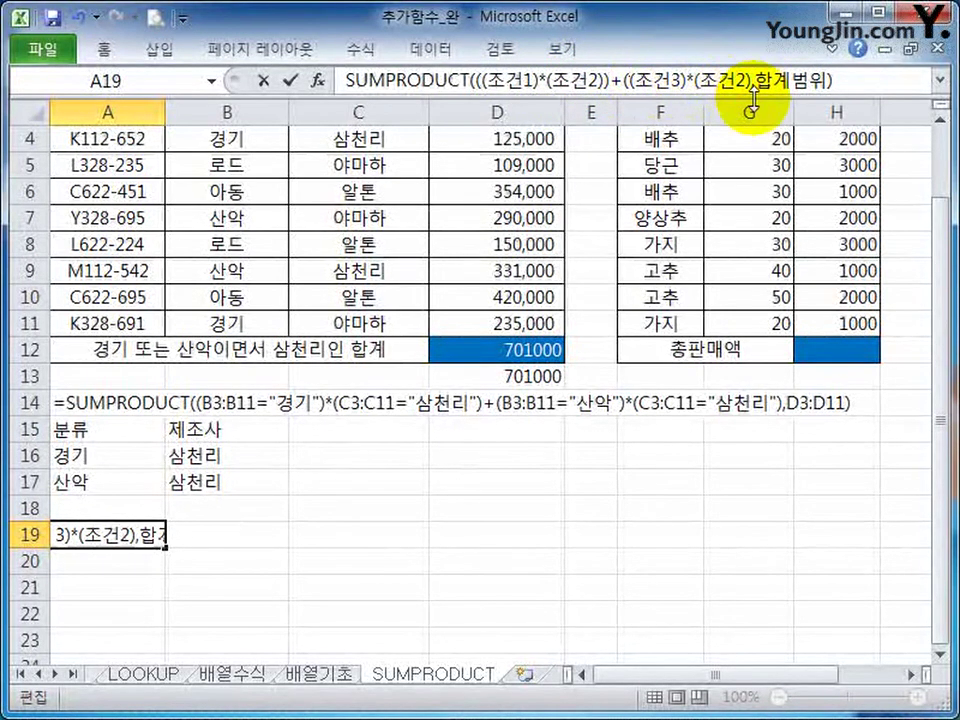
pyautogui.write(')')
pyautogui.press('Return')
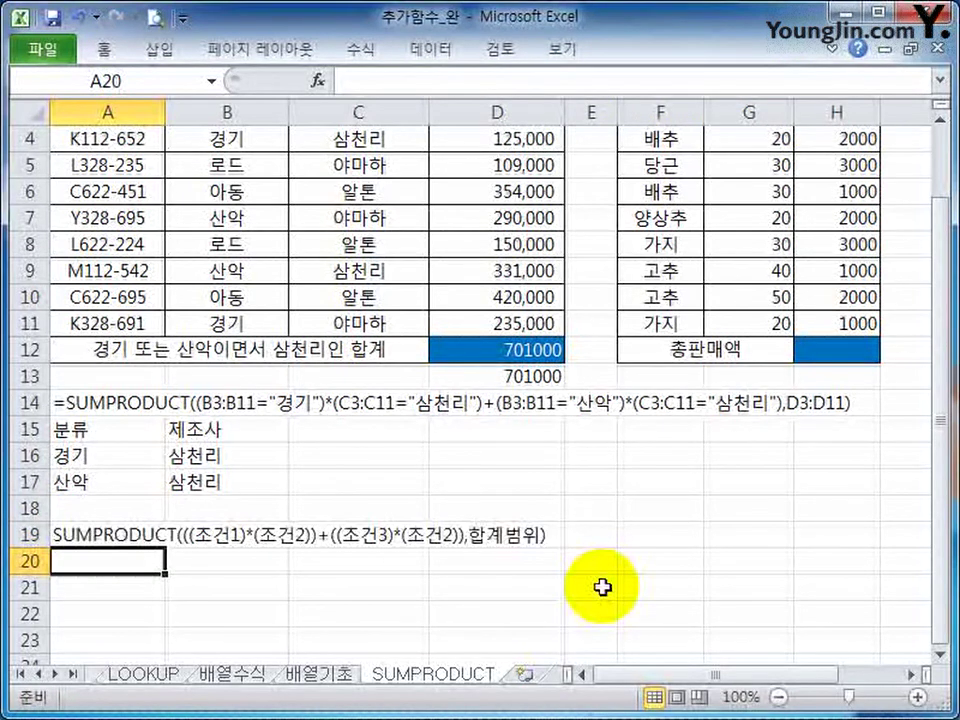
# Clear the extra total in D13 and the existing SUMPRODUCT total in D12
pyautogui.click(135, 532)
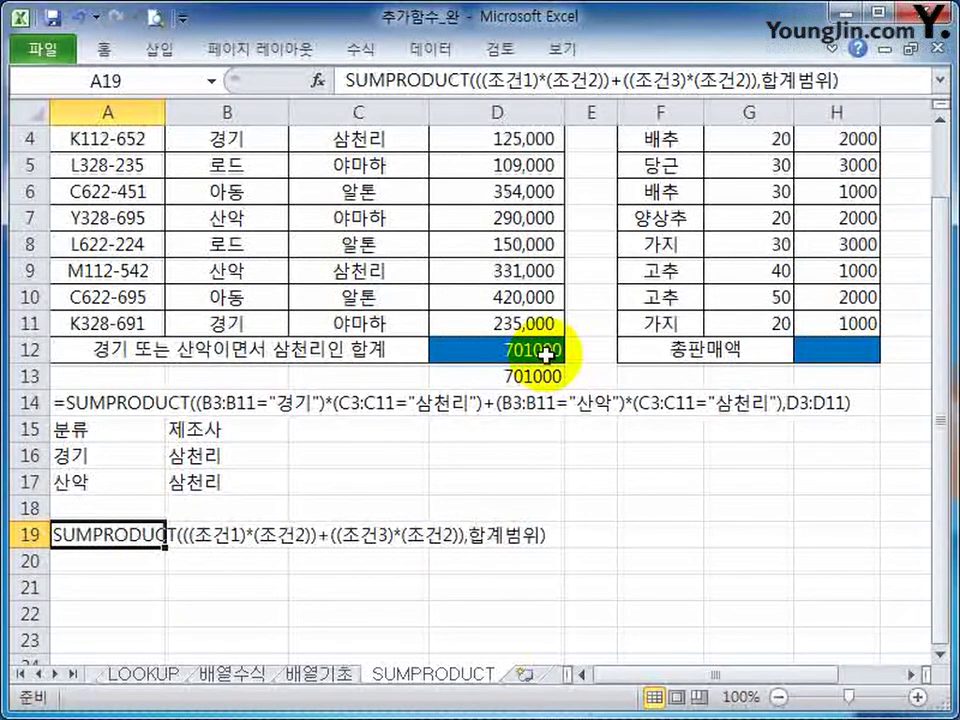
pyautogui.click(510, 370)
pyautogui.click(506, 351)
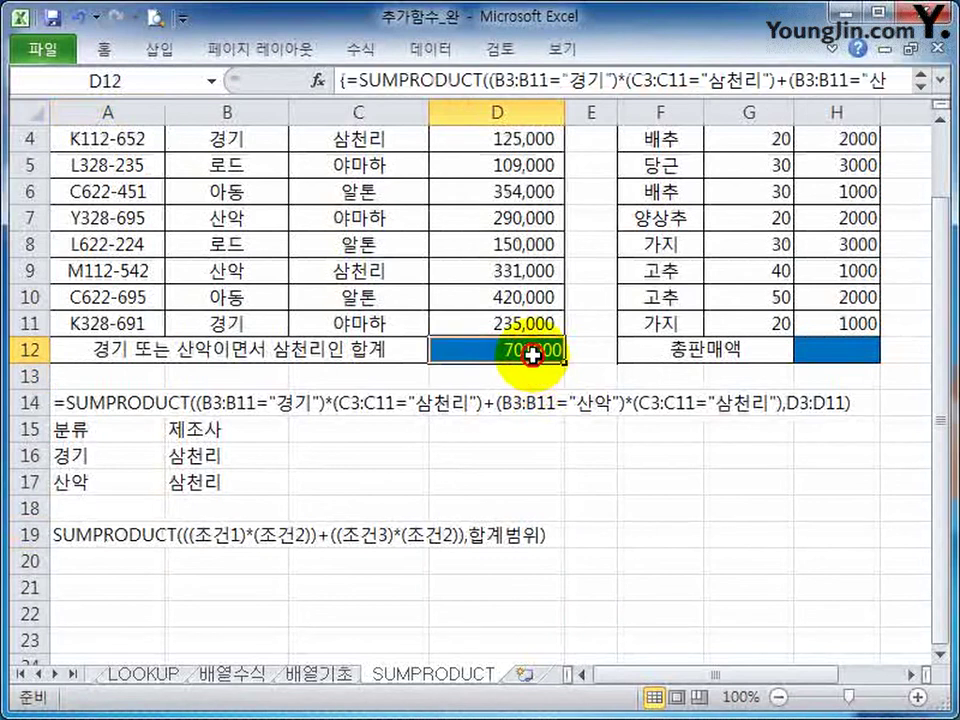
pyautogui.press('Delete')
# Start a new formula in D12 with =SUMPRODUCT(( using English input for the function name
pyautogui.write('=')
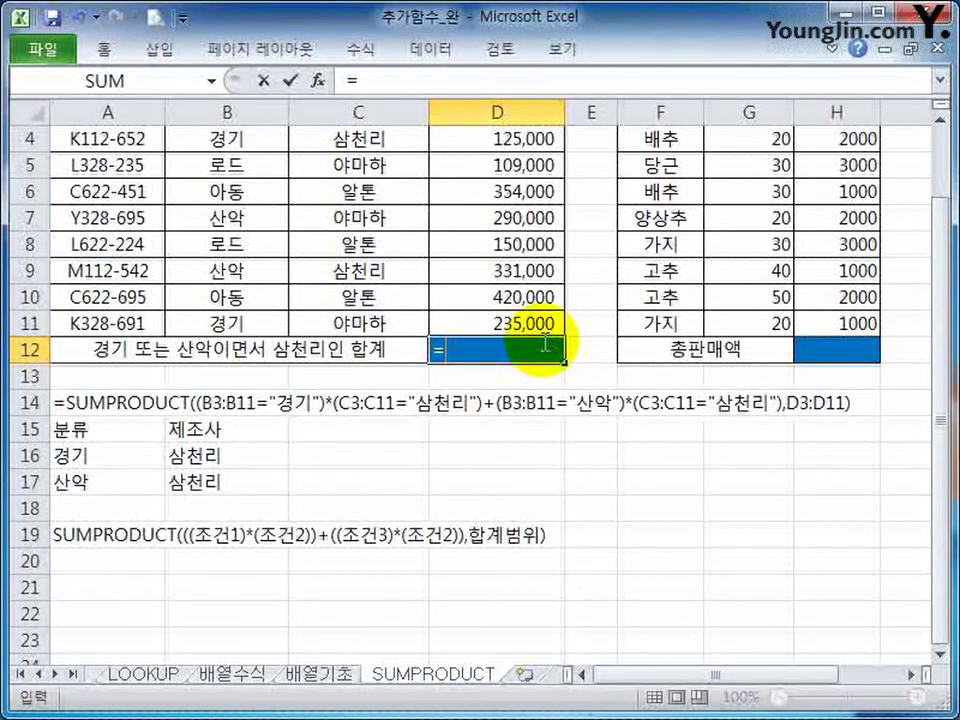
pyautogui.write('녀')
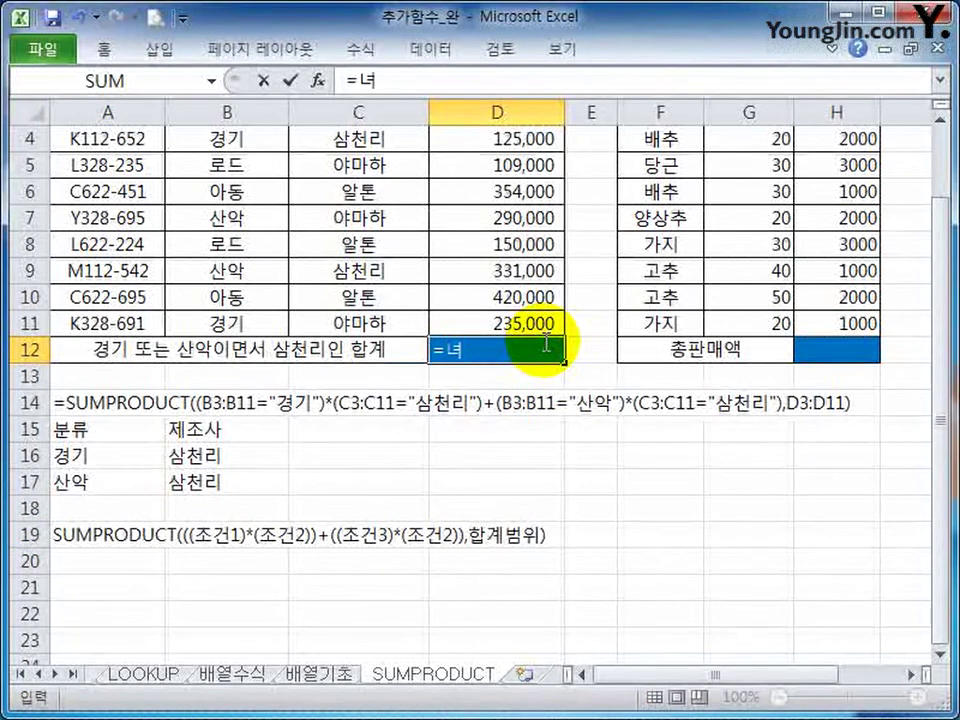
pyautogui.press('BackSpace')
pyautogui.press('BackSpace')
pyautogui.press('Hangul')
pyautogui.write('sum')
pyautogui.press('Down')
pyautogui.press('Down')
pyautogui.press('Down')
pyautogui.press('Tab')
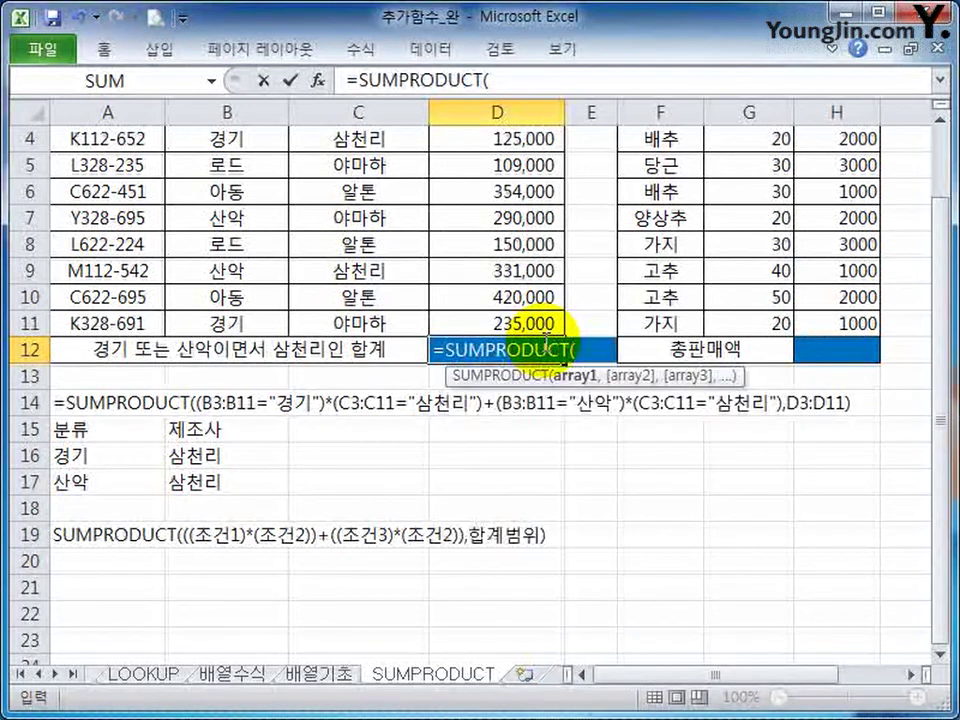
pyautogui.write('(')
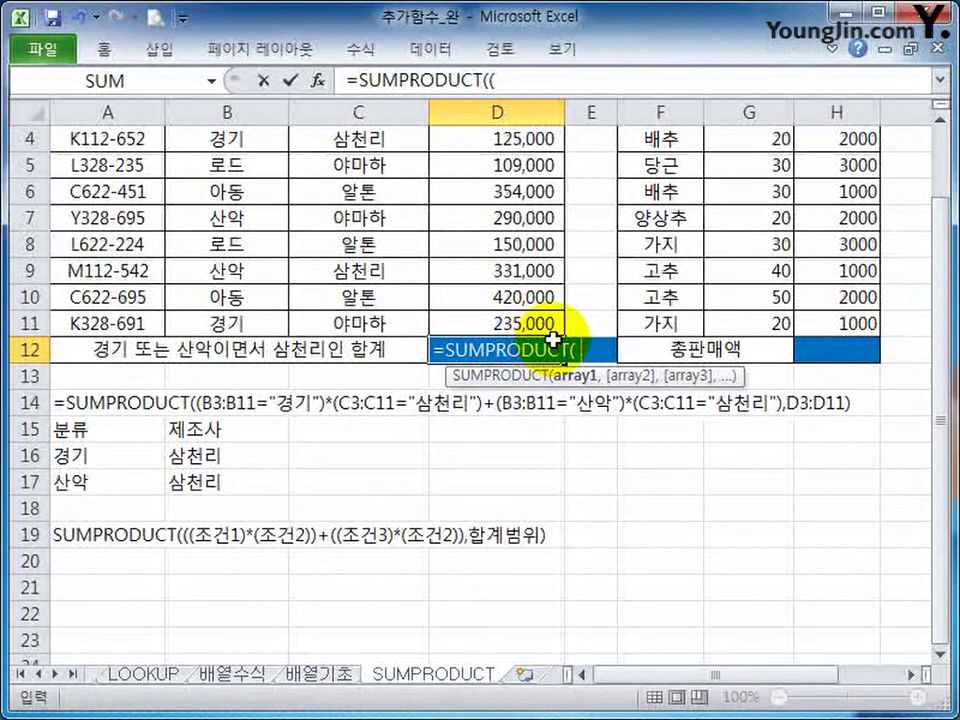
# Add the category condition B3:B11="경기" to the D12 formula, followed by a multiplication sign and an opening parenthesis
pyautogui.scroll(1, 583, 315)
pyautogui.moveTo(228, 191); pyautogui.dragTo(238, 401)
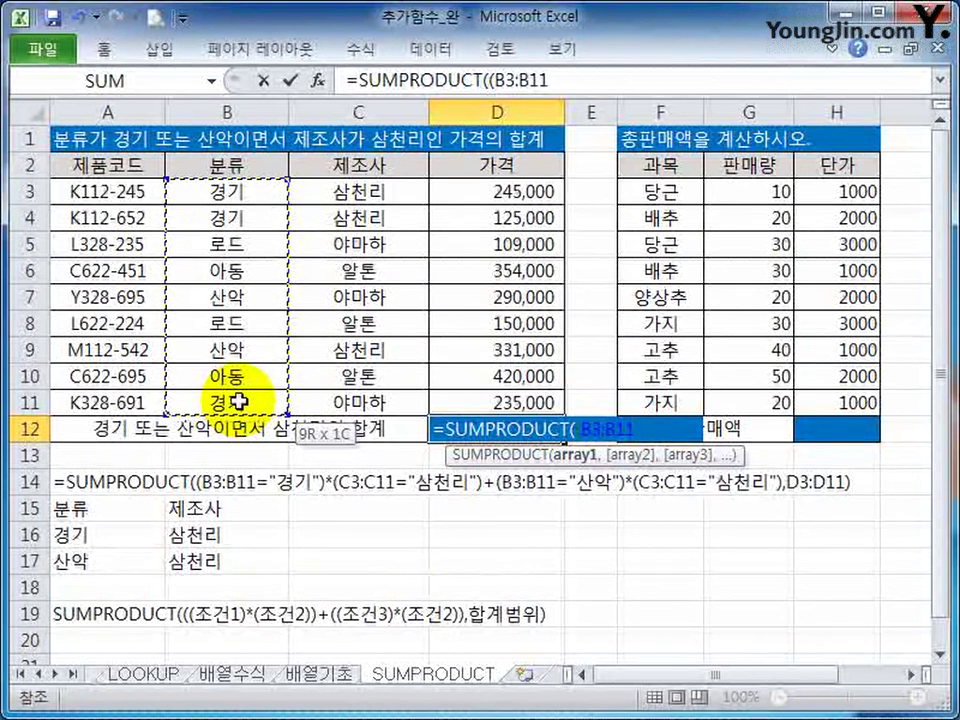
pyautogui.write('="ru')
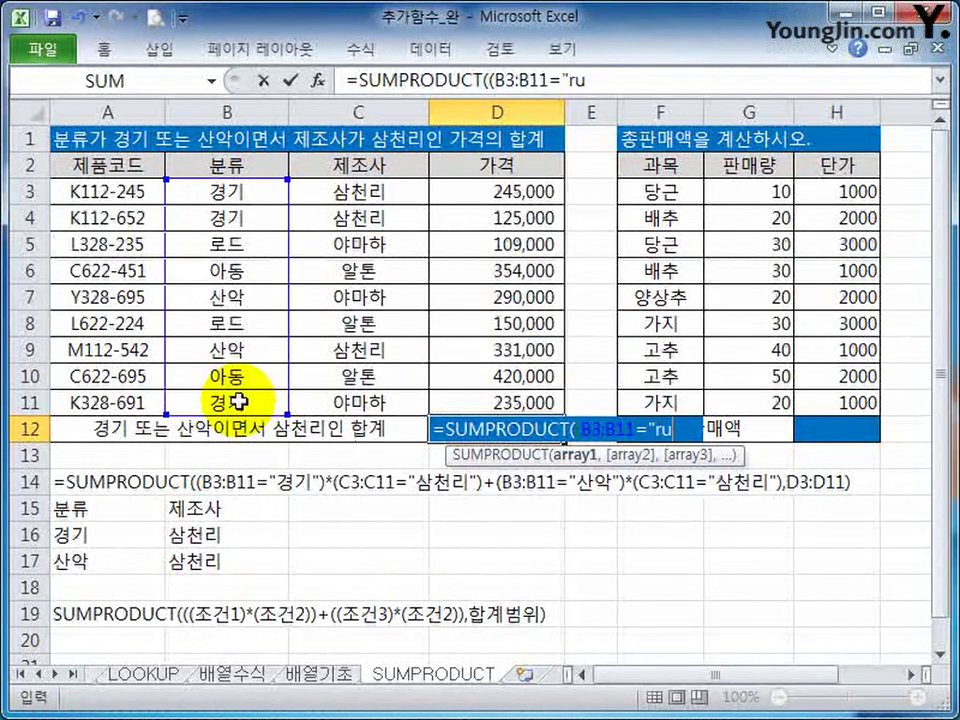
pyautogui.press('BackSpace')
pyautogui.press('BackSpace')
pyautogui.write('경기")*(')
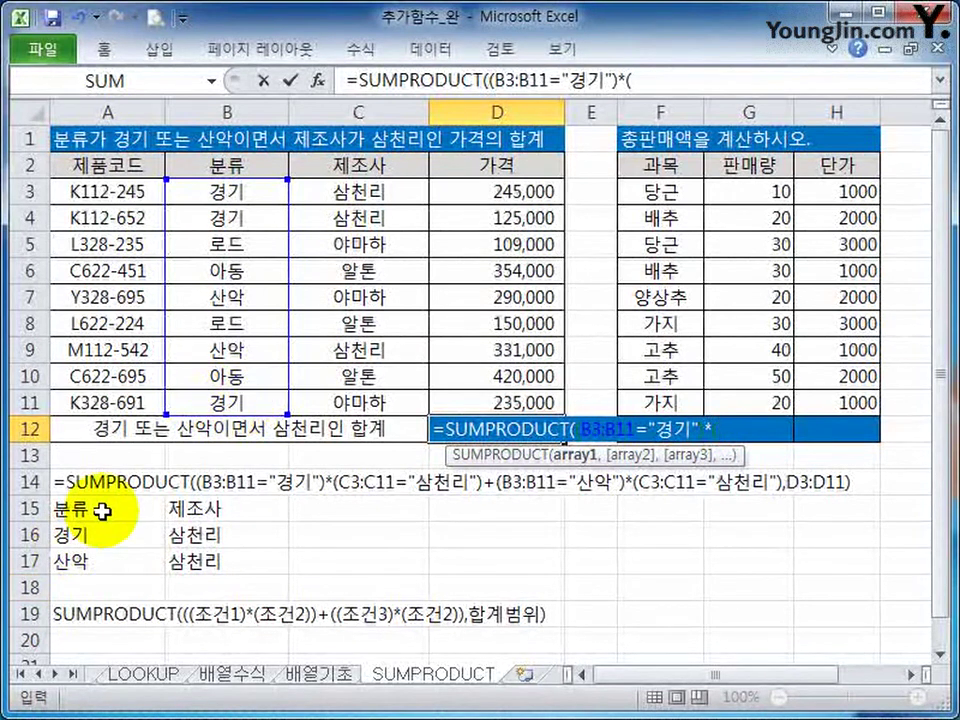
# Complete the first pair in the D12 formula with the manufacturer condition C3:C11="삼천리", followed by a plus sign
pyautogui.moveTo(358, 191); pyautogui.dragTo(355, 400)
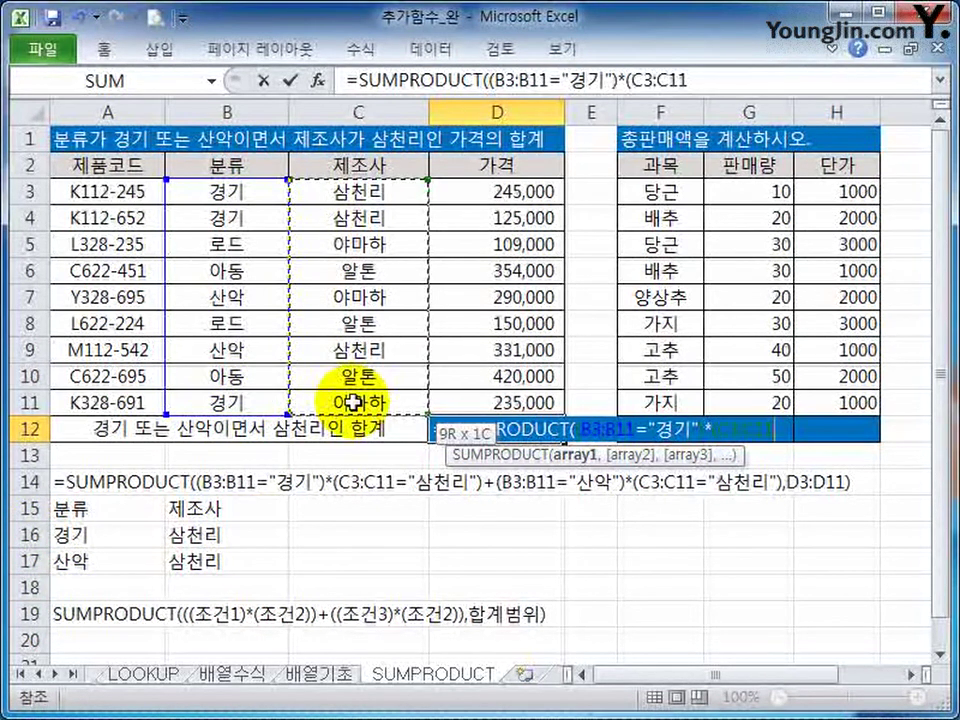
pyautogui.write('="')
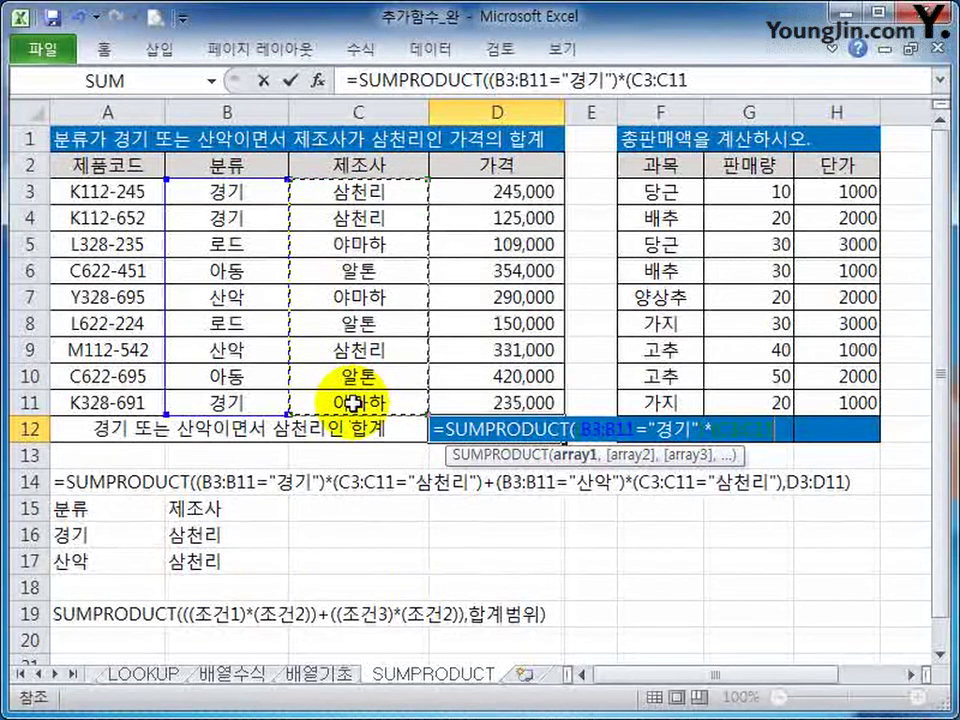
pyautogui.write('삼천리")')
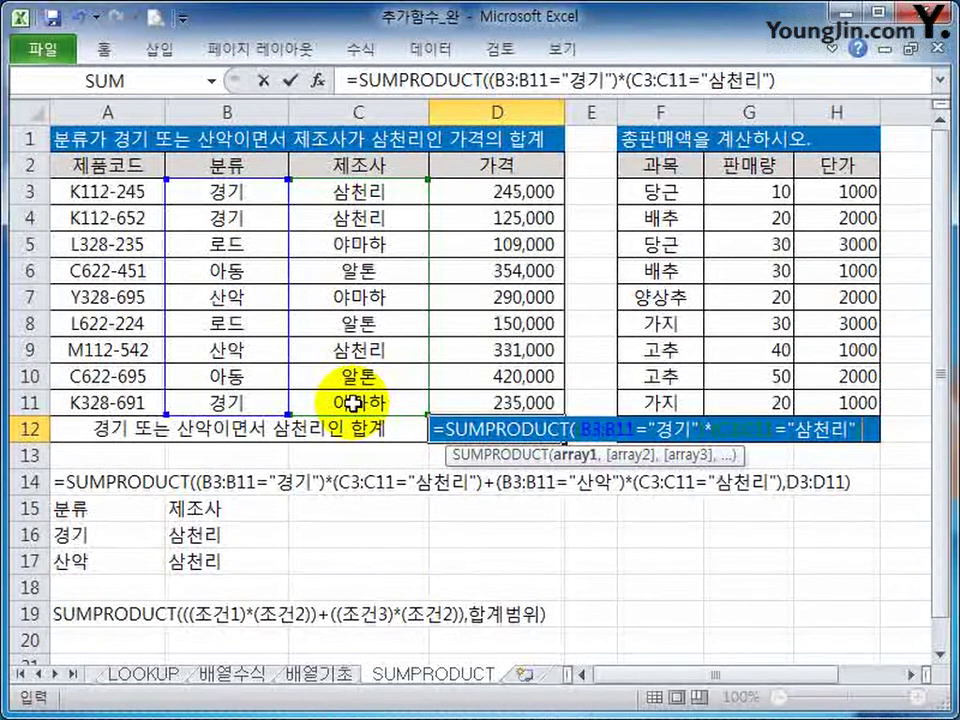
pyautogui.write('+')
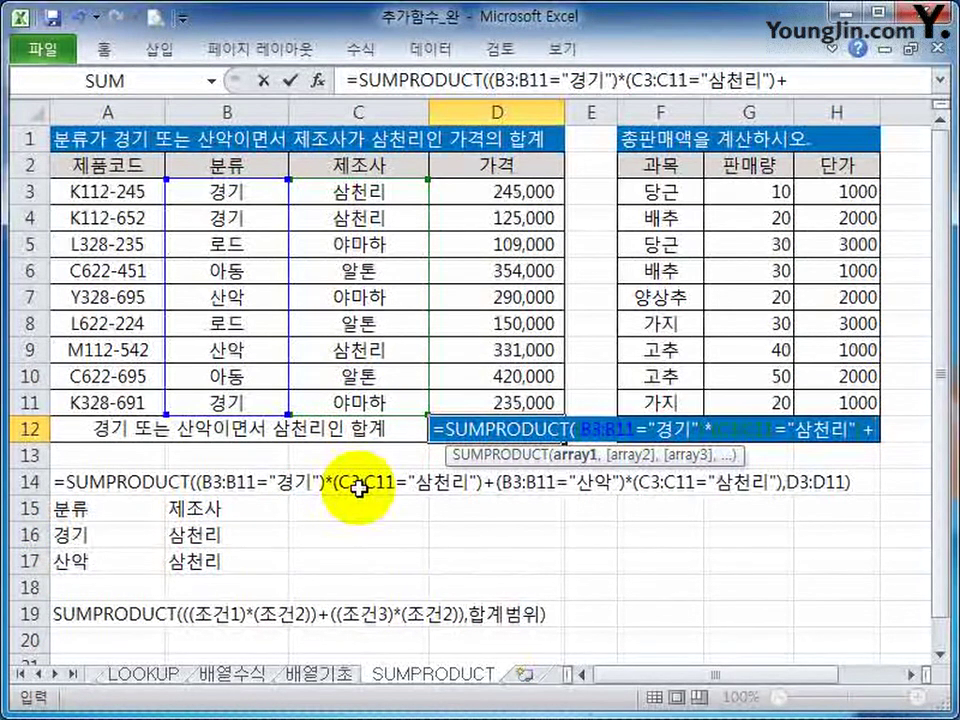
# Append a copy of the 경기 and 삼천리 condition pair after the plus sign and change the copy's category to 산악
pyautogui.doubleClick(484, 77)
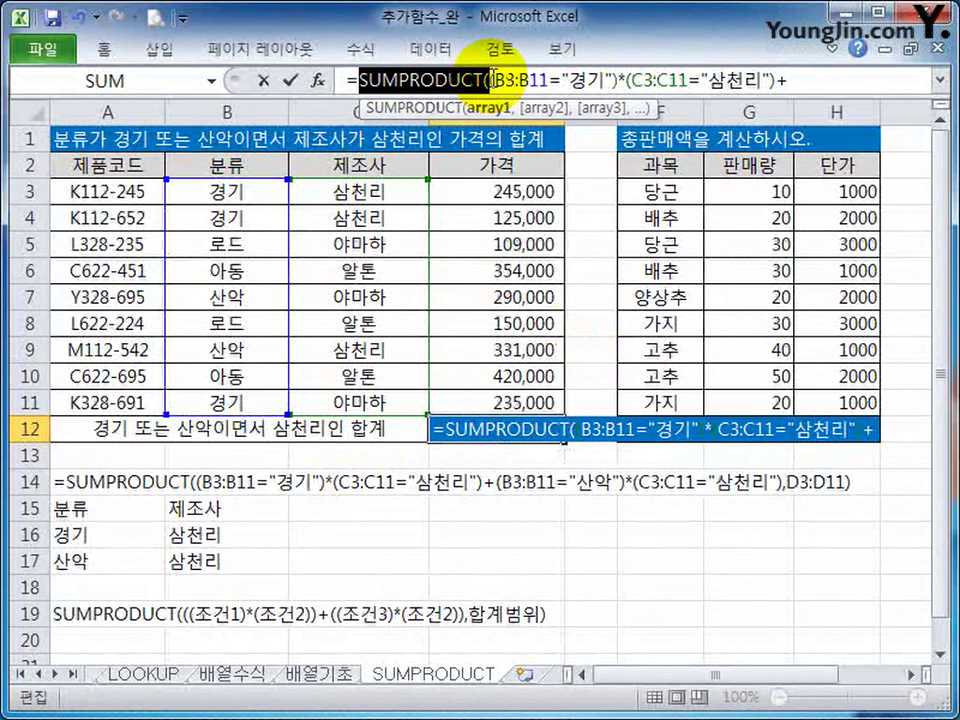
pyautogui.moveTo(487, 77); pyautogui.dragTo(780, 88)
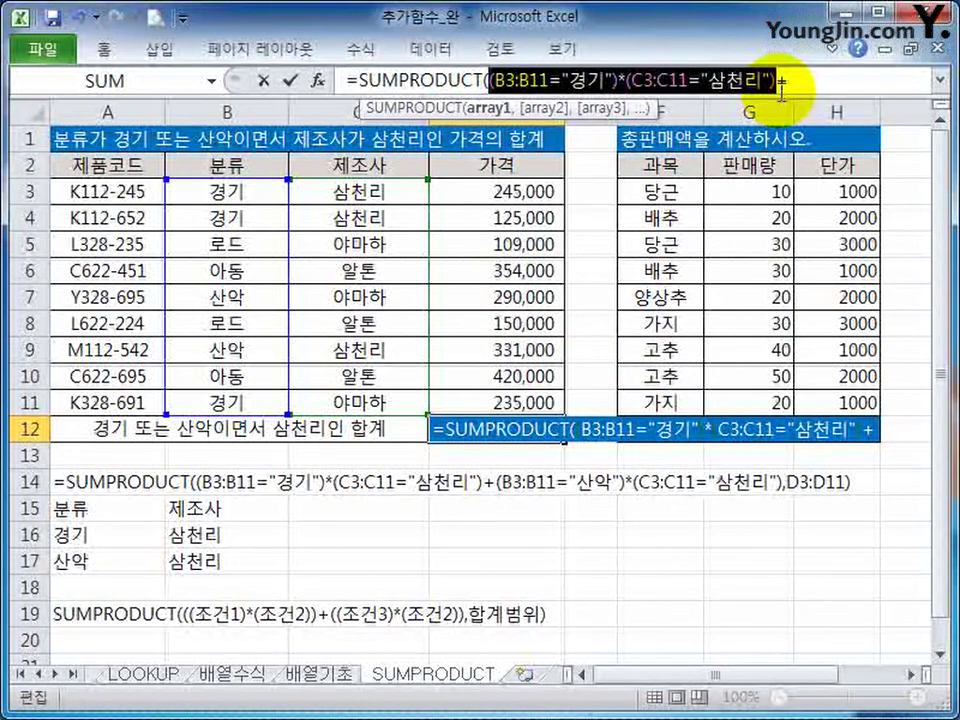
pyautogui.hotkey('ctrl', 'c')
pyautogui.click(795, 81)
pyautogui.hotkey('ctrl', 'v')
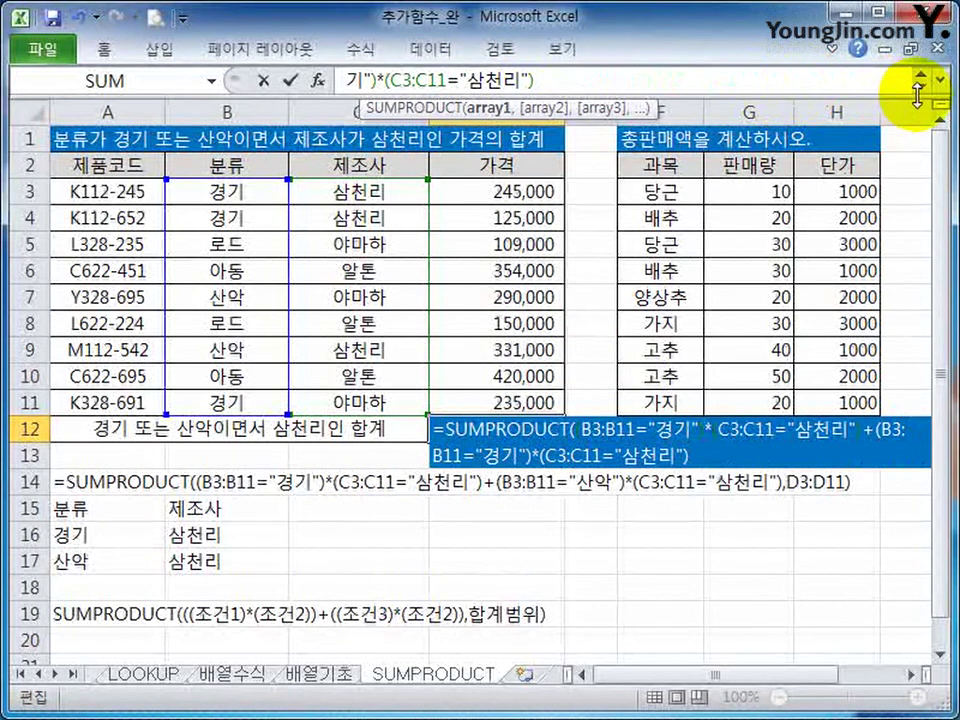
pyautogui.hotkey('ctrl', 'shift', 'u')
pyautogui.doubleClick(352, 108)
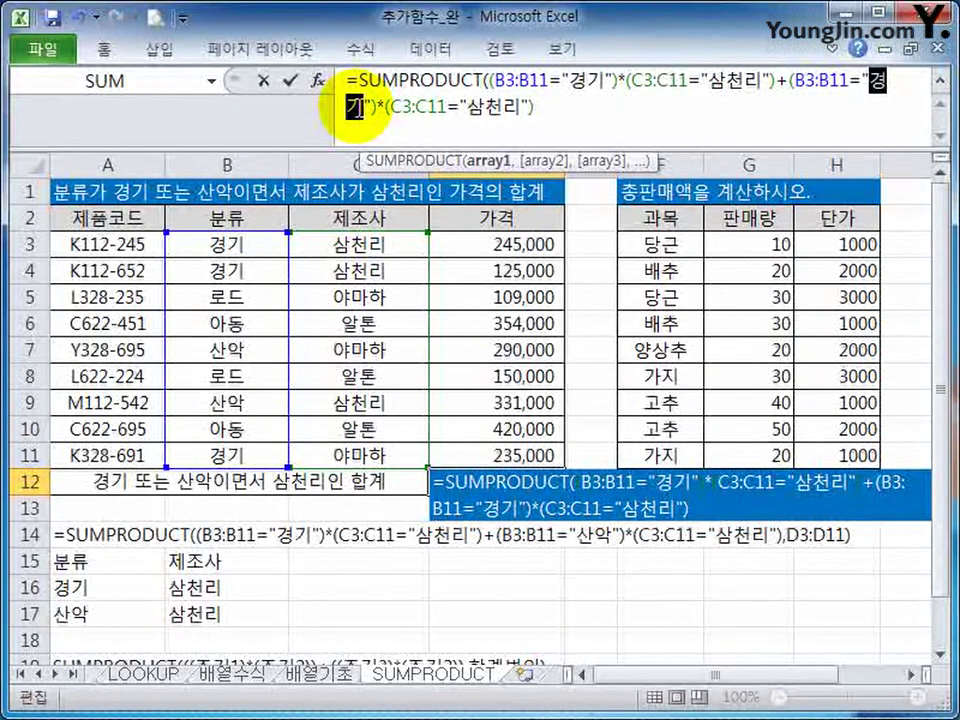
pyautogui.write('산악')
# Add D3:D11 as the sum range of the D12 formula and enter it as an array formula
pyautogui.click(561, 101)
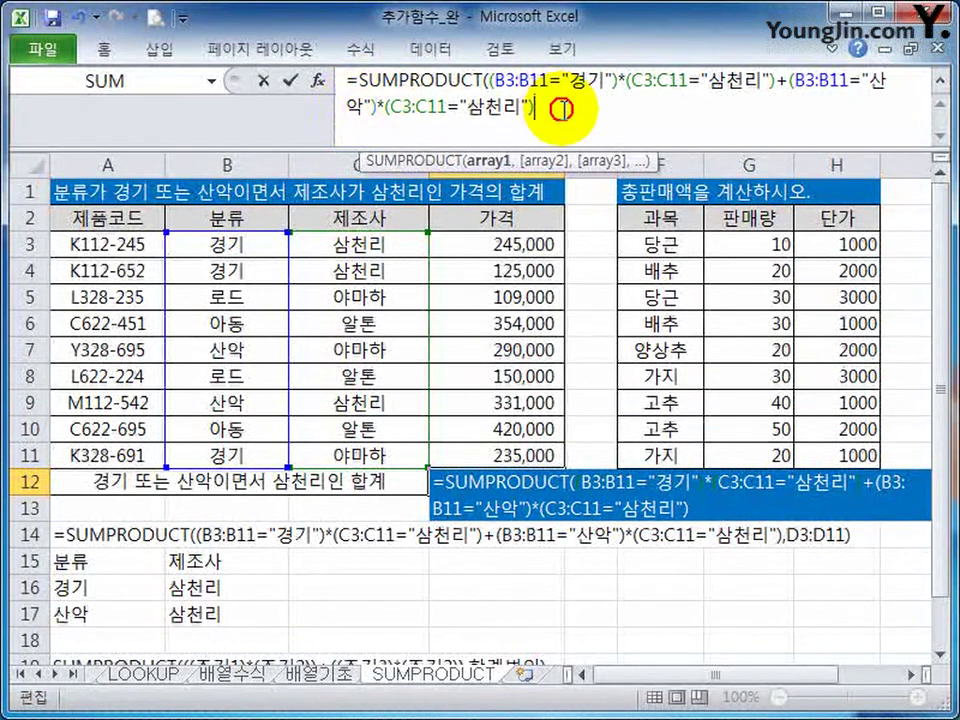
pyautogui.write(',')
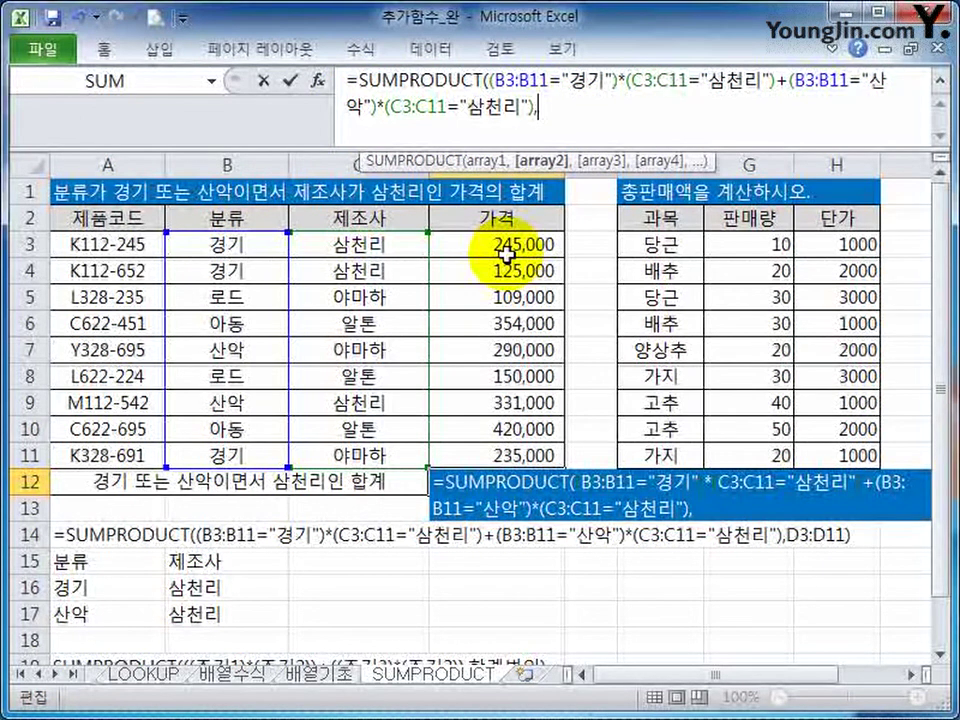
pyautogui.moveTo(502, 255); pyautogui.dragTo(512, 455)
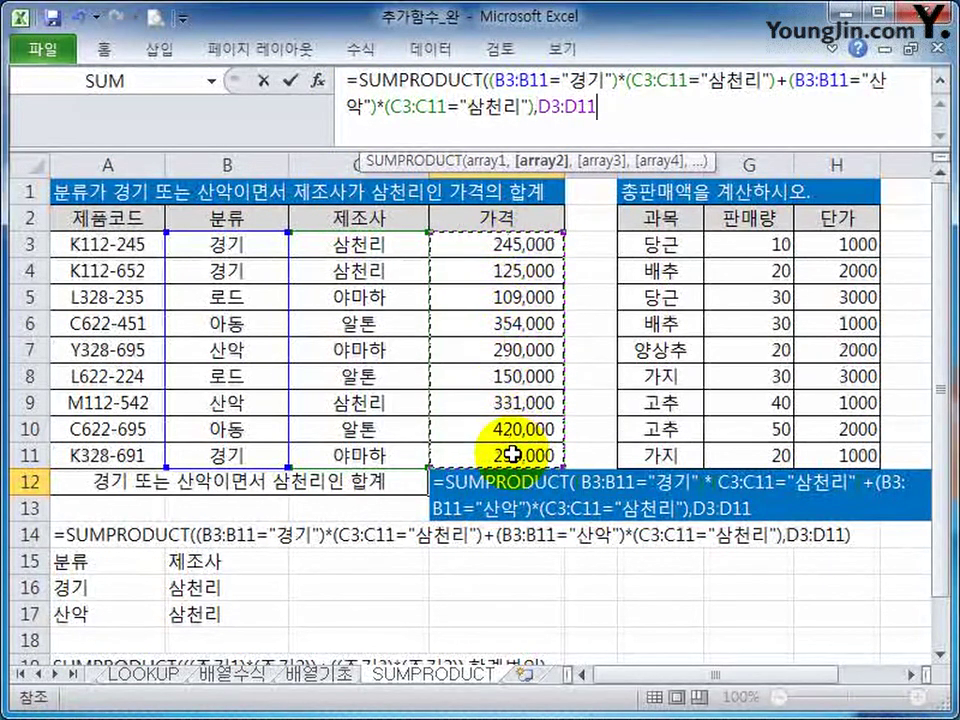
pyautogui.hotkey('ctrl', 'shift', 'Return')
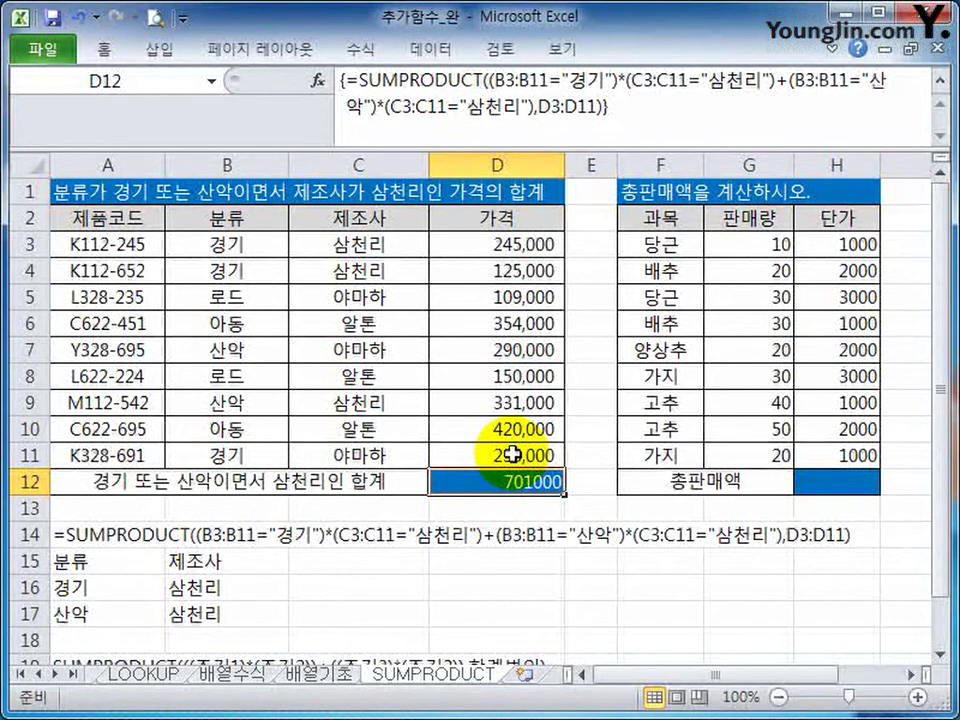
# Examine the 분류 and 제조사 condition table in A15:B17 and collapse the formula bar
pyautogui.click(76, 568)
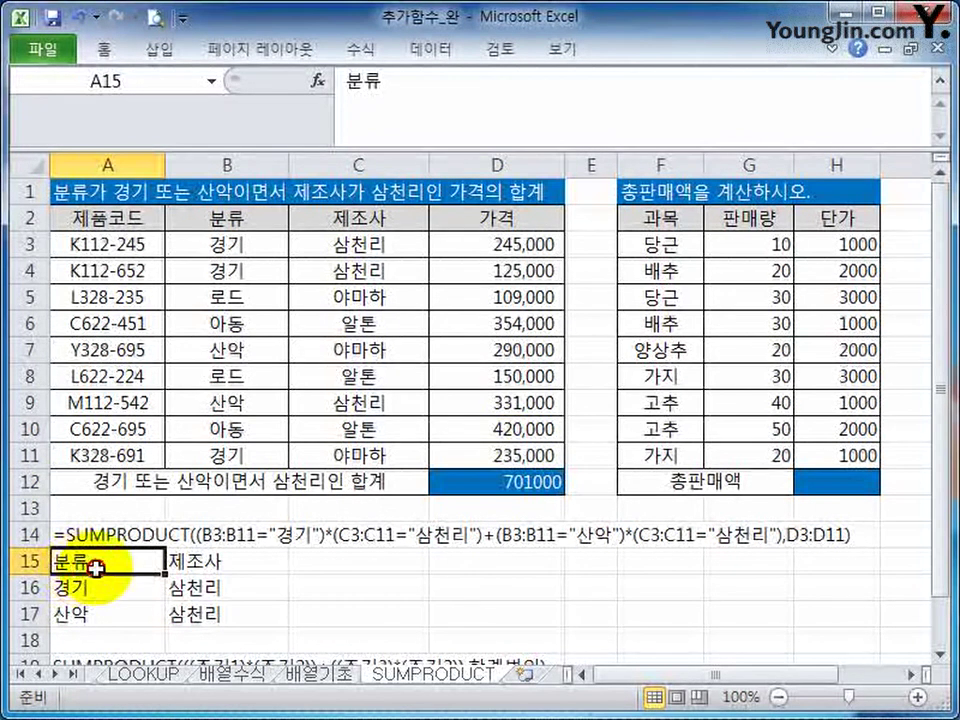
pyautogui.moveTo(94, 564); pyautogui.dragTo(196, 605)
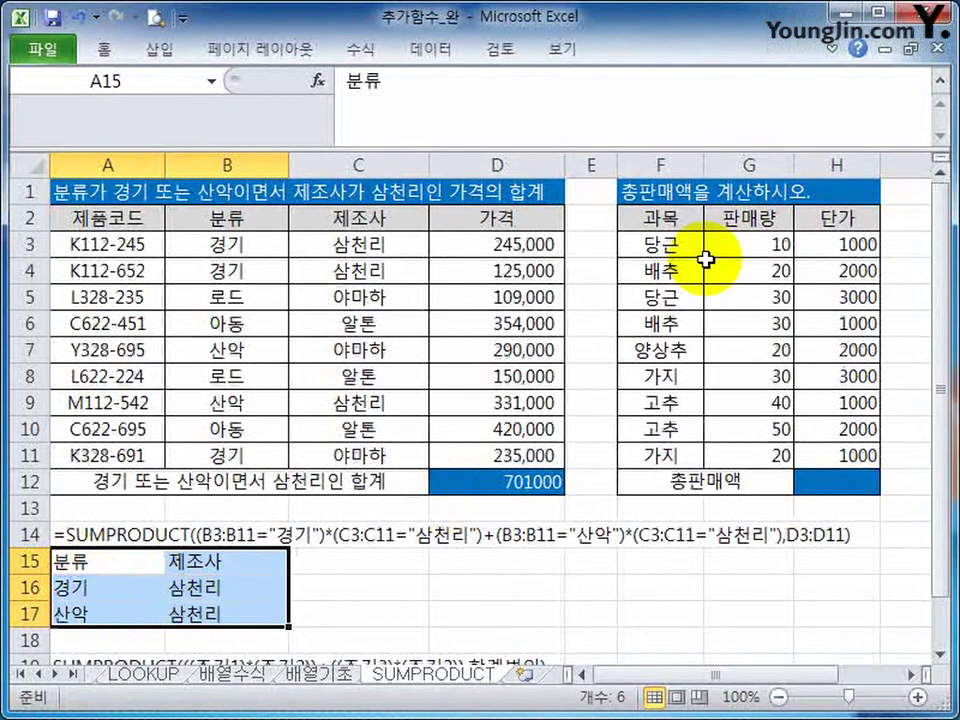
pyautogui.click(940, 135)
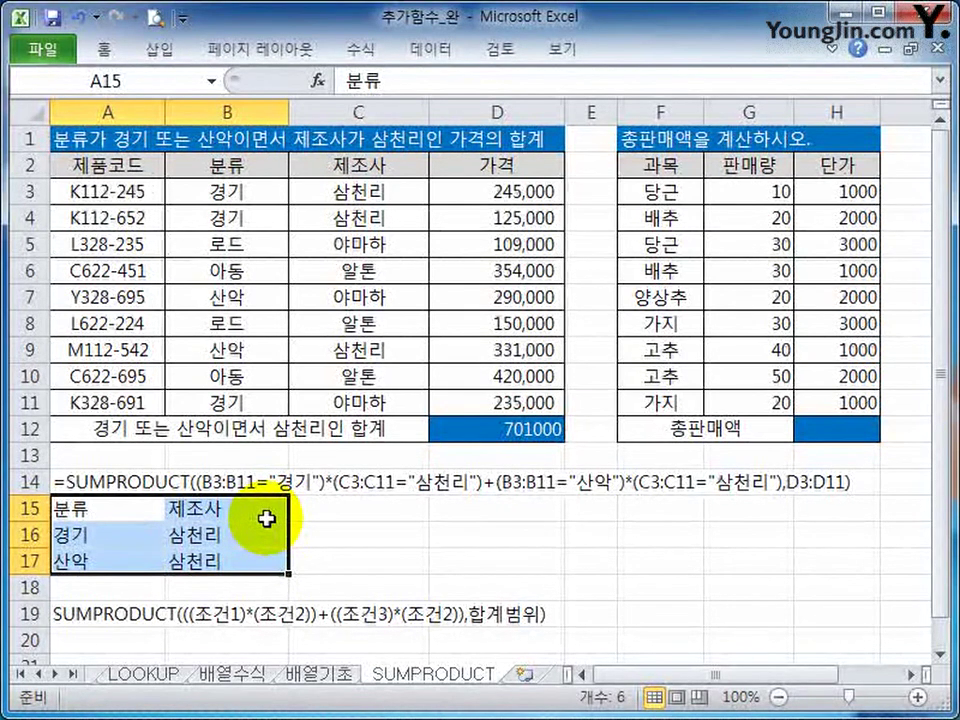
# Relabel the conditions in the A19 note with letters, giving SUMPRODUCT(((조건A)*(조건C))+((조건B)*(조건C)),합계범위)
pyautogui.doubleClick(226, 612)
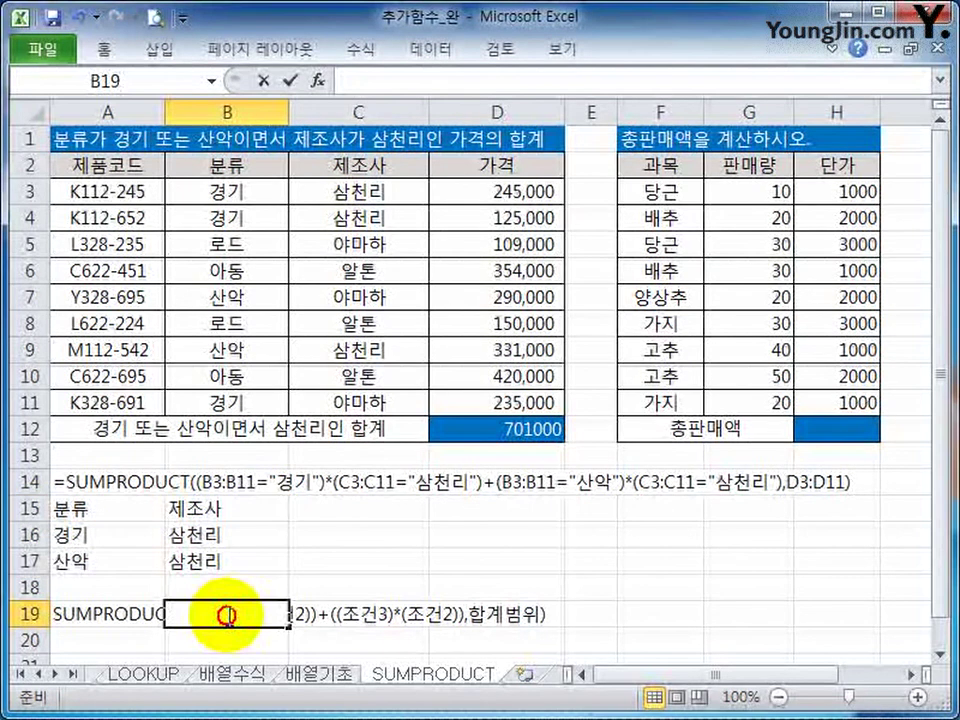
pyautogui.press('Escape')
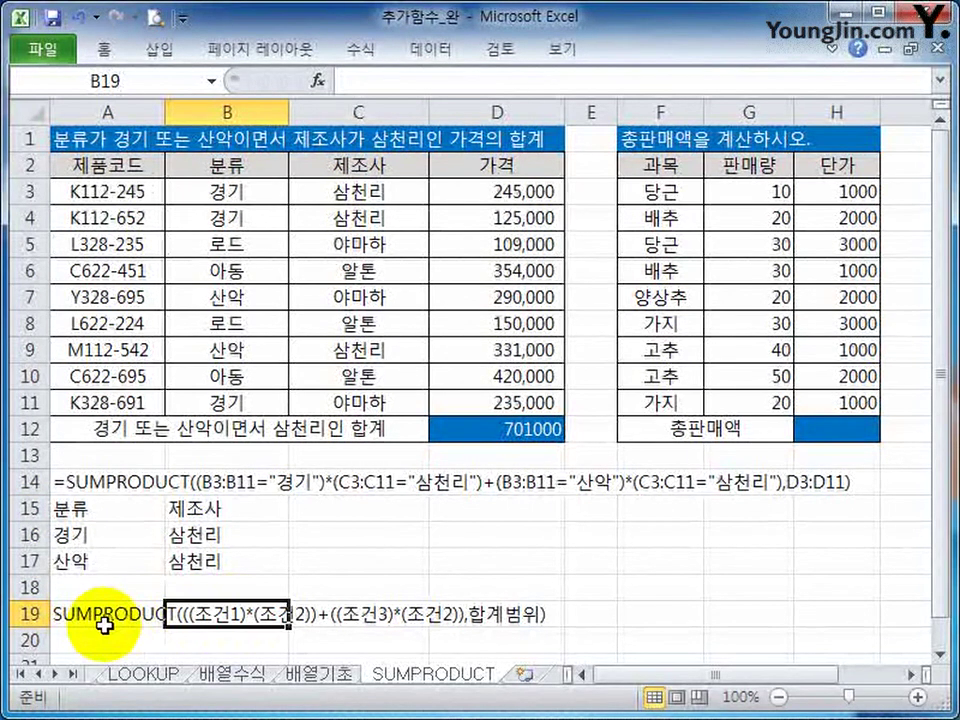
pyautogui.click(103, 614)
pyautogui.moveTo(521, 82); pyautogui.dragTo(533, 82)
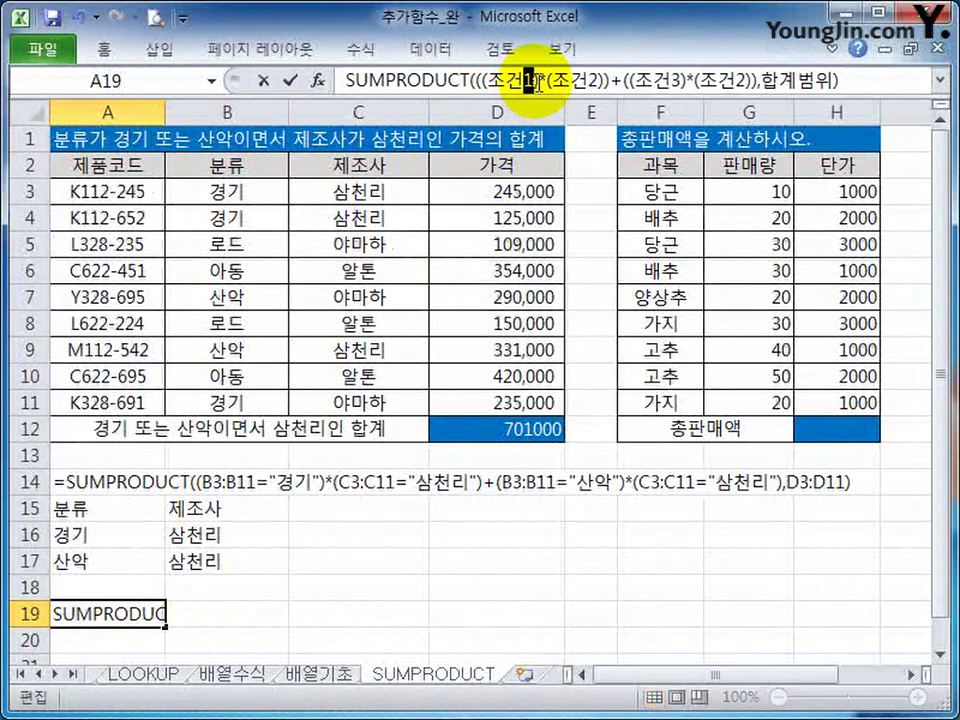
pyautogui.write('A')
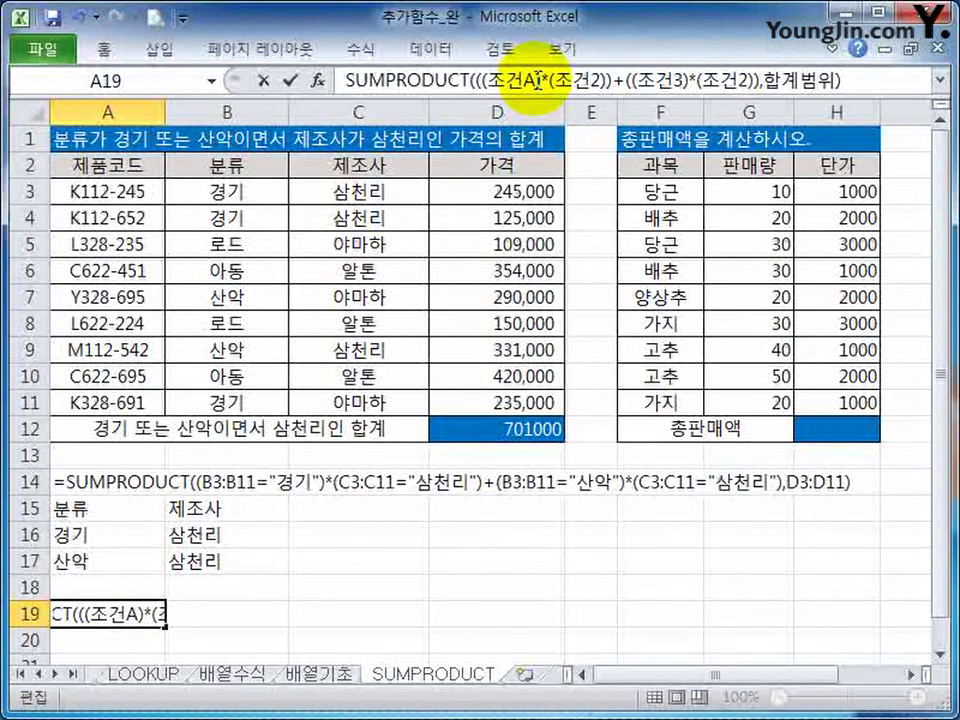
pyautogui.moveTo(685, 82); pyautogui.dragTo(673, 82)
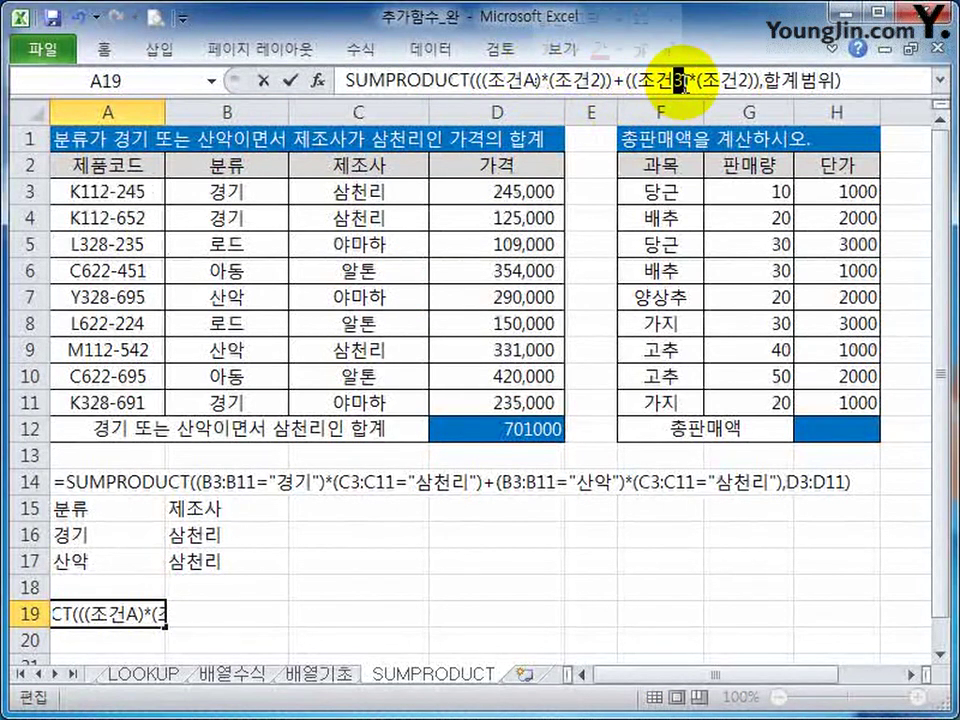
pyautogui.write('B')
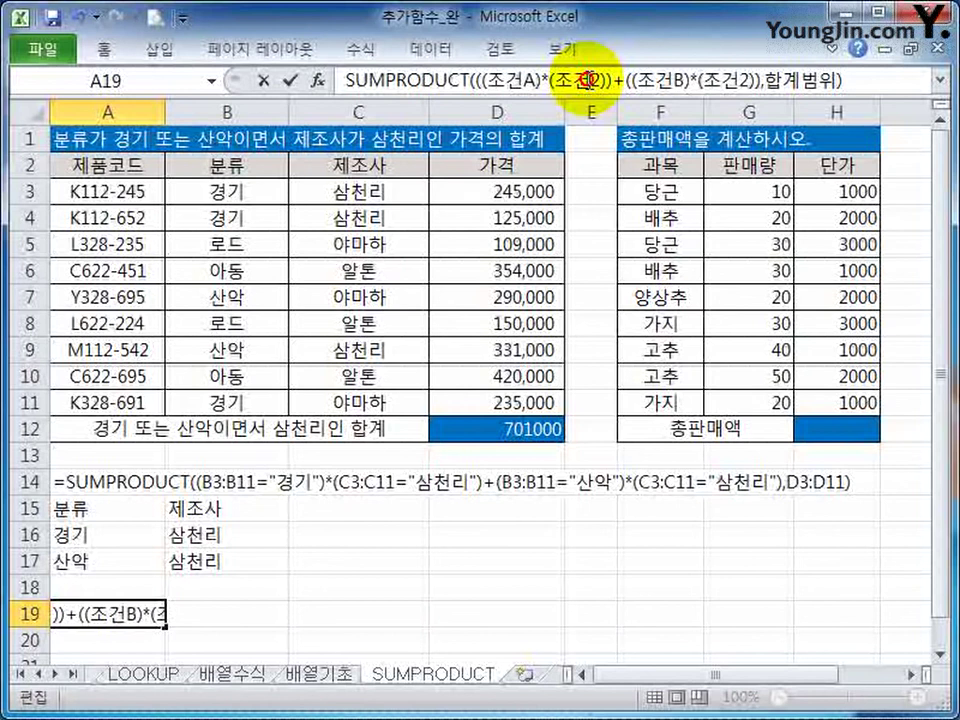
pyautogui.moveTo(587, 82); pyautogui.dragTo(598, 82)
pyautogui.write('C')
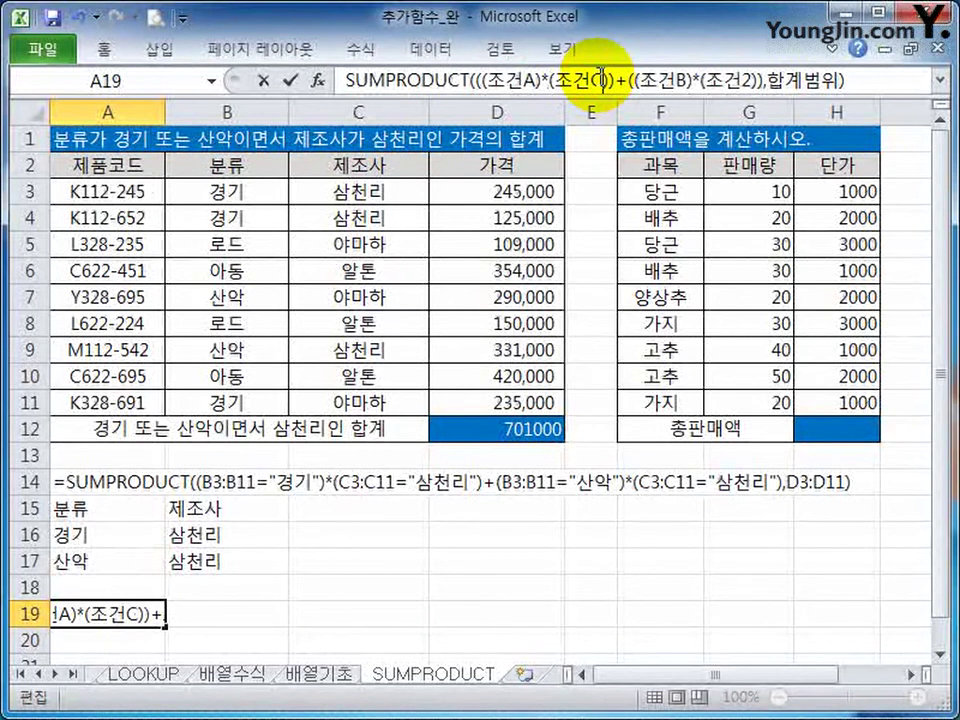
pyautogui.moveTo(759, 66); pyautogui.dragTo(747, 64)
pyautogui.write('C')
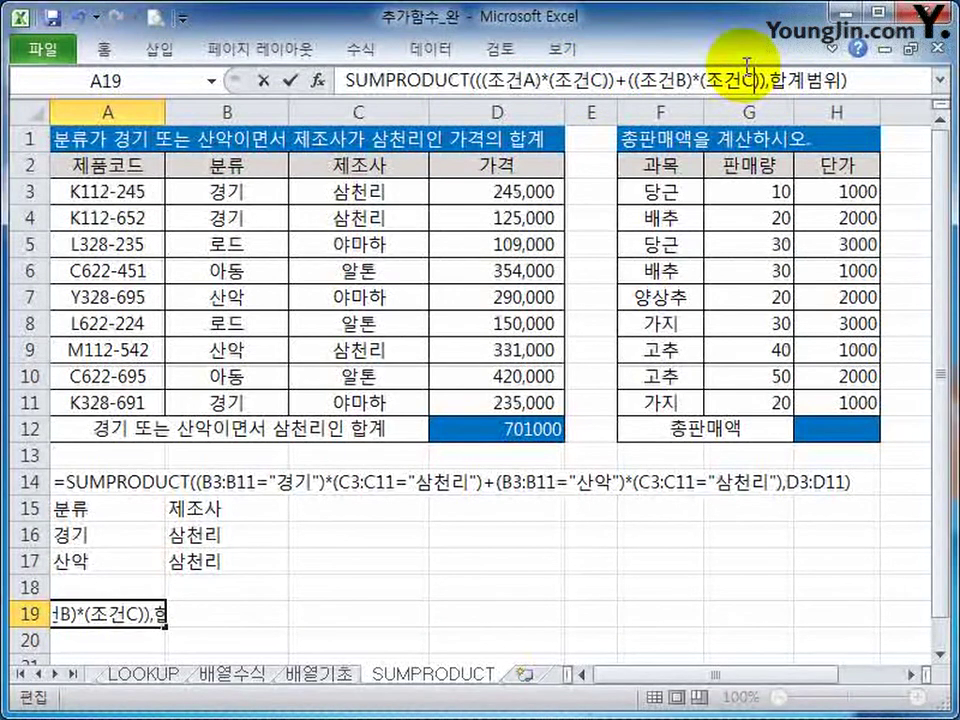
pyautogui.press('Return')
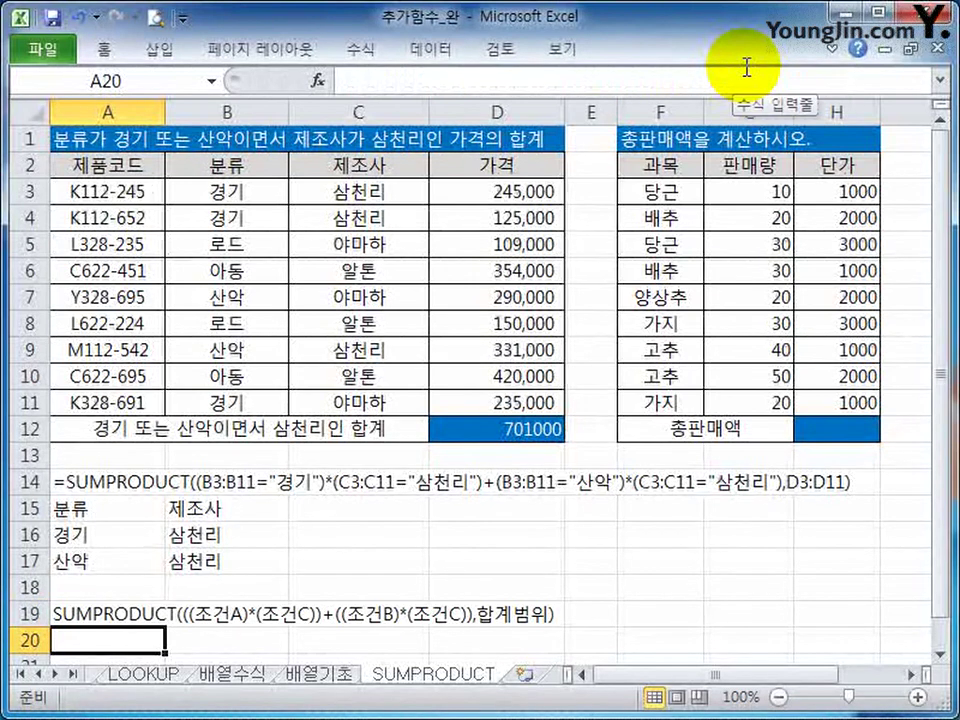
# Enter the explanatory note "A 또는 B 이면서 C인 합계" in cell A20 below the general SUMPRODUCT syntax
pyautogui.write('A 또는')
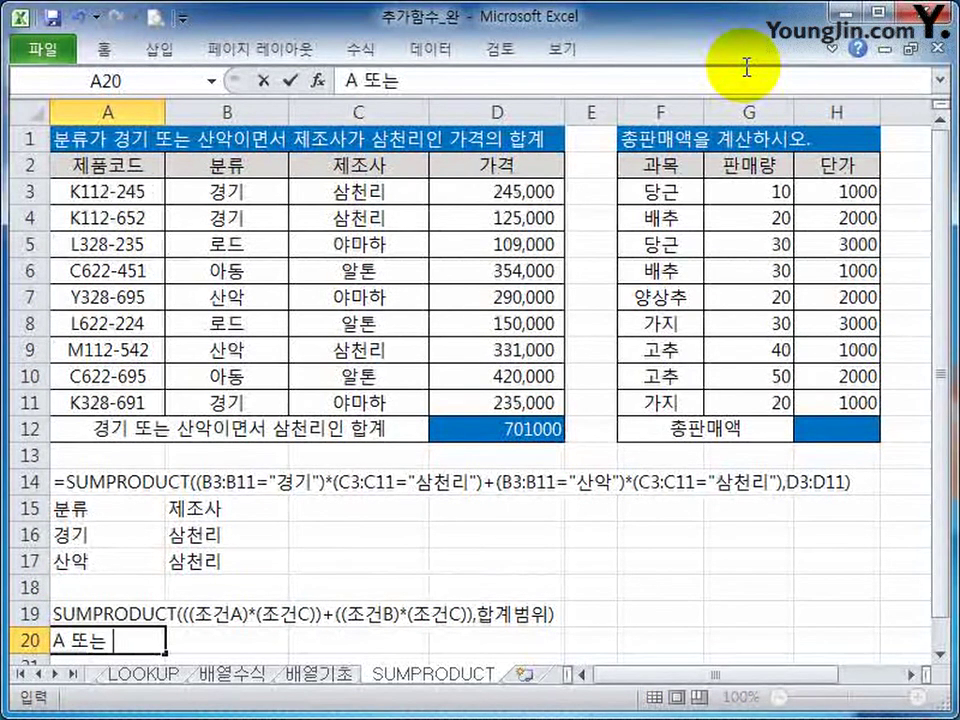
pyautogui.write(' B 이면ㅅ')
pyautogui.write('ㅓ ')
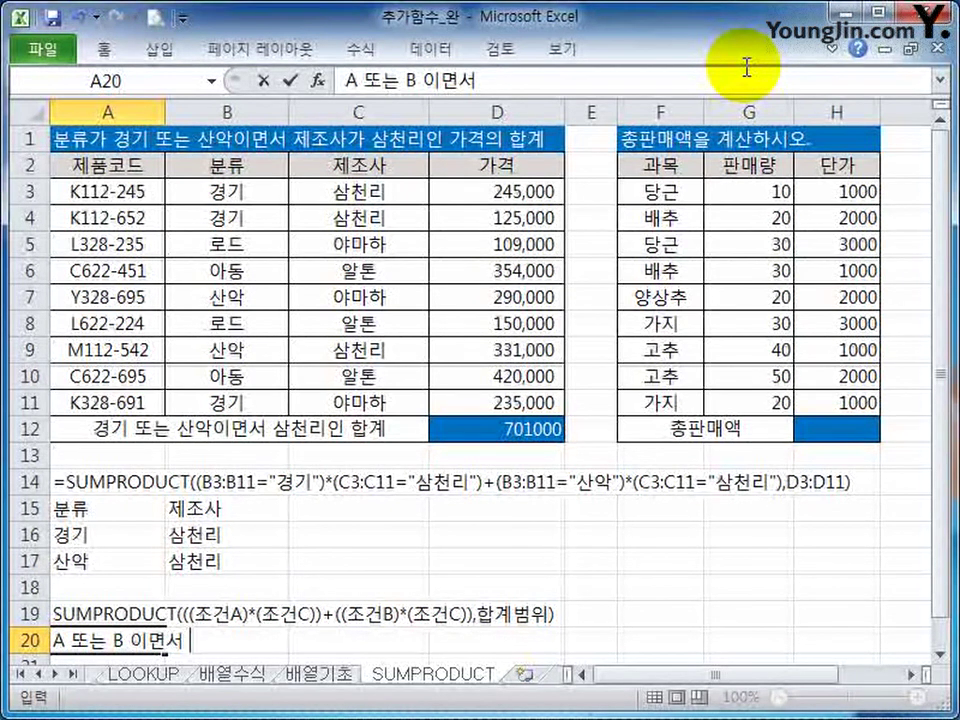
pyautogui.write('C인 합')
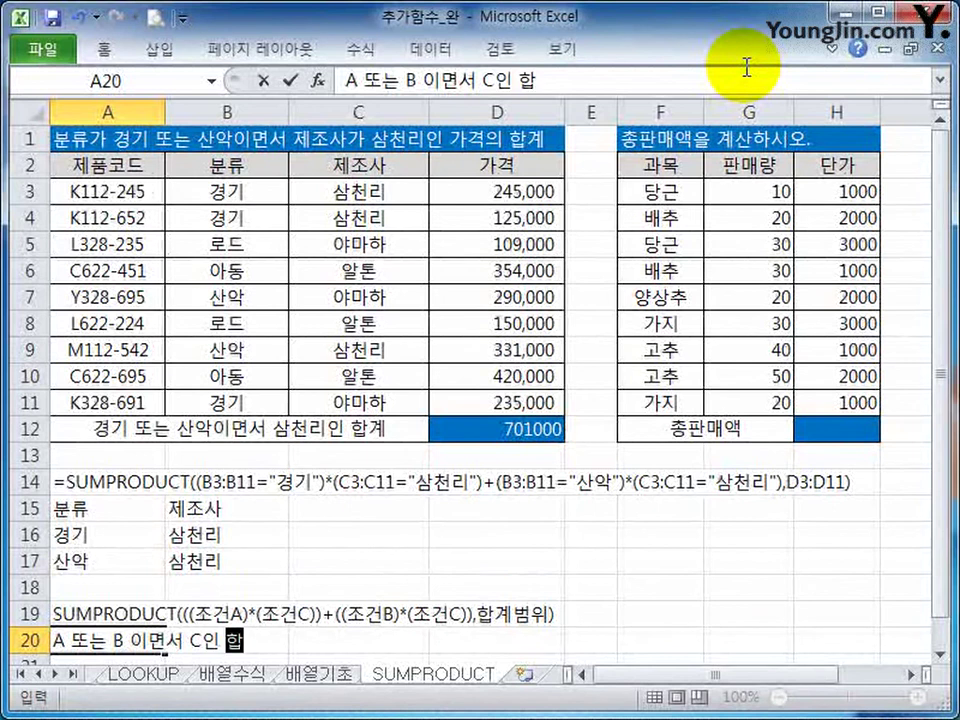
pyautogui.write('계')
pyautogui.press('Return')
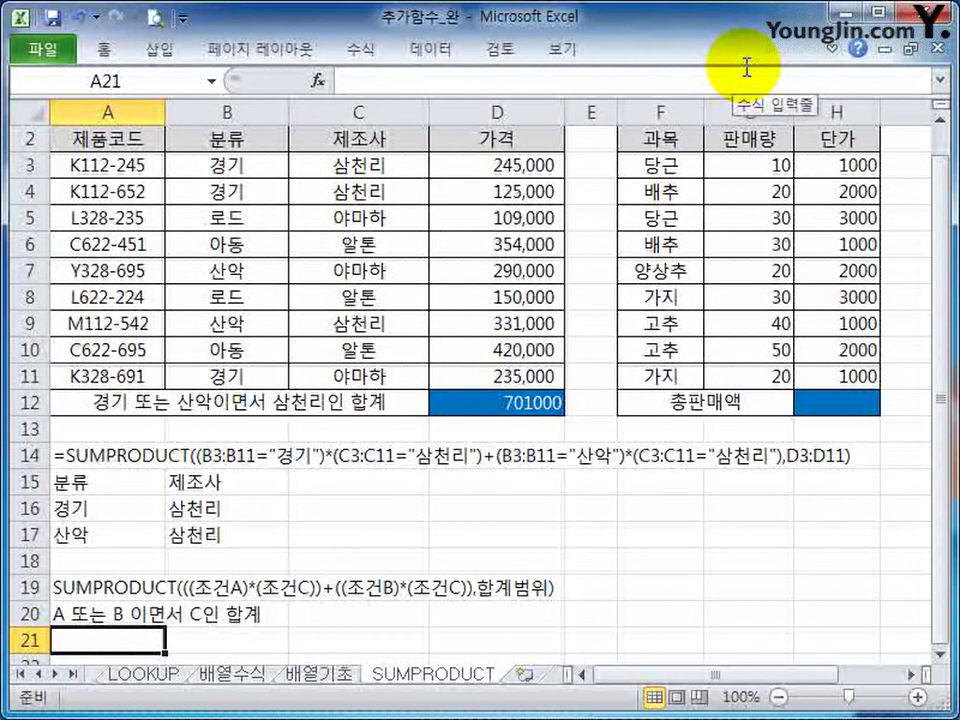
# Inspect the conditions and sum range of the SUMPRODUCT formula in D12, keeping it as an array formula
pyautogui.click(229, 674)
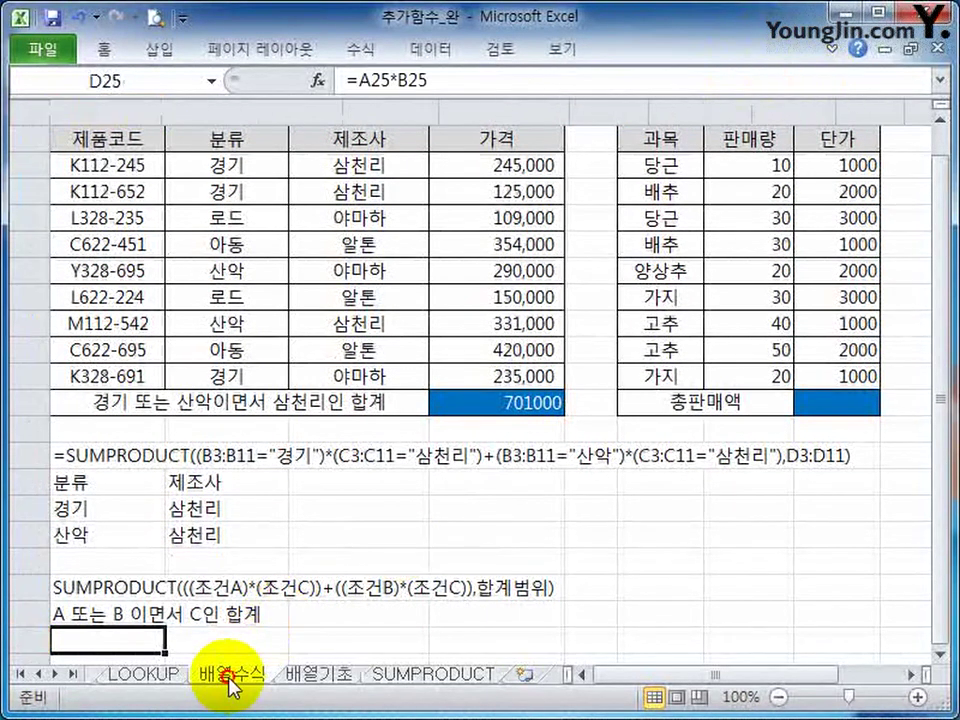
pyautogui.click(405, 674)
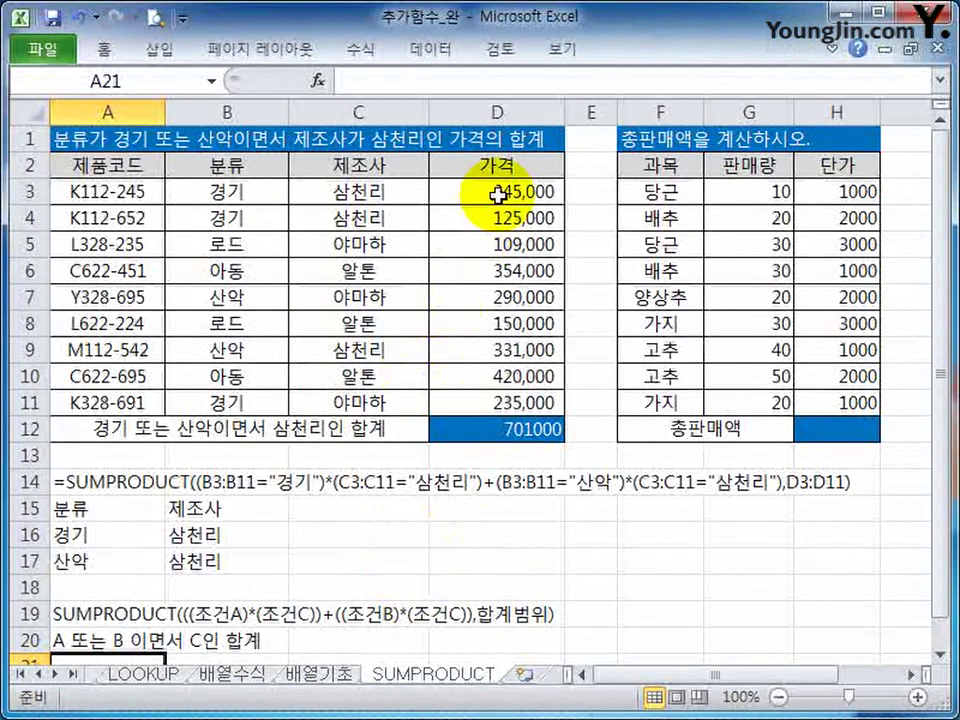
pyautogui.click(499, 429)
pyautogui.moveTo(490, 82); pyautogui.dragTo(466, 80)
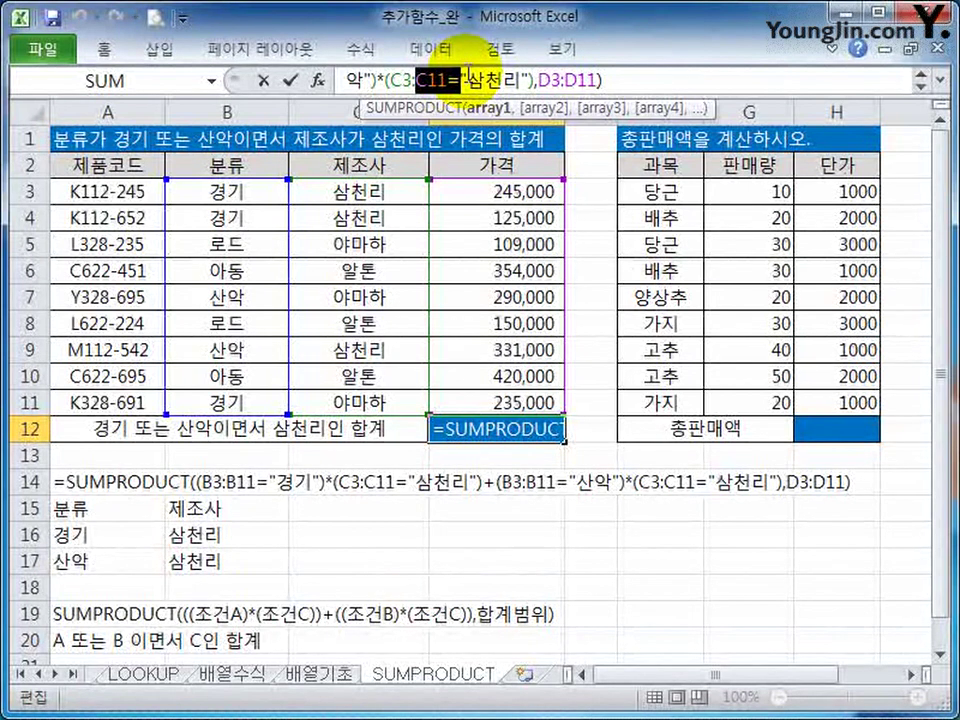
pyautogui.hotkey('ctrl', 'shift', 'Return')
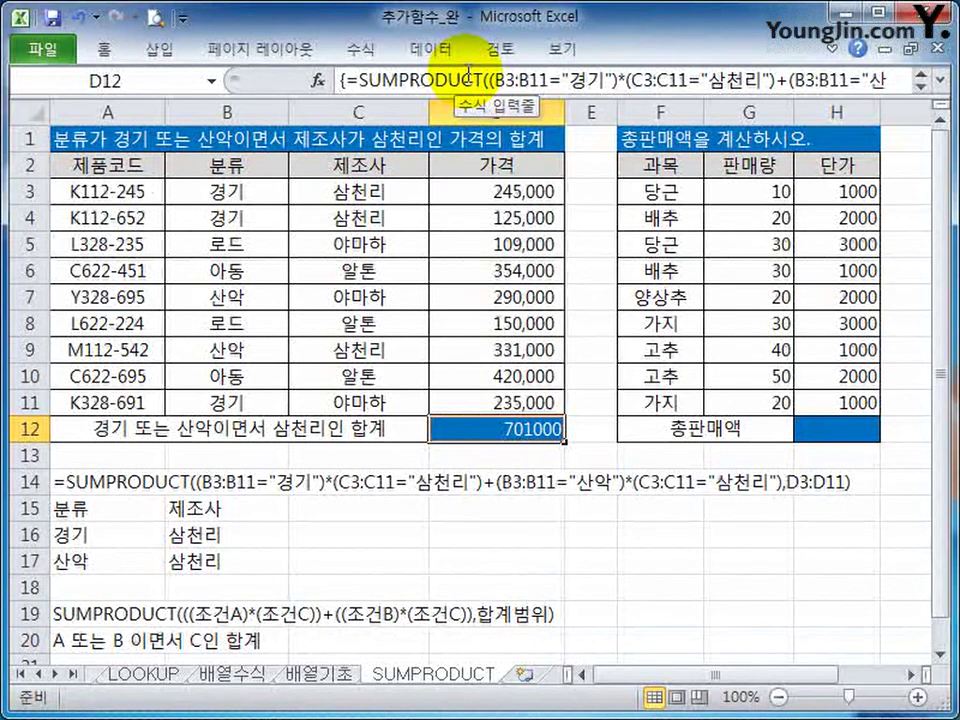
# Review the general A-or-B-and-C SUMPRODUCT syntax and its description in A19:D20
pyautogui.click(567, 582)
pyautogui.scroll(-3, 565, 579)
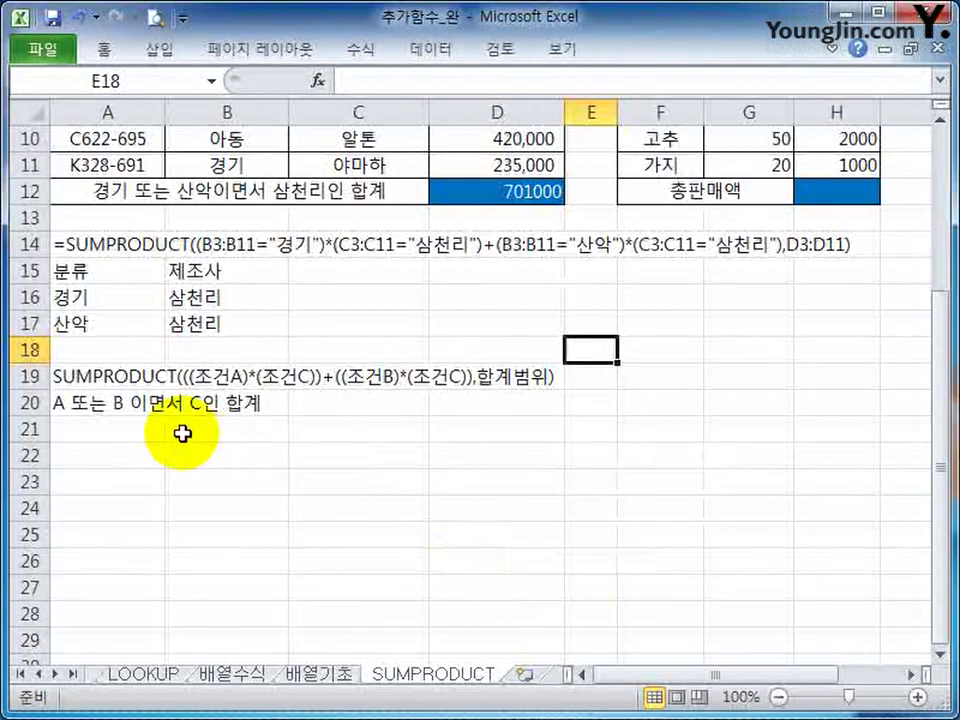
pyautogui.moveTo(79, 377); pyautogui.dragTo(546, 403)
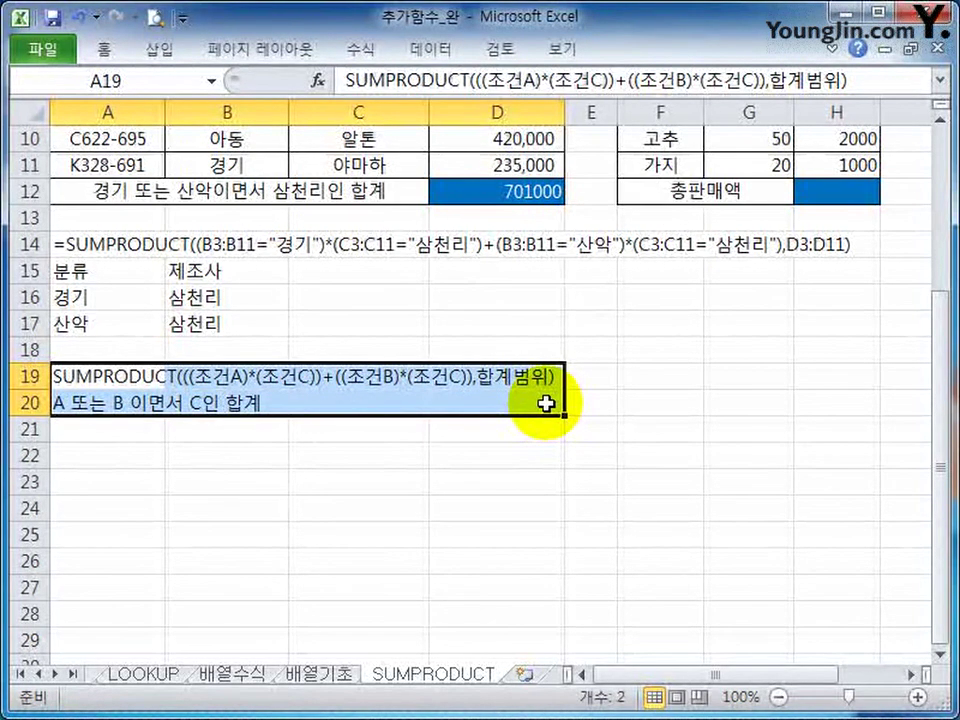
pyautogui.click(581, 503)
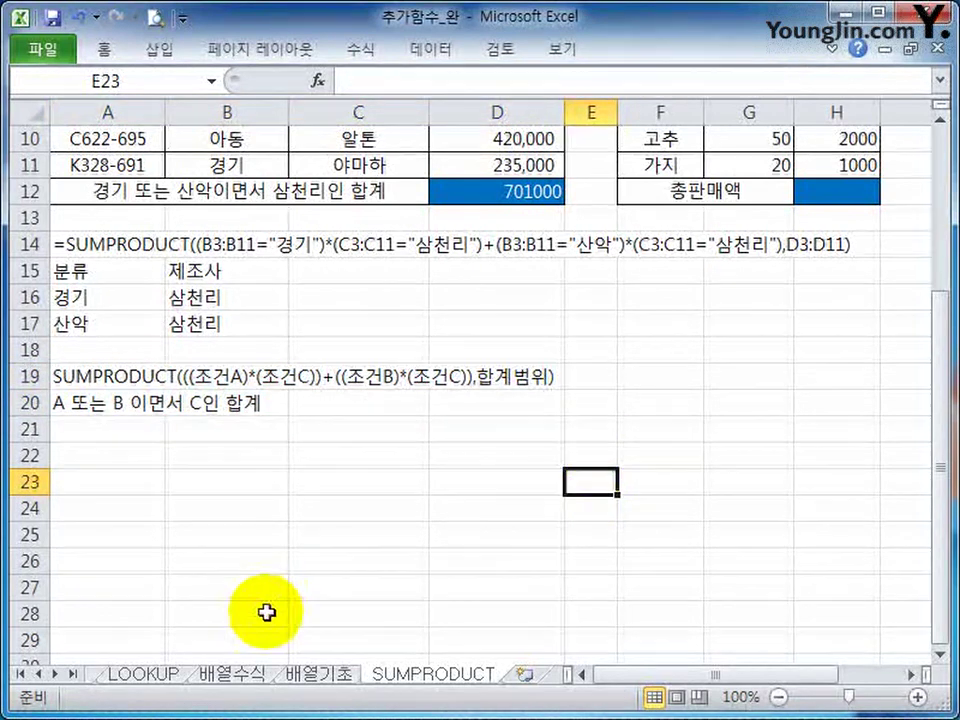